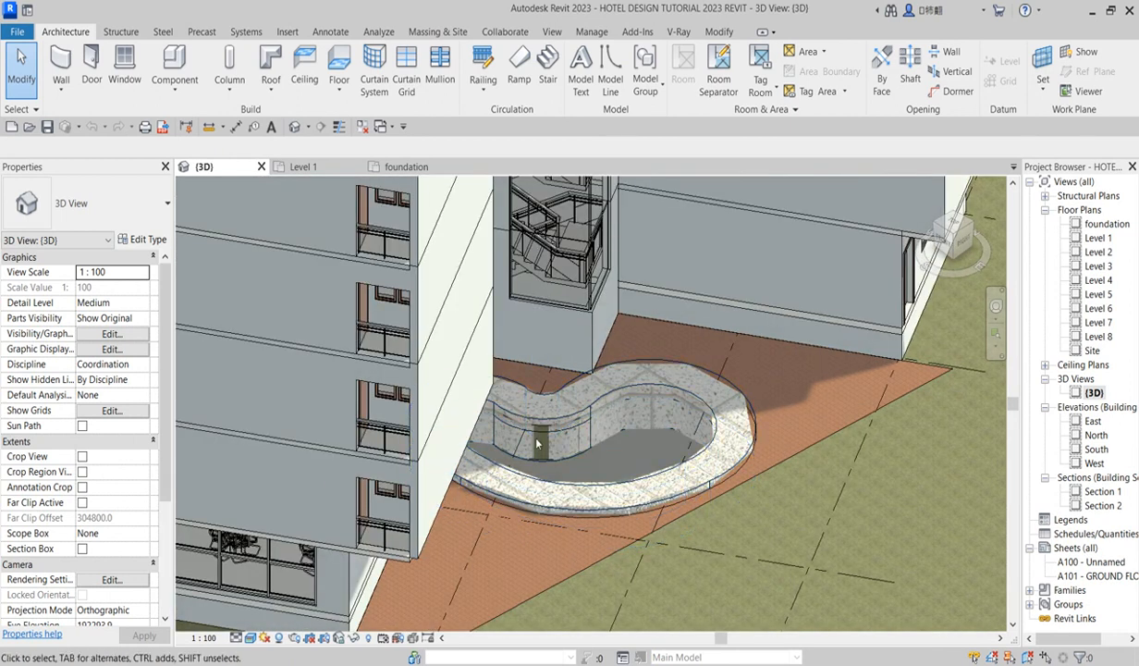
Examine the curved swimming pool and its surroundings beside the hotel building in the 3D view.
{"action": "scroll", "coordinate": [670, 404], "scroll_direction": "down", "scroll_amount": 3}
{"action": "scroll", "coordinate": [662, 392], "scroll_direction": "down", "scroll_amount": 1}
{"action": "scroll", "coordinate": [638, 374], "scroll_direction": "up", "scroll_amount": 3}
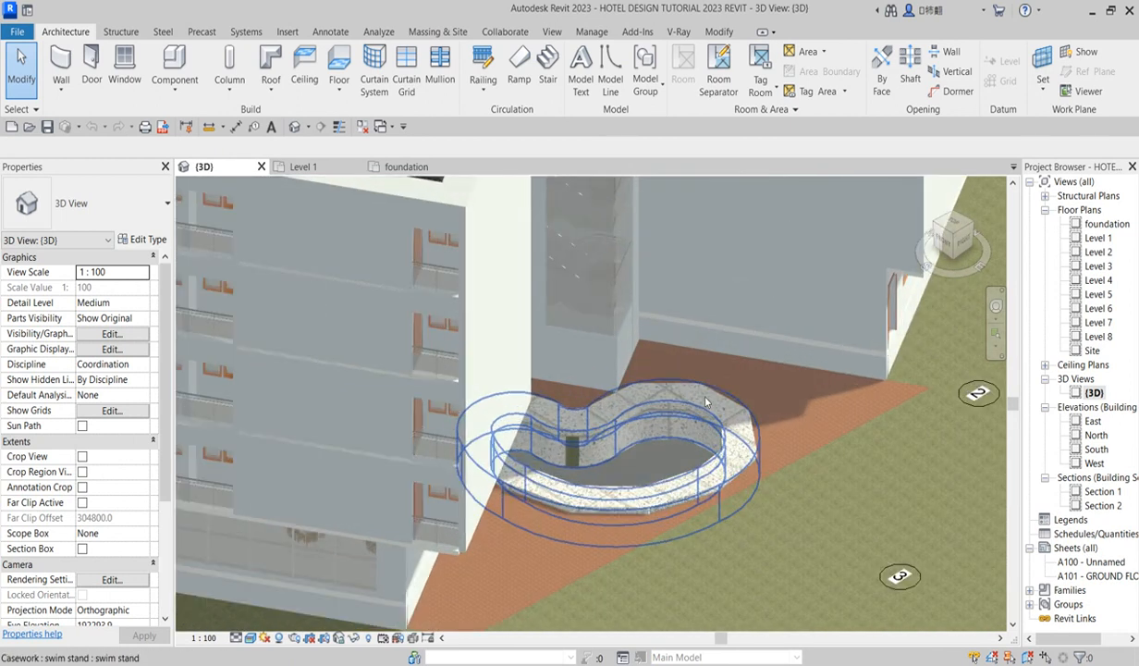
{"action": "scroll", "coordinate": [660, 459], "scroll_direction": "down", "scroll_amount": 4}
{"action": "scroll", "coordinate": [618, 258], "scroll_direction": "down", "scroll_amount": 3}
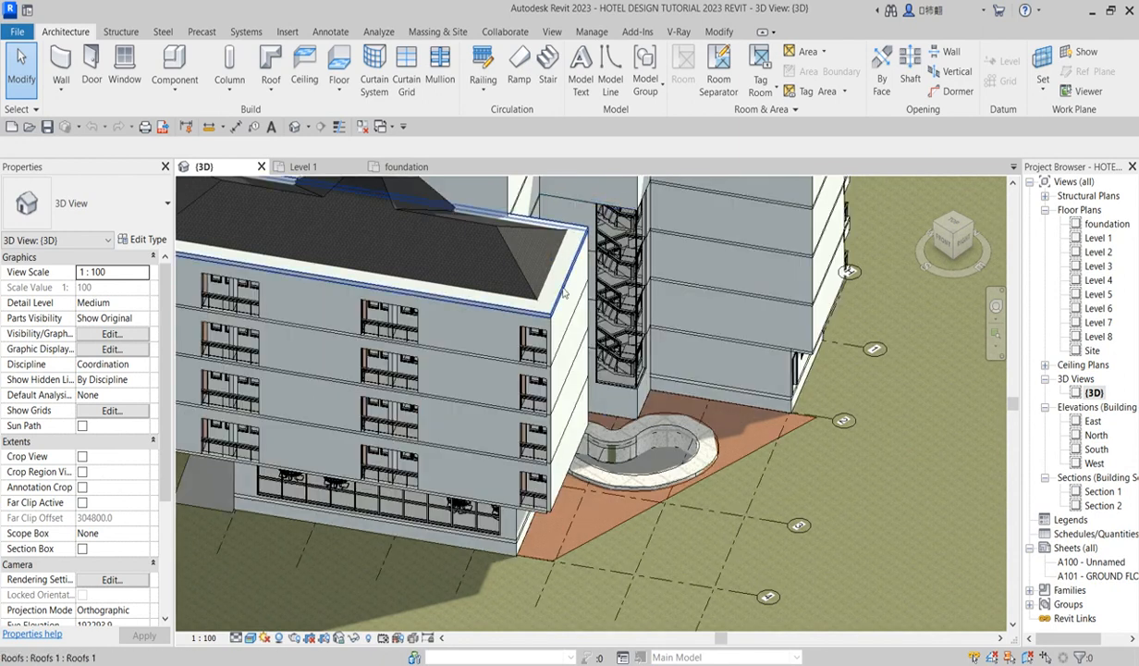
{"action": "scroll", "coordinate": [388, 464], "scroll_direction": "down", "scroll_amount": 3}
{"action": "scroll", "coordinate": [336, 397], "scroll_direction": "up", "scroll_amount": 2}
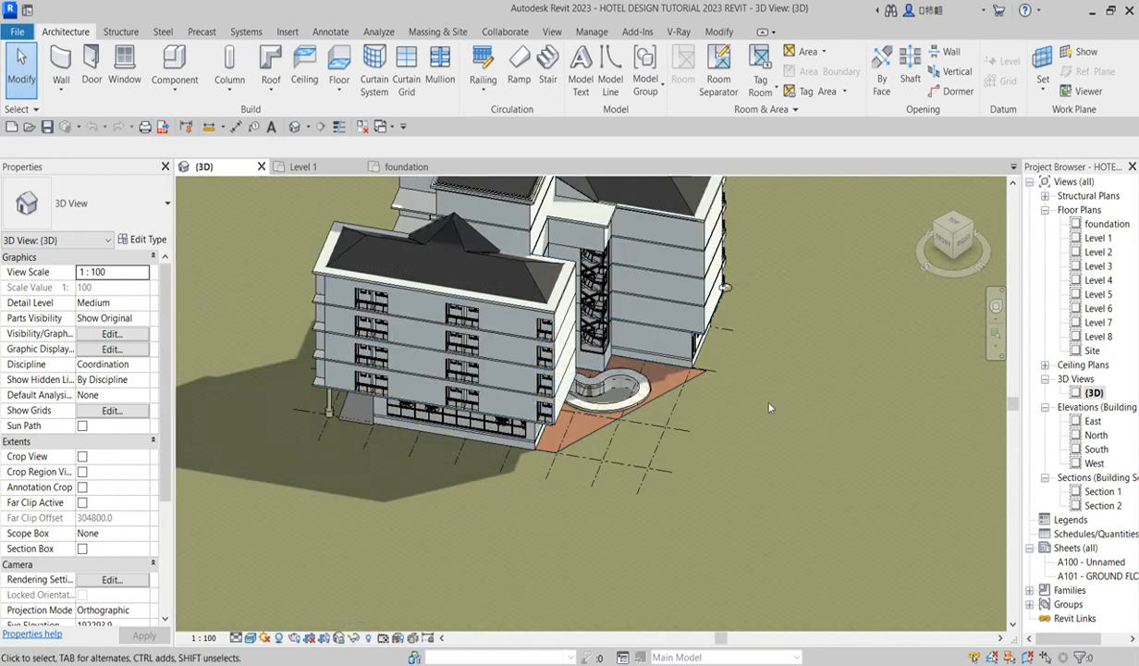
{"action": "scroll", "coordinate": [639, 394], "scroll_direction": "up", "scroll_amount": 2}
{"action": "scroll", "coordinate": [640, 394], "scroll_direction": "up", "scroll_amount": 2}
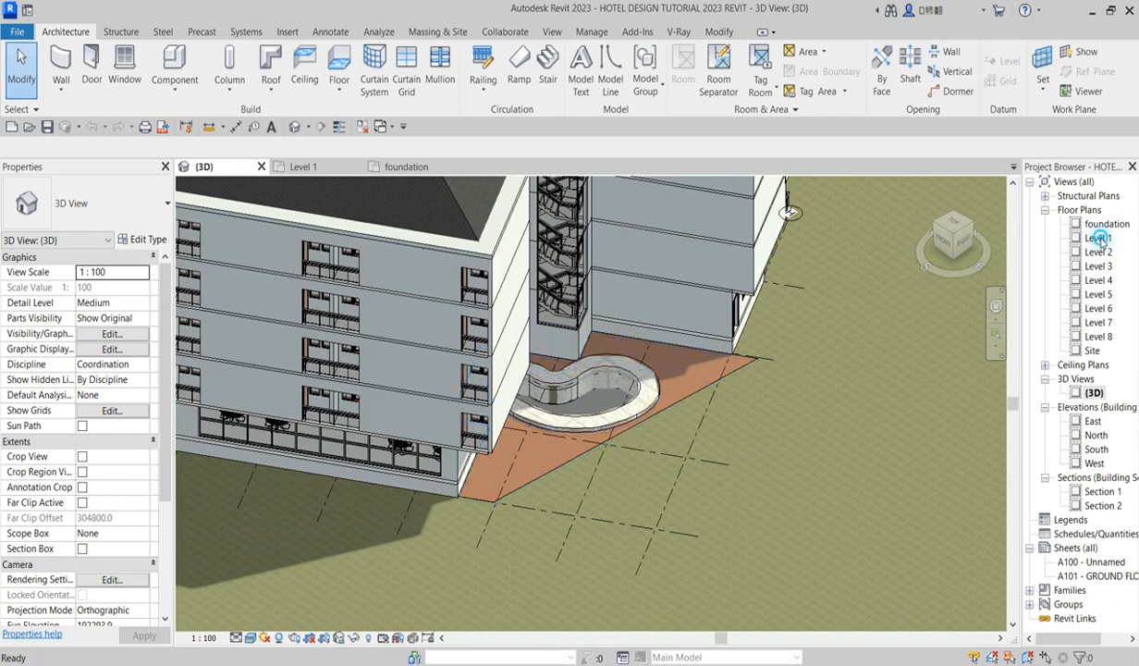
Open the foundation floor plan at the curved swimming pool.
{"action": "double_click", "coordinate": [1100, 239]}
{"action": "double_click", "coordinate": [1104, 223]}
{"action": "scroll", "coordinate": [659, 373], "scroll_direction": "up", "scroll_amount": 4}
{"action": "scroll", "coordinate": [659, 373], "scroll_direction": "up", "scroll_amount": 1}
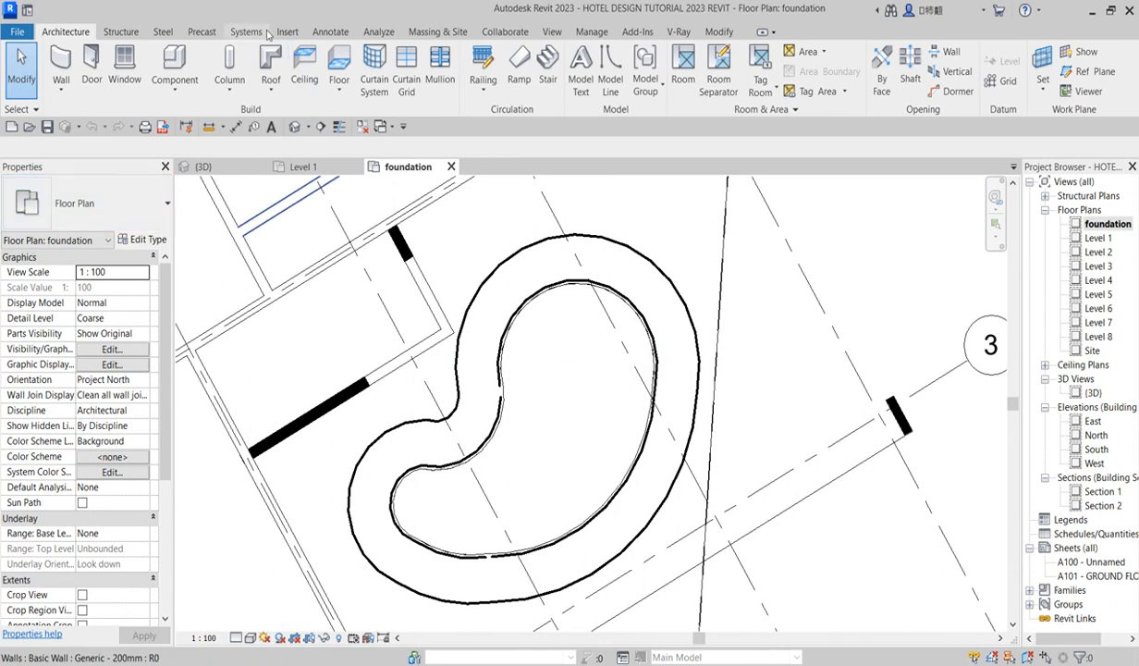
{"action": "scroll", "coordinate": [684, 273], "scroll_direction": "down", "scroll_amount": 5}
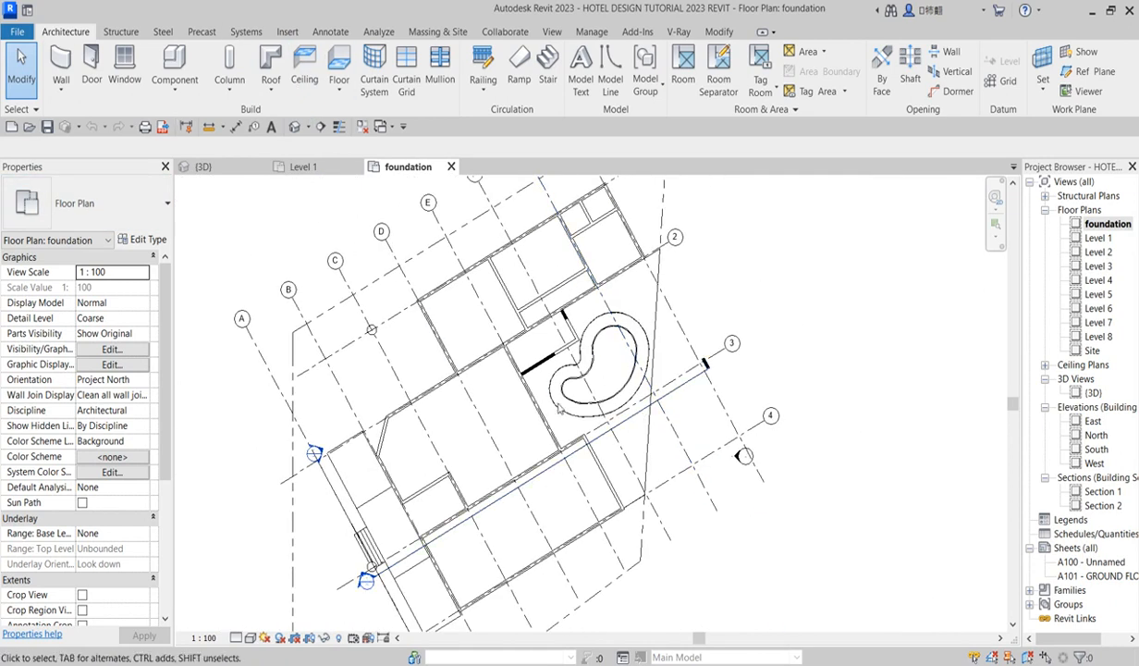
{"action": "scroll", "coordinate": [700, 379], "scroll_direction": "up", "scroll_amount": 2}
{"action": "scroll", "coordinate": [602, 421], "scroll_direction": "down", "scroll_amount": 1}
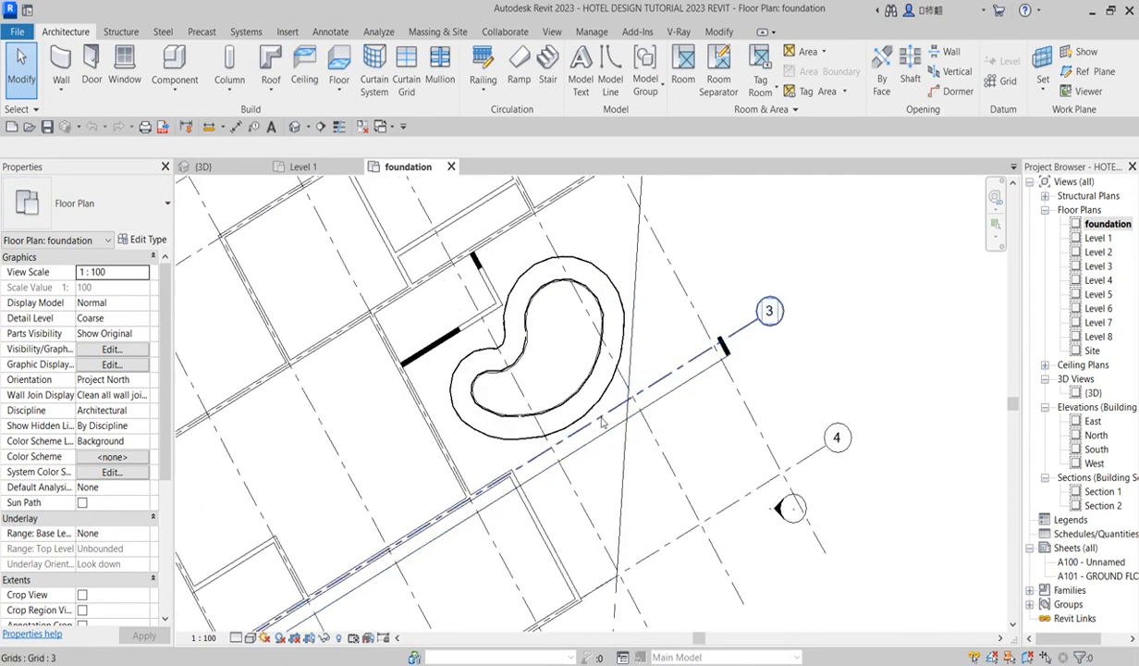
{"action": "scroll", "coordinate": [626, 316], "scroll_direction": "down", "scroll_amount": 2}
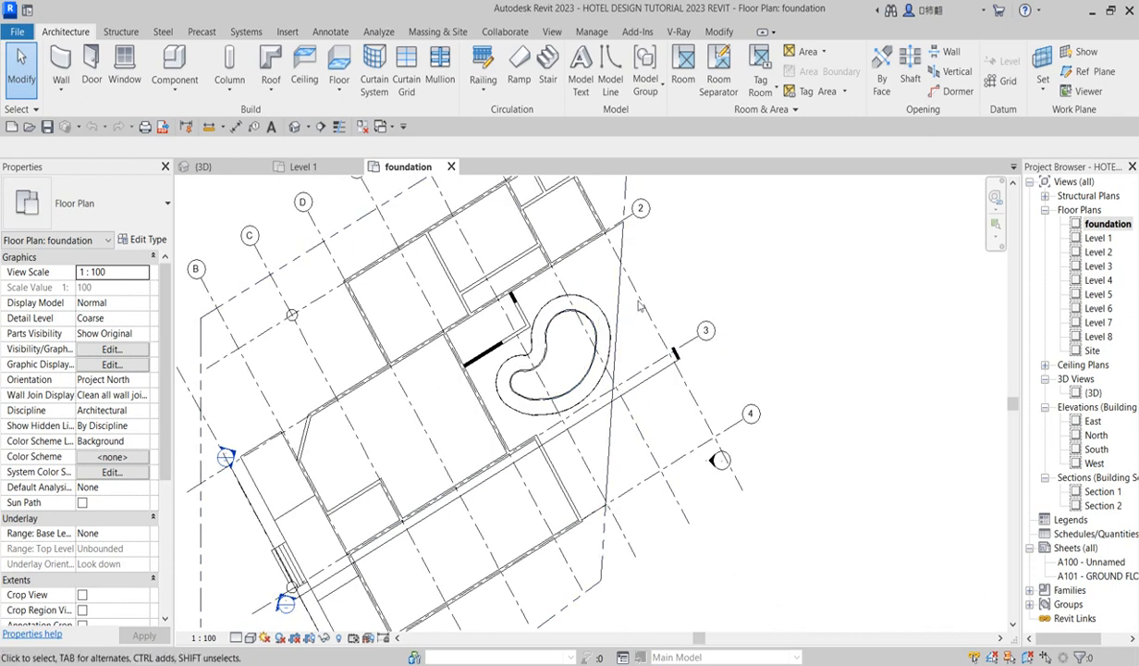
Draw a grid line through the swimming pool, parallel to grid 3, by creating a similar grid.
{"action": "left_click", "coordinate": [634, 380]}
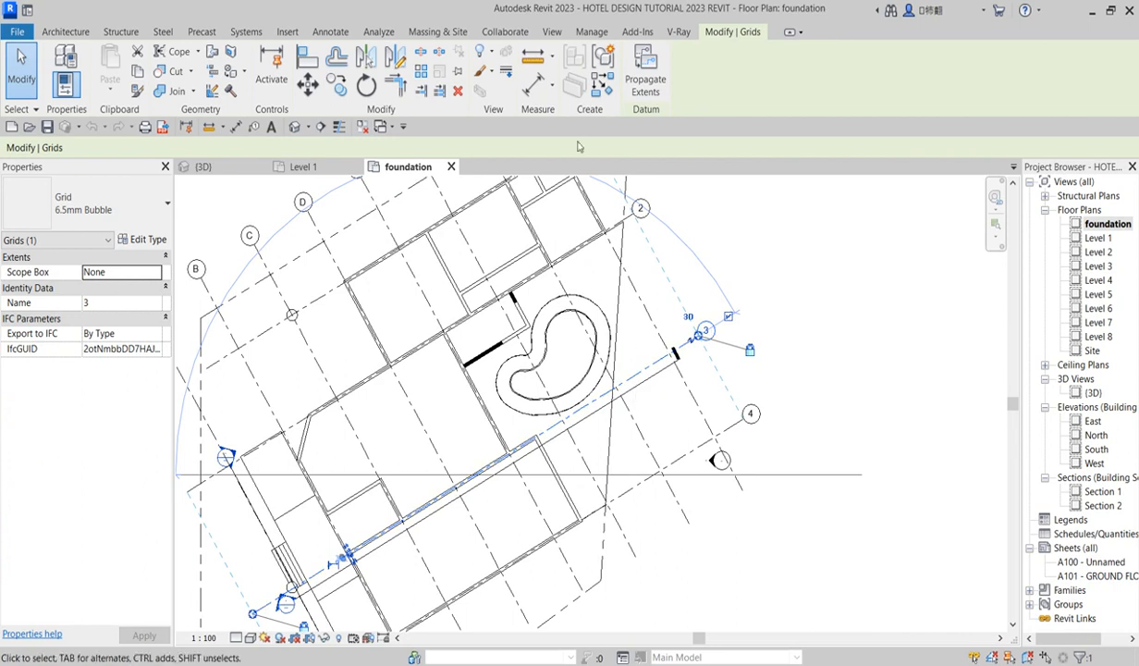
{"action": "left_click", "coordinate": [603, 81]}
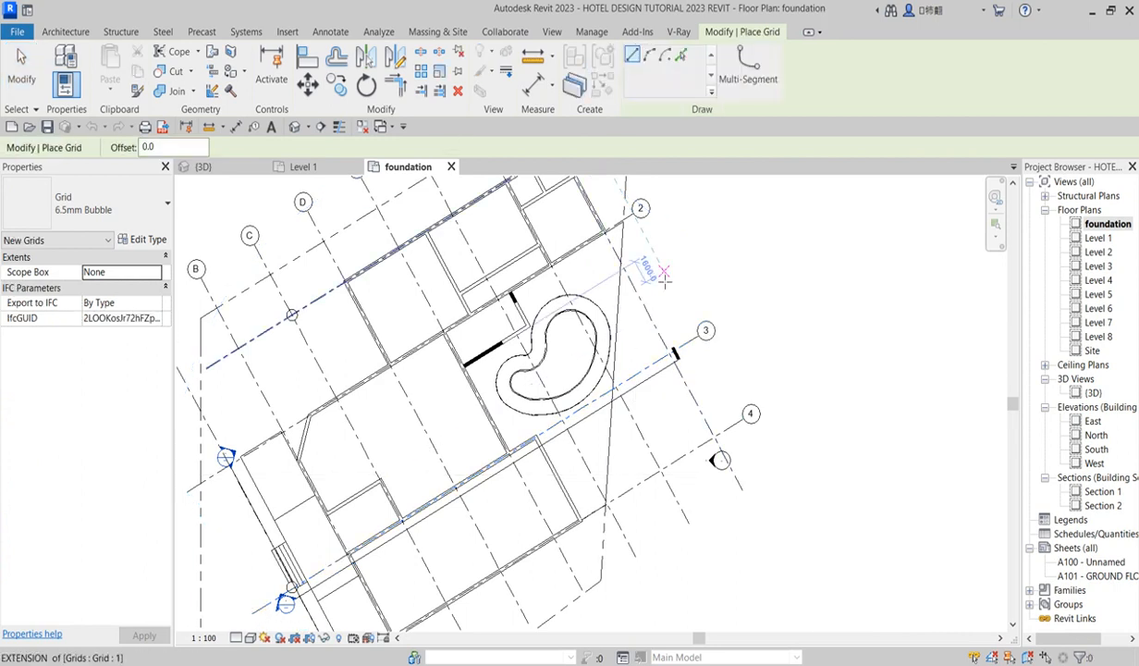
{"action": "left_click", "coordinate": [666, 276]}
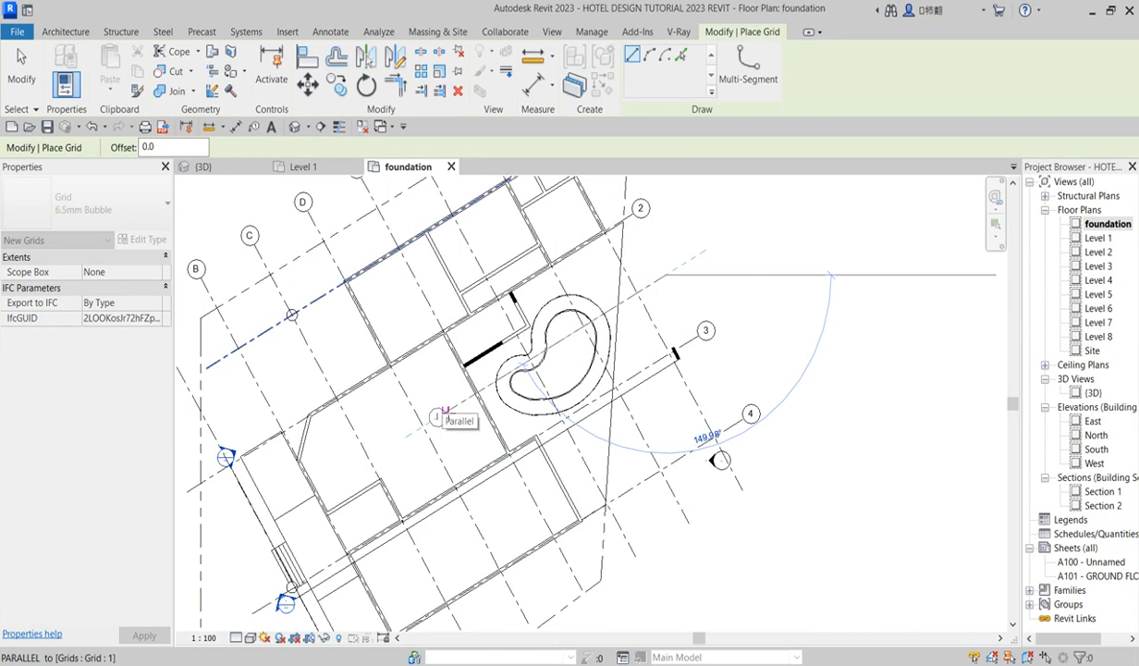
{"action": "left_click", "coordinate": [442, 414]}
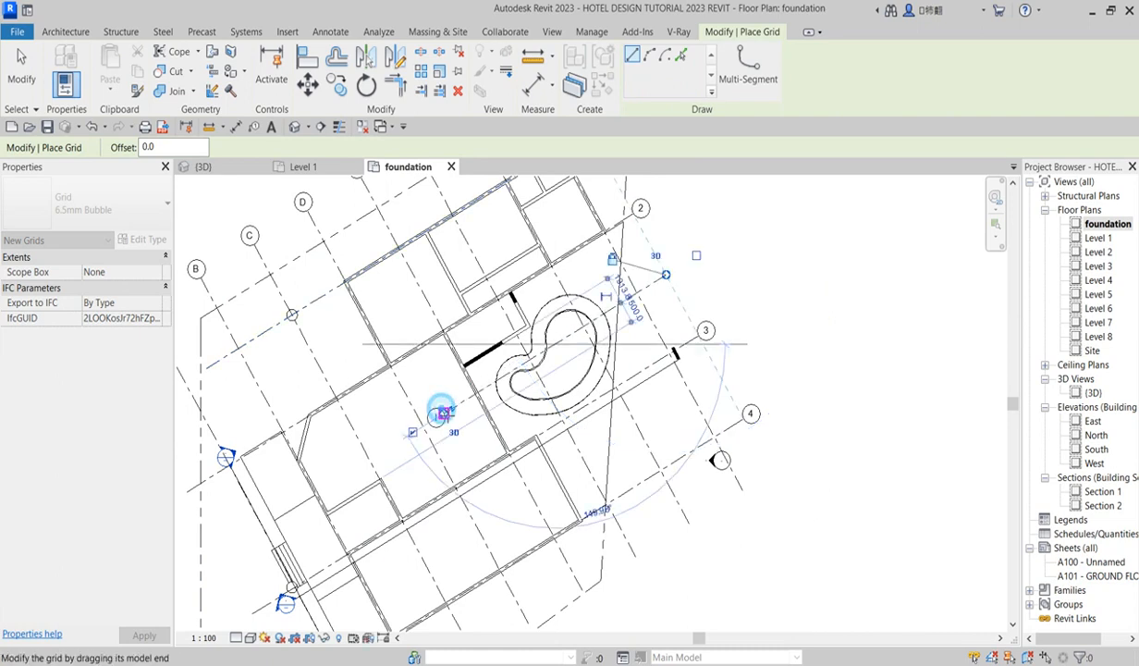
{"action": "right_click", "coordinate": [706, 249]}
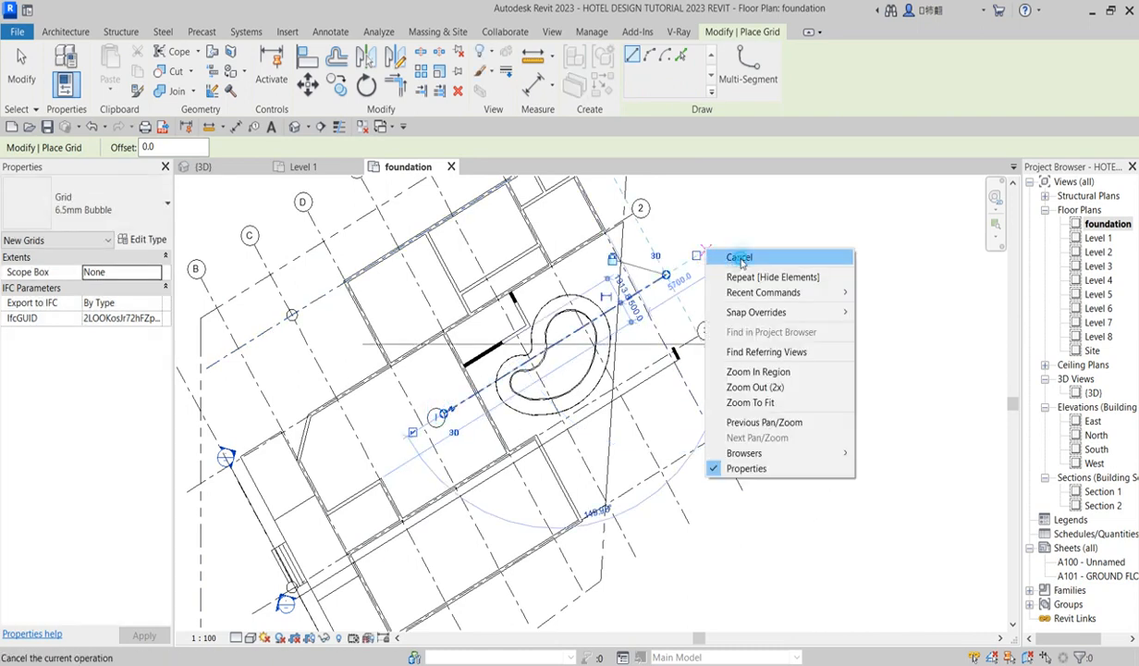
{"action": "left_click", "coordinate": [740, 257]}
{"action": "right_click", "coordinate": [751, 243]}
{"action": "left_click", "coordinate": [762, 249]}
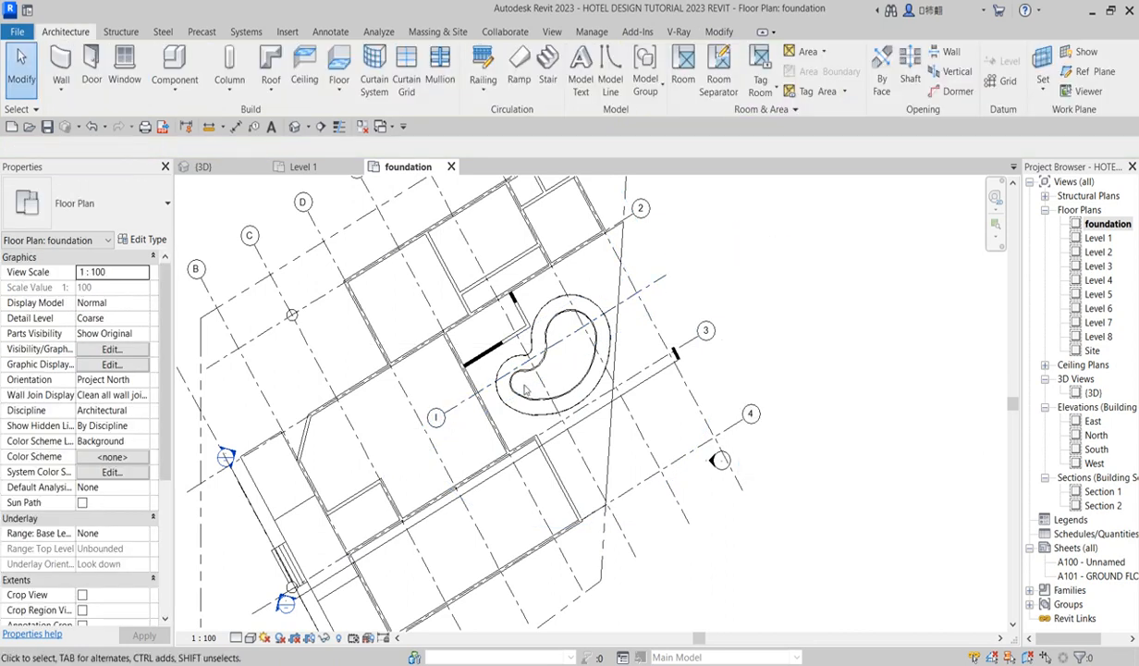
Open the Section 1 view from its section line next to grid 3 on the foundation plan.
{"action": "scroll", "coordinate": [444, 426], "scroll_direction": "up", "scroll_amount": 4}
{"action": "scroll", "coordinate": [463, 429], "scroll_direction": "down", "scroll_amount": 5}
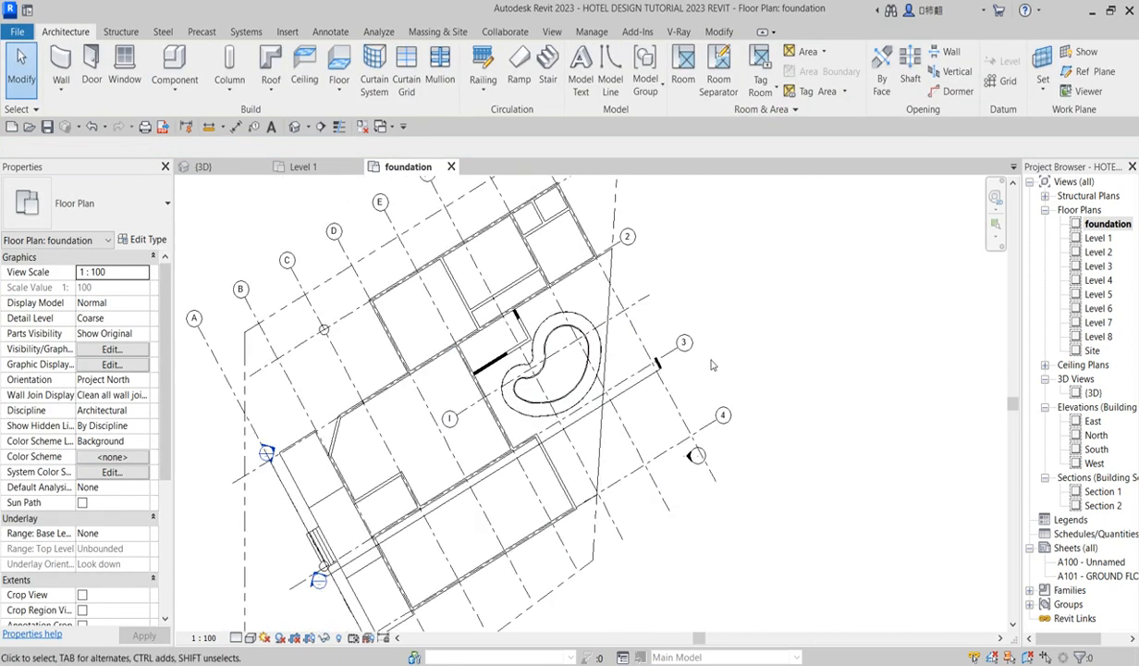
{"action": "left_click", "coordinate": [640, 387]}
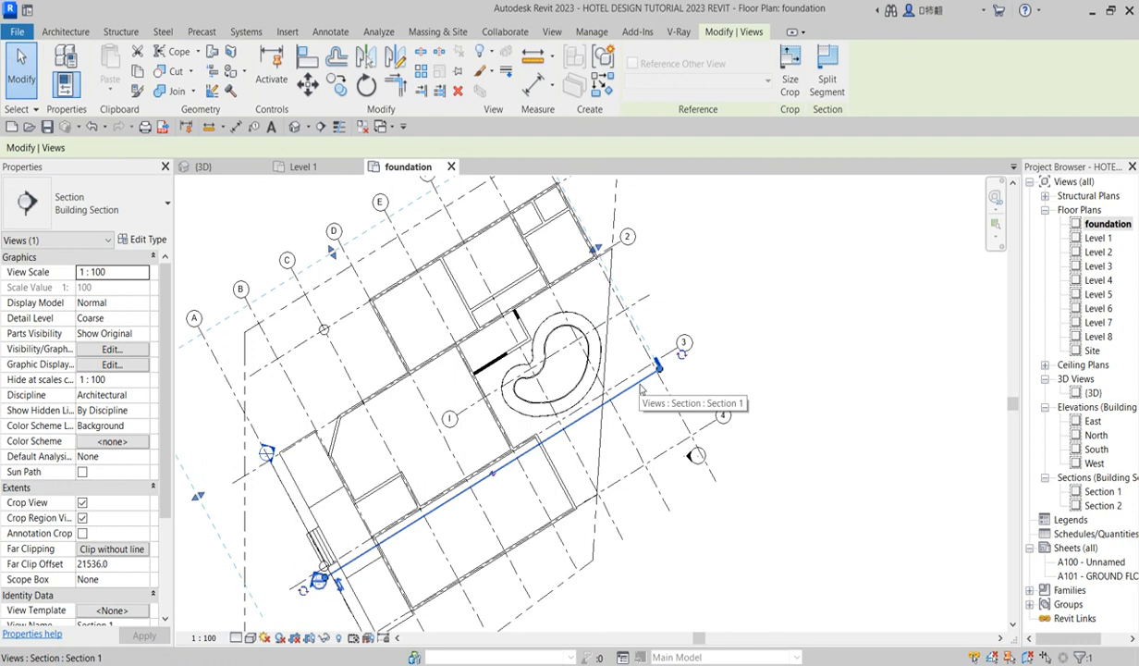
{"action": "right_click", "coordinate": [639, 388]}
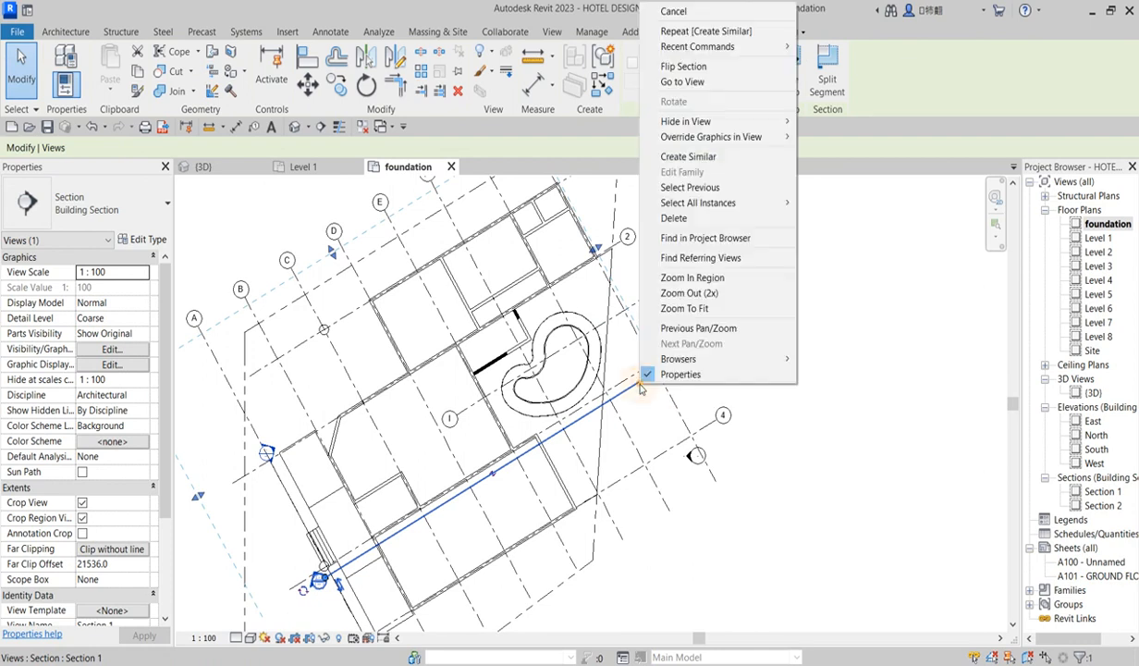
{"action": "left_click", "coordinate": [682, 82]}
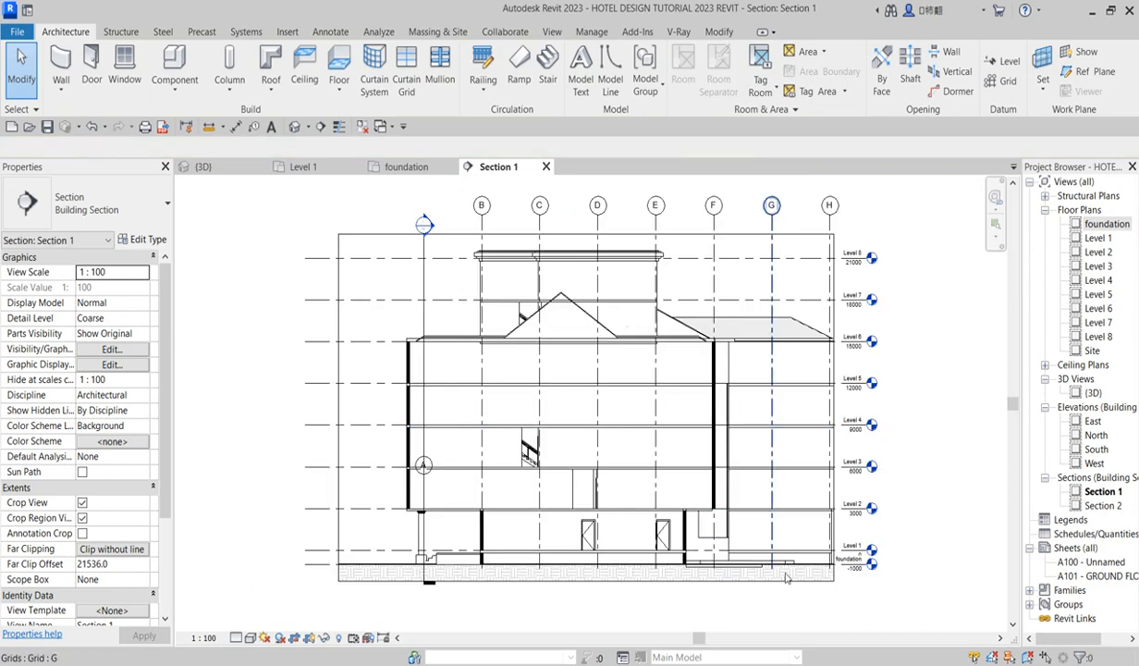
Start an in-place model component in the Casework category and name it "steel step".
{"action": "scroll", "coordinate": [763, 574], "scroll_direction": "up", "scroll_amount": 8}
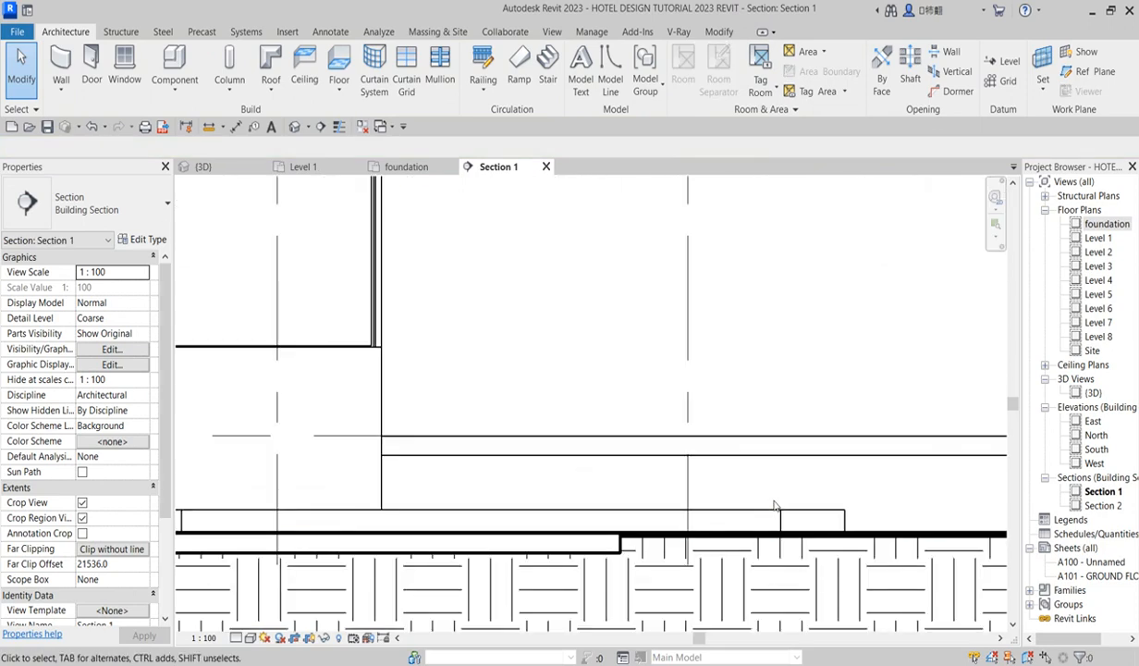
{"action": "scroll", "coordinate": [735, 519], "scroll_direction": "down", "scroll_amount": 2}
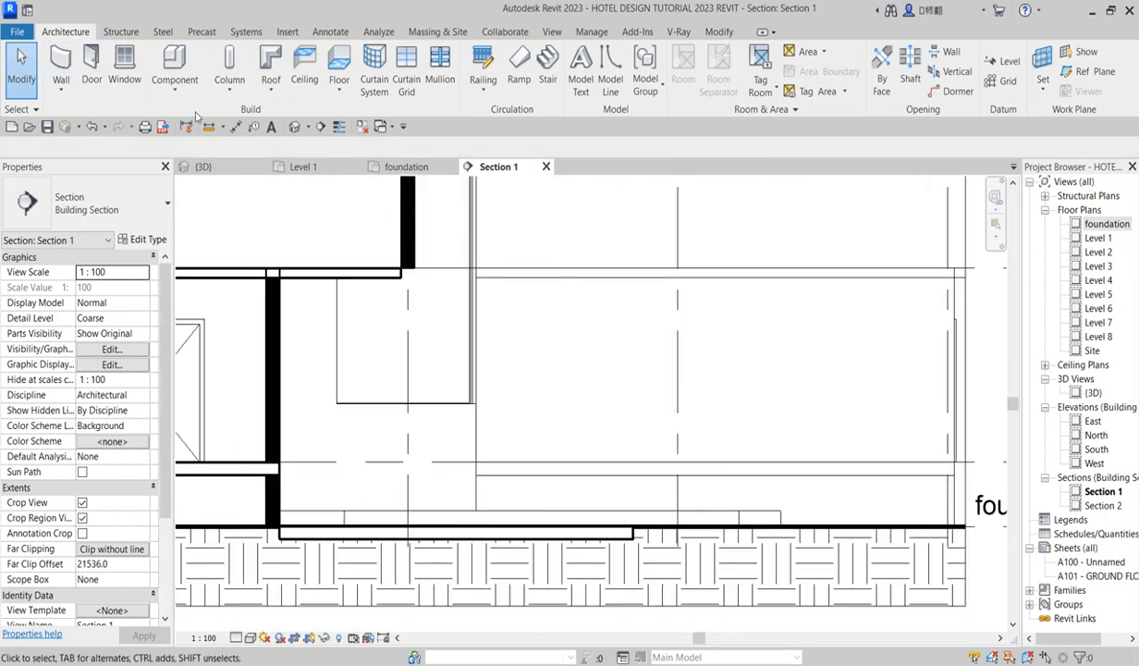
{"action": "scroll", "coordinate": [522, 458], "scroll_direction": "down", "scroll_amount": 3}
{"action": "scroll", "coordinate": [633, 515], "scroll_direction": "up", "scroll_amount": 1}
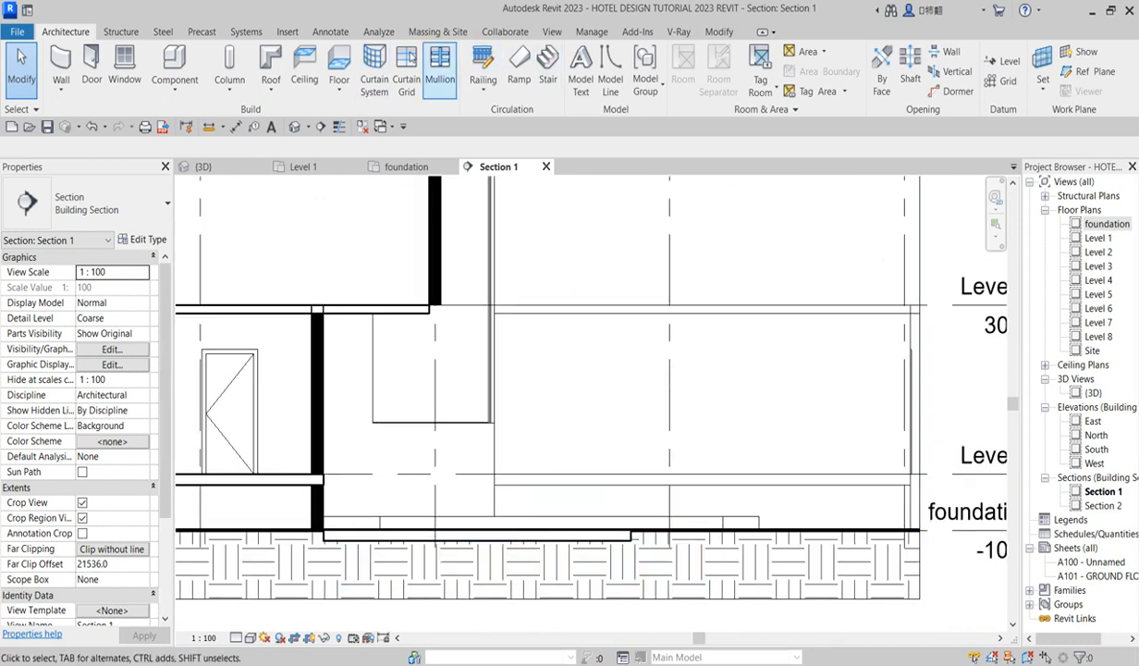
{"action": "scroll", "coordinate": [620, 351], "scroll_direction": "down", "scroll_amount": 2}
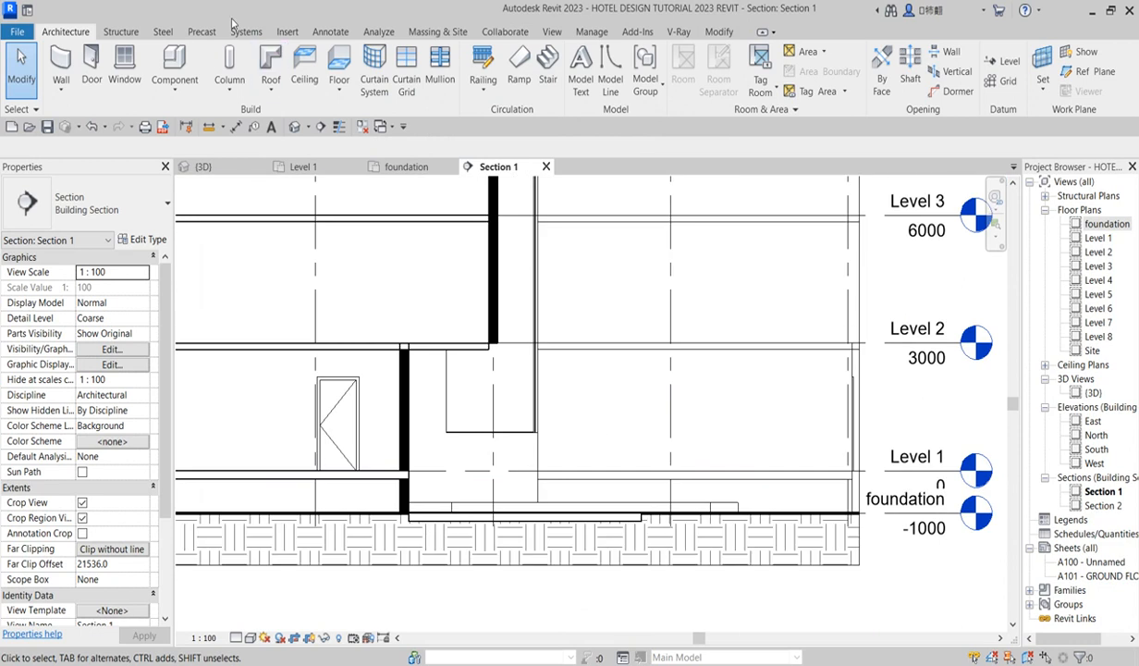
{"action": "left_click", "coordinate": [174, 61]}
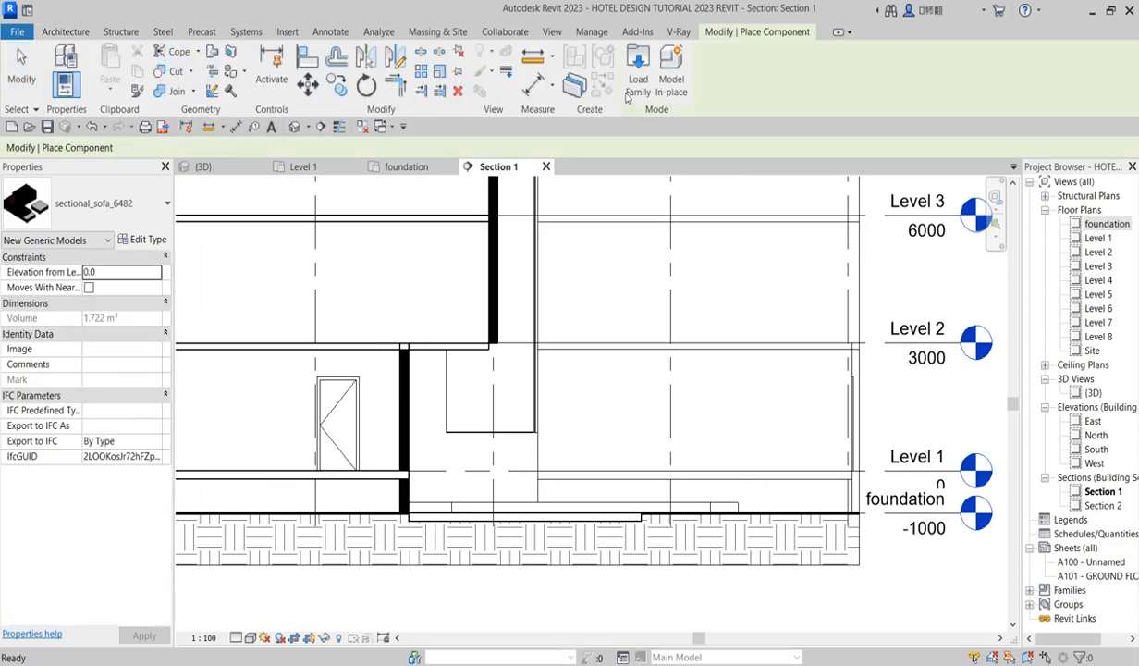
{"action": "left_click", "coordinate": [672, 82]}
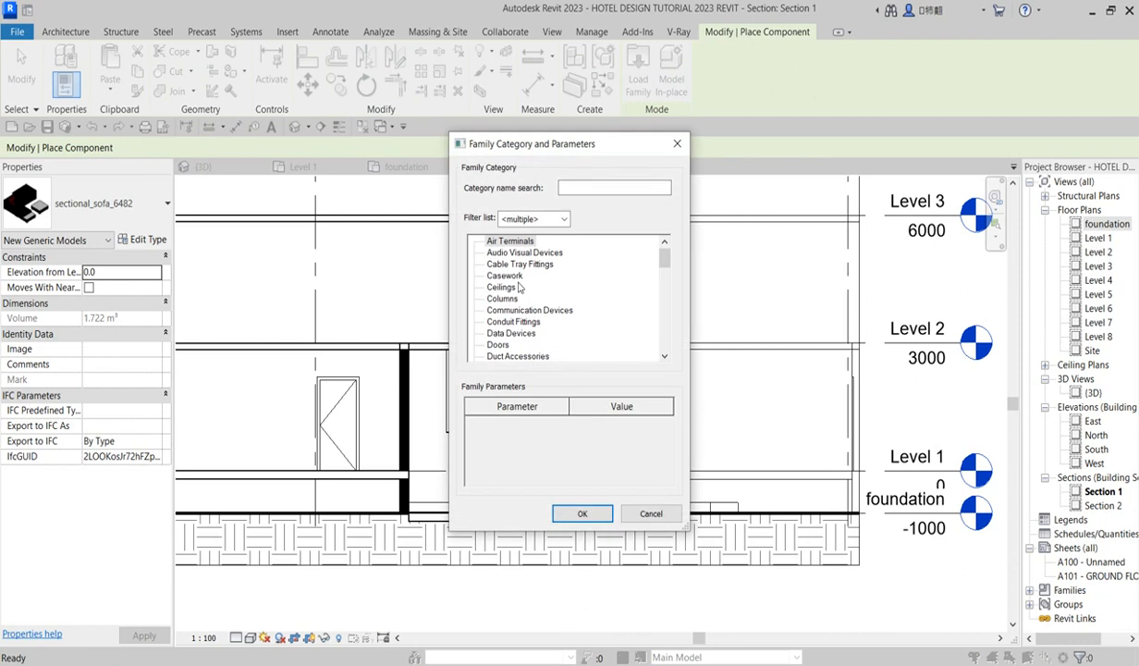
{"action": "left_click", "coordinate": [583, 514]}
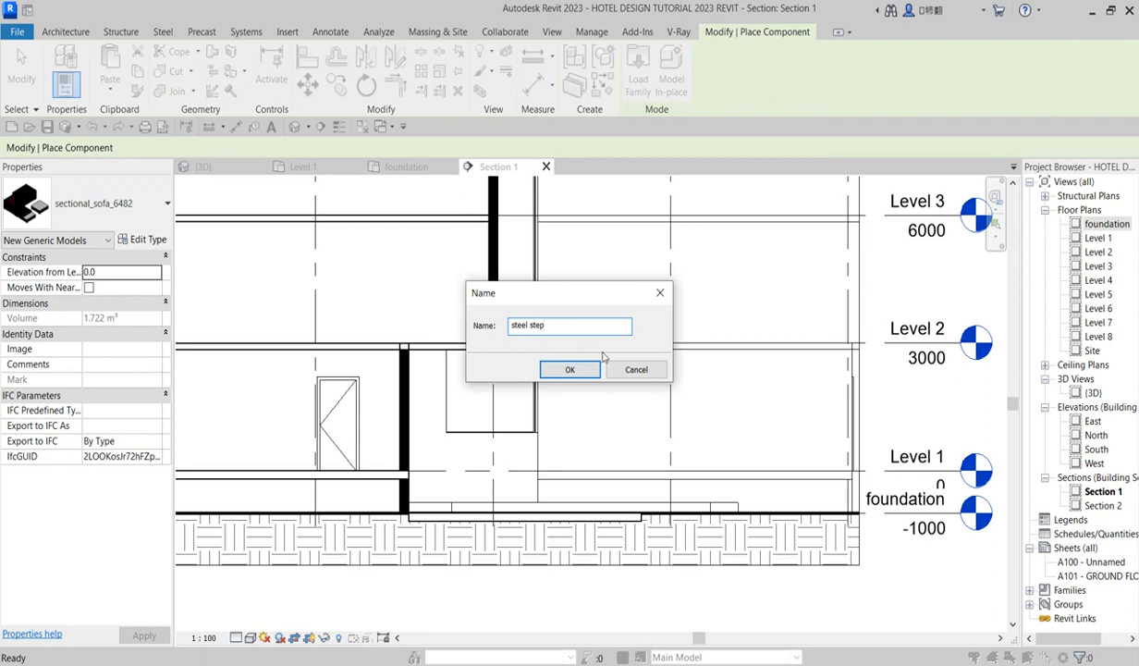
{"action": "left_click", "coordinate": [581, 375]}
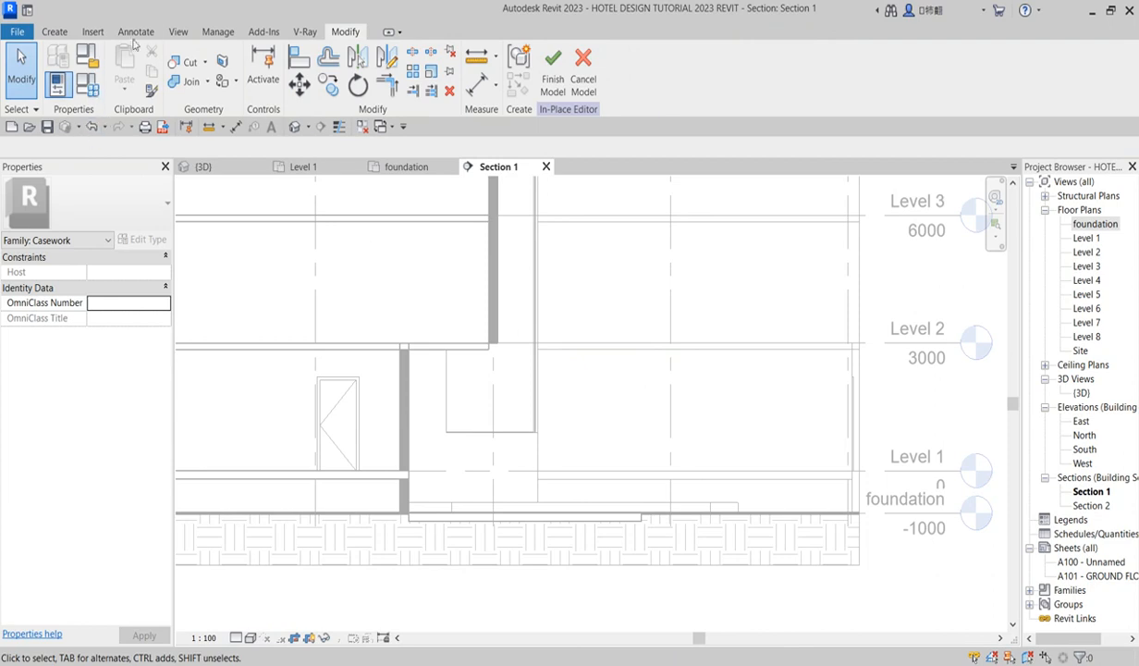
Start a Sweep with a sketched path and set its work plane to Grid : I.
{"action": "left_click", "coordinate": [56, 32]}
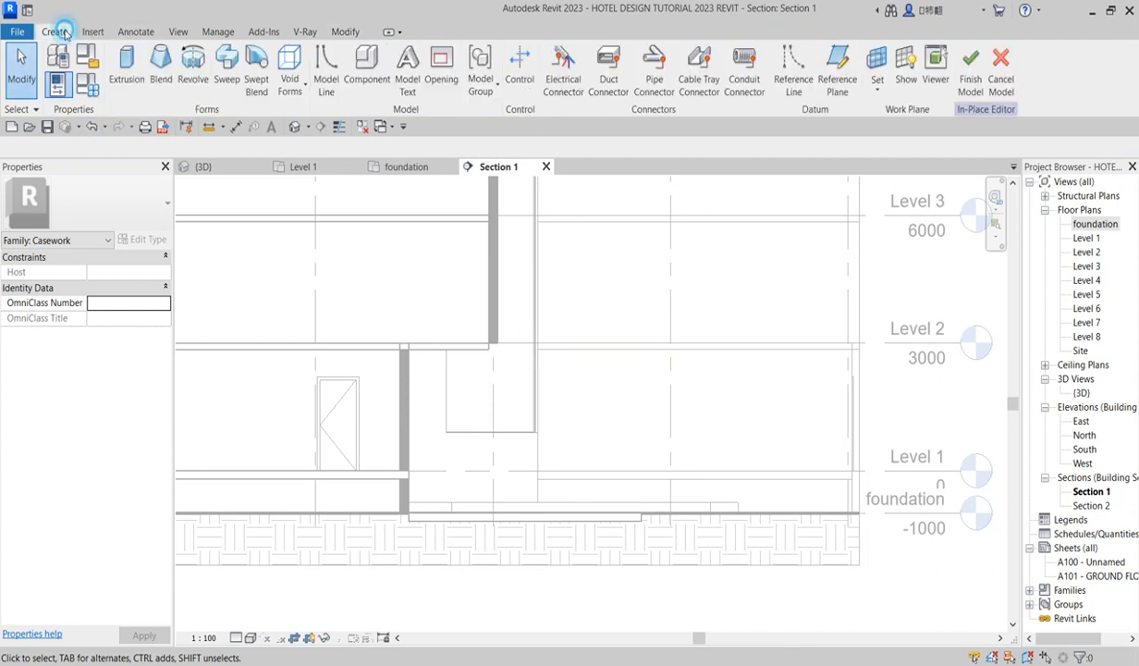
{"action": "left_click", "coordinate": [226, 67]}
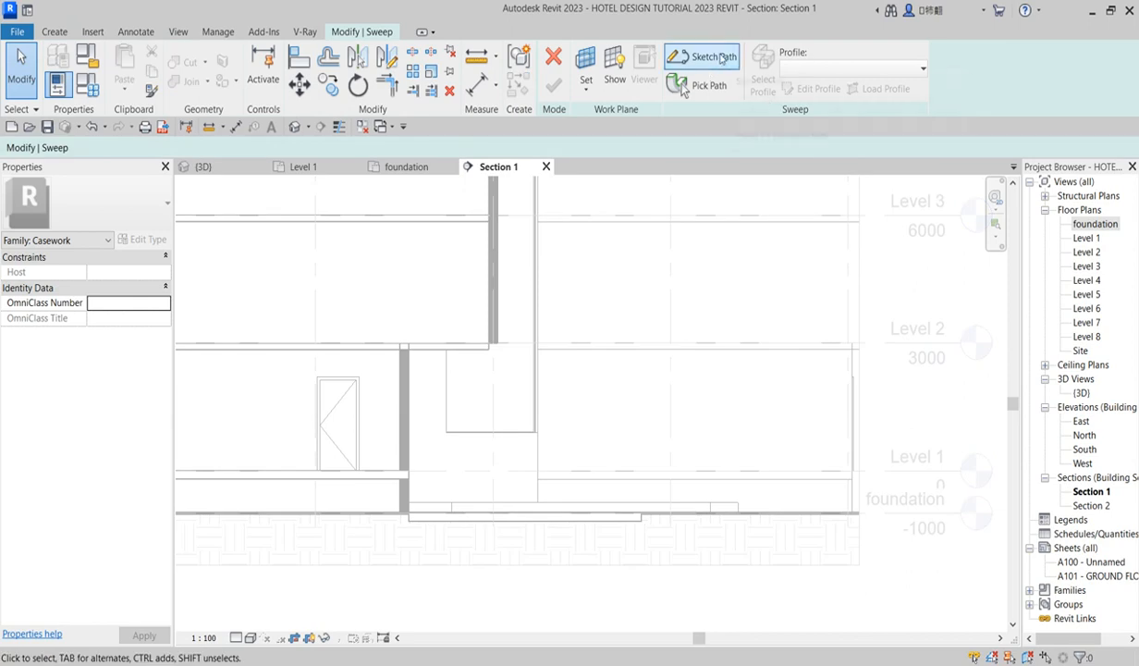
{"action": "left_click", "coordinate": [714, 58]}
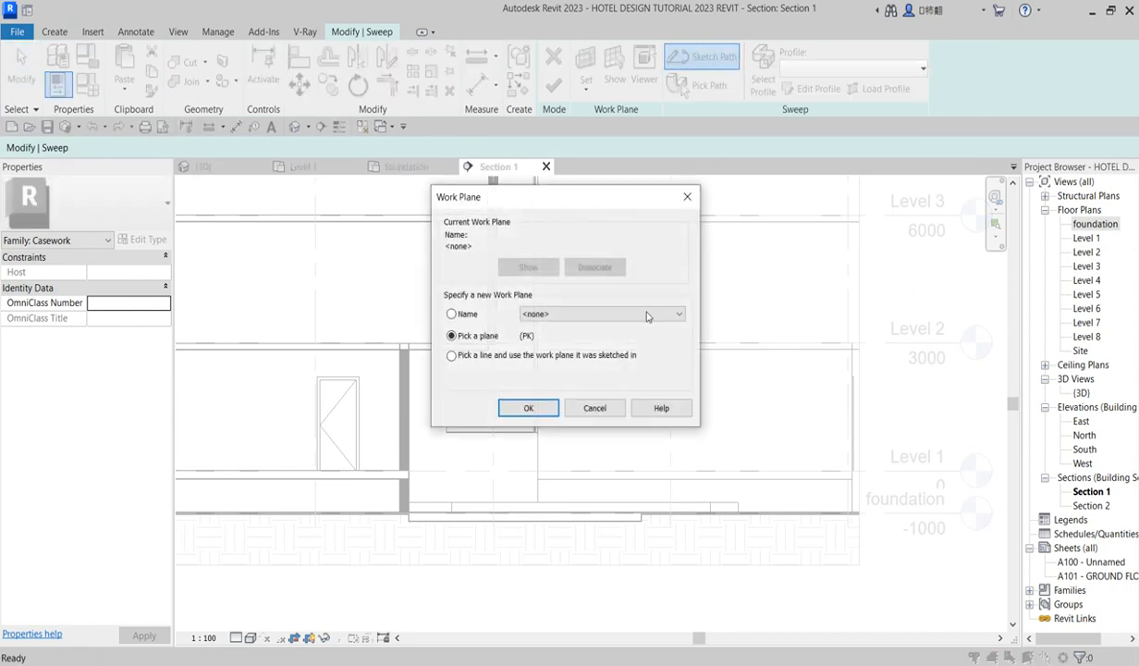
{"action": "left_click", "coordinate": [668, 314]}
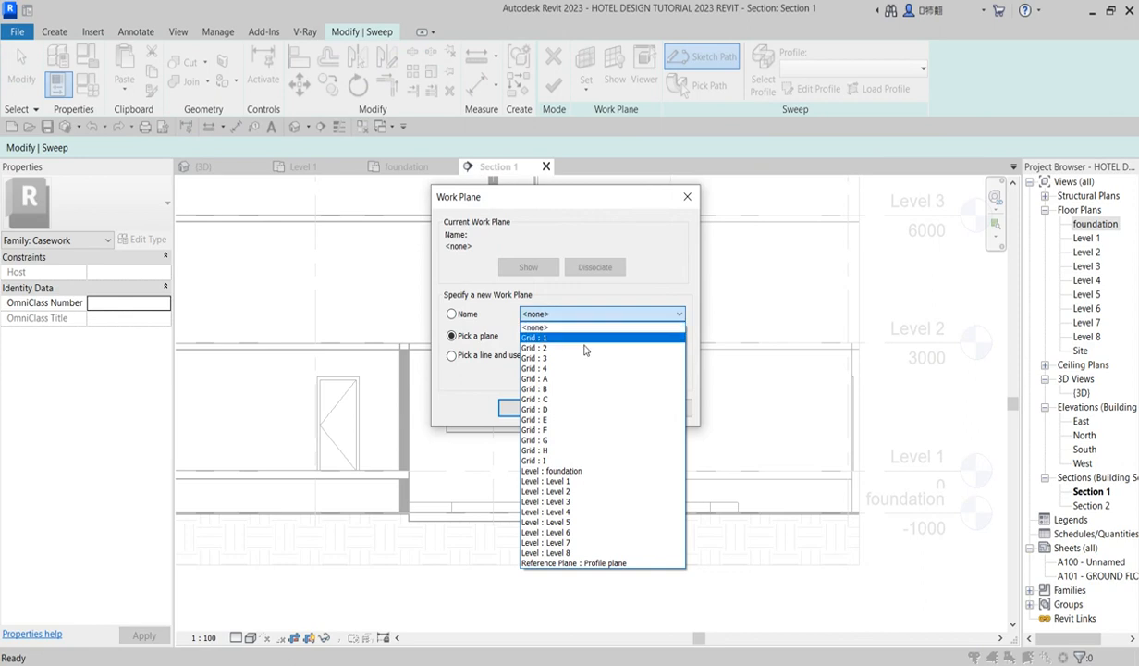
{"action": "left_click", "coordinate": [552, 461]}
{"action": "left_click", "coordinate": [529, 408]}
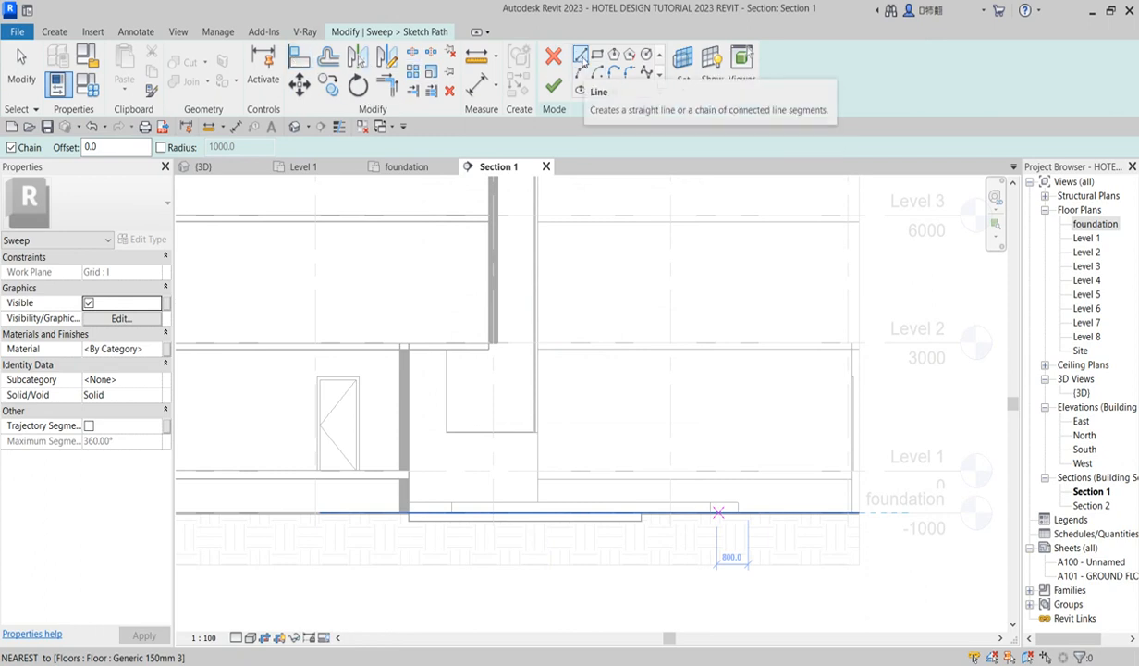
Sketch a slanted path line about 4300 mm long, rising from below the pool floor past the pool edge.
{"action": "left_click", "coordinate": [581, 55]}
{"action": "scroll", "coordinate": [648, 516], "scroll_direction": "down", "scroll_amount": 2}
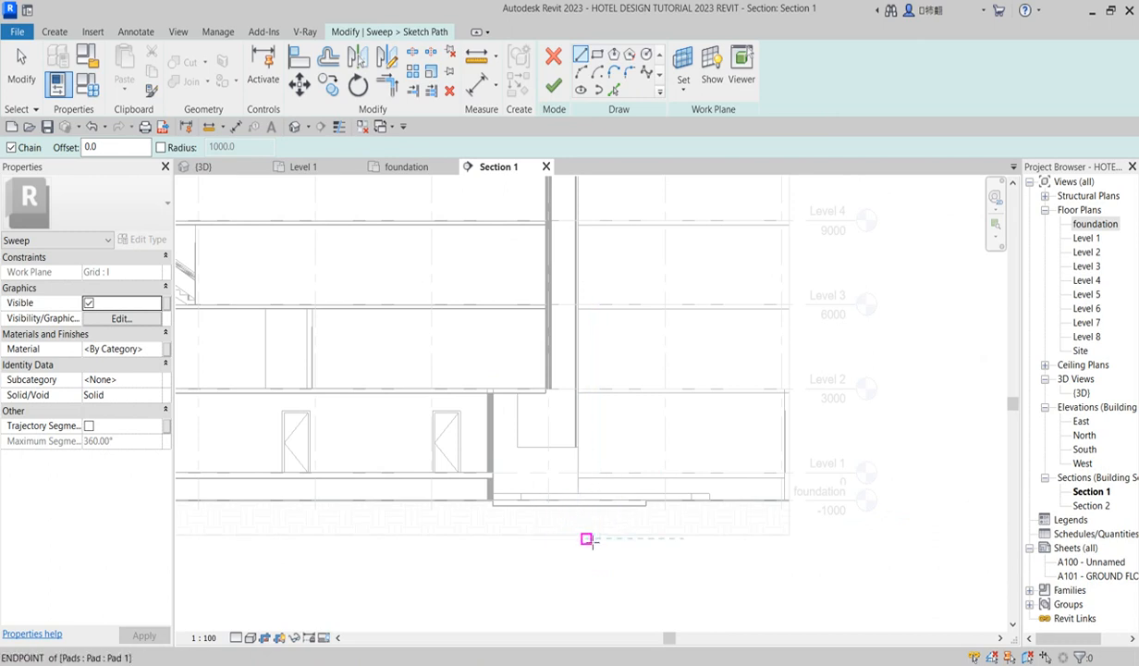
{"action": "left_click", "coordinate": [587, 535]}
{"action": "scroll", "coordinate": [670, 464], "scroll_direction": "up", "scroll_amount": 4}
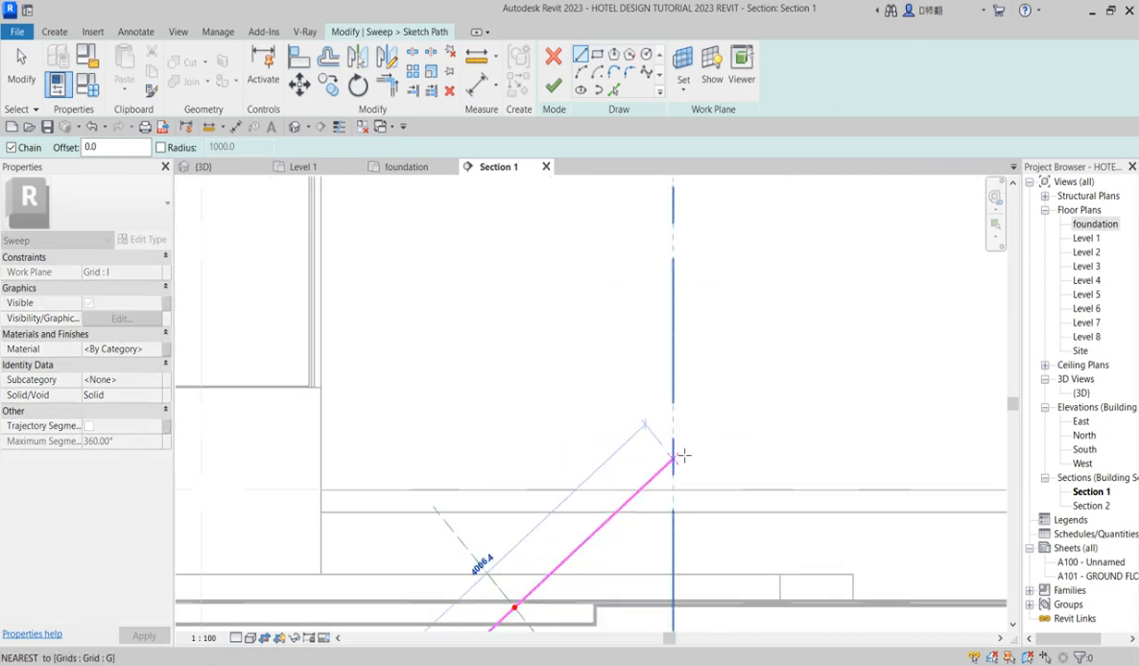
{"action": "scroll", "coordinate": [689, 447], "scroll_direction": "down", "scroll_amount": 3}
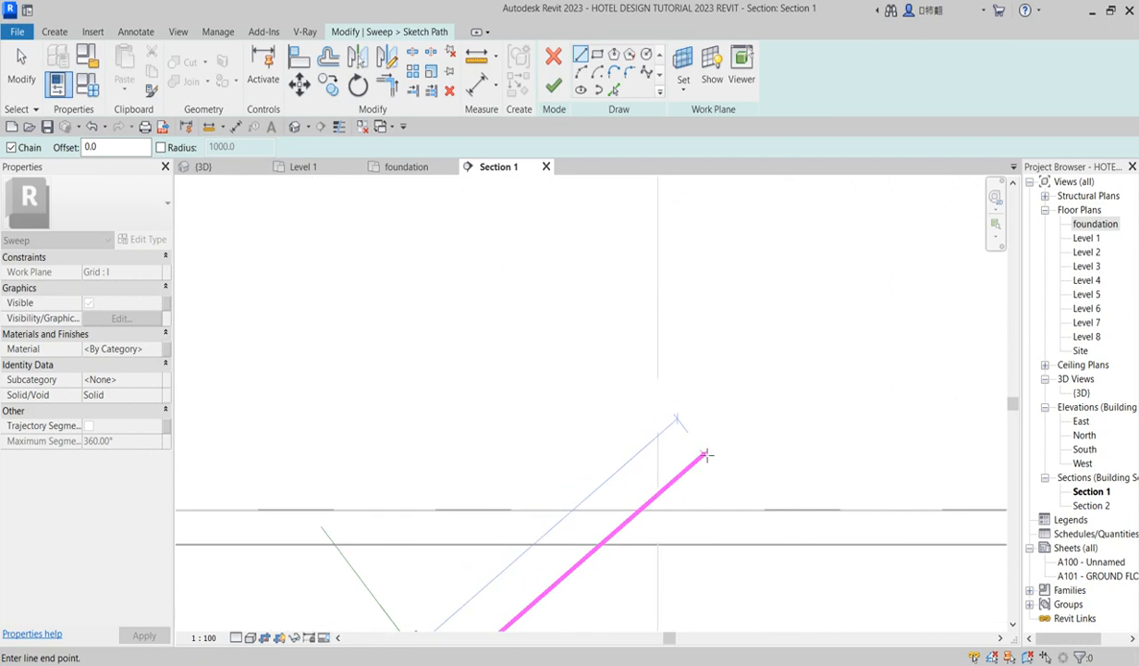
{"action": "scroll", "coordinate": [689, 475], "scroll_direction": "up", "scroll_amount": 3}
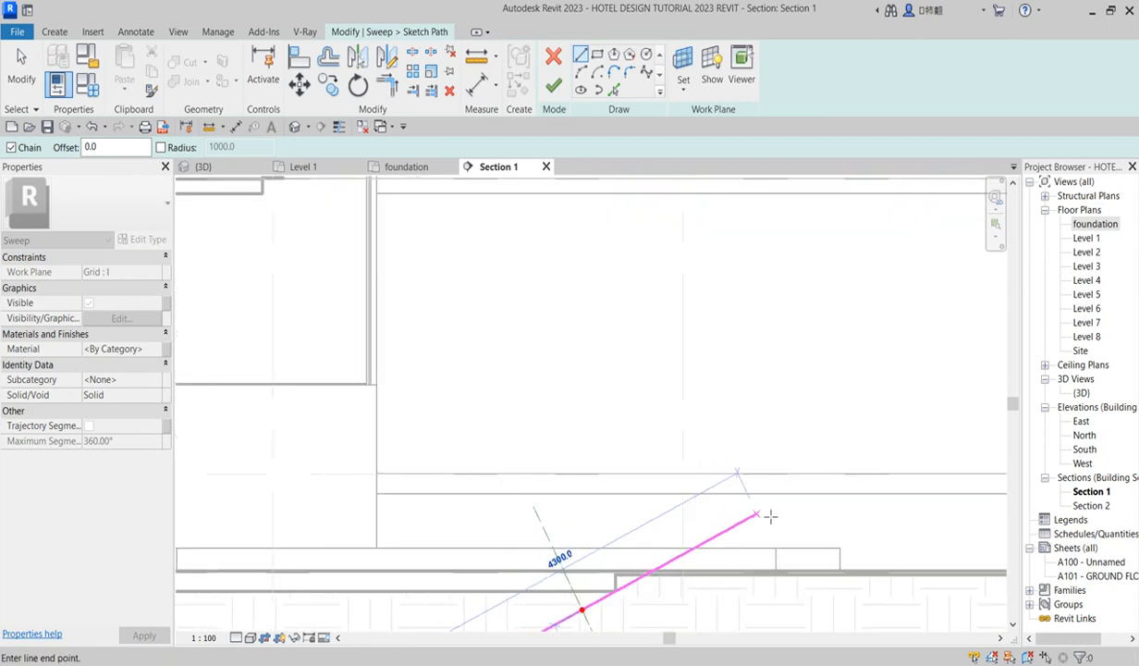
{"action": "left_click", "coordinate": [764, 507]}
{"action": "scroll", "coordinate": [736, 319], "scroll_direction": "down", "scroll_amount": 2}
Add an arc with a radius of about 550 mm curving down from the slanted line's upper end.
{"action": "left_click", "coordinate": [582, 74]}
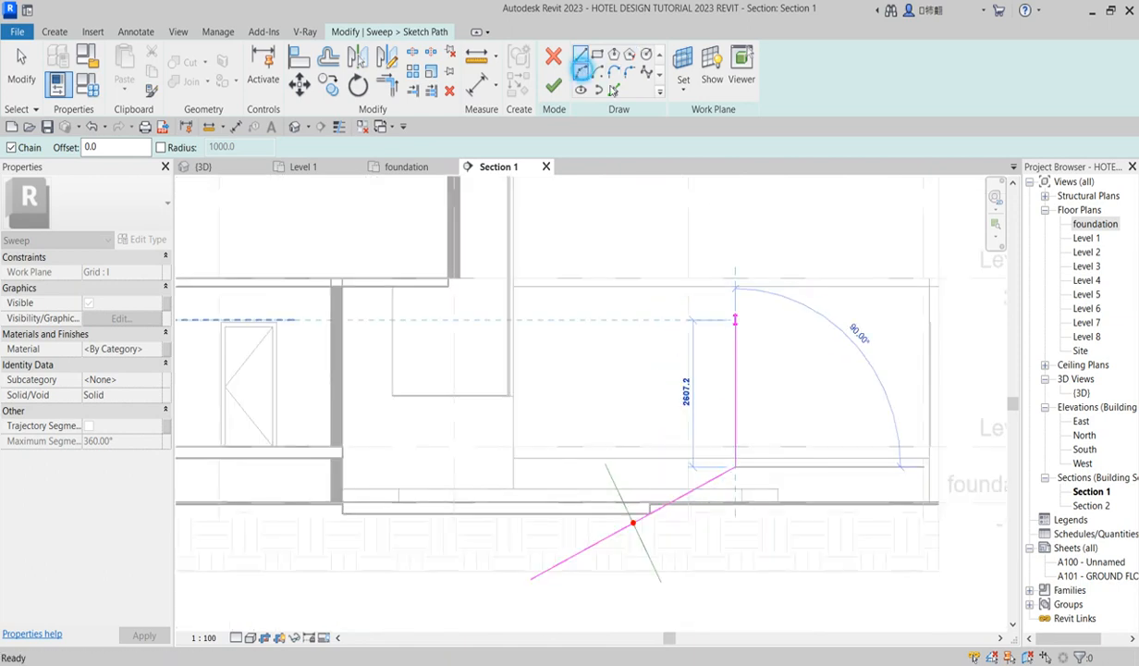
{"action": "scroll", "coordinate": [773, 499], "scroll_direction": "up", "scroll_amount": 2}
{"action": "scroll", "coordinate": [773, 499], "scroll_direction": "up", "scroll_amount": 2}
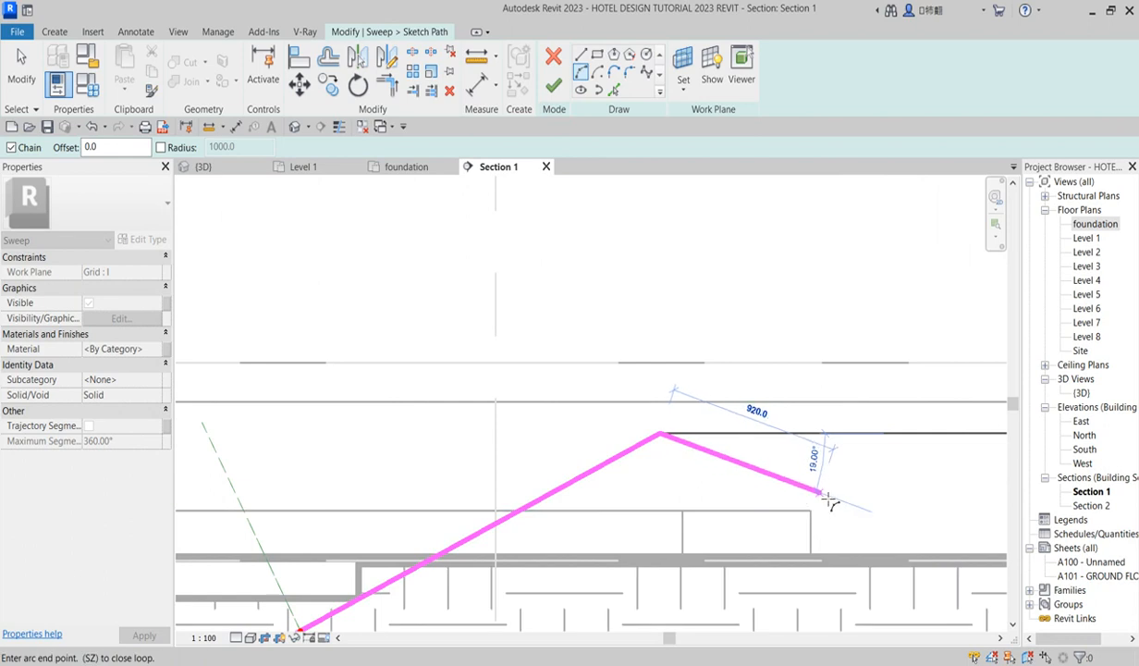
{"action": "left_click", "coordinate": [810, 500]}
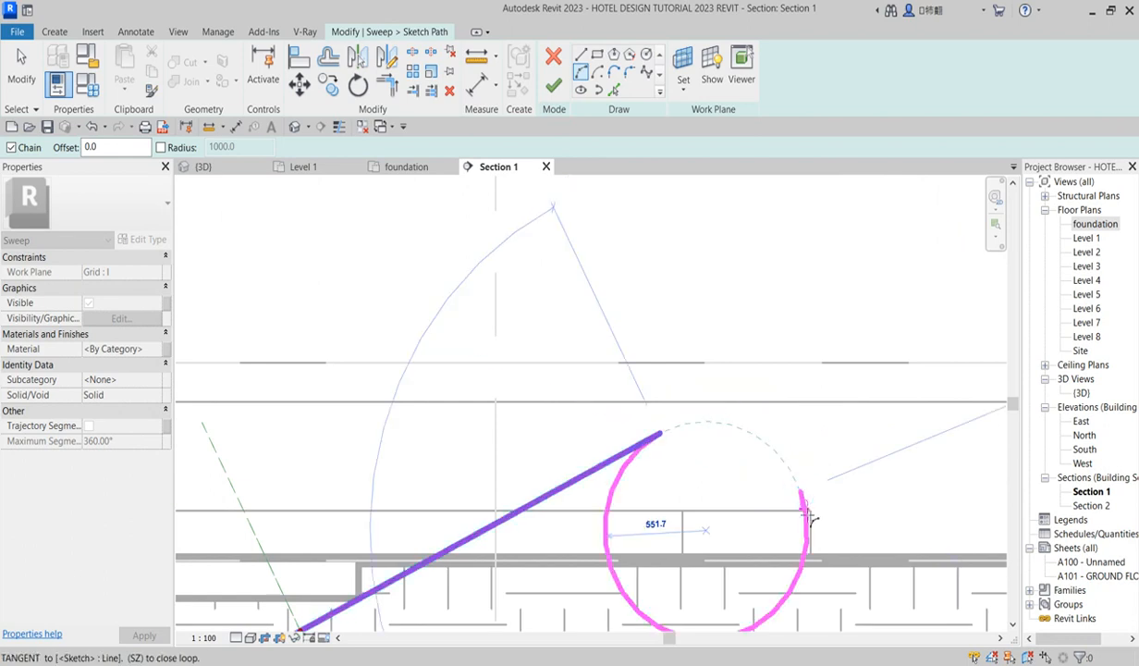
{"action": "left_click", "coordinate": [791, 462]}
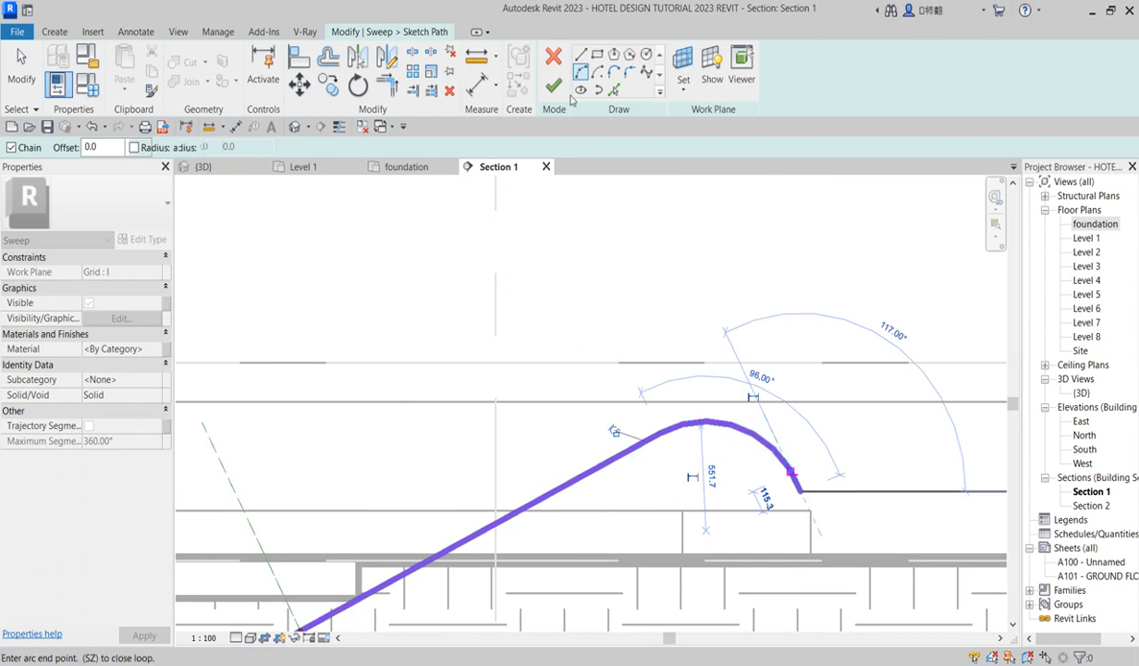
Draw an 800 mm vertical line down from the arc's end into the ground and finish the path sketch.
{"action": "left_click", "coordinate": [581, 56]}
{"action": "scroll", "coordinate": [825, 535], "scroll_direction": "down", "scroll_amount": 3}
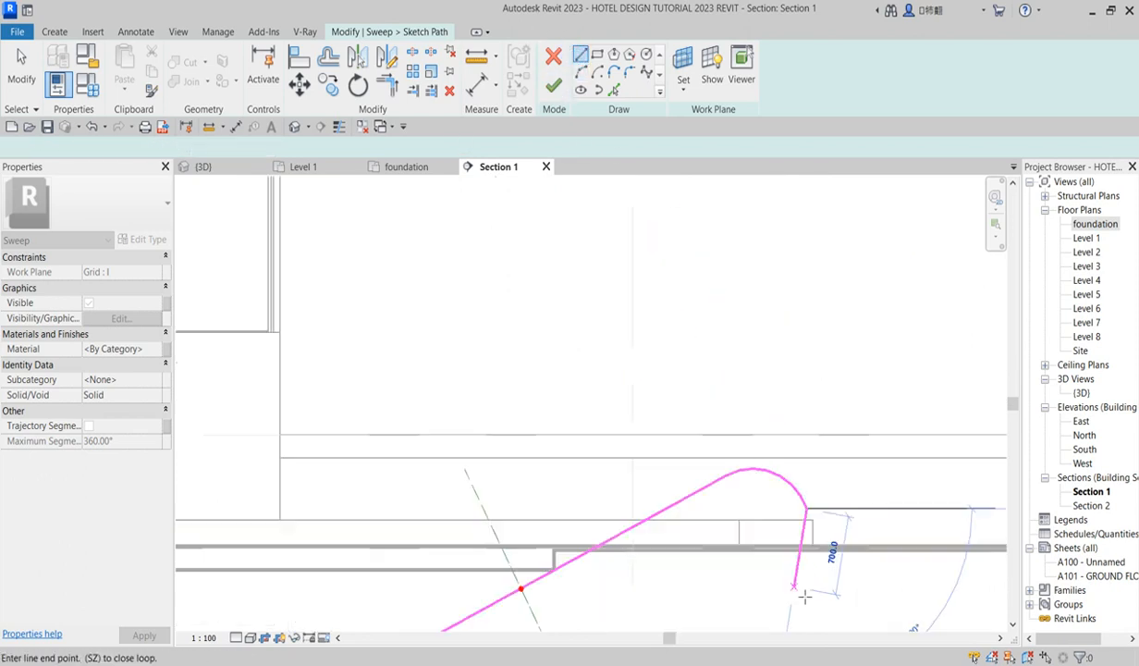
{"action": "left_click", "coordinate": [805, 594]}
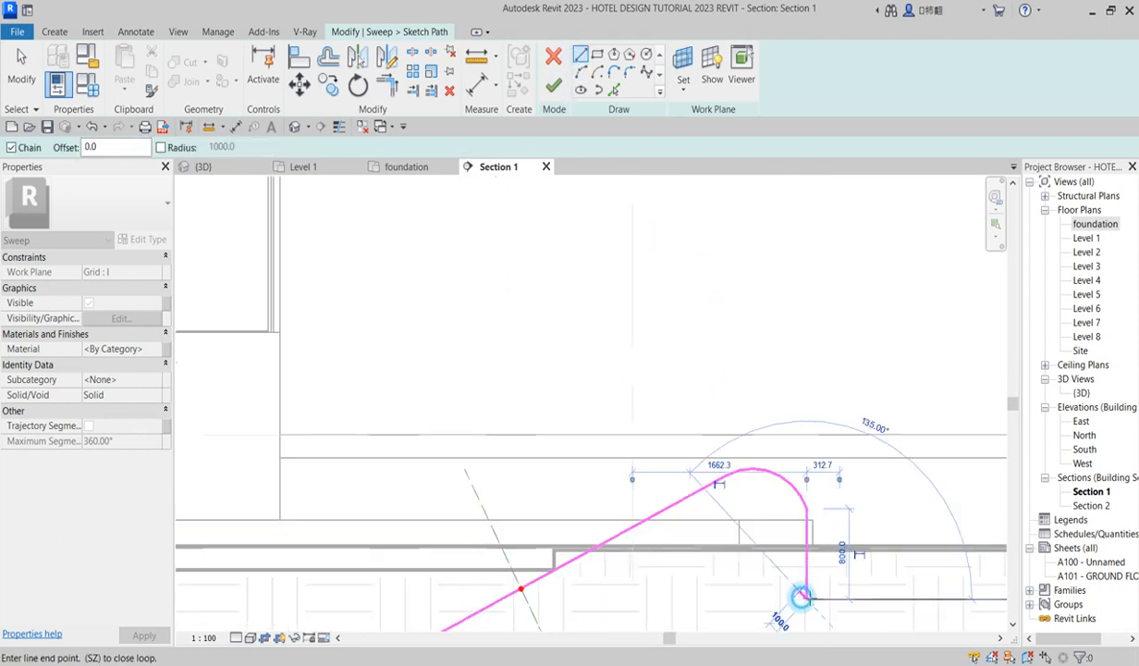
{"action": "left_click", "coordinate": [552, 86]}
{"action": "scroll", "coordinate": [583, 415], "scroll_direction": "down", "scroll_amount": 3}
{"action": "scroll", "coordinate": [569, 591], "scroll_direction": "up", "scroll_amount": 2}
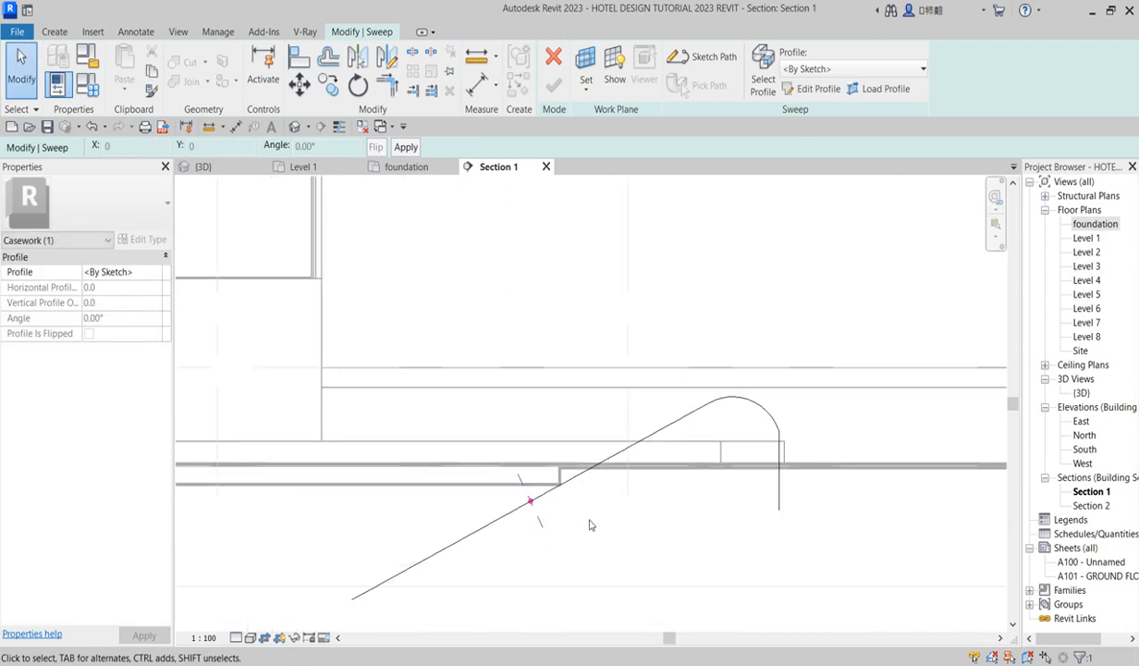
Reopen the sweep's path sketch and delete the slanted line and the arc, keeping only the vertical line.
{"action": "left_click", "coordinate": [596, 472]}
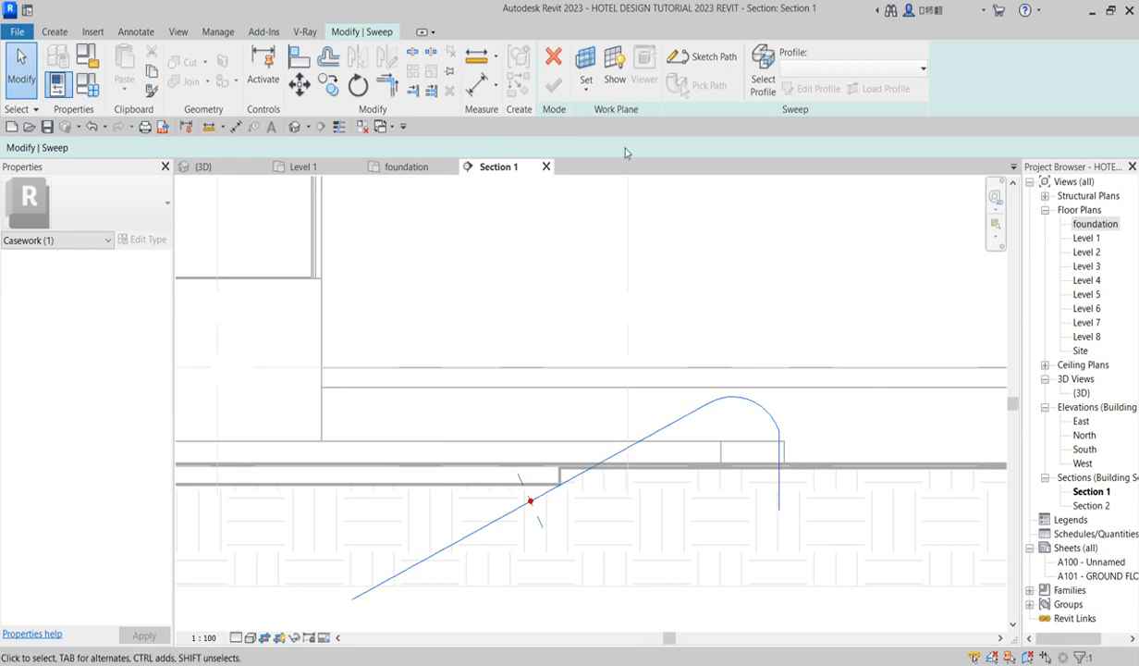
{"action": "left_click", "coordinate": [702, 56]}
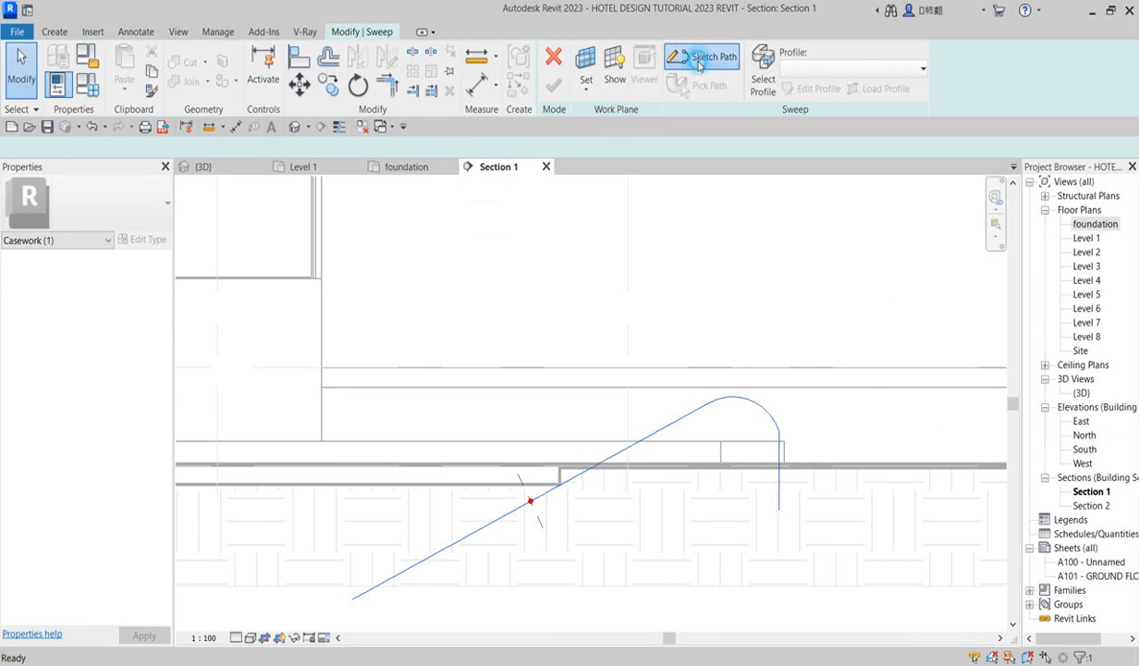
{"action": "left_click", "coordinate": [597, 471]}
{"action": "key", "text": "Delete"}
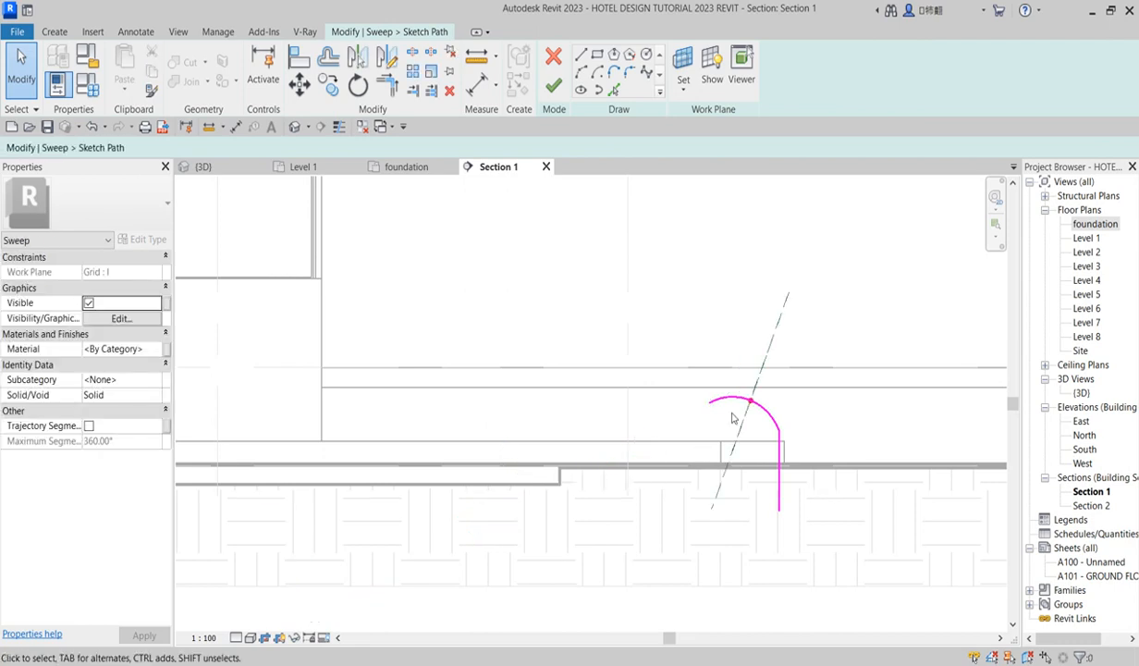
{"action": "left_click", "coordinate": [773, 416]}
{"action": "key", "text": "Delete"}
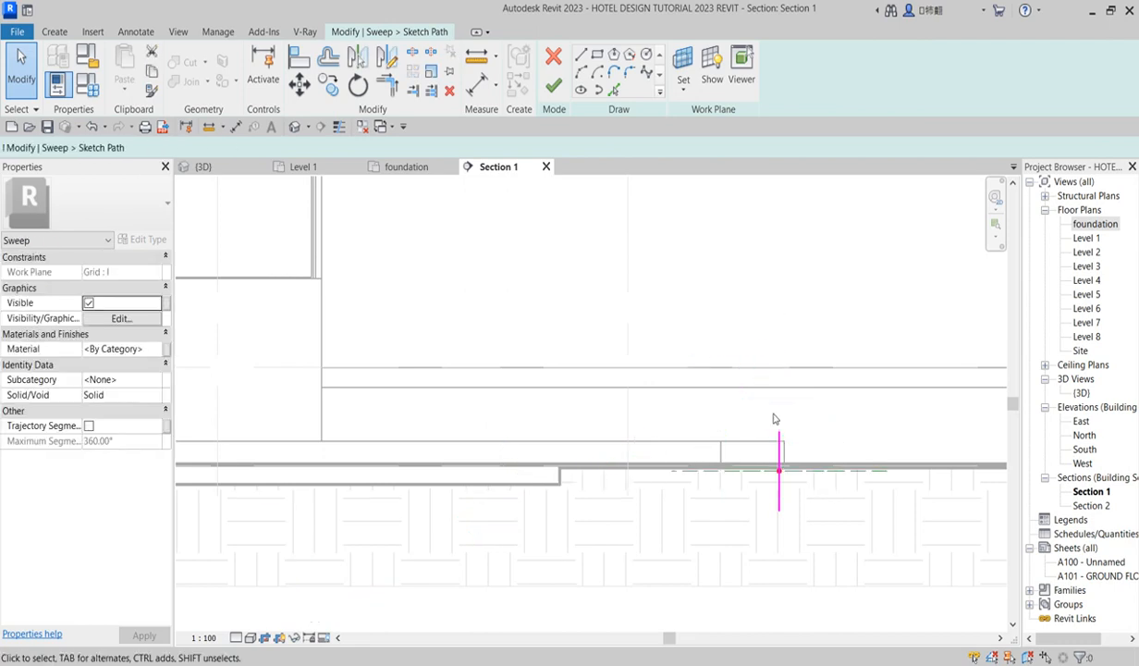
Draw a 150° arc from the top of the vertical line, curving over towards the pool.
{"action": "scroll", "coordinate": [777, 462], "scroll_direction": "up", "scroll_amount": 2}
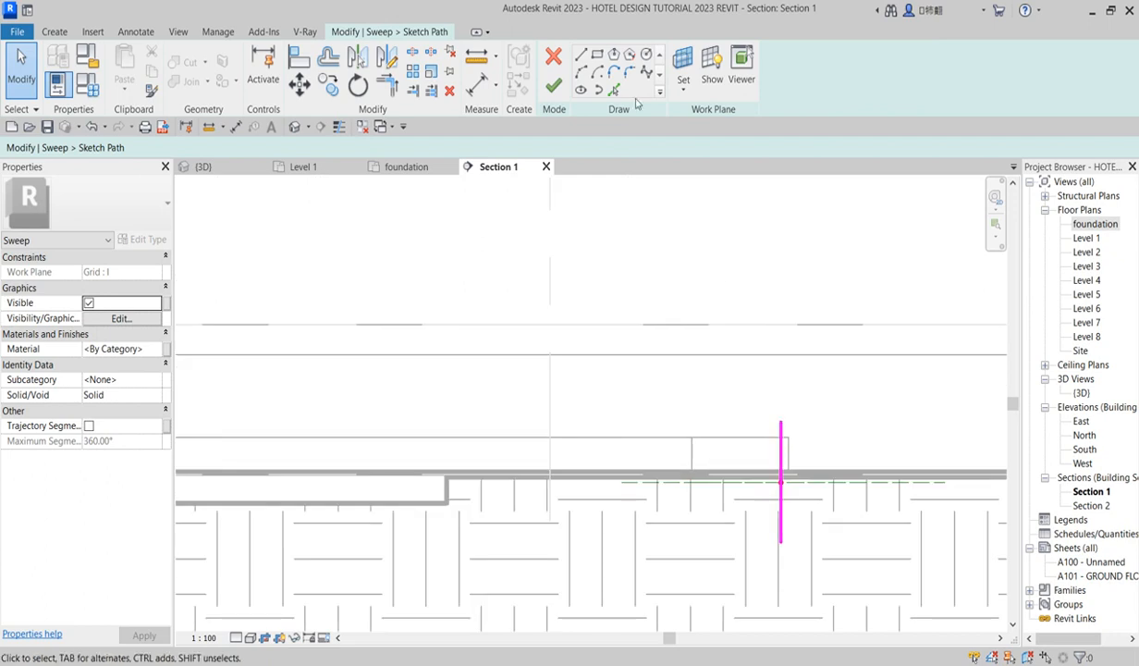
{"action": "left_click", "coordinate": [584, 72]}
{"action": "left_click", "coordinate": [781, 422]}
{"action": "left_click", "coordinate": [682, 393]}
{"action": "left_click", "coordinate": [735, 368]}
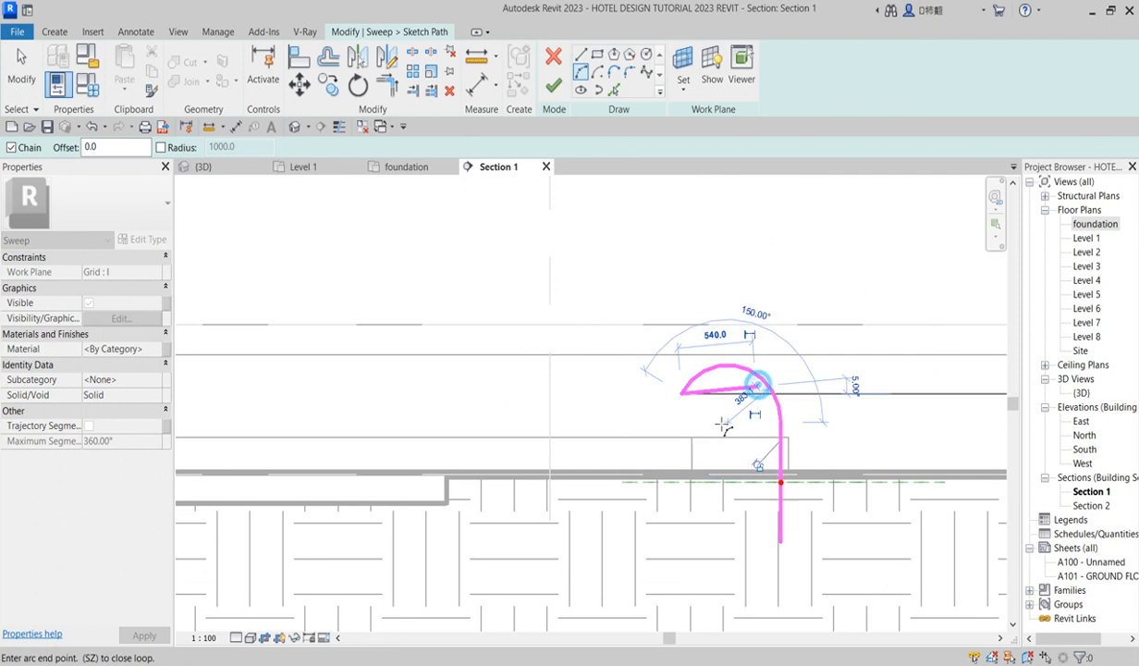
Draw a slanted line about 2400 mm long from the arc's end down into the pool and finish the path.
{"action": "left_click", "coordinate": [581, 57]}
{"action": "scroll", "coordinate": [523, 518], "scroll_direction": "down", "scroll_amount": 2}
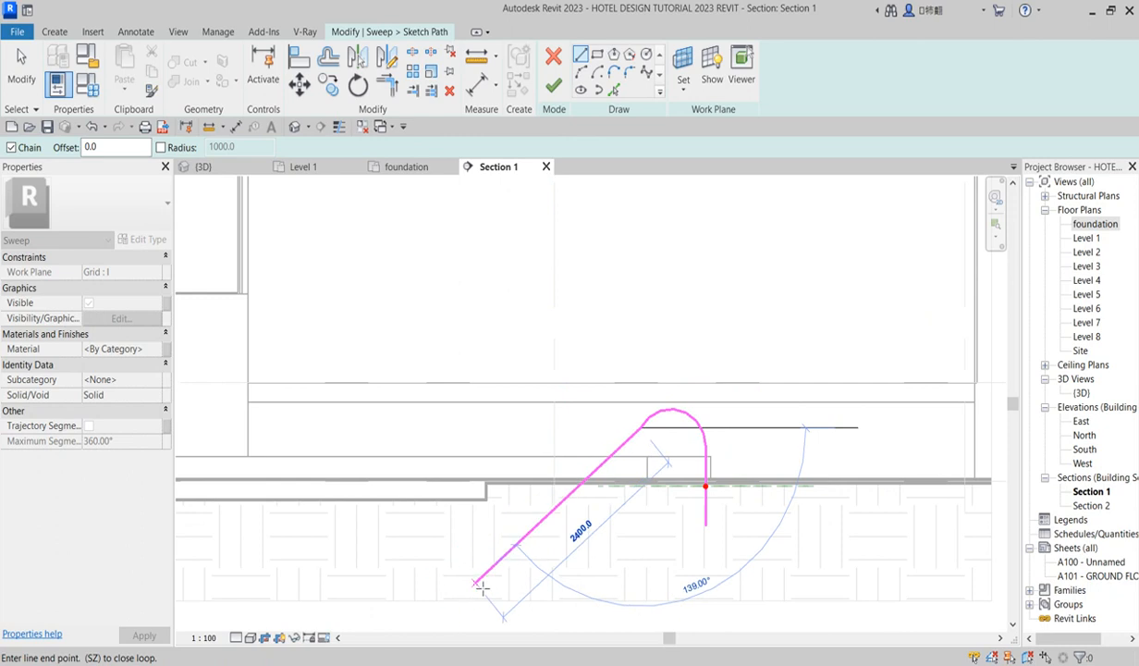
{"action": "left_click", "coordinate": [474, 582]}
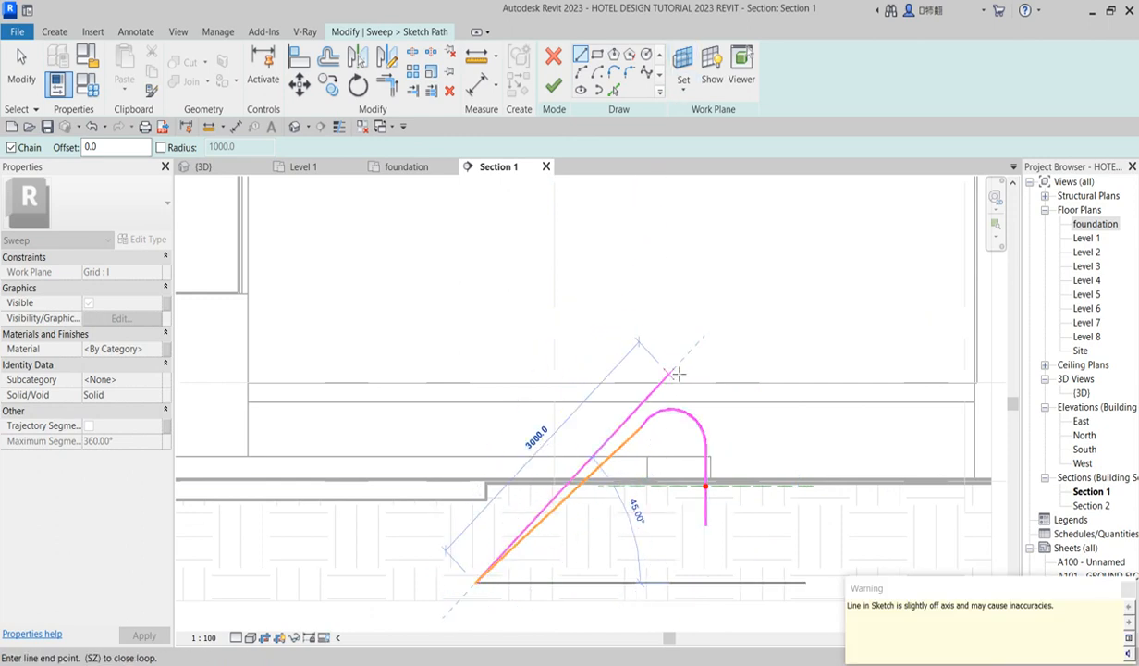
{"action": "key", "text": "Escape"}
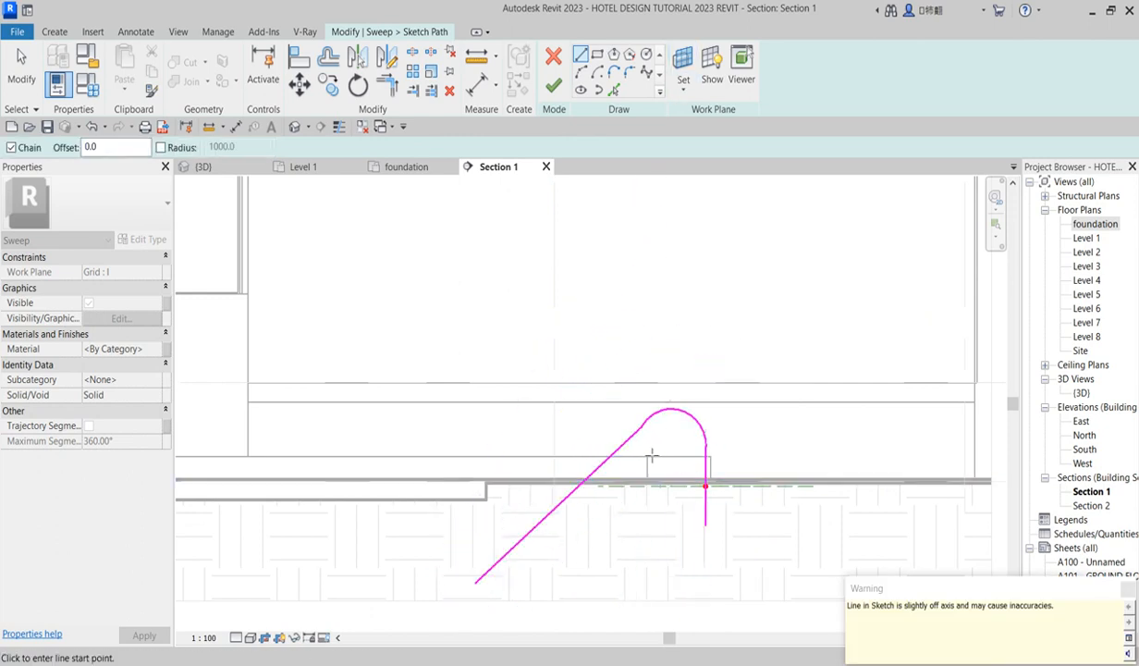
{"action": "scroll", "coordinate": [629, 466], "scroll_direction": "down", "scroll_amount": 2}
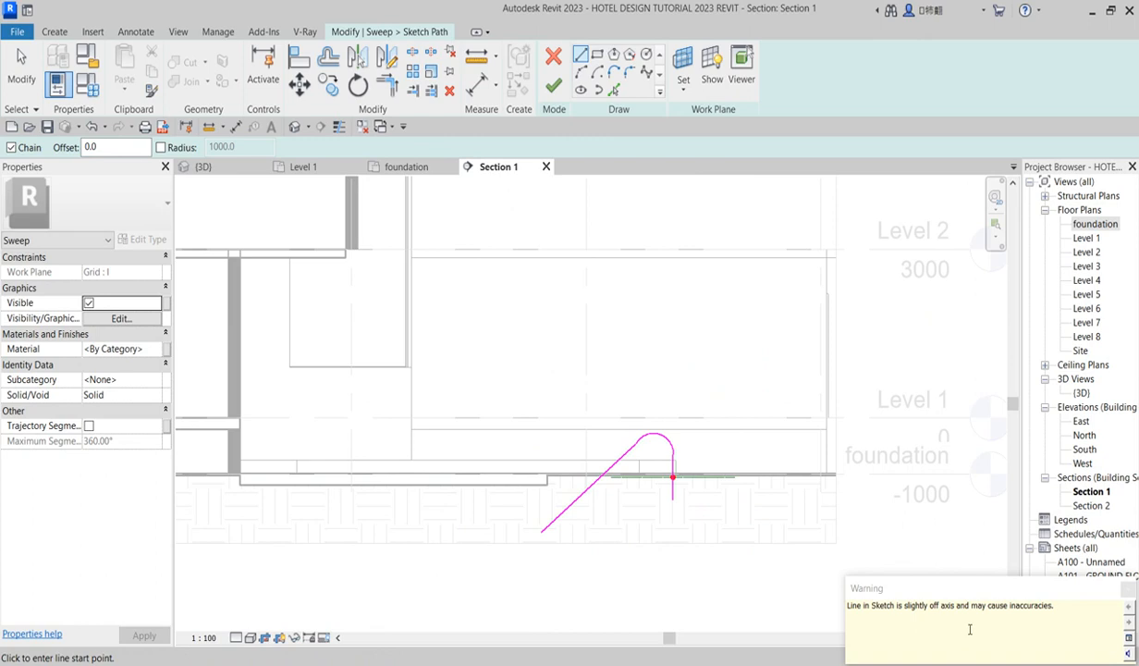
{"action": "key", "text": "Escape"}
{"action": "scroll", "coordinate": [652, 397], "scroll_direction": "up", "scroll_amount": 2}
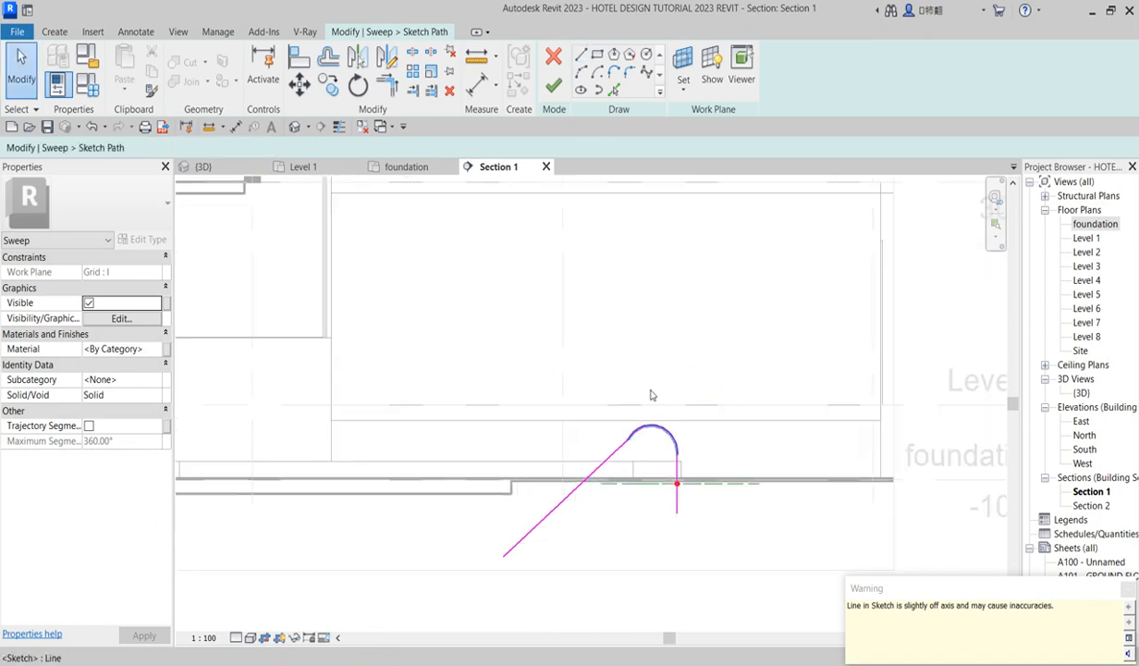
{"action": "left_click", "coordinate": [553, 85]}
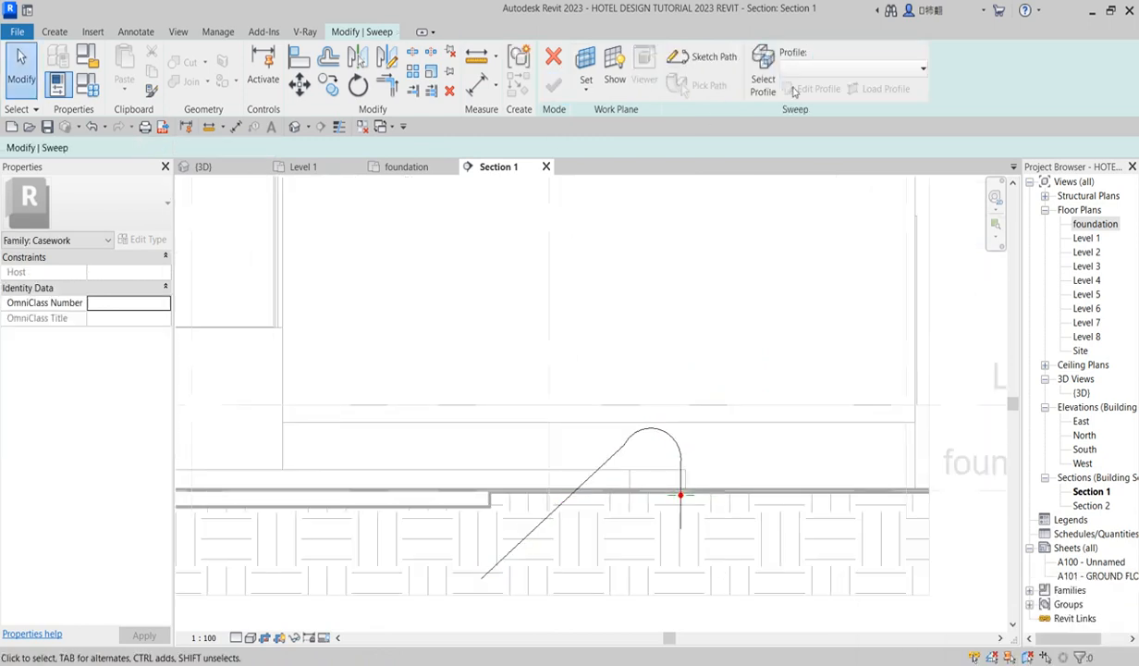
Select the sweep's profile and open its sketch for editing in the foundation floor plan.
{"action": "left_click", "coordinate": [763, 78]}
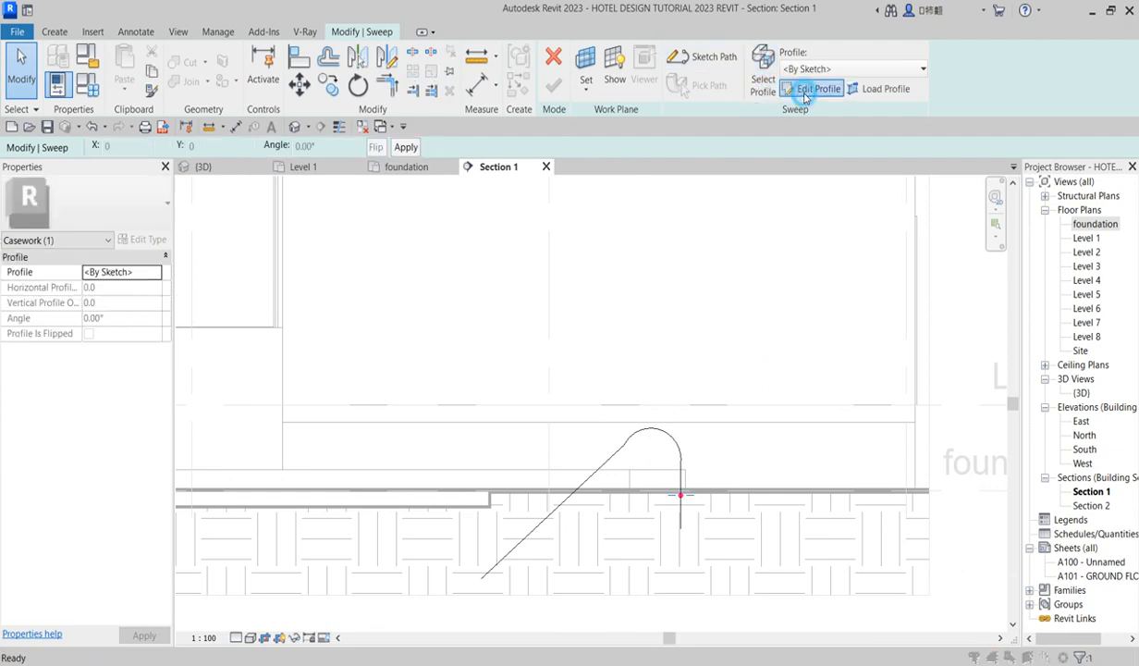
{"action": "left_click", "coordinate": [812, 88]}
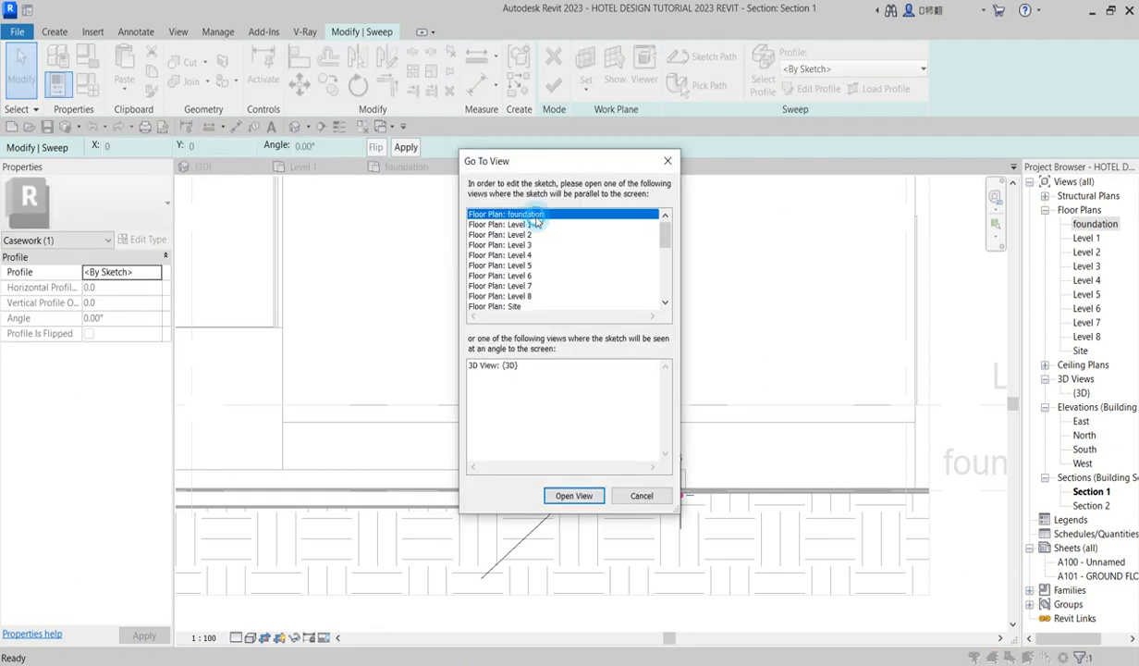
{"action": "left_click", "coordinate": [574, 497]}
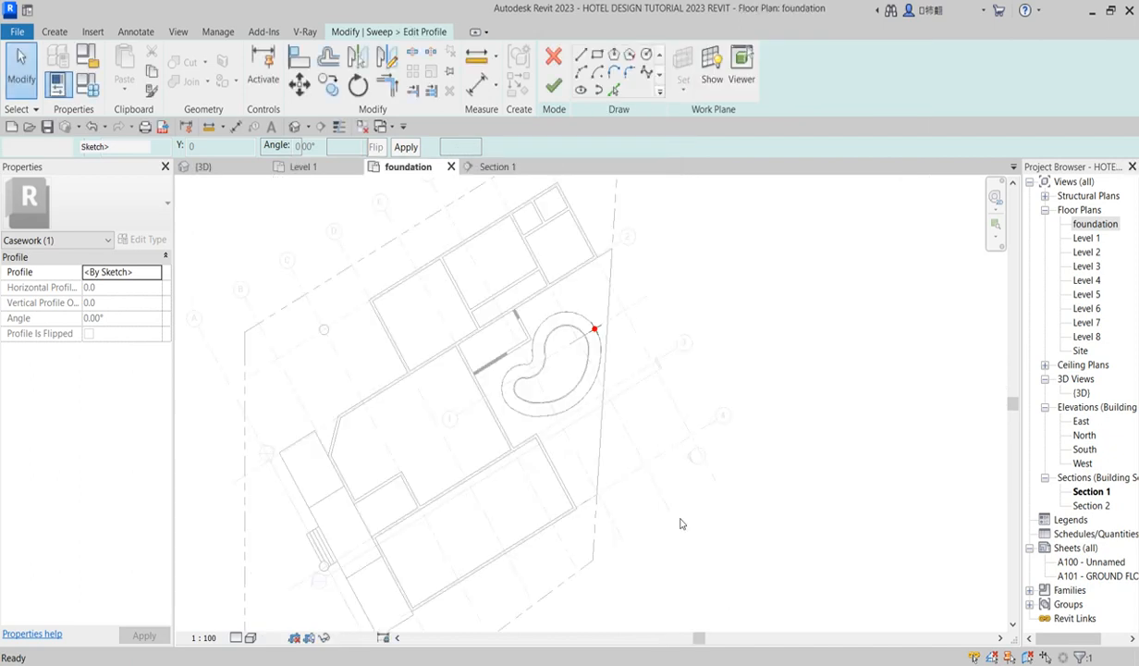
Sketch a small circle centred on the path's reference point as the profile, then finish the profile and the sweep.
{"action": "scroll", "coordinate": [599, 314], "scroll_direction": "up", "scroll_amount": 5}
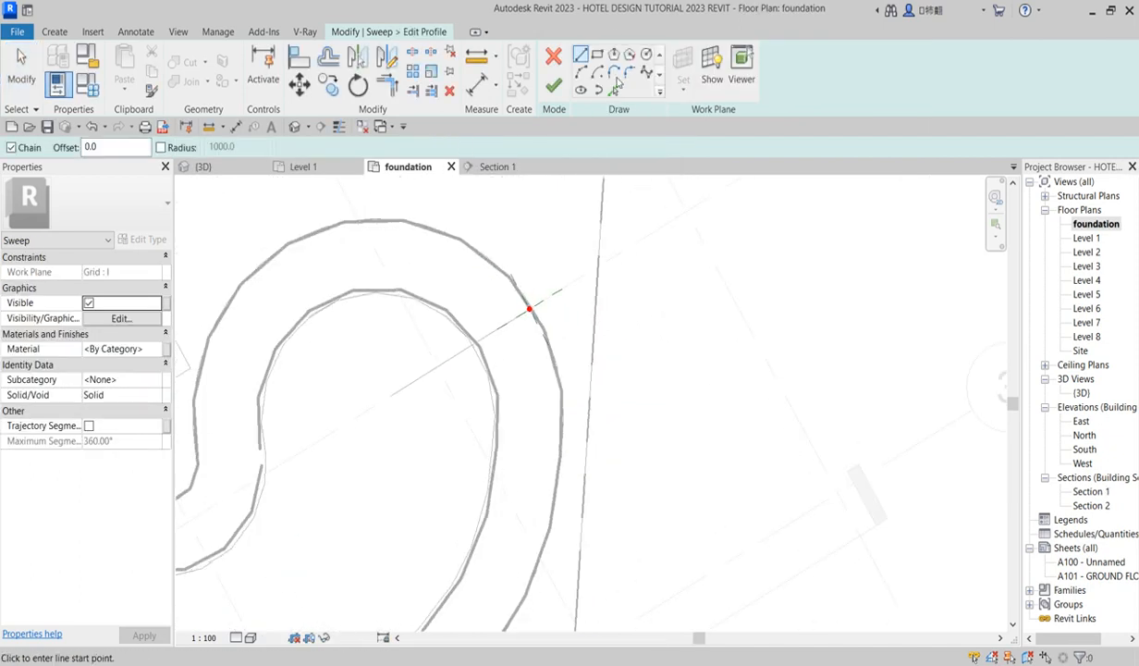
{"action": "left_click", "coordinate": [646, 55]}
{"action": "scroll", "coordinate": [535, 303], "scroll_direction": "up", "scroll_amount": 3}
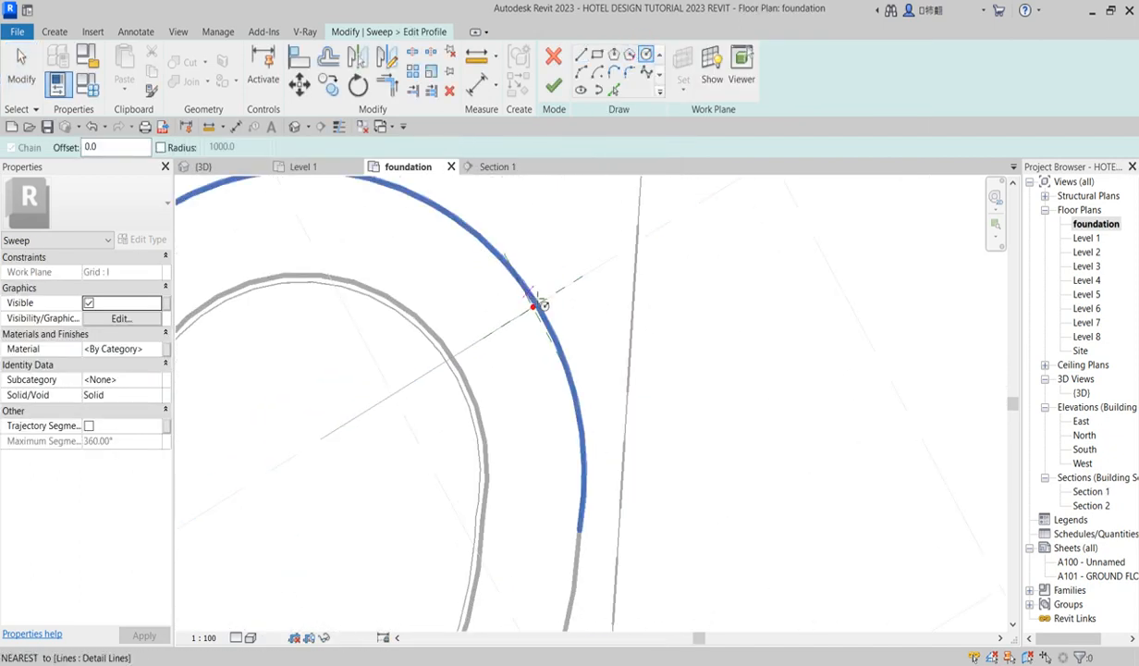
{"action": "left_click", "coordinate": [547, 292]}
{"action": "scroll", "coordinate": [541, 298], "scroll_direction": "up", "scroll_amount": 5}
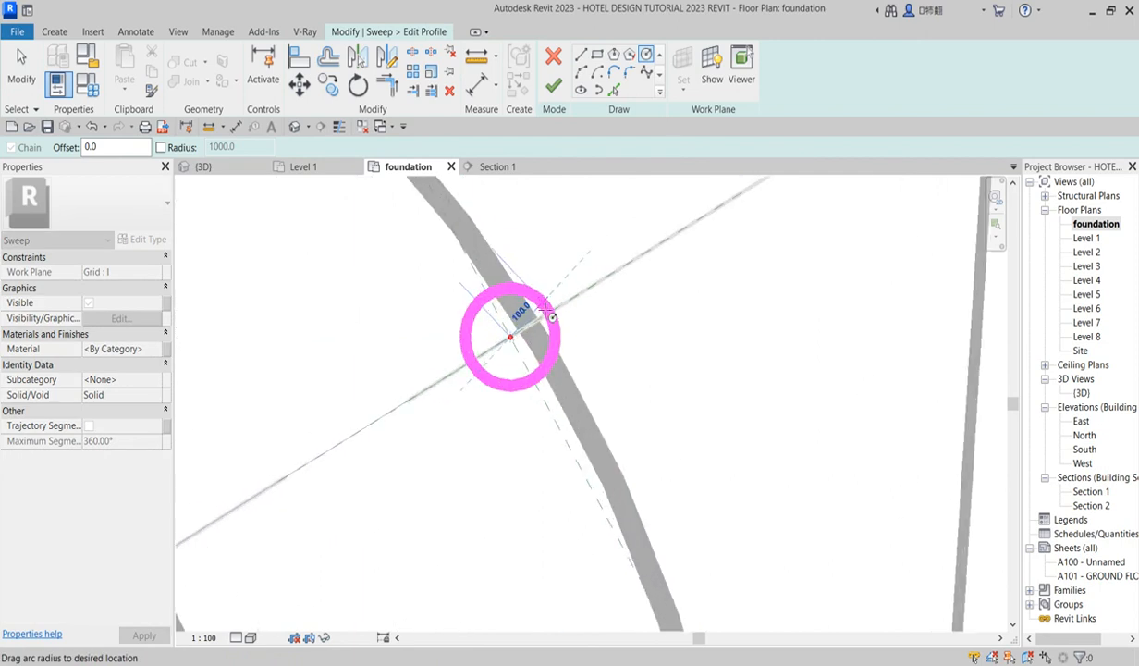
{"action": "left_click", "coordinate": [493, 336]}
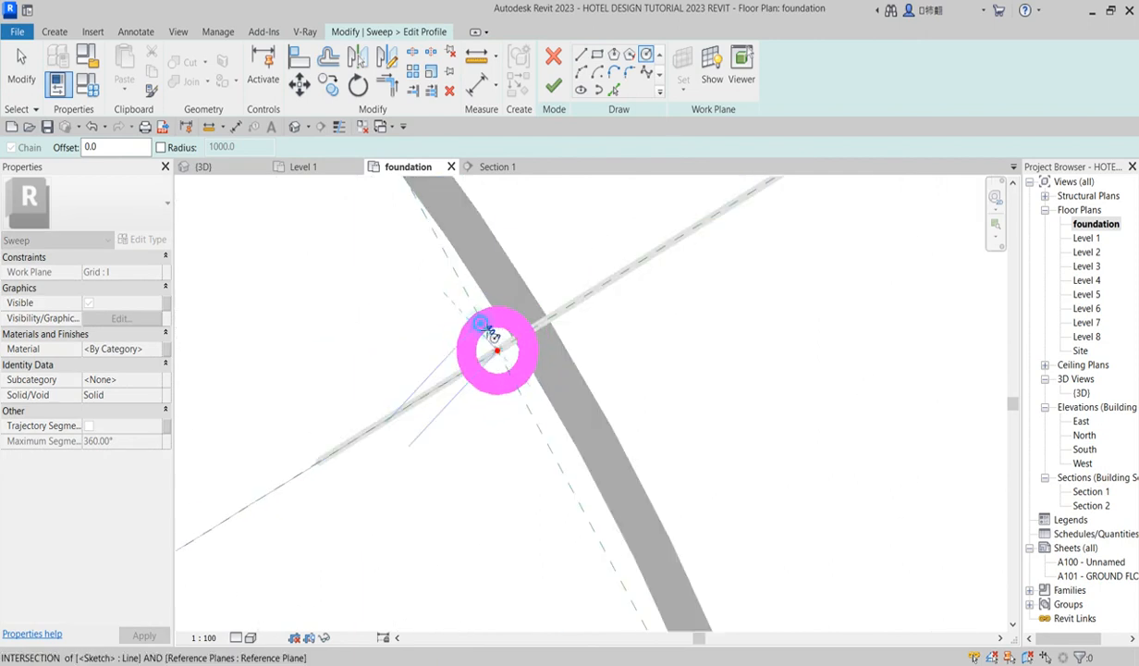
{"action": "left_click", "coordinate": [550, 89]}
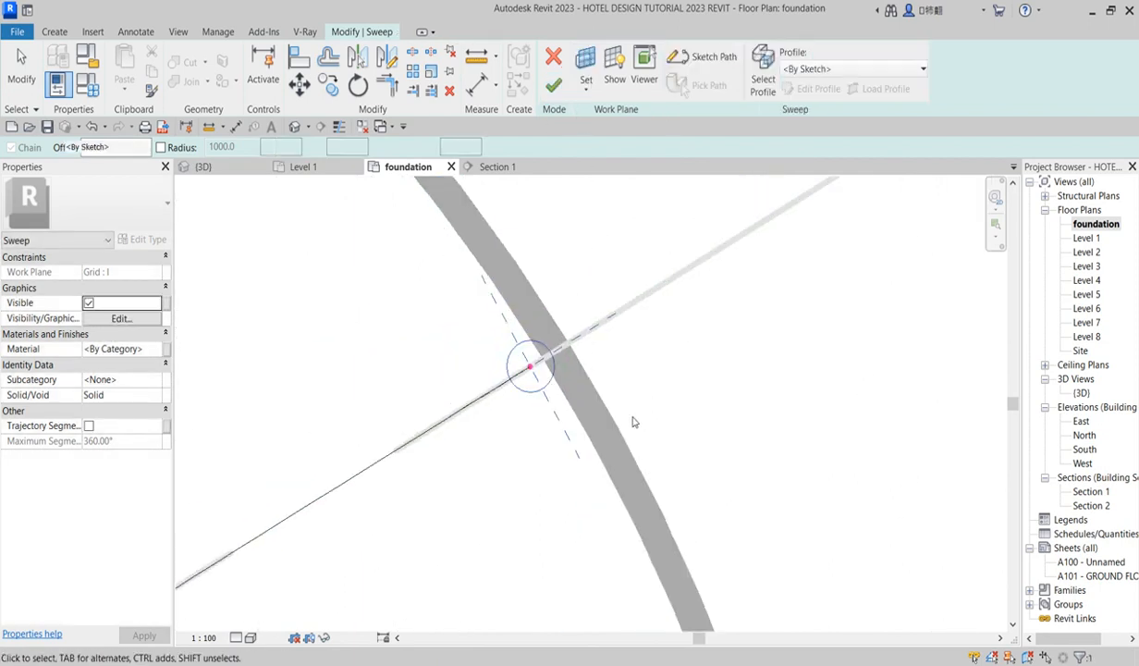
{"action": "left_click", "coordinate": [543, 77]}
{"action": "scroll", "coordinate": [603, 323], "scroll_direction": "down", "scroll_amount": 5}
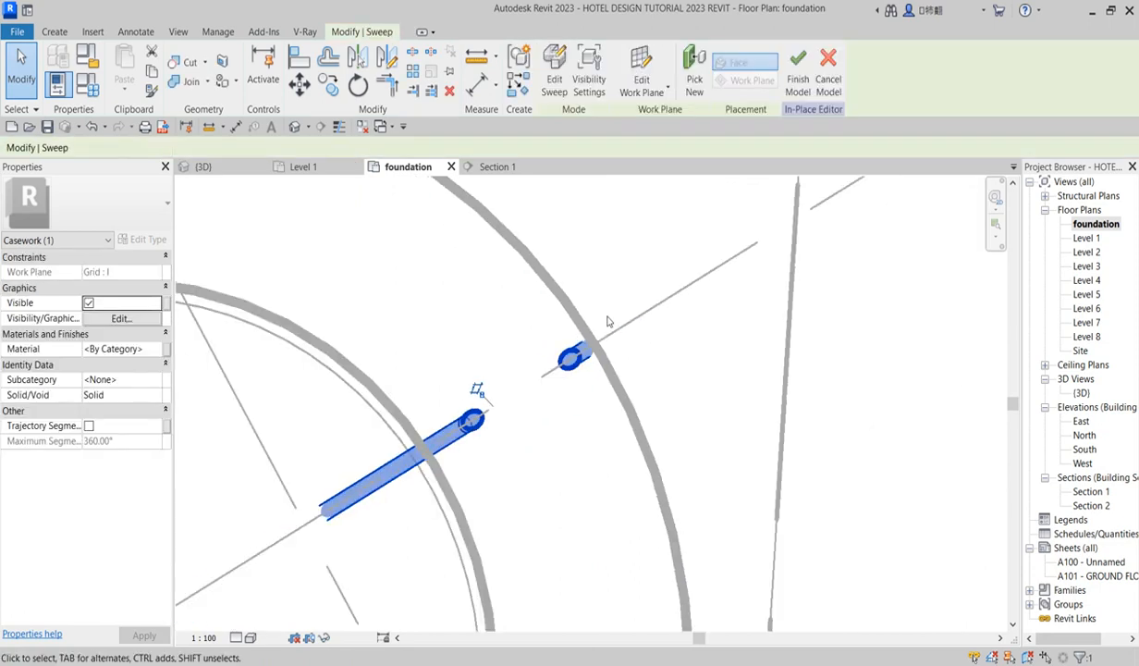
Copy the sweep along the pool's outer edge to place a second, parallel rail.
{"action": "scroll", "coordinate": [636, 394], "scroll_direction": "up", "scroll_amount": 3}
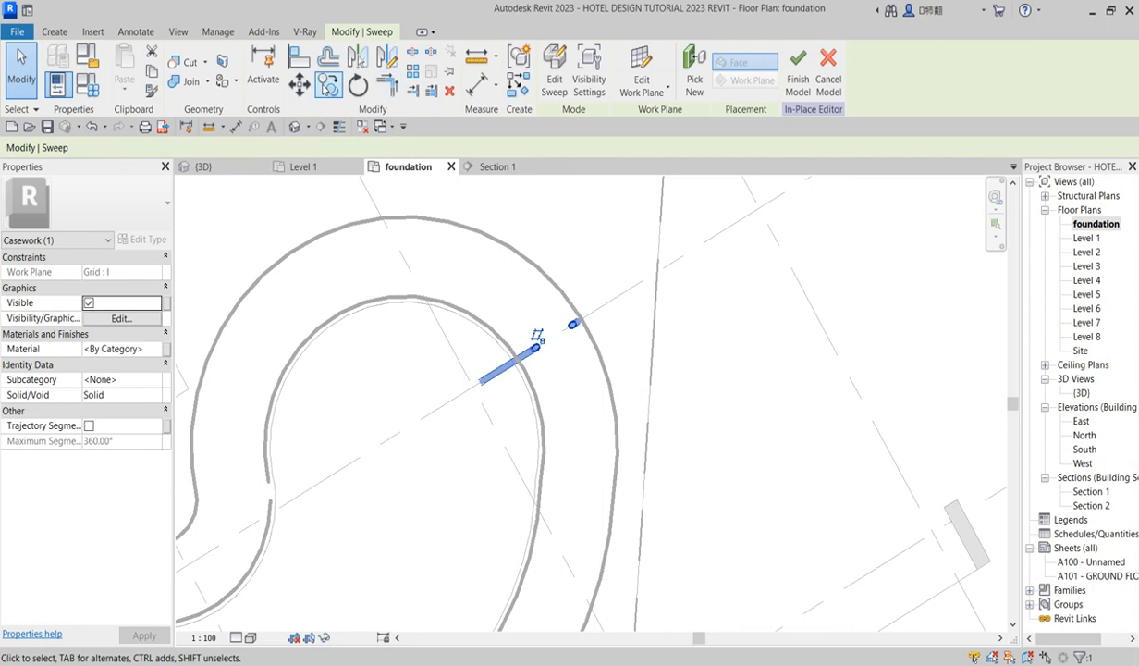
{"action": "left_click", "coordinate": [328, 84]}
{"action": "left_click", "coordinate": [575, 321]}
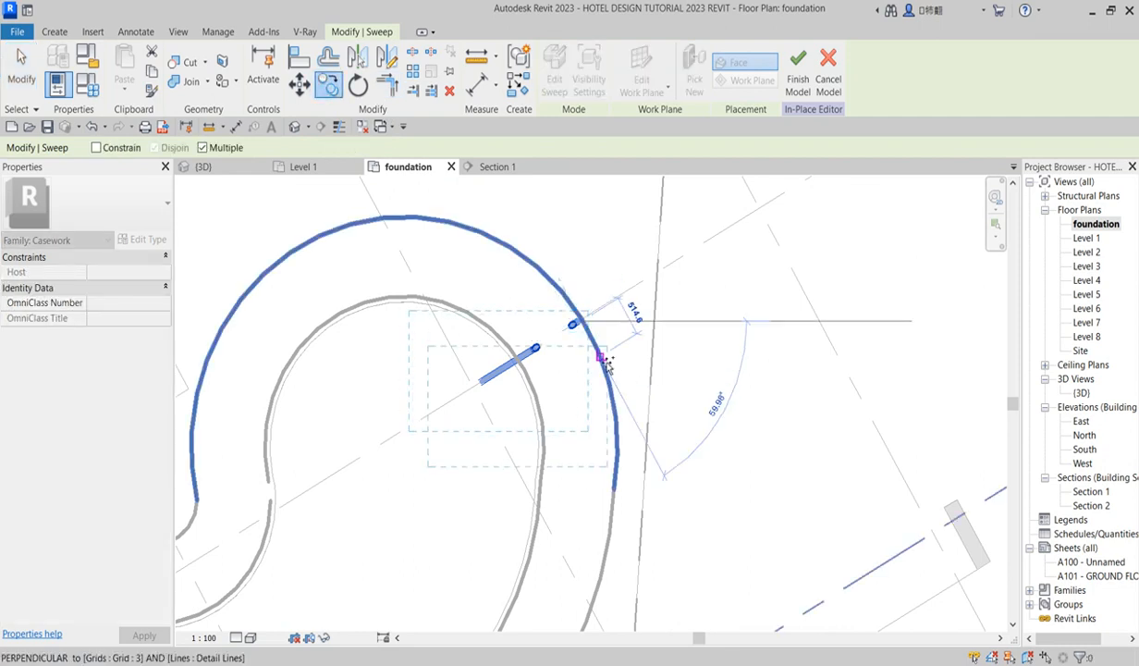
{"action": "left_click", "coordinate": [603, 396]}
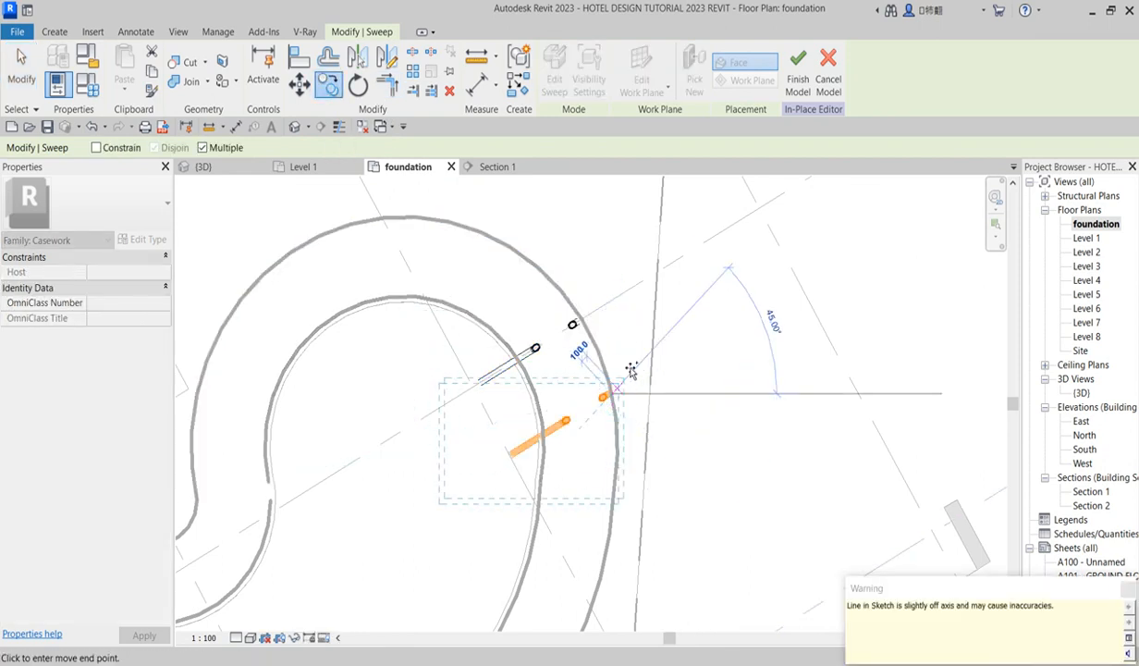
End the copy command and inspect the copied rail at the pool edge in the 3D view.
{"action": "key", "text": "Escape"}
{"action": "scroll", "coordinate": [605, 419], "scroll_direction": "down", "scroll_amount": 4}
{"action": "double_click", "coordinate": [1084, 393]}
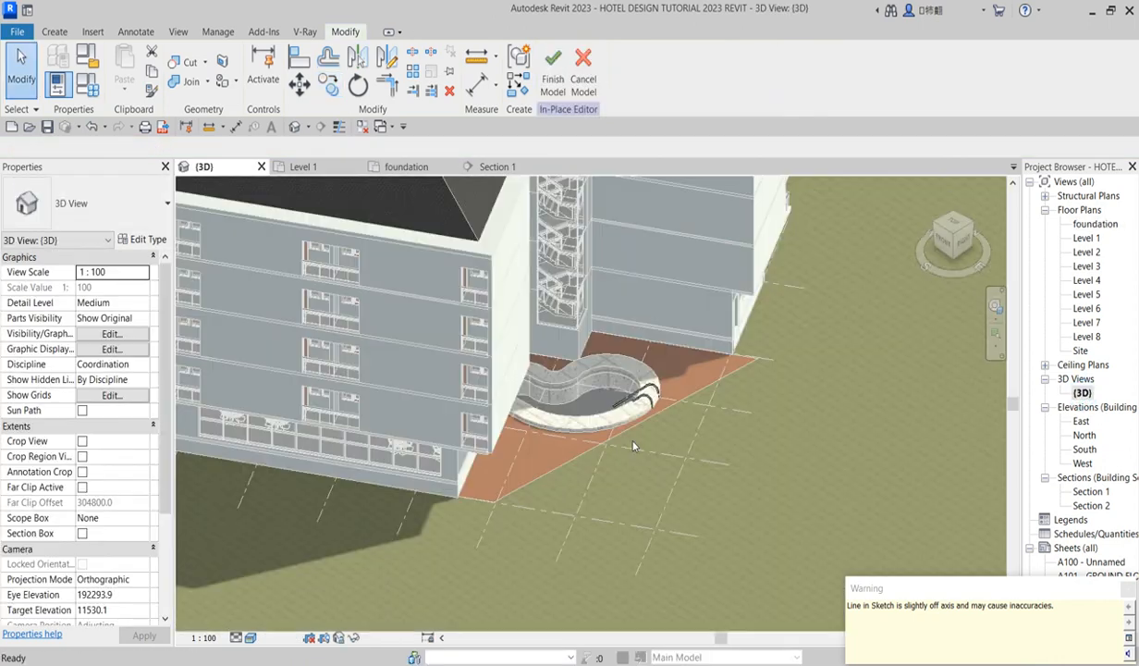
{"action": "scroll", "coordinate": [700, 383], "scroll_direction": "up", "scroll_amount": 6}
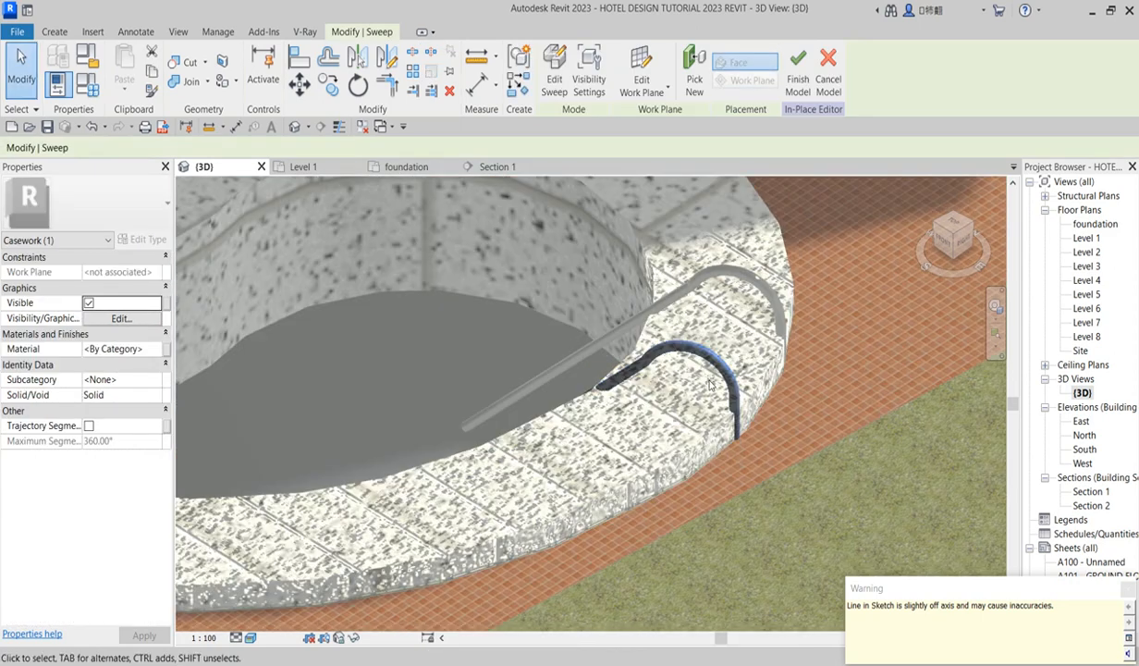
{"action": "left_click", "coordinate": [706, 373]}
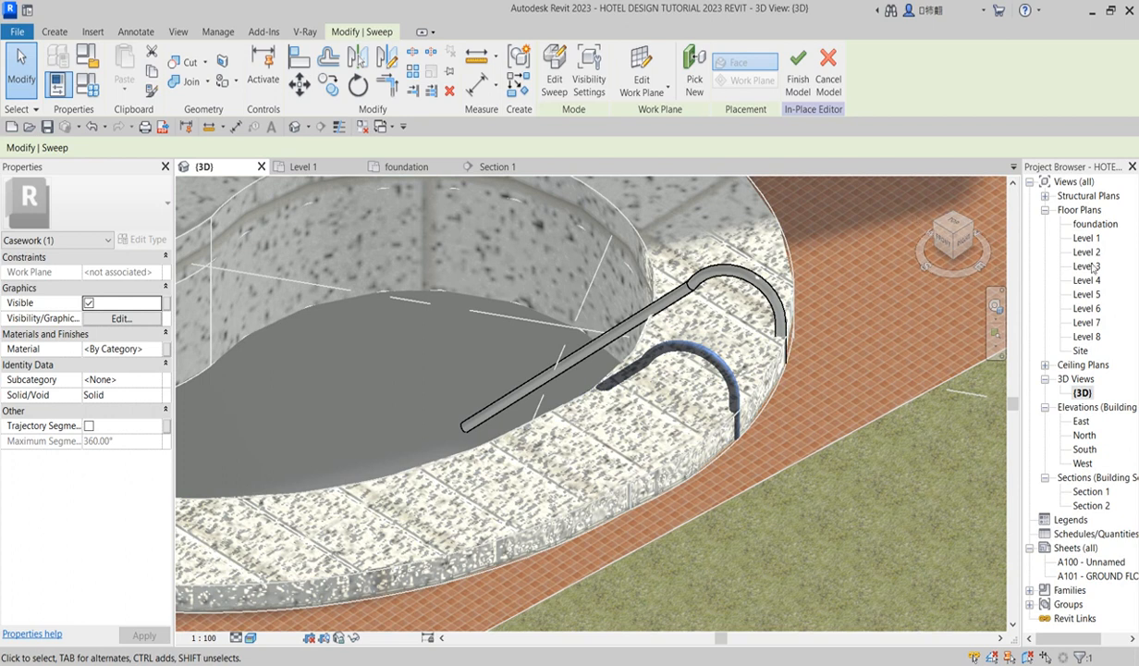
Select the copied rail in the foundation floor plan and nudge it four increments up toward the original rail.
{"action": "double_click", "coordinate": [1091, 223]}
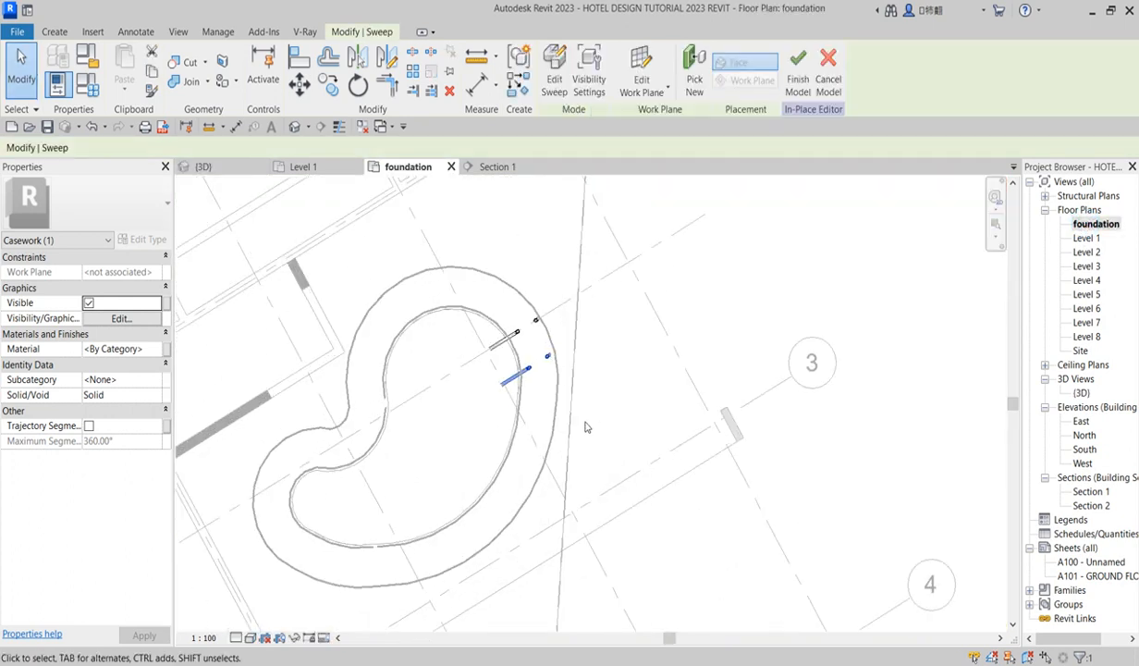
{"action": "scroll", "coordinate": [538, 380], "scroll_direction": "up", "scroll_amount": 3}
{"action": "left_click", "coordinate": [505, 320]}
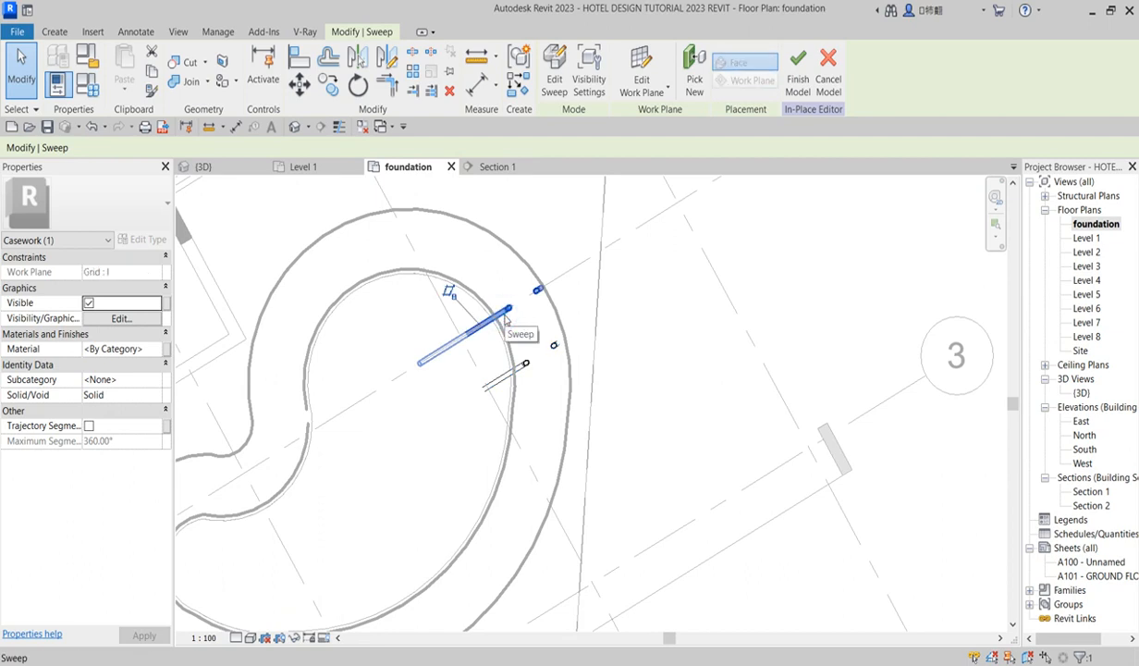
{"action": "left_click", "coordinate": [664, 404]}
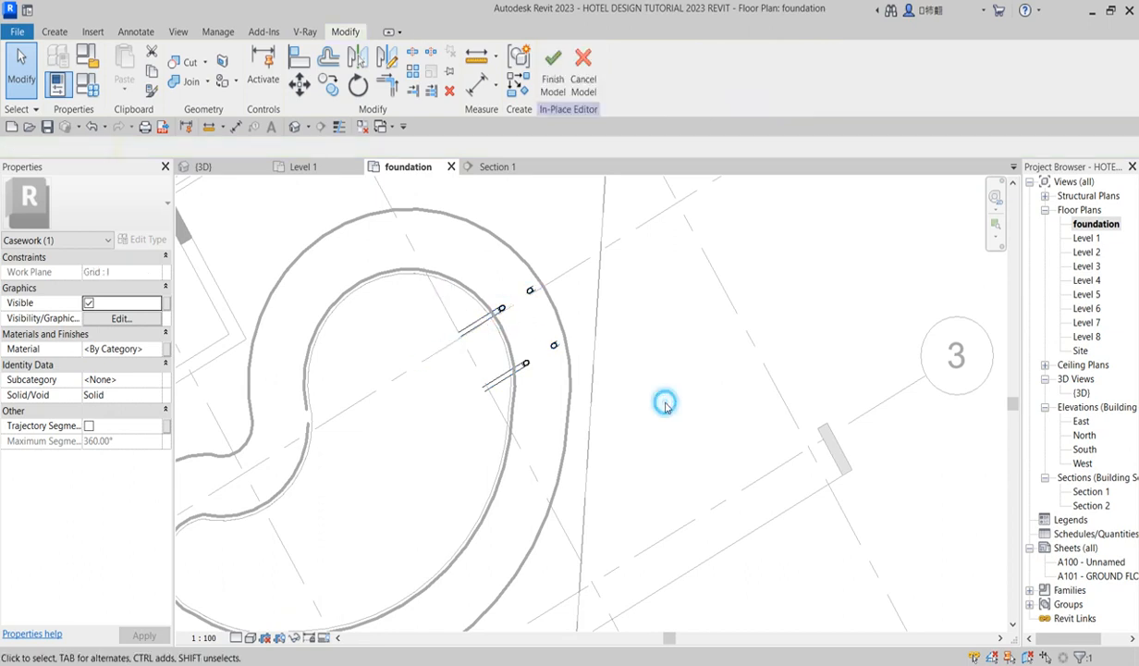
{"action": "left_click", "coordinate": [523, 367]}
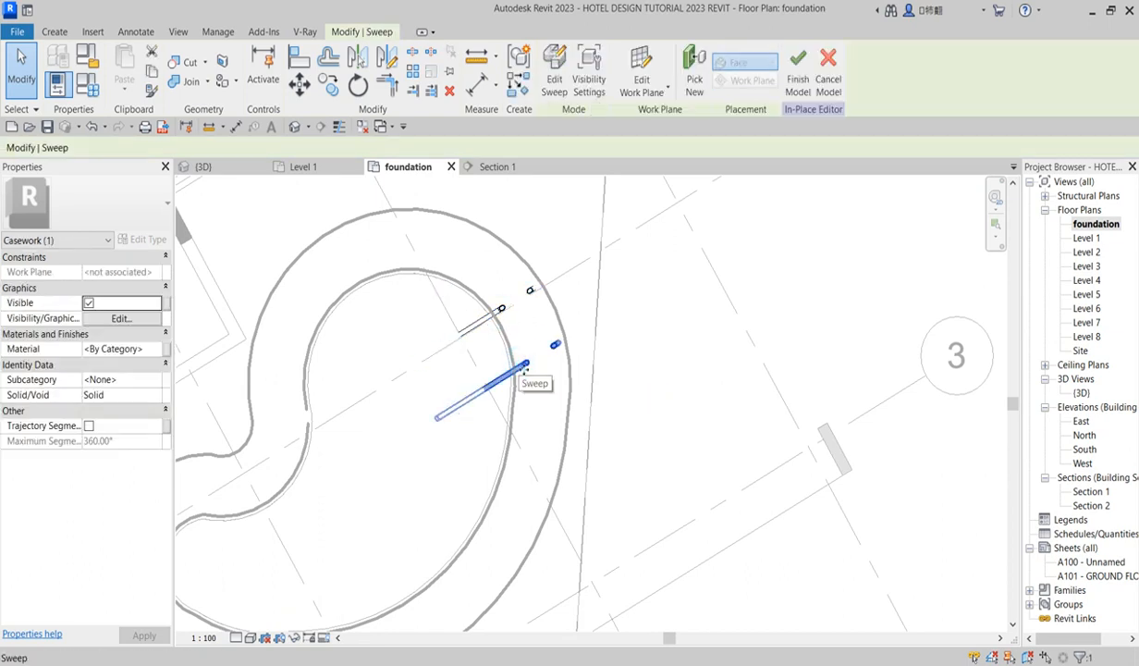
{"action": "key", "text": "Up"}
{"action": "key", "text": "Up"}
{"action": "key", "text": "Up"}
{"action": "key", "text": "Up"}
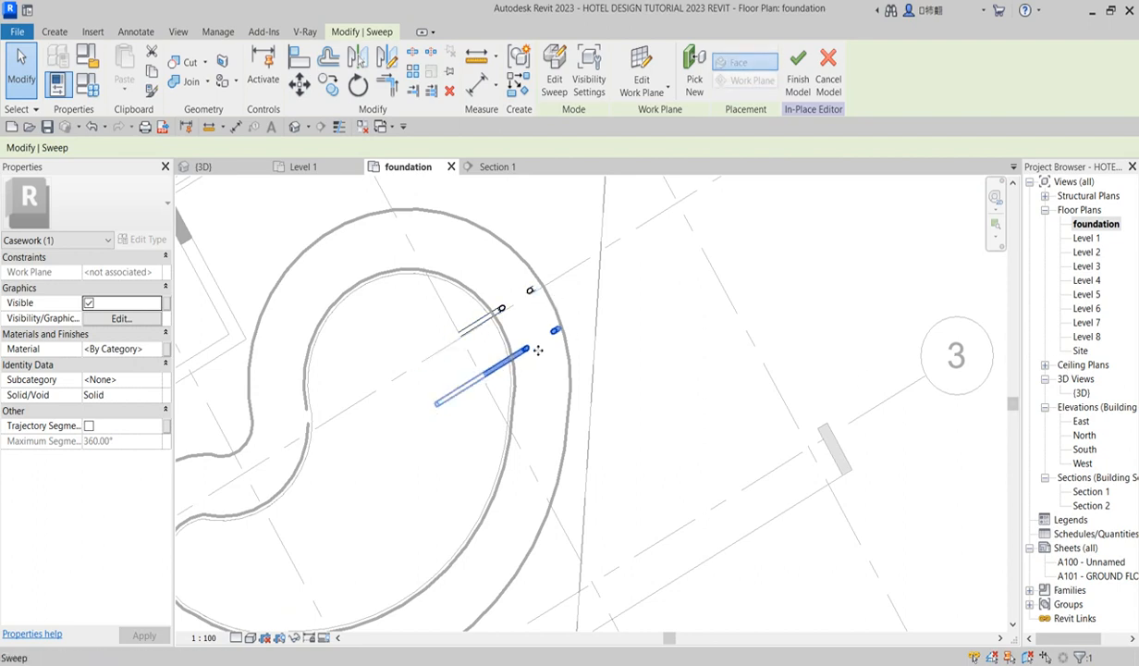
Check the copied rail in the 3D view, then nudge it further up and left in the foundation plan.
{"action": "double_click", "coordinate": [1082, 393]}
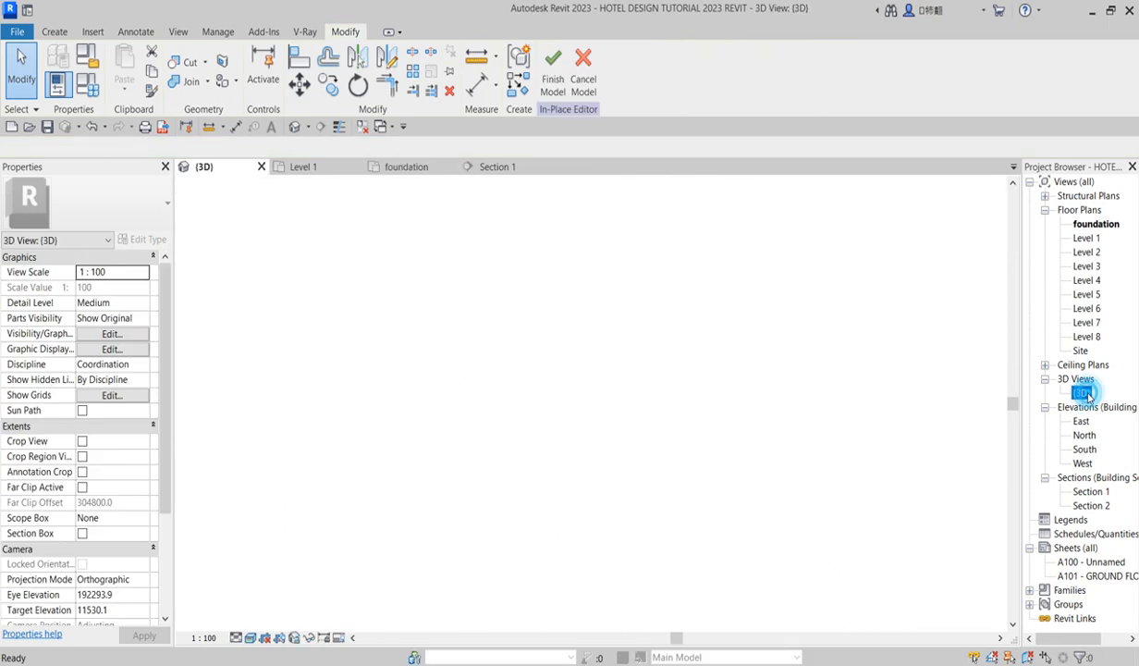
{"action": "scroll", "coordinate": [654, 347], "scroll_direction": "up", "scroll_amount": 2}
{"action": "left_click", "coordinate": [654, 348]}
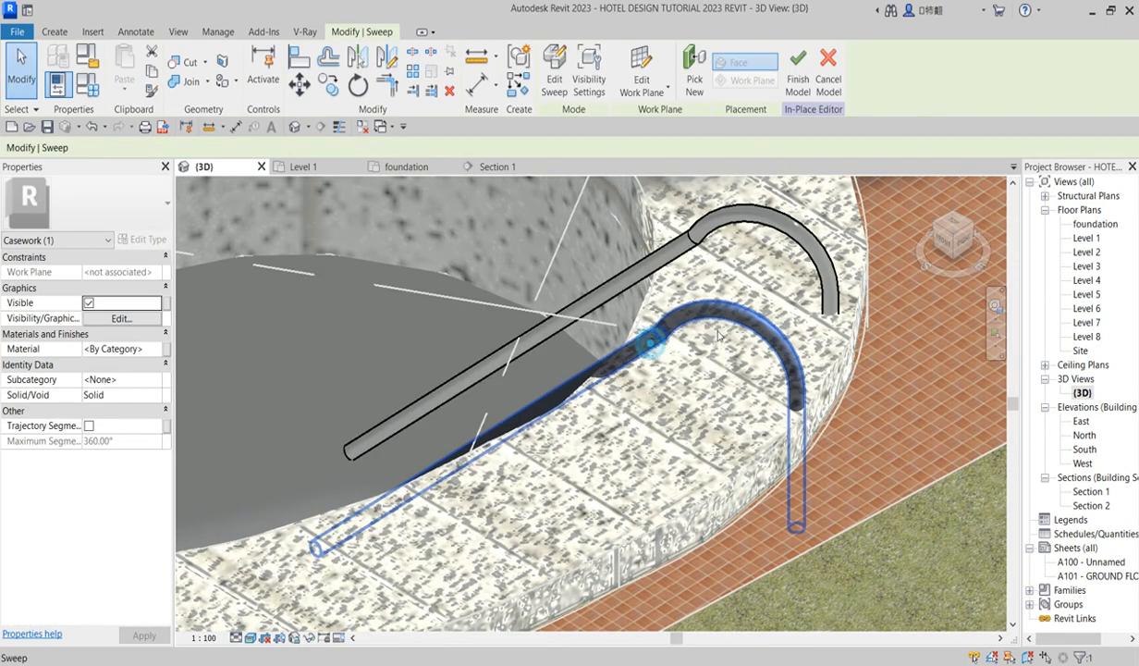
{"action": "double_click", "coordinate": [1095, 224]}
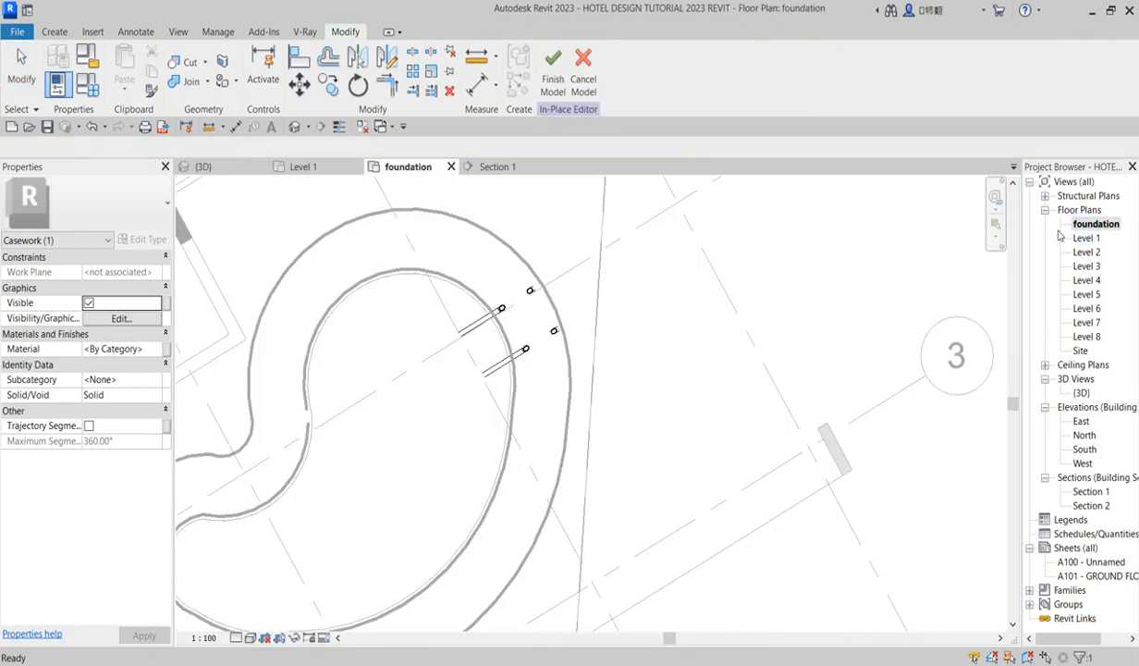
{"action": "key", "text": "Up"}
{"action": "key", "text": "Up"}
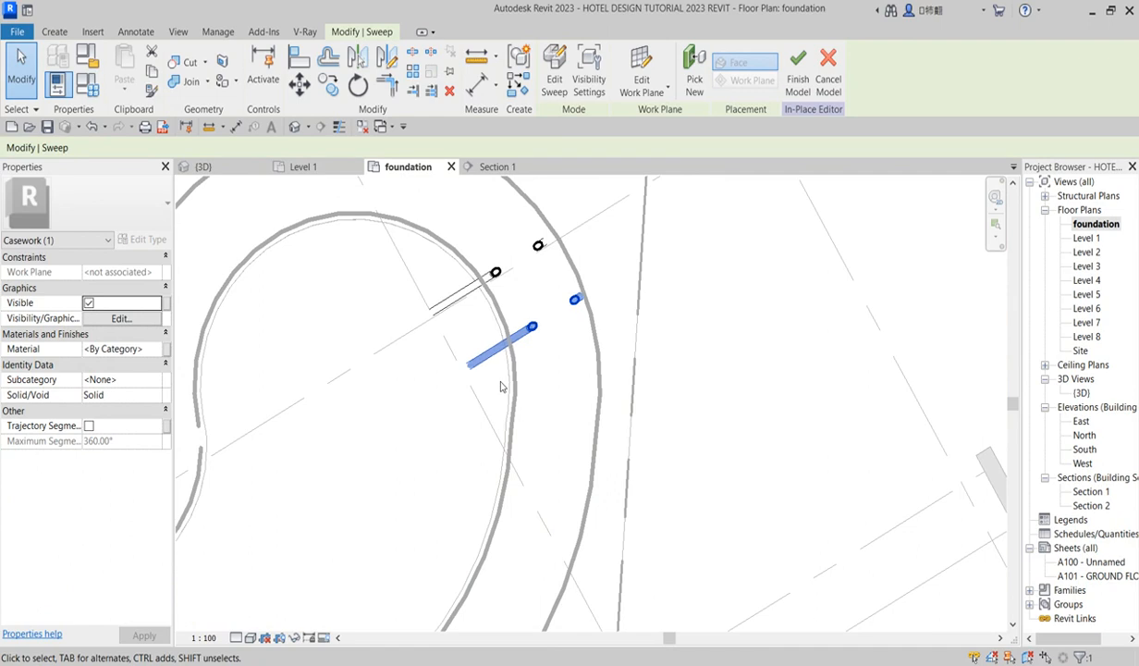
{"action": "key", "text": "Left"}
{"action": "key", "text": "Left"}
{"action": "key", "text": "Up"}
{"action": "key", "text": "Left"}
{"action": "left_click", "coordinate": [707, 358]}
Select both rails, open their material setting and duplicate the Aluminium(8) material together with its assets.
{"action": "scroll", "coordinate": [588, 480], "scroll_direction": "down", "scroll_amount": 2}
{"action": "scroll", "coordinate": [588, 480], "scroll_direction": "down", "scroll_amount": 4}
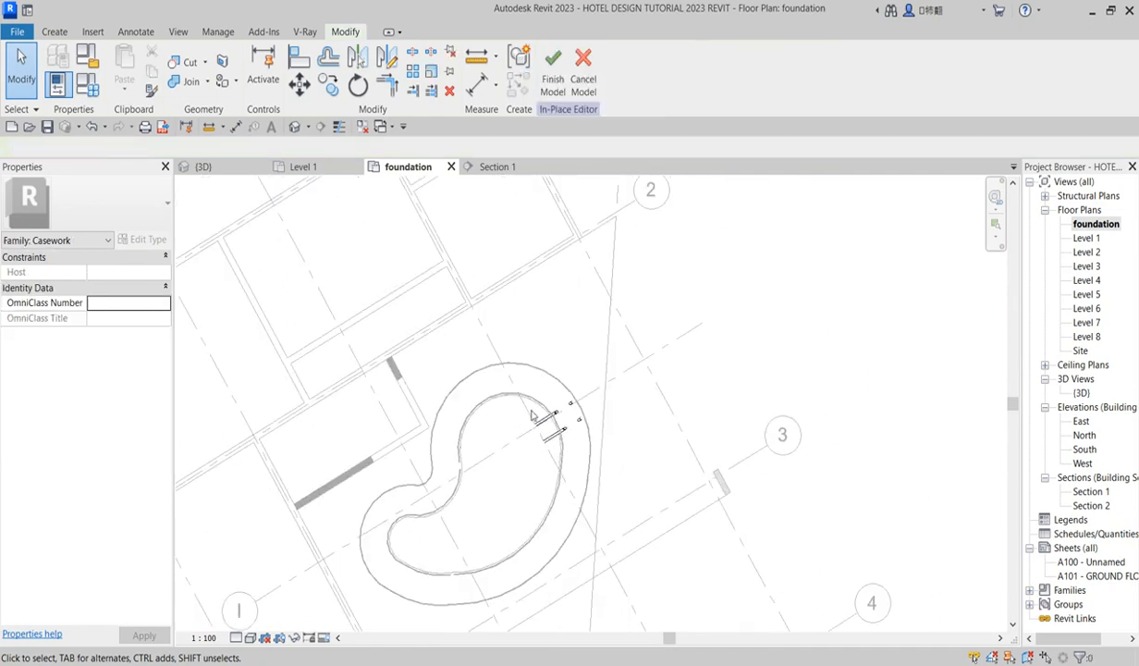
{"action": "scroll", "coordinate": [517, 397], "scroll_direction": "up", "scroll_amount": 2}
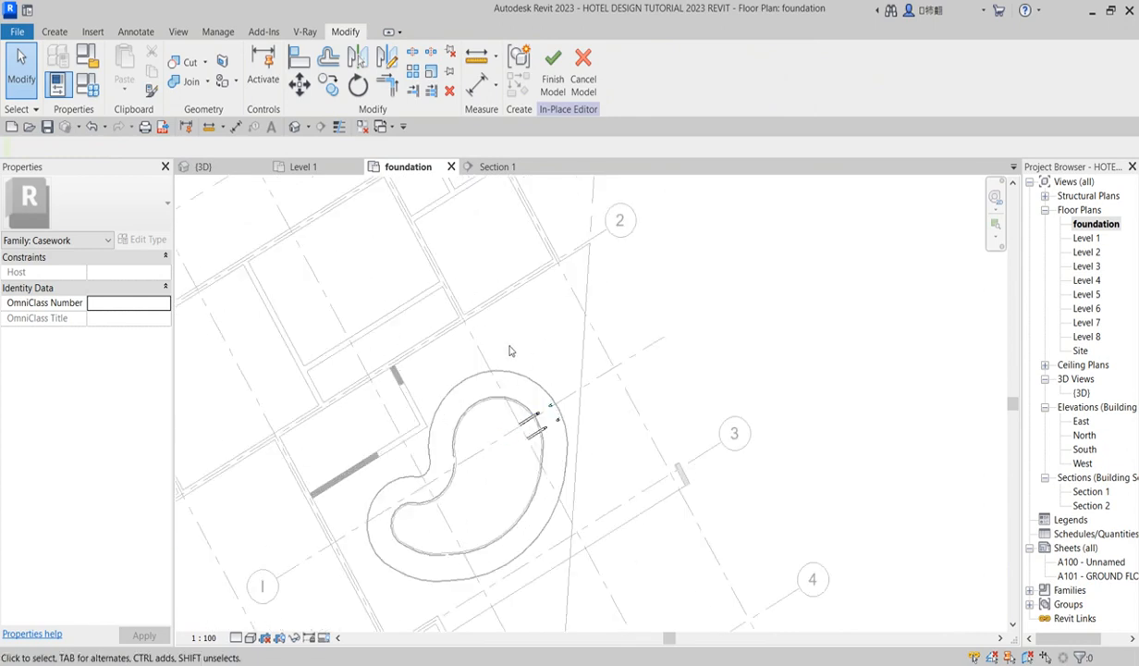
{"action": "left_click_drag", "start_coordinate": [368, 343], "coordinate": [597, 499]}
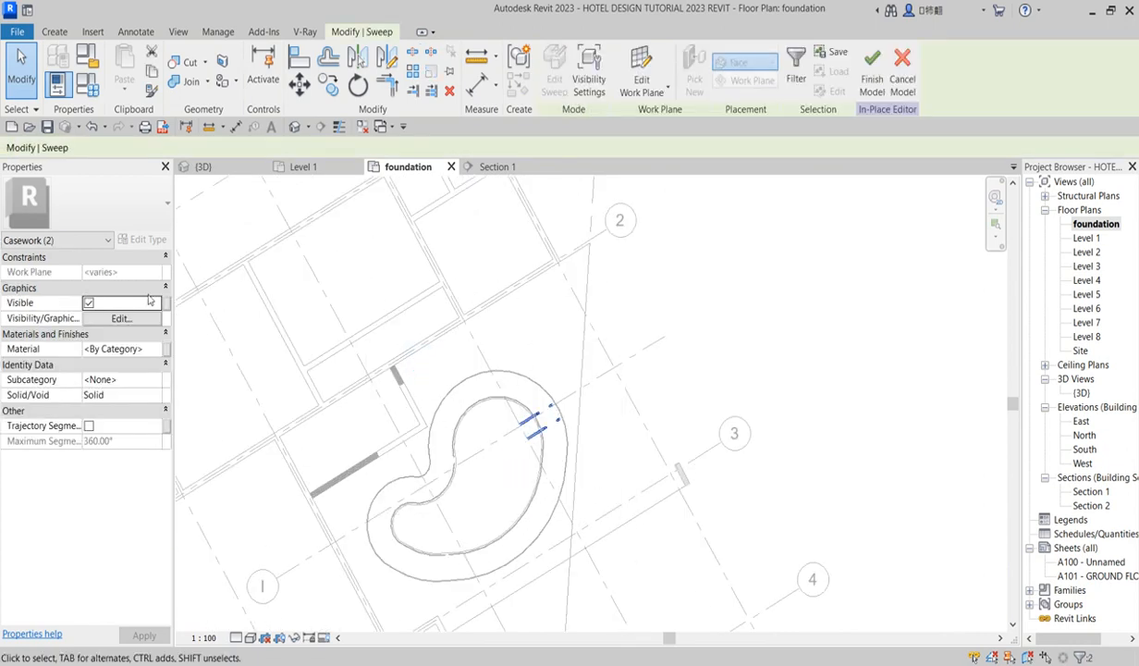
{"action": "left_click", "coordinate": [156, 348]}
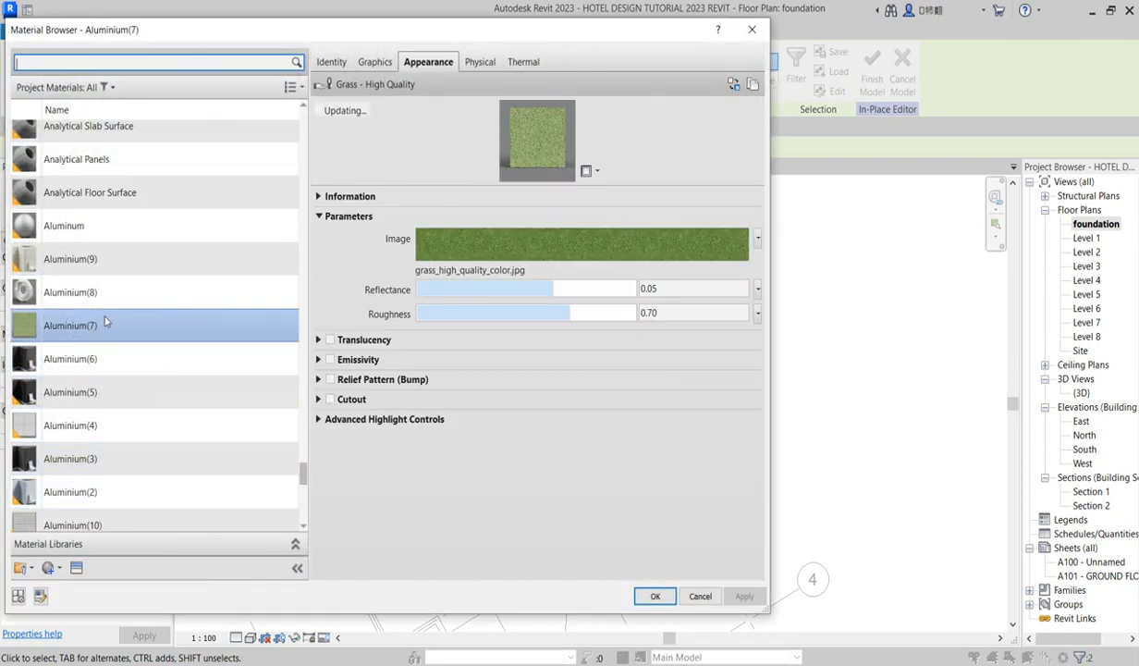
{"action": "left_click", "coordinate": [120, 292]}
{"action": "right_click", "coordinate": [119, 288]}
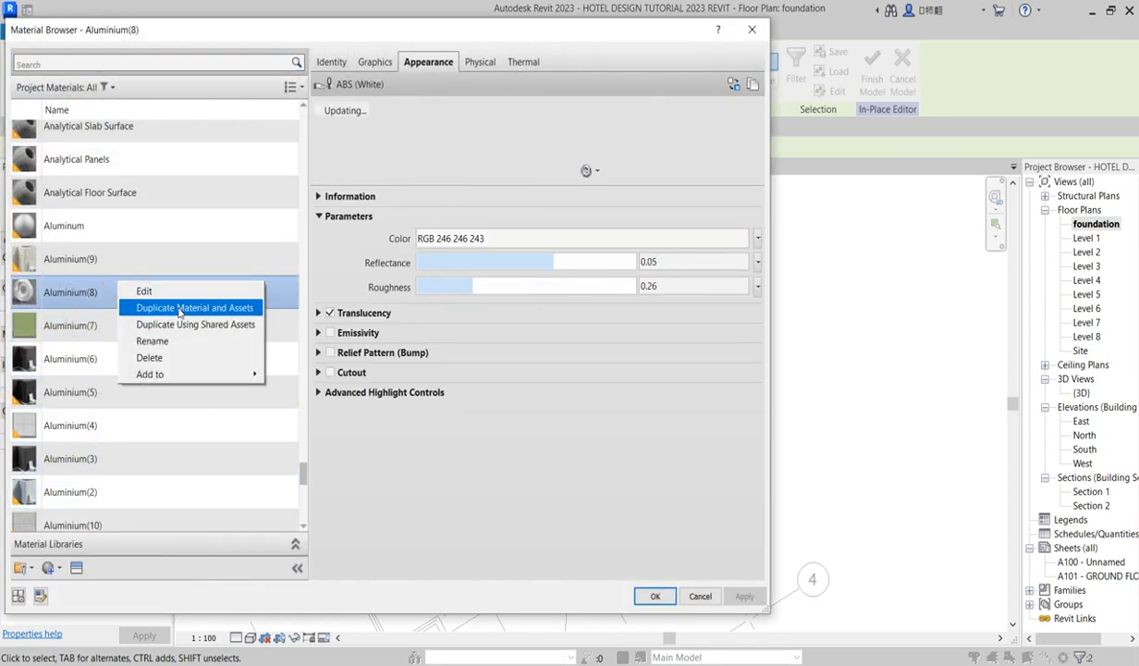
{"action": "left_click", "coordinate": [185, 309]}
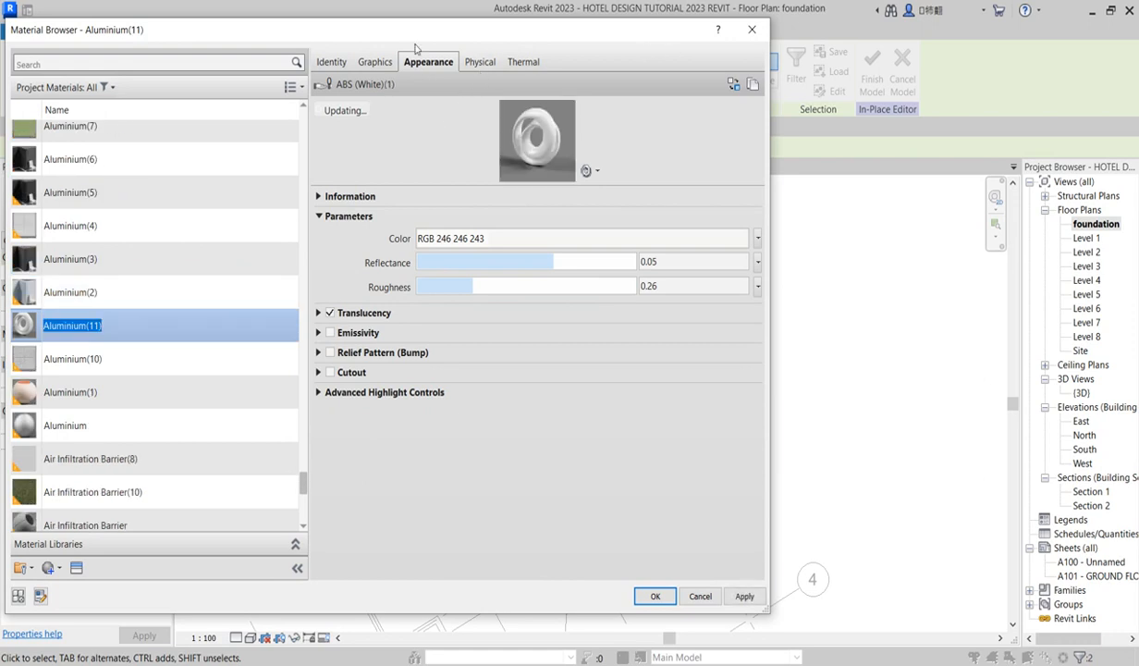
Try to replace the duplicated material's appearance with the Chrome asset from Autodesk Physical Assets, then close the material browser.
{"action": "left_click", "coordinate": [376, 63]}
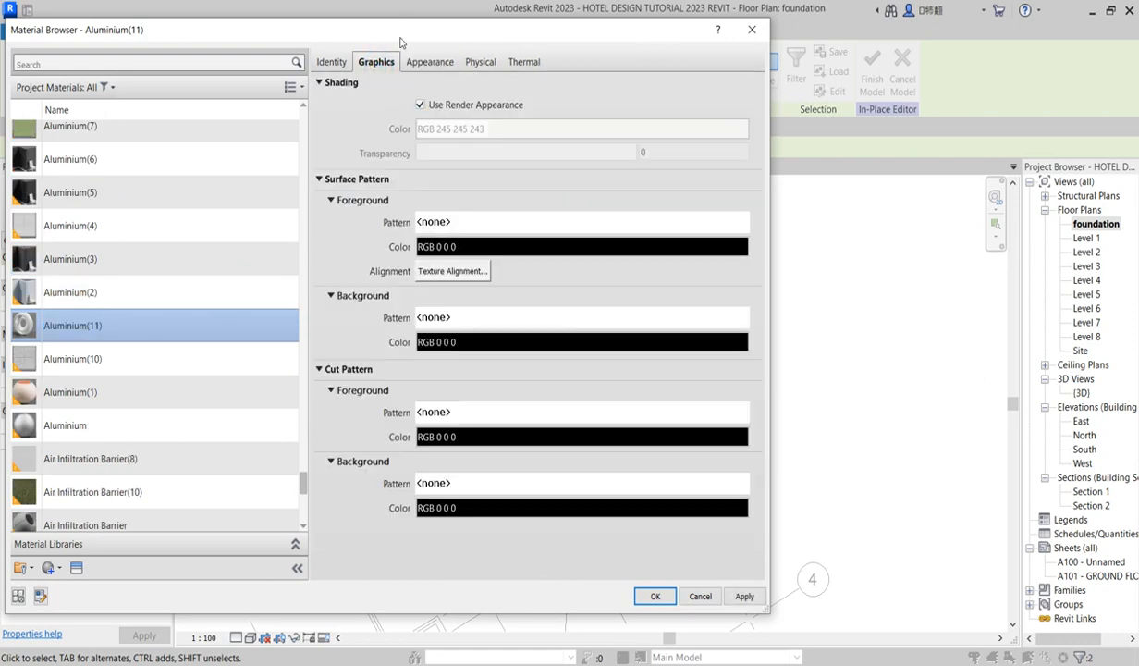
{"action": "left_click", "coordinate": [432, 66]}
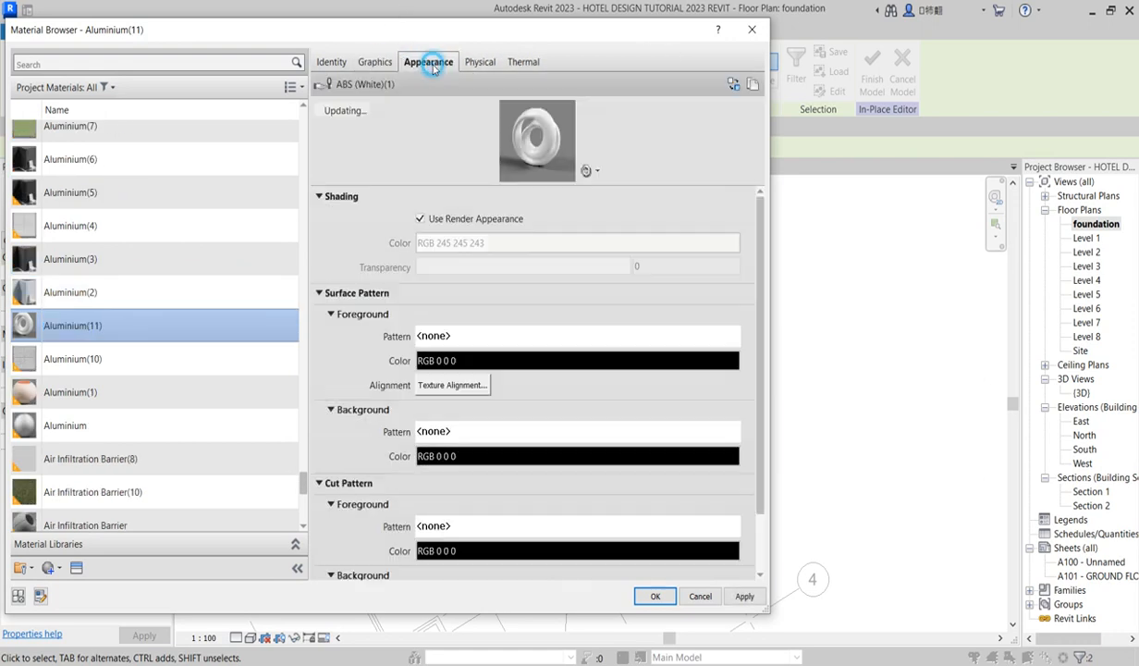
{"action": "left_click", "coordinate": [731, 84]}
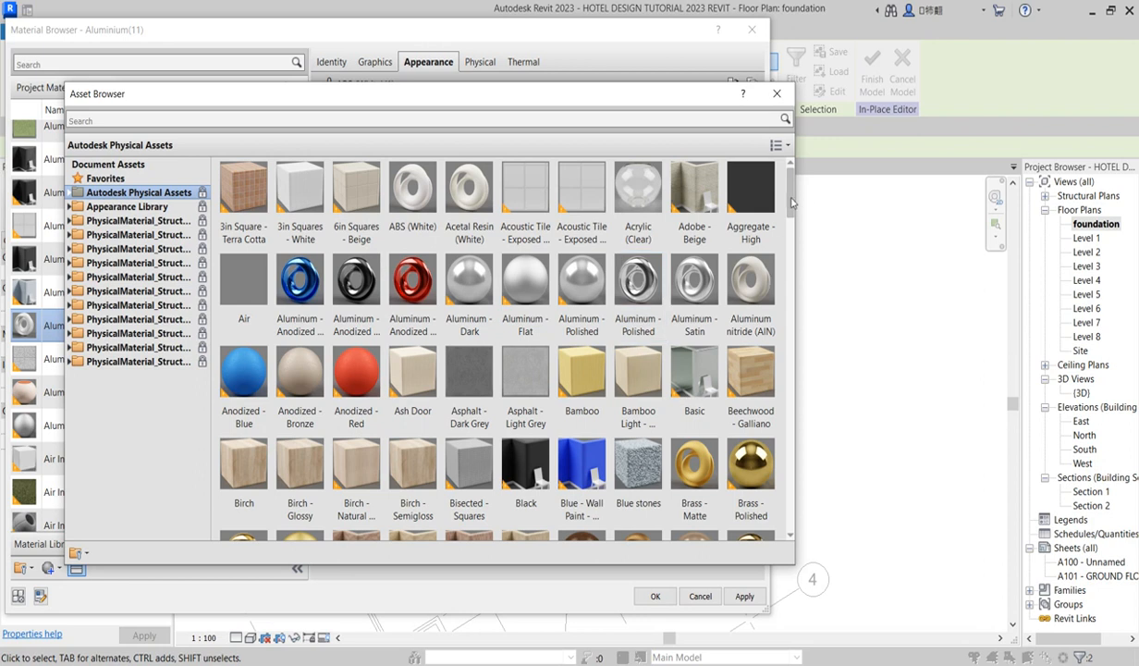
{"action": "left_click_drag", "start_coordinate": [791, 199], "coordinate": [791, 292]}
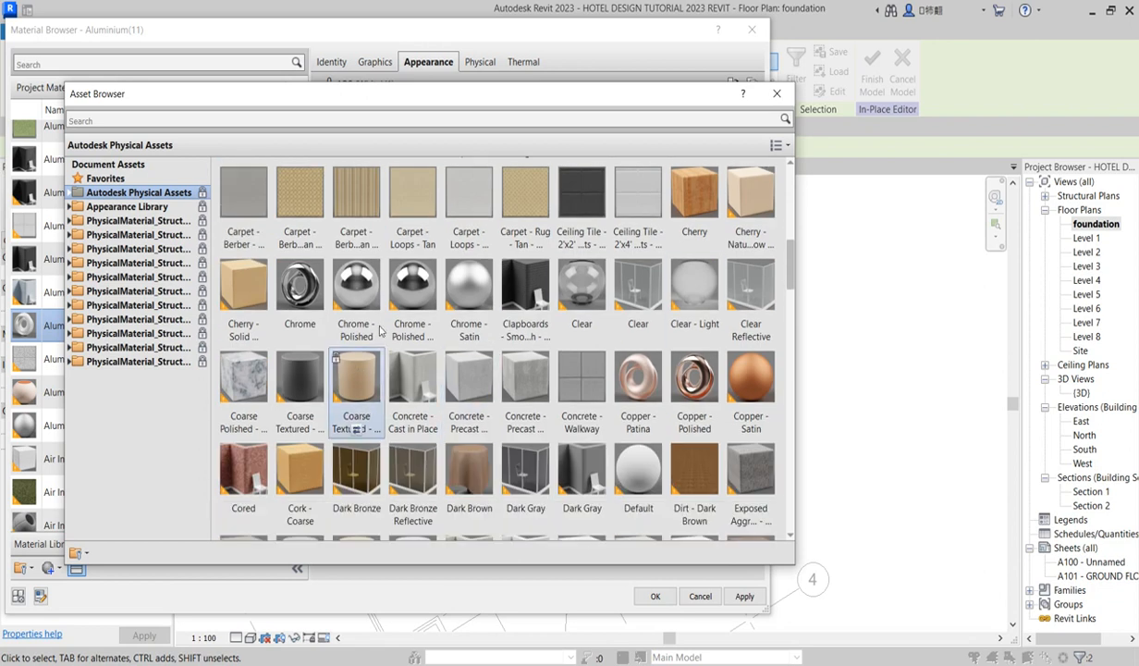
{"action": "double_click", "coordinate": [305, 284]}
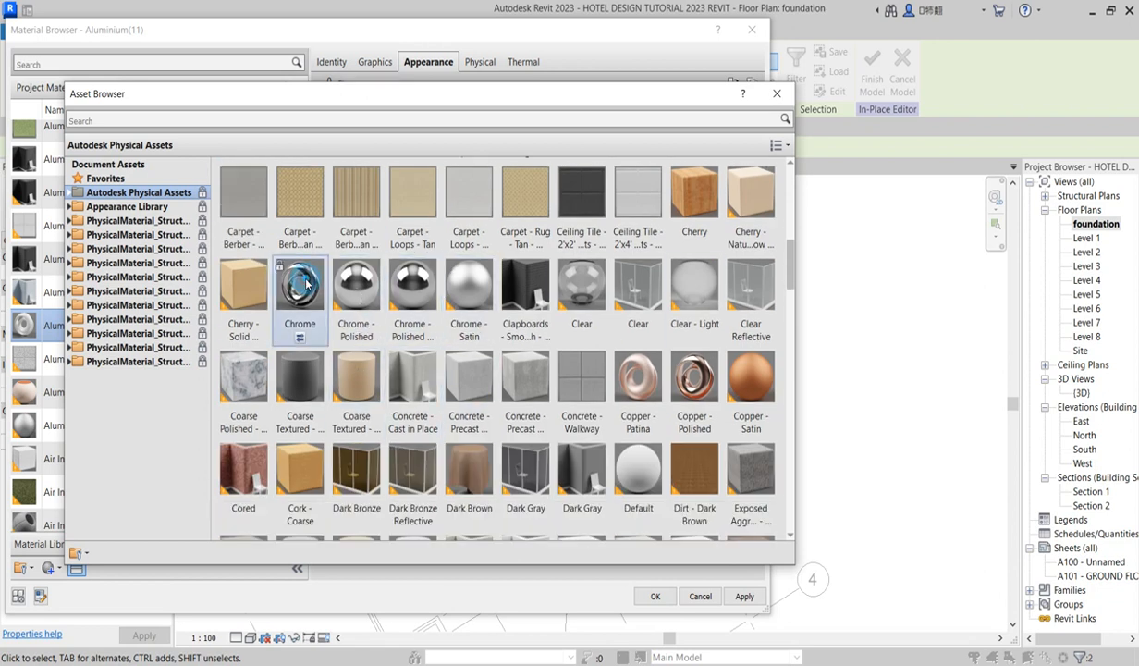
{"action": "left_click", "coordinate": [776, 93]}
{"action": "left_click", "coordinate": [752, 30]}
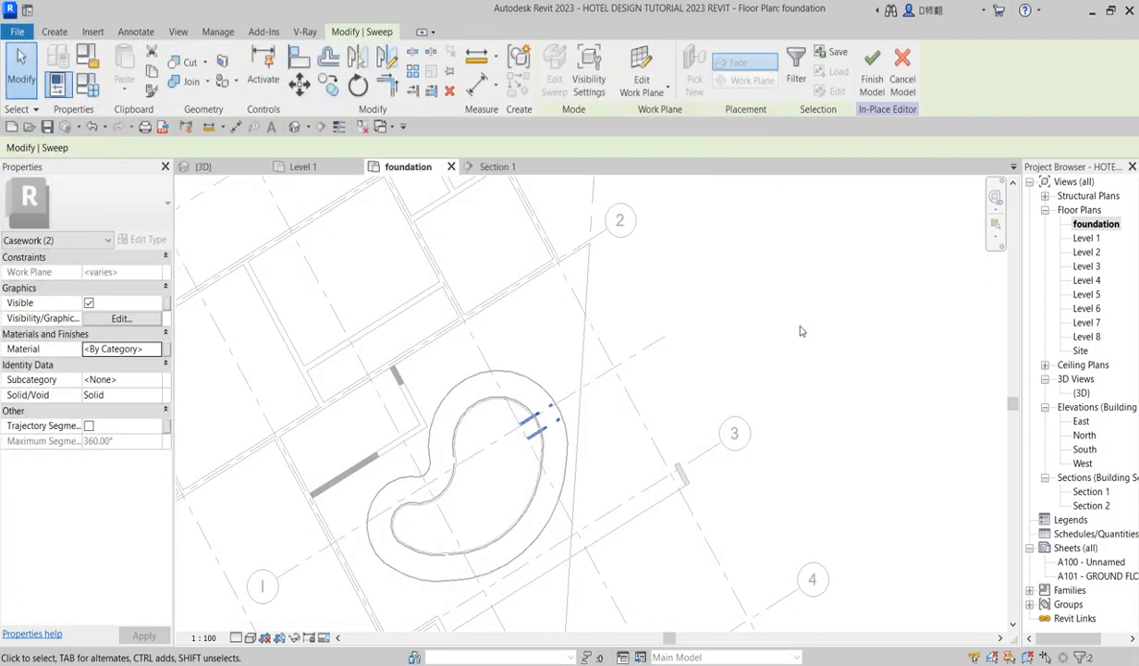
{"action": "scroll", "coordinate": [534, 430], "scroll_direction": "up", "scroll_amount": 5}
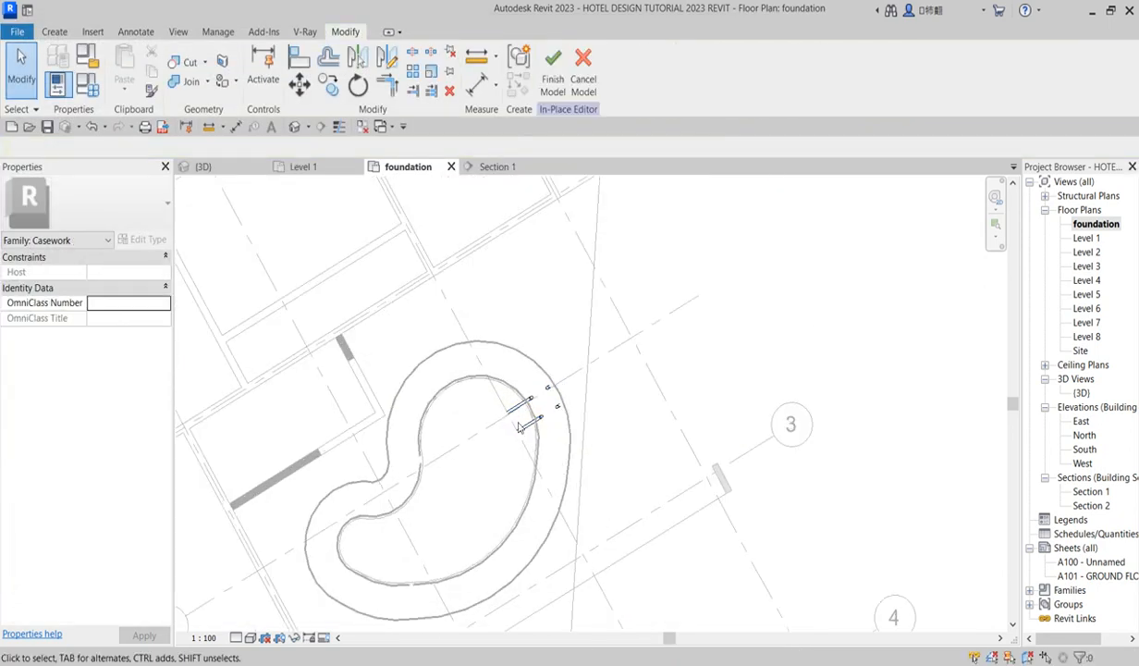
{"action": "scroll", "coordinate": [525, 407], "scroll_direction": "up", "scroll_amount": 1}
{"action": "scroll", "coordinate": [529, 430], "scroll_direction": "down", "scroll_amount": 5}
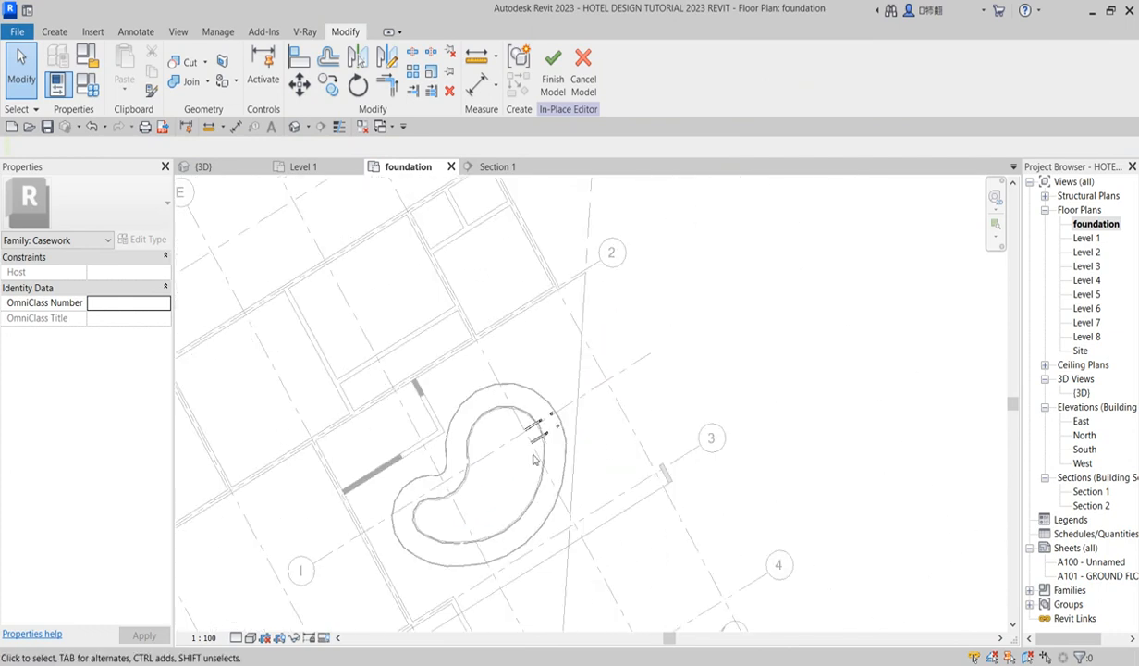
{"action": "scroll", "coordinate": [529, 456], "scroll_direction": "down", "scroll_amount": 1}
{"action": "scroll", "coordinate": [531, 440], "scroll_direction": "up", "scroll_amount": 5}
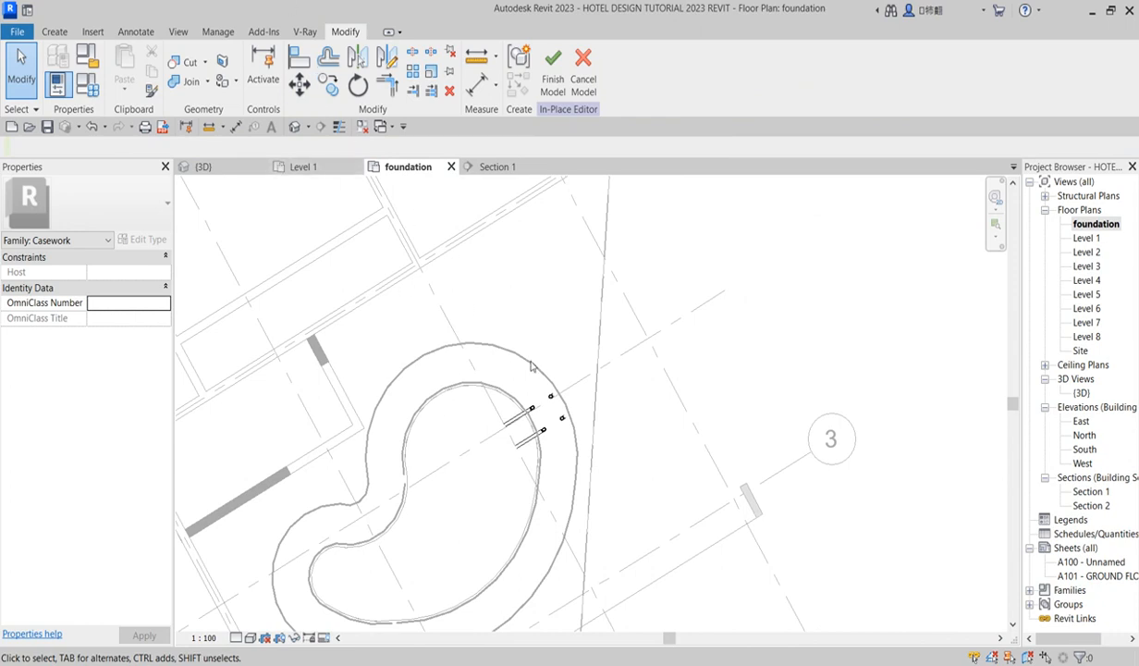
{"action": "scroll", "coordinate": [532, 370], "scroll_direction": "down", "scroll_amount": 4}
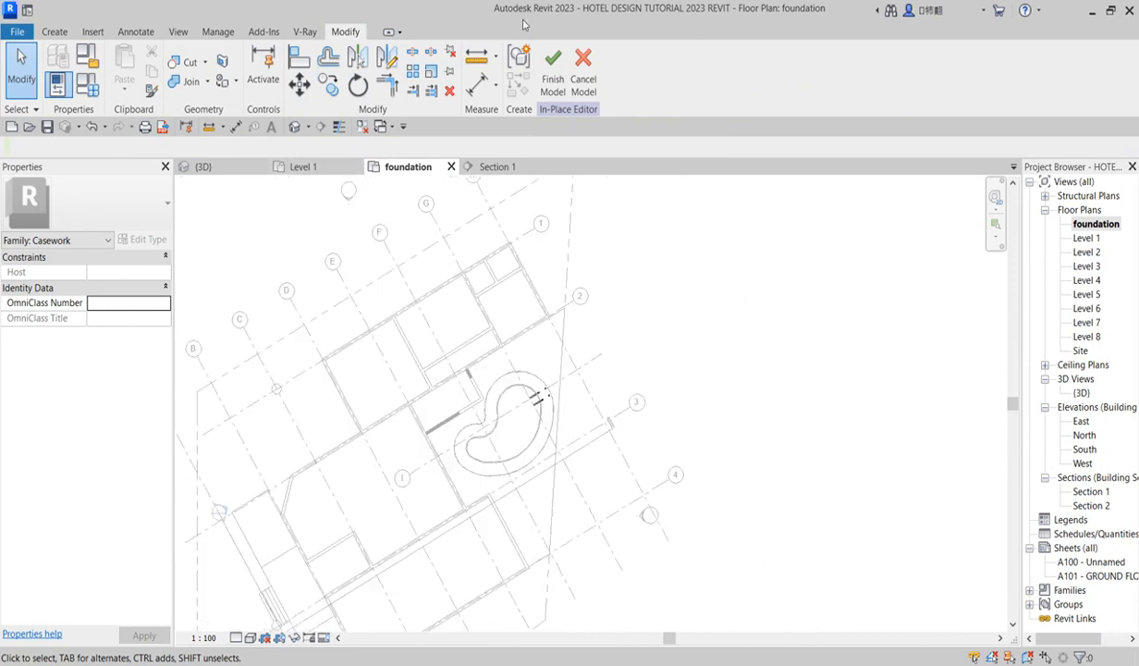
Finish the in-place rail model and view the pool and hotel in the 3D view.
{"action": "left_click", "coordinate": [553, 69]}
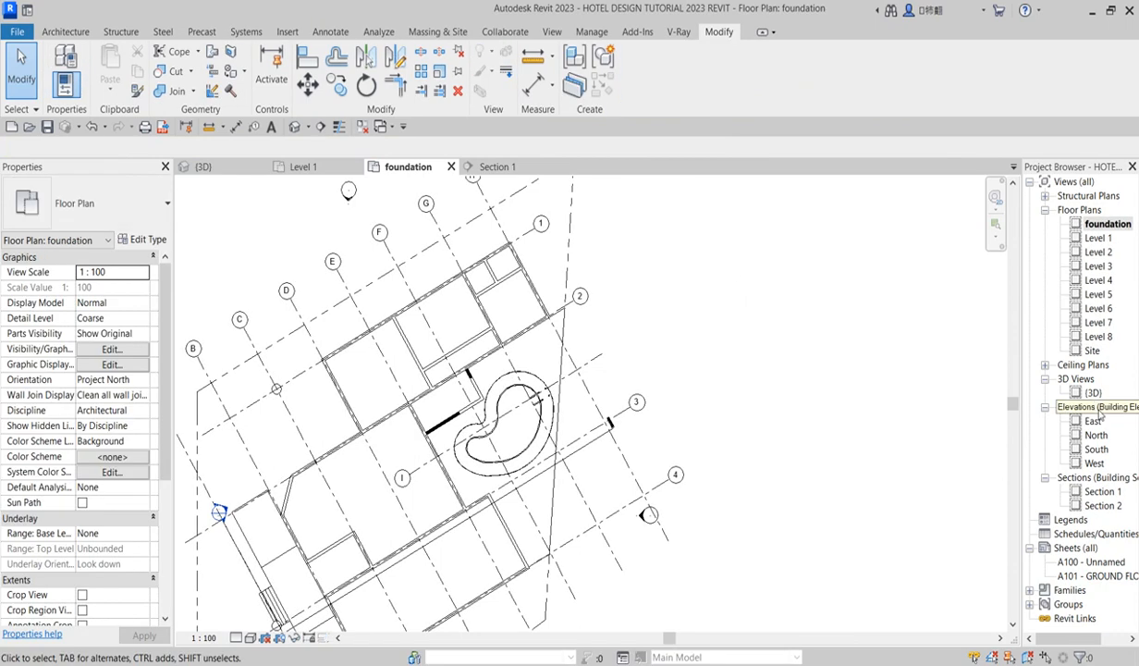
{"action": "double_click", "coordinate": [1093, 392]}
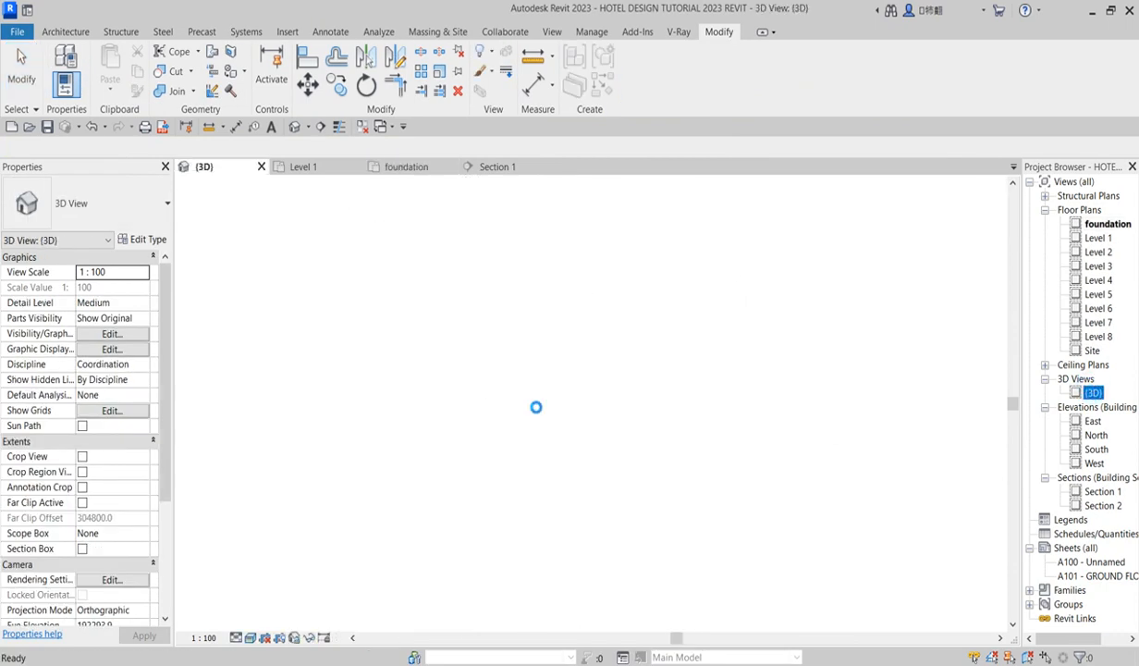
{"action": "scroll", "coordinate": [559, 509], "scroll_direction": "down", "scroll_amount": 6}
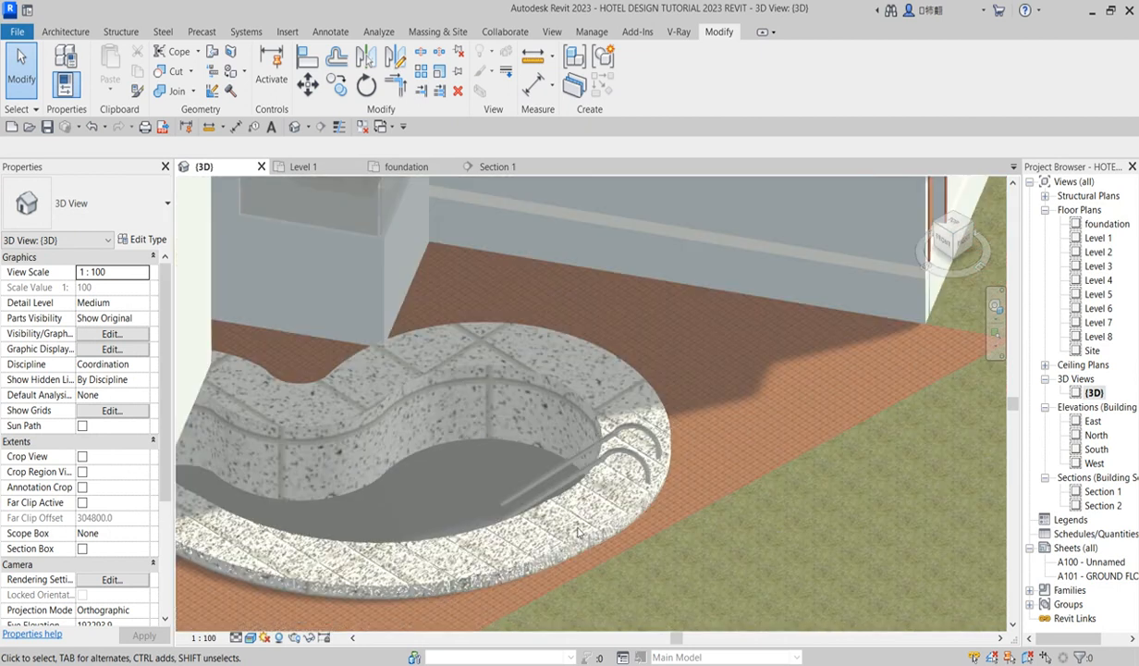
{"action": "scroll", "coordinate": [583, 532], "scroll_direction": "down", "scroll_amount": 3}
{"action": "middle_click_drag", "start_coordinate": [583, 532], "coordinate": [493, 302], "text": "shift"}
{"action": "scroll", "coordinate": [492, 302], "scroll_direction": "up", "scroll_amount": 5}
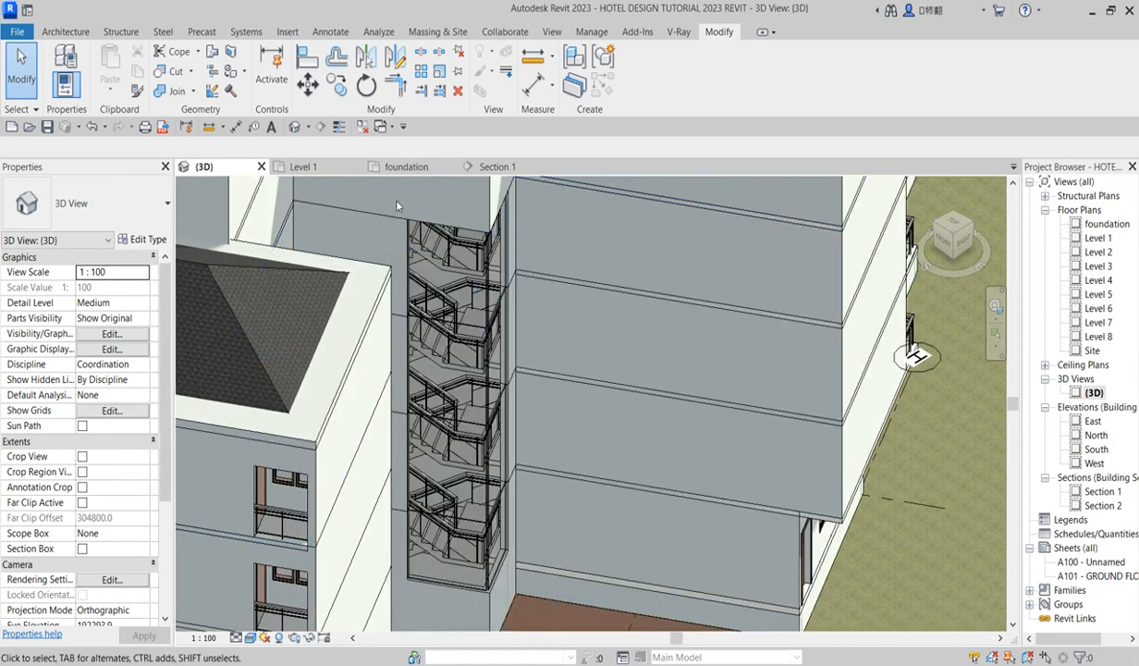
Start a new in-place component in the Casework category and give it a name.
{"action": "left_click", "coordinate": [64, 33]}
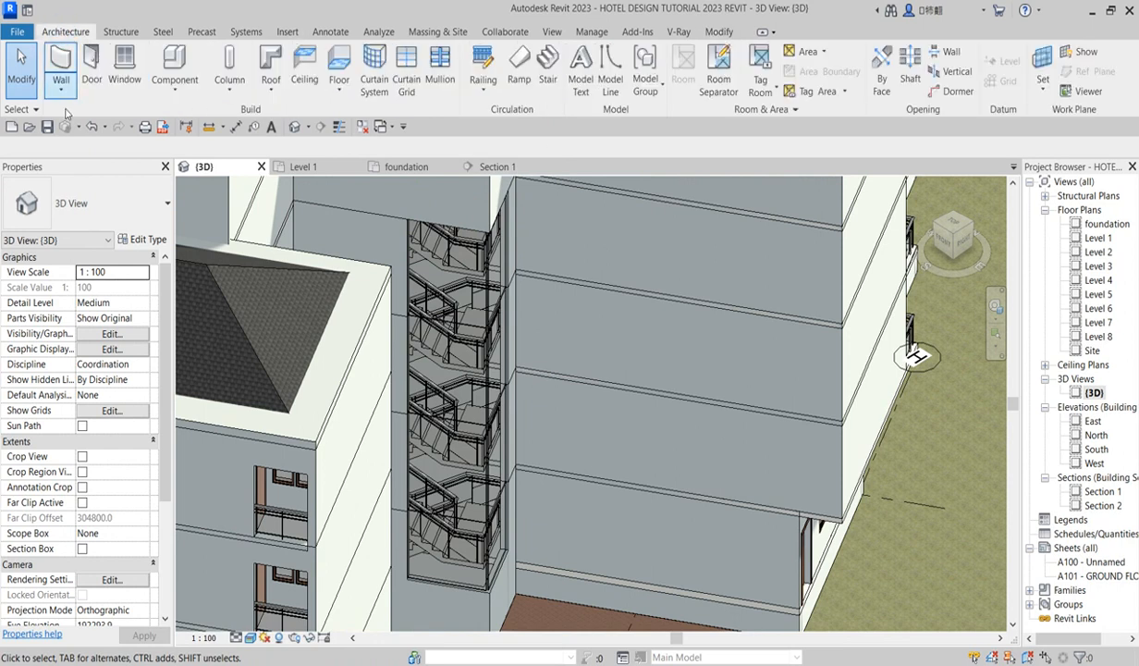
{"action": "left_click", "coordinate": [176, 67]}
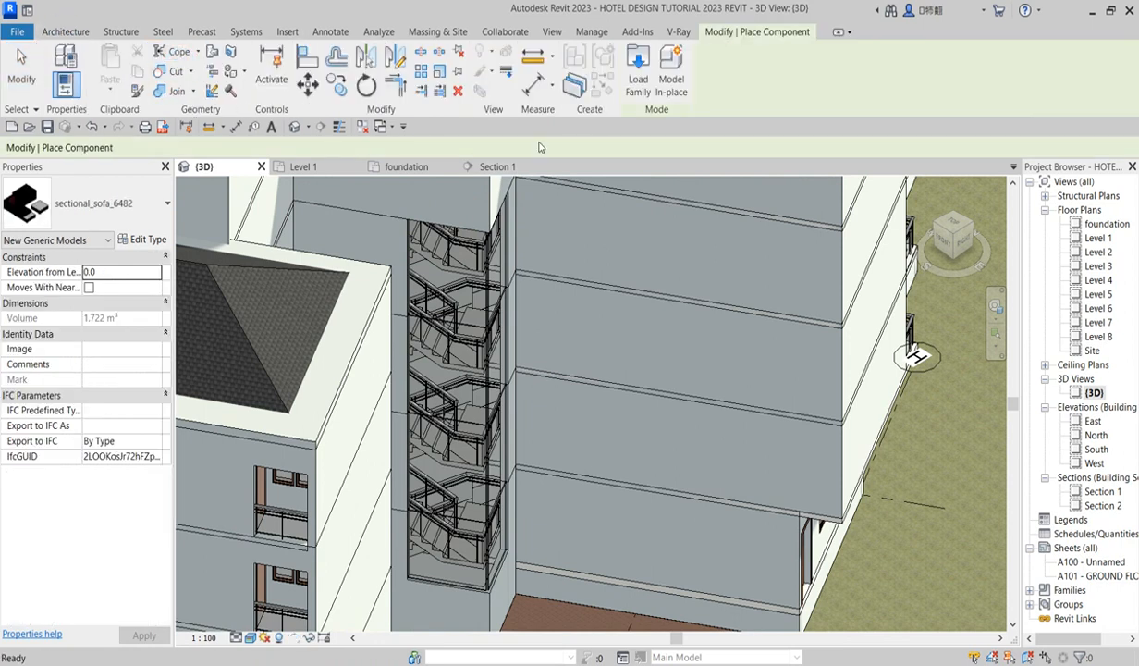
{"action": "left_click", "coordinate": [669, 75]}
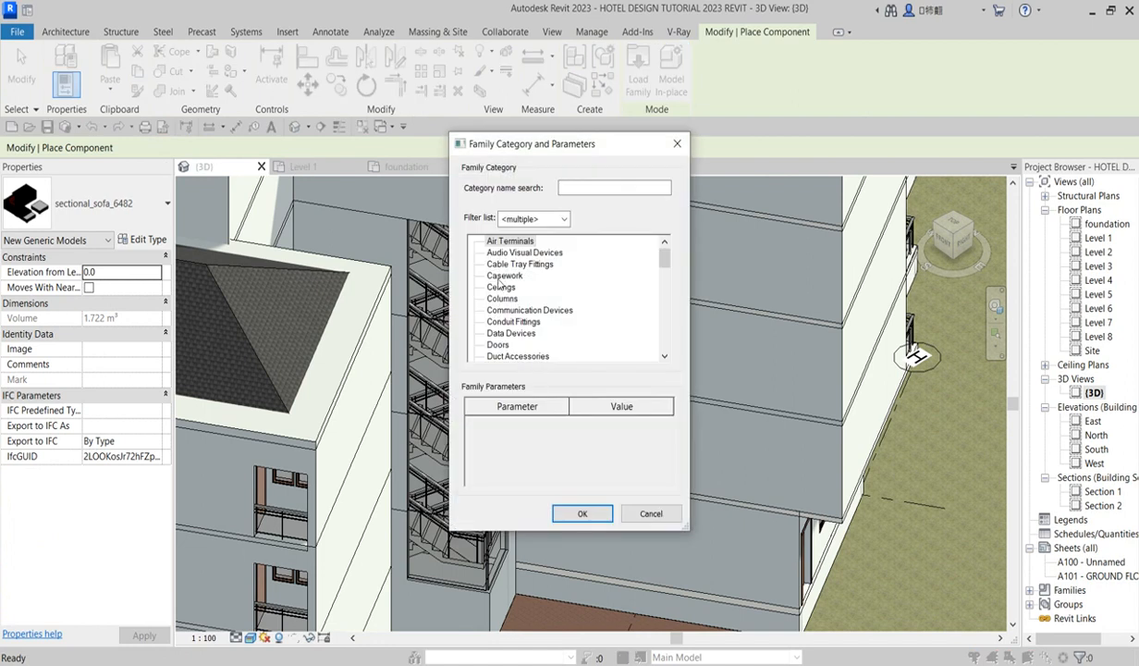
{"action": "left_click", "coordinate": [501, 277]}
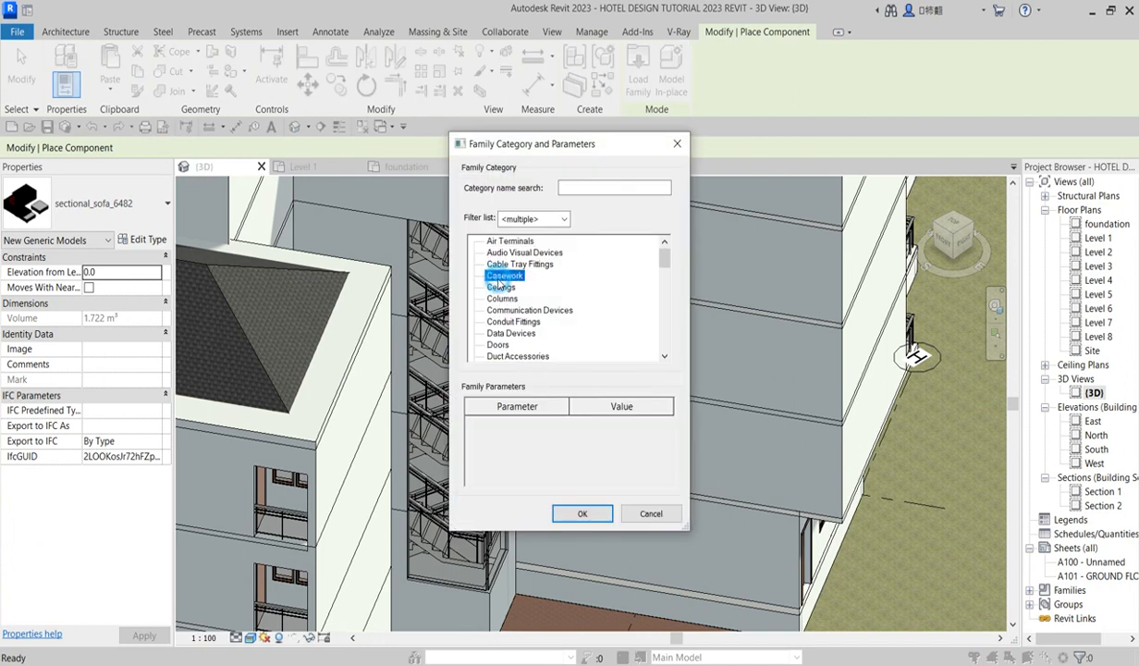
{"action": "left_click", "coordinate": [580, 513]}
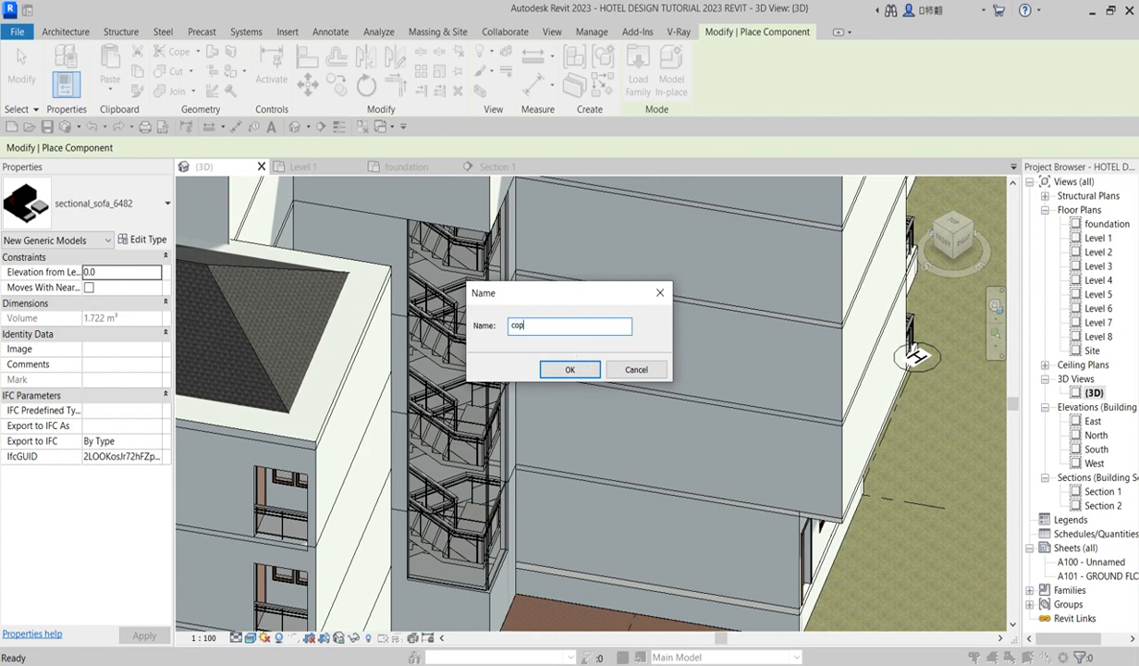
{"action": "left_click", "coordinate": [570, 369]}
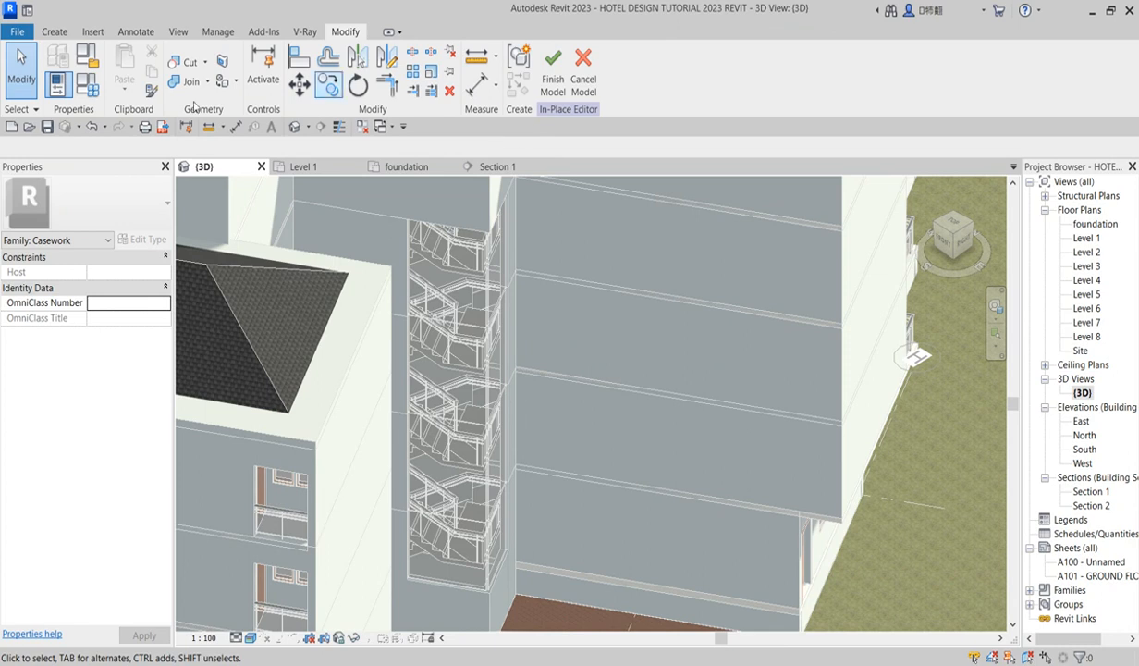
Begin a sweep with a picked path, picking the front vertical wall edge and the upper horizontal edge of the staircase opening.
{"action": "left_click", "coordinate": [51, 33]}
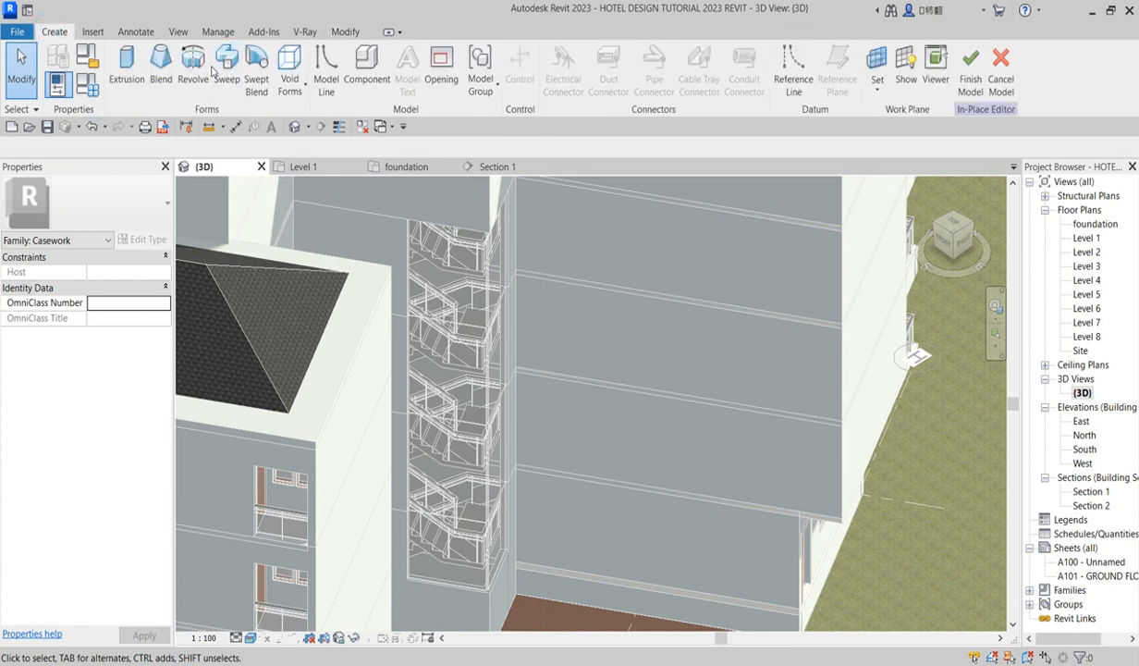
{"action": "left_click", "coordinate": [219, 72]}
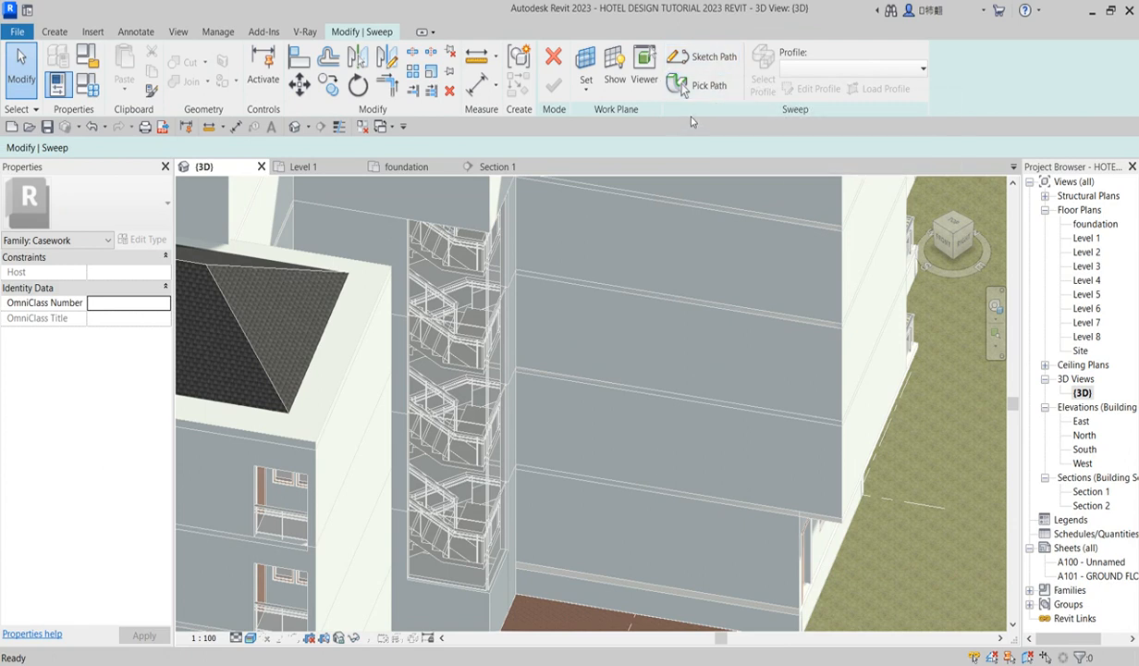
{"action": "left_click", "coordinate": [699, 88]}
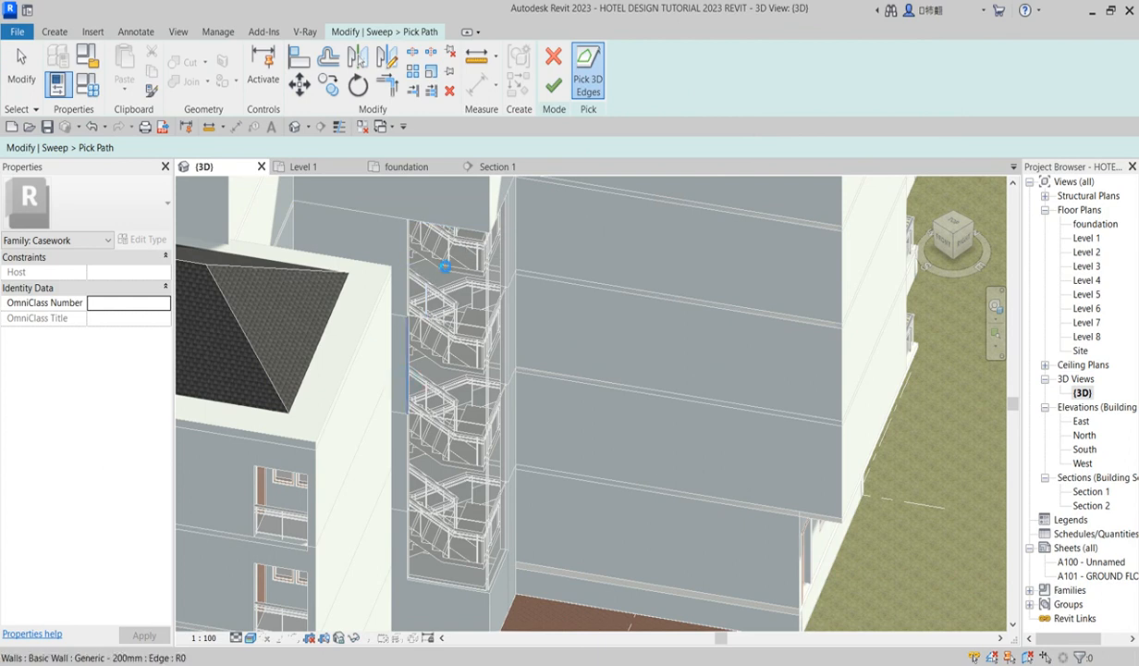
{"action": "left_click", "coordinate": [407, 370]}
{"action": "scroll", "coordinate": [408, 370], "scroll_direction": "up", "scroll_amount": 5}
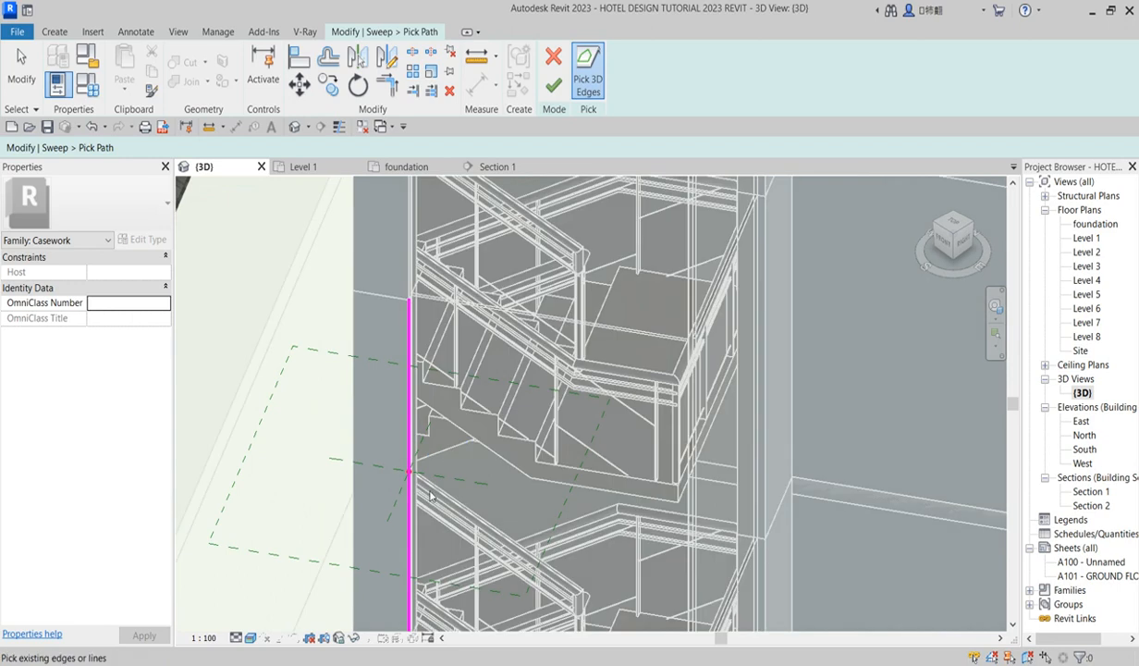
{"action": "scroll", "coordinate": [446, 454], "scroll_direction": "down", "scroll_amount": 4}
{"action": "scroll", "coordinate": [428, 388], "scroll_direction": "down", "scroll_amount": 1}
{"action": "scroll", "coordinate": [444, 231], "scroll_direction": "up", "scroll_amount": 4}
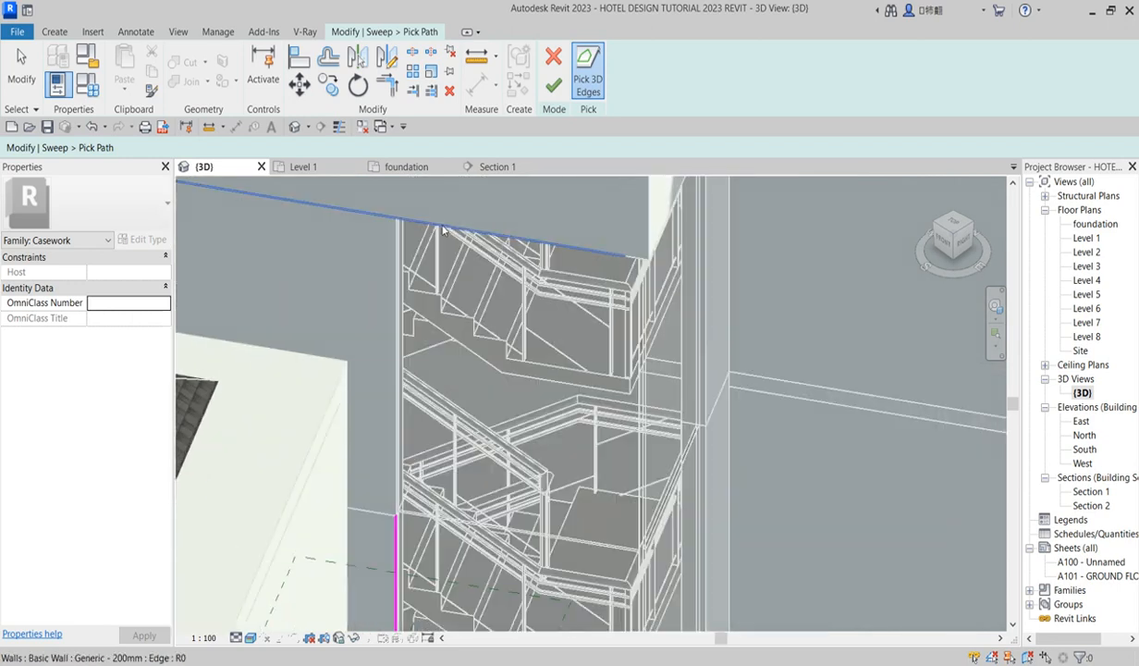
{"action": "left_click", "coordinate": [443, 229]}
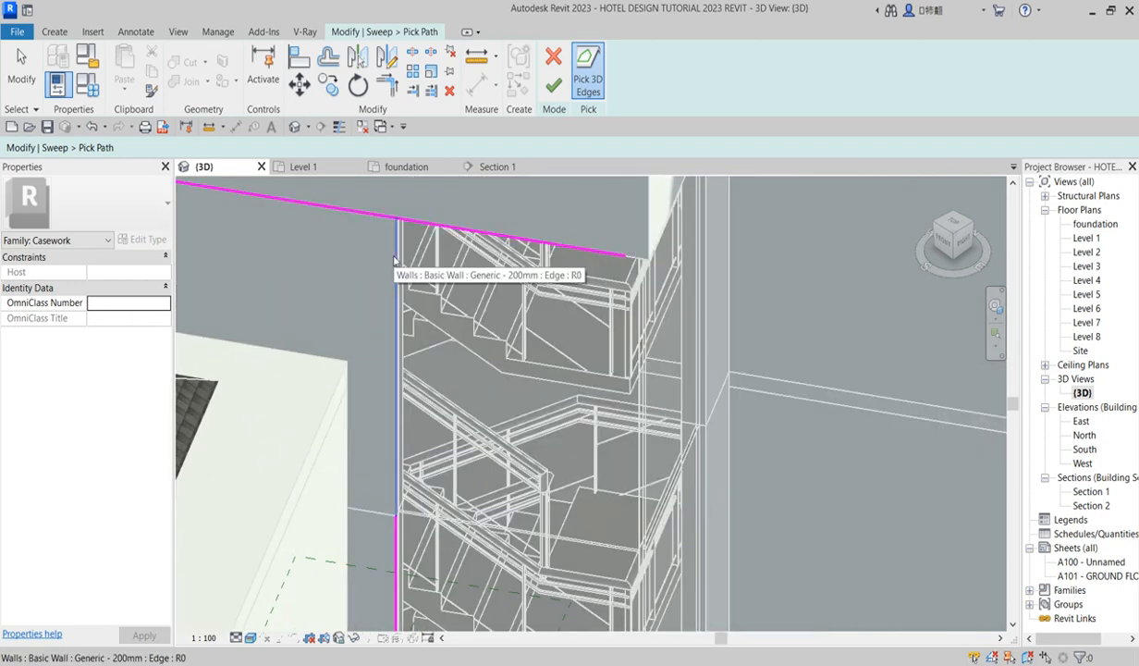
Trim the front vertical and upper horizontal path lines of the stair opening to a corner.
{"action": "left_click", "coordinate": [384, 80]}
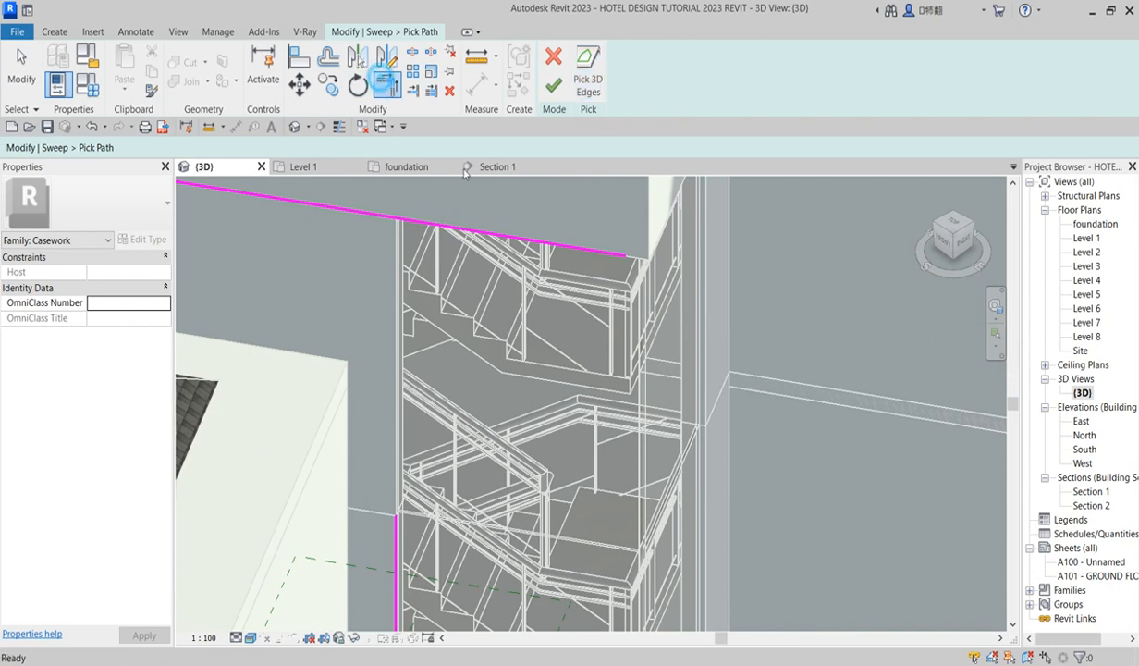
{"action": "left_click", "coordinate": [436, 223]}
{"action": "left_click", "coordinate": [395, 538]}
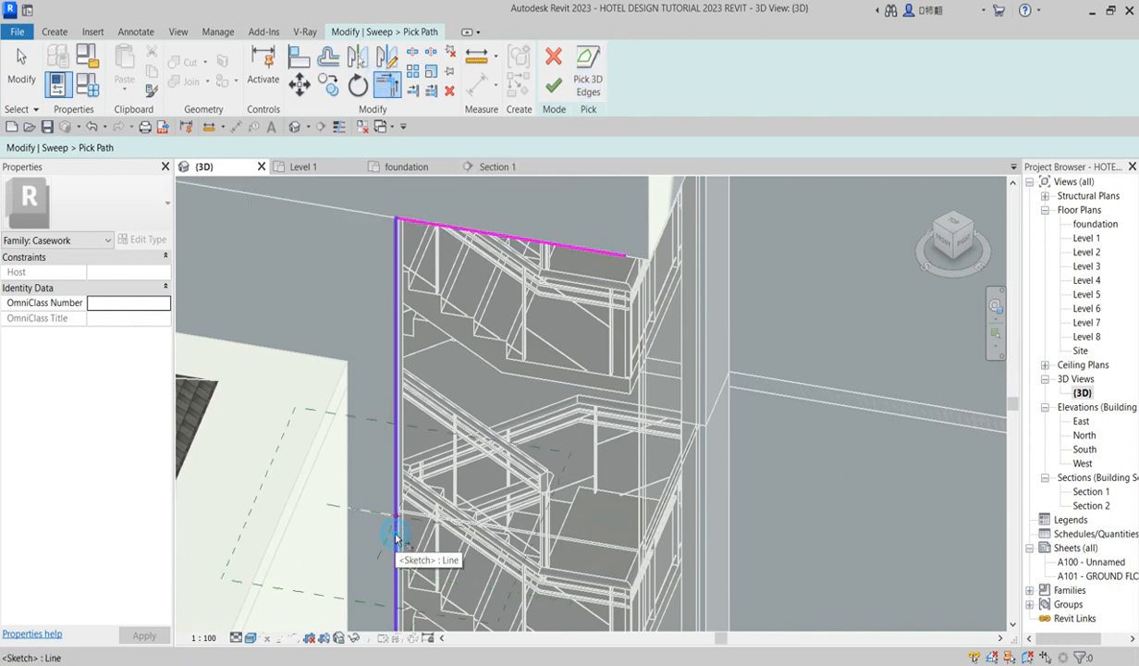
{"action": "scroll", "coordinate": [414, 400], "scroll_direction": "down", "scroll_amount": 3}
{"action": "scroll", "coordinate": [524, 236], "scroll_direction": "up", "scroll_amount": 2}
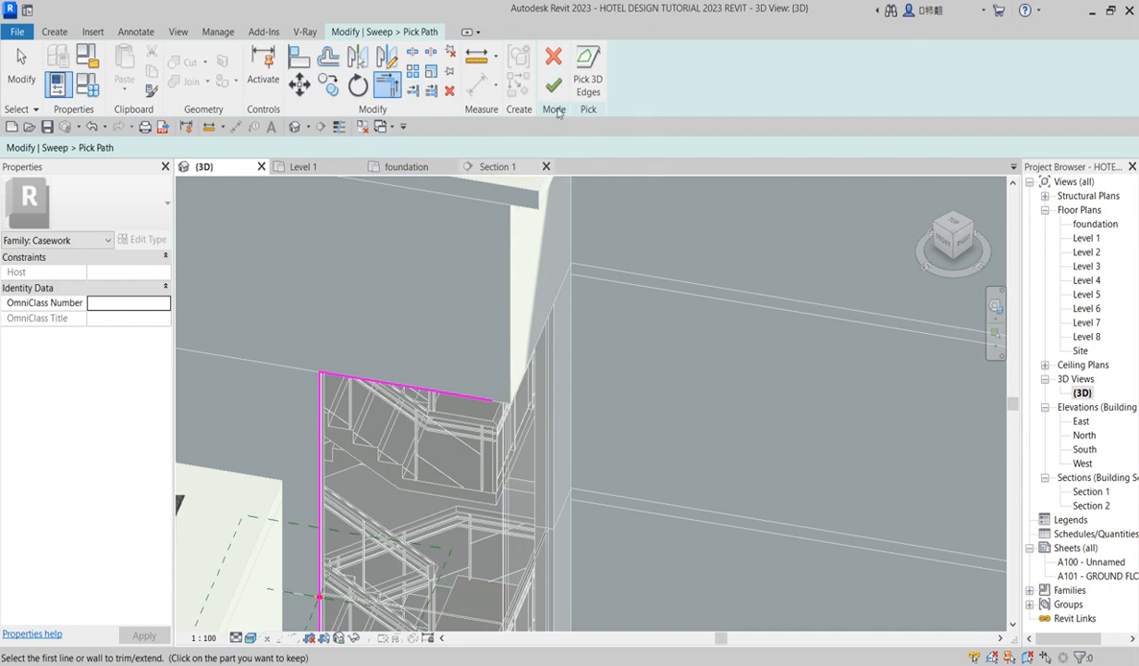
Add the upper edge and far vertical edge of the stair opening's side wall to the sweep path.
{"action": "left_click", "coordinate": [588, 69]}
{"action": "scroll", "coordinate": [553, 331], "scroll_direction": "up", "scroll_amount": 4}
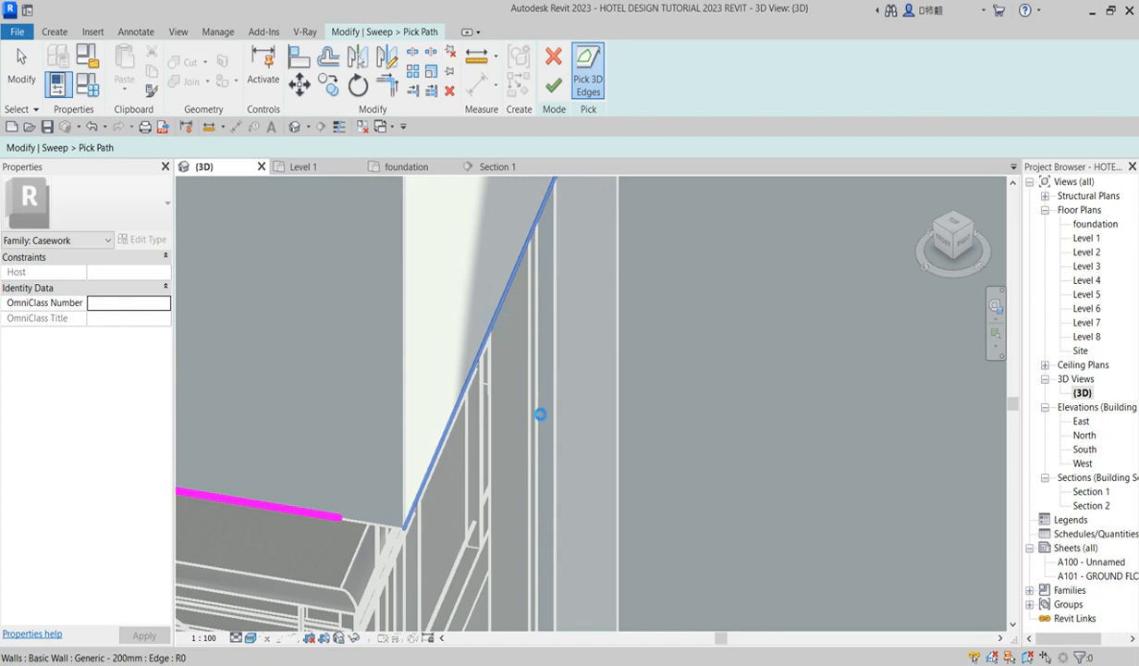
{"action": "scroll", "coordinate": [533, 405], "scroll_direction": "down", "scroll_amount": 2}
{"action": "scroll", "coordinate": [544, 372], "scroll_direction": "down", "scroll_amount": 2}
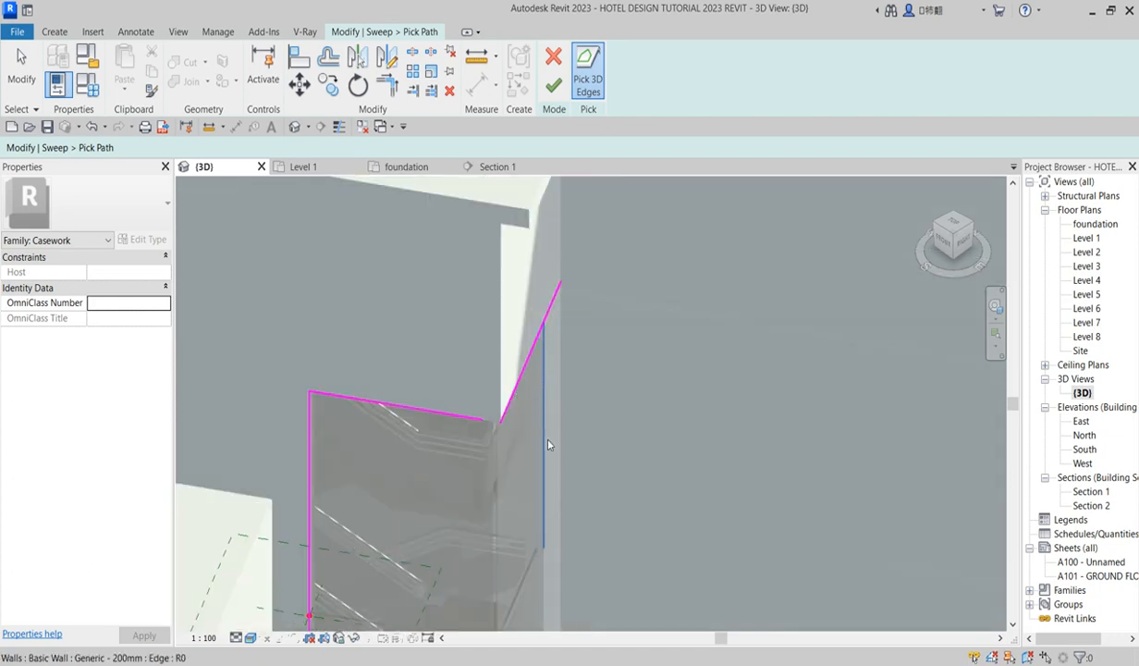
{"action": "scroll", "coordinate": [543, 424], "scroll_direction": "up", "scroll_amount": 3}
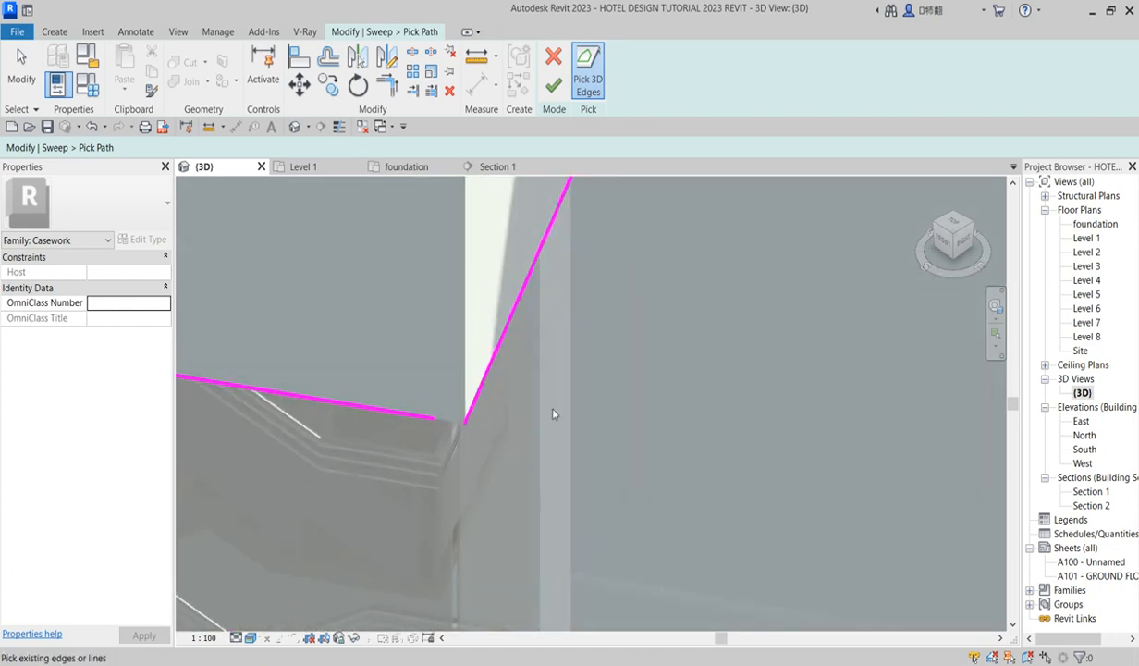
{"action": "left_click", "coordinate": [546, 358]}
{"action": "scroll", "coordinate": [545, 357], "scroll_direction": "down", "scroll_amount": 2}
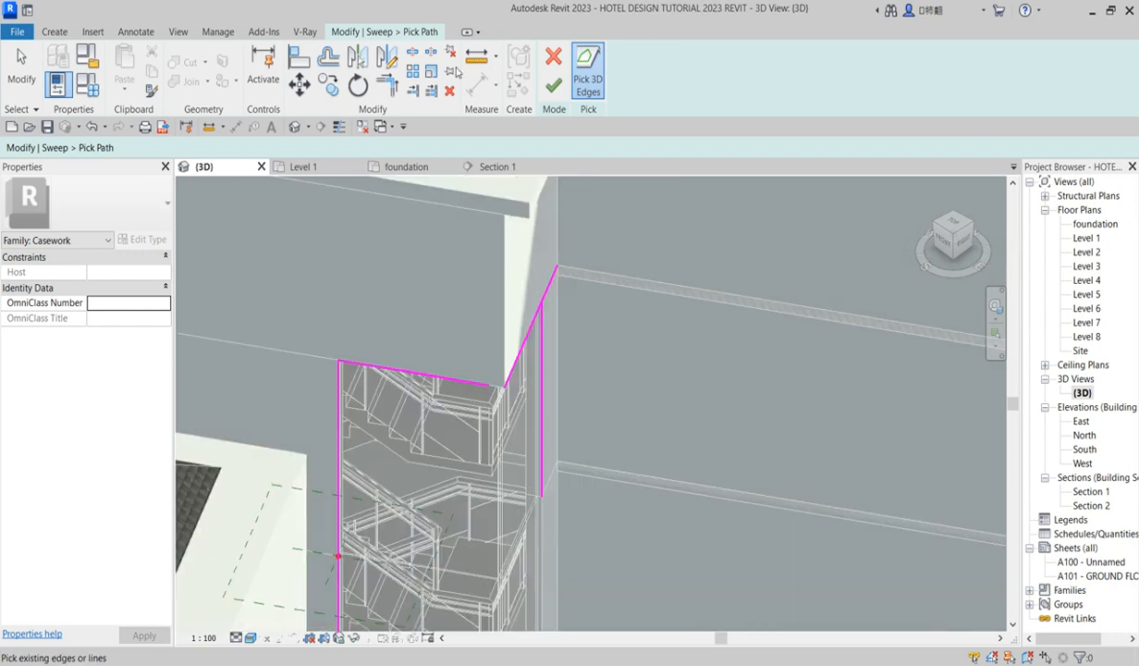
Trim the upper path lines into a corner and join the side wall's upper line to its vertical line.
{"action": "left_click", "coordinate": [388, 86]}
{"action": "left_click", "coordinate": [463, 381]}
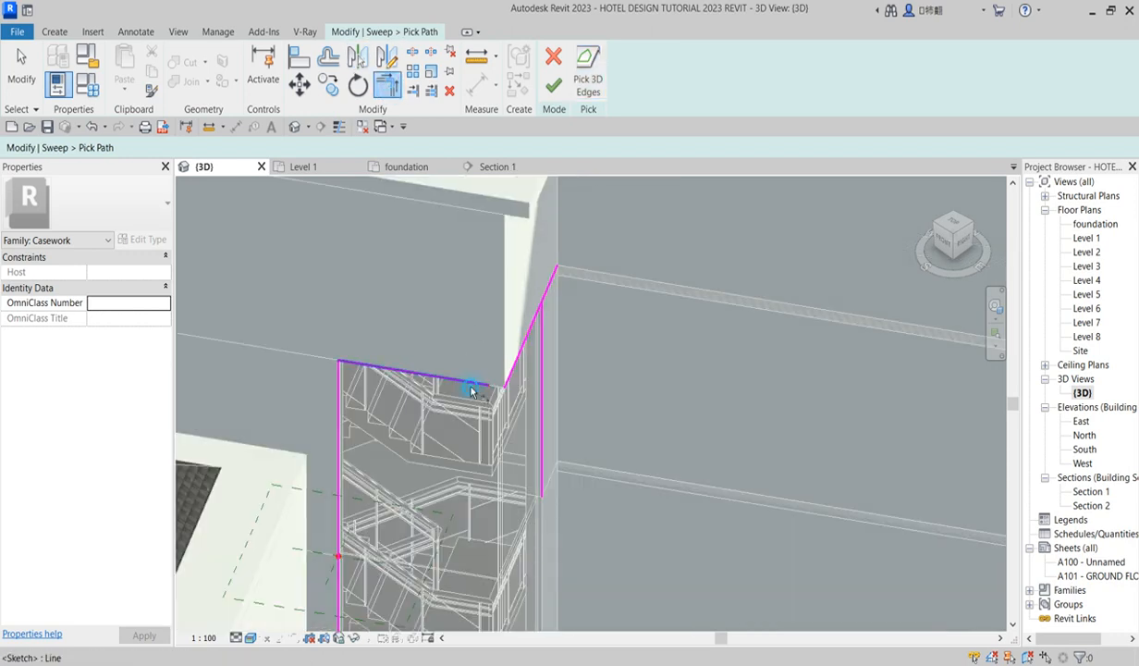
{"action": "left_click", "coordinate": [524, 357]}
{"action": "left_click", "coordinate": [543, 347]}
{"action": "scroll", "coordinate": [544, 347], "scroll_direction": "down", "scroll_amount": 3}
{"action": "scroll", "coordinate": [545, 370], "scroll_direction": "down", "scroll_amount": 4}
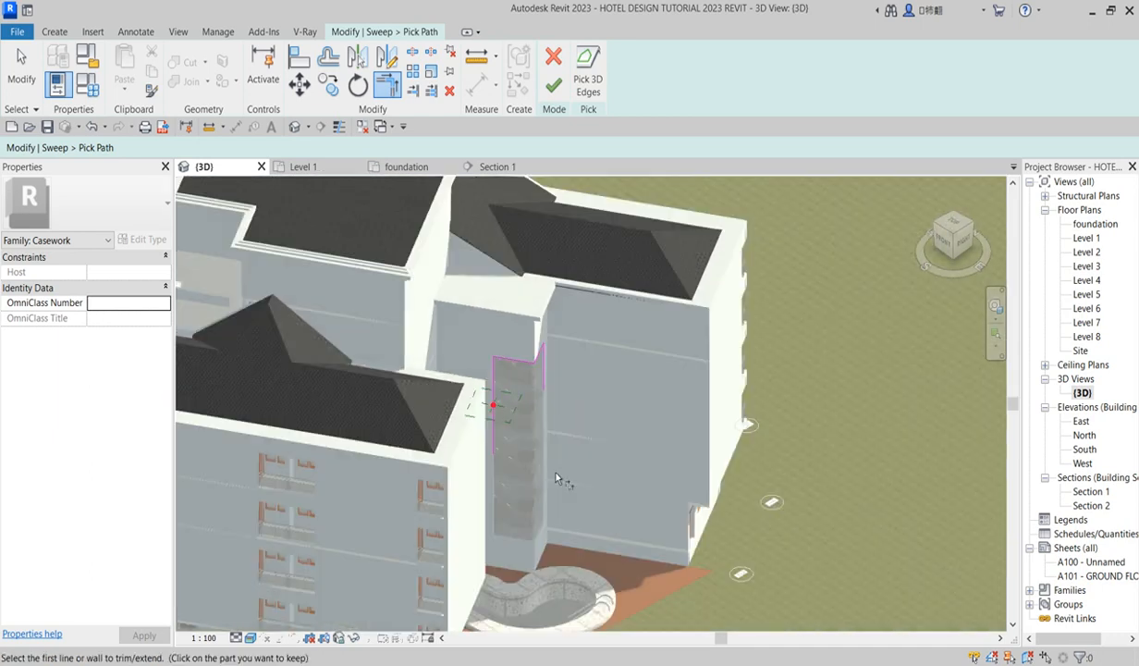
Pick the two lower edges of the stair opening as path lines and trim them to a corner.
{"action": "scroll", "coordinate": [528, 513], "scroll_direction": "up", "scroll_amount": 6}
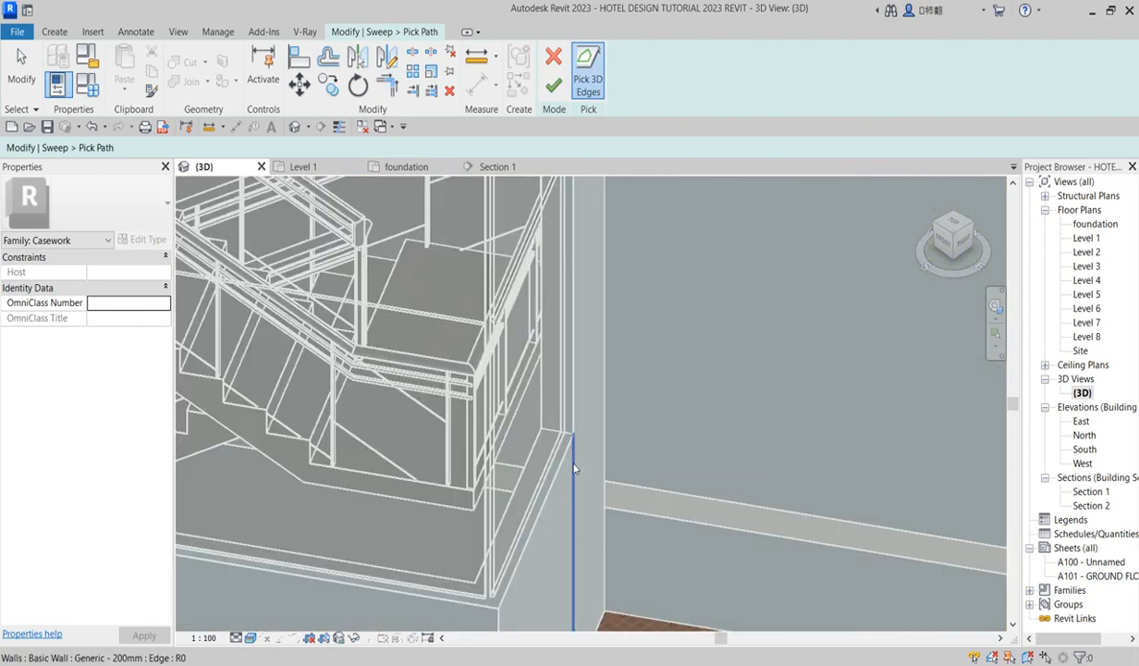
{"action": "left_click", "coordinate": [469, 616]}
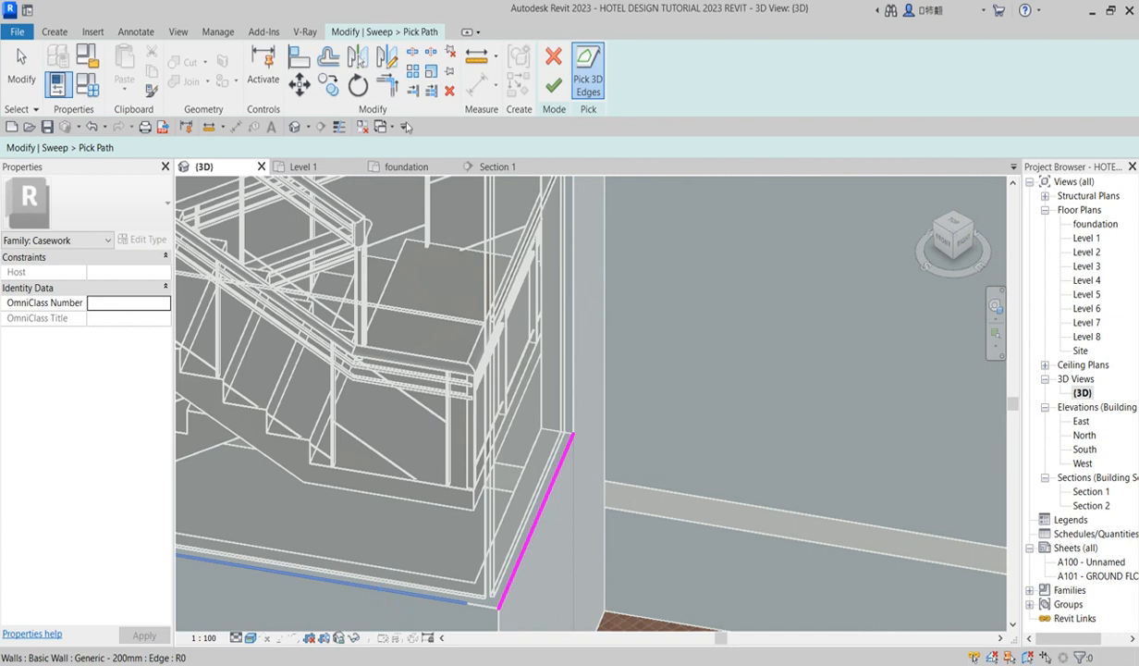
{"action": "left_click", "coordinate": [387, 88]}
{"action": "left_click", "coordinate": [418, 592]}
{"action": "scroll", "coordinate": [520, 574], "scroll_direction": "down", "scroll_amount": 3}
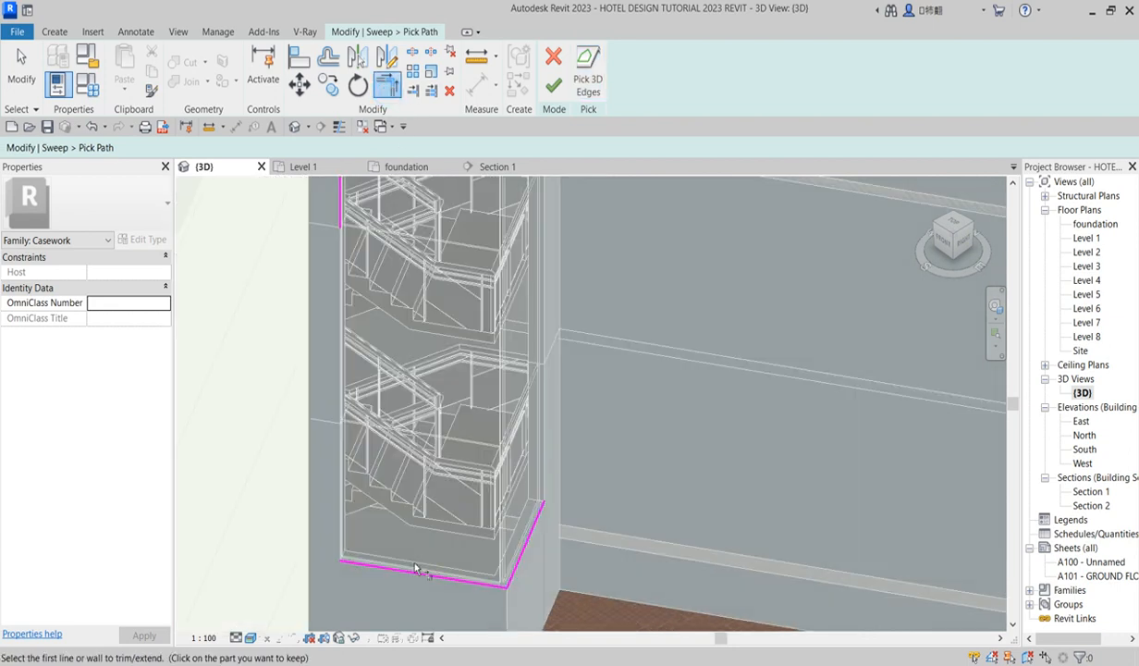
Trim the lower path lines to the vertical lines at both ends, closing the loop around the opening, and finish the path.
{"action": "scroll", "coordinate": [404, 583], "scroll_direction": "down", "scroll_amount": 2}
{"action": "left_click", "coordinate": [362, 315]}
{"action": "left_click", "coordinate": [496, 536]}
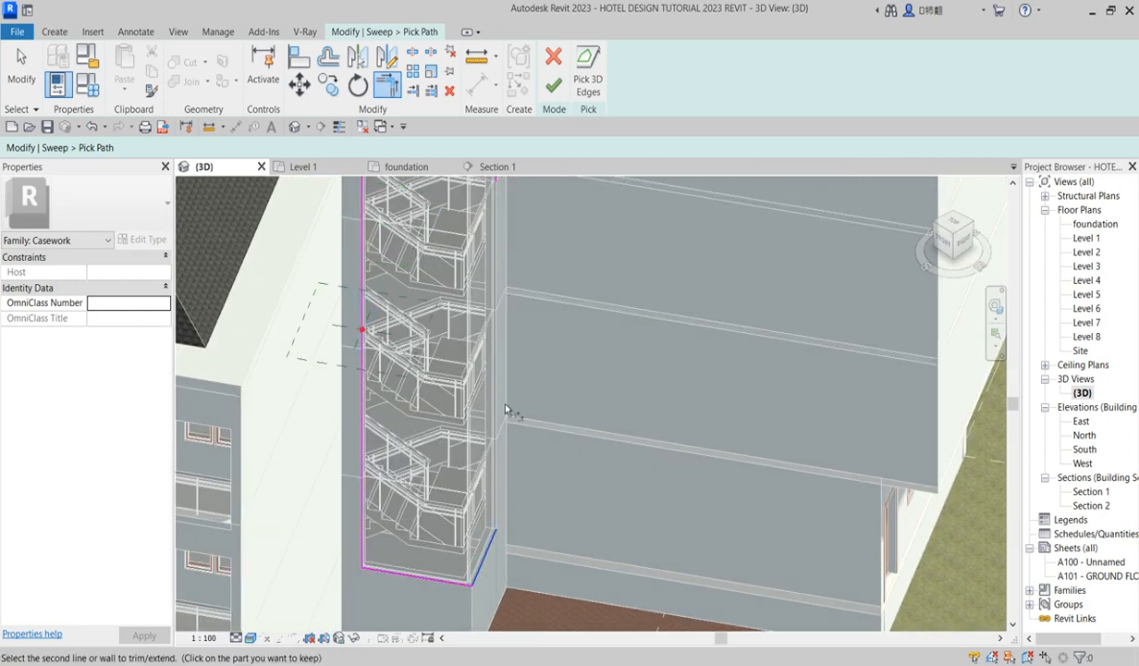
{"action": "scroll", "coordinate": [497, 238], "scroll_direction": "down", "scroll_amount": 2}
{"action": "left_click", "coordinate": [499, 245]}
{"action": "left_click", "coordinate": [553, 86]}
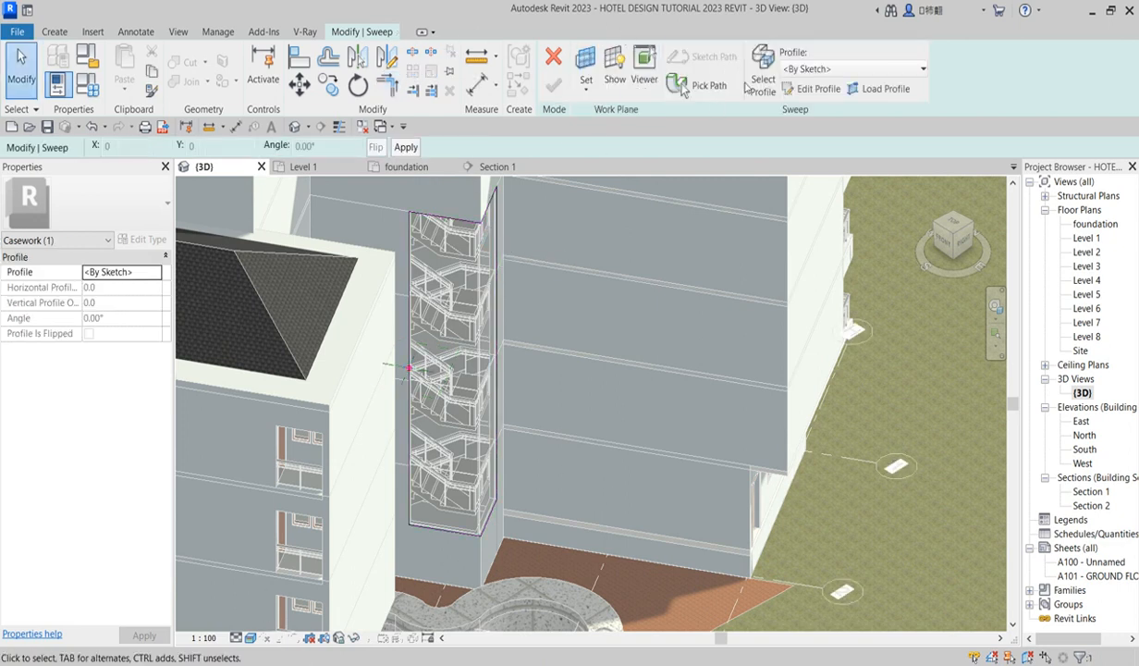
Sketch a rectangular sweep profile about 200 by 60 mm at the path's start point beside the stair wall in the Level 2 plan.
{"action": "left_click", "coordinate": [813, 89]}
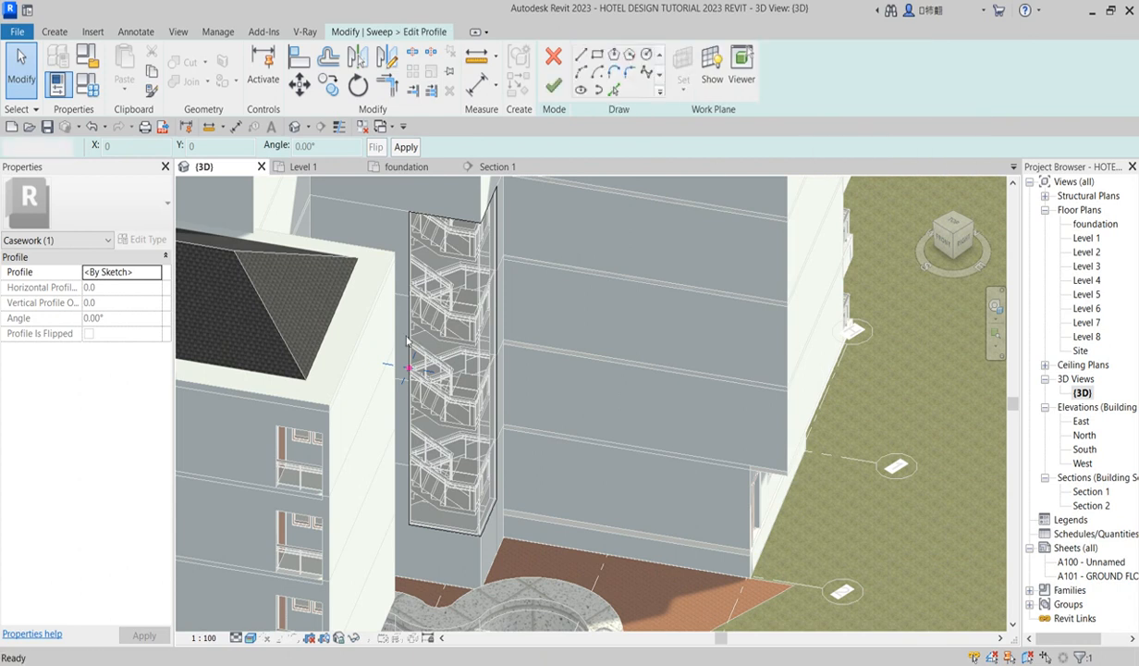
{"action": "double_click", "coordinate": [1087, 252]}
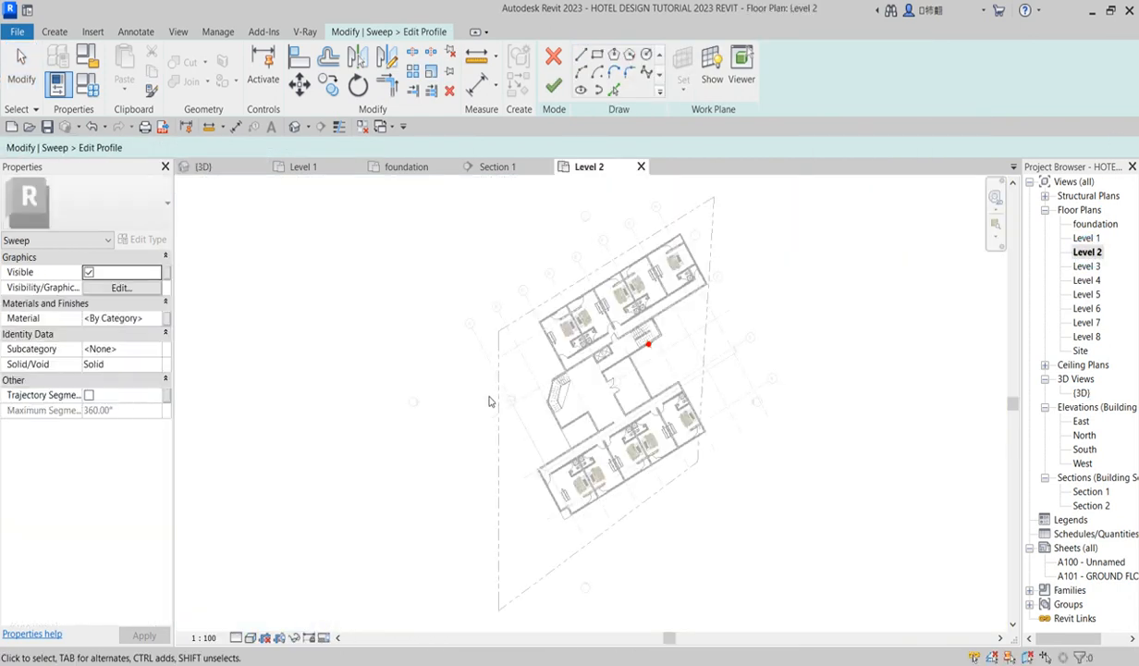
{"action": "scroll", "coordinate": [503, 351], "scroll_direction": "up", "scroll_amount": 5}
{"action": "scroll", "coordinate": [673, 349], "scroll_direction": "up", "scroll_amount": 3}
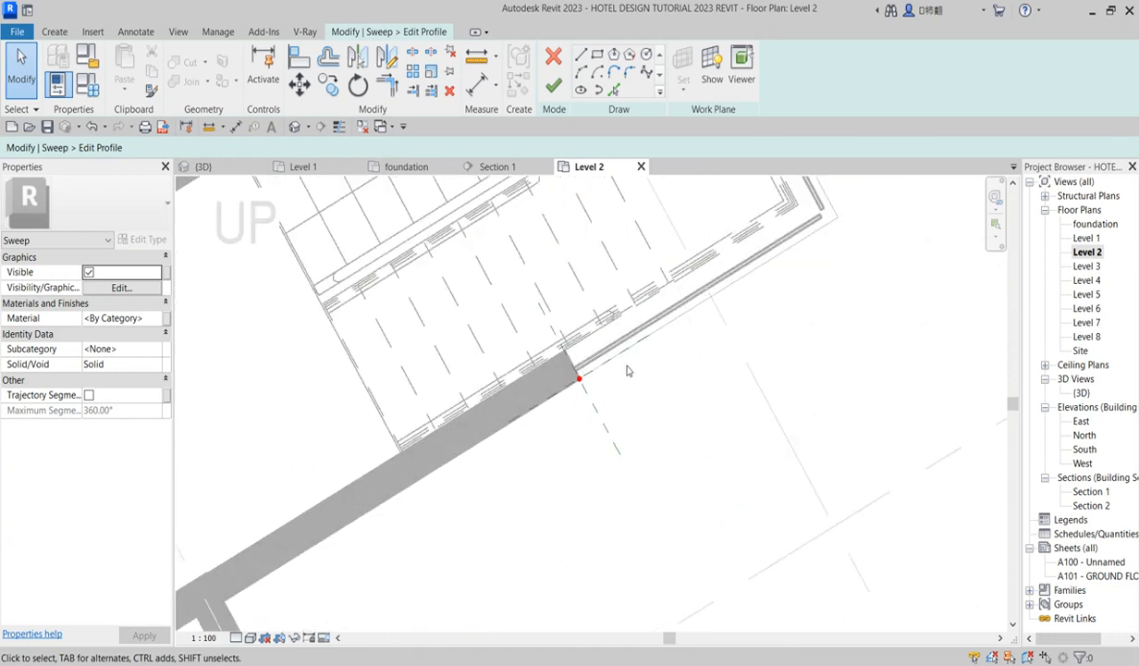
{"action": "left_click", "coordinate": [581, 55]}
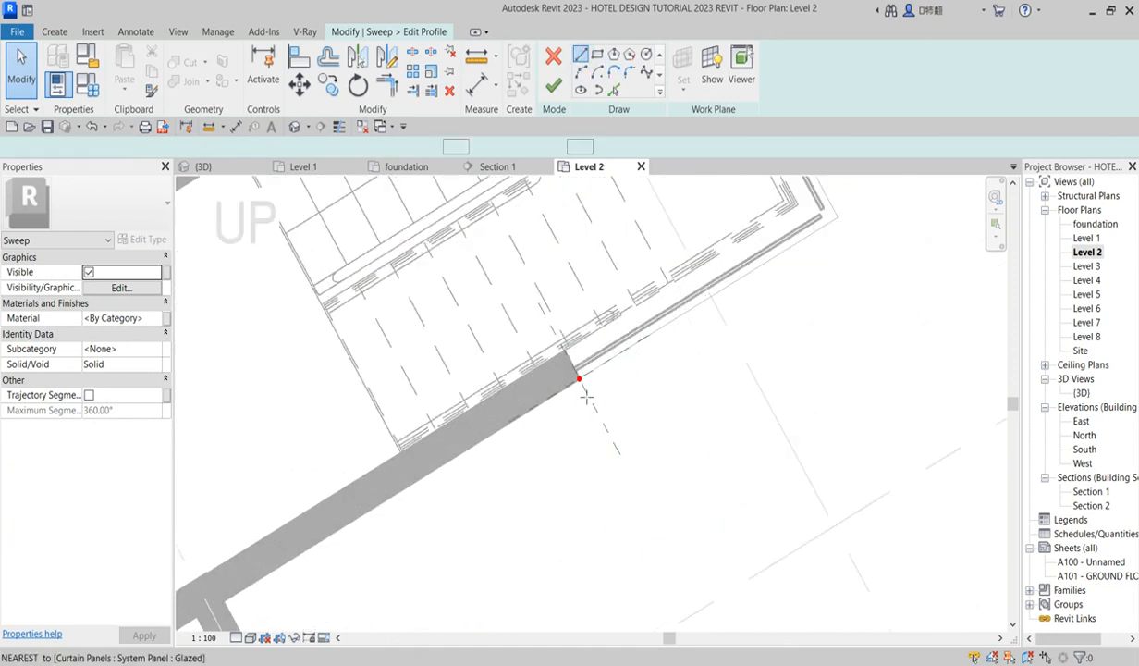
{"action": "scroll", "coordinate": [591, 368], "scroll_direction": "up", "scroll_amount": 4}
{"action": "left_click", "coordinate": [566, 376]}
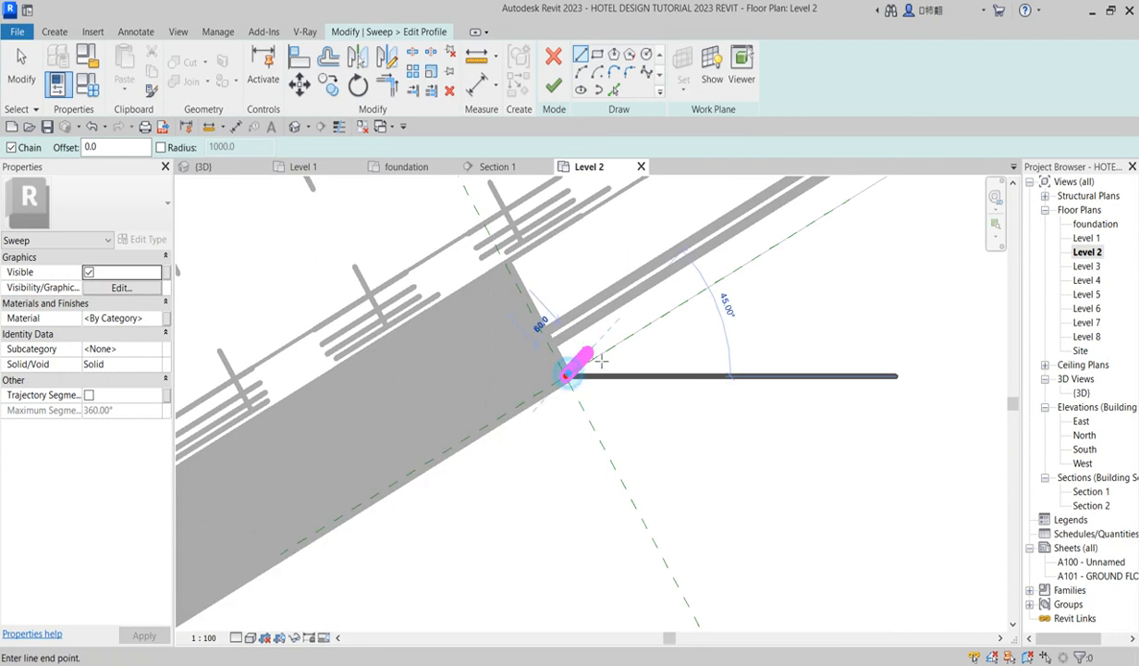
{"action": "left_click", "coordinate": [619, 343]}
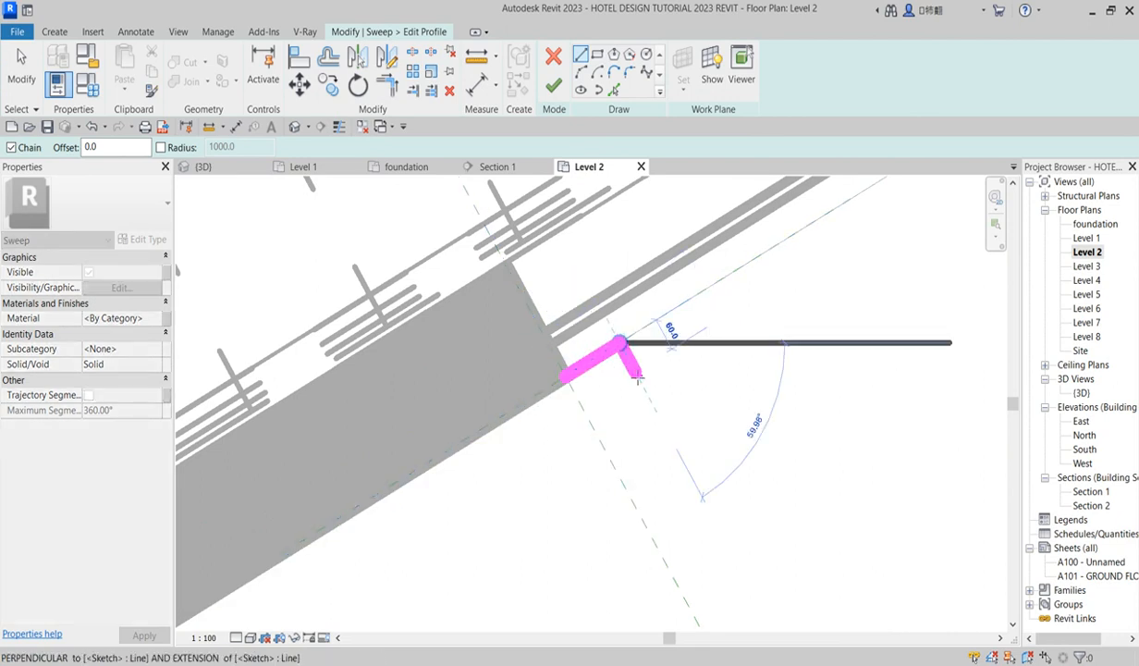
{"action": "left_click", "coordinate": [636, 373]}
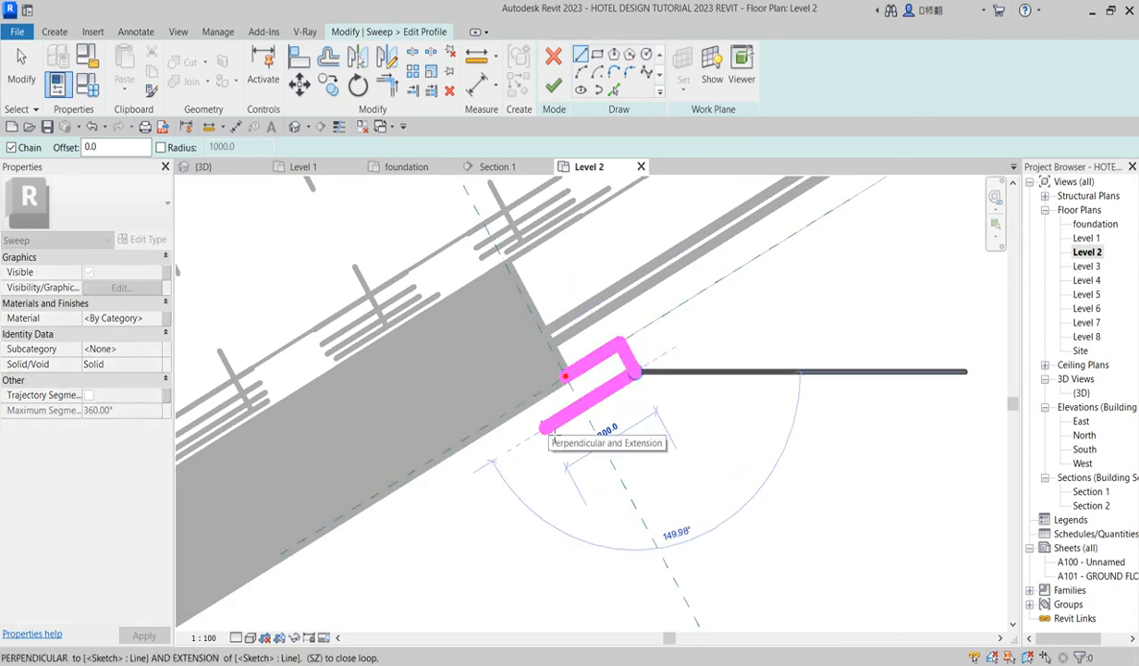
{"action": "left_click", "coordinate": [545, 429]}
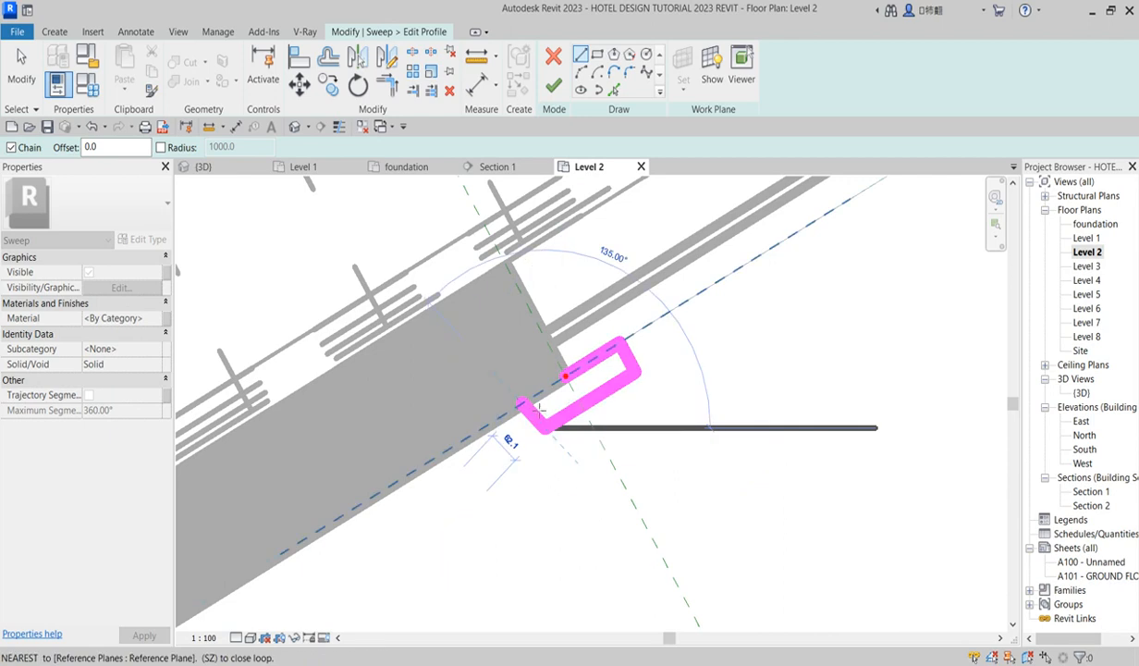
{"action": "left_click", "coordinate": [524, 402]}
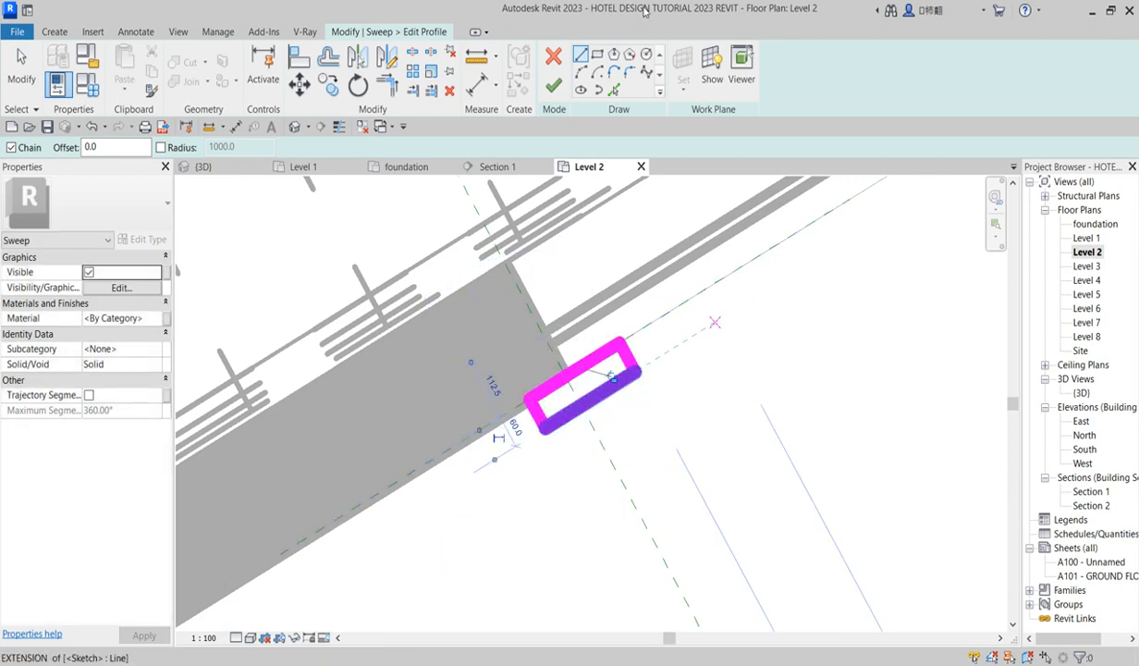
Draw an outward semicircular arc of about 40 mm radius on the outer long side of the rectangular sweep profile.
{"action": "left_click", "coordinate": [585, 76]}
{"action": "scroll", "coordinate": [575, 411], "scroll_direction": "up", "scroll_amount": 2}
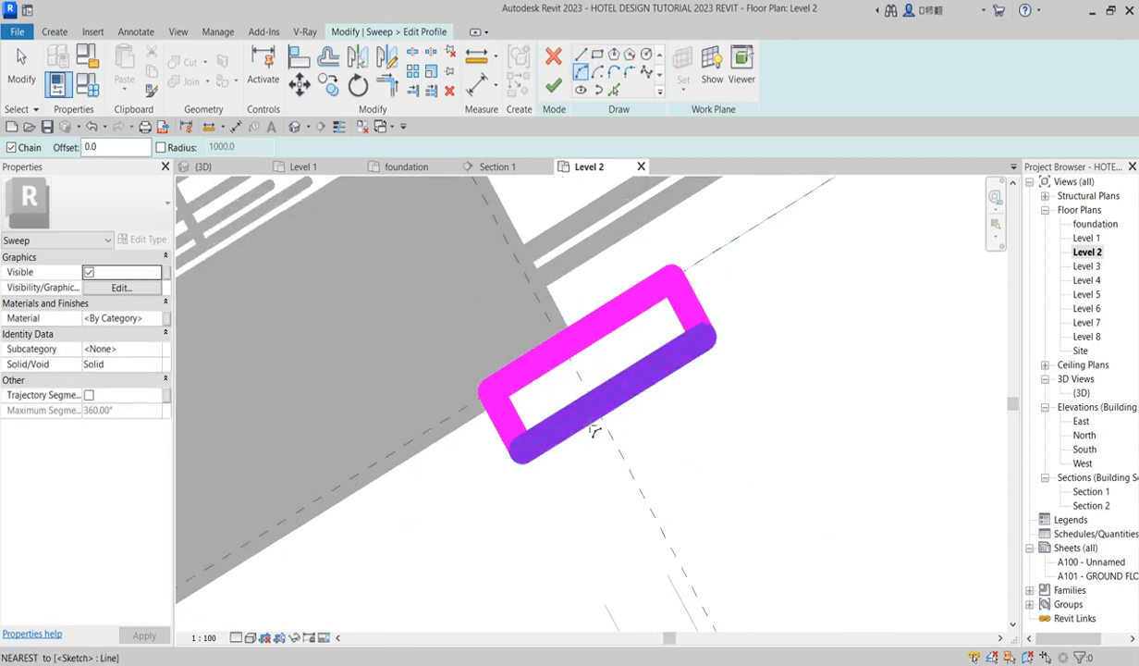
{"action": "left_click", "coordinate": [584, 418]}
{"action": "left_click", "coordinate": [656, 372]}
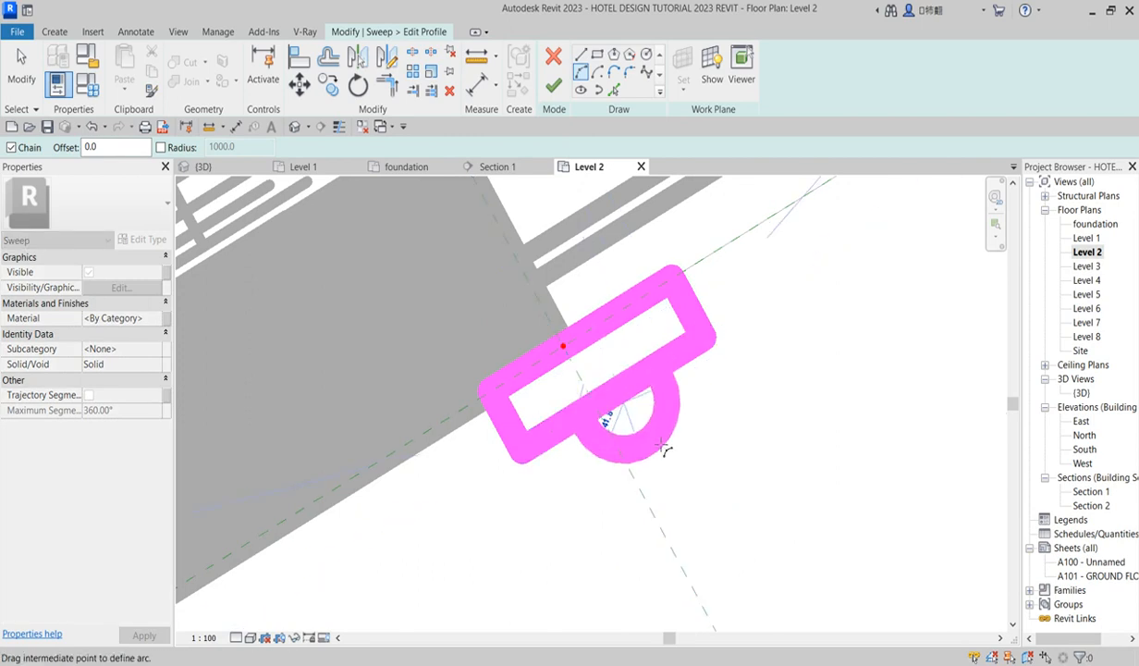
{"action": "left_click", "coordinate": [660, 441]}
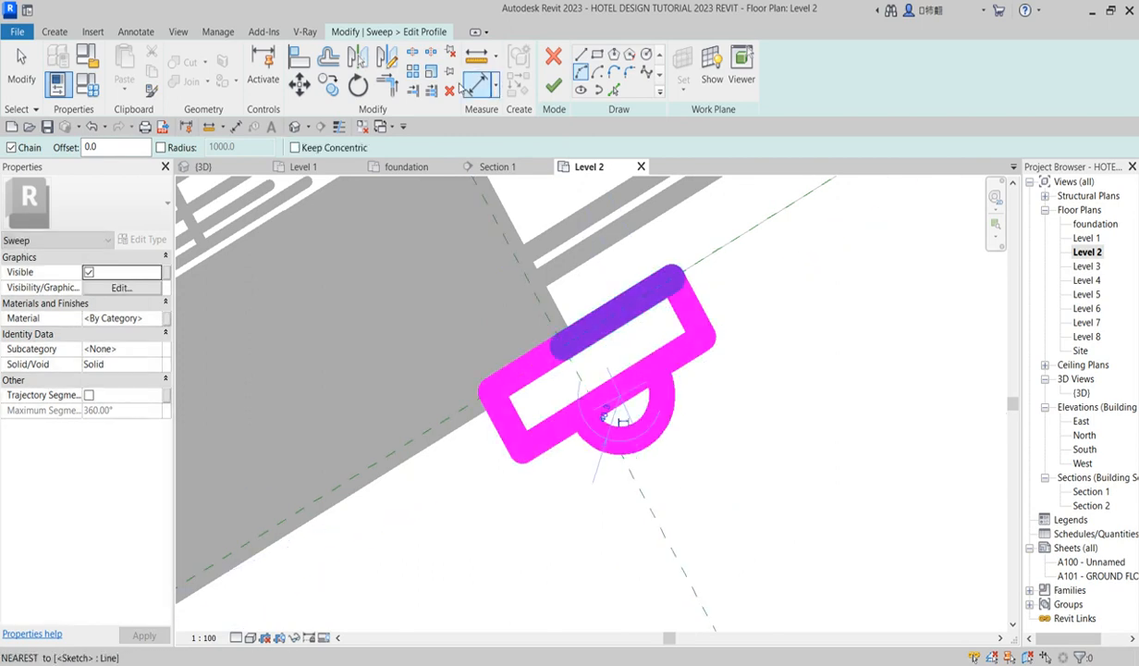
Show thin lines, split the profile's outer long side within the arc, and trim both pieces to the arc's ends.
{"action": "left_click", "coordinate": [338, 127]}
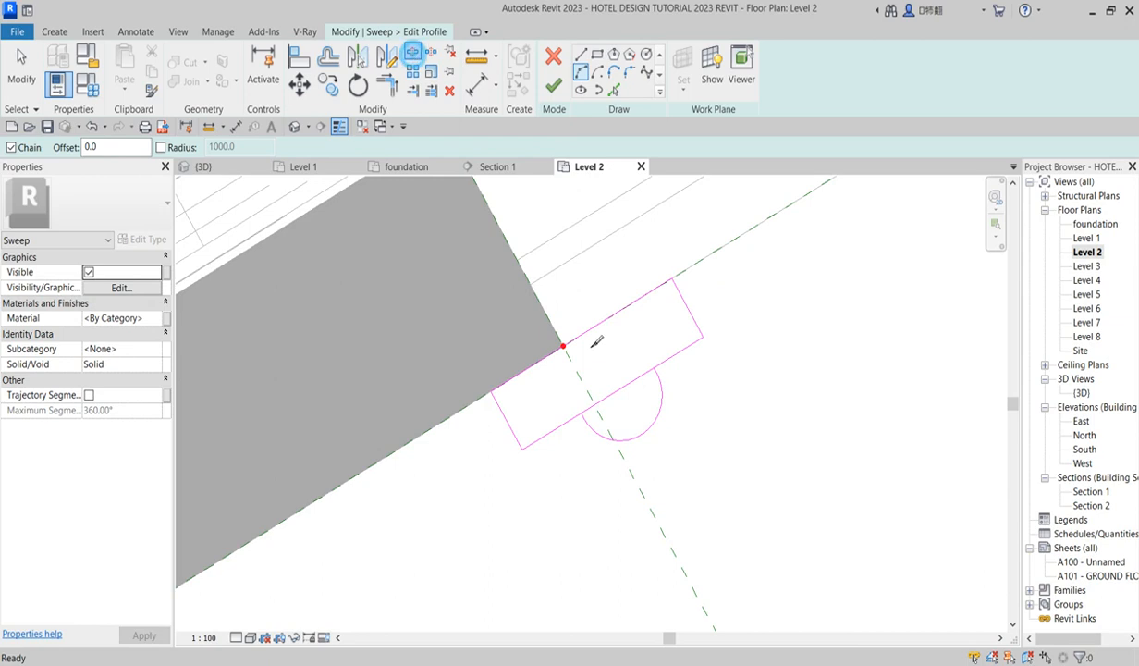
{"action": "key", "text": "s"}
{"action": "key", "text": "l"}
{"action": "left_click", "coordinate": [625, 401]}
{"action": "key", "text": "t"}
{"action": "key", "text": "r"}
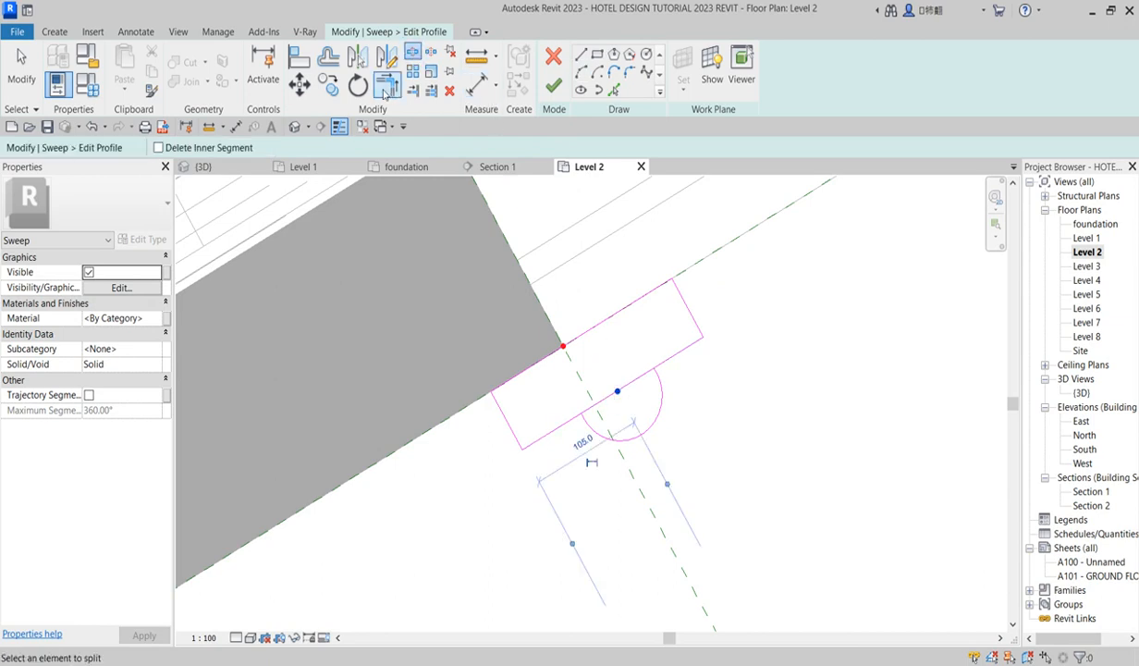
{"action": "left_click", "coordinate": [671, 353]}
{"action": "left_click", "coordinate": [586, 431]}
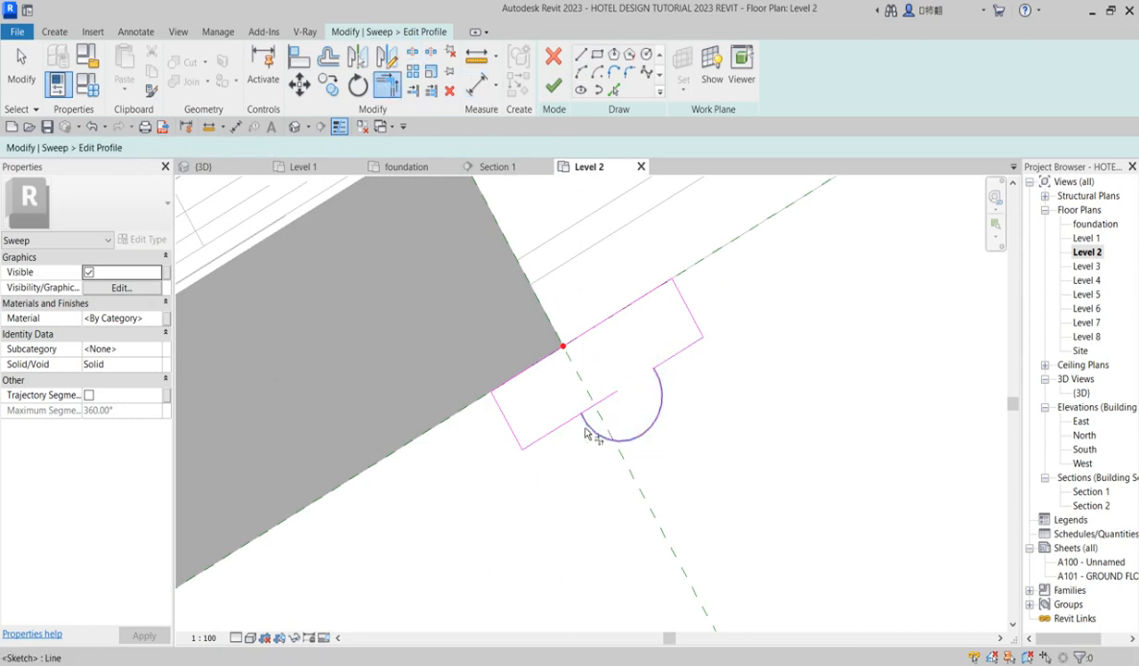
{"action": "left_click", "coordinate": [536, 442]}
Finish the profile and the sweep, and show the resulting frame in the 3D view.
{"action": "left_click", "coordinate": [553, 85]}
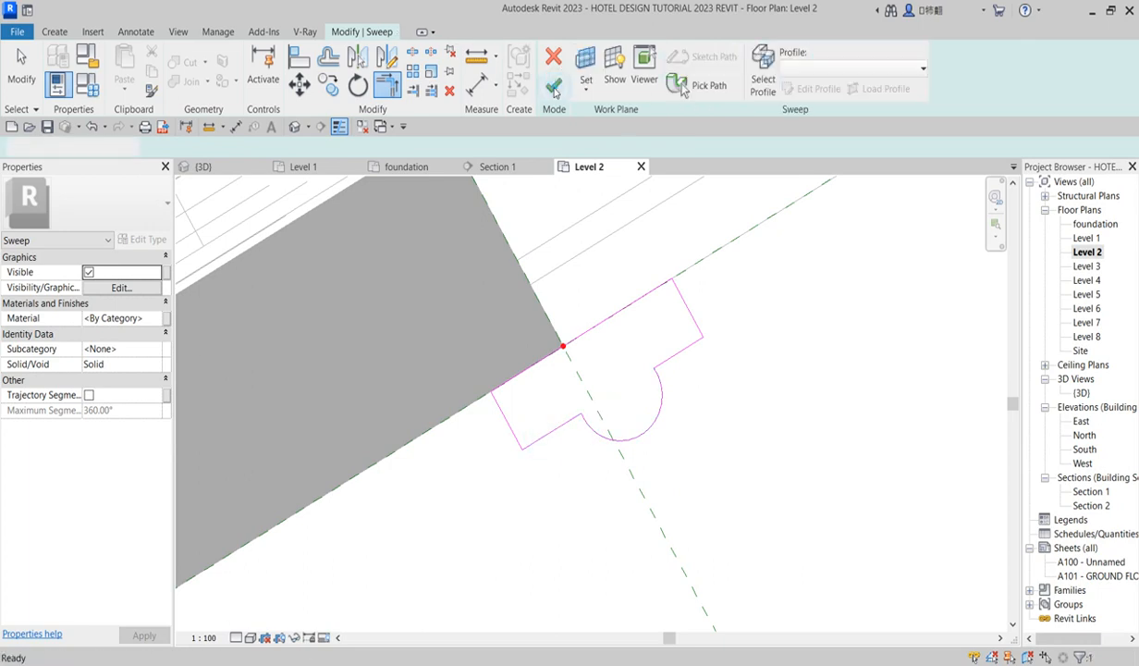
{"action": "left_click", "coordinate": [554, 86]}
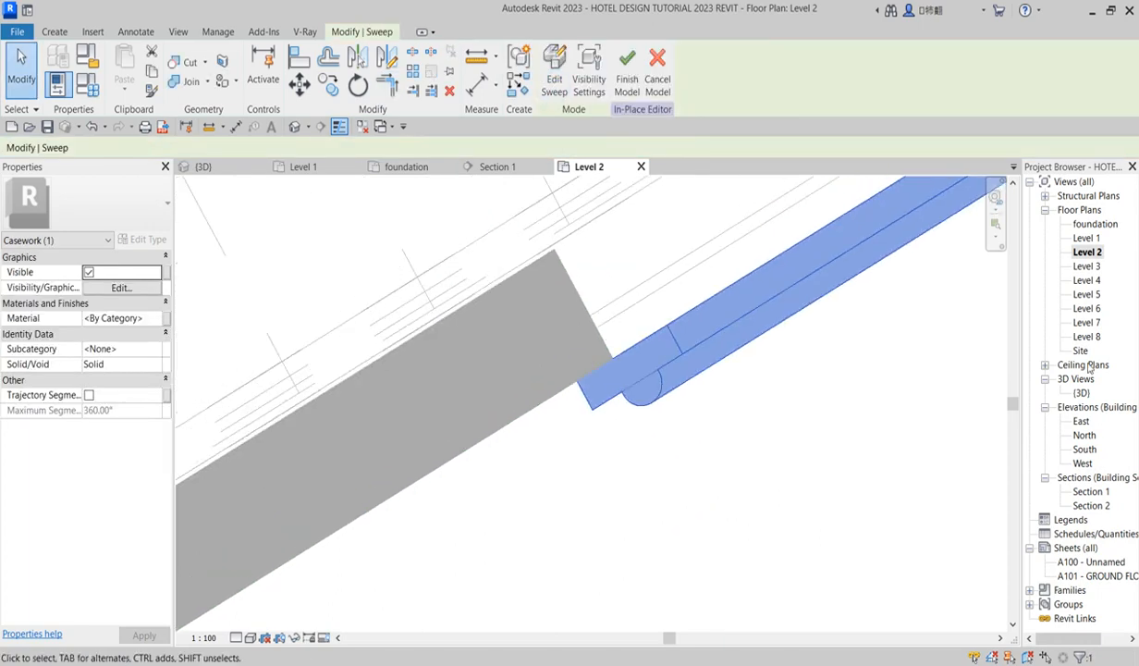
{"action": "double_click", "coordinate": [1081, 393]}
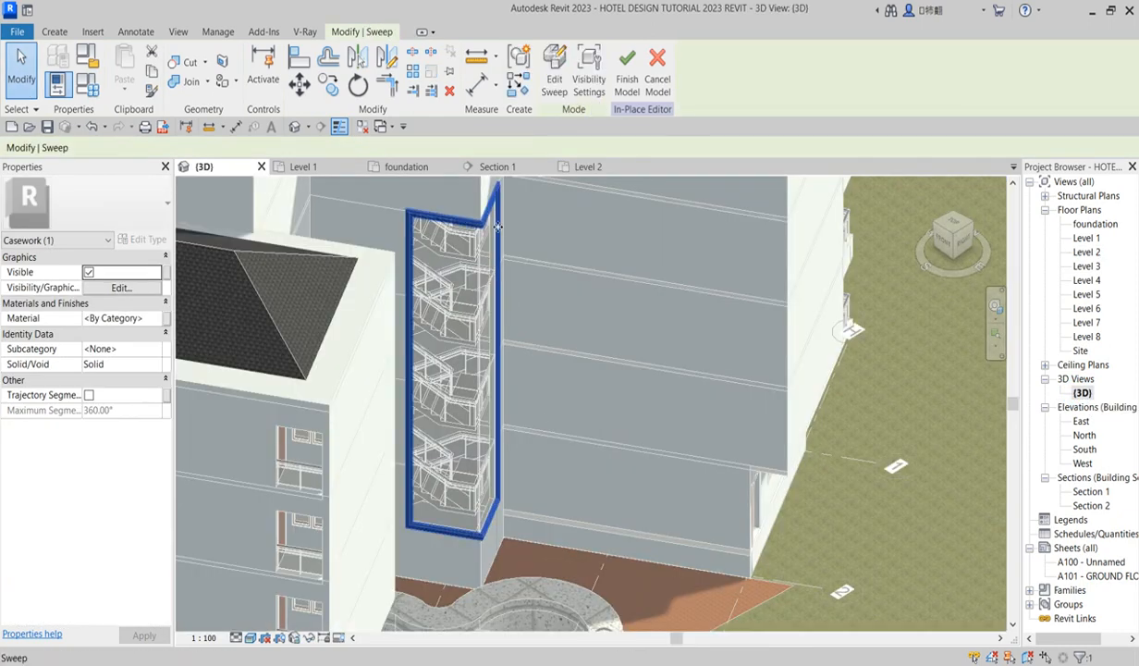
{"action": "scroll", "coordinate": [485, 273], "scroll_direction": "up", "scroll_amount": 2}
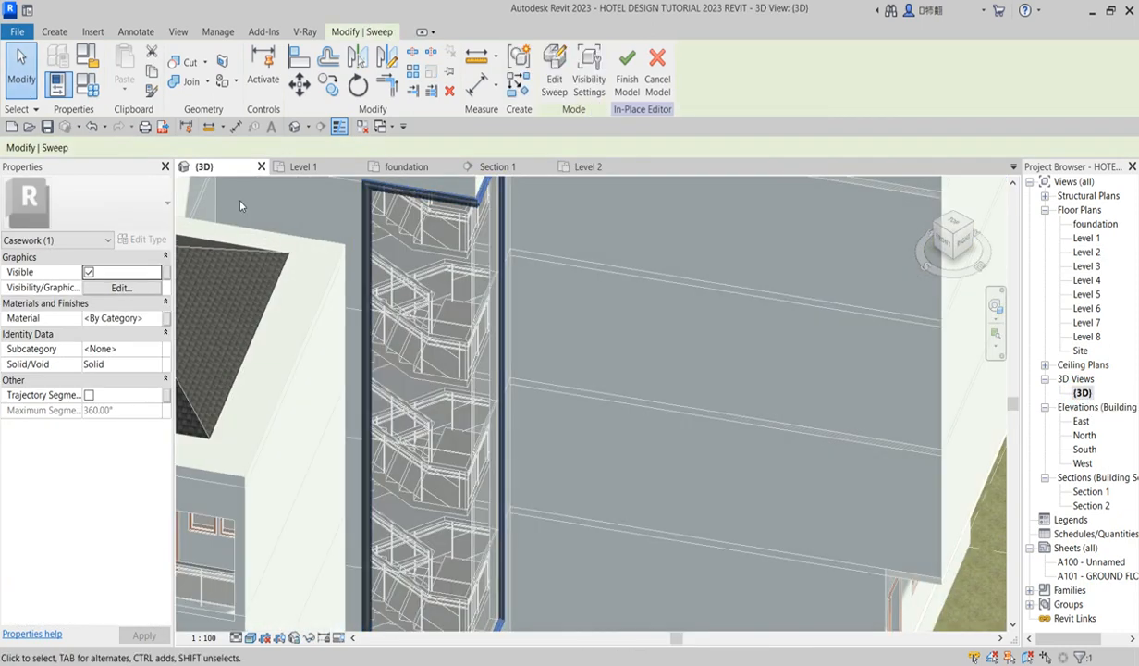
For the frame's material, duplicate the Aluminum material together with its assets.
{"action": "left_click", "coordinate": [158, 318]}
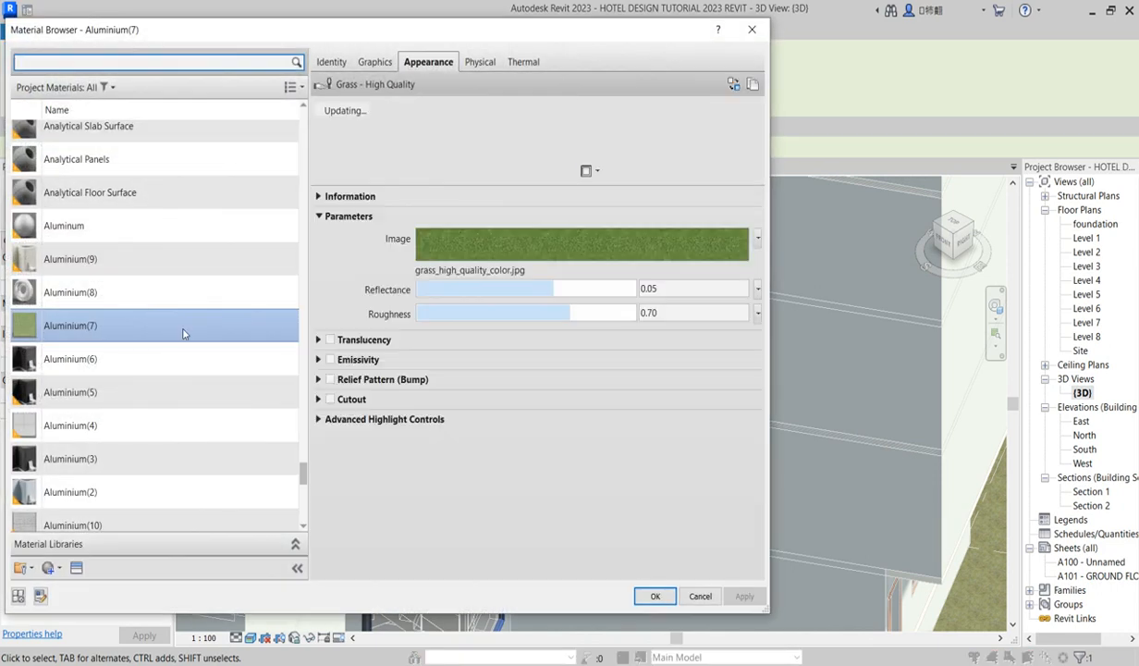
{"action": "right_click", "coordinate": [183, 332]}
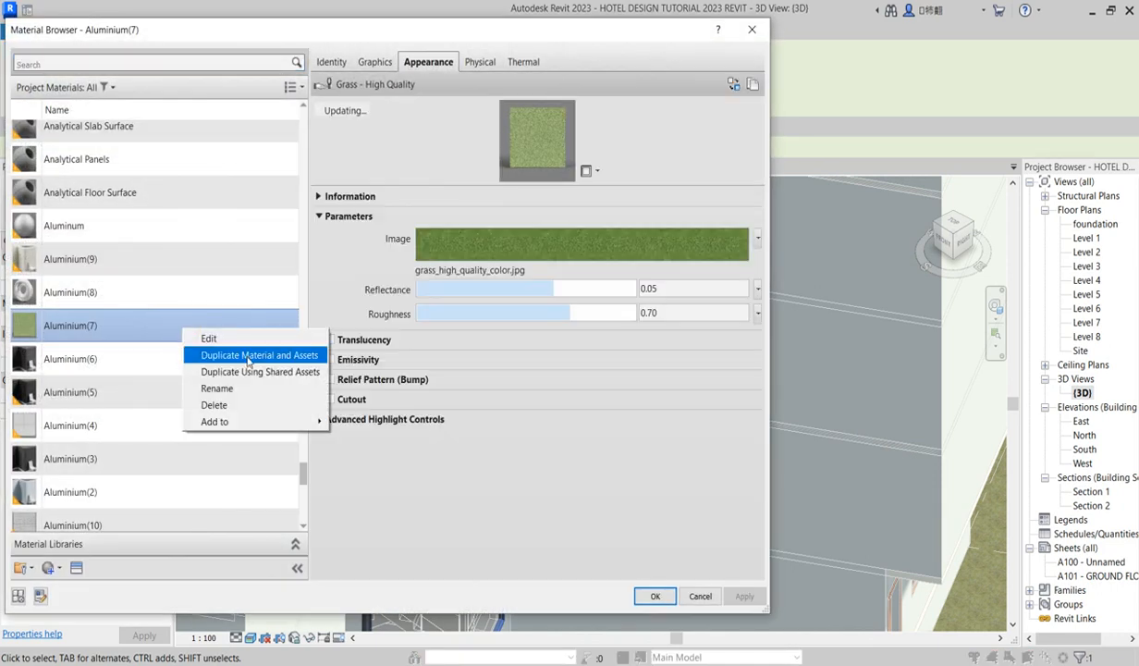
{"action": "left_click", "coordinate": [101, 226]}
{"action": "right_click", "coordinate": [103, 228]}
{"action": "left_click", "coordinate": [183, 255]}
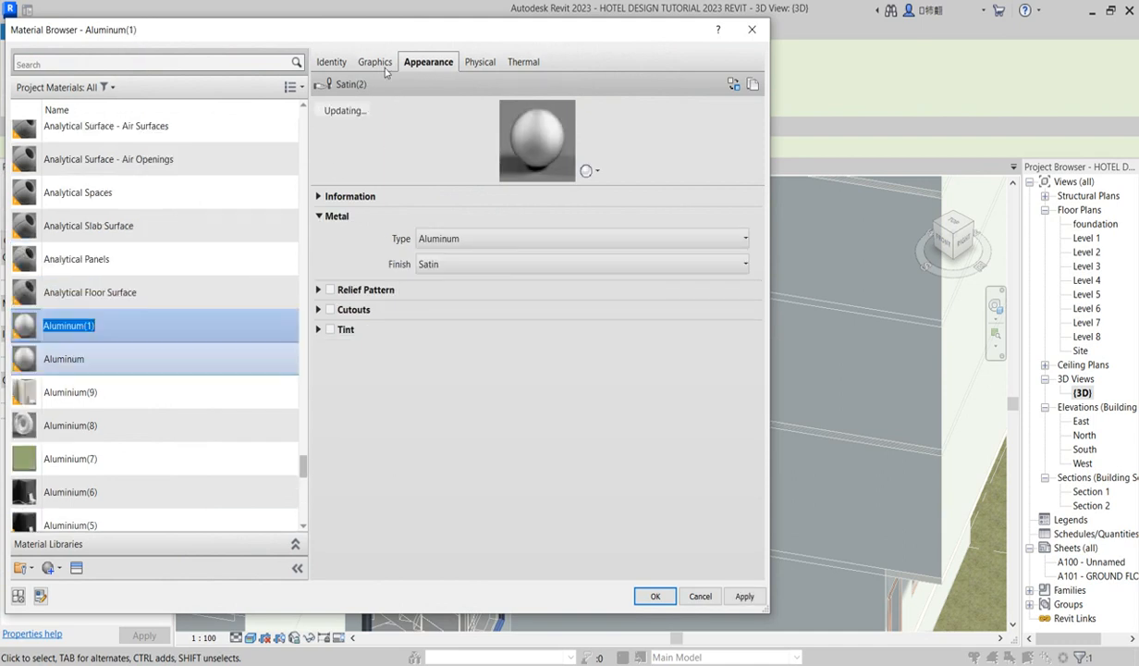
Replace the duplicated material's appearance with Chocolate wall paint from the Appearance Library, assign it to the frame and finish the in-place model.
{"action": "left_click", "coordinate": [753, 85]}
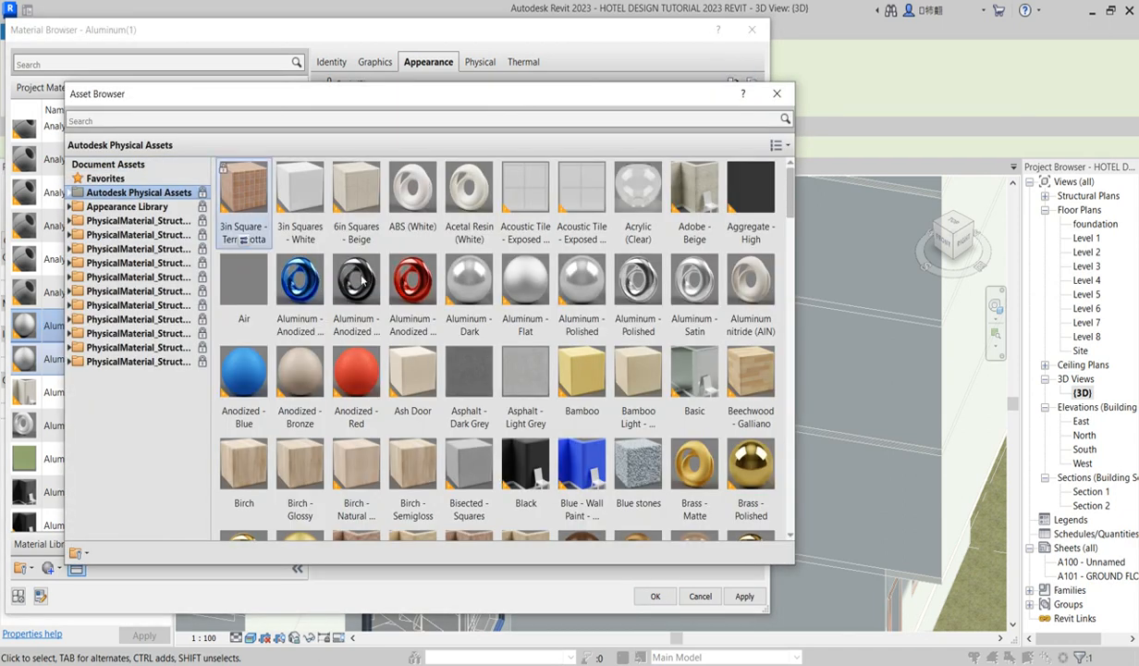
{"action": "left_click", "coordinate": [71, 206]}
{"action": "scroll", "coordinate": [111, 351], "scroll_direction": "down", "scroll_amount": 4}
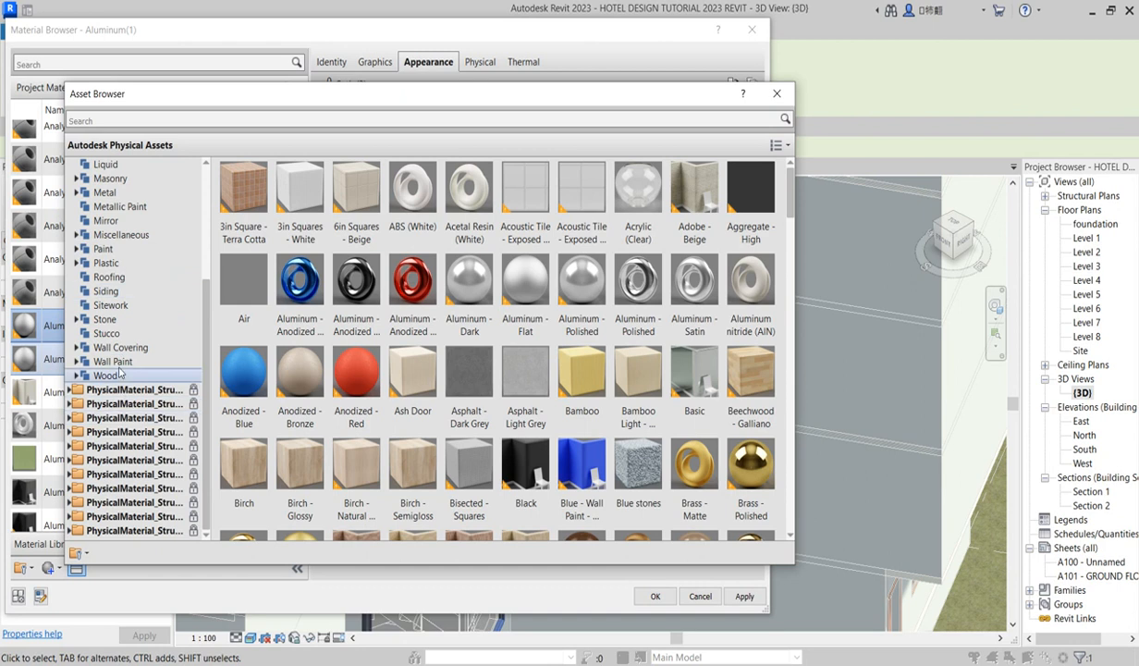
{"action": "left_click", "coordinate": [115, 362]}
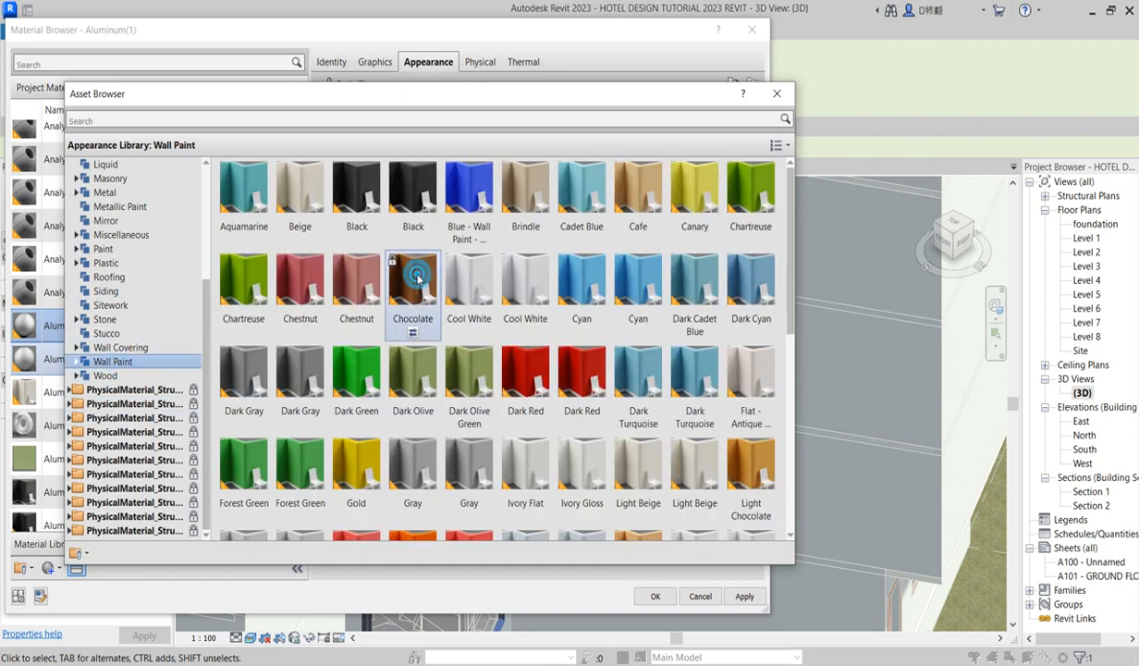
{"action": "left_click", "coordinate": [777, 94]}
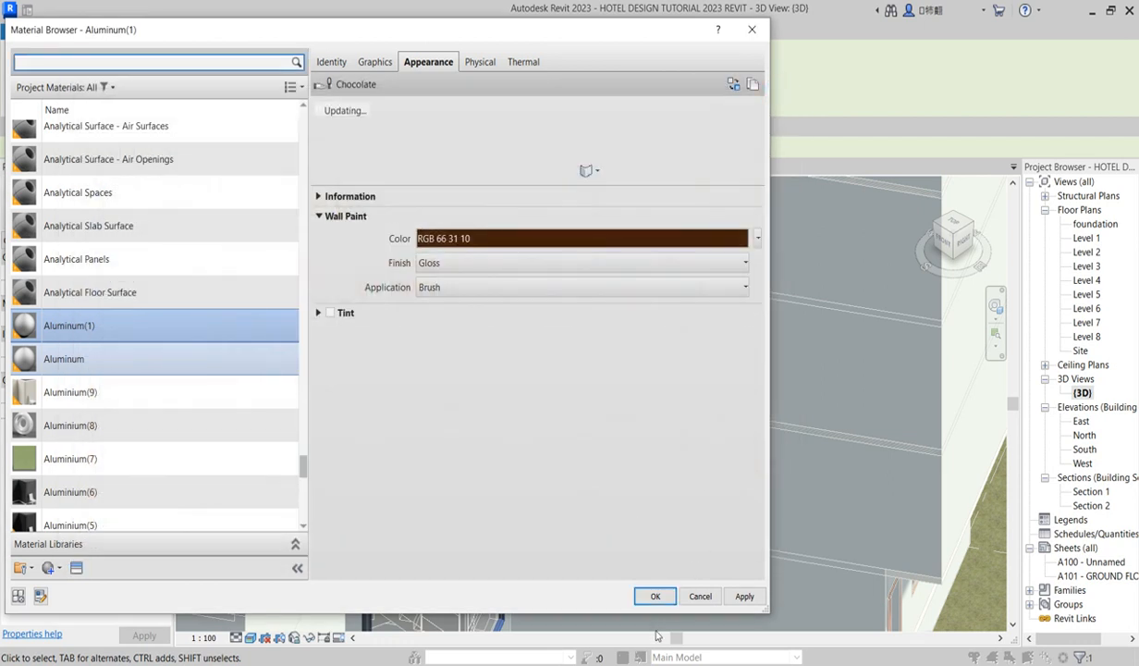
{"action": "left_click", "coordinate": [655, 596]}
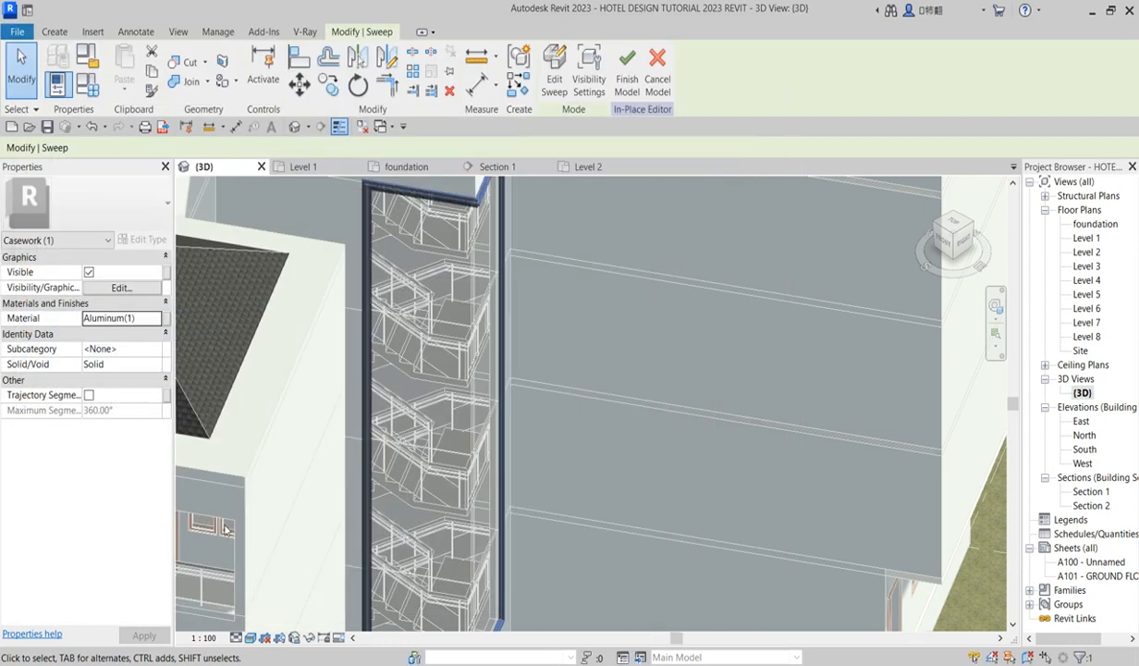
{"action": "left_click", "coordinate": [627, 76]}
Examine the framed stair opening, then view the hotel from the back and inspect the rear staircase's glazed opening.
{"action": "scroll", "coordinate": [586, 324], "scroll_direction": "down", "scroll_amount": 6}
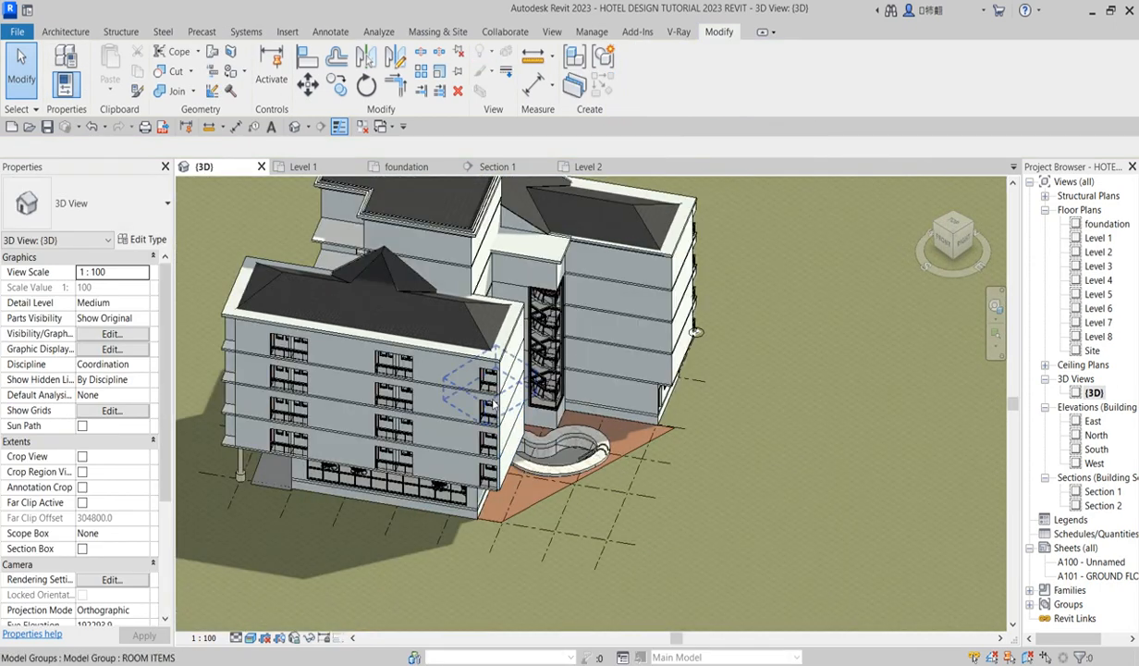
{"action": "scroll", "coordinate": [592, 361], "scroll_direction": "up", "scroll_amount": 4}
{"action": "scroll", "coordinate": [681, 471], "scroll_direction": "down", "scroll_amount": 5}
{"action": "scroll", "coordinate": [638, 347], "scroll_direction": "up", "scroll_amount": 3}
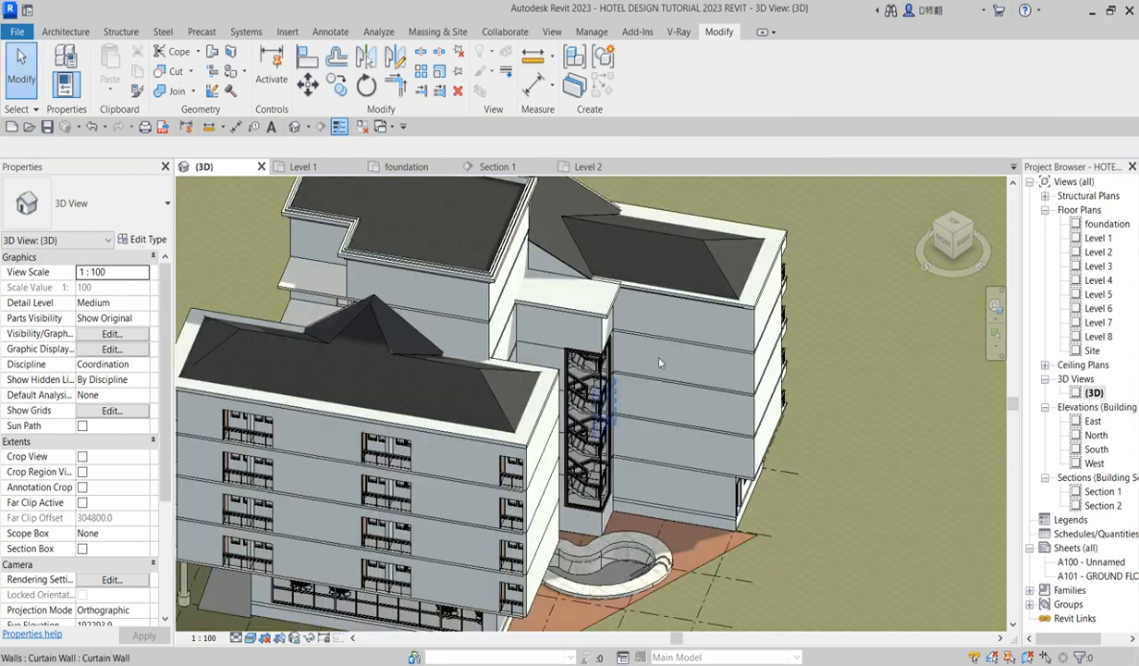
{"action": "left_click", "coordinate": [940, 234]}
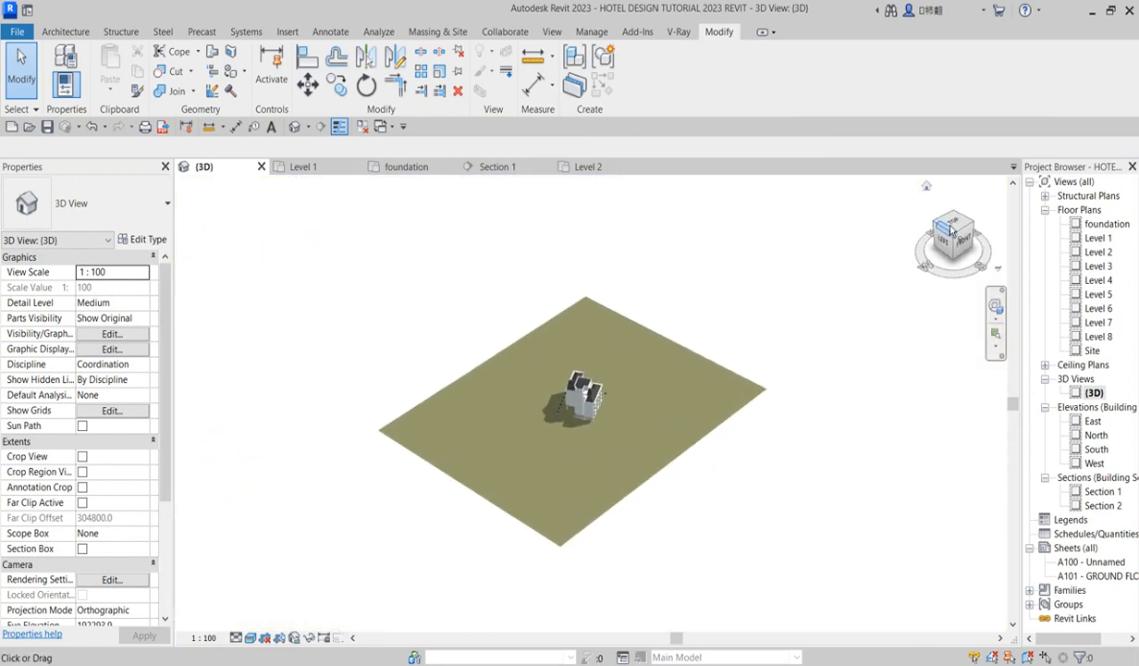
{"action": "left_click", "coordinate": [932, 223]}
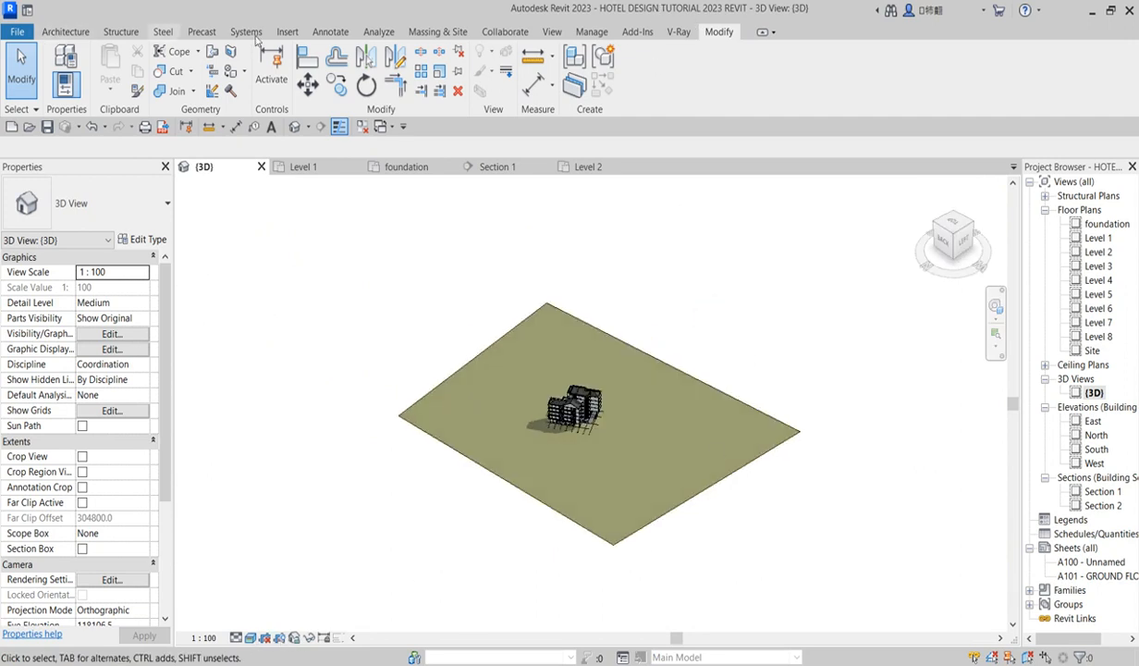
{"action": "left_click", "coordinate": [683, 34]}
{"action": "left_click", "coordinate": [721, 29]}
{"action": "left_click", "coordinate": [446, 499]}
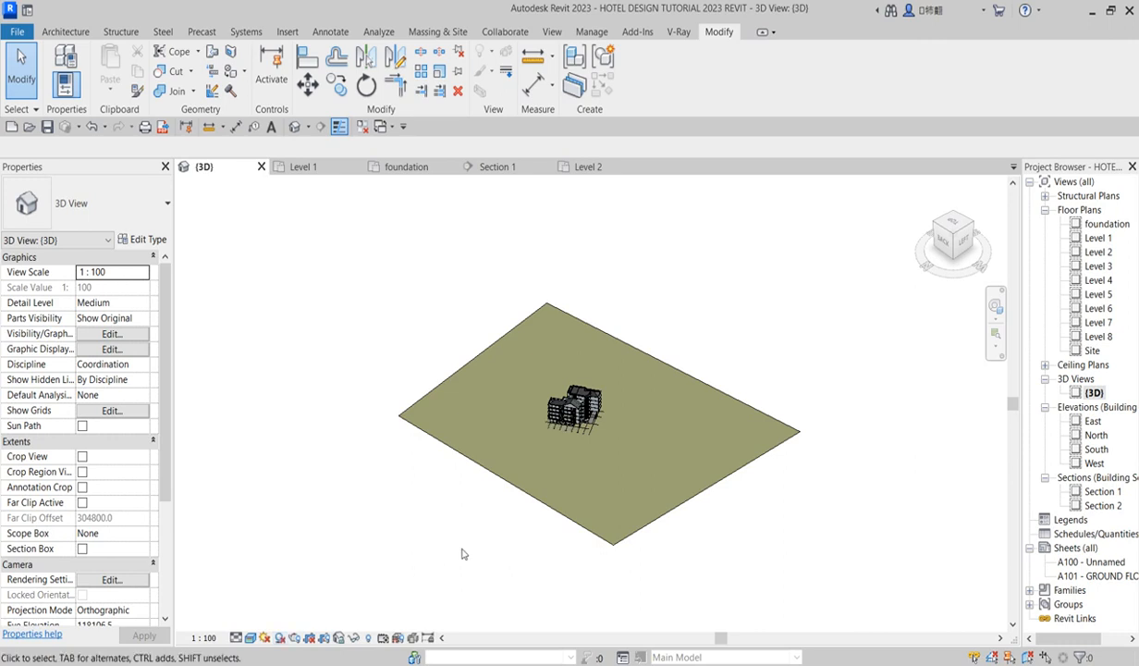
{"action": "scroll", "coordinate": [581, 471], "scroll_direction": "up", "scroll_amount": 5}
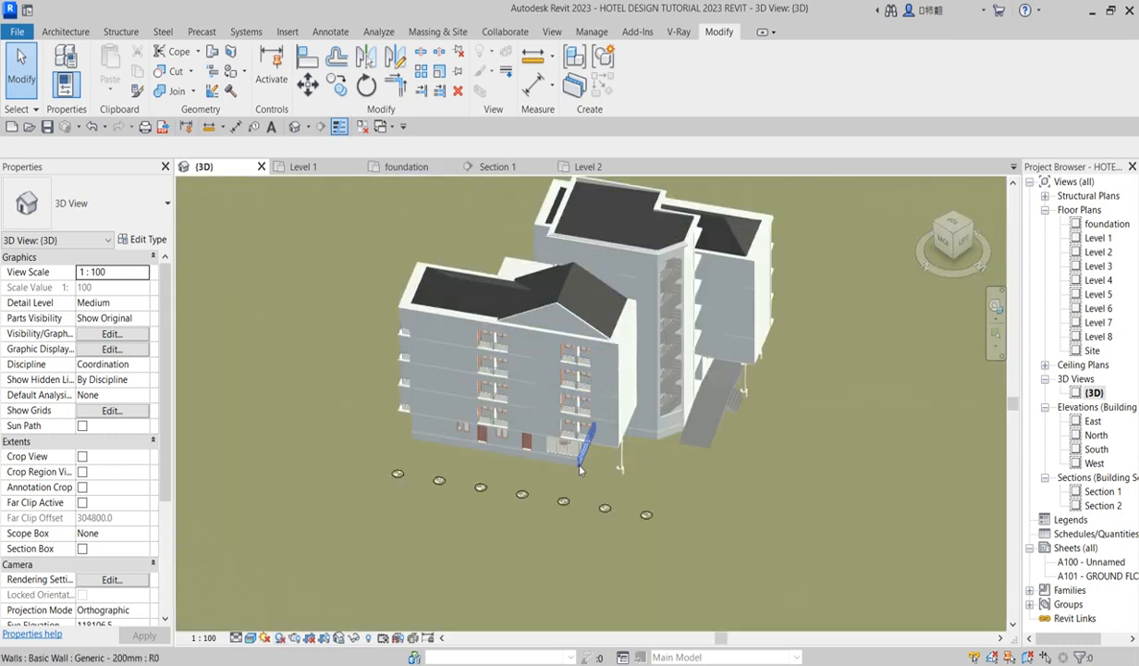
{"action": "scroll", "coordinate": [581, 470], "scroll_direction": "up", "scroll_amount": 5}
{"action": "scroll", "coordinate": [631, 471], "scroll_direction": "down", "scroll_amount": 4}
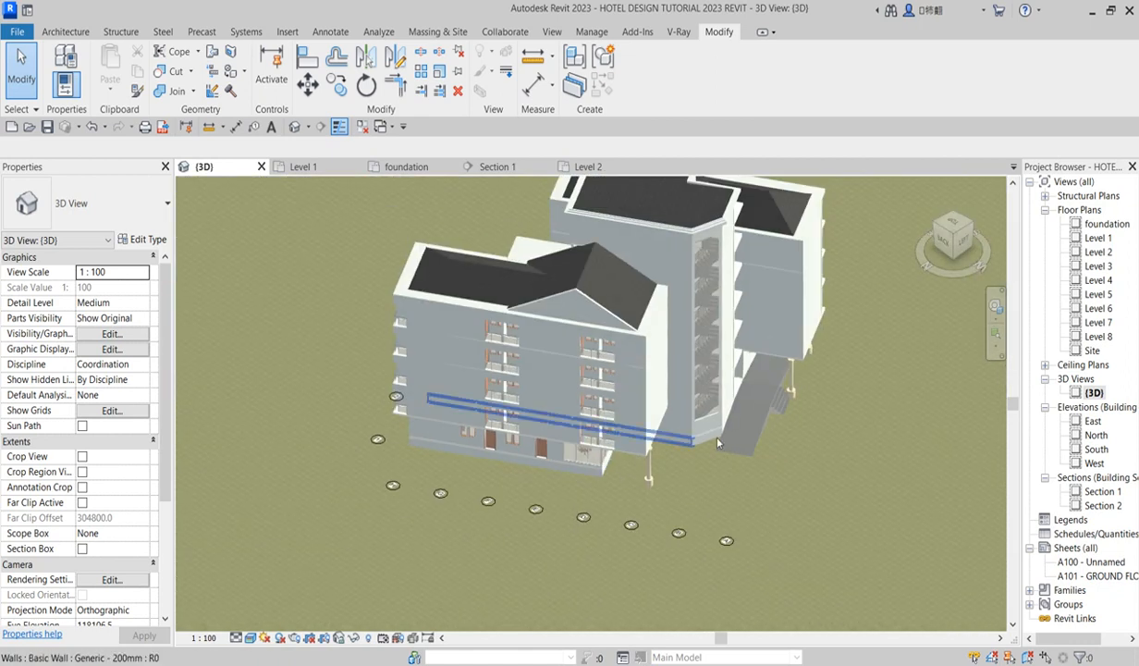
{"action": "scroll", "coordinate": [730, 426], "scroll_direction": "up", "scroll_amount": 3}
{"action": "scroll", "coordinate": [663, 409], "scroll_direction": "down", "scroll_amount": 3}
{"action": "scroll", "coordinate": [678, 268], "scroll_direction": "up", "scroll_amount": 5}
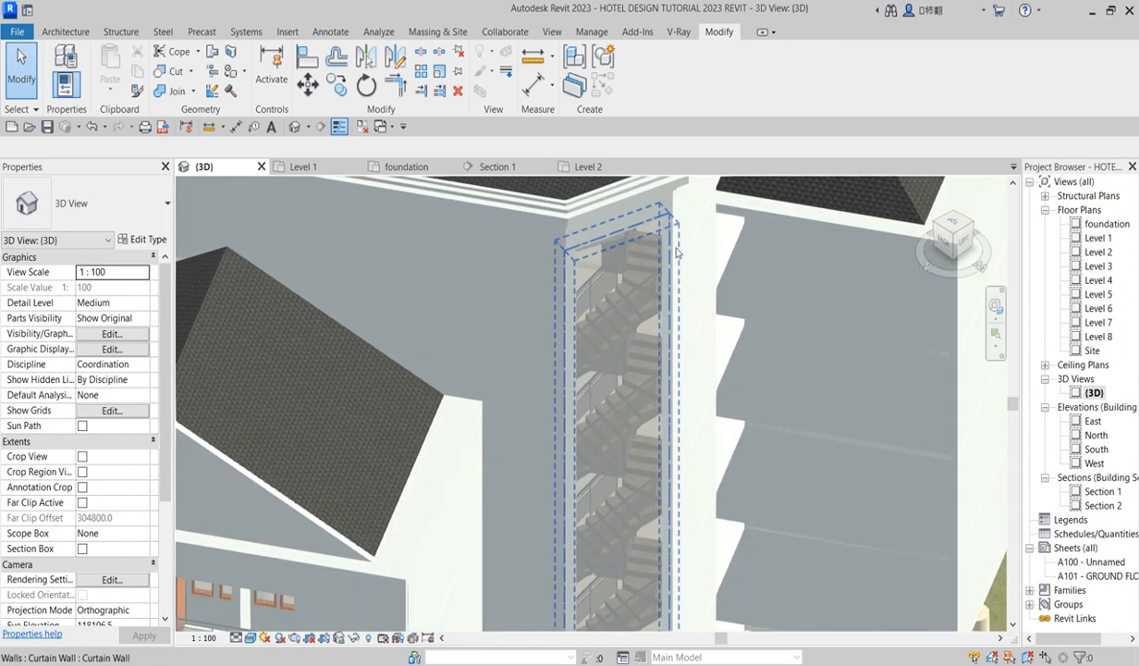
Create an in-place component in the Casework category and name it "coping 2".
{"action": "left_click", "coordinate": [65, 33]}
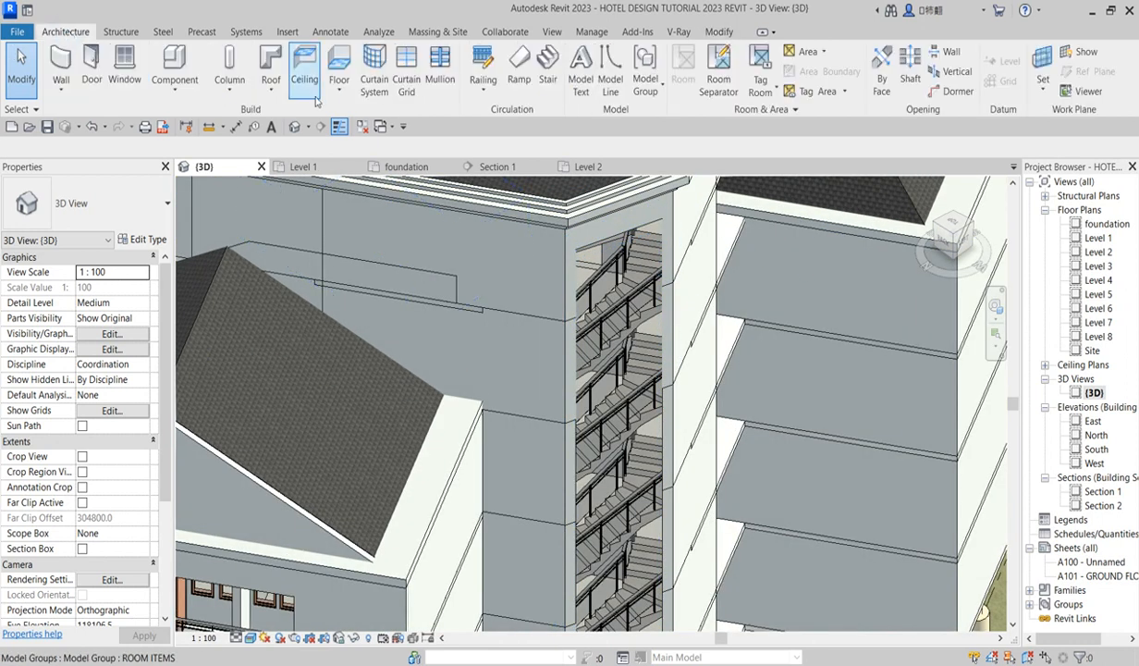
{"action": "left_click", "coordinate": [174, 66]}
{"action": "left_click", "coordinate": [671, 78]}
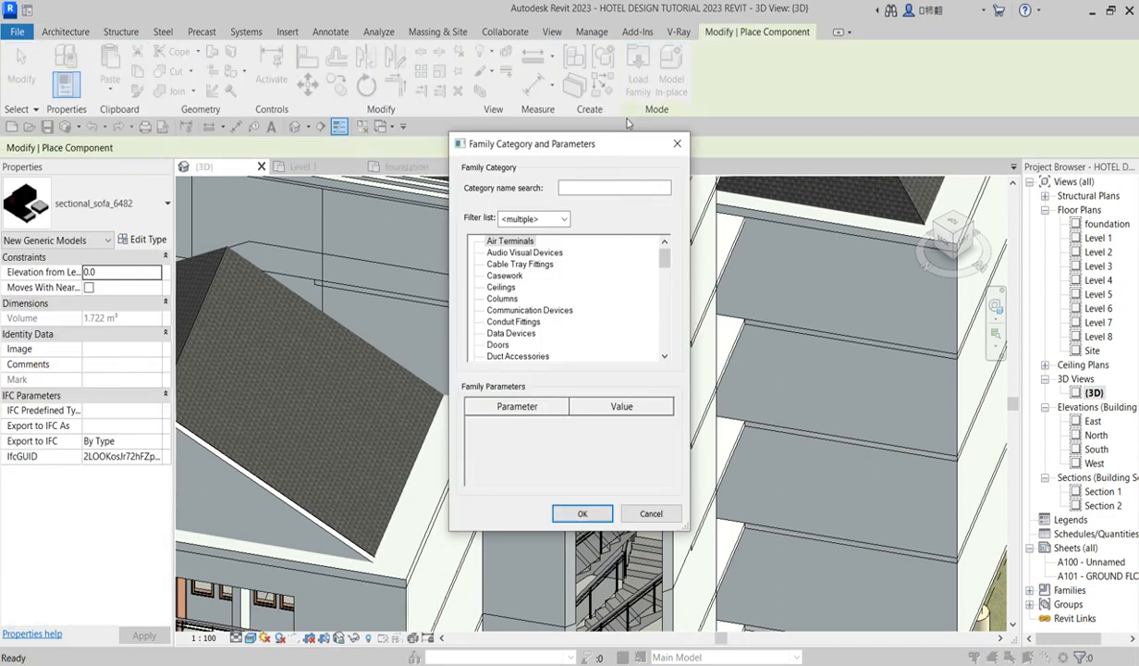
{"action": "left_click", "coordinate": [507, 275]}
{"action": "left_click", "coordinate": [588, 511]}
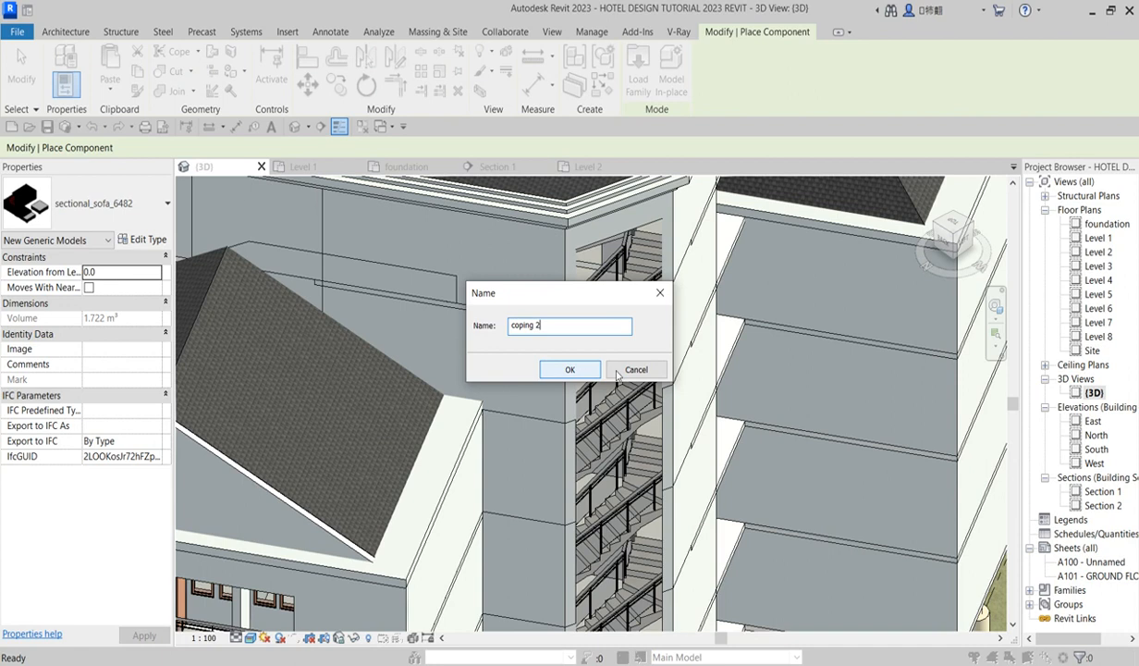
{"action": "left_click", "coordinate": [573, 371]}
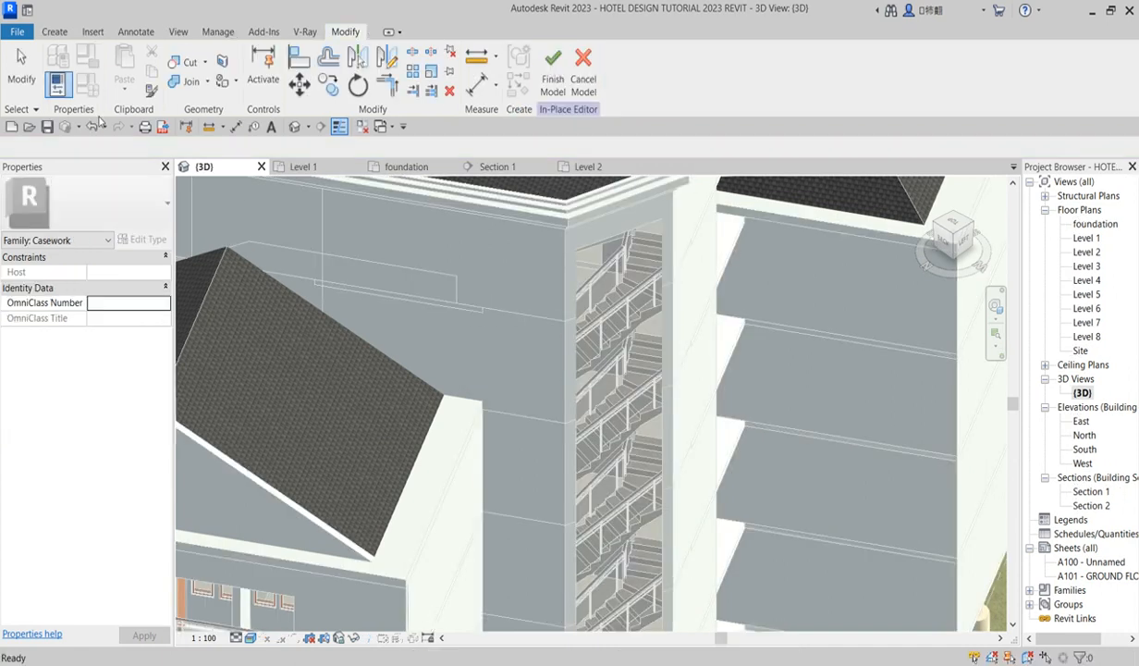
Start a sweep with a picked path, picking the rear stair opening's top edge and the vertical wall edge on its right side.
{"action": "left_click", "coordinate": [55, 32]}
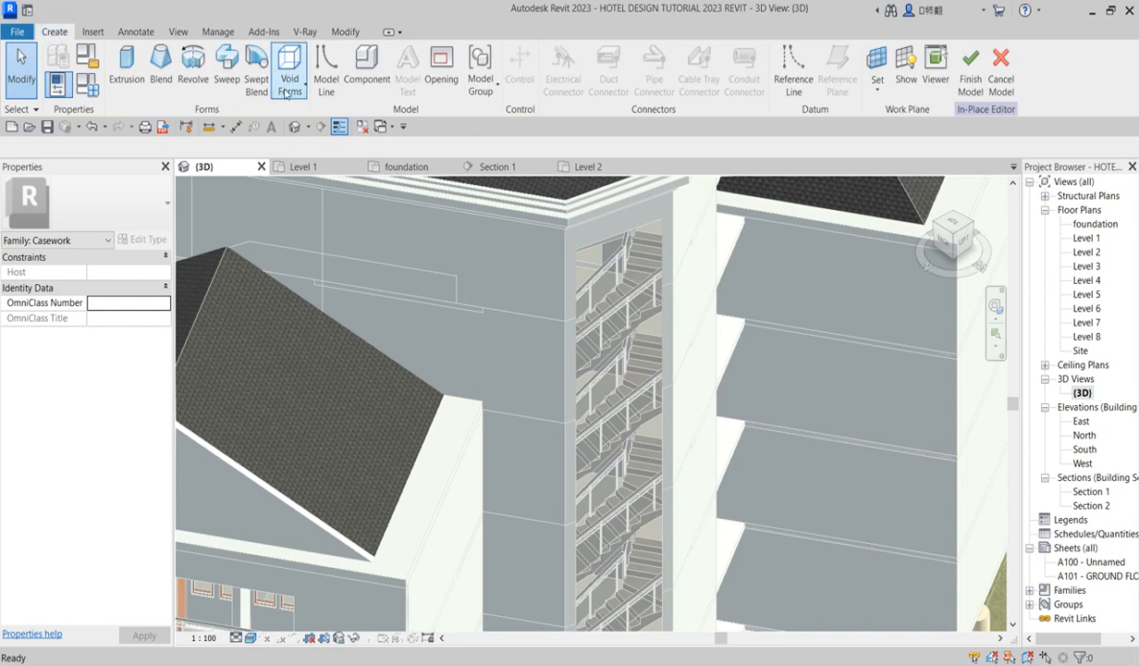
{"action": "left_click", "coordinate": [226, 74]}
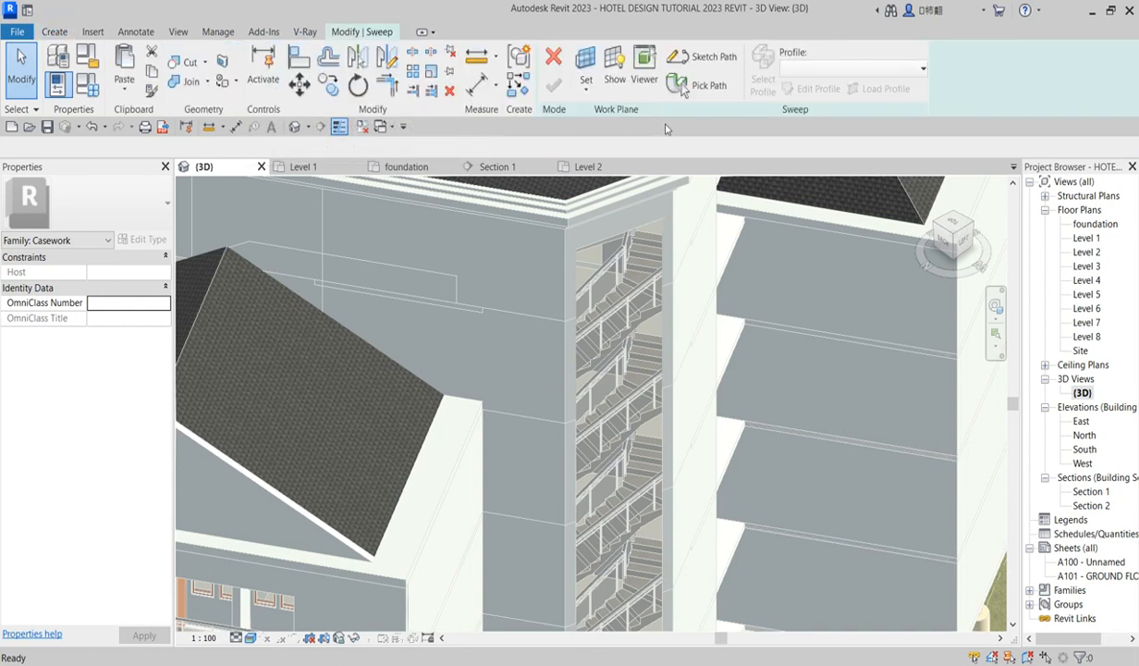
{"action": "left_click", "coordinate": [689, 85]}
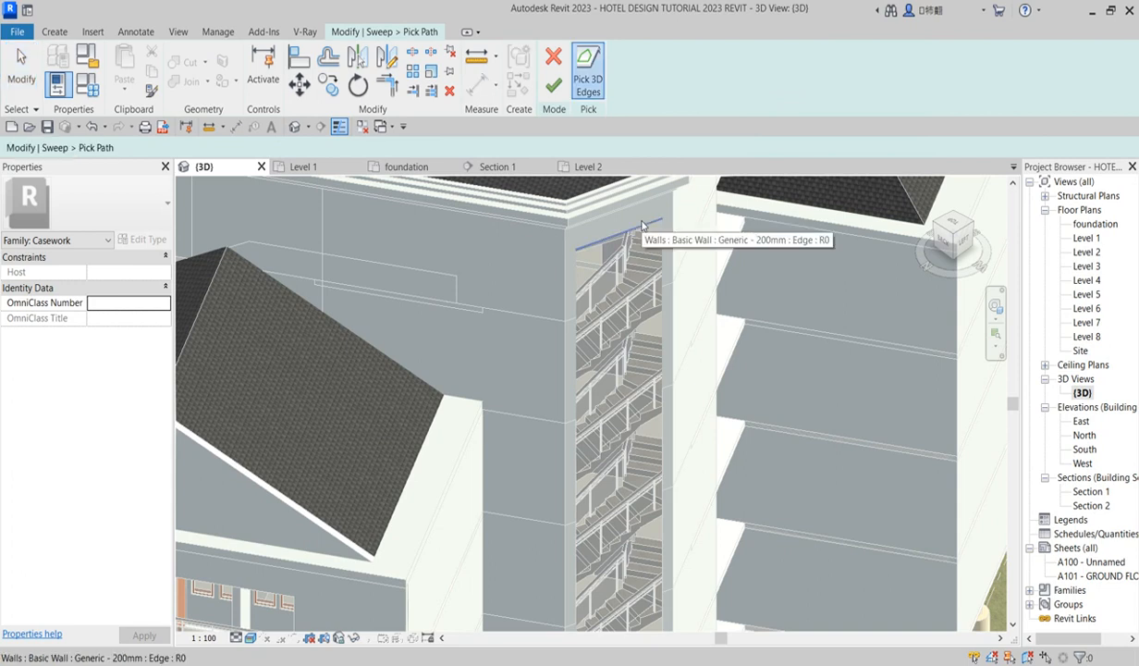
{"action": "scroll", "coordinate": [639, 225], "scroll_direction": "up", "scroll_amount": 4}
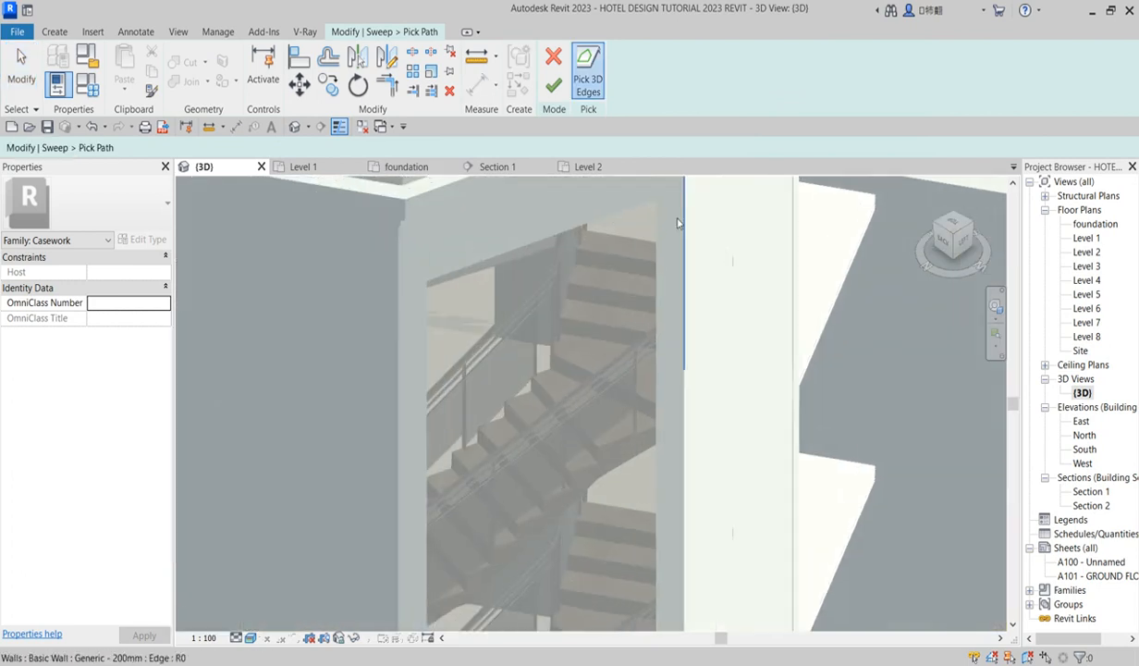
{"action": "scroll", "coordinate": [494, 296], "scroll_direction": "up", "scroll_amount": 2}
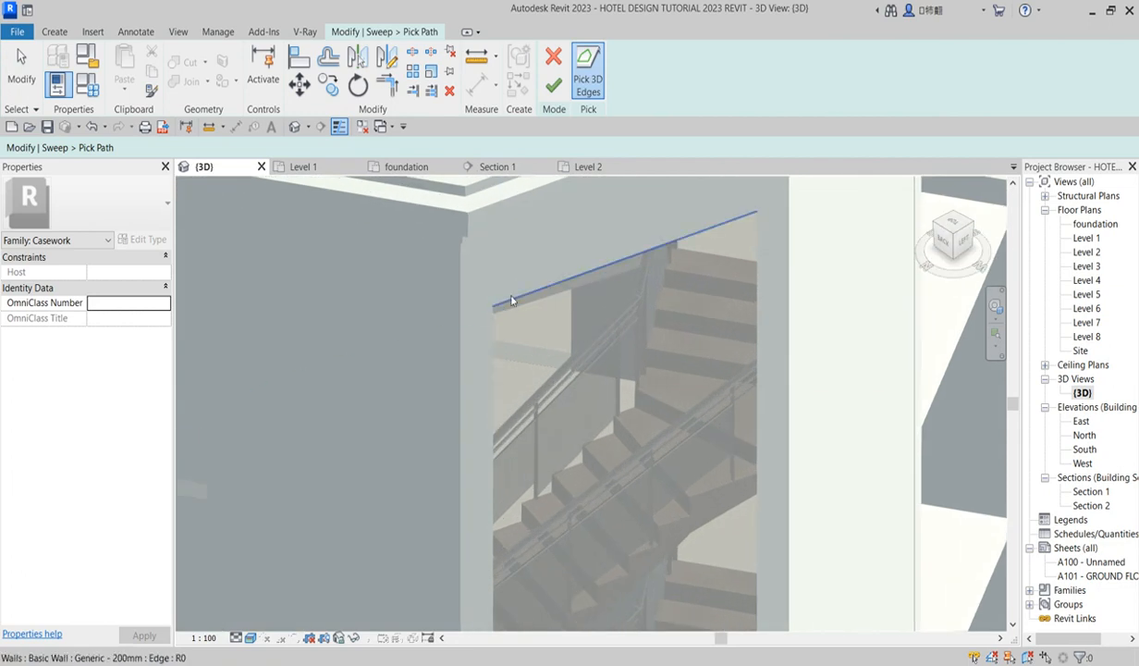
{"action": "scroll", "coordinate": [731, 298], "scroll_direction": "down", "scroll_amount": 6}
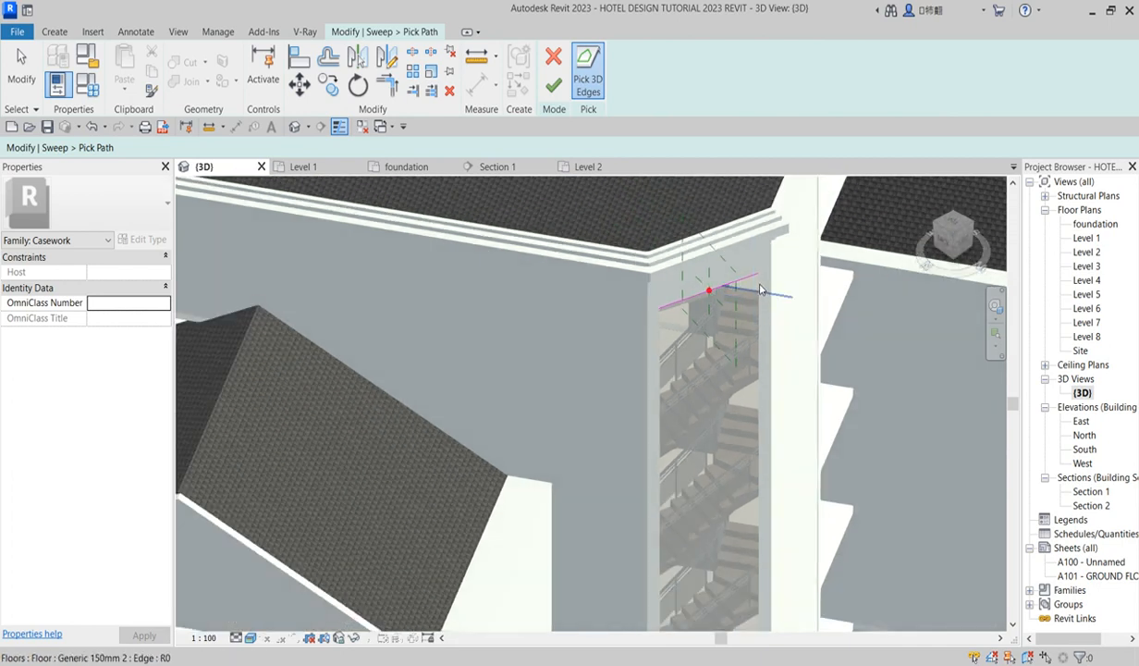
{"action": "scroll", "coordinate": [767, 287], "scroll_direction": "up", "scroll_amount": 2}
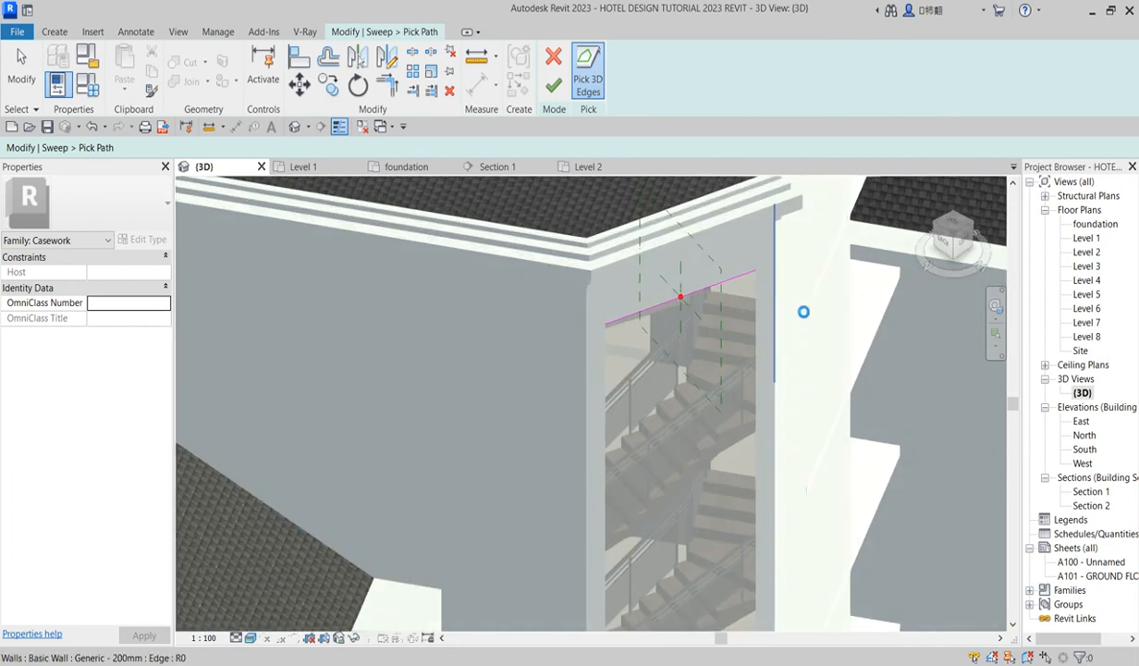
Trim the top path line and the right vertical path line into a corner.
{"action": "scroll", "coordinate": [794, 307], "scroll_direction": "up", "scroll_amount": 2}
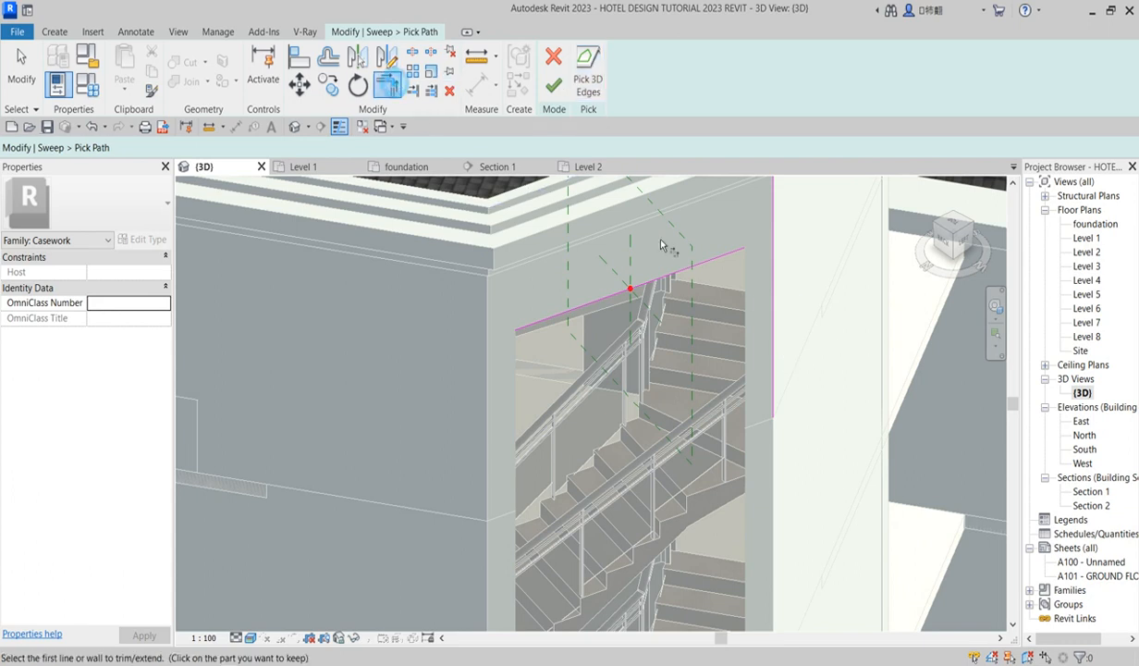
{"action": "left_click", "coordinate": [709, 262]}
{"action": "left_click", "coordinate": [774, 293]}
Add the wall edge left of the stair opening to the sweep path and trim it to a corner with the top line.
{"action": "scroll", "coordinate": [660, 305], "scroll_direction": "down", "scroll_amount": 3}
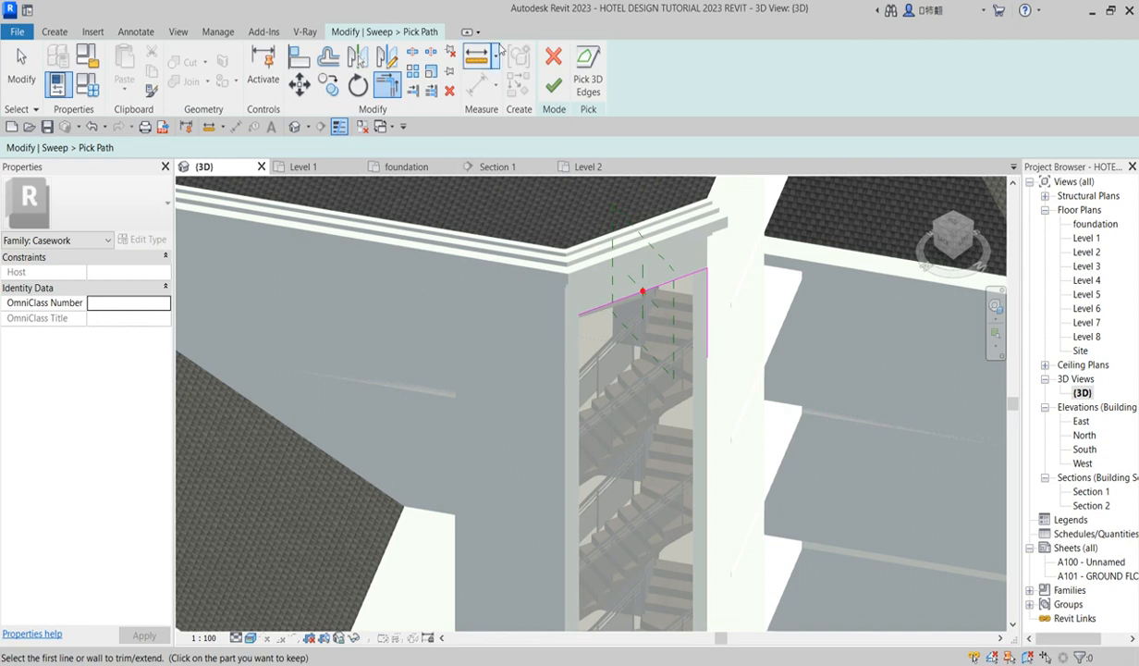
{"action": "left_click", "coordinate": [588, 72]}
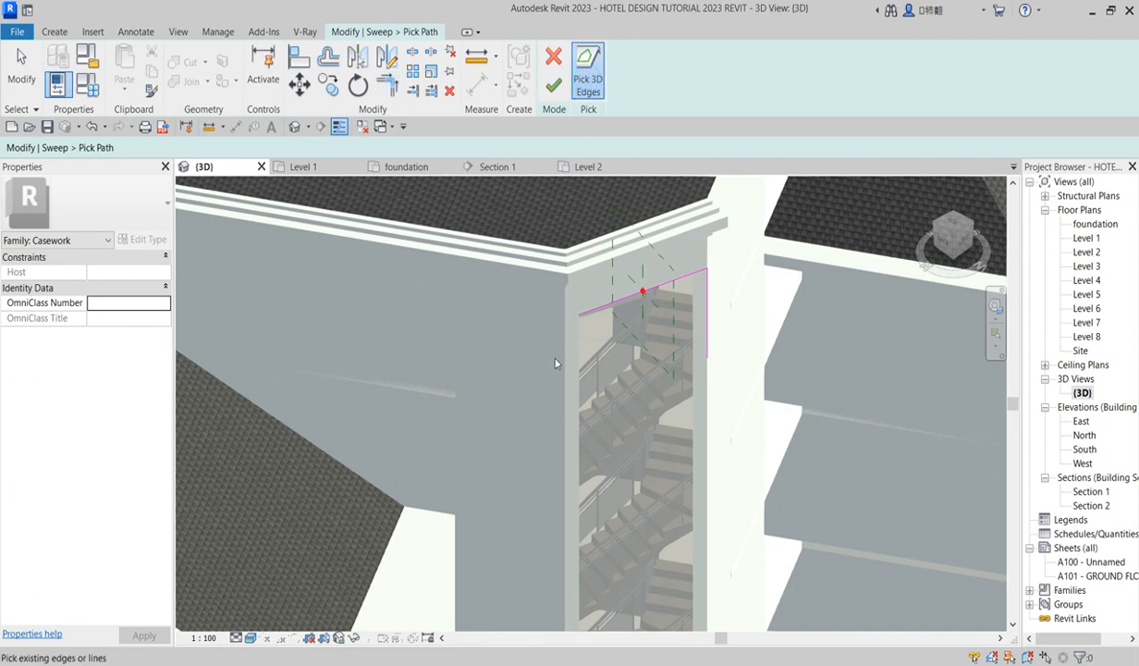
{"action": "scroll", "coordinate": [569, 358], "scroll_direction": "up", "scroll_amount": 5}
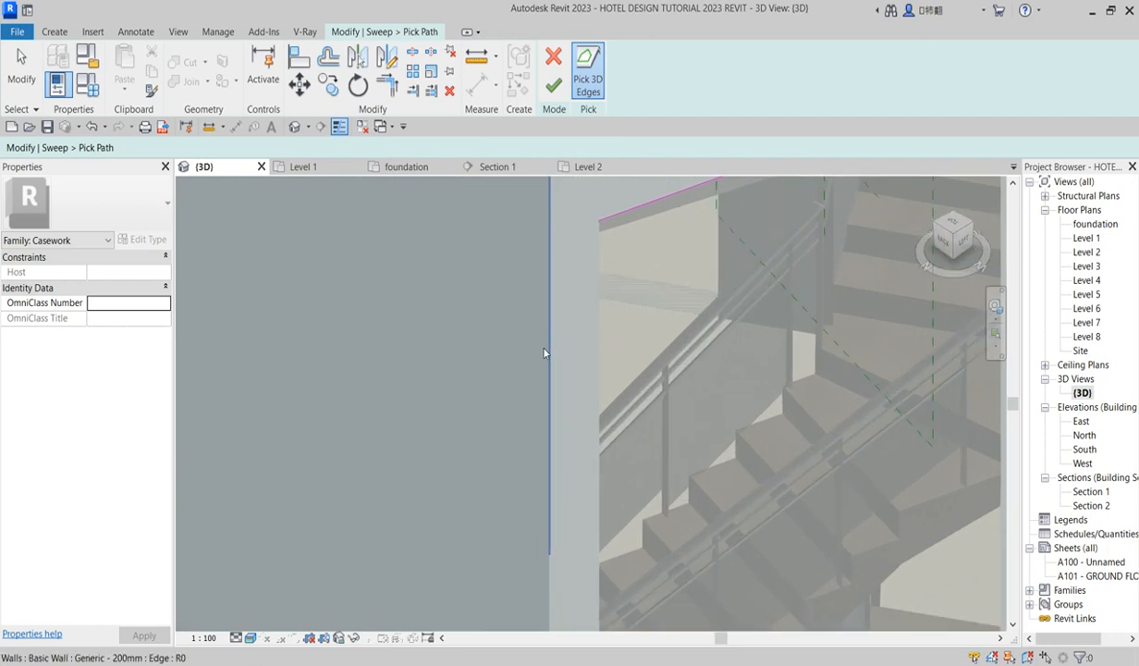
{"action": "scroll", "coordinate": [542, 353], "scroll_direction": "down", "scroll_amount": 3}
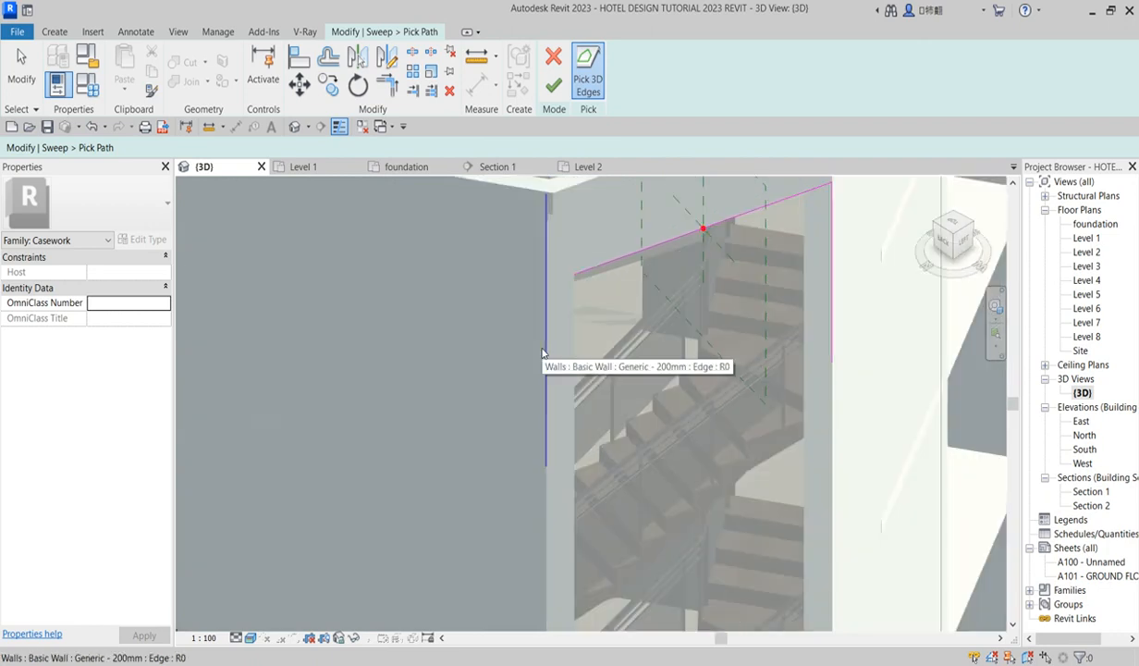
{"action": "left_click", "coordinate": [386, 86]}
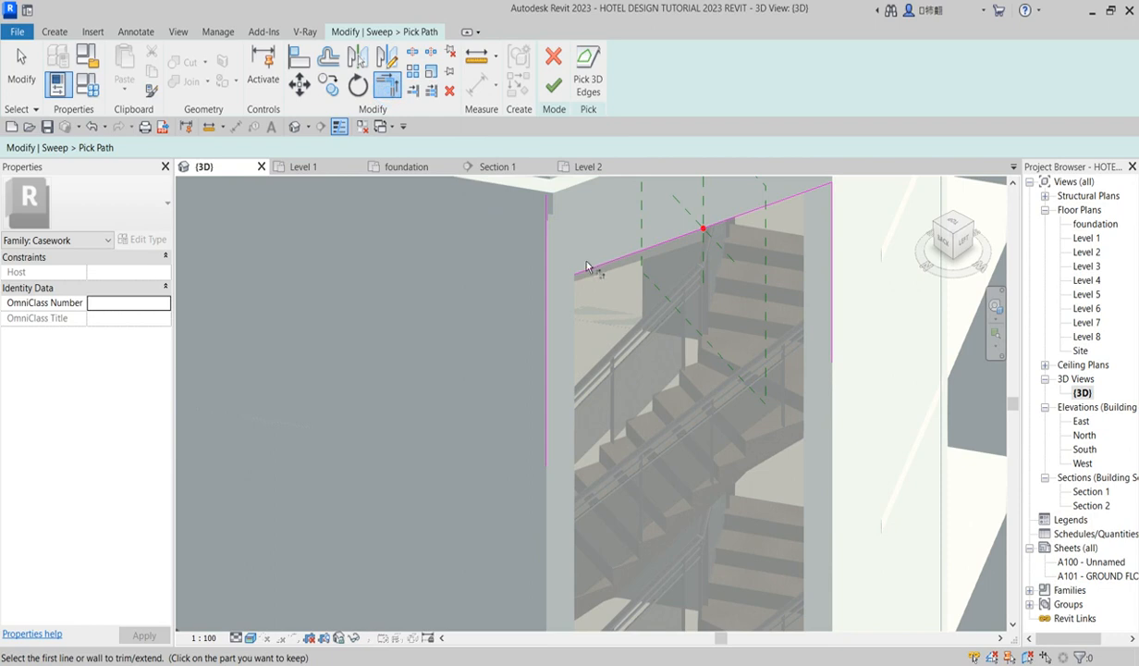
{"action": "left_click", "coordinate": [545, 333]}
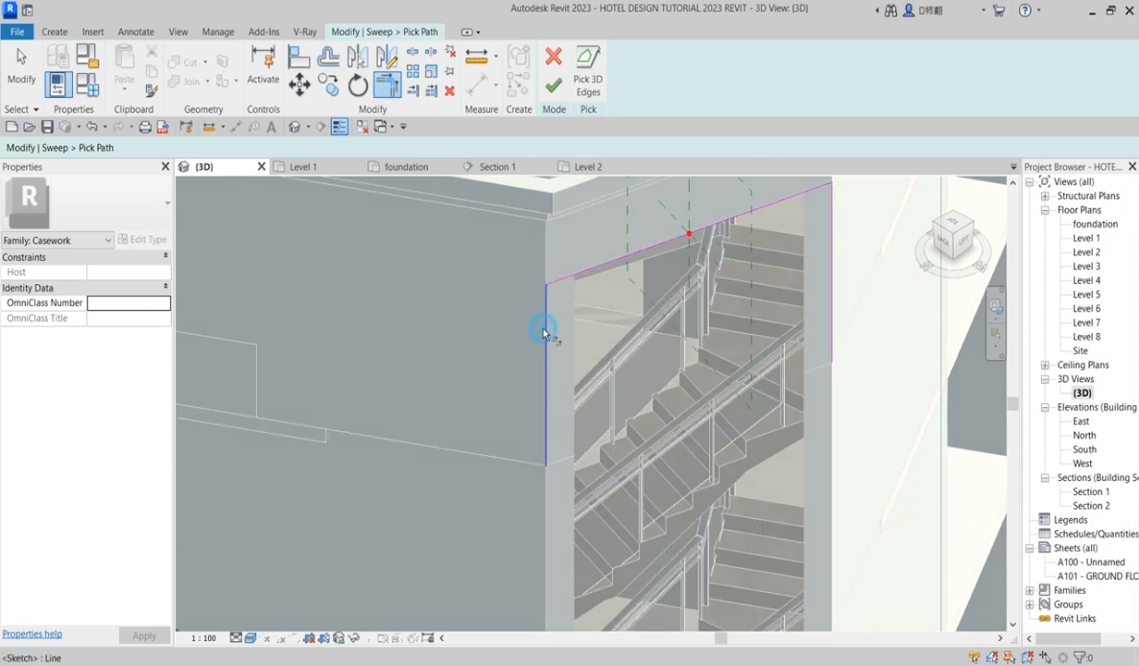
Add the stair opening's bottom edge to the path, trim it with both vertical lines to close the loop and finish the path.
{"action": "scroll", "coordinate": [544, 333], "scroll_direction": "down", "scroll_amount": 2}
{"action": "scroll", "coordinate": [590, 254], "scroll_direction": "down", "scroll_amount": 2}
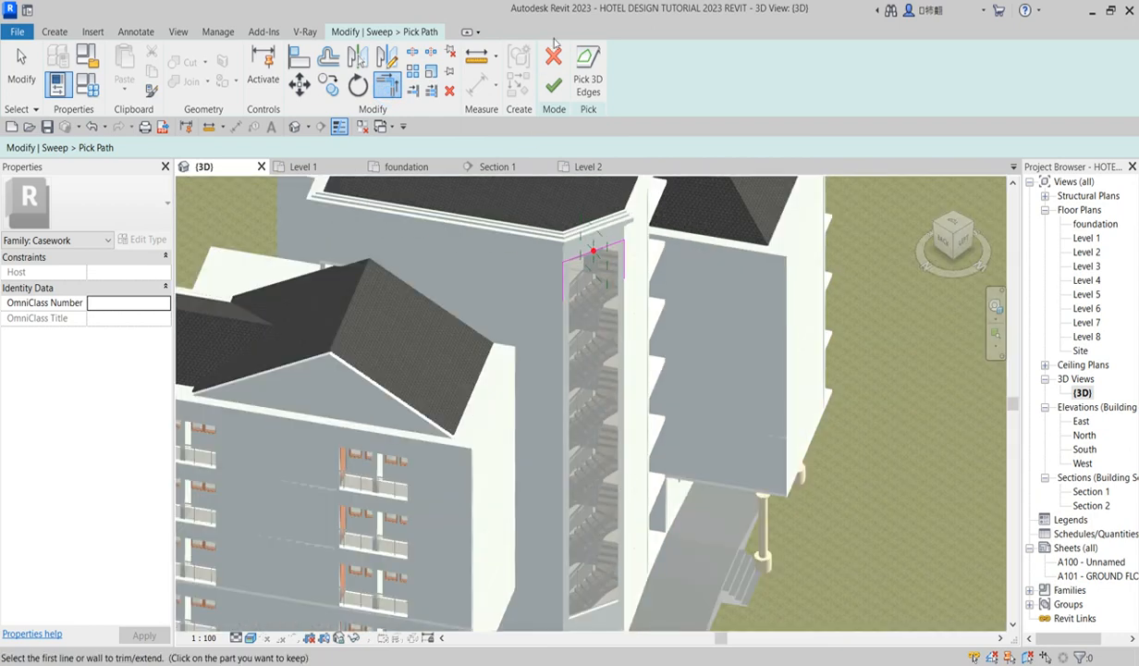
{"action": "left_click", "coordinate": [588, 69]}
{"action": "scroll", "coordinate": [600, 612], "scroll_direction": "up", "scroll_amount": 3}
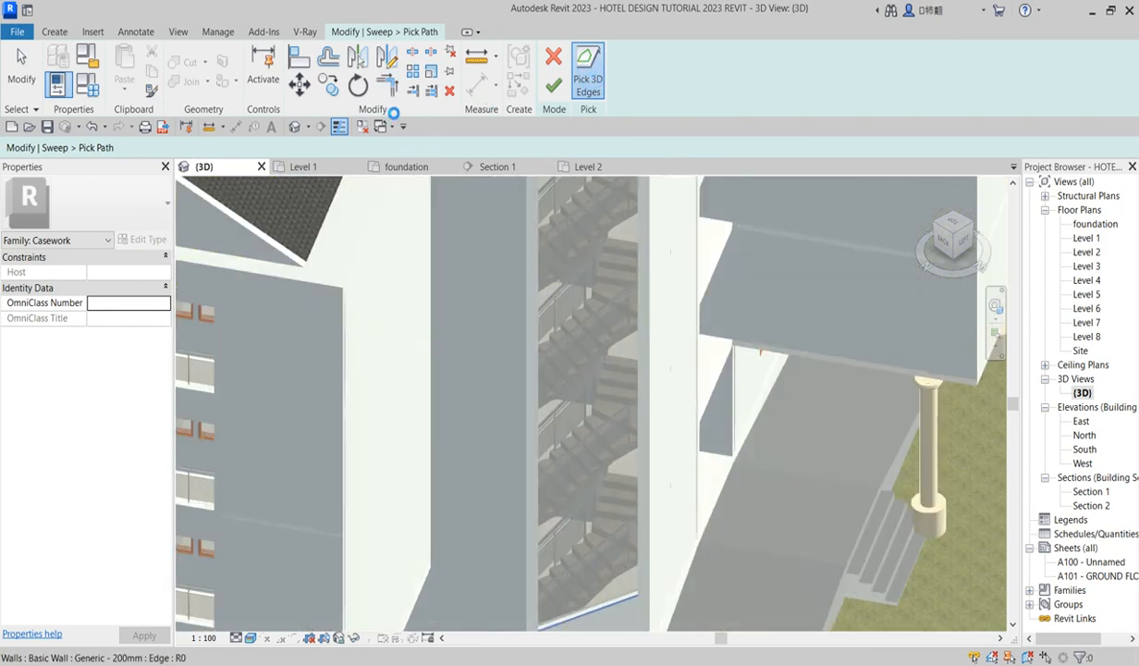
{"action": "left_click", "coordinate": [387, 83]}
{"action": "scroll", "coordinate": [504, 263], "scroll_direction": "down", "scroll_amount": 4}
{"action": "scroll", "coordinate": [521, 305], "scroll_direction": "down", "scroll_amount": 2}
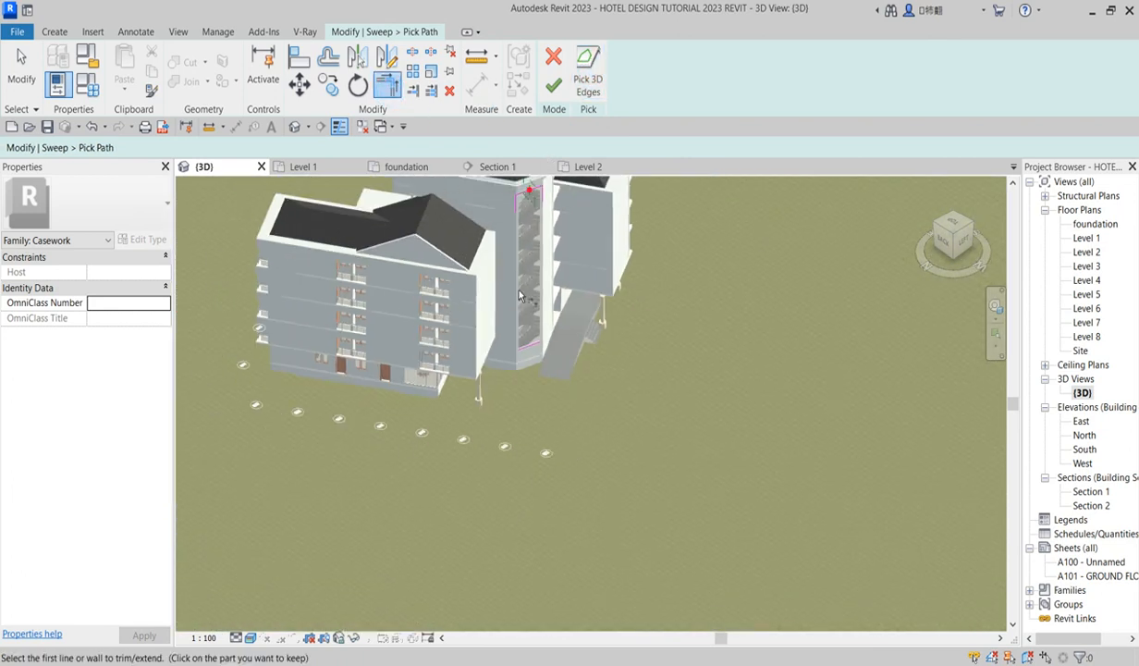
{"action": "left_click", "coordinate": [522, 349]}
{"action": "left_click", "coordinate": [532, 347]}
{"action": "left_click", "coordinate": [543, 196]}
{"action": "left_click", "coordinate": [554, 84]}
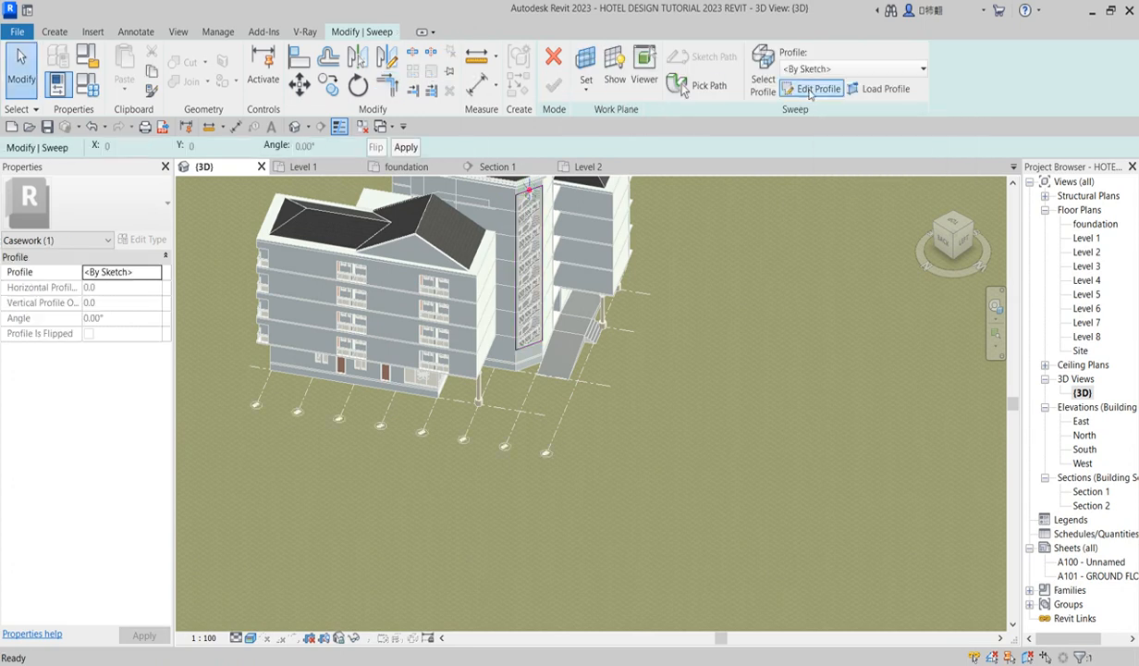
Edit the sweep profile and sketch a rectangle about 100 by 240 mm at the path's profile plane.
{"action": "left_click", "coordinate": [806, 90]}
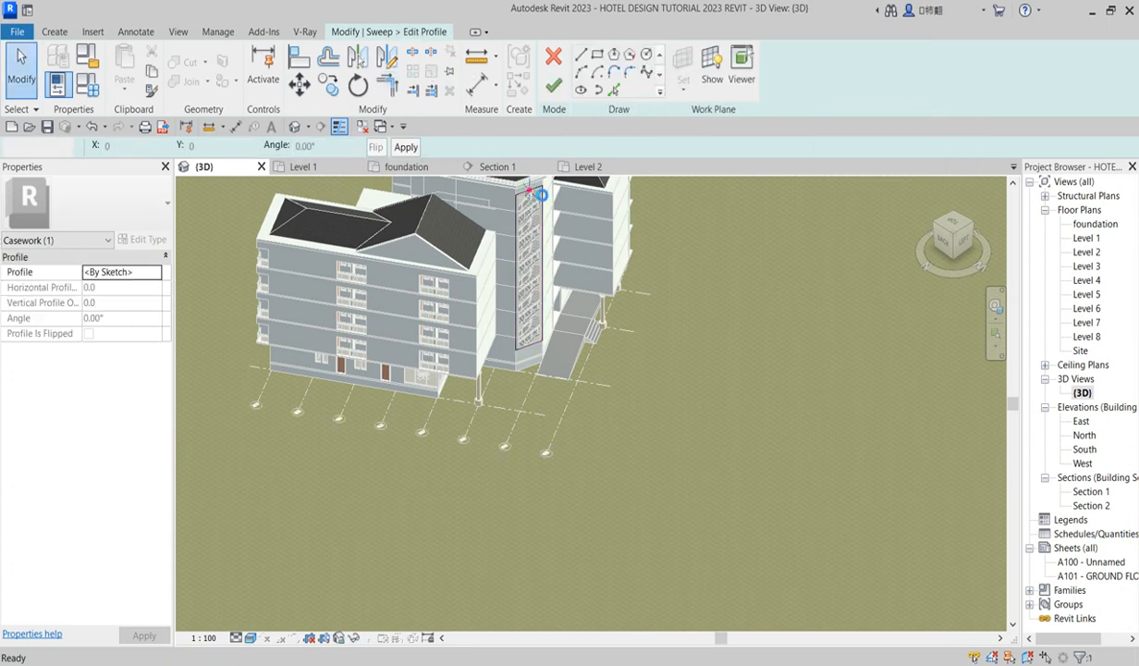
{"action": "scroll", "coordinate": [533, 189], "scroll_direction": "up", "scroll_amount": 3}
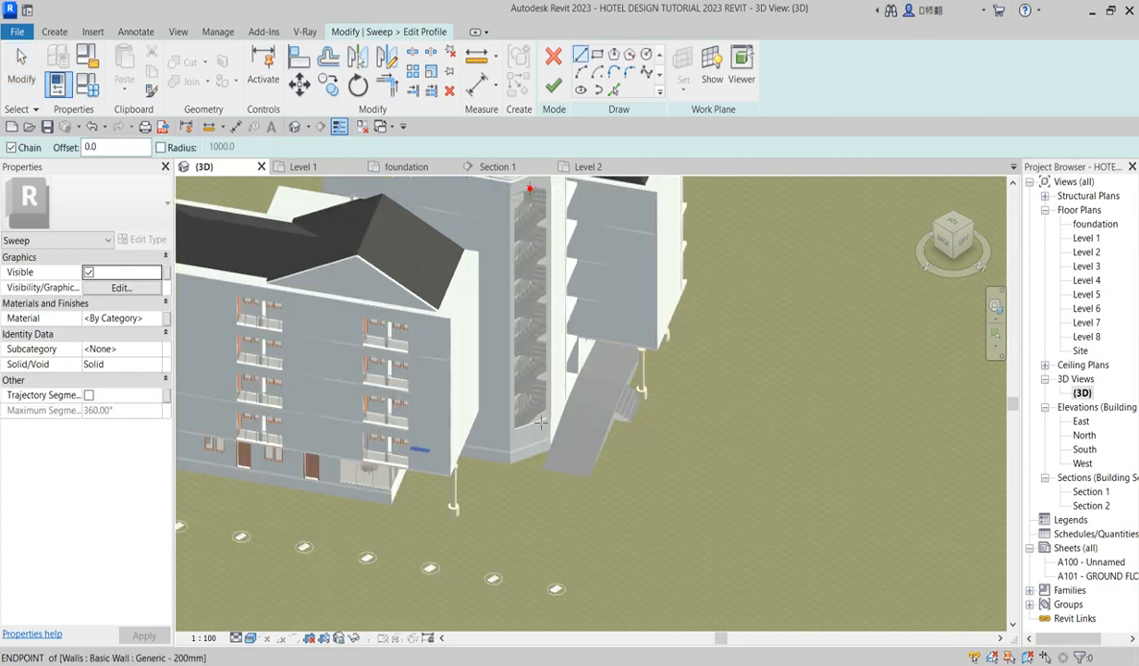
{"action": "scroll", "coordinate": [540, 398], "scroll_direction": "down", "scroll_amount": 4}
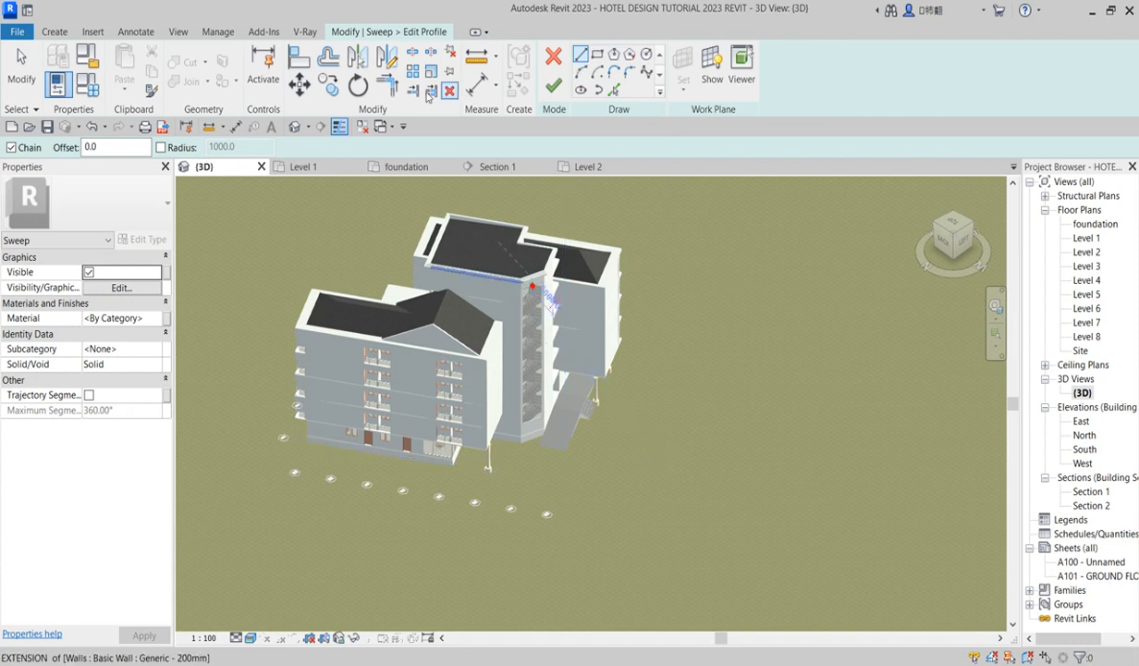
{"action": "left_click", "coordinate": [596, 54]}
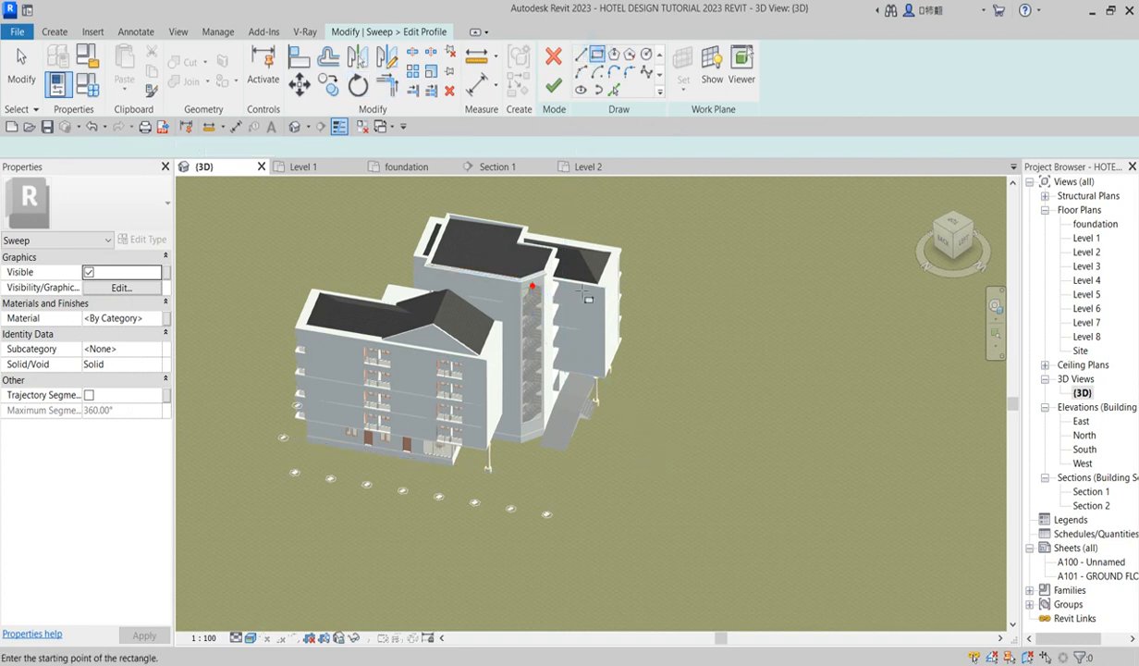
{"action": "scroll", "coordinate": [533, 288], "scroll_direction": "up", "scroll_amount": 8}
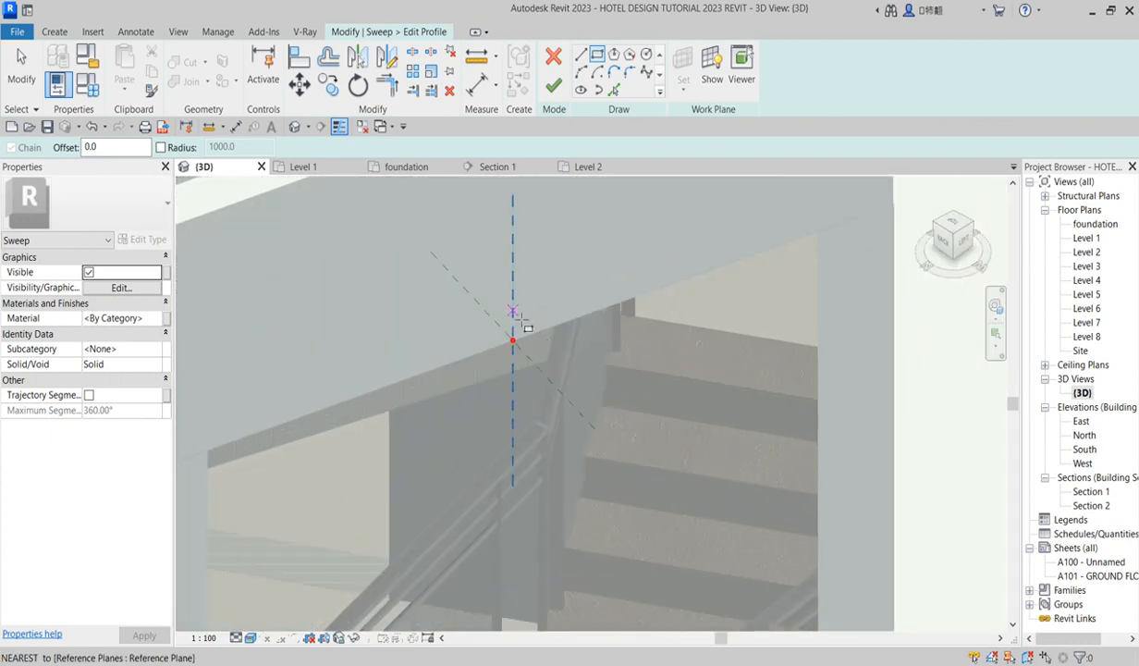
{"action": "left_click", "coordinate": [521, 326]}
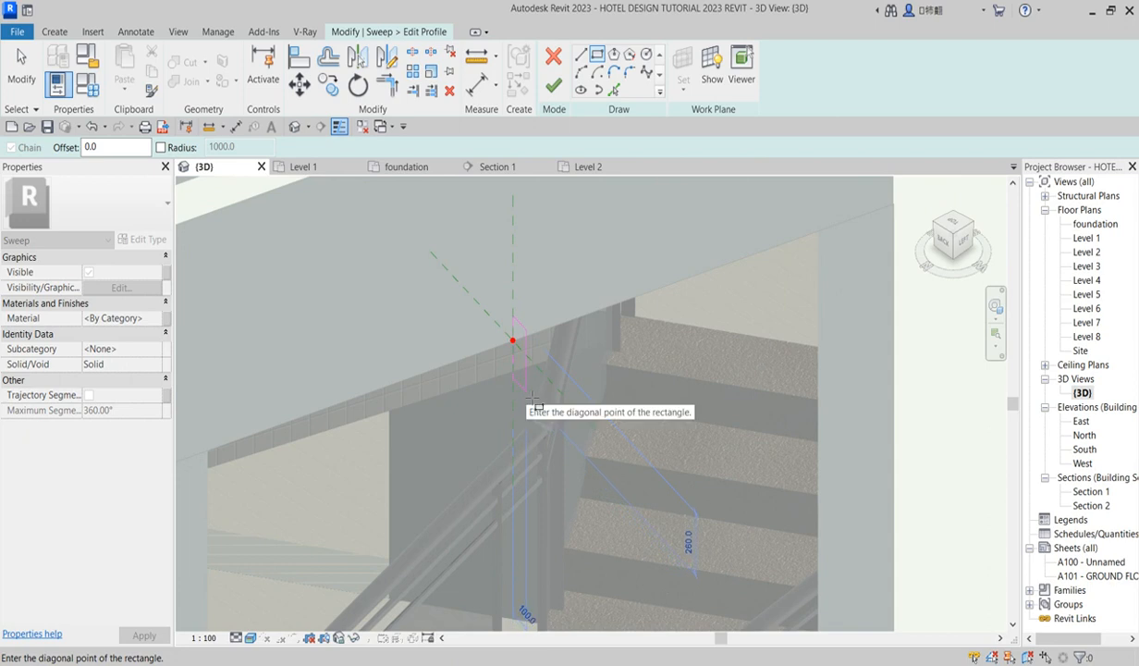
{"action": "left_click", "coordinate": [532, 394]}
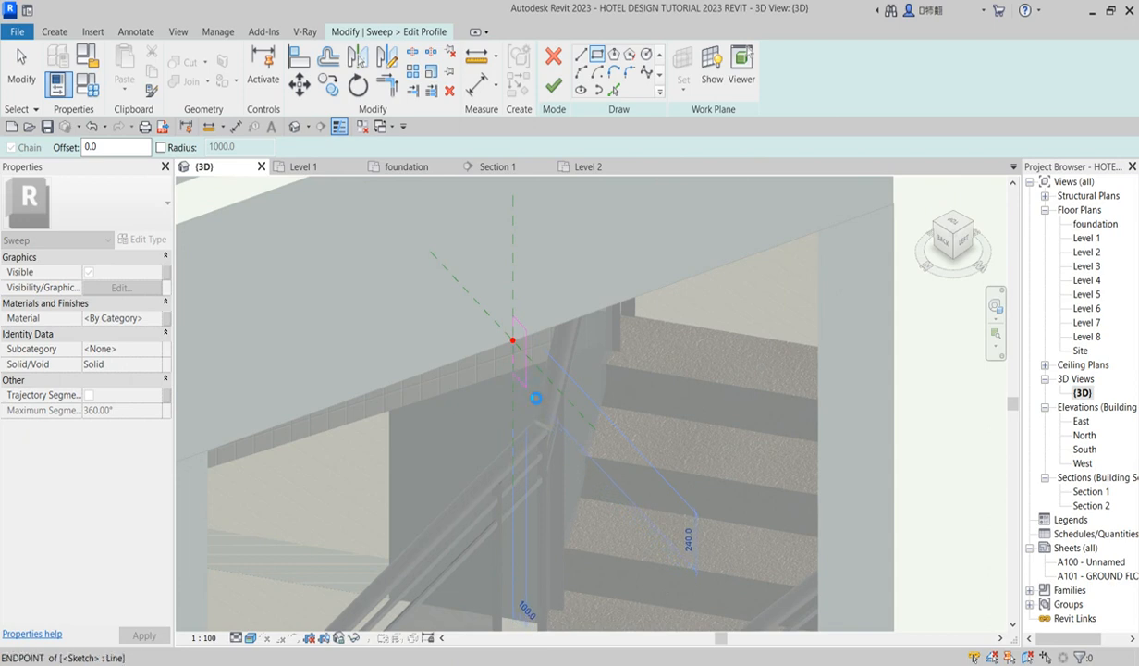
Draw an outward-bulging arc spanning about 100 mm along the profile rectangle's outer vertical side.
{"action": "middle_click_drag", "start_coordinate": [536, 397], "coordinate": [482, 424], "text": "shift"}
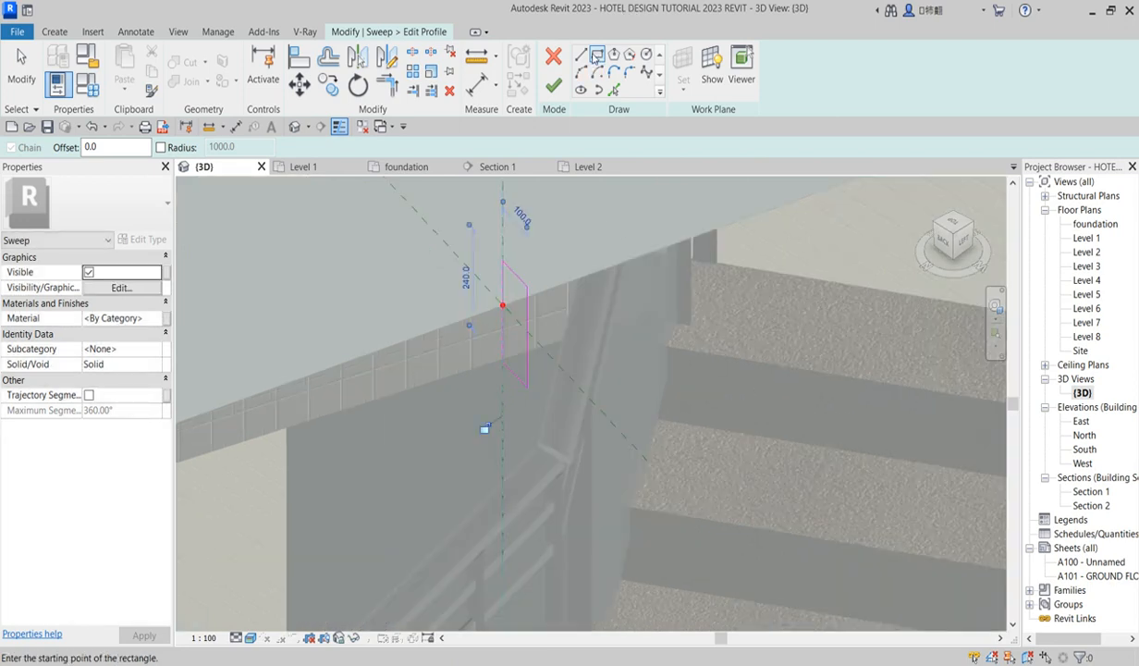
{"action": "left_click", "coordinate": [580, 74]}
{"action": "scroll", "coordinate": [529, 318], "scroll_direction": "up", "scroll_amount": 2}
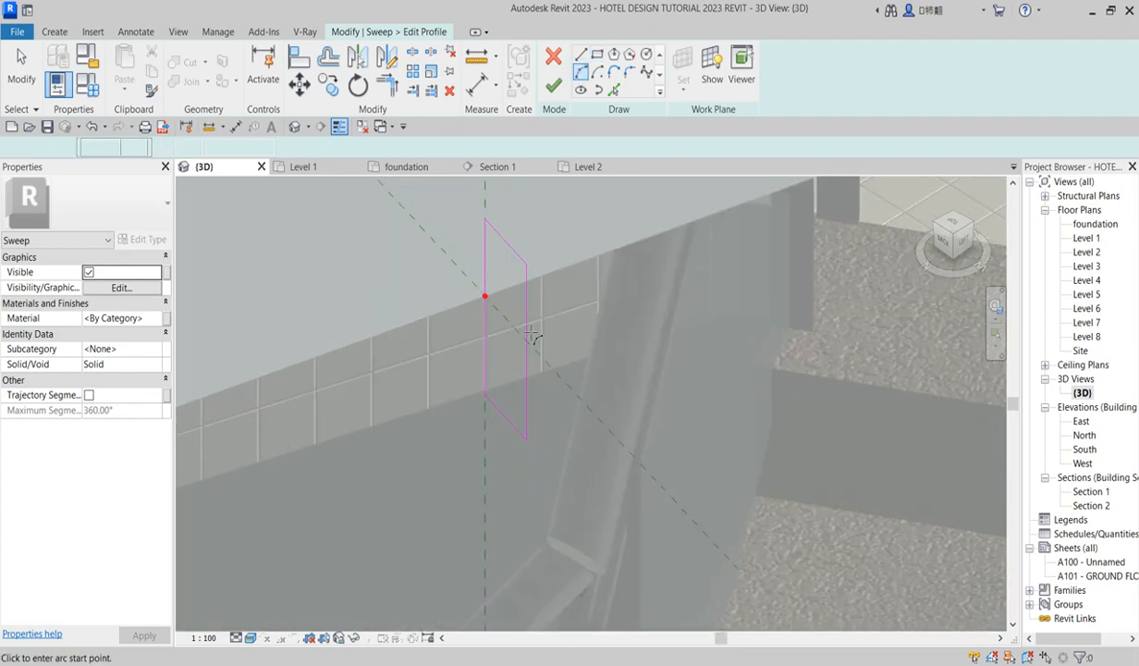
{"action": "left_click", "coordinate": [527, 316]}
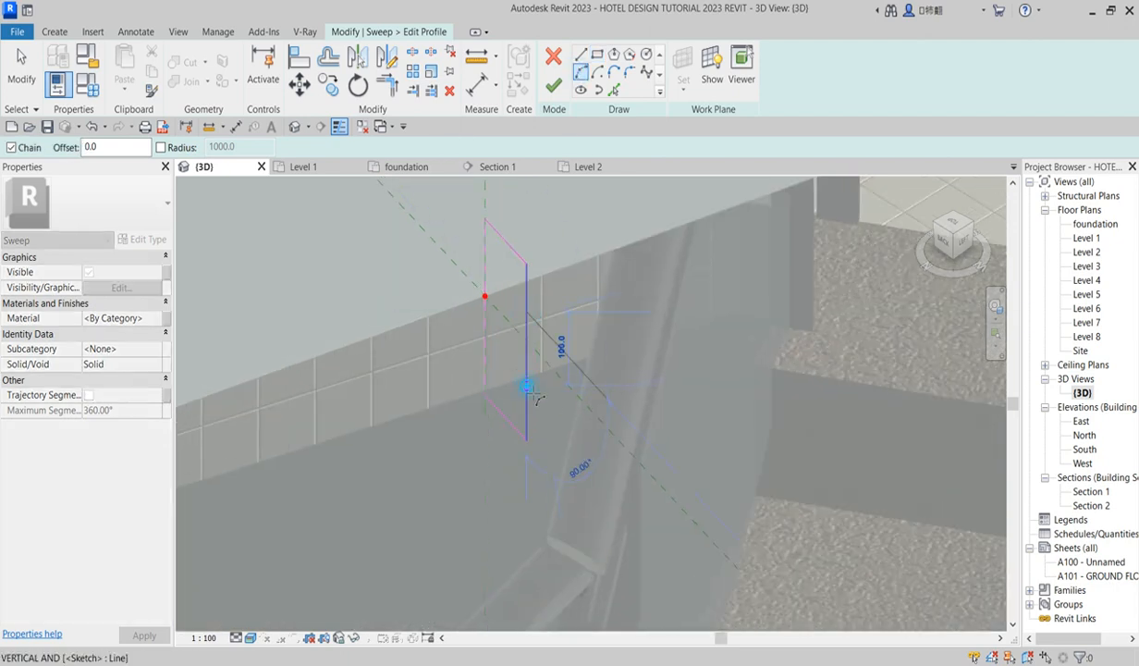
{"action": "left_click", "coordinate": [537, 398]}
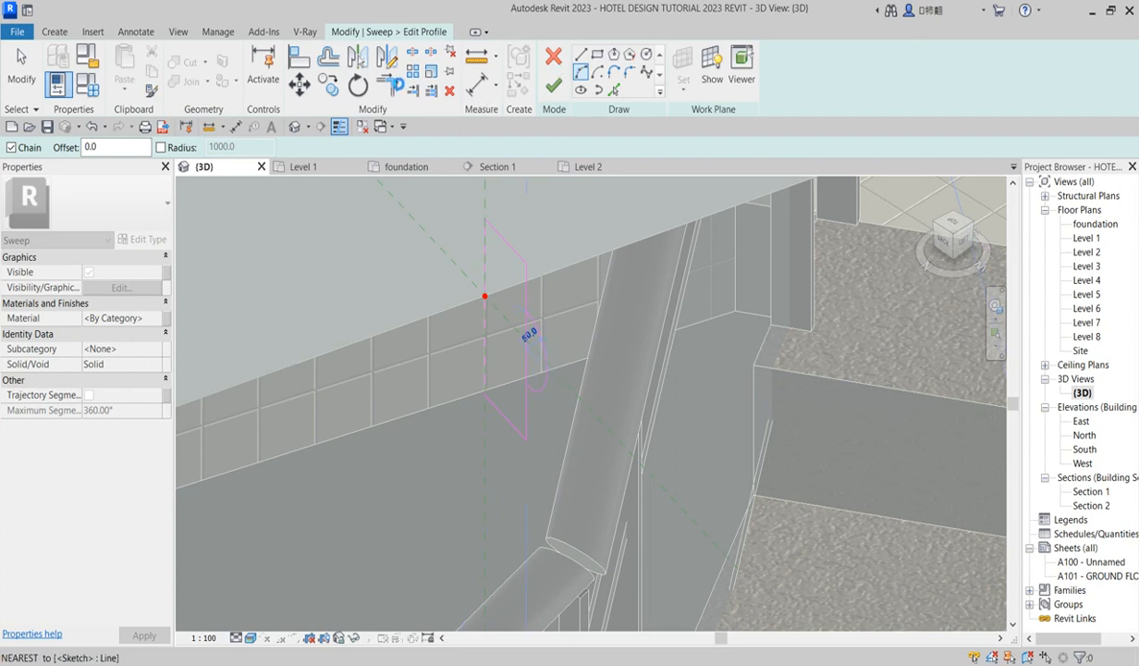
Trim the rectangle's outer side to both ends of the arc so the profile forms one closed outline.
{"action": "left_click", "coordinate": [413, 53]}
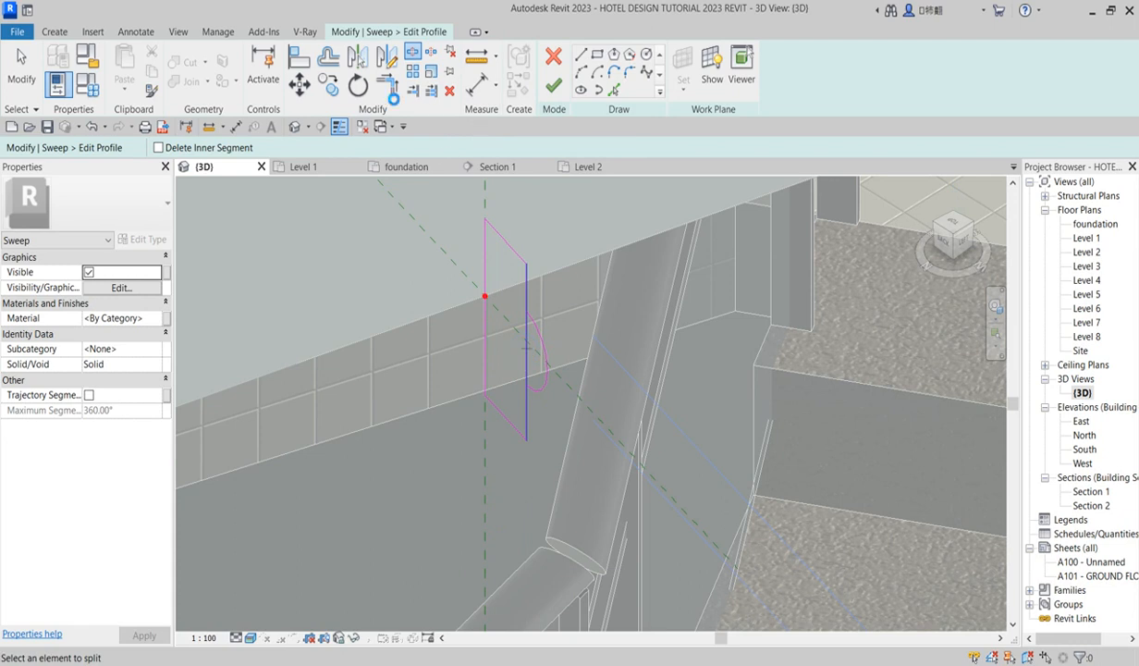
{"action": "left_click", "coordinate": [388, 86]}
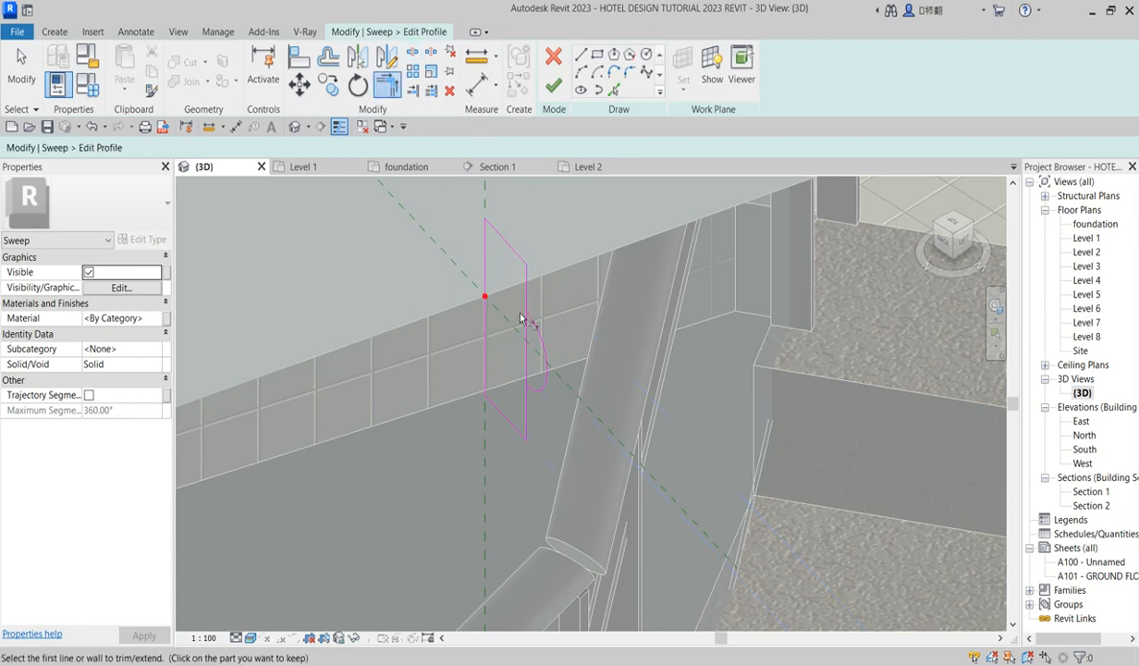
{"action": "left_click", "coordinate": [525, 302]}
{"action": "left_click", "coordinate": [536, 394]}
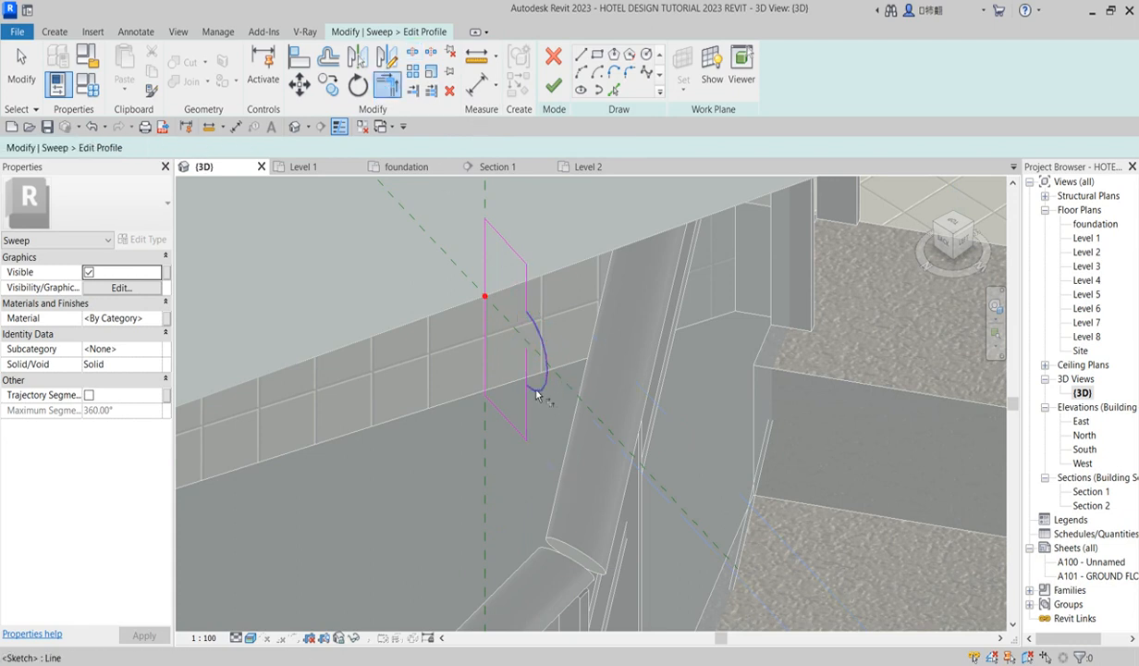
{"action": "left_click", "coordinate": [530, 409]}
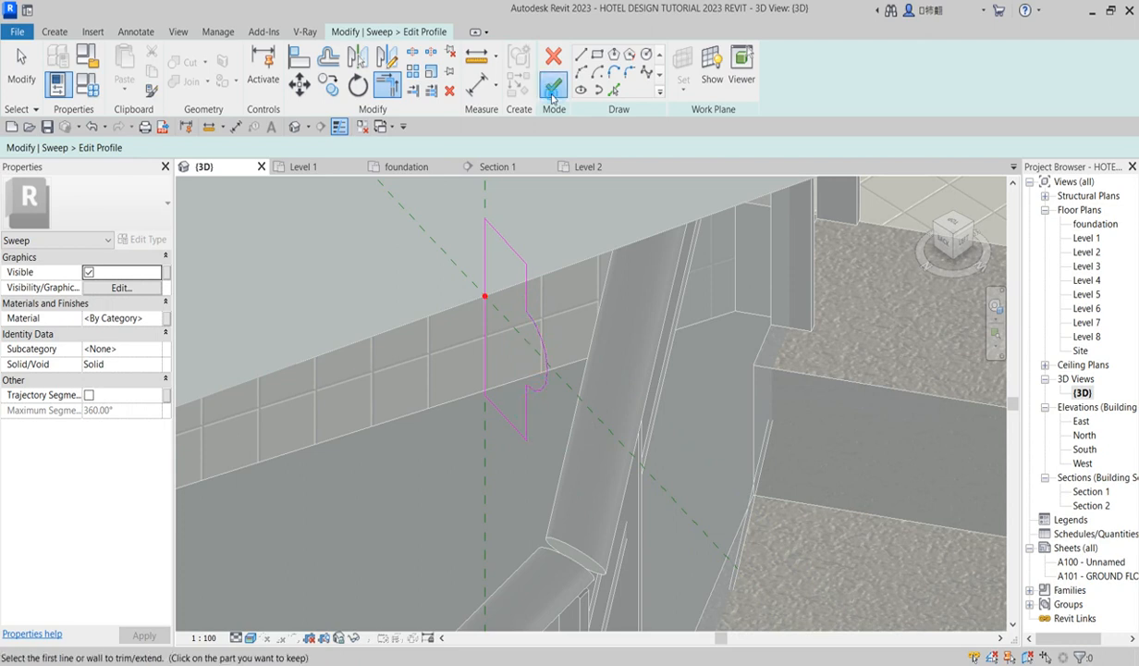
Finish the profile and the sweep to create the frame around the rear stair opening.
{"action": "left_click", "coordinate": [553, 85]}
{"action": "left_click", "coordinate": [553, 85]}
{"action": "scroll", "coordinate": [498, 339], "scroll_direction": "up", "scroll_amount": 5}
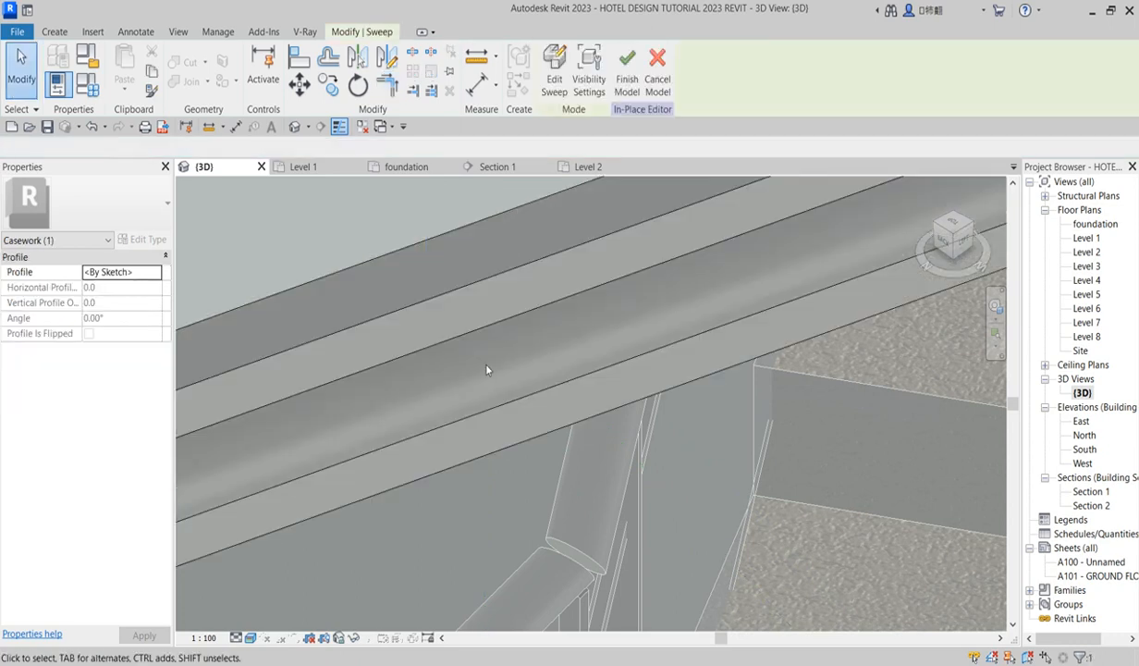
{"action": "scroll", "coordinate": [521, 402], "scroll_direction": "down", "scroll_amount": 4}
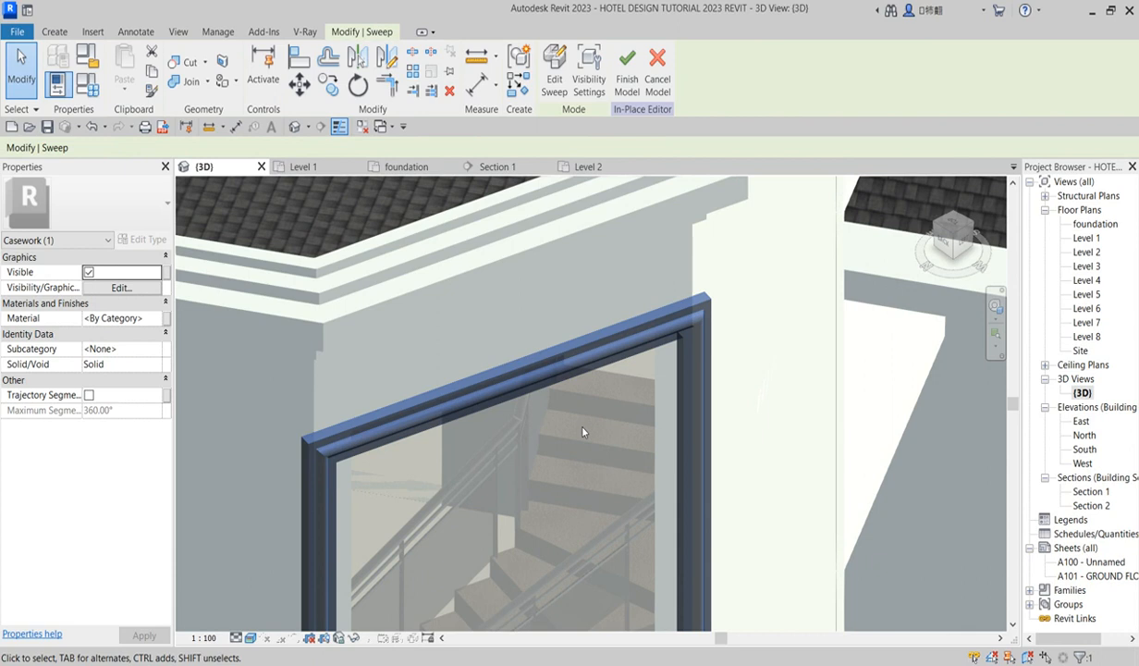
Assign the chocolate Aluminum(1) material to the swept frame around the rear stair opening.
{"action": "left_click", "coordinate": [159, 319]}
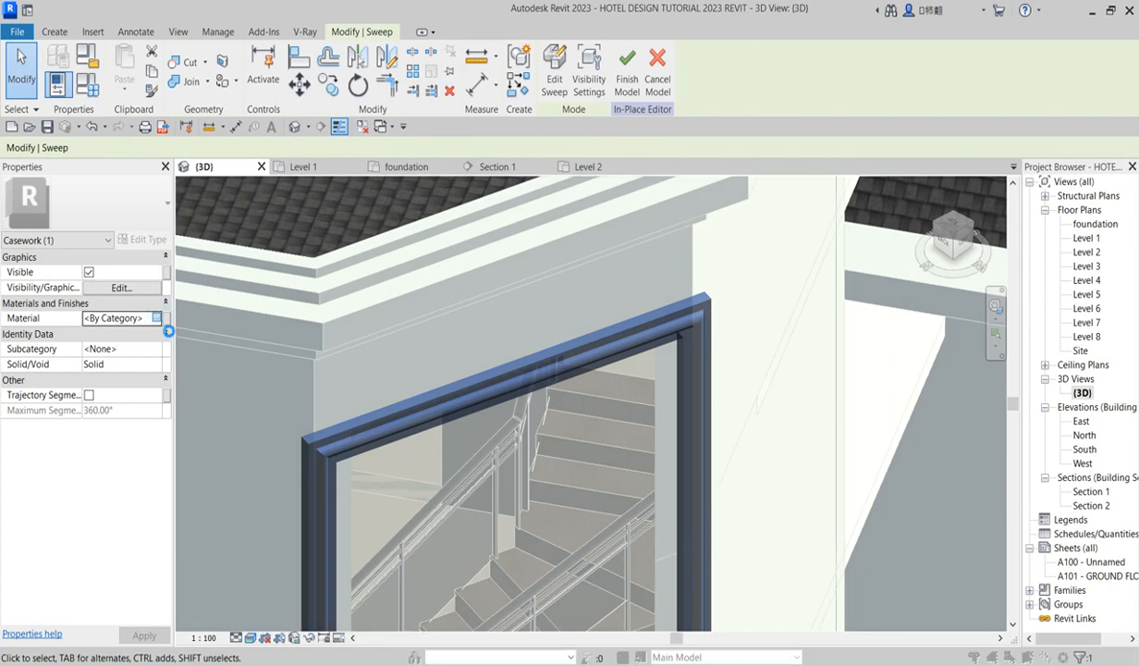
{"action": "left_click", "coordinate": [159, 319]}
{"action": "left_click", "coordinate": [117, 331]}
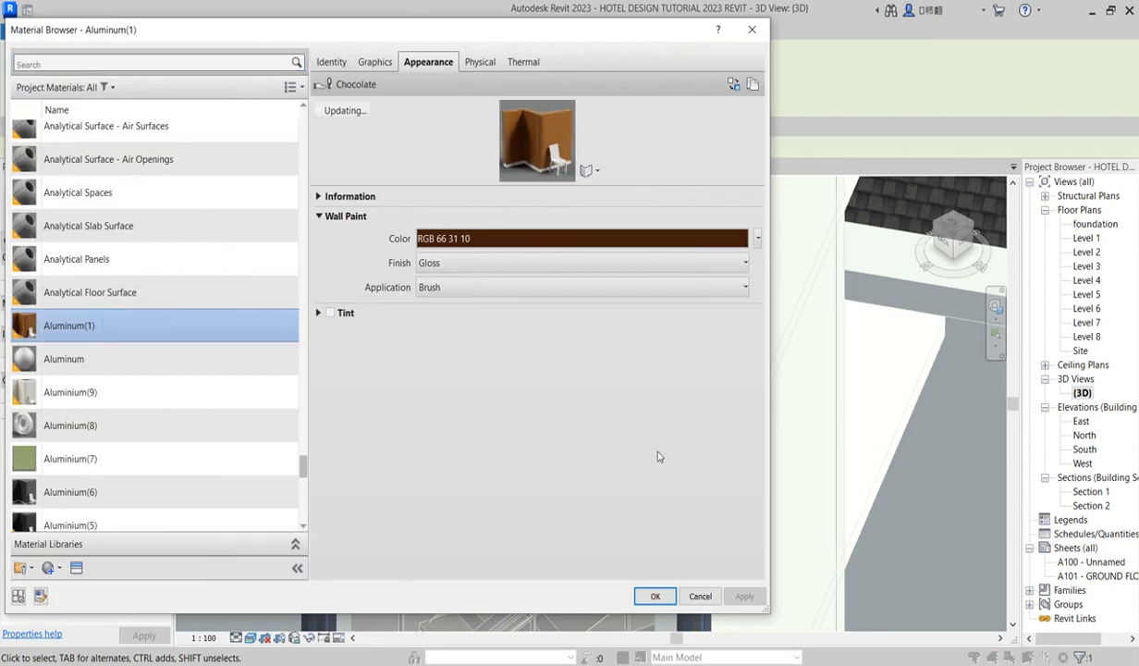
{"action": "left_click", "coordinate": [666, 598]}
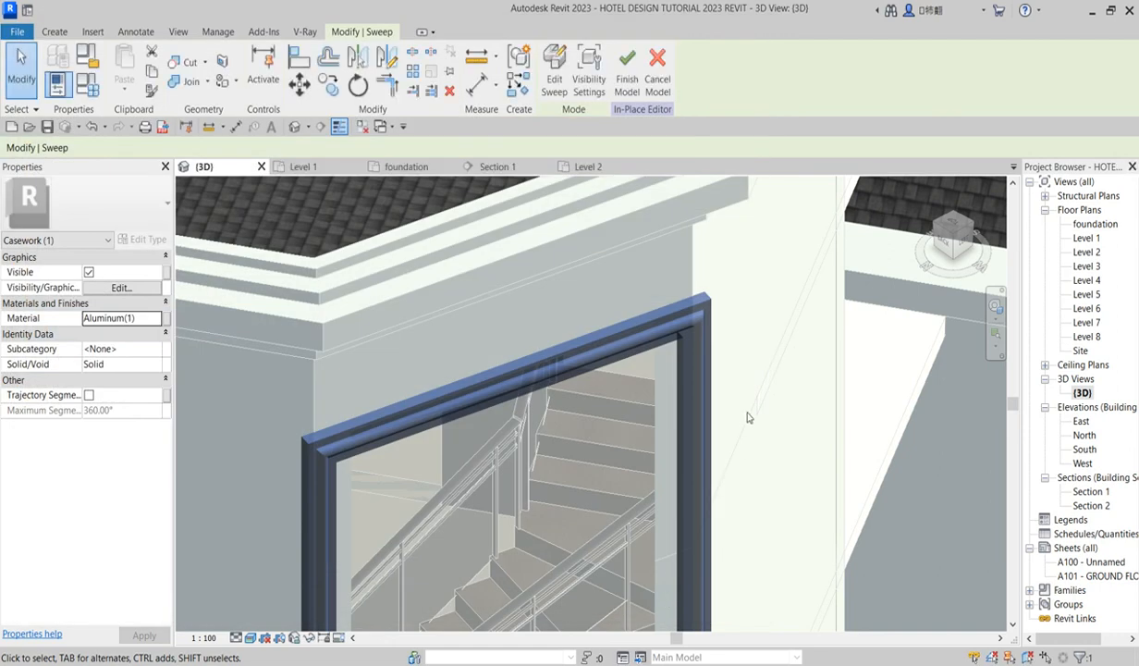
{"action": "left_click", "coordinate": [750, 409]}
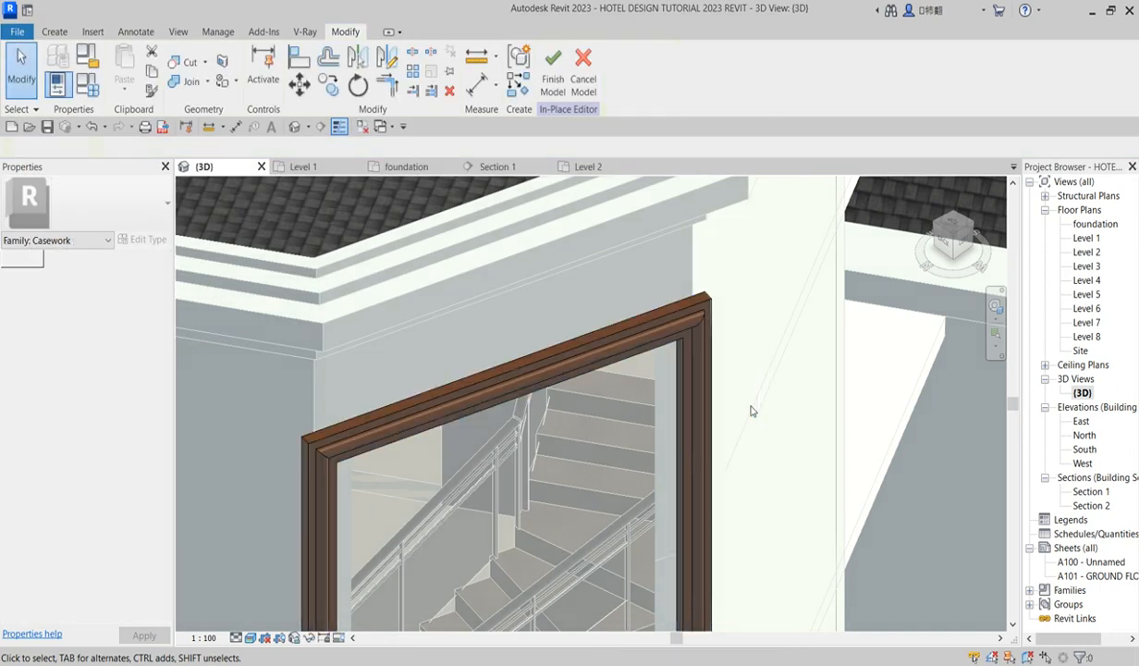
Inspect the finished frame on the building's exterior and finish the in-place casework model.
{"action": "scroll", "coordinate": [753, 407], "scroll_direction": "down", "scroll_amount": 5}
{"action": "scroll", "coordinate": [740, 444], "scroll_direction": "down", "scroll_amount": 1}
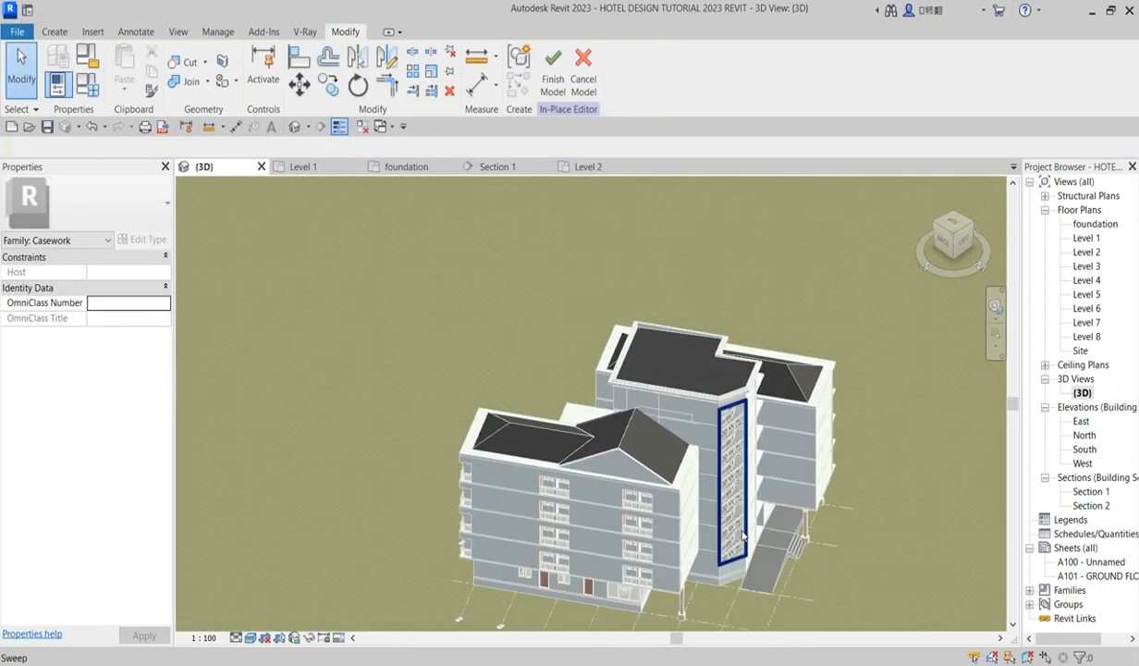
{"action": "scroll", "coordinate": [754, 389], "scroll_direction": "up", "scroll_amount": 6}
{"action": "scroll", "coordinate": [730, 425], "scroll_direction": "down", "scroll_amount": 5}
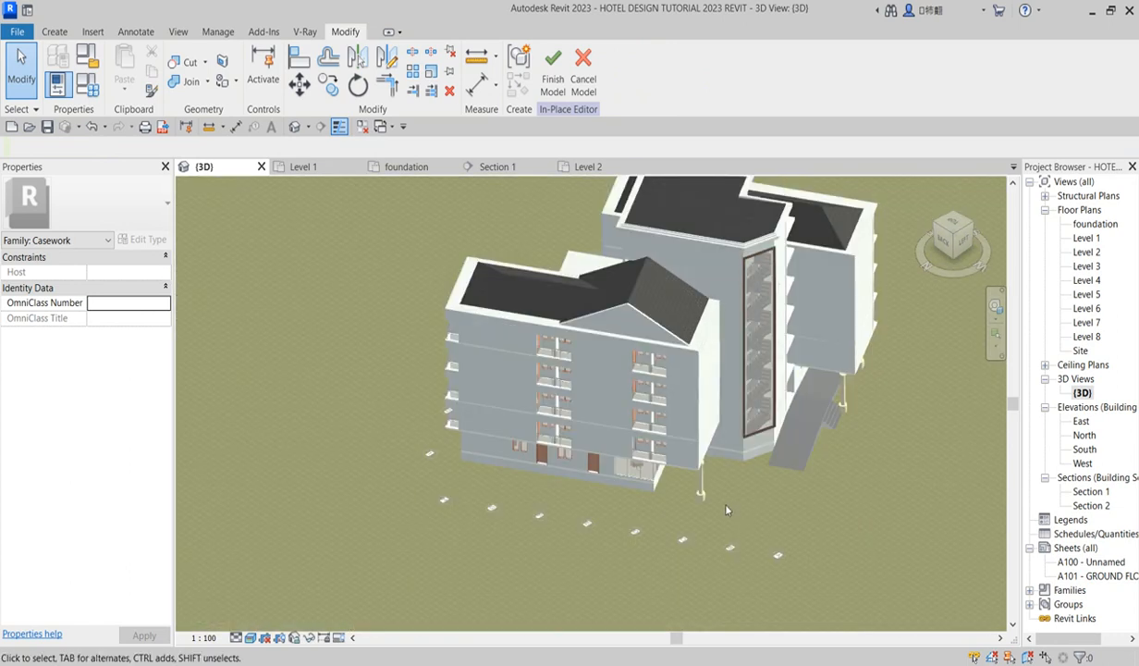
{"action": "scroll", "coordinate": [648, 480], "scroll_direction": "up", "scroll_amount": 5}
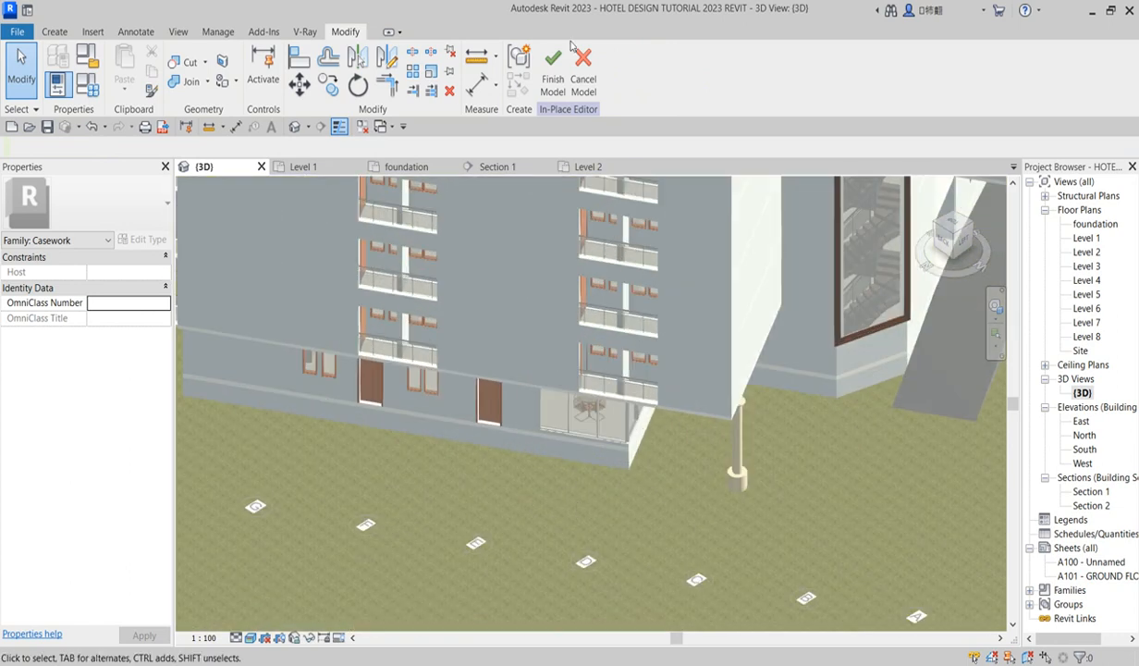
{"action": "left_click", "coordinate": [552, 66]}
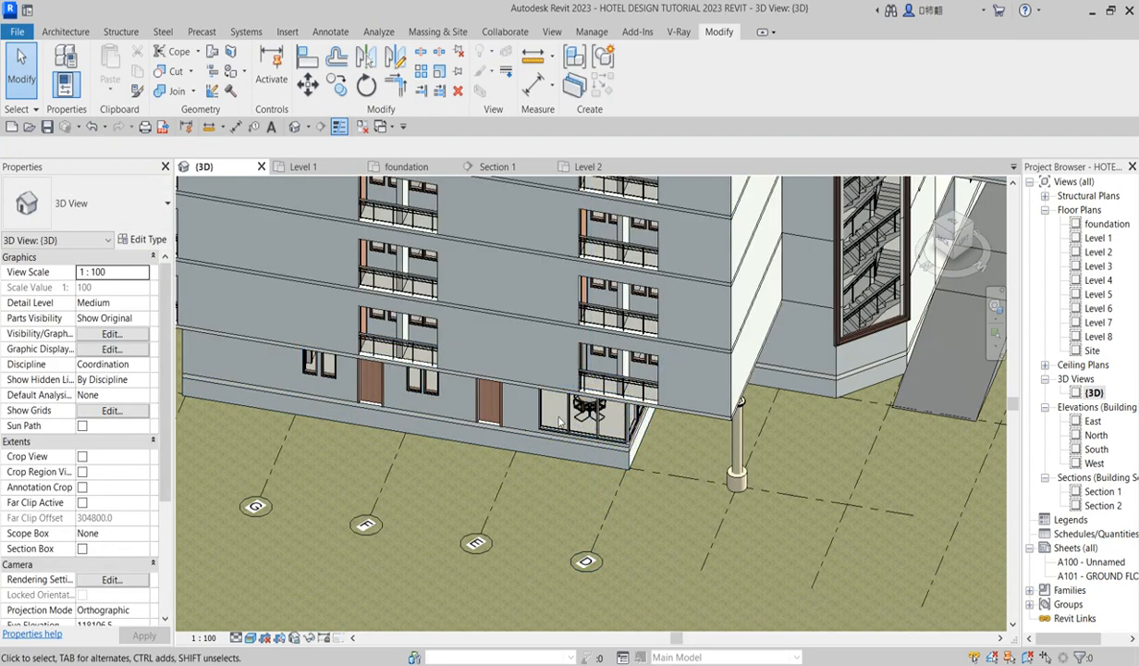
In the Level 1 floor plan, select all Generic - 200mm wall instances visible in the view.
{"action": "double_click", "coordinate": [1100, 238]}
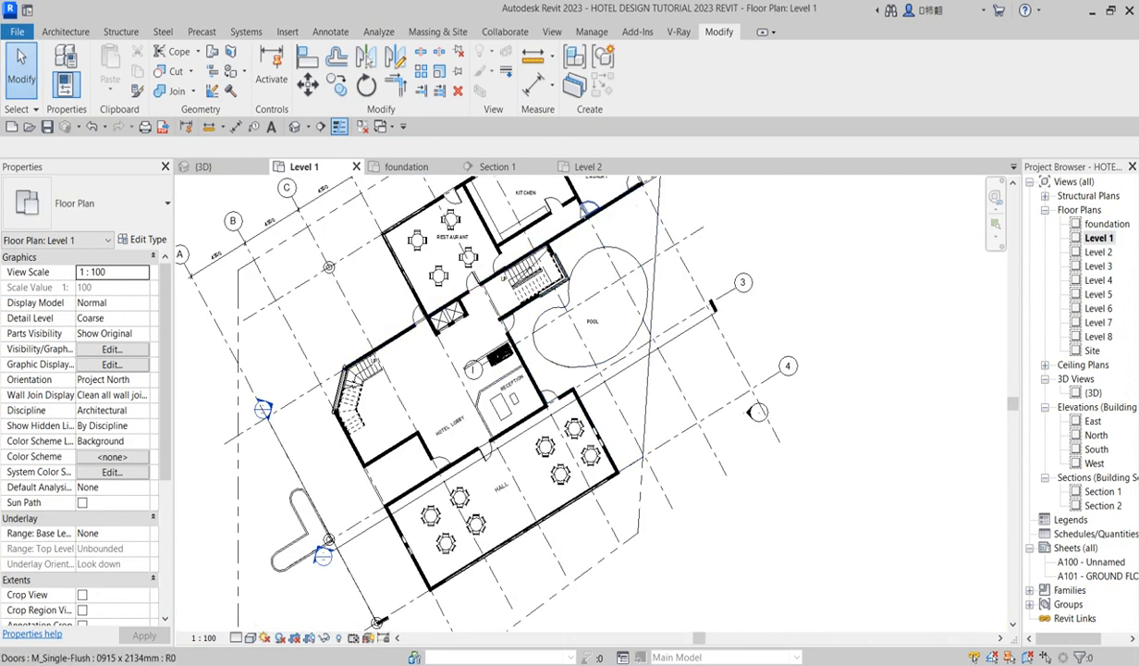
{"action": "left_click", "coordinate": [575, 187]}
{"action": "right_click", "coordinate": [575, 188]}
{"action": "mouse_move", "coordinate": [725, 373]}
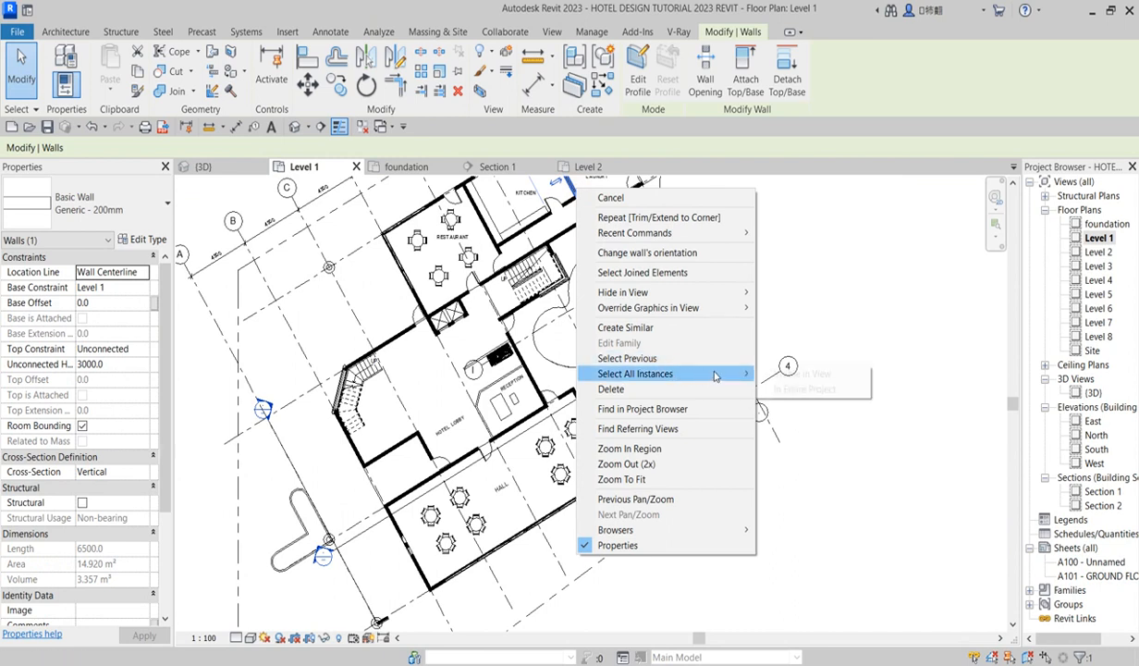
{"action": "left_click", "coordinate": [797, 374]}
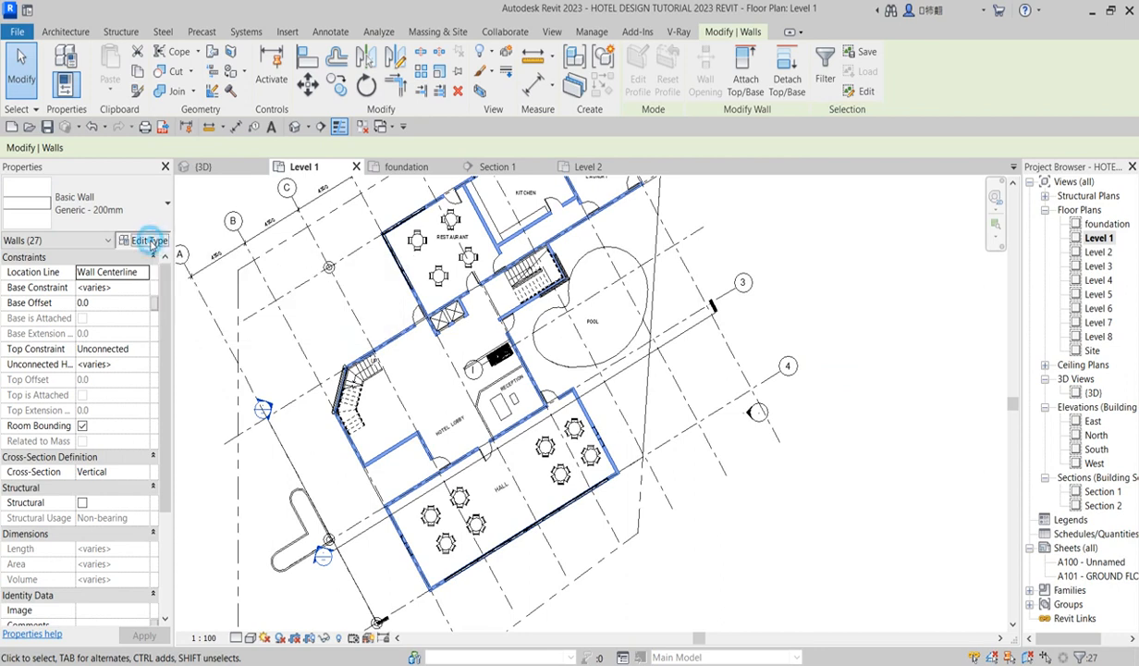
Duplicate the selected walls' type as Generic - 200mm 4.
{"action": "left_click", "coordinate": [143, 239]}
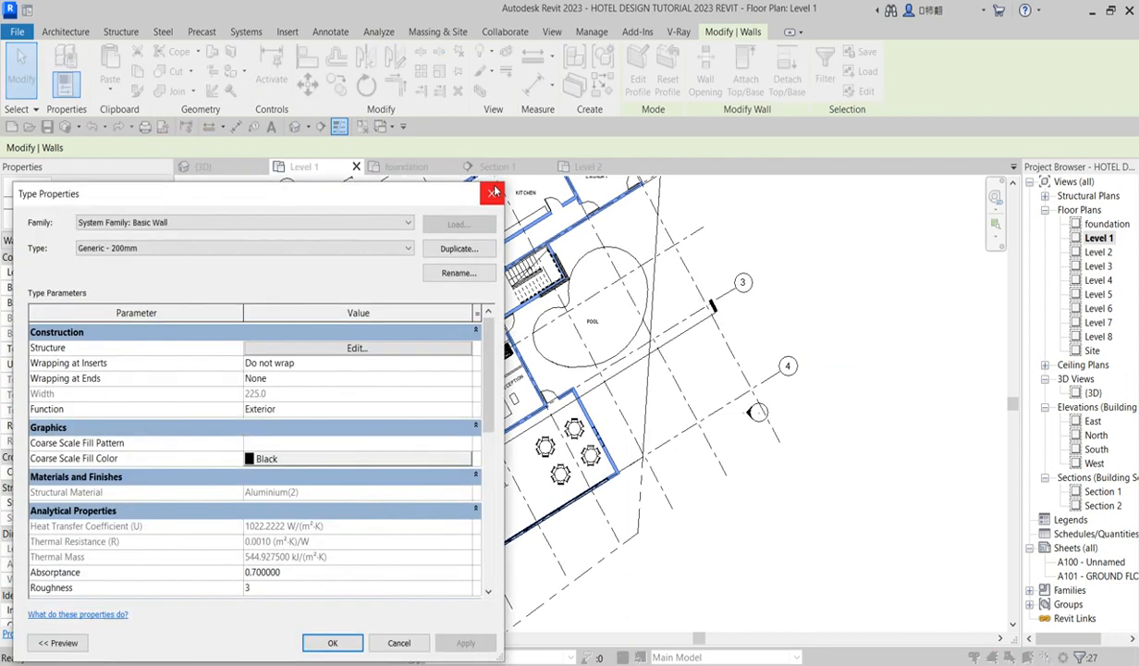
{"action": "left_click", "coordinate": [458, 248]}
{"action": "left_click", "coordinate": [259, 459]}
Edit the new wall type's structure layer material and duplicate Aluminium(1) together with its assets.
{"action": "left_click", "coordinate": [398, 348]}
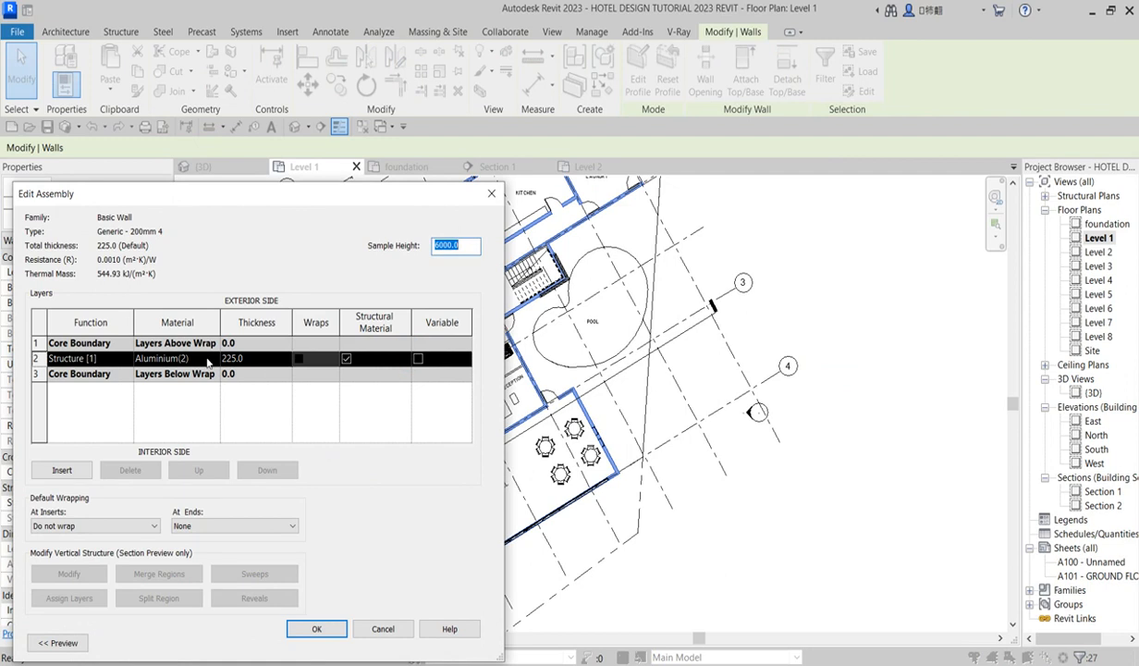
{"action": "left_click", "coordinate": [209, 363]}
{"action": "left_click", "coordinate": [214, 359]}
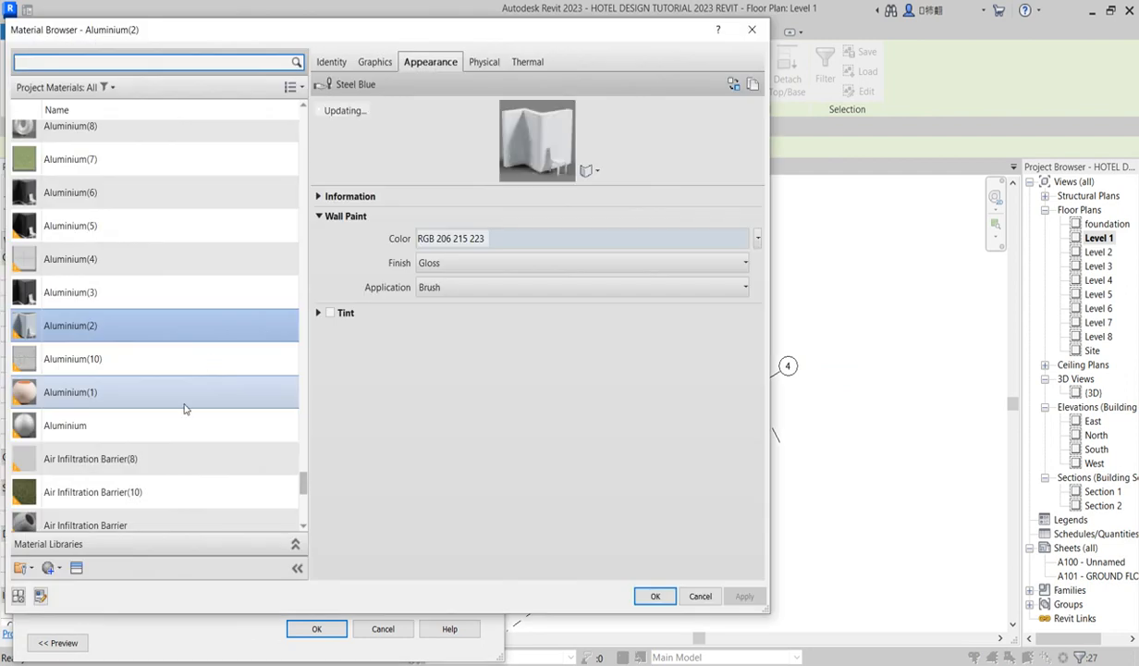
{"action": "right_click", "coordinate": [190, 394]}
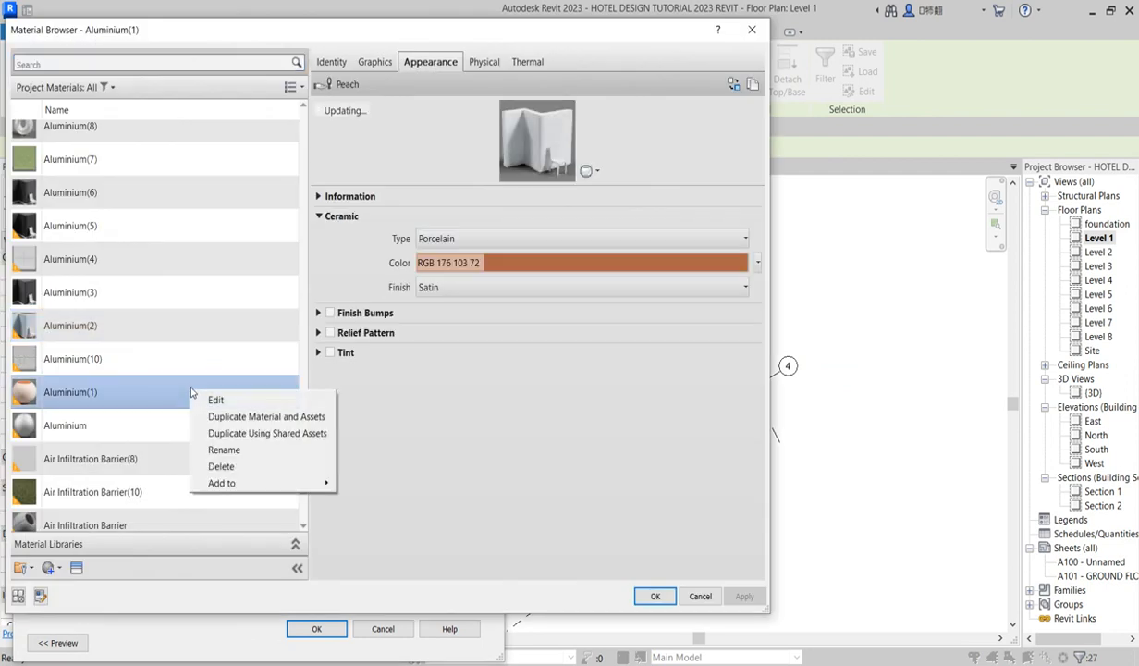
{"action": "left_click", "coordinate": [241, 413]}
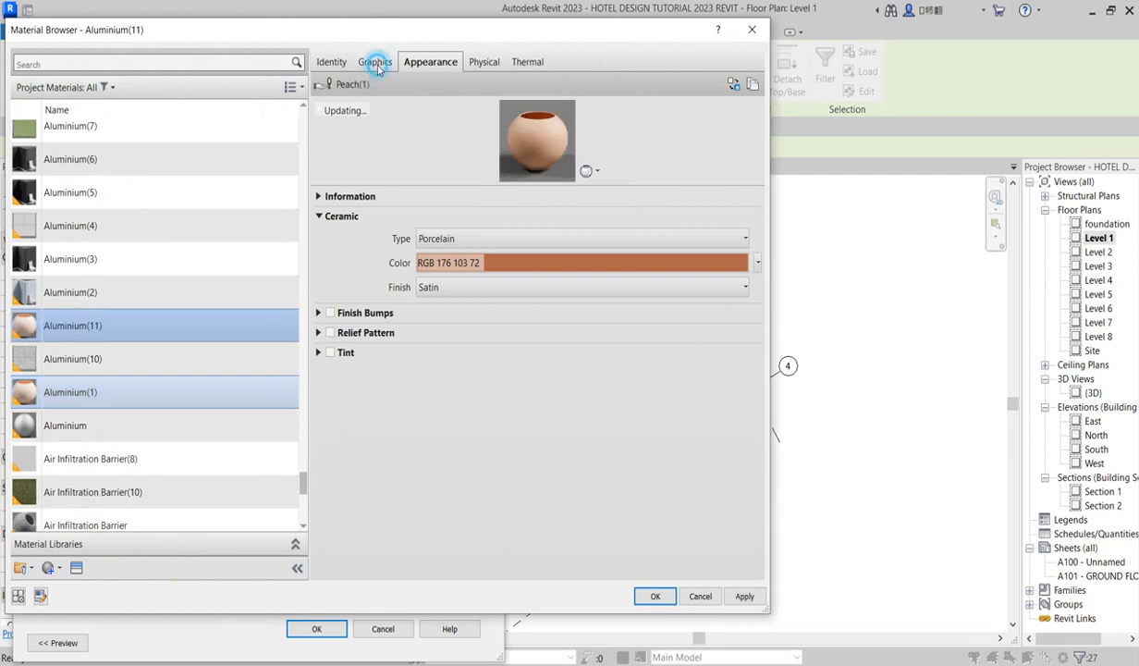
Make the duplicated material's shading use its render appearance.
{"action": "left_click", "coordinate": [378, 63]}
{"action": "left_click", "coordinate": [421, 106]}
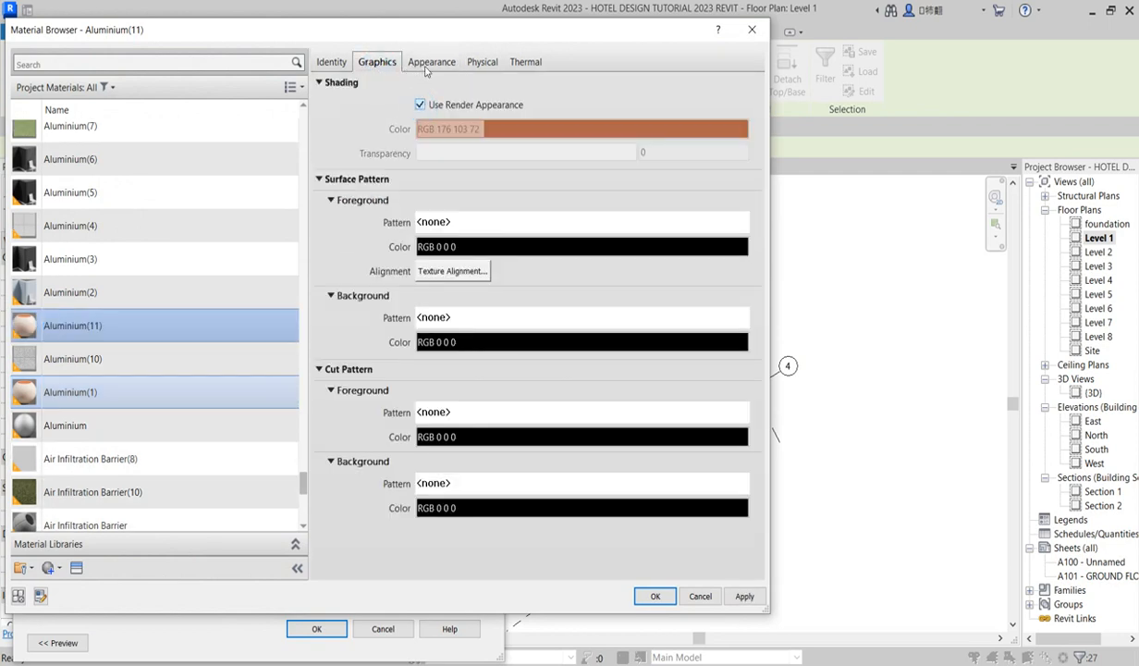
{"action": "left_click", "coordinate": [424, 61]}
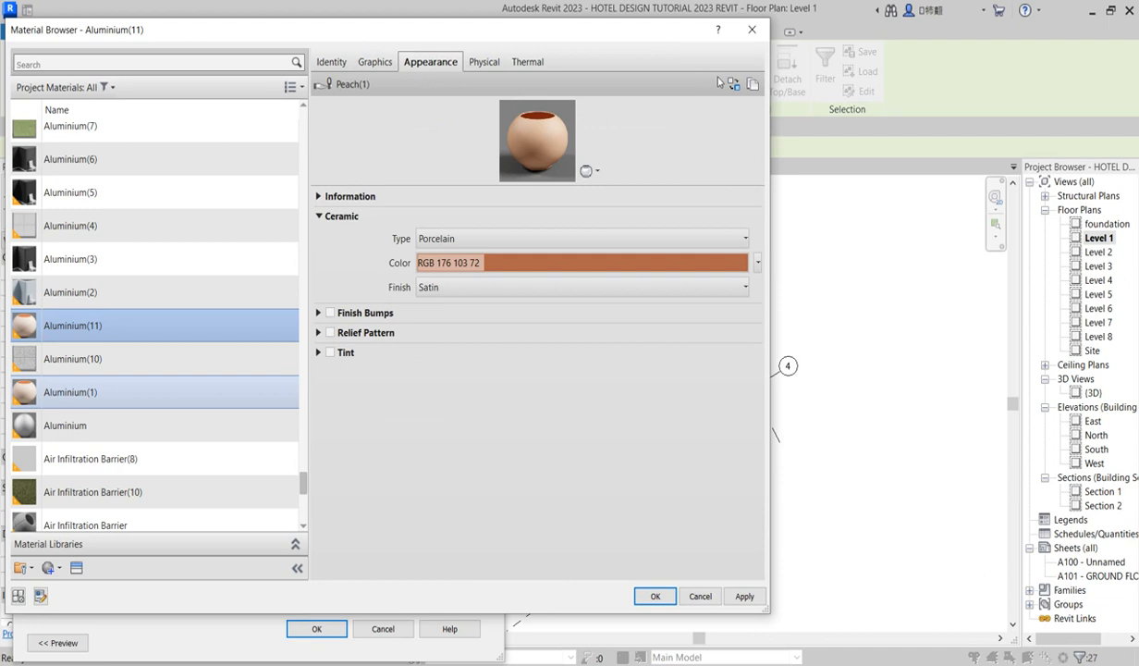
Replace the new material's appearance with the Board-Batten asset from the Siding library and remove its texture image.
{"action": "left_click", "coordinate": [732, 85]}
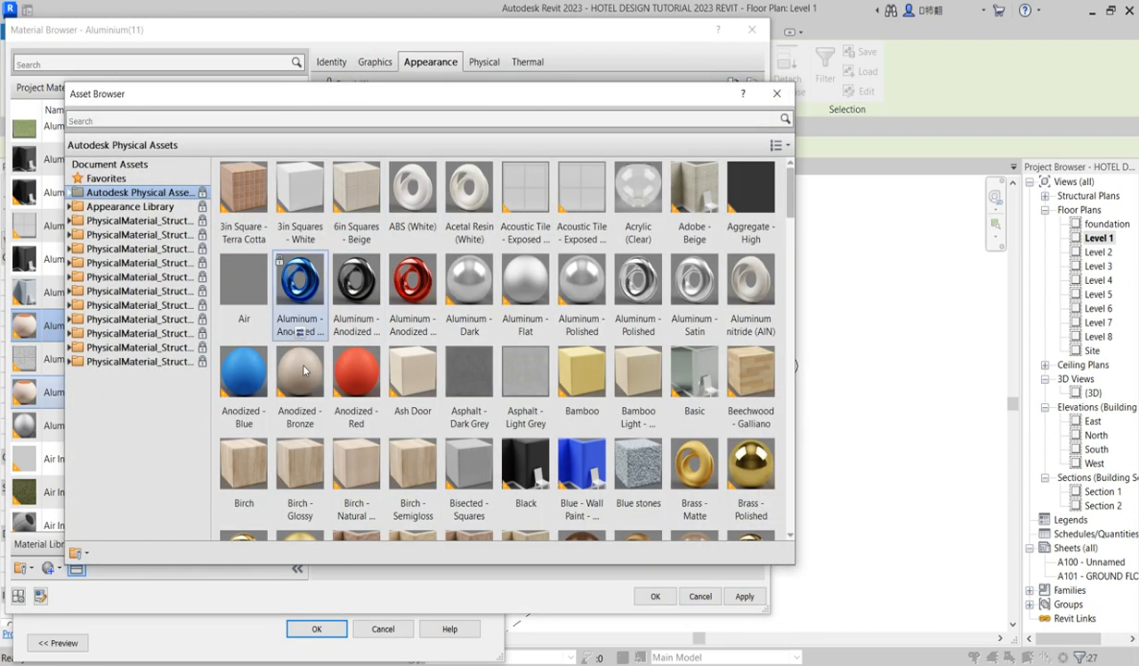
{"action": "left_click", "coordinate": [70, 207]}
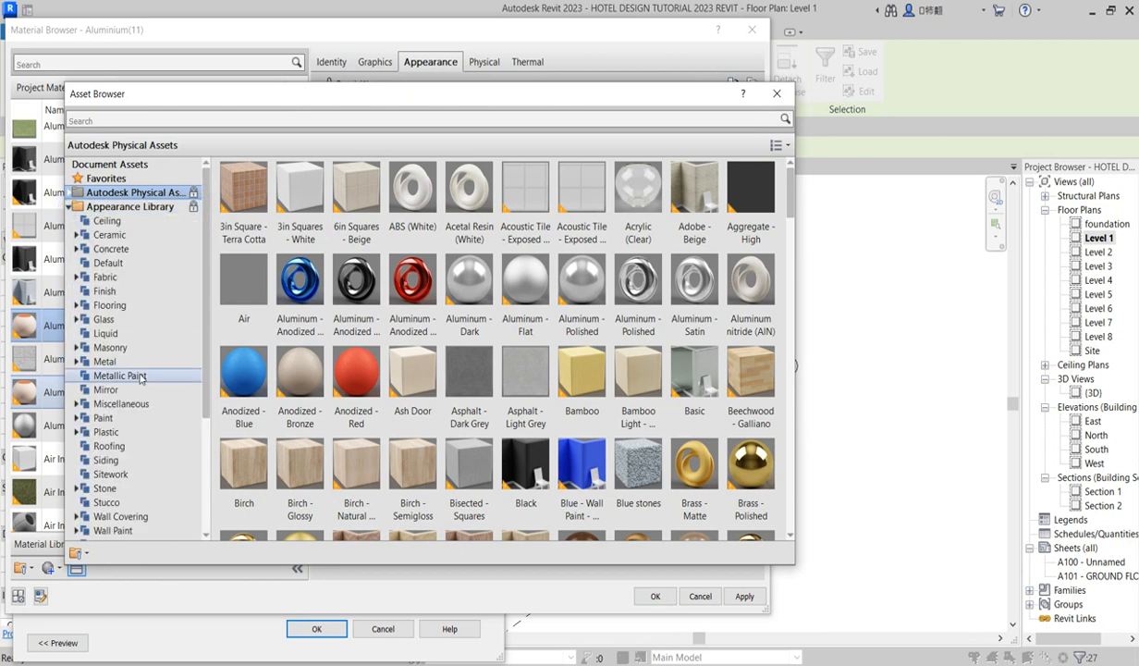
{"action": "scroll", "coordinate": [111, 416], "scroll_direction": "down", "scroll_amount": 1}
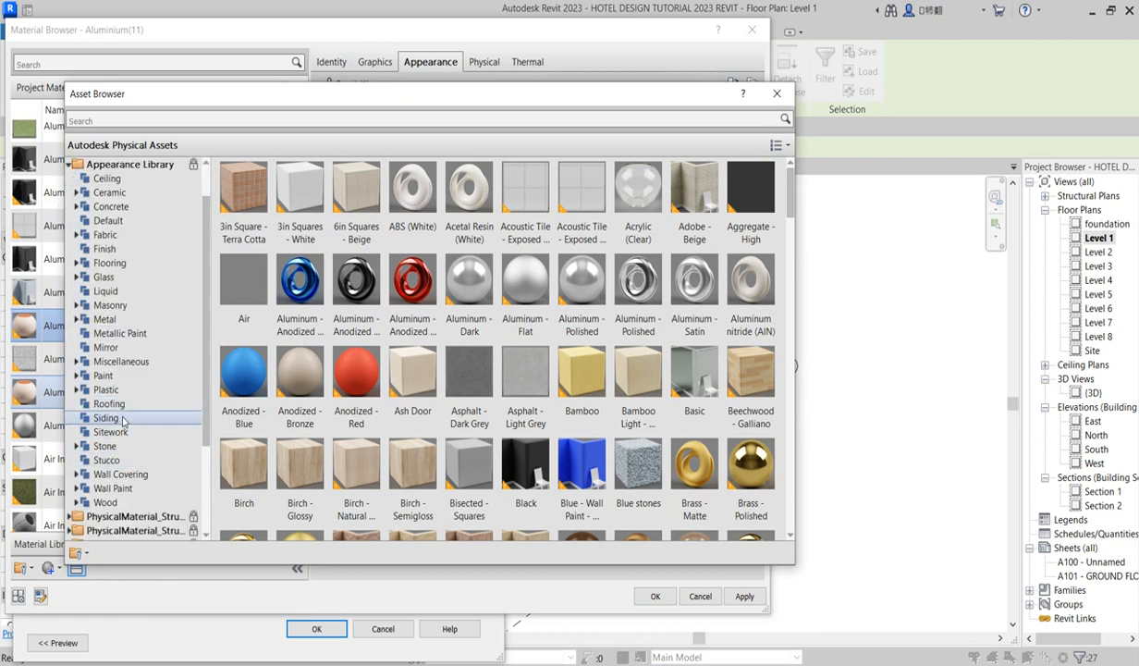
{"action": "left_click", "coordinate": [106, 416]}
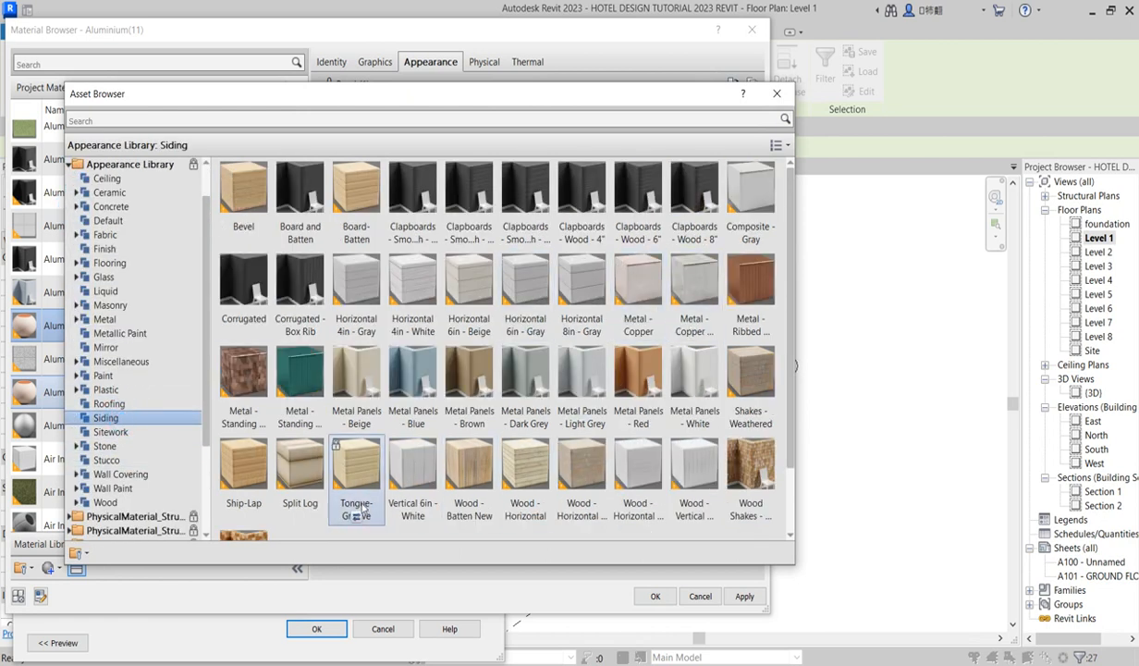
{"action": "left_click", "coordinate": [480, 280]}
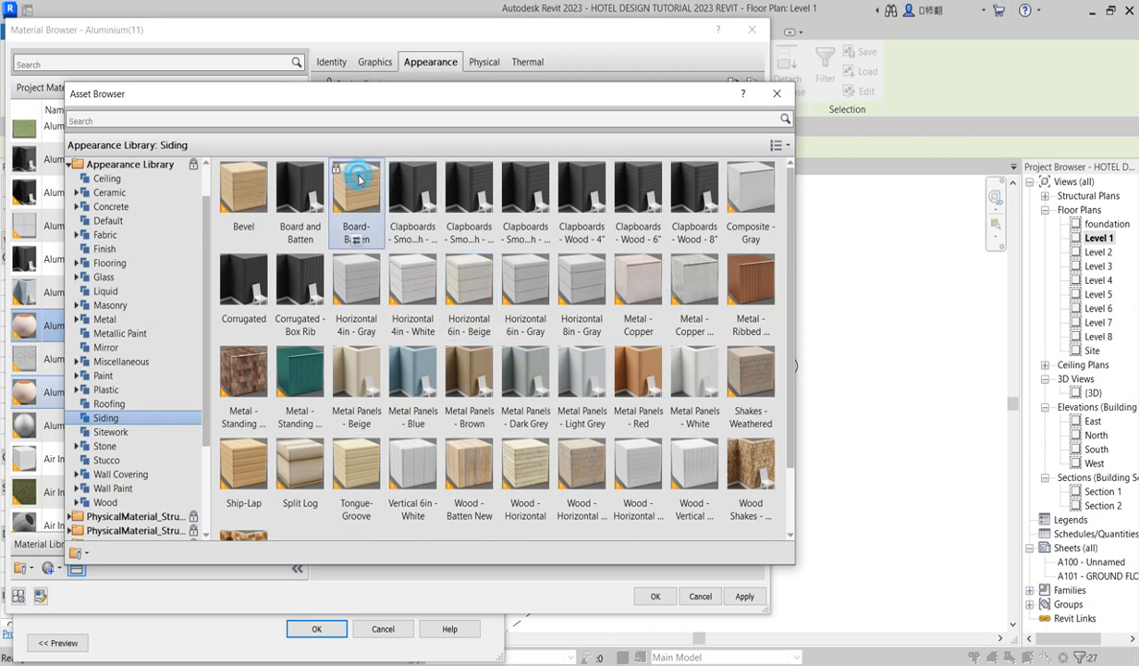
{"action": "left_click", "coordinate": [777, 93]}
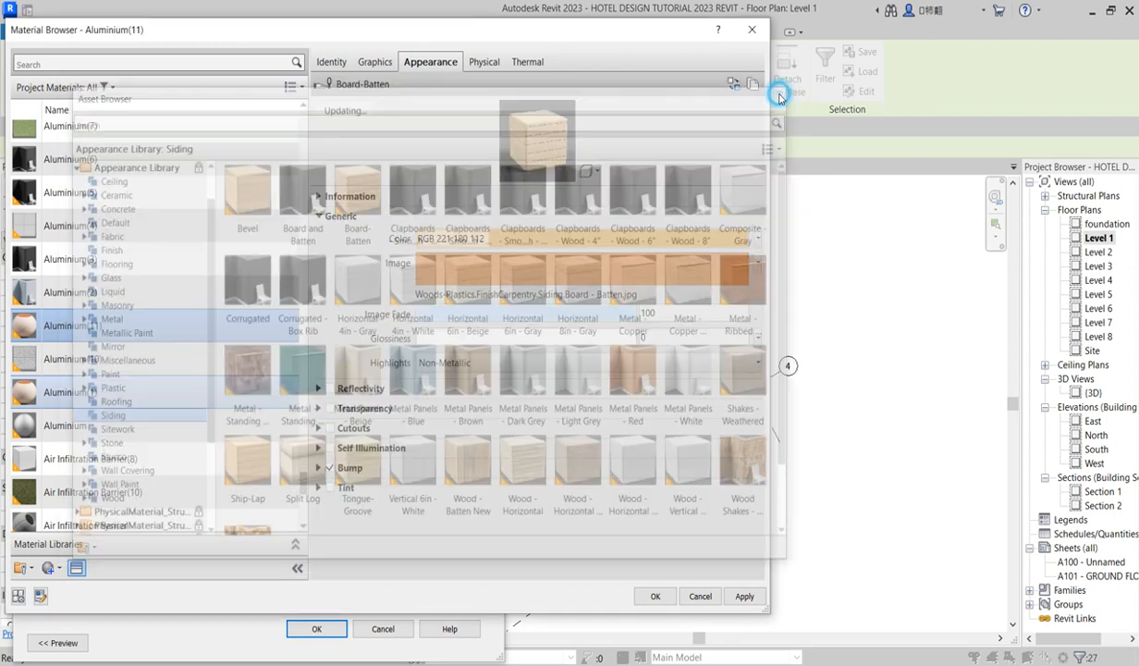
{"action": "right_click", "coordinate": [548, 269]}
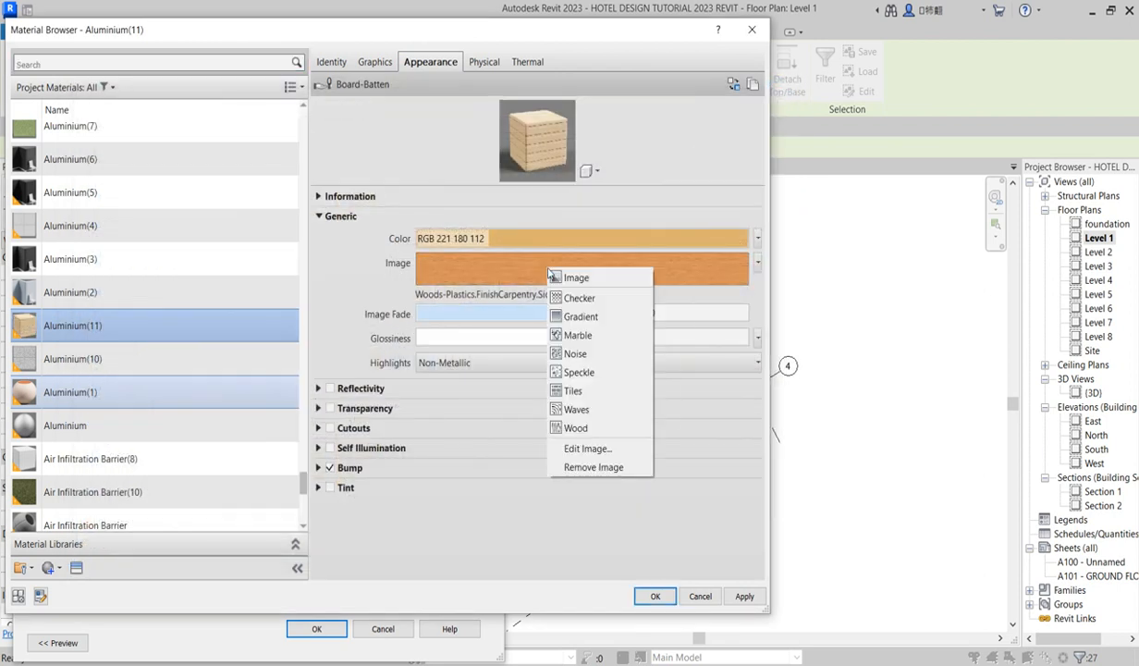
{"action": "left_click", "coordinate": [601, 466]}
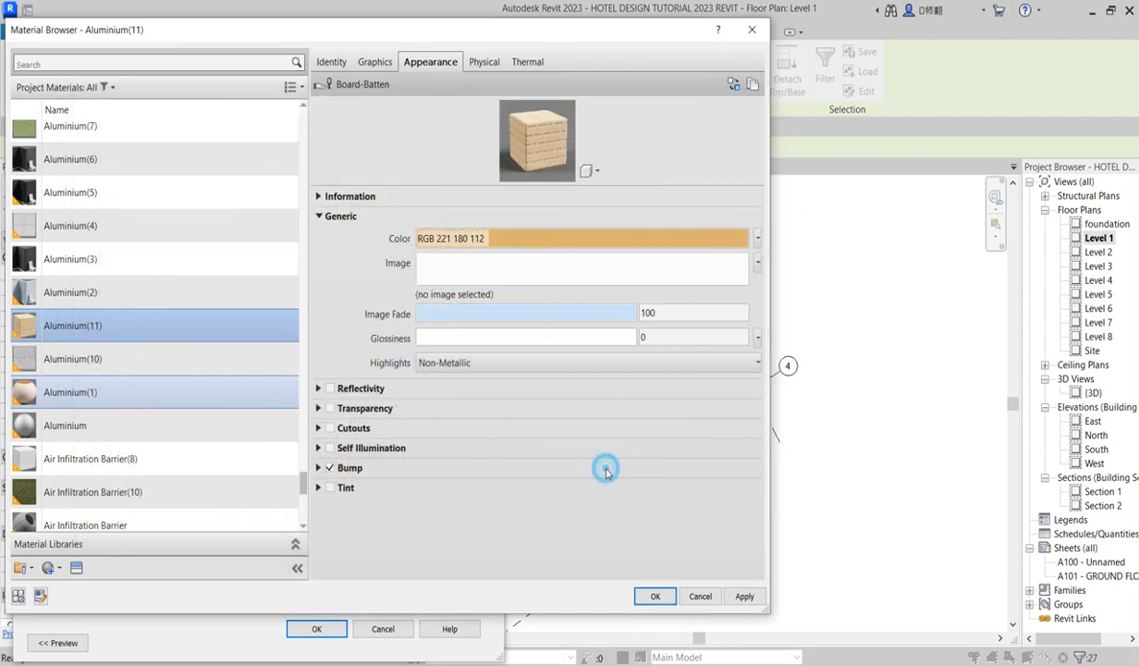
Try a neutral grey, RGB 87 87 87, as the Board-Batten appearance colour.
{"action": "left_click", "coordinate": [587, 239]}
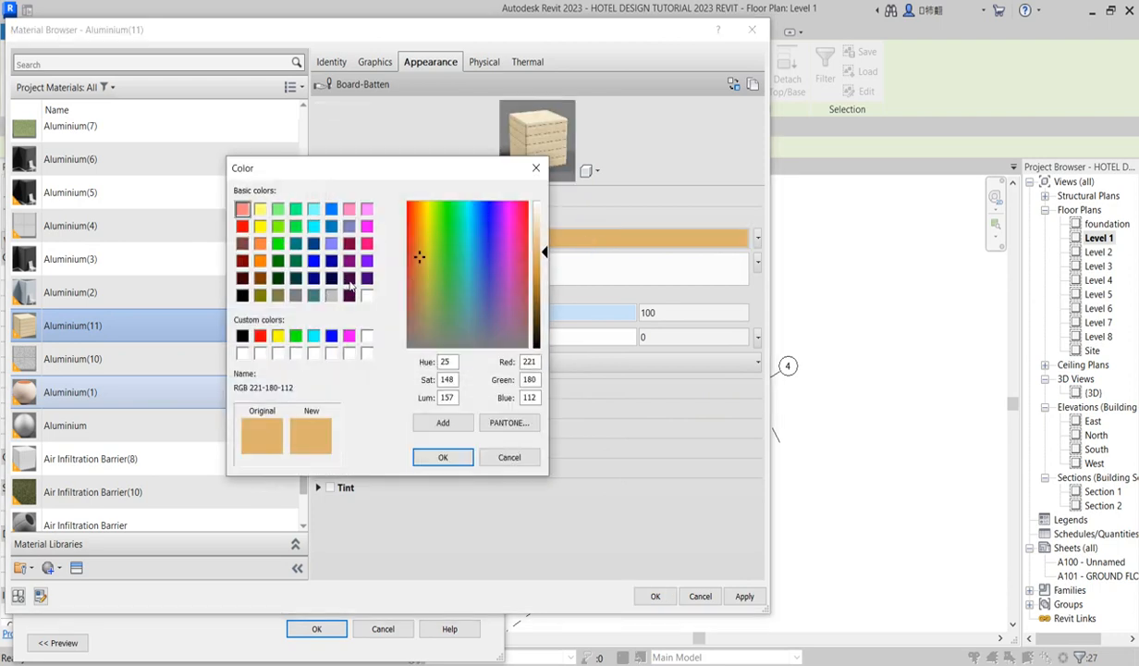
{"action": "left_click", "coordinate": [539, 316]}
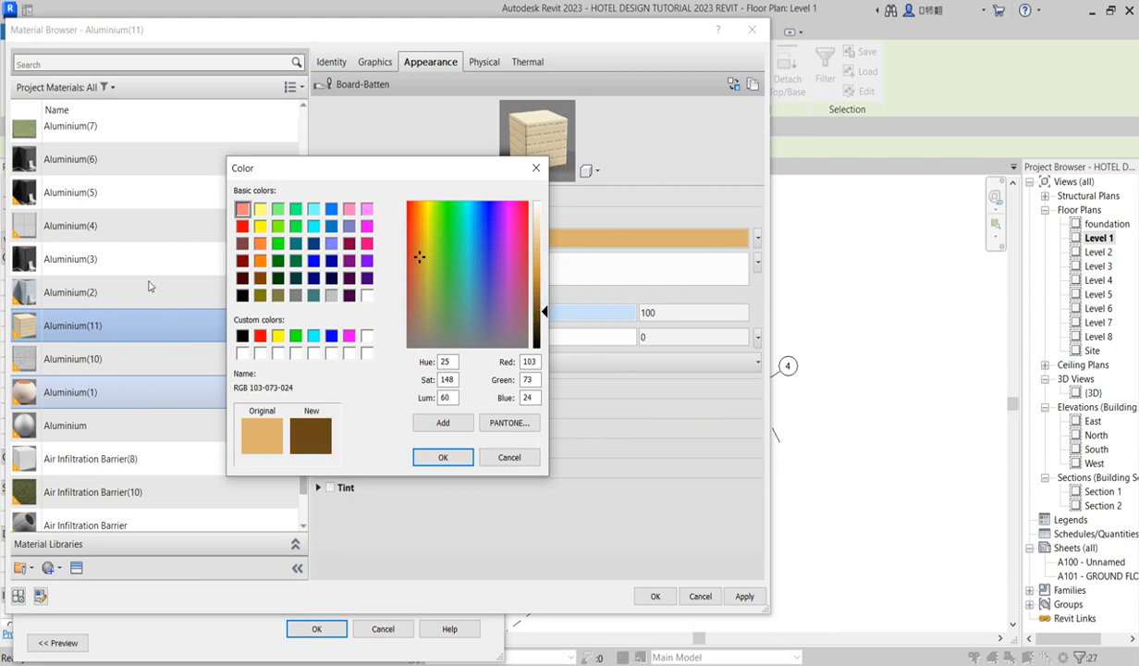
{"action": "left_click", "coordinate": [243, 296]}
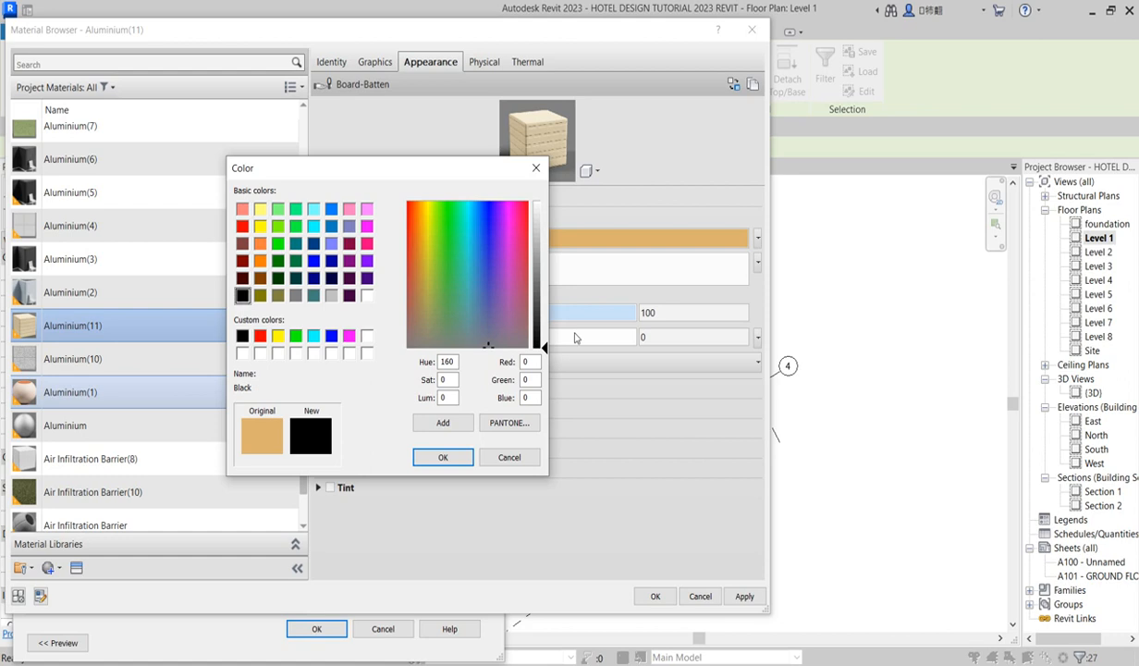
{"action": "left_click", "coordinate": [540, 297]}
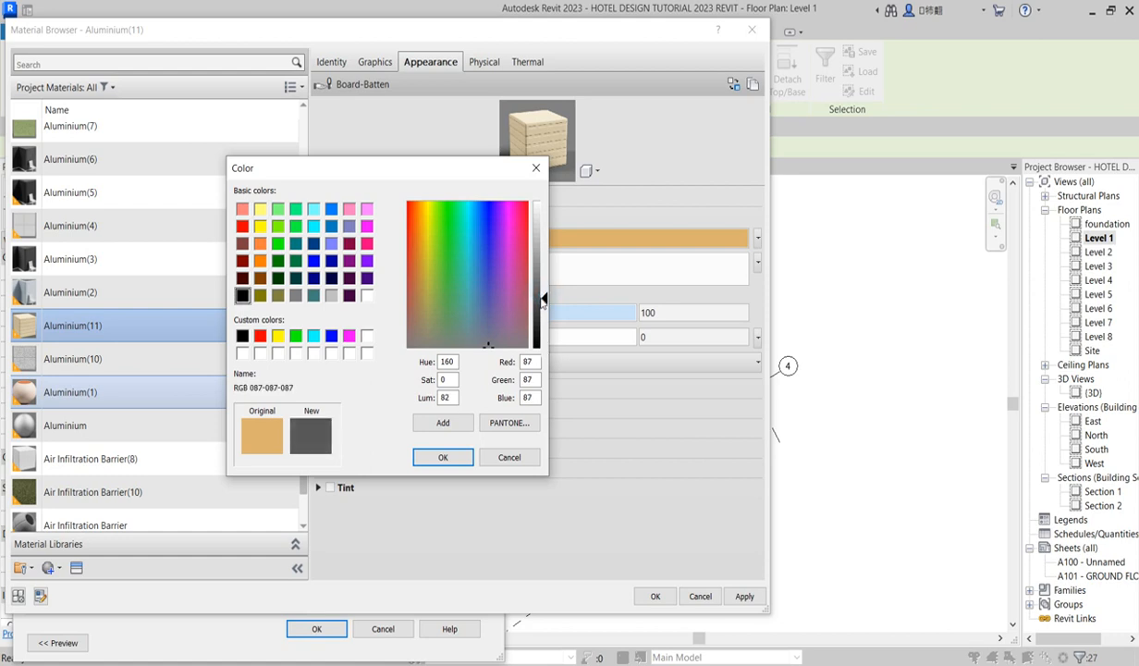
{"action": "left_click", "coordinate": [443, 457]}
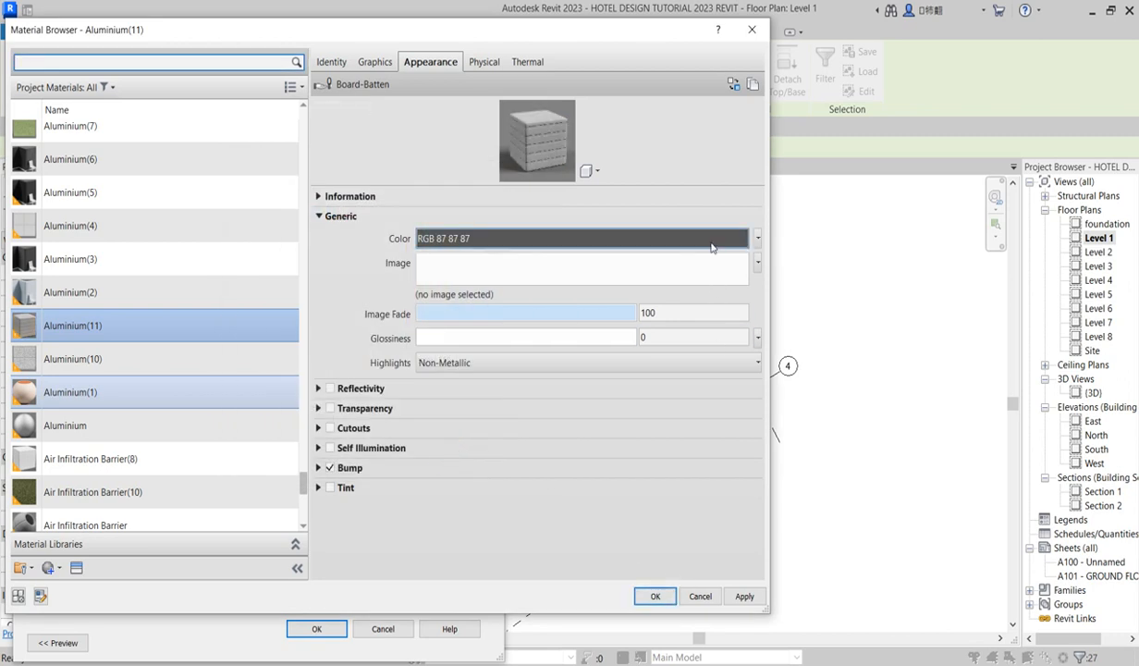
Try darker greys for the Board-Batten appearance colour, first RGB 59 59 59 and then RGB 45 45 45.
{"action": "left_click", "coordinate": [709, 239]}
{"action": "left_click", "coordinate": [541, 314]}
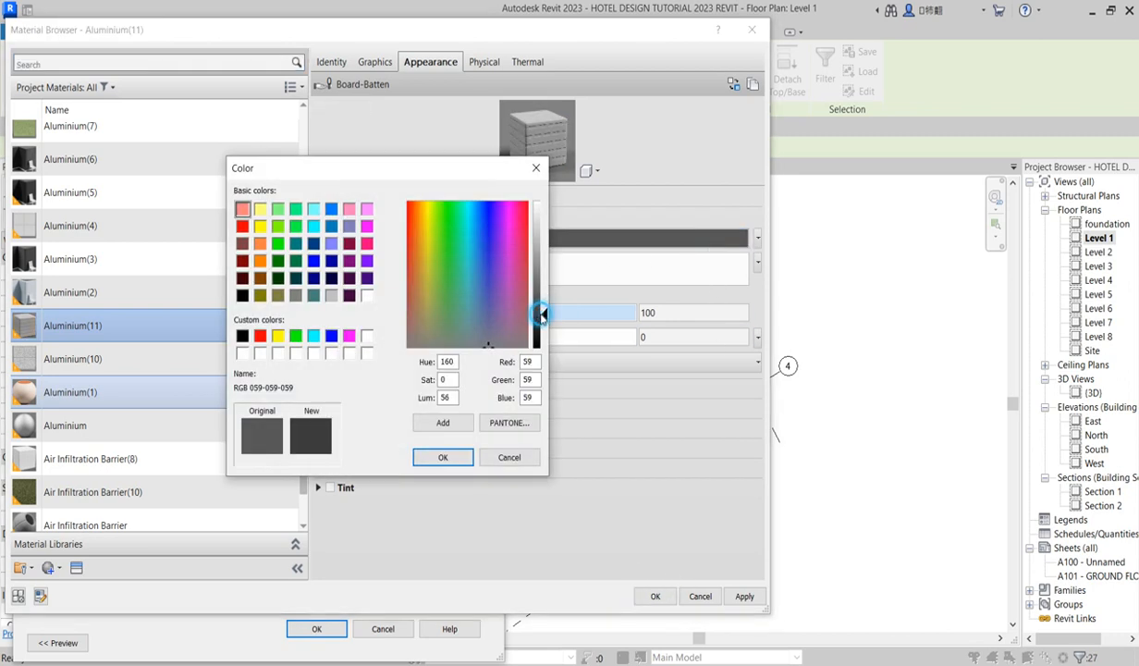
{"action": "left_click", "coordinate": [443, 457]}
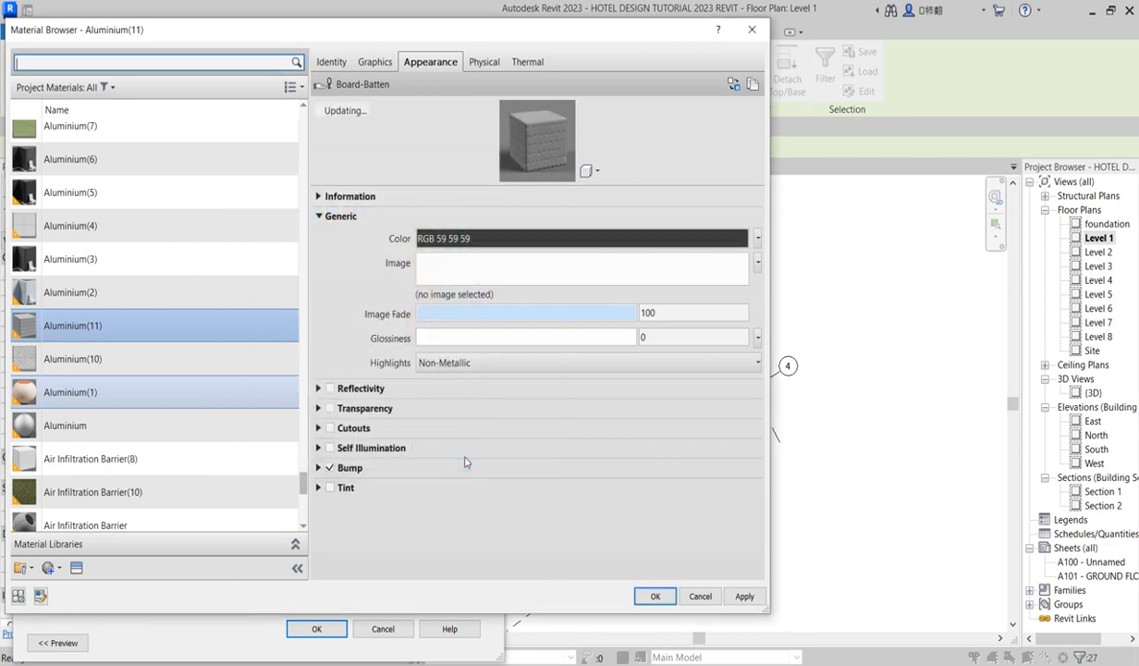
{"action": "left_click", "coordinate": [601, 238]}
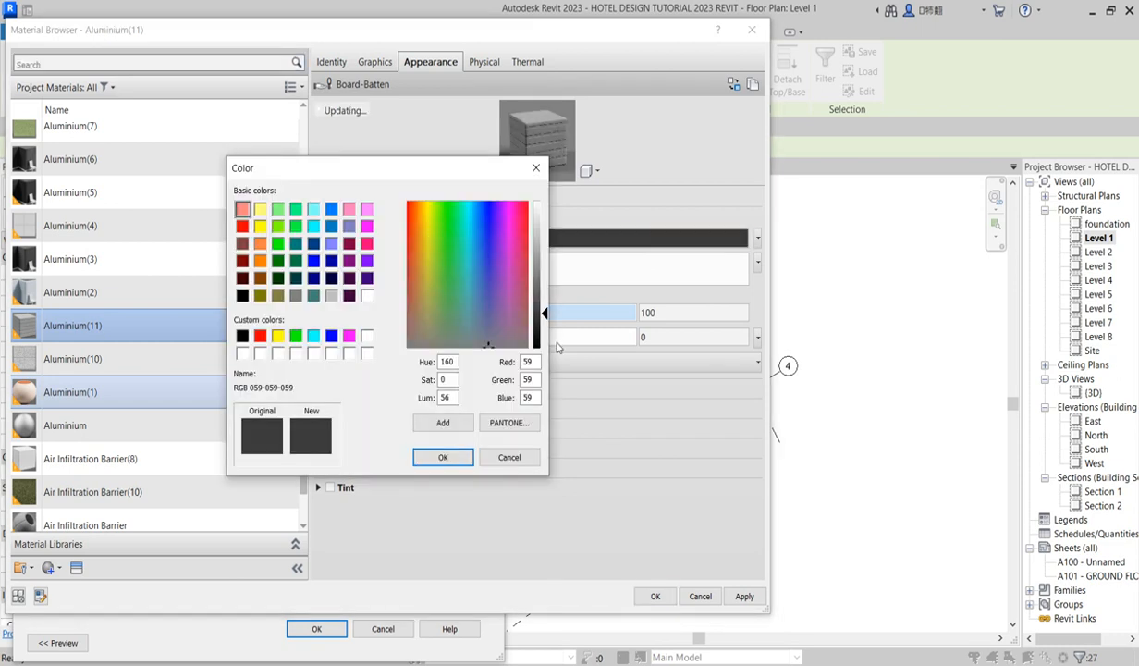
{"action": "left_click", "coordinate": [540, 321]}
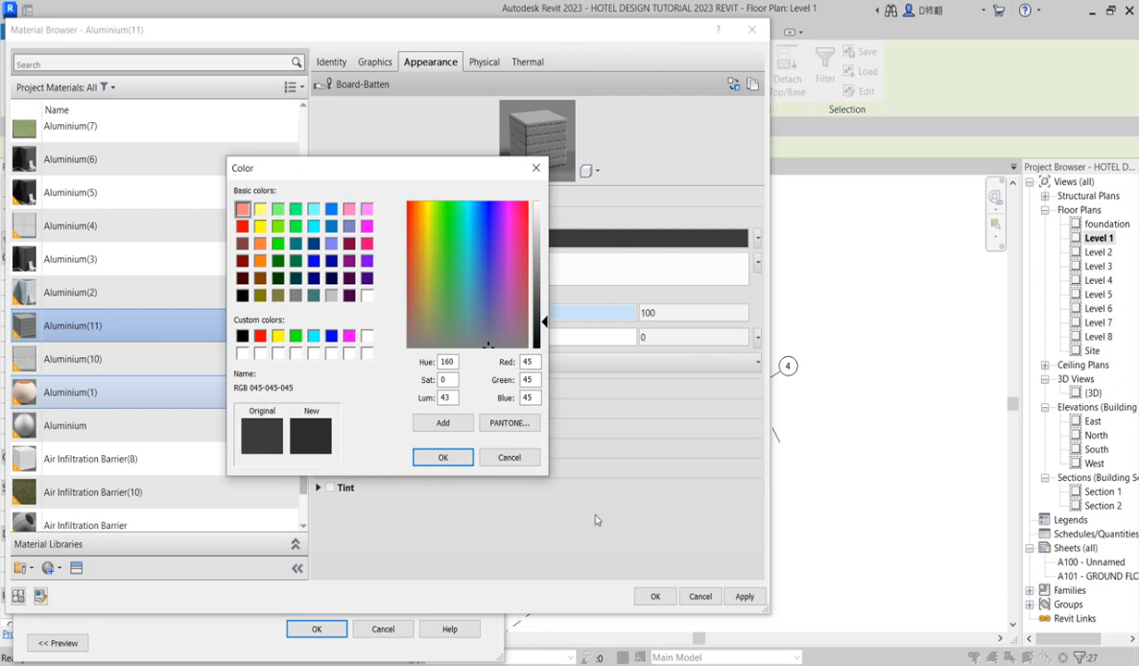
{"action": "left_click", "coordinate": [447, 457]}
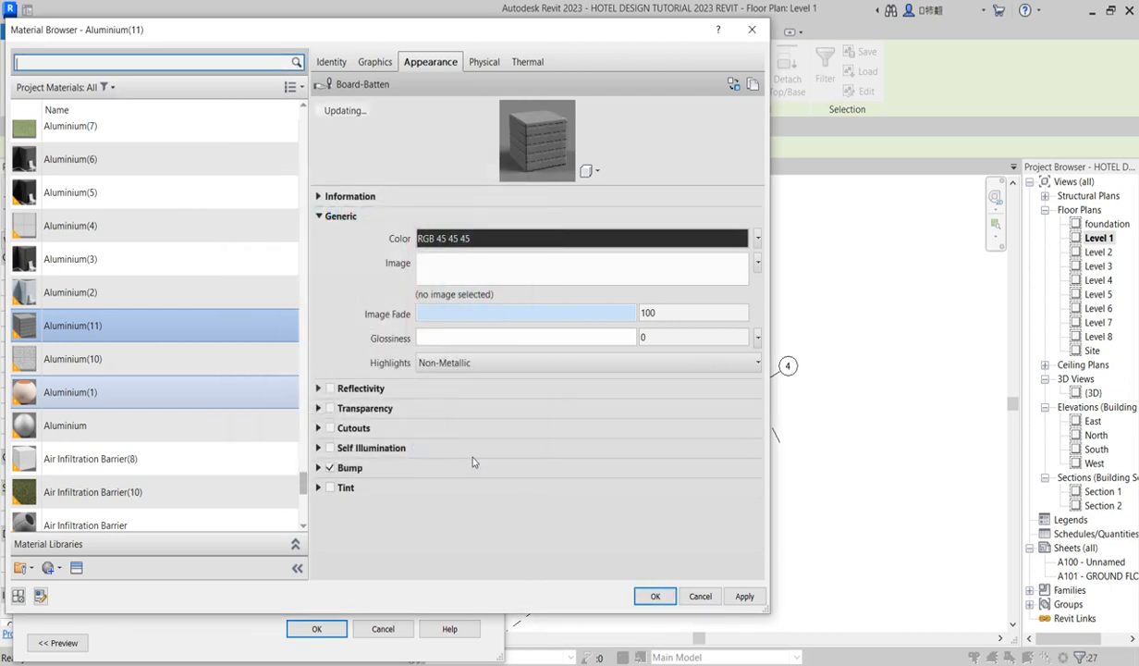
Set the Board-Batten appearance colour to RGB 36 36 36 and apply the finished material to the Generic - 200mm 4 wall type.
{"action": "left_click", "coordinate": [626, 237]}
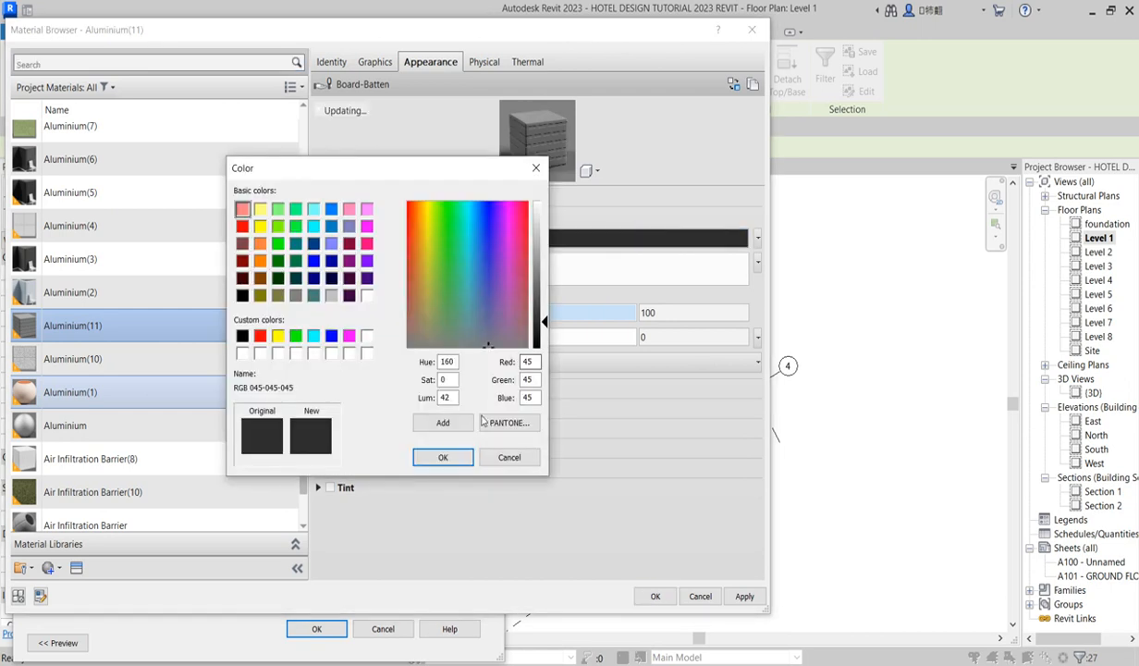
{"action": "left_click", "coordinate": [543, 329]}
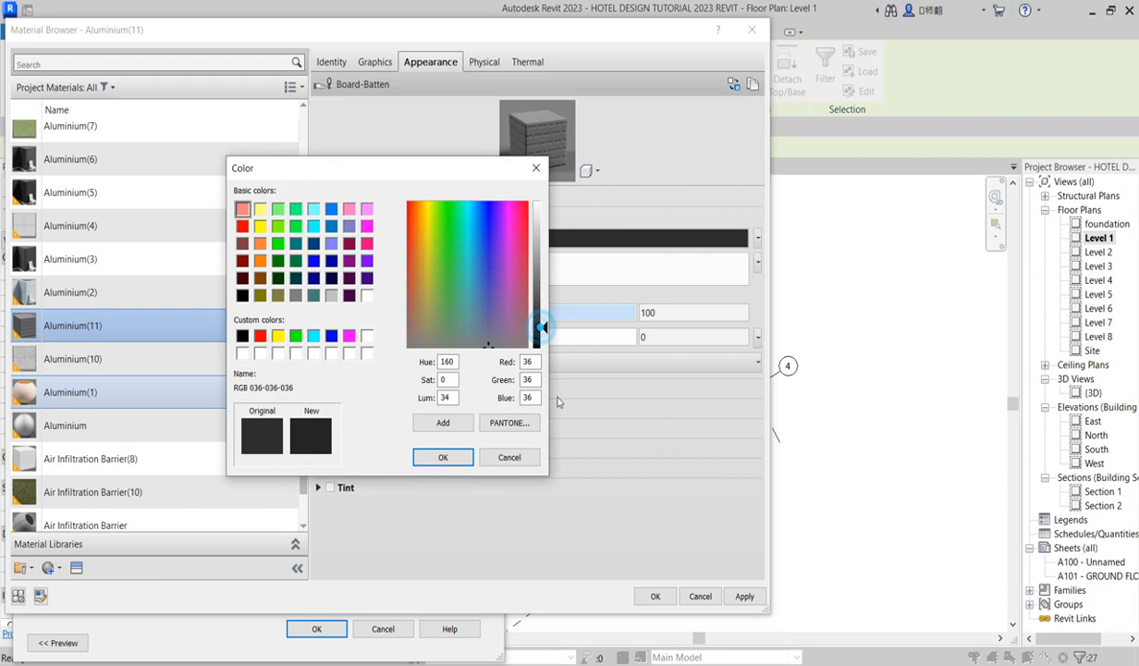
{"action": "left_click", "coordinate": [454, 454]}
{"action": "left_click", "coordinate": [655, 595]}
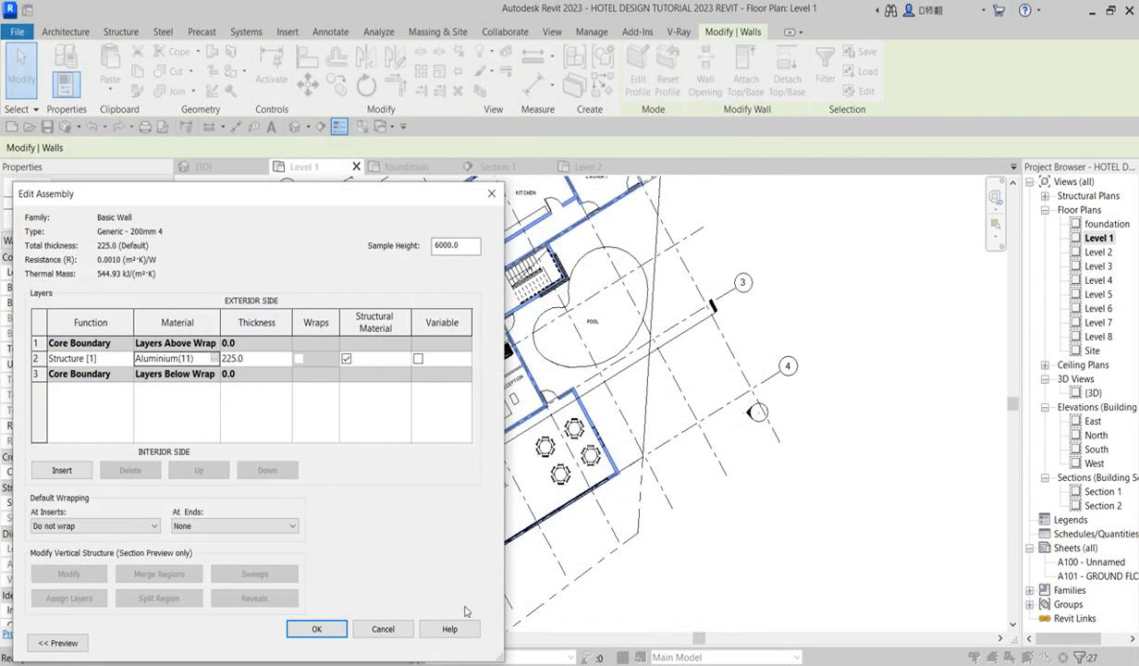
{"action": "left_click", "coordinate": [319, 629]}
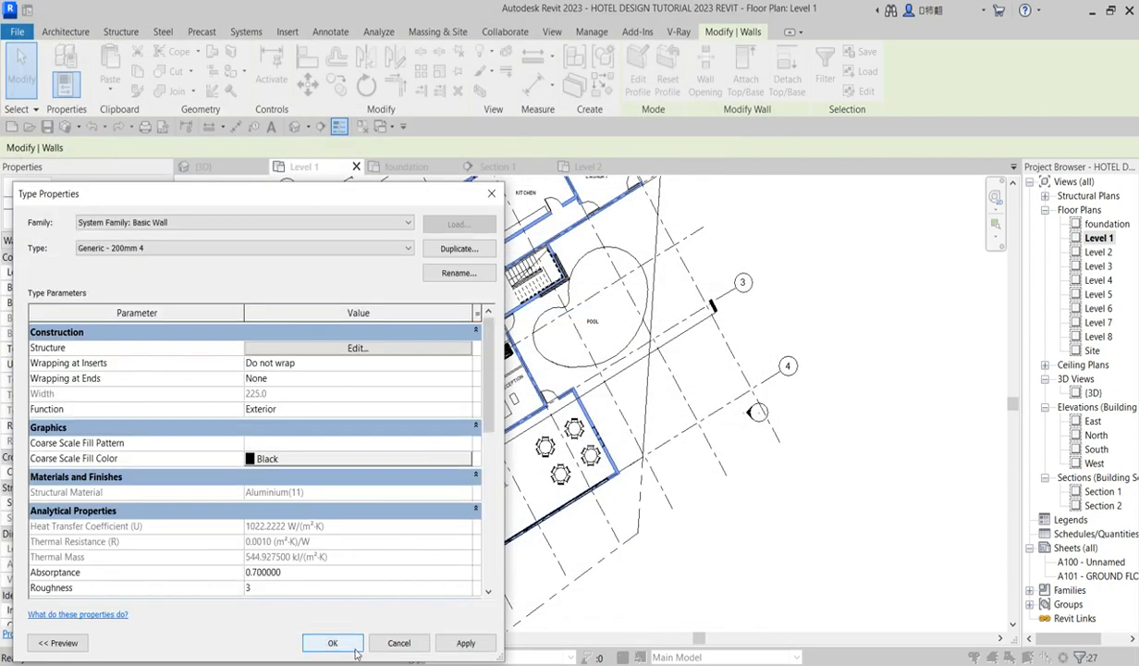
{"action": "left_click", "coordinate": [338, 640]}
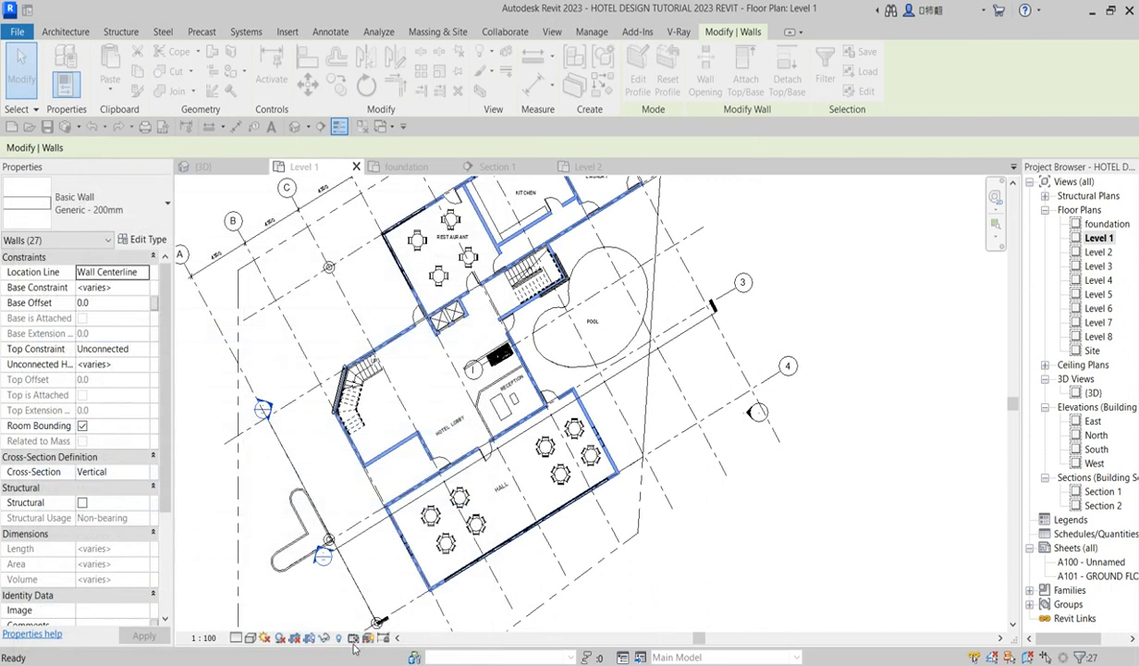
Change all Generic - 200mm walls visible in the foundation floor plan to the Generic - 200mm 4 type.
{"action": "double_click", "coordinate": [1094, 392]}
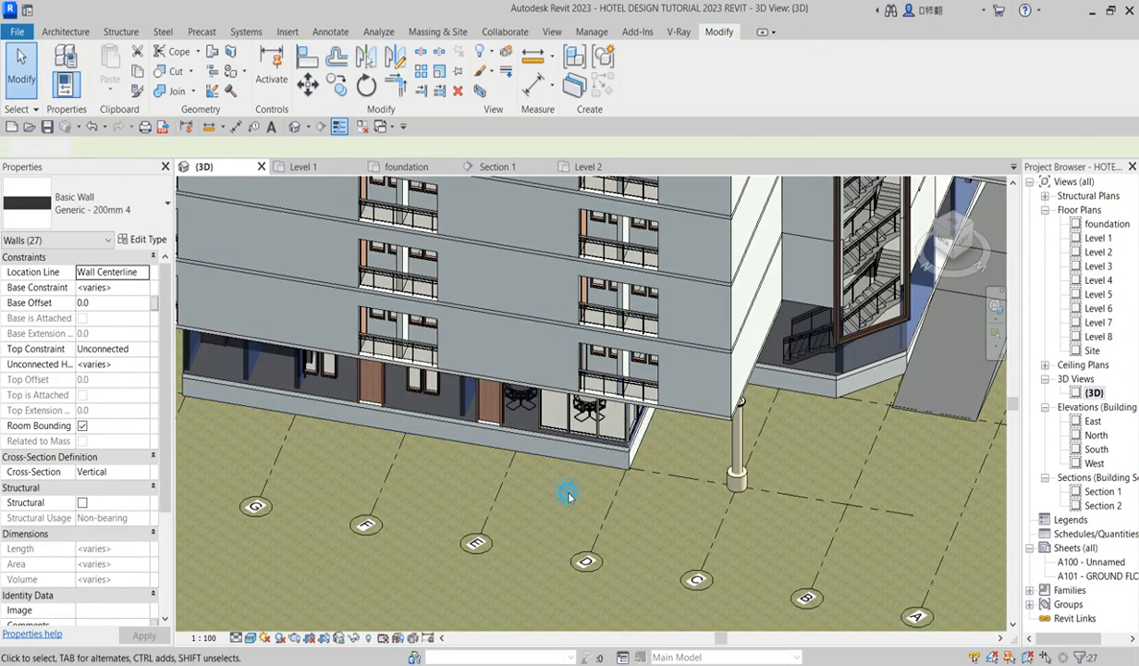
{"action": "left_click", "coordinate": [568, 496]}
{"action": "scroll", "coordinate": [629, 467], "scroll_direction": "up", "scroll_amount": 4}
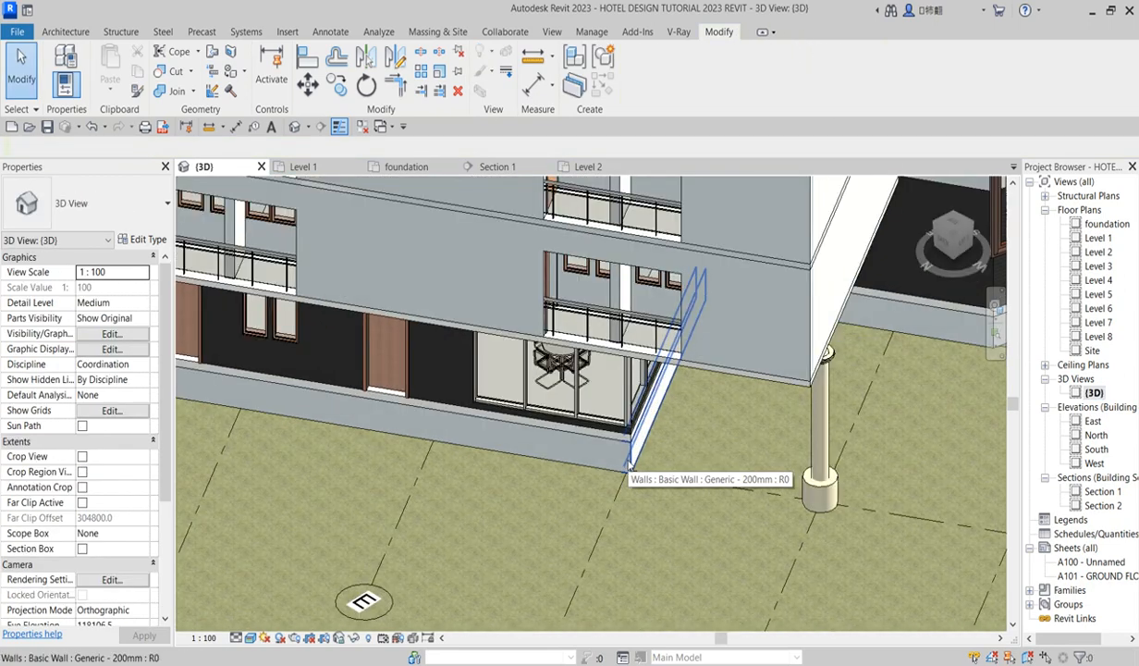
{"action": "left_click", "coordinate": [628, 467]}
{"action": "left_click", "coordinate": [1091, 224]}
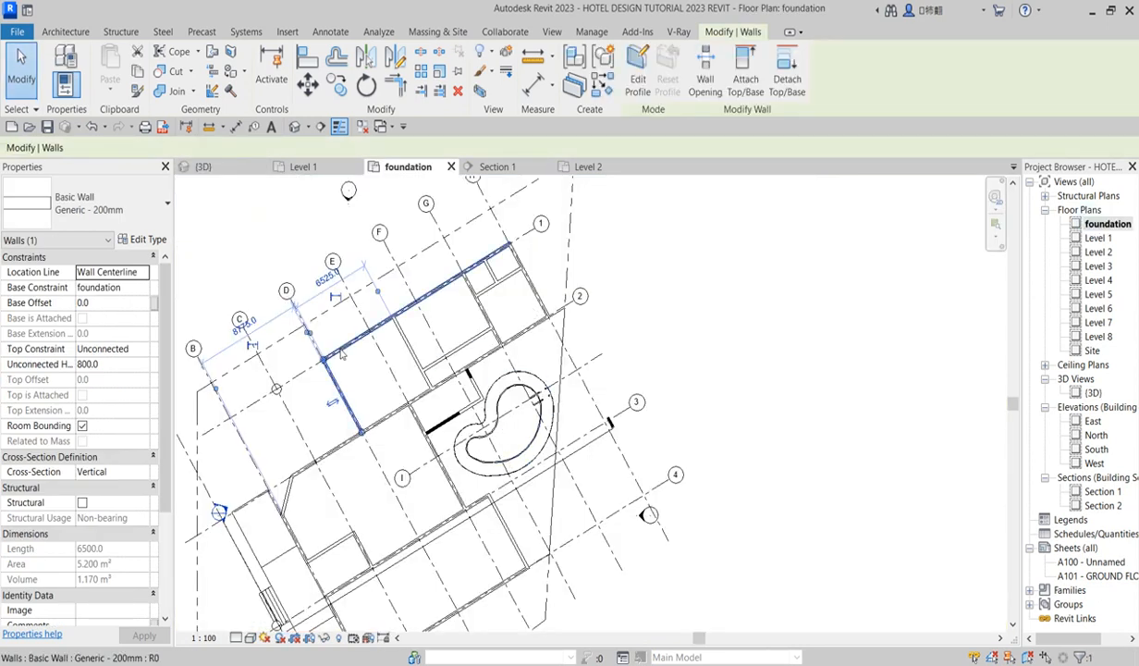
{"action": "right_click", "coordinate": [335, 384]}
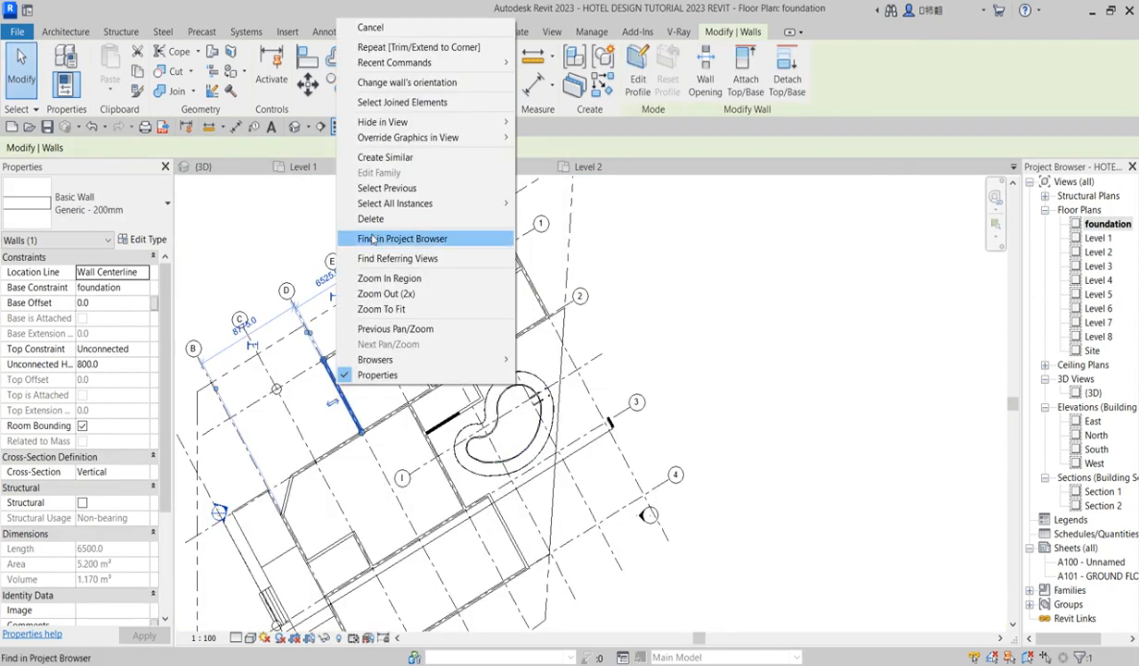
{"action": "mouse_move", "coordinate": [430, 125]}
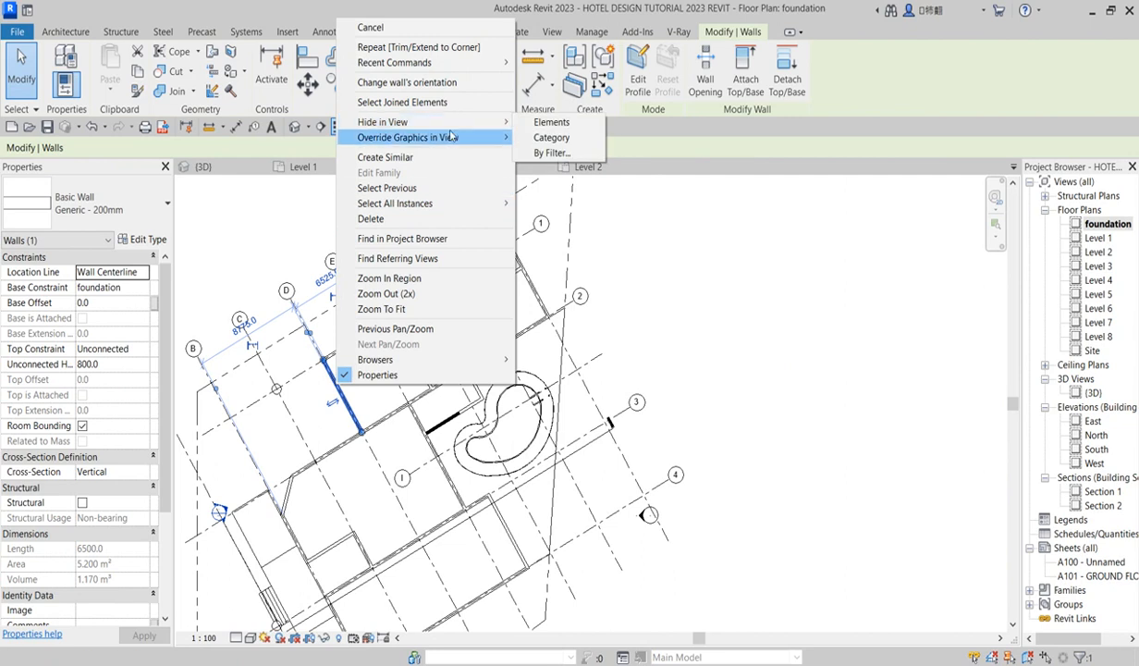
{"action": "mouse_move", "coordinate": [465, 209]}
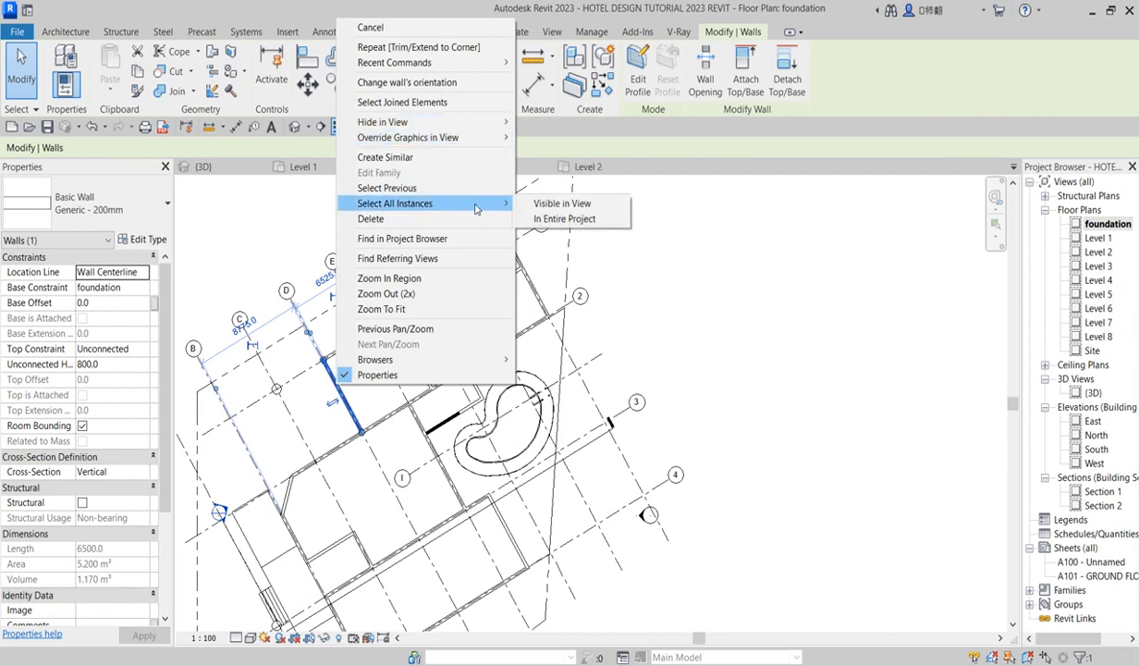
{"action": "left_click", "coordinate": [555, 204]}
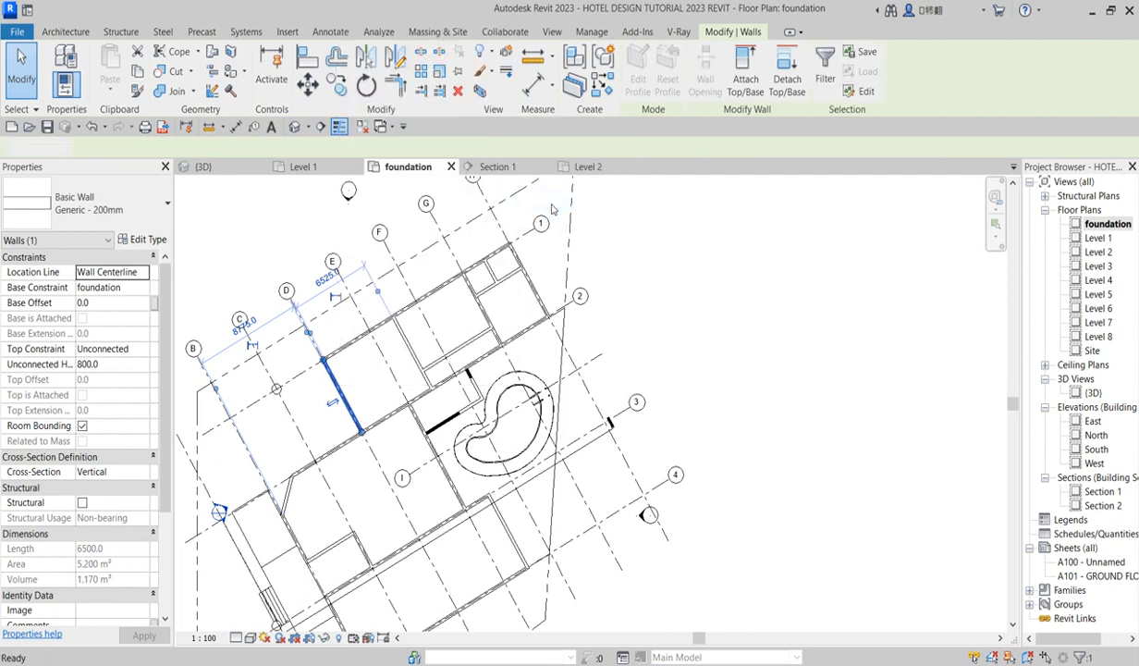
{"action": "left_click", "coordinate": [148, 208]}
{"action": "left_click", "coordinate": [122, 600]}
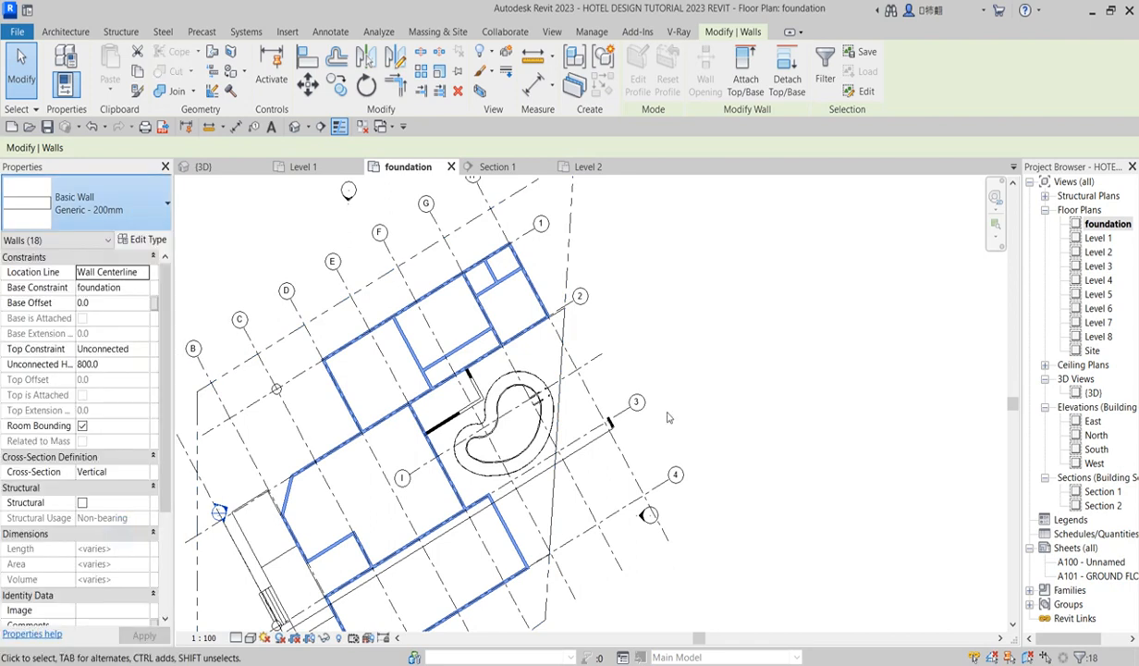
Examine the dark siding on the foundation and ground-floor walls in the 3D view.
{"action": "double_click", "coordinate": [1092, 393]}
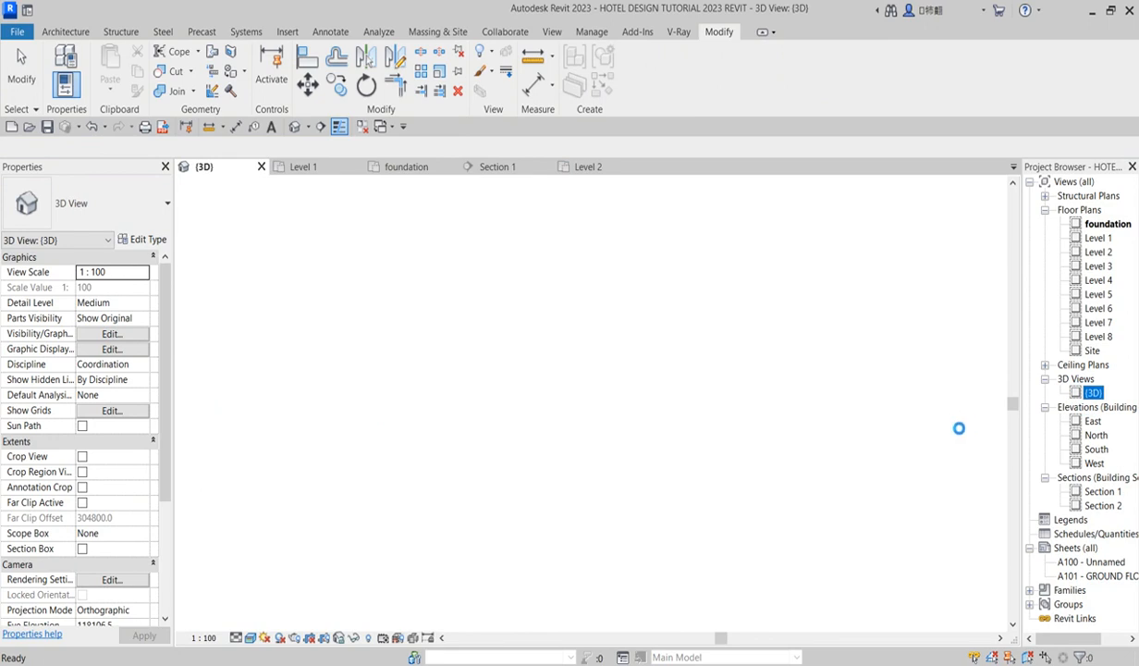
{"action": "scroll", "coordinate": [767, 559], "scroll_direction": "down", "scroll_amount": 4}
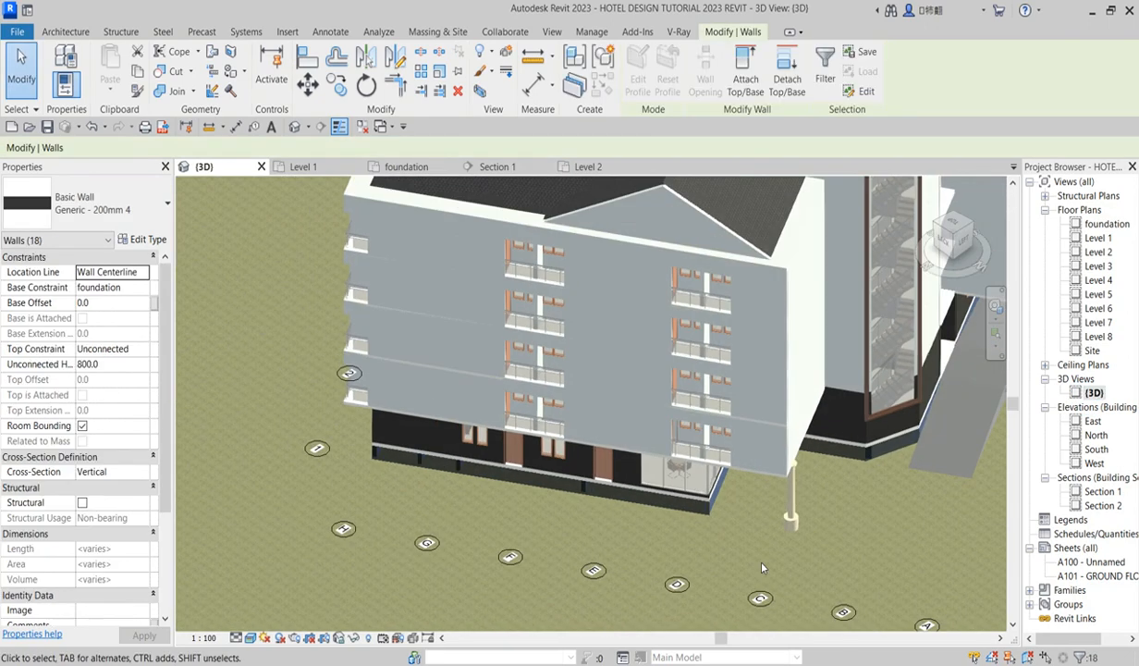
{"action": "scroll", "coordinate": [853, 571], "scroll_direction": "up", "scroll_amount": 4}
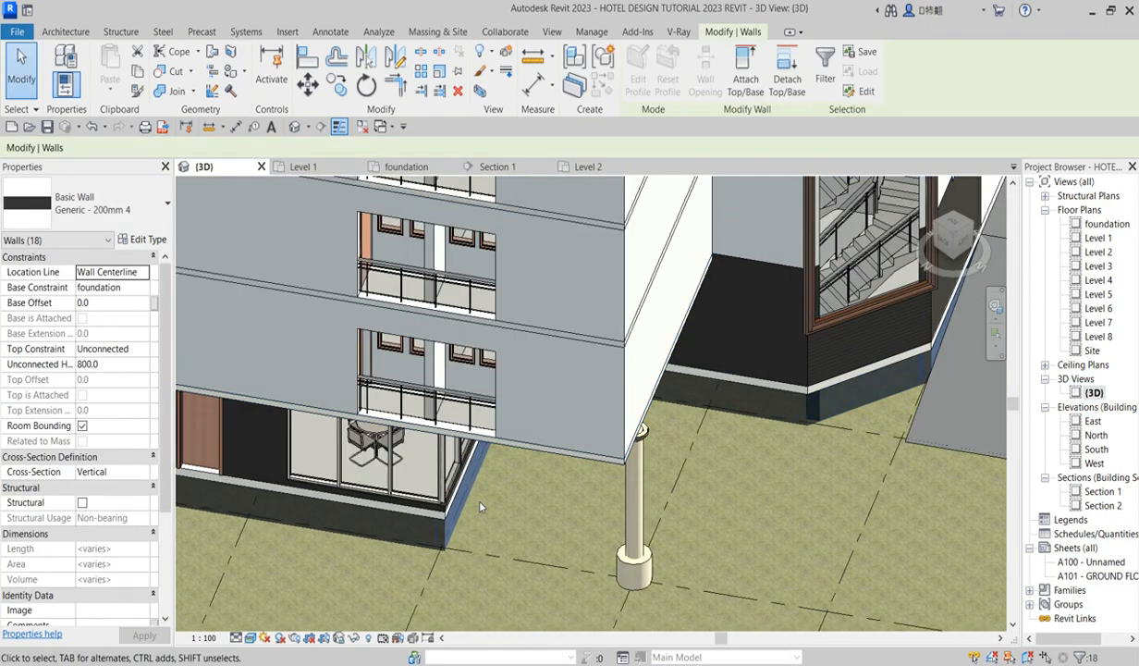
{"action": "scroll", "coordinate": [453, 516], "scroll_direction": "down", "scroll_amount": 2}
{"action": "scroll", "coordinate": [433, 534], "scroll_direction": "down", "scroll_amount": 5}
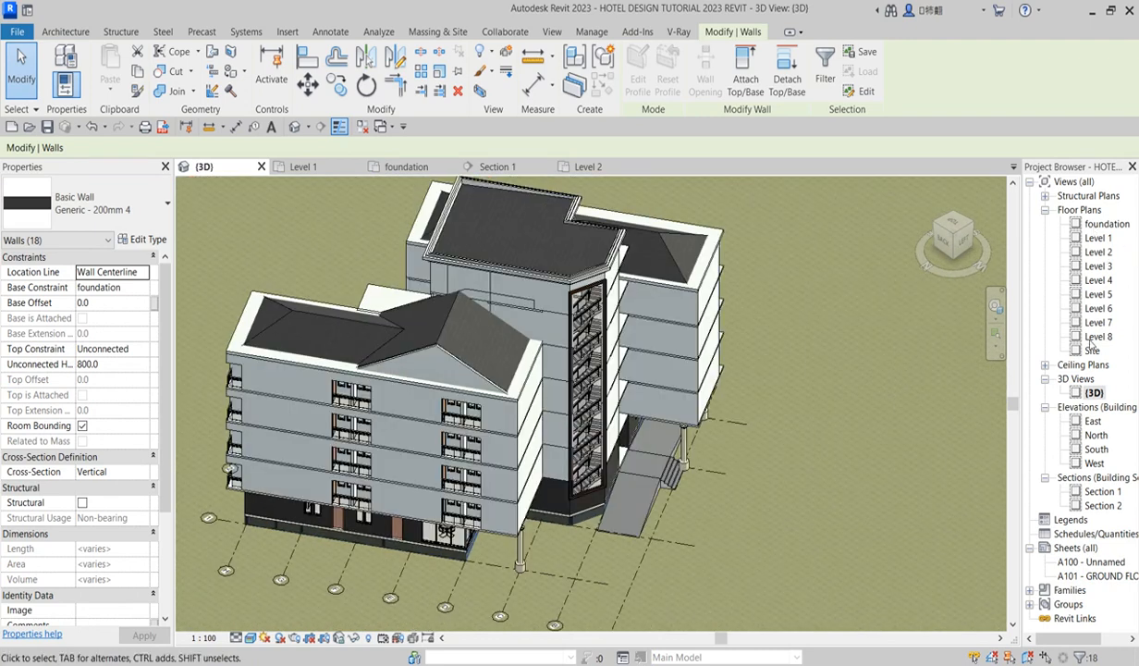
Draw chained Generic - 200mm walls, 800 high, in the foundation plan along the property line's lower, right and upper sides, leaving the left side open.
{"action": "double_click", "coordinate": [1107, 224]}
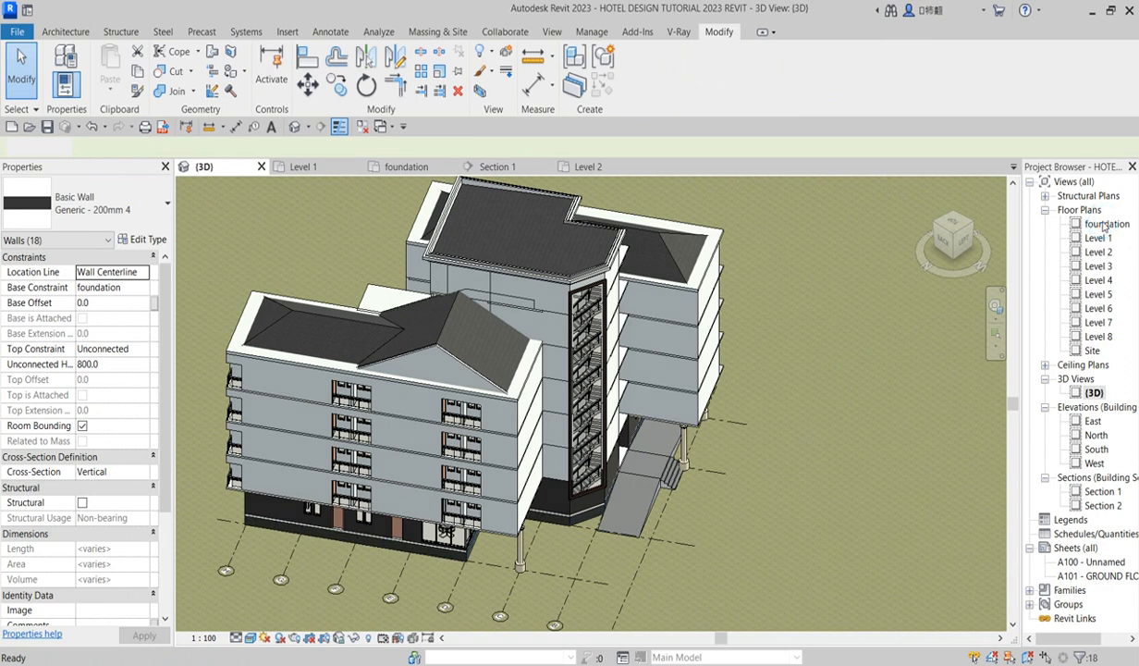
{"action": "scroll", "coordinate": [580, 405], "scroll_direction": "down", "scroll_amount": 4}
{"action": "scroll", "coordinate": [533, 463], "scroll_direction": "up", "scroll_amount": 2}
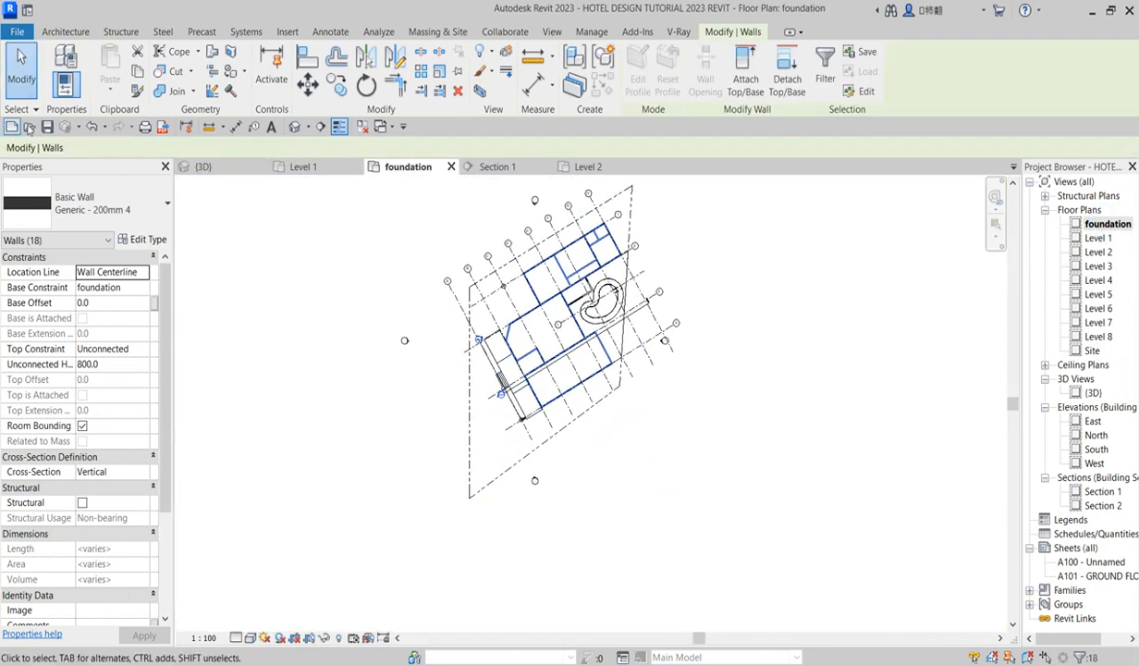
{"action": "left_click", "coordinate": [63, 33]}
{"action": "left_click", "coordinate": [60, 61]}
{"action": "scroll", "coordinate": [448, 475], "scroll_direction": "up", "scroll_amount": 3}
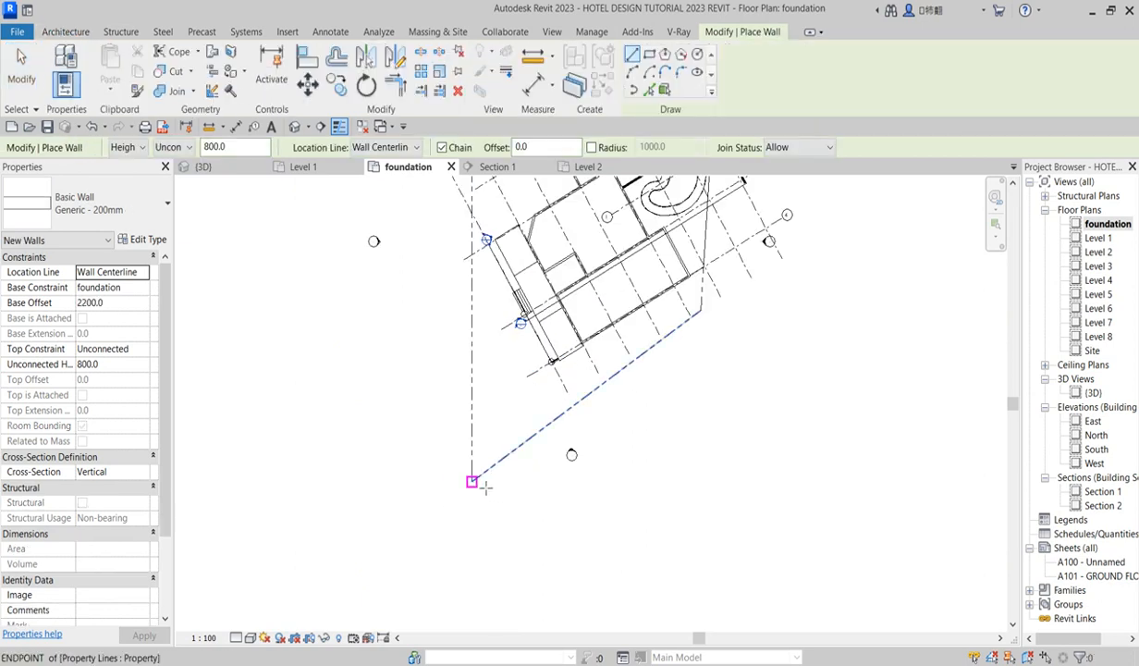
{"action": "left_click", "coordinate": [475, 480]}
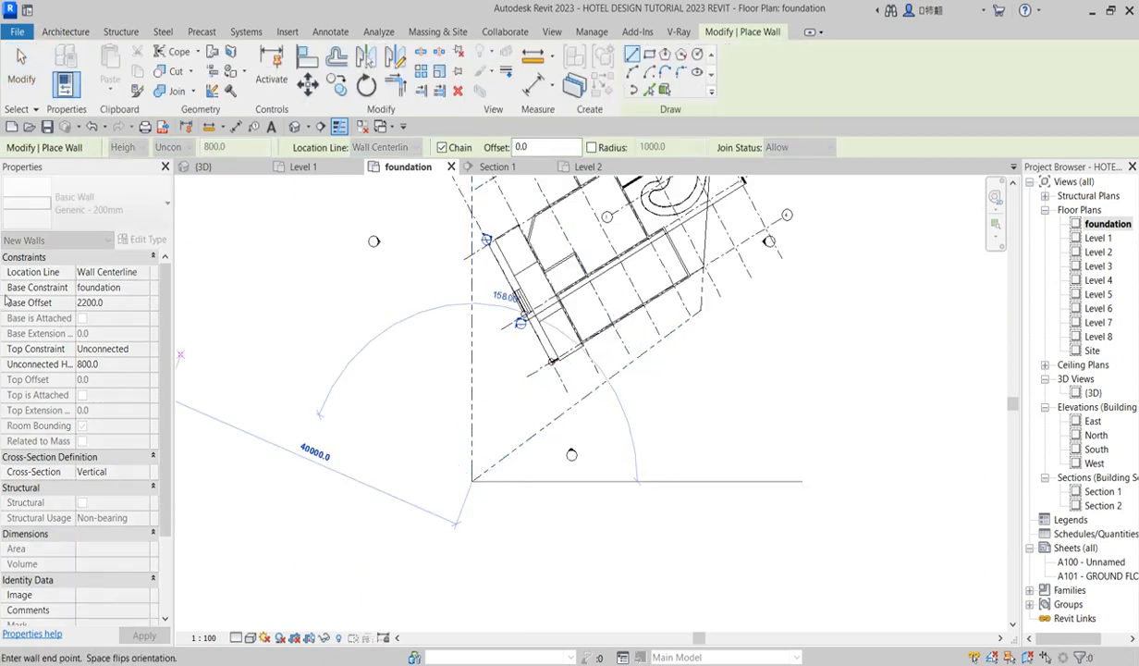
{"action": "left_click", "coordinate": [699, 312]}
{"action": "scroll", "coordinate": [638, 521], "scroll_direction": "down", "scroll_amount": 2}
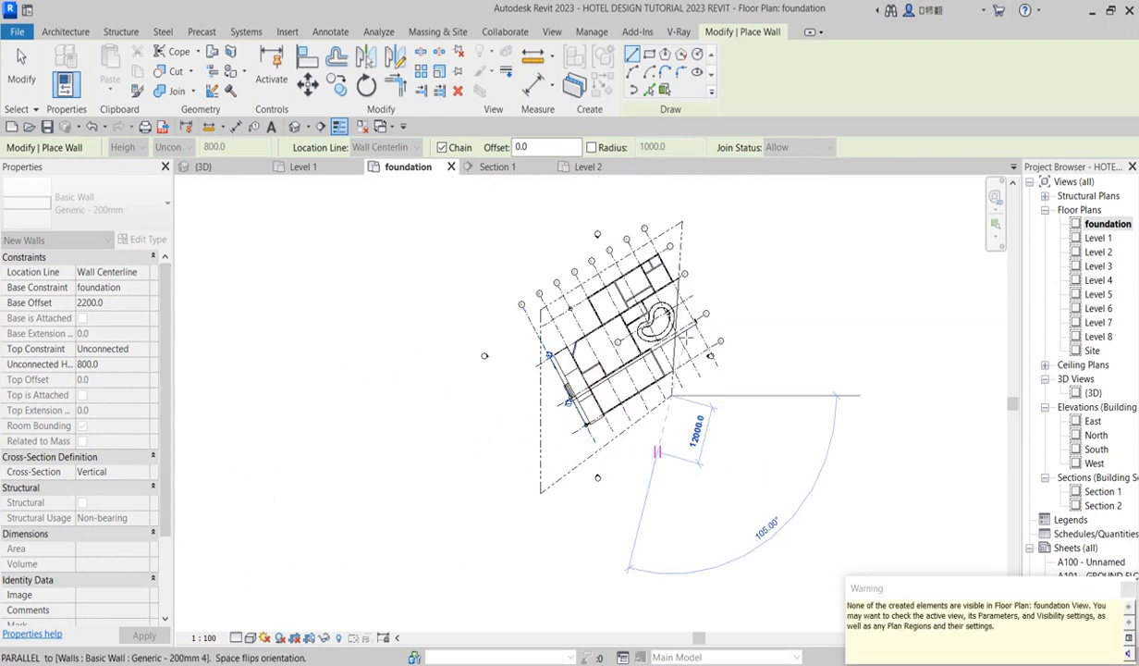
{"action": "left_click", "coordinate": [682, 222]}
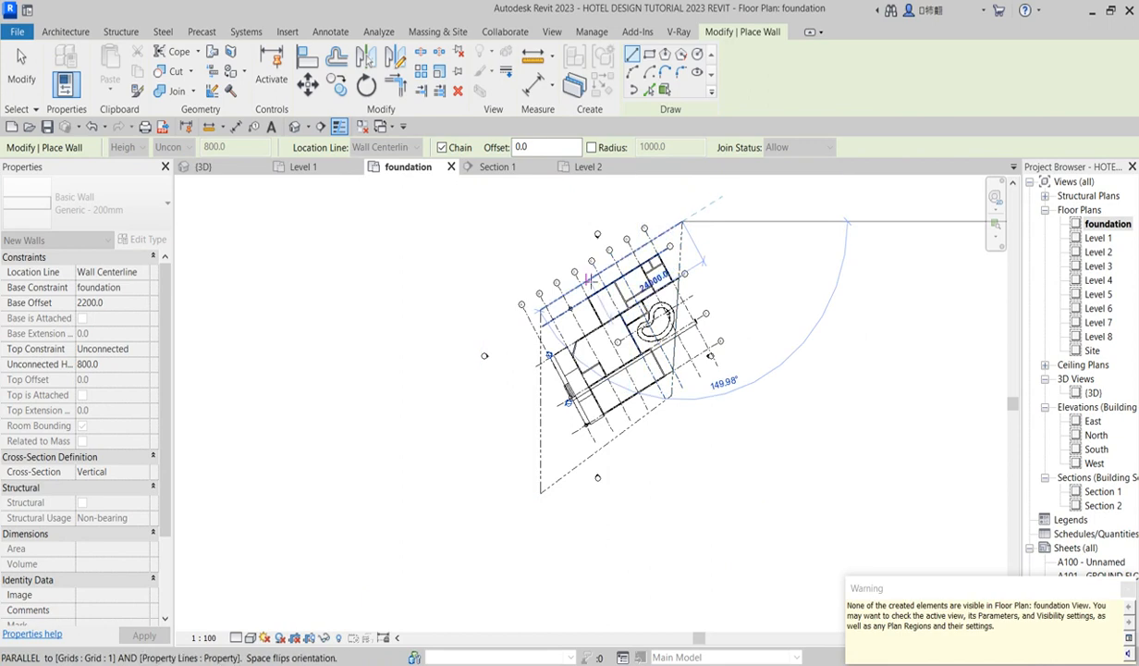
{"action": "scroll", "coordinate": [584, 274], "scroll_direction": "up", "scroll_amount": 2}
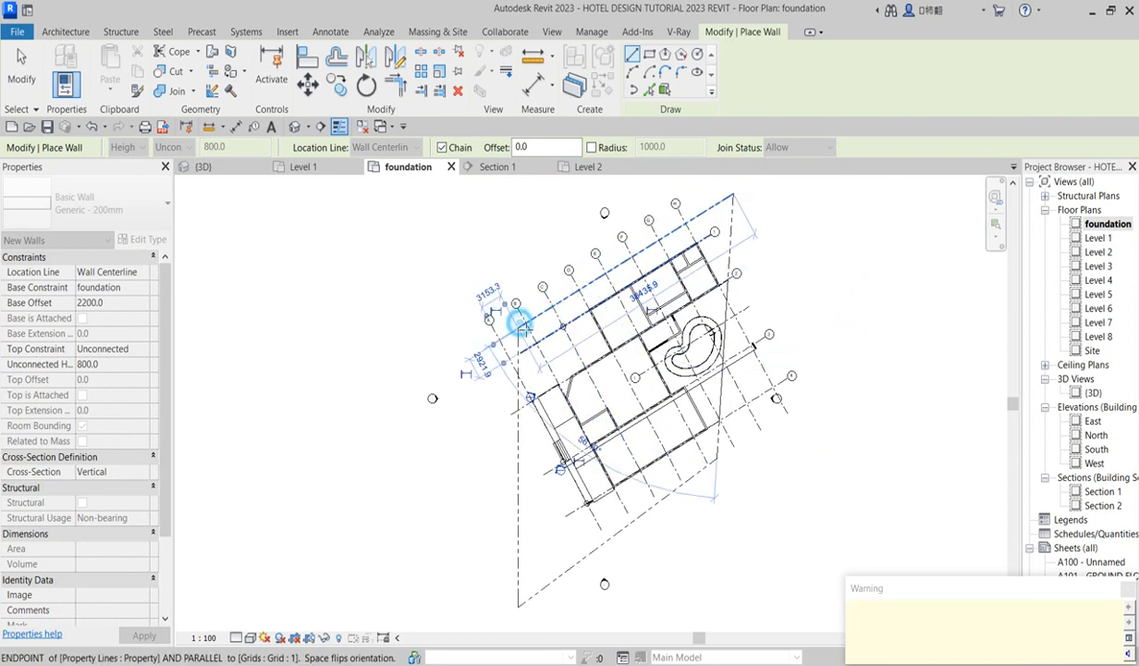
{"action": "right_click", "coordinate": [314, 240]}
{"action": "left_click", "coordinate": [352, 252]}
{"action": "right_click", "coordinate": [344, 222]}
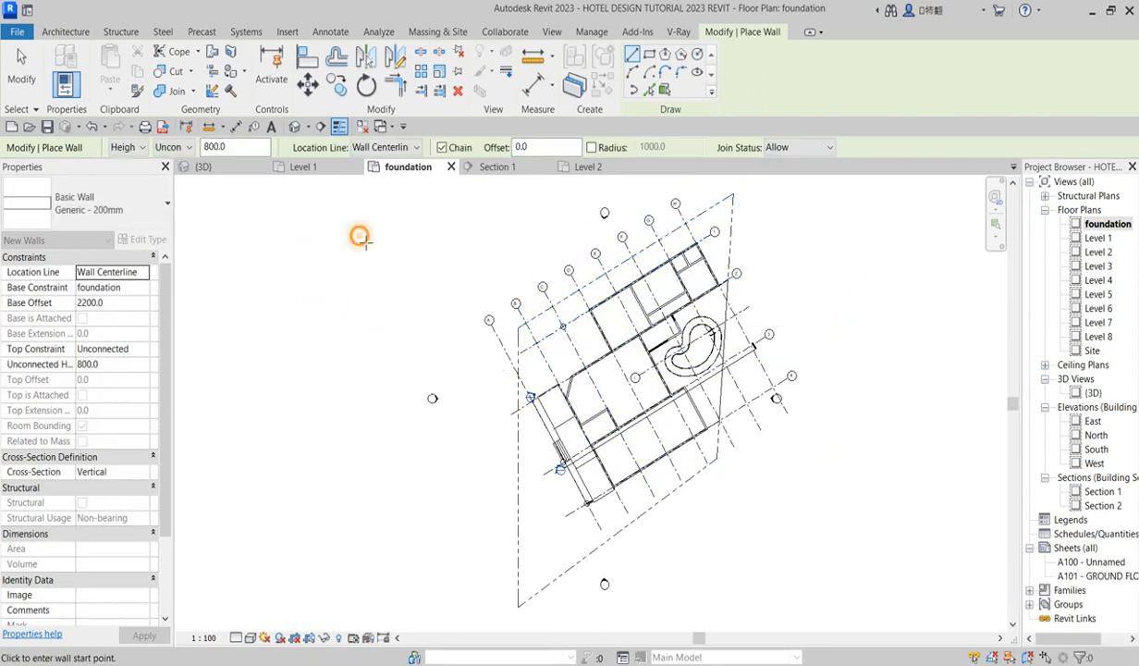
Set the three boundary walls' base offset to 0 and their unconnected height to 2500 in the 3D view.
{"action": "left_click", "coordinate": [370, 231]}
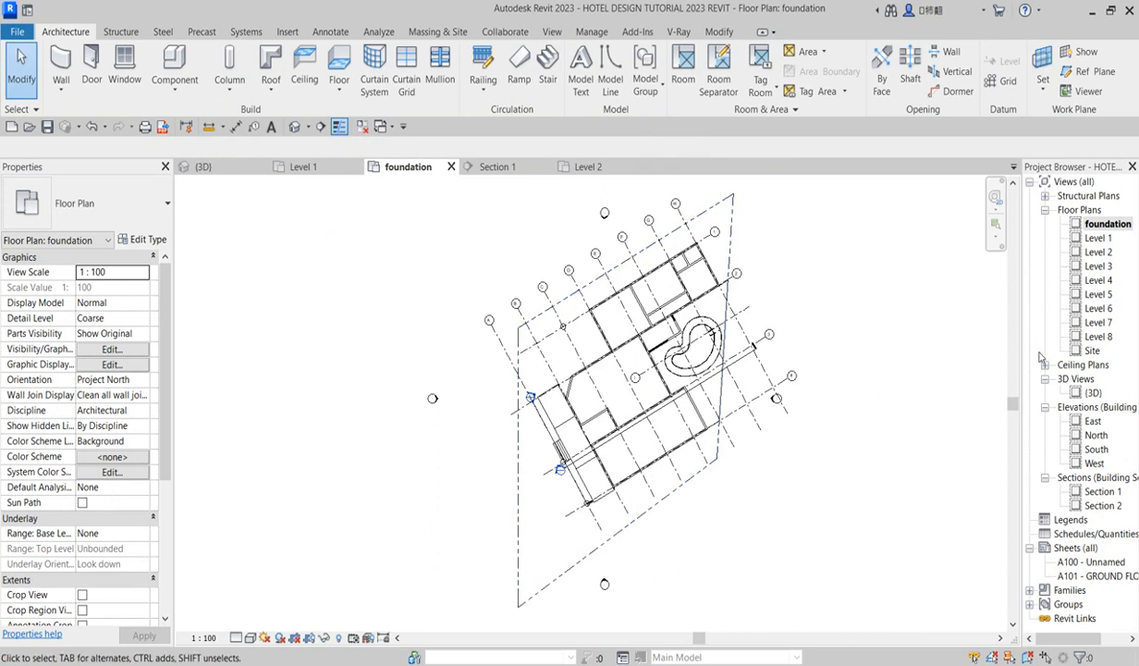
{"action": "double_click", "coordinate": [1093, 393]}
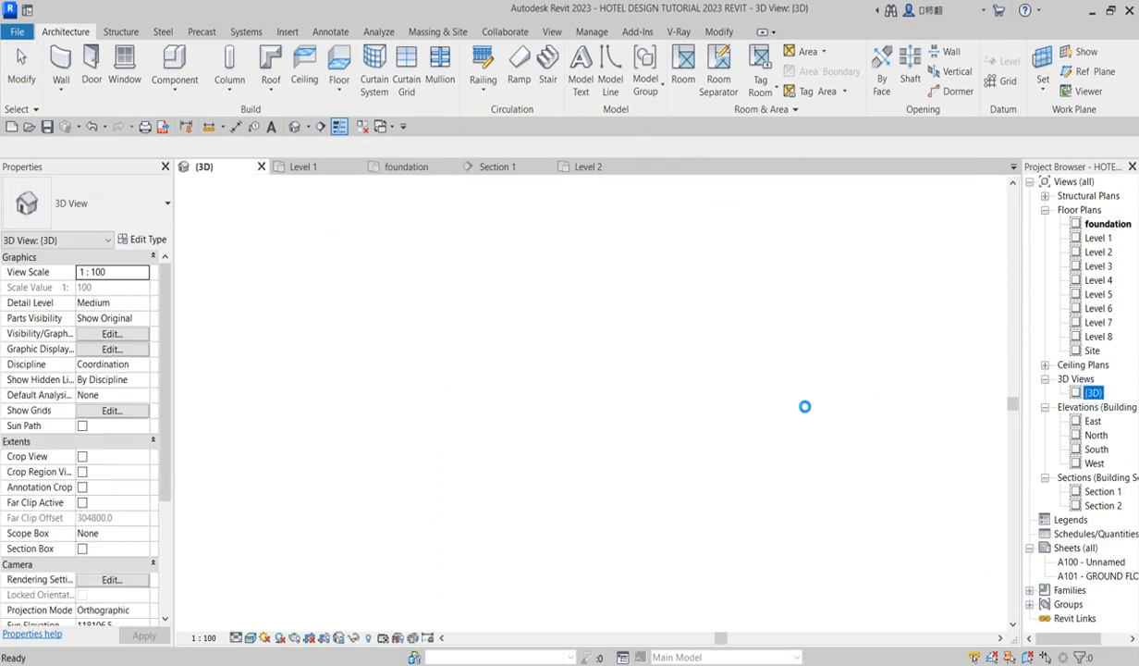
{"action": "scroll", "coordinate": [583, 563], "scroll_direction": "down", "scroll_amount": 2}
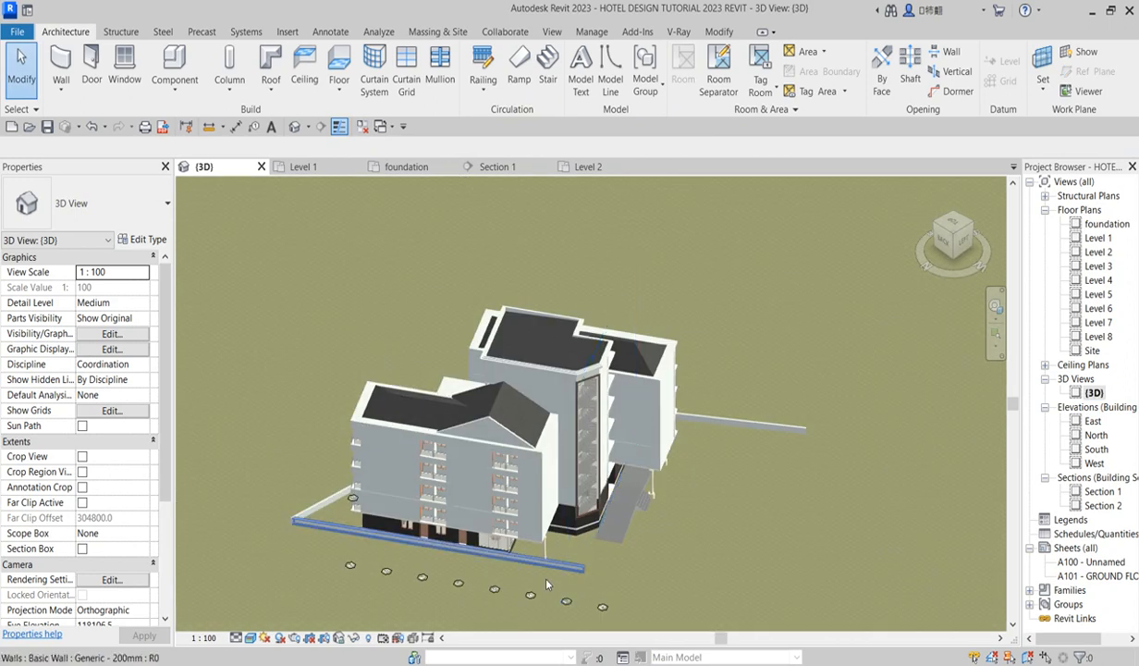
{"action": "left_click", "coordinate": [365, 549]}
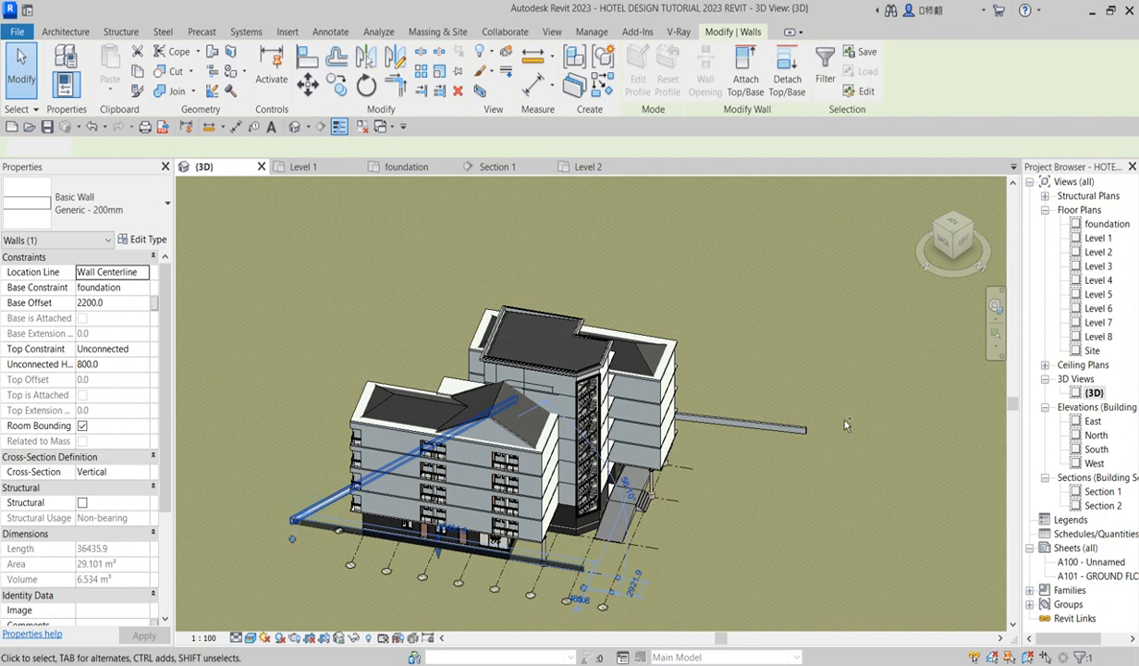
{"action": "left_click", "coordinate": [777, 427], "text": "ctrl"}
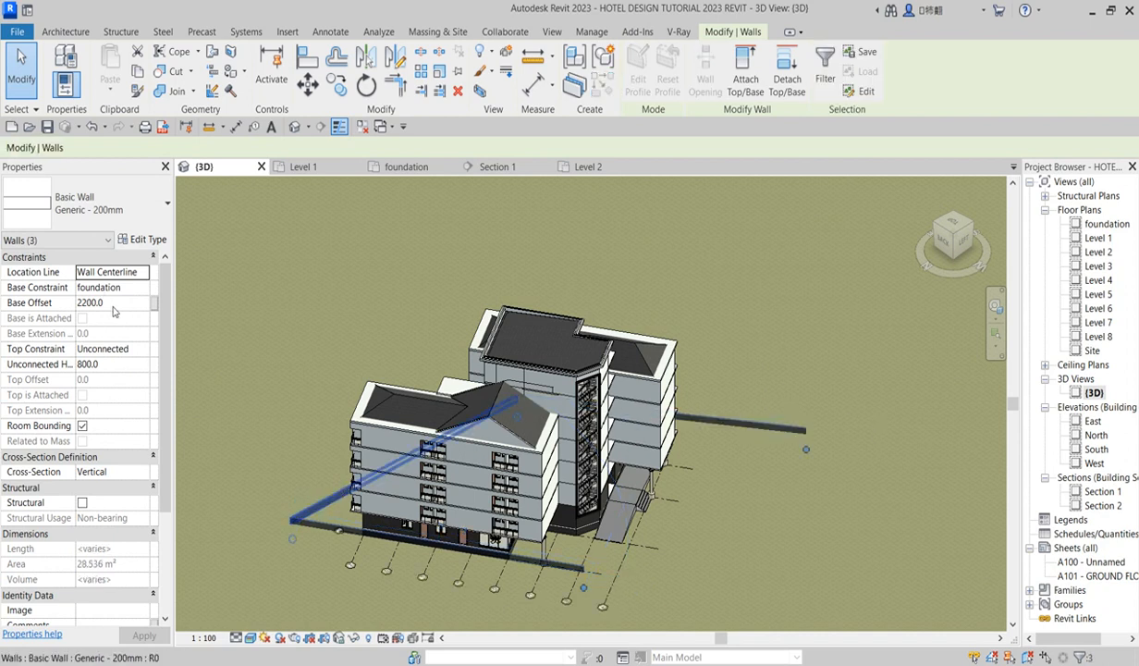
{"action": "left_click", "coordinate": [140, 303]}
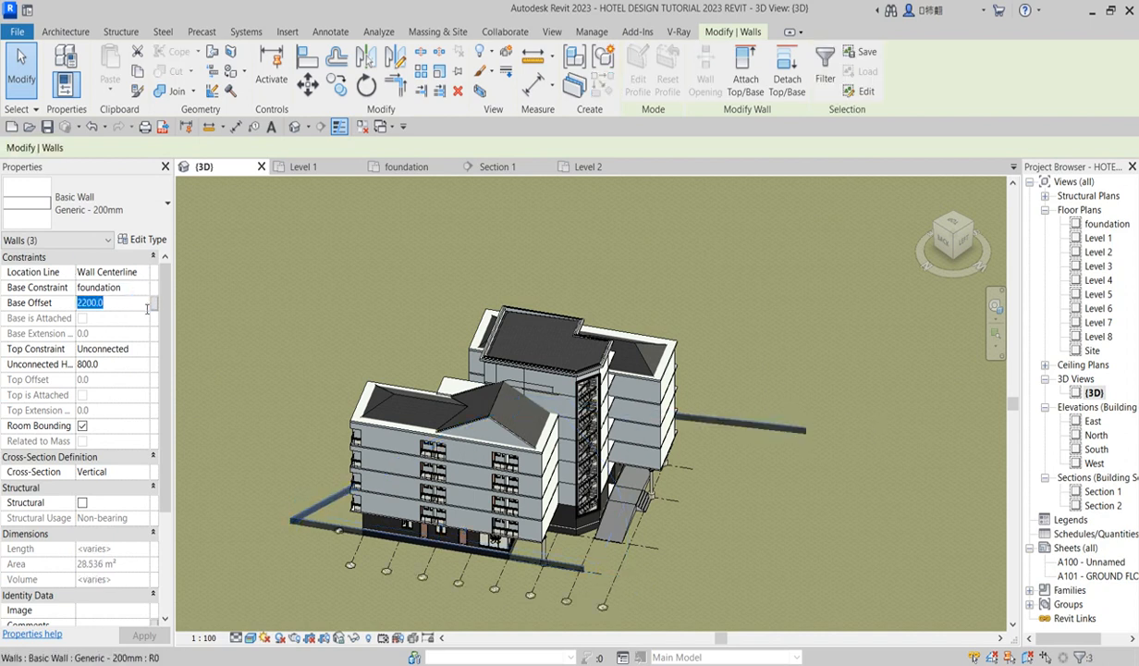
{"action": "left_click", "coordinate": [132, 366]}
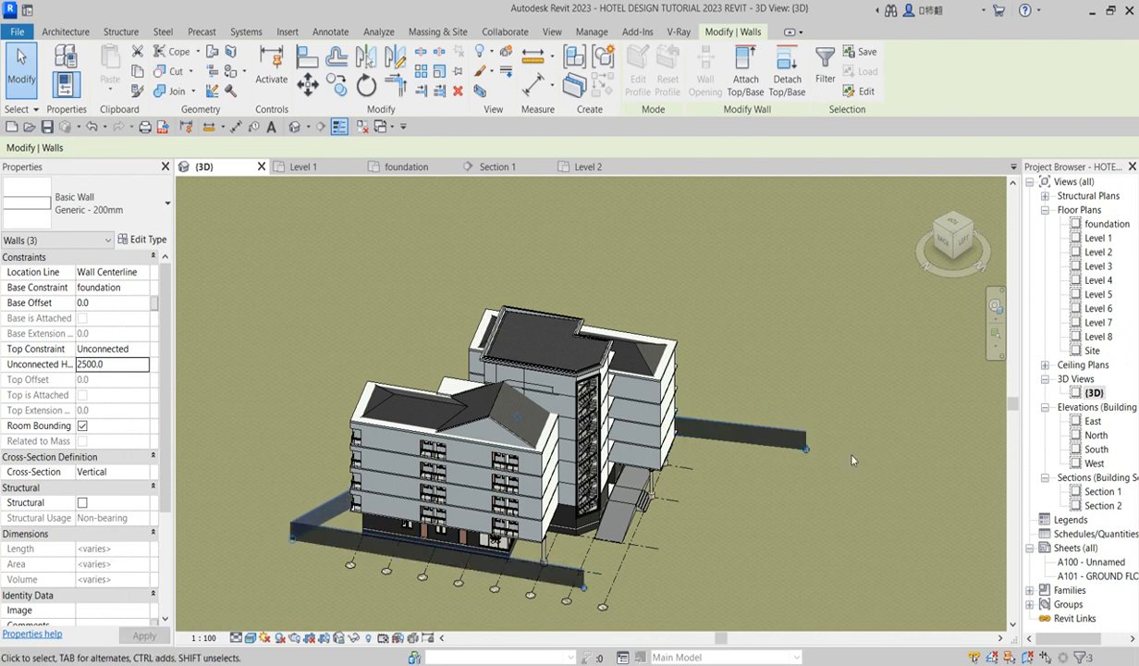
{"action": "left_click", "coordinate": [819, 437]}
{"action": "scroll", "coordinate": [629, 552], "scroll_direction": "up", "scroll_amount": 3}
{"action": "scroll", "coordinate": [632, 551], "scroll_direction": "up", "scroll_amount": 2}
{"action": "scroll", "coordinate": [575, 562], "scroll_direction": "down", "scroll_amount": 4}
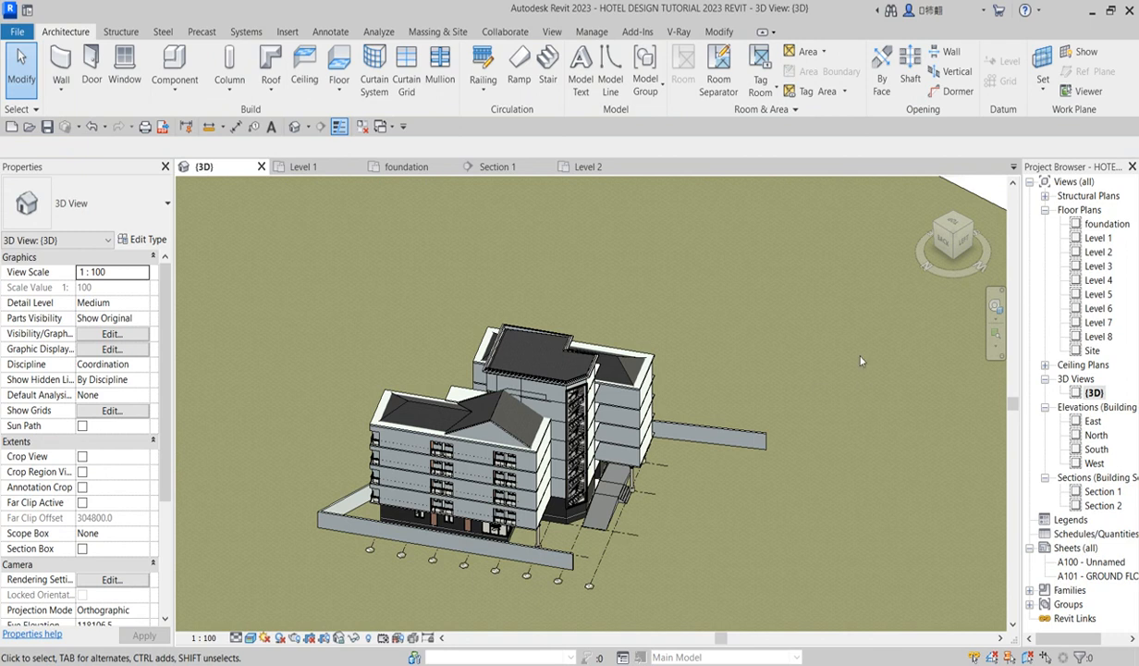
Start an in-place model of the Site category named Site 1 in the foundation floor plan.
{"action": "double_click", "coordinate": [1106, 224]}
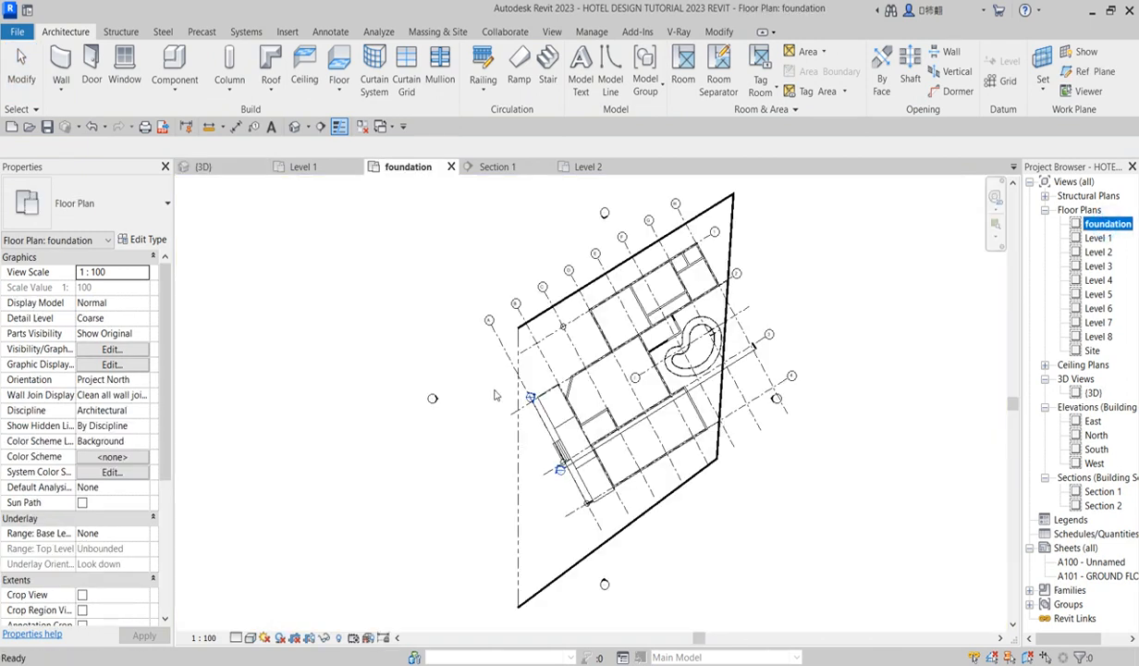
{"action": "scroll", "coordinate": [539, 546], "scroll_direction": "up", "scroll_amount": 3}
{"action": "scroll", "coordinate": [561, 427], "scroll_direction": "down", "scroll_amount": 3}
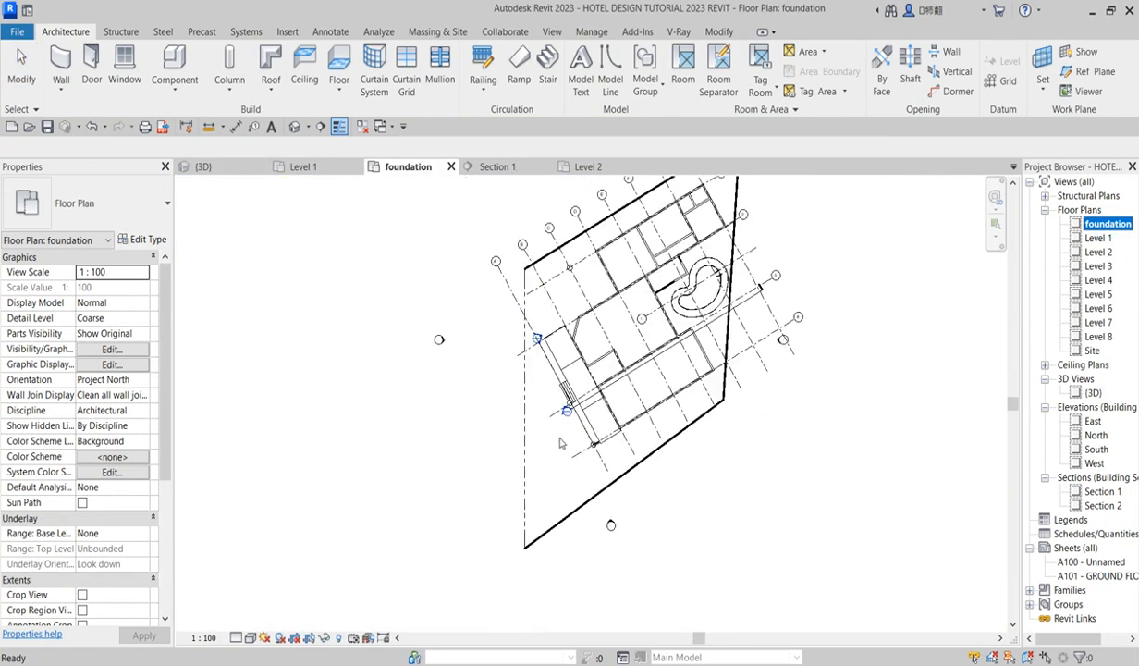
{"action": "scroll", "coordinate": [530, 396], "scroll_direction": "up", "scroll_amount": 2}
{"action": "scroll", "coordinate": [675, 342], "scroll_direction": "down", "scroll_amount": 2}
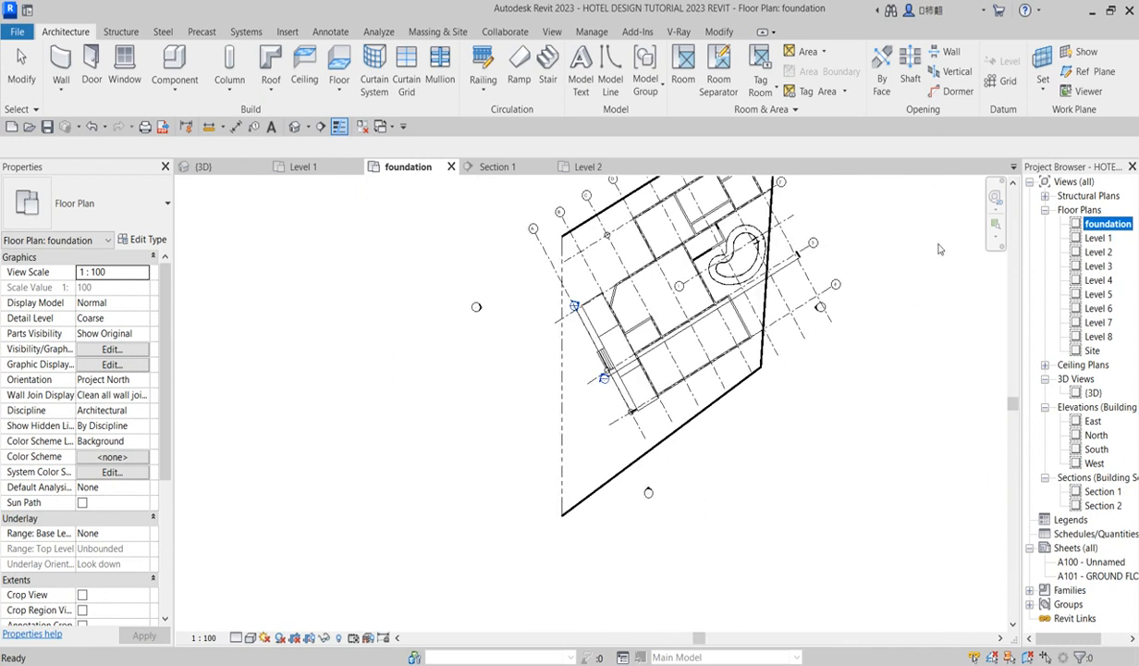
{"action": "scroll", "coordinate": [665, 319], "scroll_direction": "up", "scroll_amount": 3}
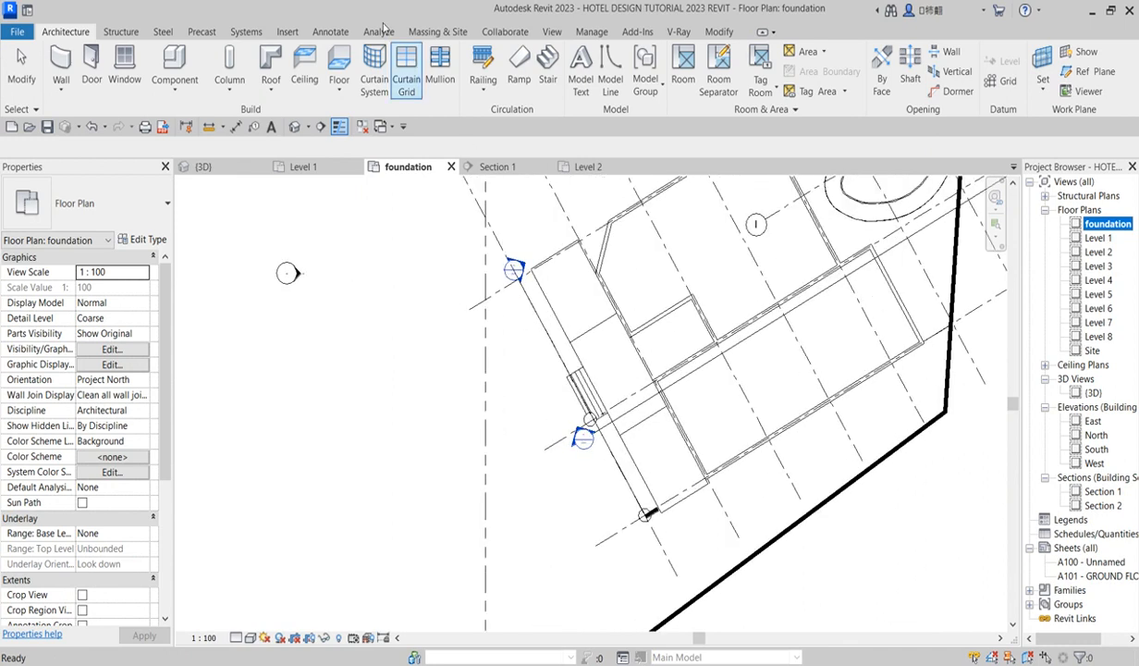
{"action": "left_click", "coordinate": [174, 67]}
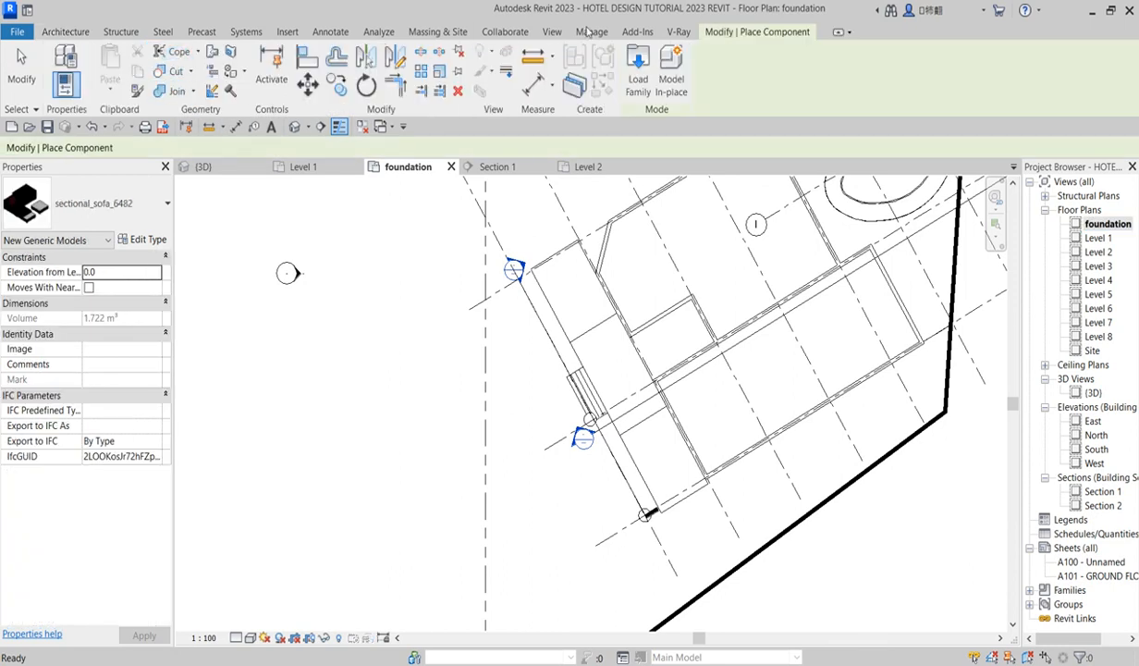
{"action": "left_click", "coordinate": [672, 76]}
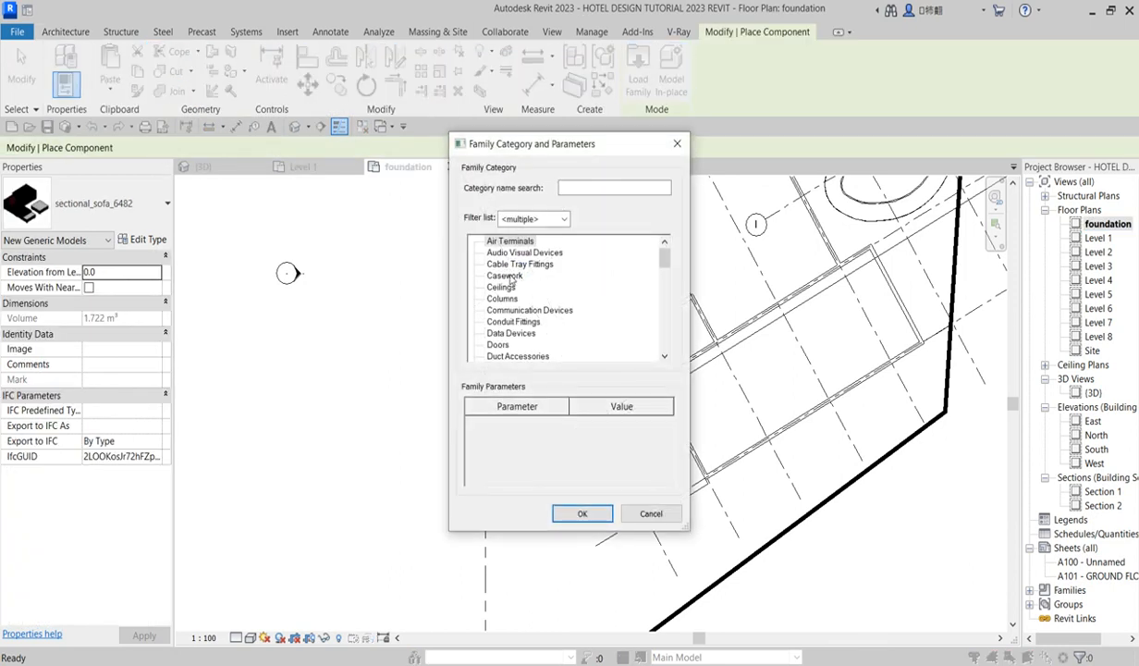
{"action": "scroll", "coordinate": [510, 278], "scroll_direction": "down", "scroll_amount": 7}
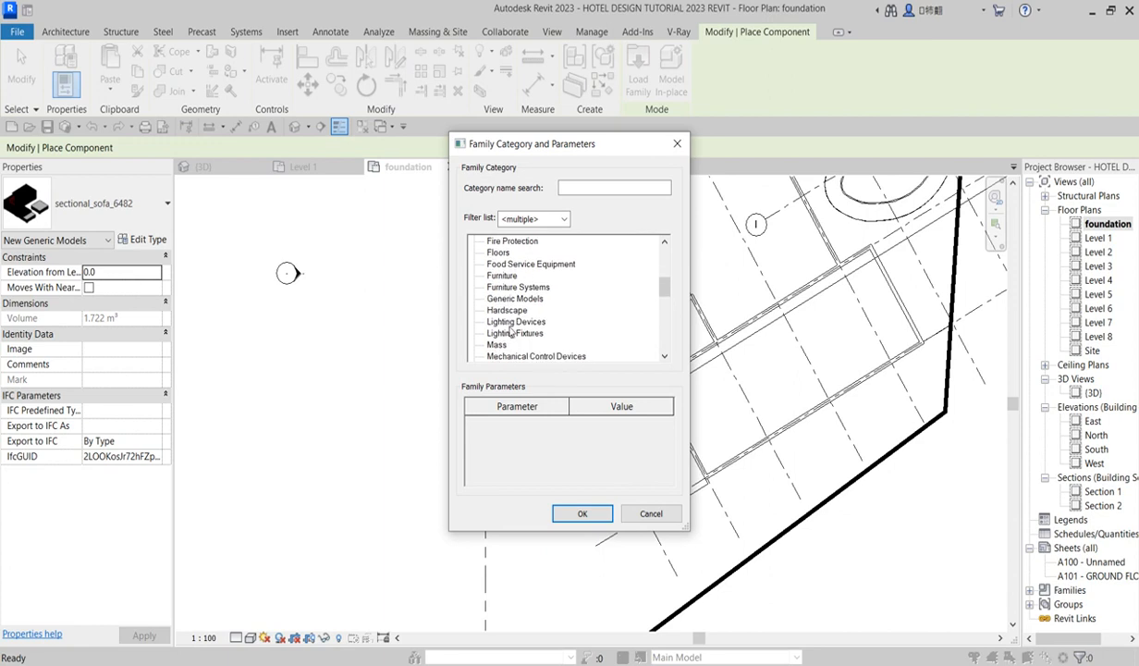
{"action": "scroll", "coordinate": [508, 330], "scroll_direction": "down", "scroll_amount": 5}
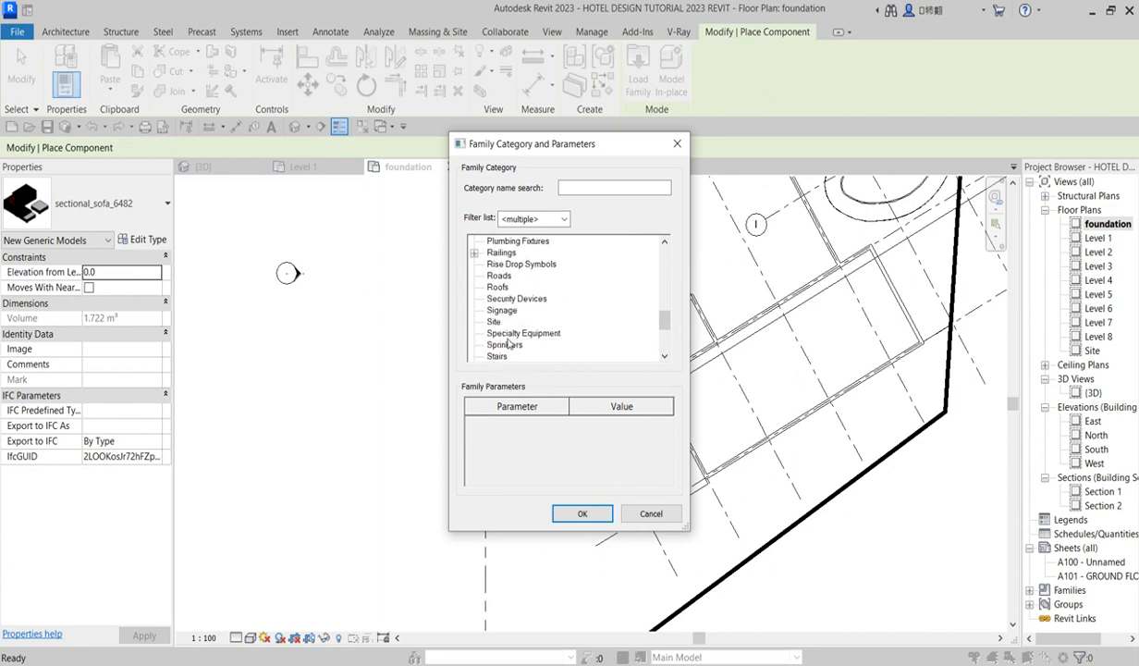
{"action": "left_click", "coordinate": [581, 514]}
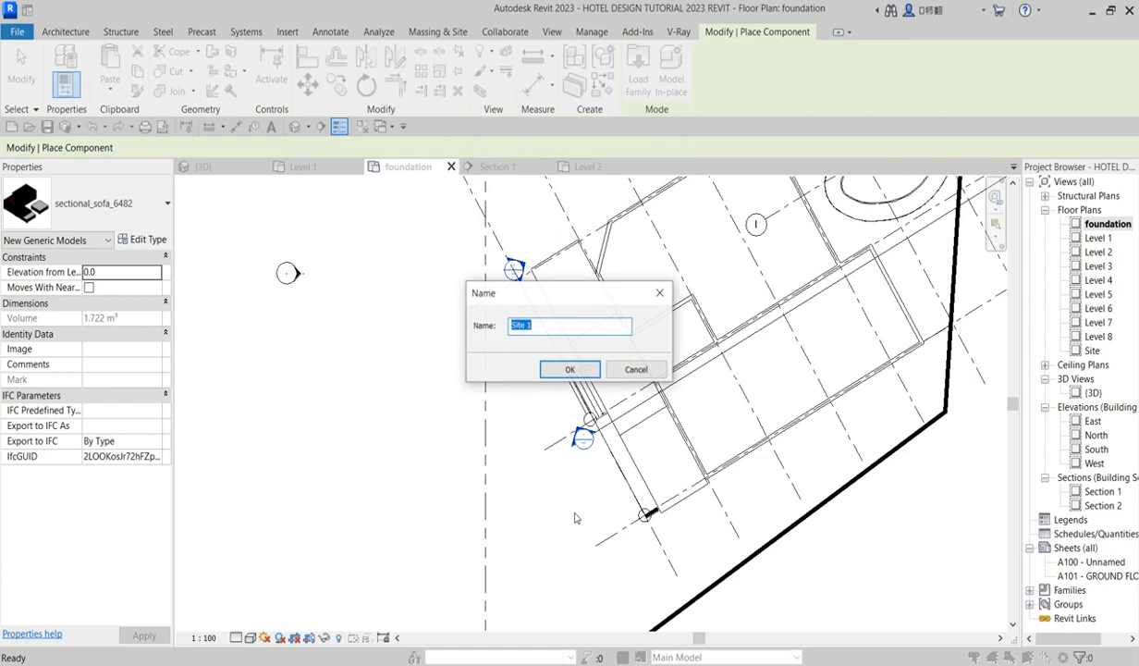
{"action": "left_click", "coordinate": [568, 370]}
Begin an extrusion sketch and pick the inner faces of the upper, right and lower boundary walls as sketch lines.
{"action": "scroll", "coordinate": [534, 384], "scroll_direction": "down", "scroll_amount": 3}
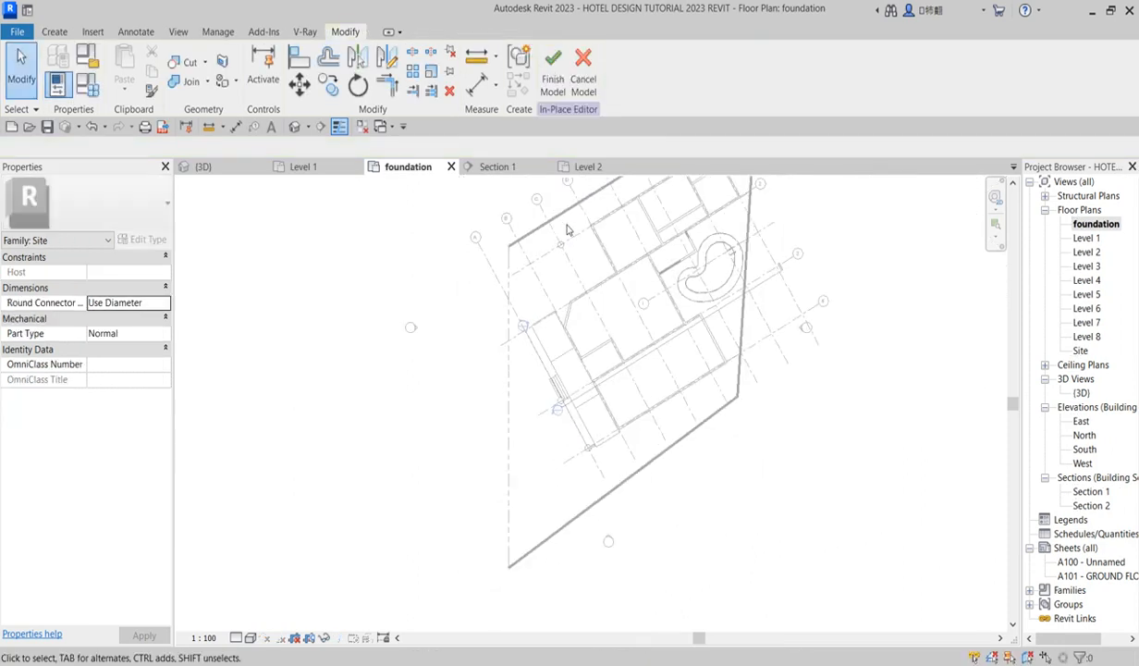
{"action": "scroll", "coordinate": [554, 365], "scroll_direction": "down", "scroll_amount": 2}
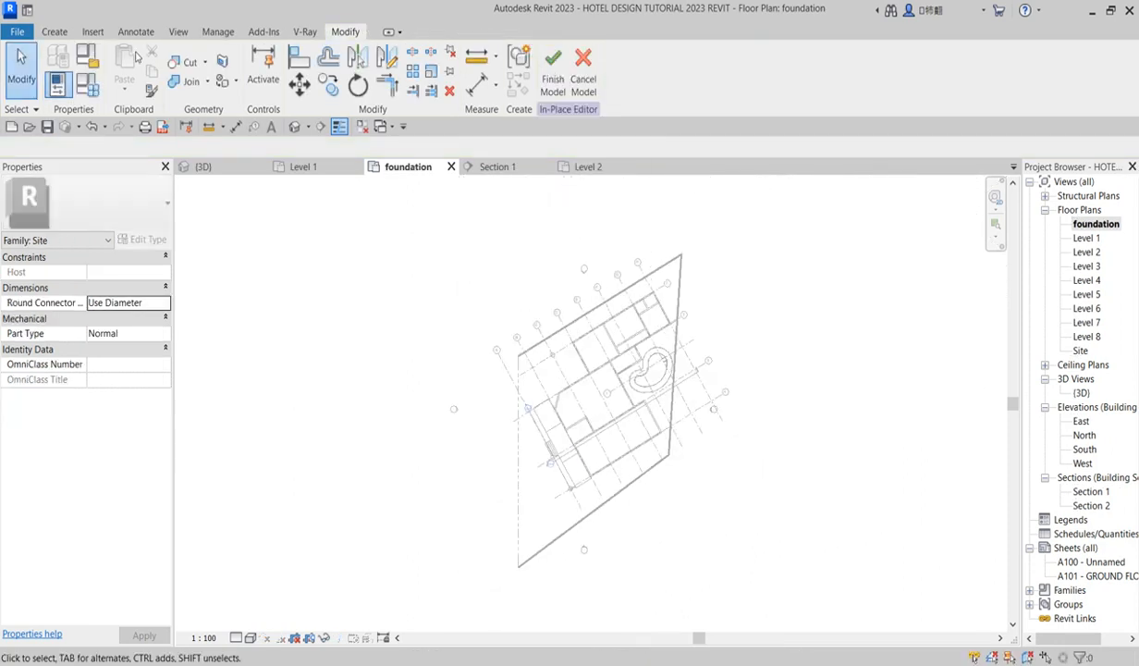
{"action": "left_click", "coordinate": [54, 31]}
{"action": "left_click", "coordinate": [124, 76]}
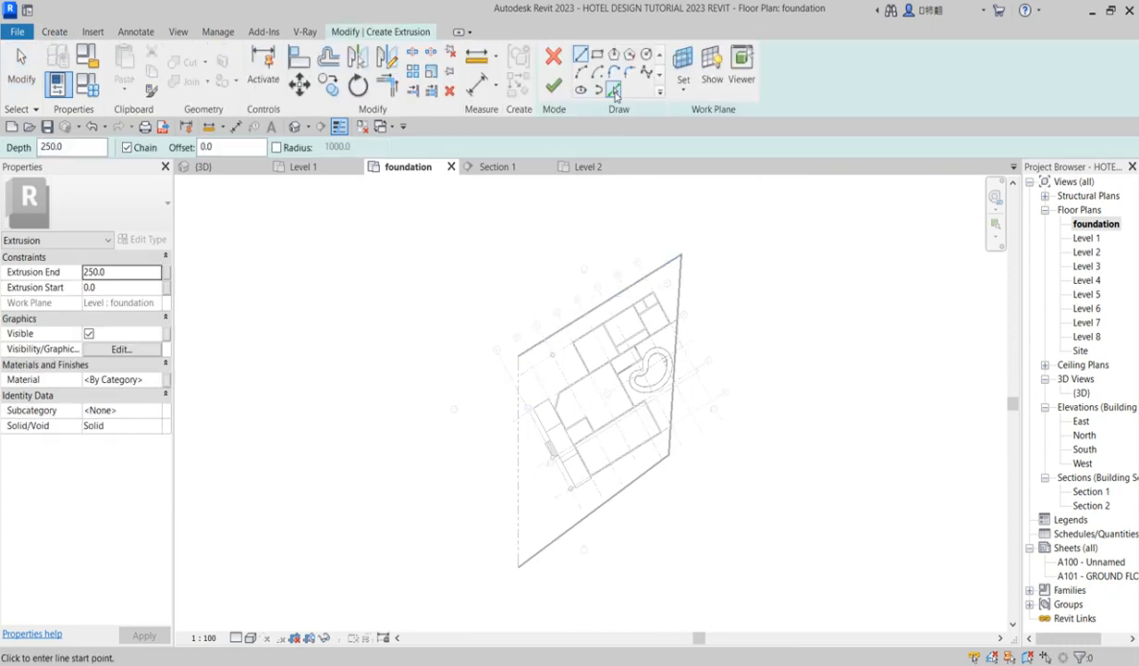
{"action": "left_click", "coordinate": [613, 90]}
{"action": "scroll", "coordinate": [672, 277], "scroll_direction": "up", "scroll_amount": 4}
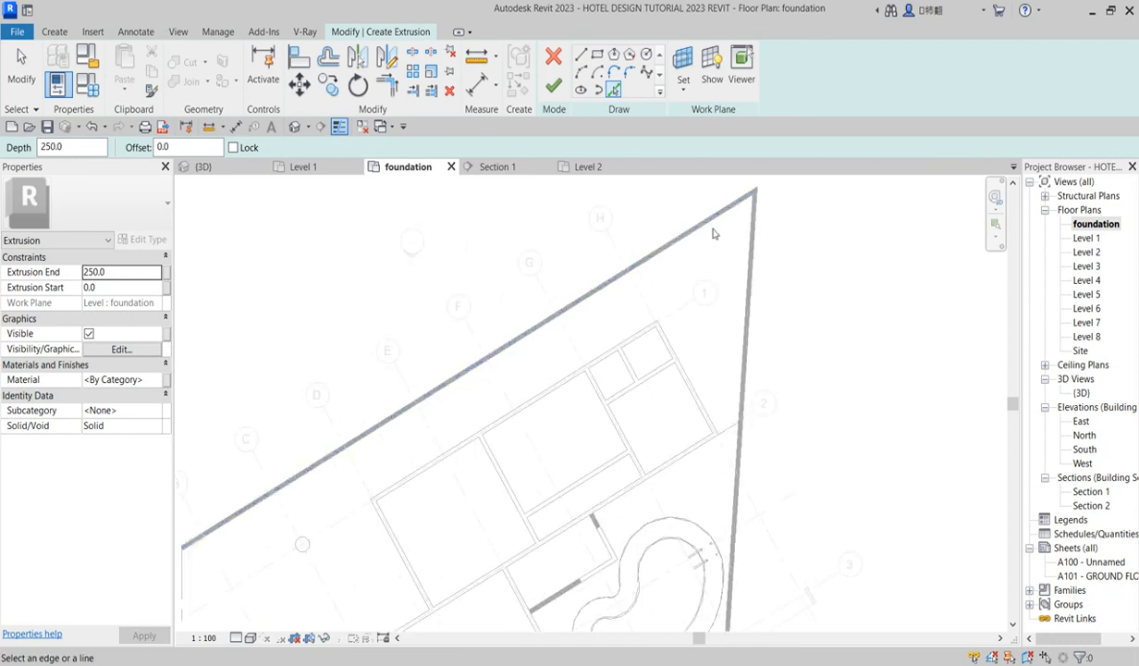
{"action": "scroll", "coordinate": [701, 241], "scroll_direction": "up", "scroll_amount": 4}
{"action": "left_click", "coordinate": [726, 213]}
{"action": "left_click", "coordinate": [794, 245]}
{"action": "scroll", "coordinate": [760, 233], "scroll_direction": "down", "scroll_amount": 2}
{"action": "scroll", "coordinate": [759, 233], "scroll_direction": "down", "scroll_amount": 3}
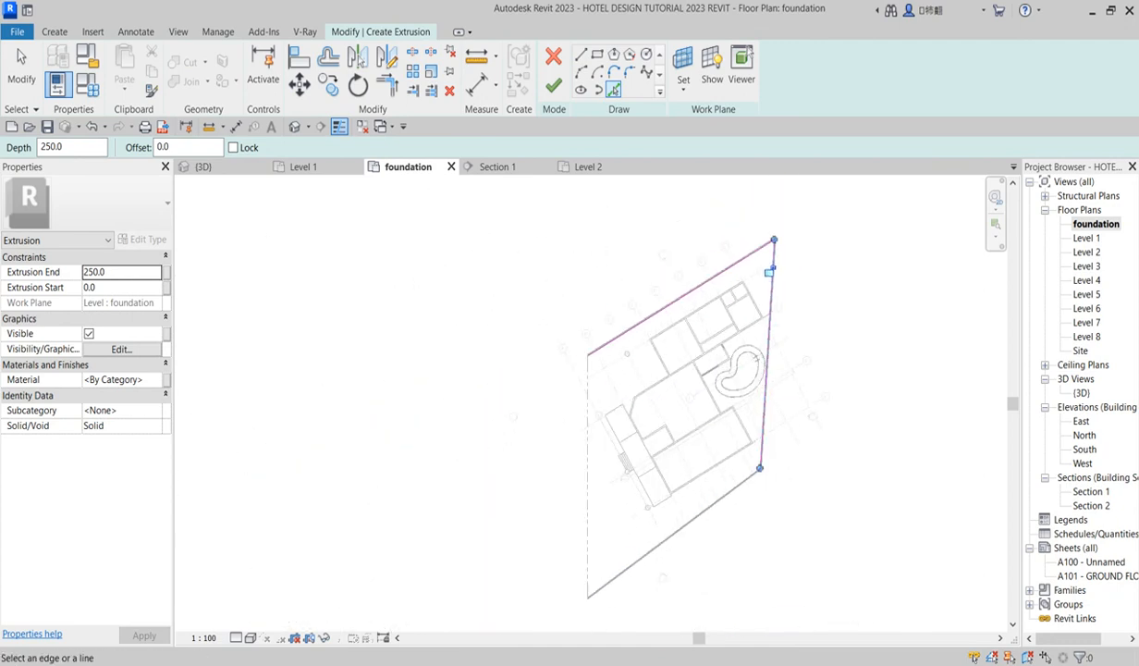
{"action": "scroll", "coordinate": [749, 481], "scroll_direction": "up", "scroll_amount": 3}
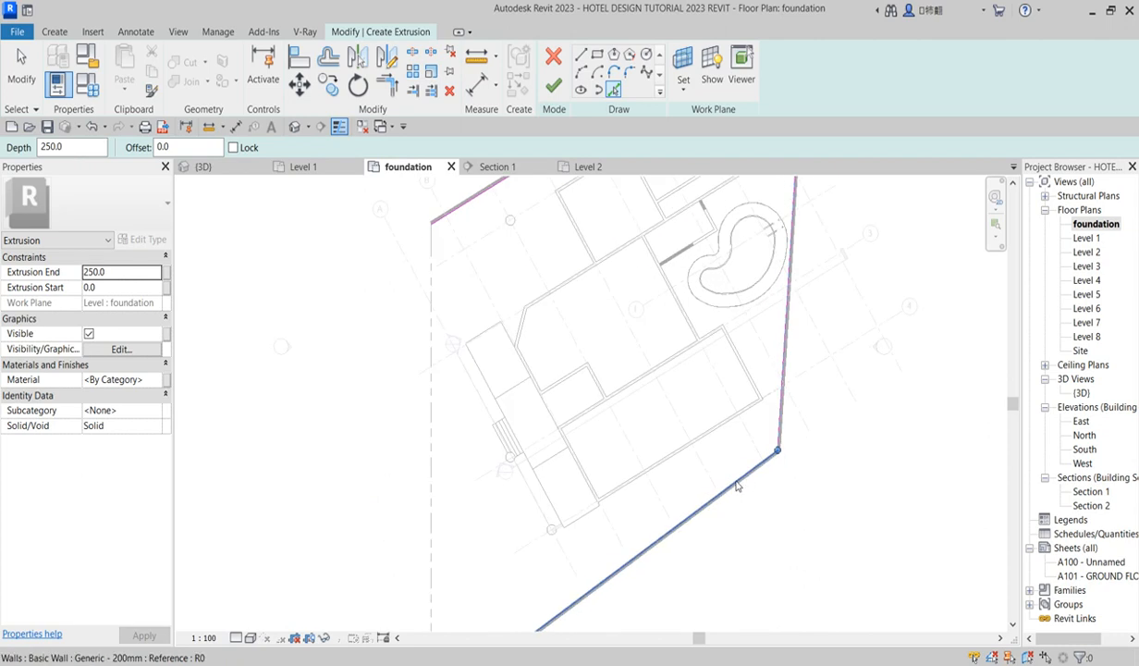
{"action": "scroll", "coordinate": [749, 472], "scroll_direction": "up", "scroll_amount": 3}
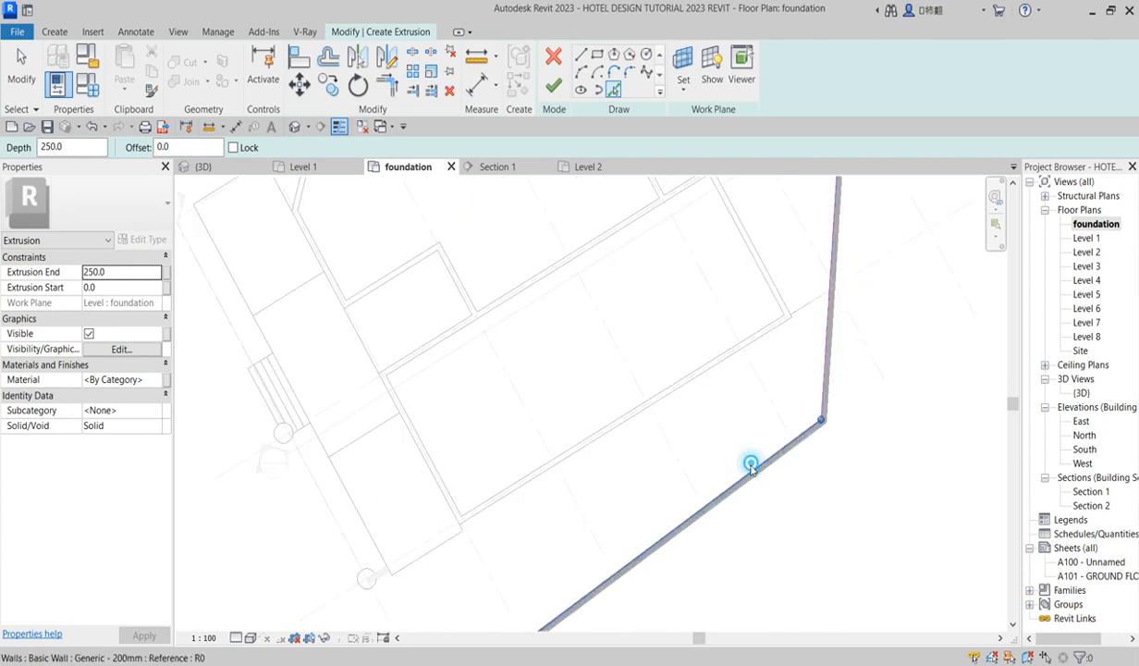
{"action": "scroll", "coordinate": [739, 472], "scroll_direction": "down", "scroll_amount": 5}
Offset copies of the three extrusion sketch lines 800 inward from the boundary walls.
{"action": "scroll", "coordinate": [673, 410], "scroll_direction": "up", "scroll_amount": 5}
{"action": "scroll", "coordinate": [636, 390], "scroll_direction": "up", "scroll_amount": 1}
{"action": "left_click", "coordinate": [331, 65]}
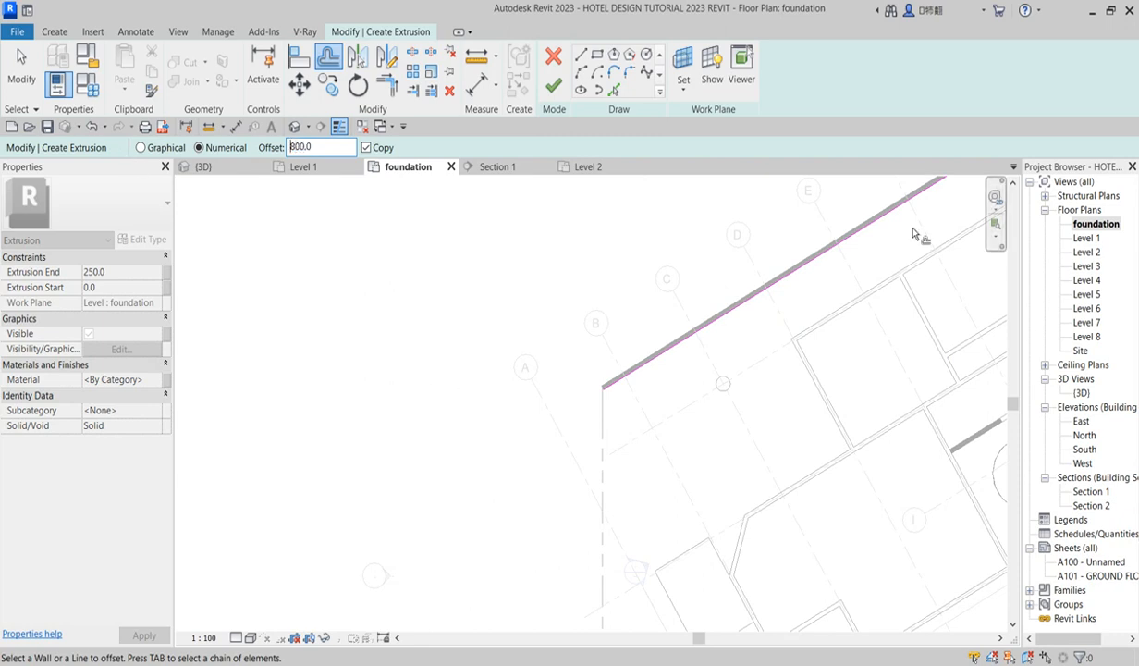
{"action": "left_click", "coordinate": [791, 280]}
{"action": "scroll", "coordinate": [647, 370], "scroll_direction": "down", "scroll_amount": 2}
{"action": "scroll", "coordinate": [647, 369], "scroll_direction": "down", "scroll_amount": 1}
{"action": "left_click", "coordinate": [910, 241]}
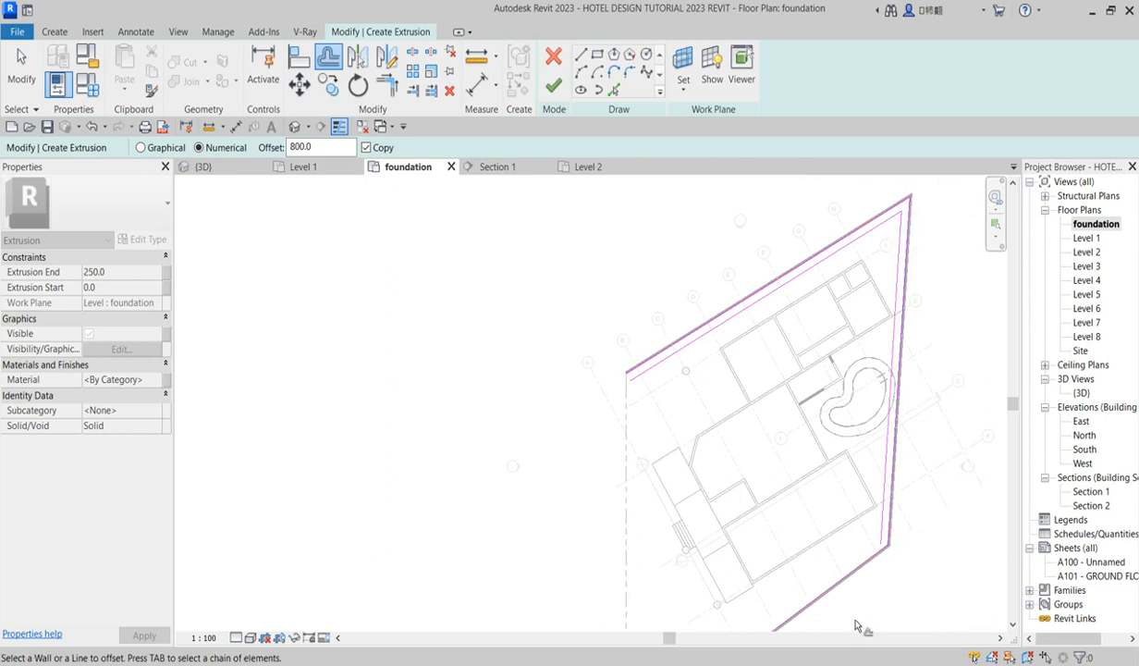
{"action": "left_click", "coordinate": [848, 567]}
{"action": "scroll", "coordinate": [844, 504], "scroll_direction": "down", "scroll_amount": 2}
{"action": "scroll", "coordinate": [868, 359], "scroll_direction": "up", "scroll_amount": 2}
{"action": "scroll", "coordinate": [892, 324], "scroll_direction": "up", "scroll_amount": 1}
{"action": "scroll", "coordinate": [905, 297], "scroll_direction": "down", "scroll_amount": 4}
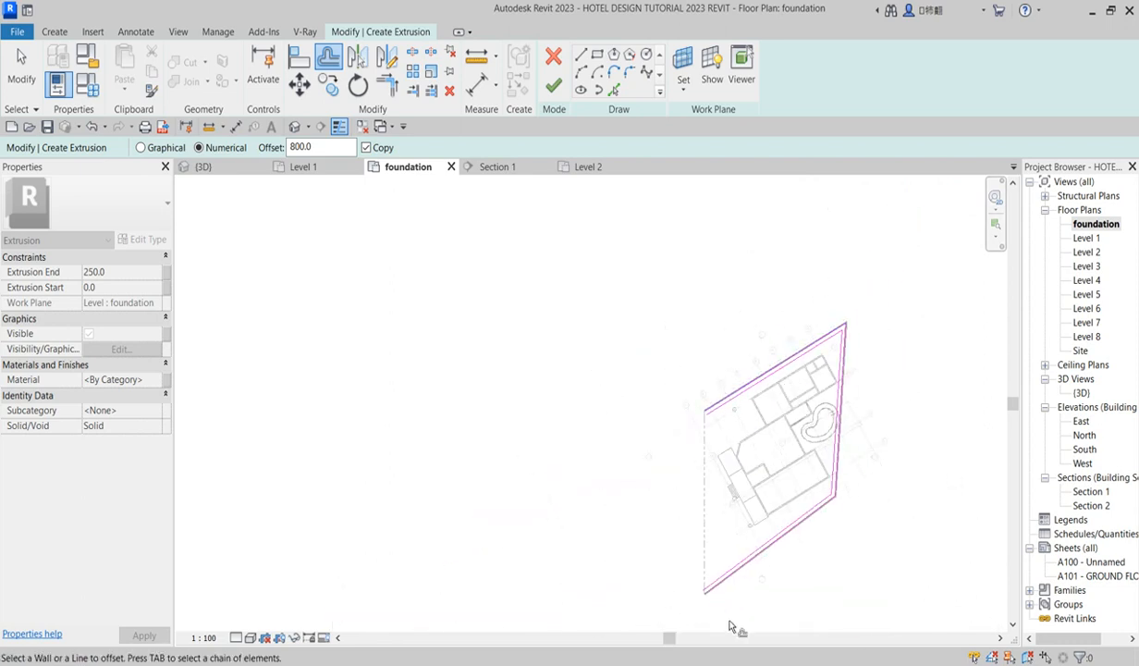
Add an extrusion sketch line along the dashed west site boundary by picking the existing line.
{"action": "scroll", "coordinate": [731, 629], "scroll_direction": "up", "scroll_amount": 2}
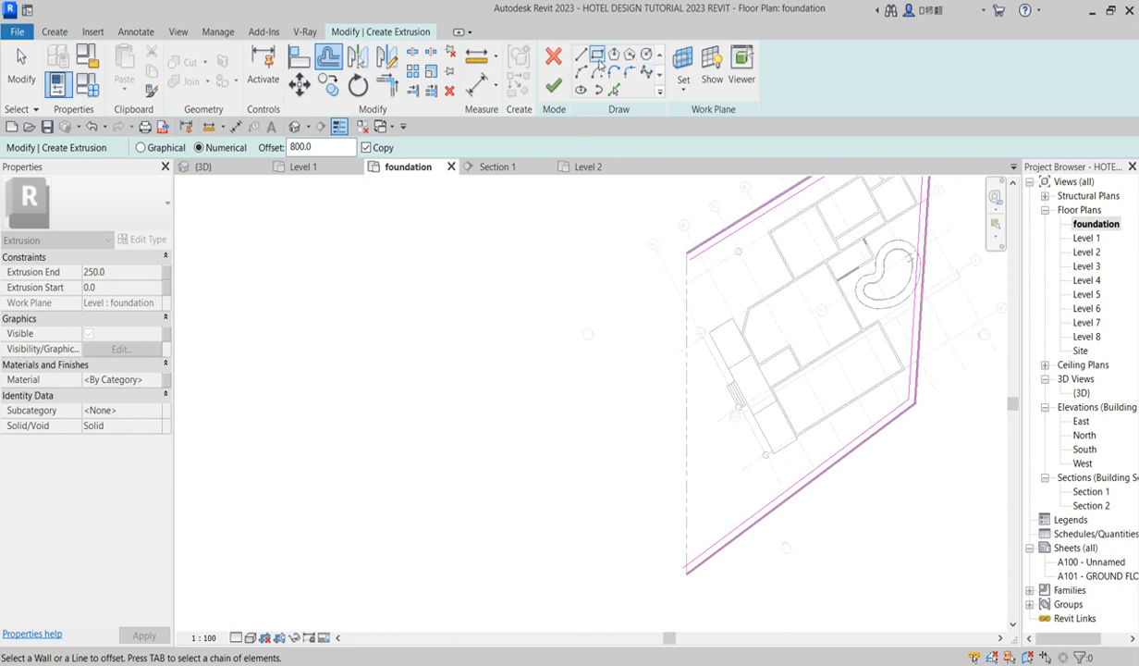
{"action": "left_click", "coordinate": [598, 57]}
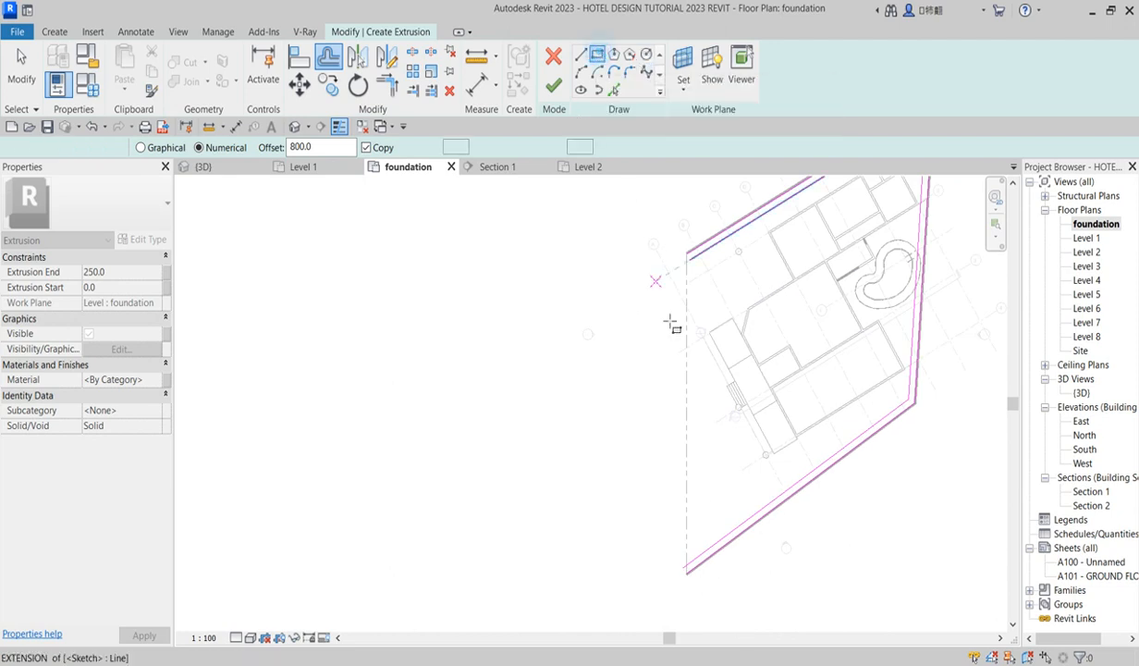
{"action": "left_click", "coordinate": [612, 92]}
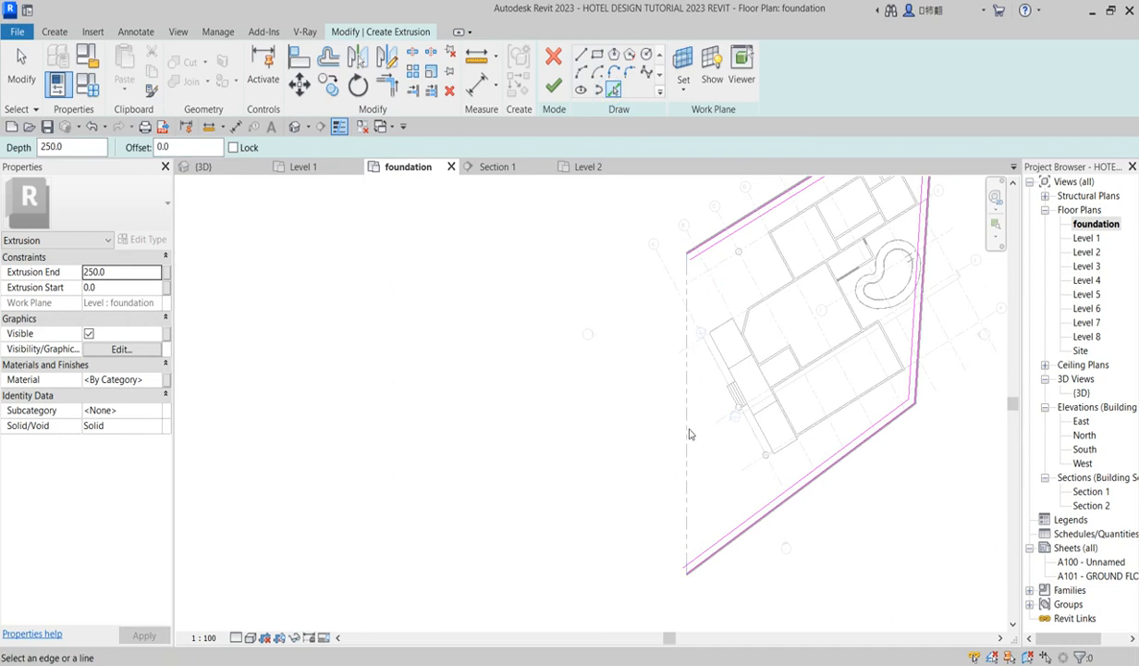
{"action": "left_click", "coordinate": [685, 413]}
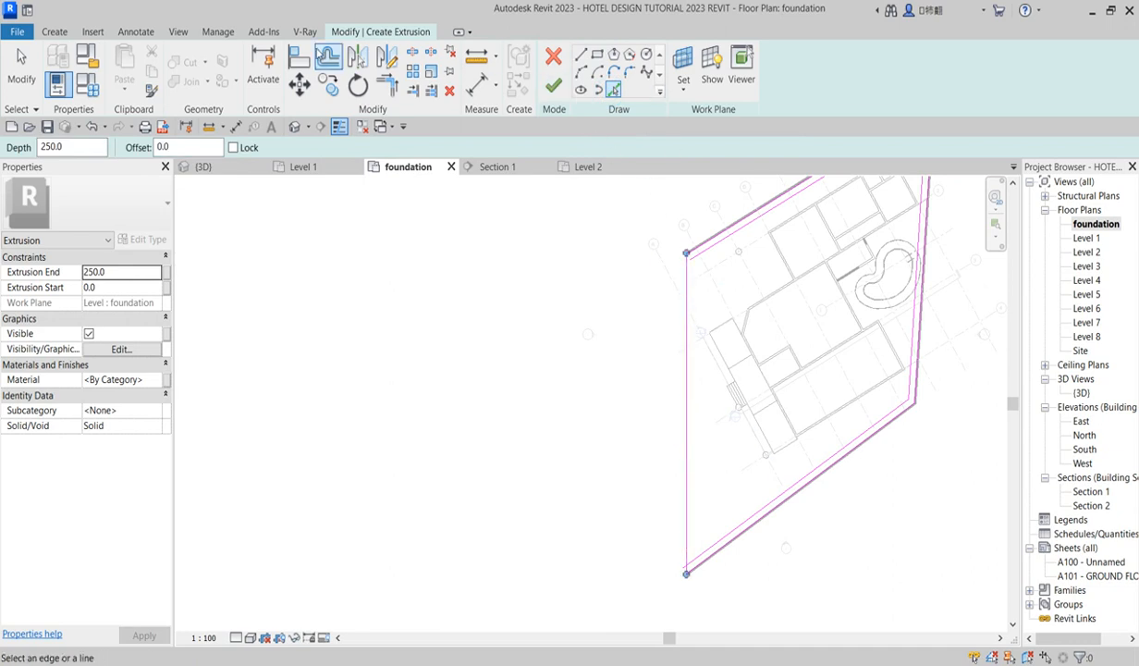
Offset the west boundary line 800 inward as a copy, twice, to make three parallel lines.
{"action": "left_click", "coordinate": [328, 57]}
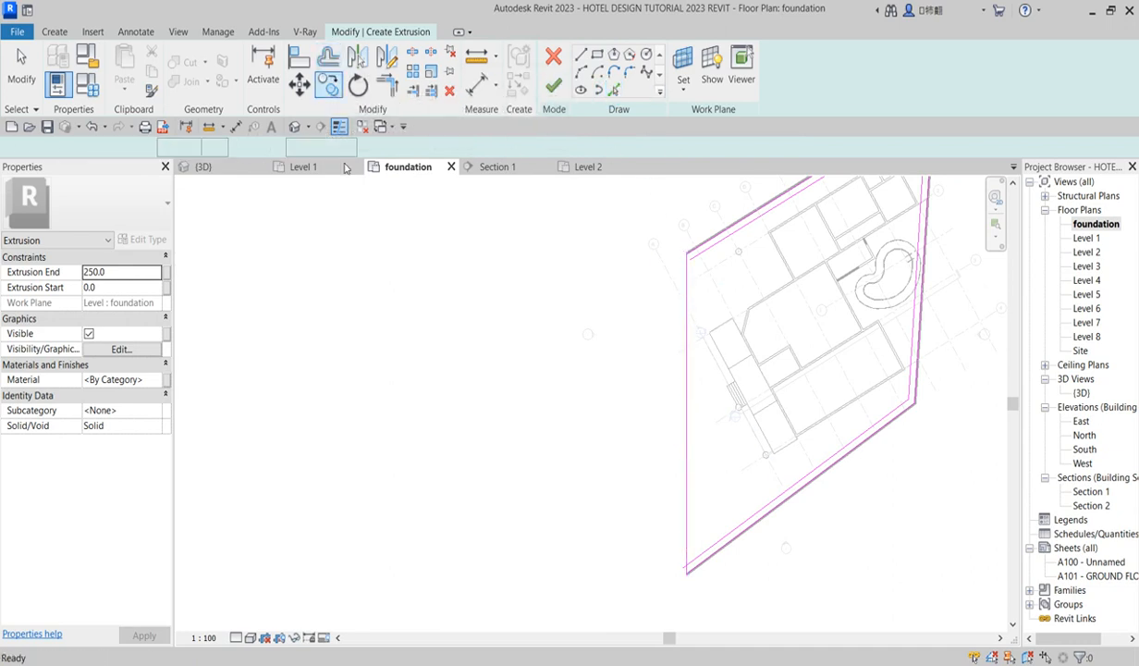
{"action": "left_click", "coordinate": [688, 414]}
{"action": "scroll", "coordinate": [689, 407], "scroll_direction": "up", "scroll_amount": 3}
{"action": "left_click", "coordinate": [693, 404]}
{"action": "scroll", "coordinate": [694, 405], "scroll_direction": "down", "scroll_amount": 4}
{"action": "scroll", "coordinate": [712, 386], "scroll_direction": "up", "scroll_amount": 4}
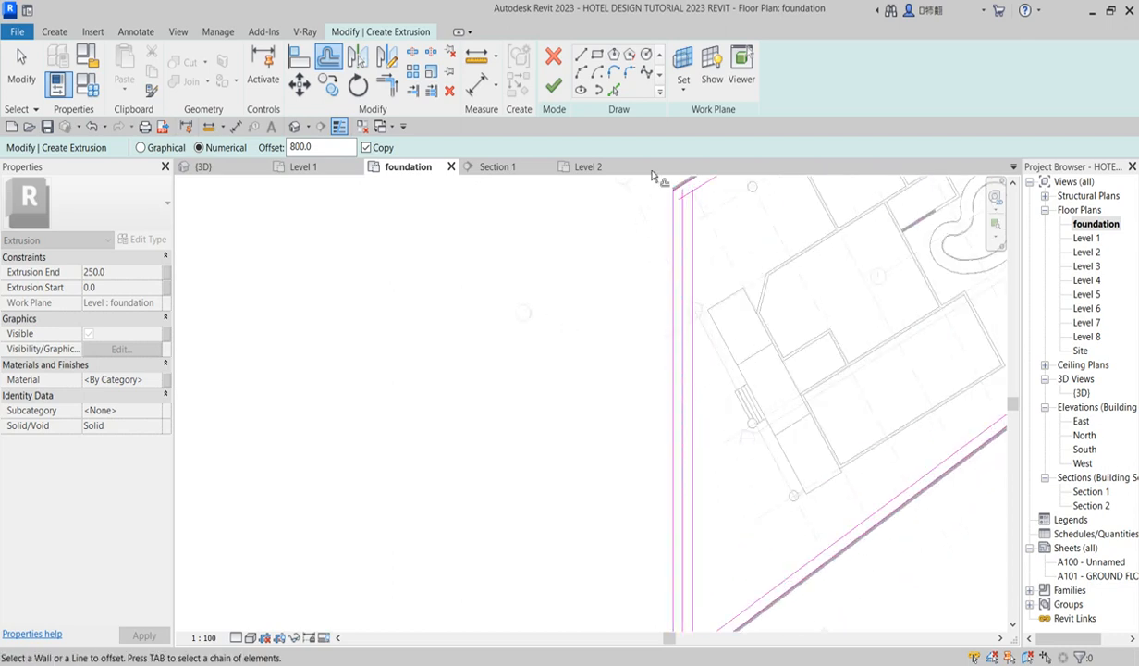
Draw two short horizontal lines, one across each strip between the parallel lines, about 1100 apart, for the planter's upper end.
{"action": "left_click", "coordinate": [581, 55]}
{"action": "scroll", "coordinate": [689, 379], "scroll_direction": "up", "scroll_amount": 4}
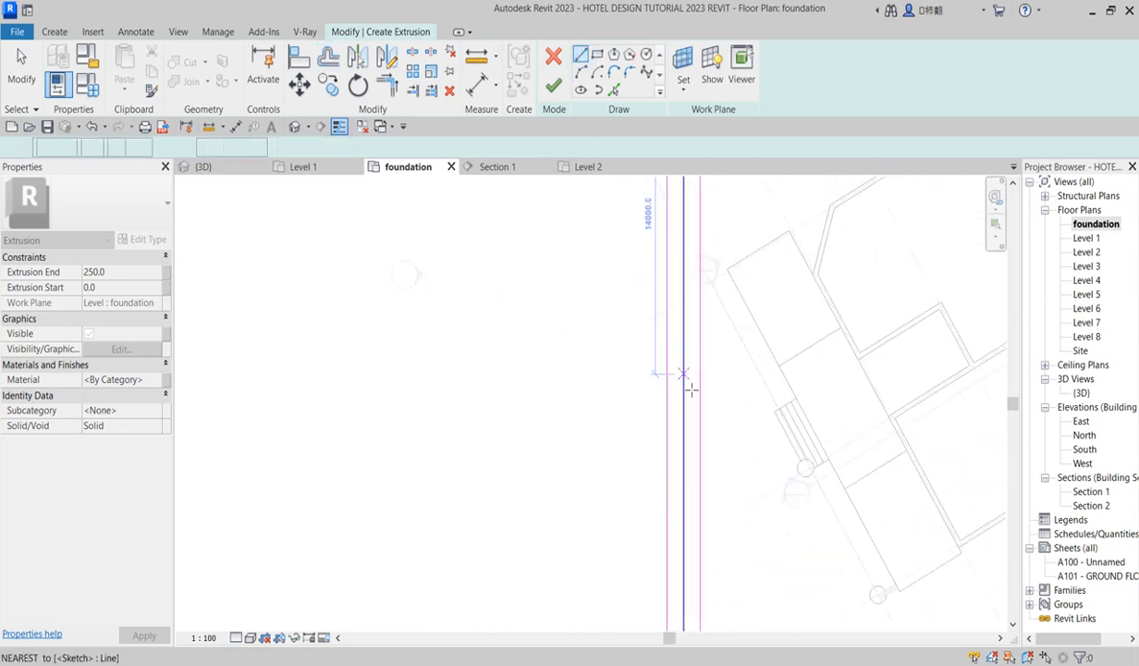
{"action": "left_click", "coordinate": [657, 378]}
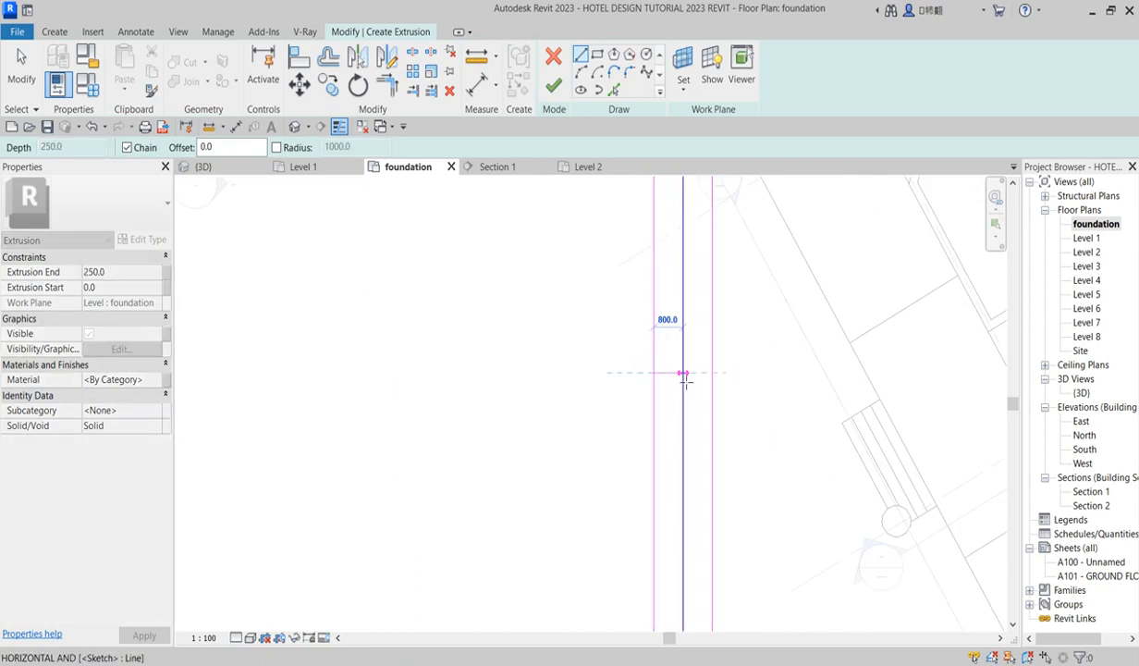
{"action": "left_click", "coordinate": [688, 378]}
{"action": "left_click", "coordinate": [690, 421]}
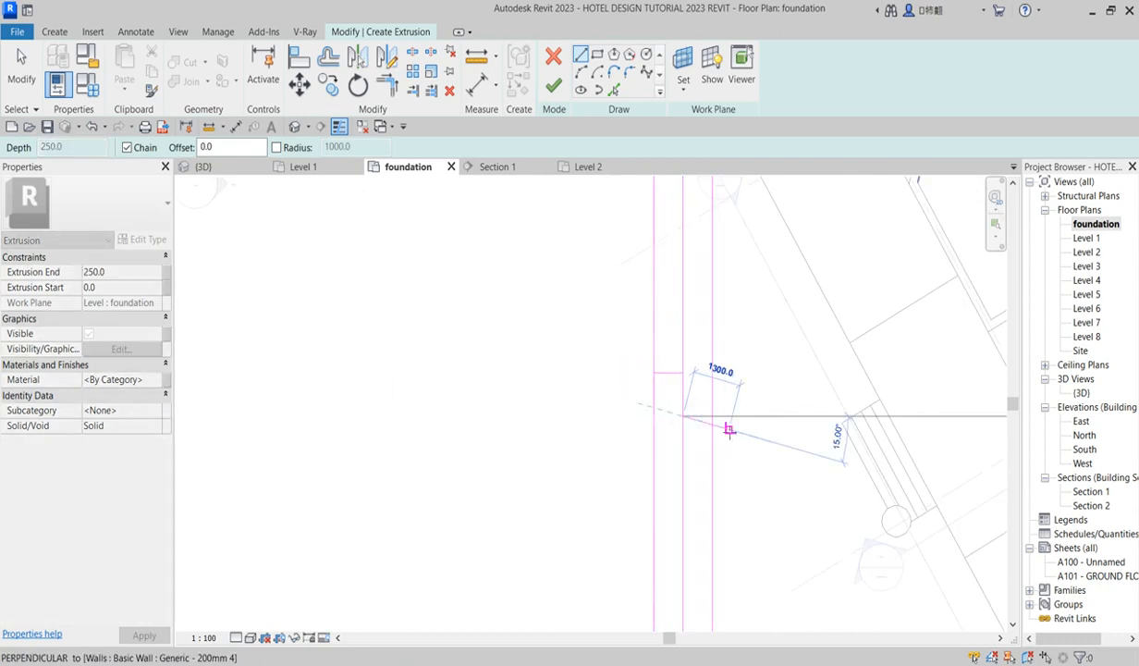
{"action": "left_click", "coordinate": [716, 420]}
{"action": "scroll", "coordinate": [628, 319], "scroll_direction": "down", "scroll_amount": 3}
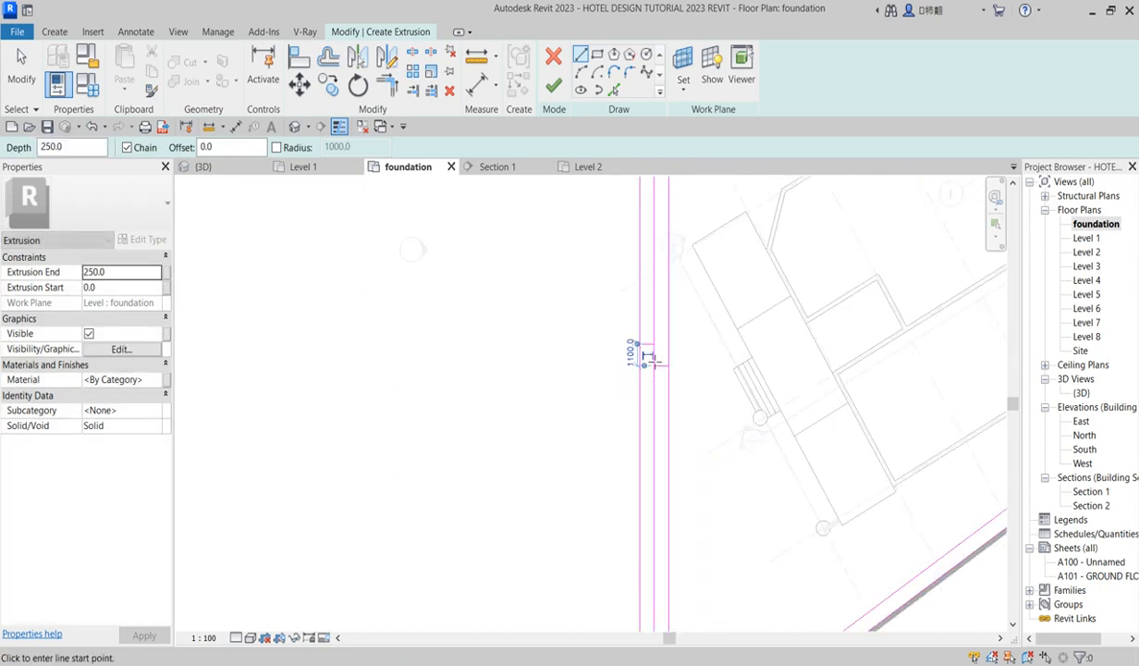
Draw two lower cross lines about 1400 apart, one per strip, with the inner one about 7400 below its upper counterpart.
{"action": "left_click", "coordinate": [655, 511]}
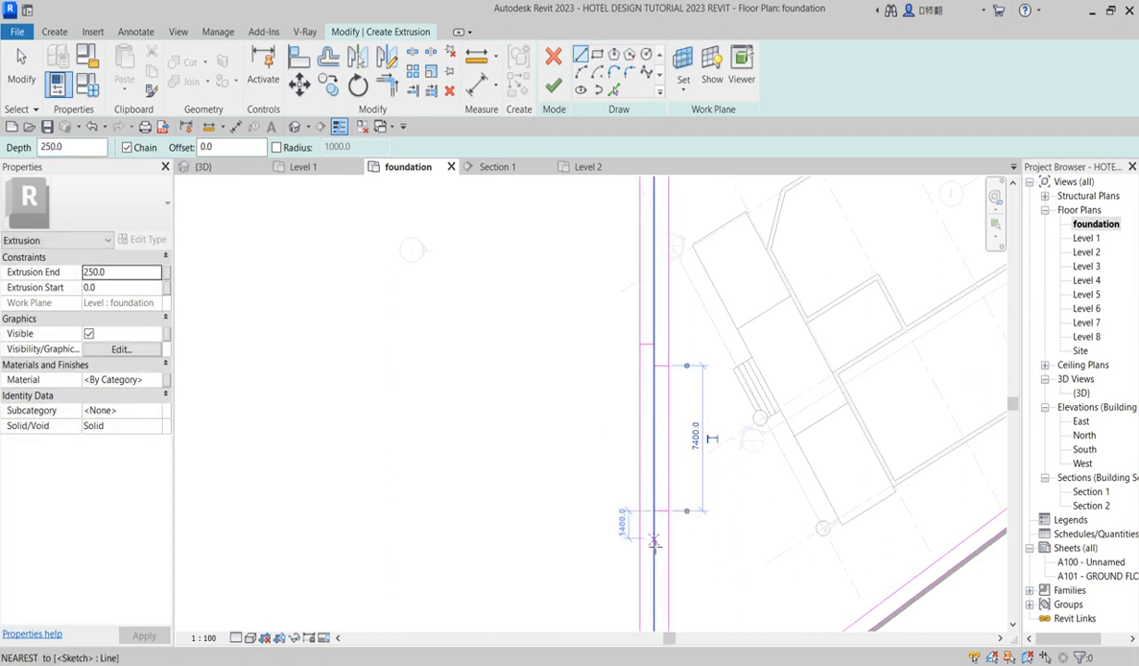
{"action": "left_click", "coordinate": [655, 540]}
{"action": "left_click", "coordinate": [639, 538]}
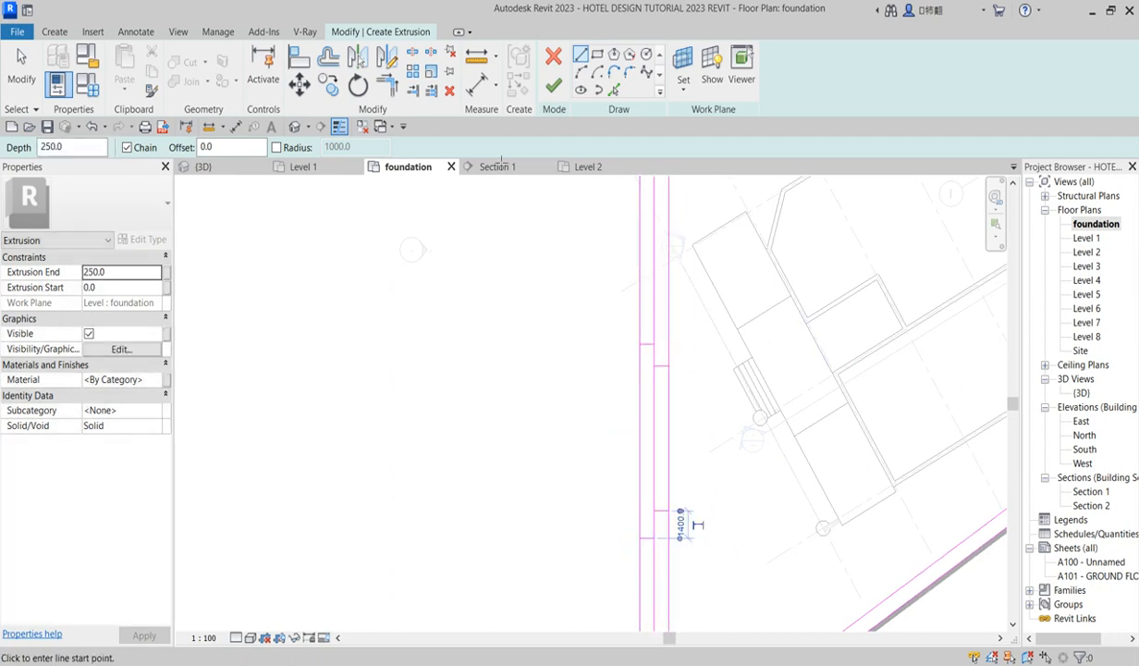
Split the middle parallel line and trim the lines at the planter's upper end into a stepped outline.
{"action": "key", "text": "s"}
{"action": "key", "text": "l"}
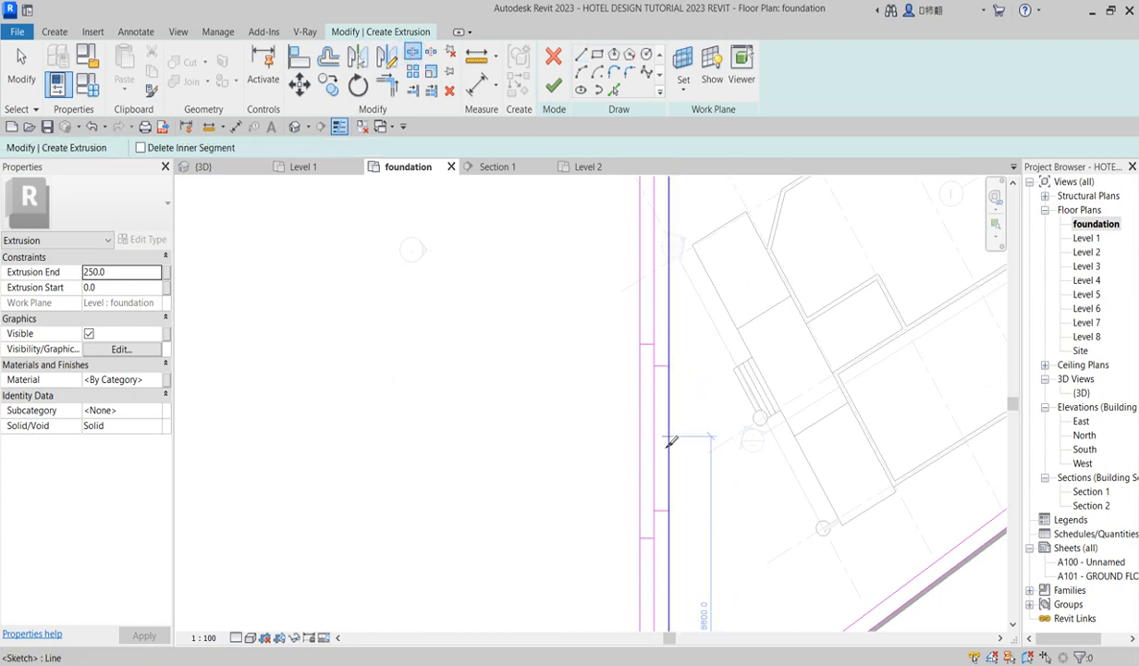
{"action": "left_click", "coordinate": [387, 85]}
{"action": "left_click", "coordinate": [658, 366]}
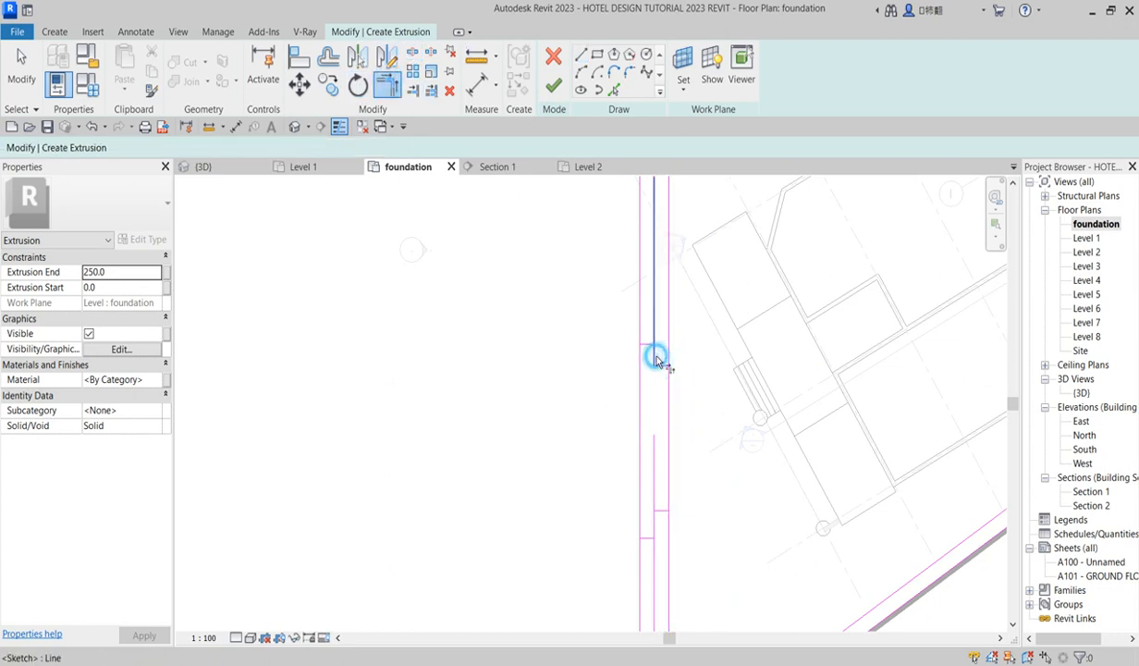
{"action": "left_click", "coordinate": [642, 349]}
{"action": "left_click", "coordinate": [662, 368]}
{"action": "left_click", "coordinate": [668, 447]}
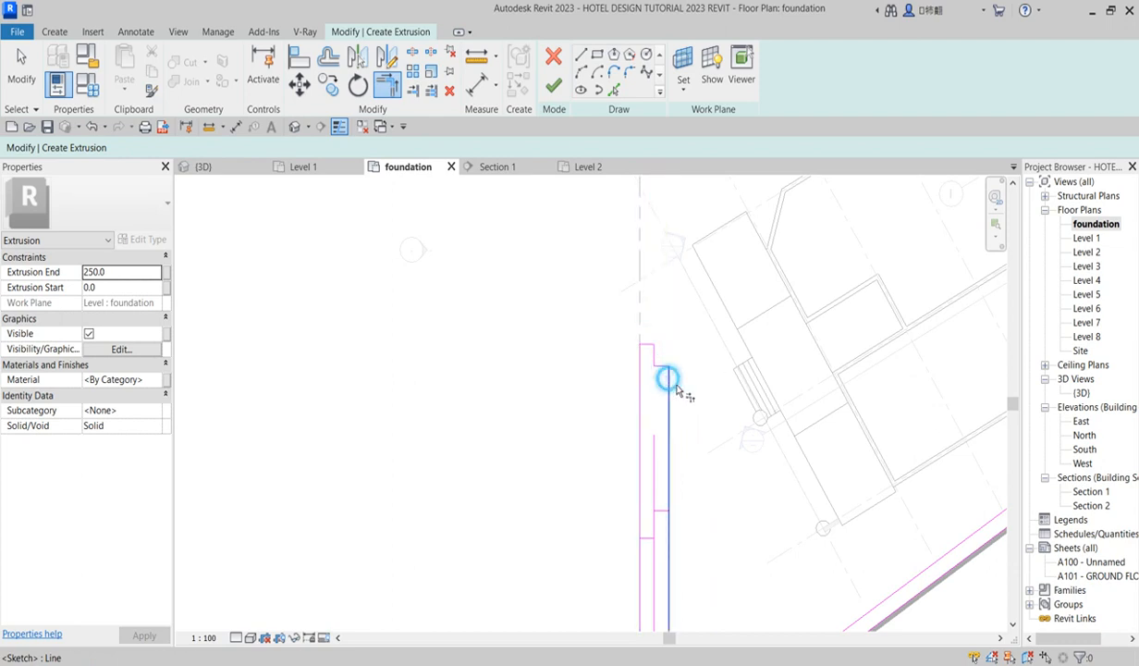
Trim the lines at the planter's lower end to close the stepped outline.
{"action": "left_click", "coordinate": [662, 513]}
{"action": "left_click", "coordinate": [668, 495]}
{"action": "left_click", "coordinate": [654, 526]}
{"action": "left_click", "coordinate": [649, 539]}
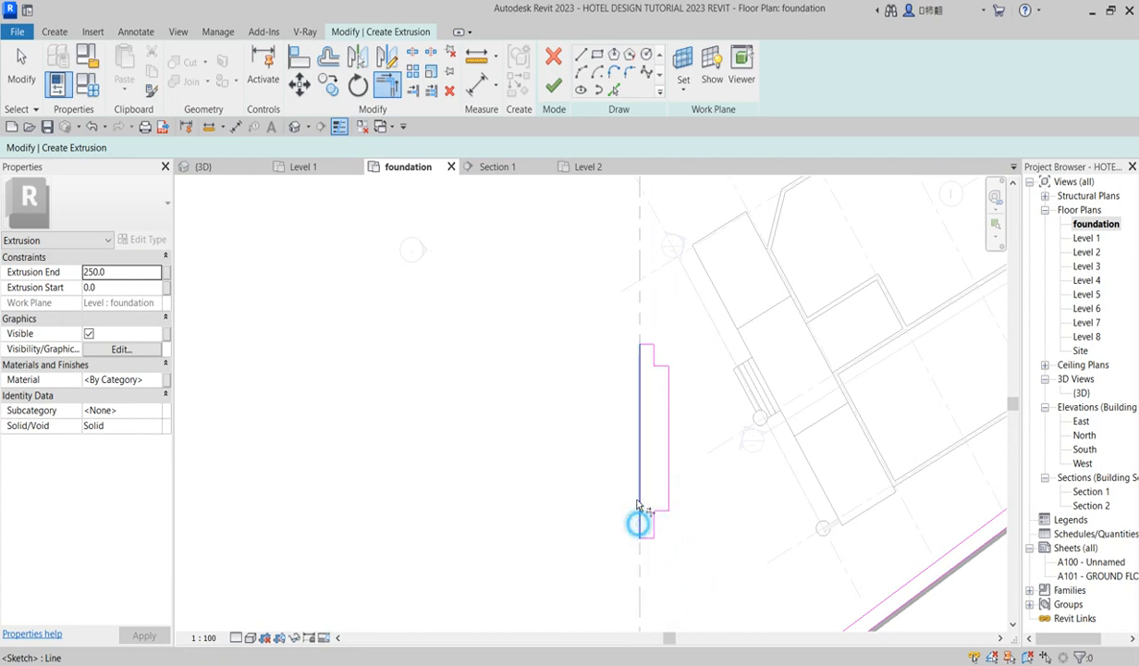
Draw an arc rounding the upper inner corner of the stepped planter outline.
{"action": "scroll", "coordinate": [591, 416], "scroll_direction": "down", "scroll_amount": 5}
{"action": "scroll", "coordinate": [686, 453], "scroll_direction": "up", "scroll_amount": 5}
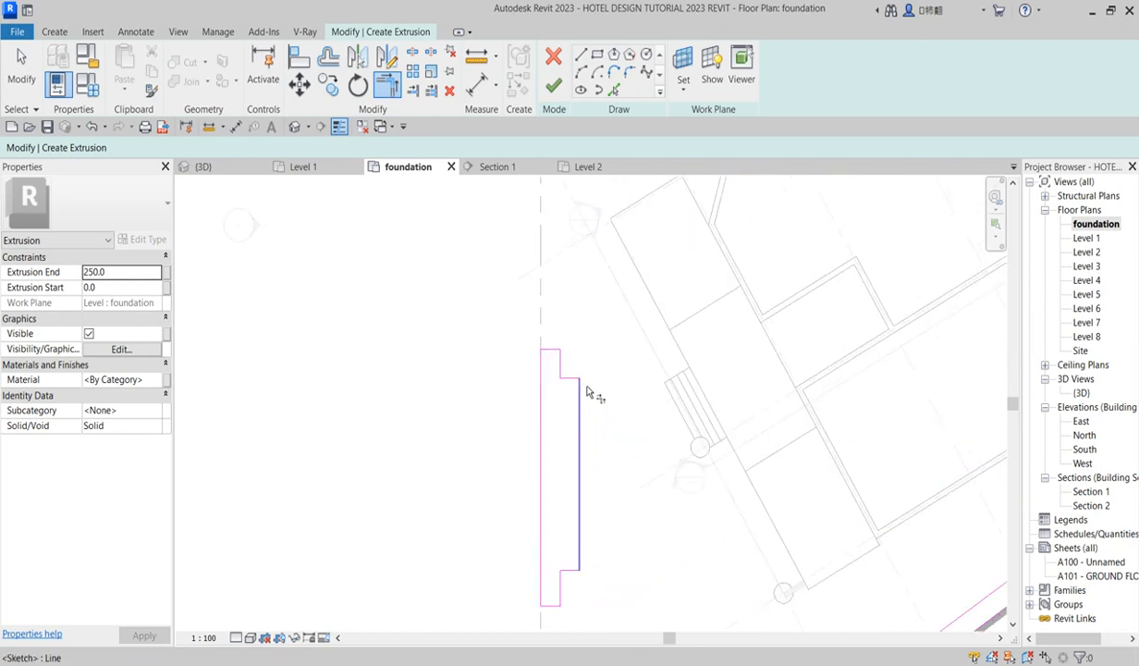
{"action": "left_click", "coordinate": [581, 71]}
{"action": "scroll", "coordinate": [585, 381], "scroll_direction": "up", "scroll_amount": 5}
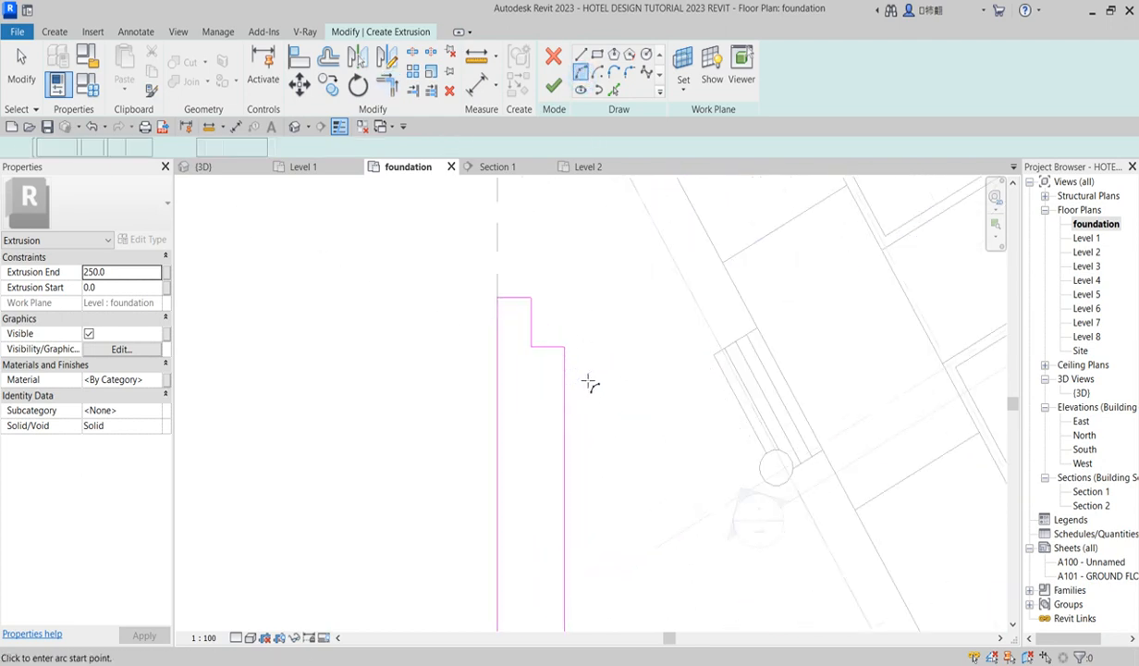
{"action": "left_click", "coordinate": [558, 351]}
{"action": "left_click", "coordinate": [596, 399]}
{"action": "left_click", "coordinate": [595, 372]}
Draw an arc with a radius of about 400 at the planter's lower inner corner.
{"action": "scroll", "coordinate": [623, 371], "scroll_direction": "down", "scroll_amount": 4}
{"action": "scroll", "coordinate": [603, 550], "scroll_direction": "up", "scroll_amount": 2}
{"action": "left_click", "coordinate": [608, 522]}
{"action": "left_click", "coordinate": [626, 504]}
{"action": "scroll", "coordinate": [611, 518], "scroll_direction": "up", "scroll_amount": 3}
{"action": "left_click", "coordinate": [614, 507]}
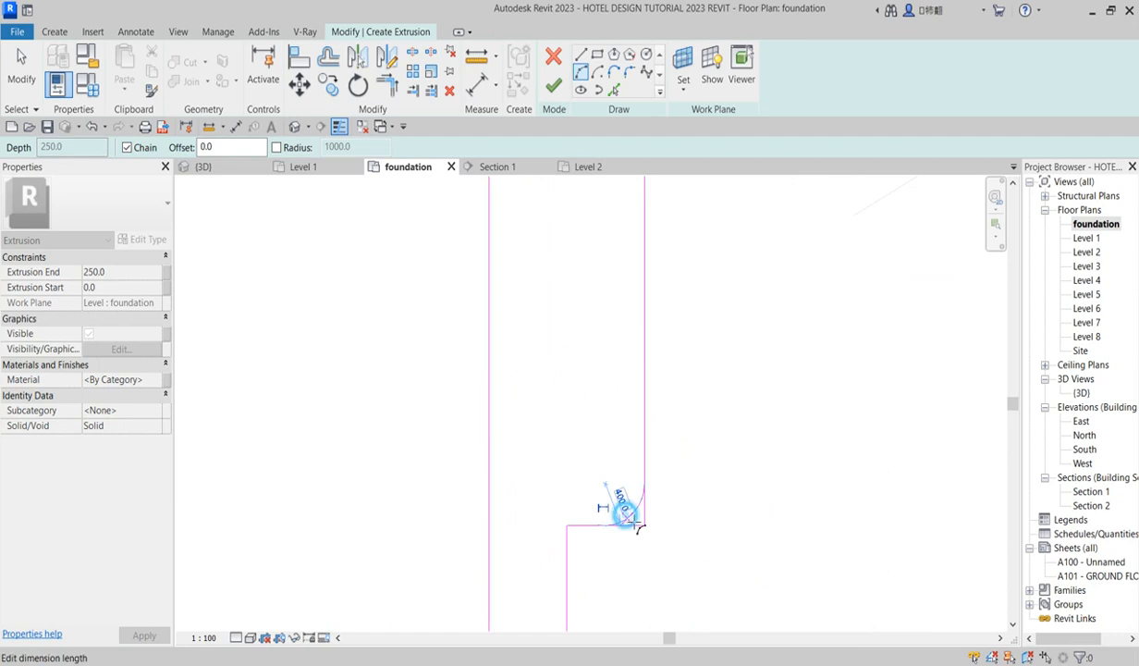
Trim the straight lines at the planter's lower inner corner back to the arc.
{"action": "left_click", "coordinate": [387, 83]}
{"action": "left_click", "coordinate": [642, 459]}
{"action": "left_click", "coordinate": [586, 528]}
{"action": "scroll", "coordinate": [583, 580], "scroll_direction": "down", "scroll_amount": 4}
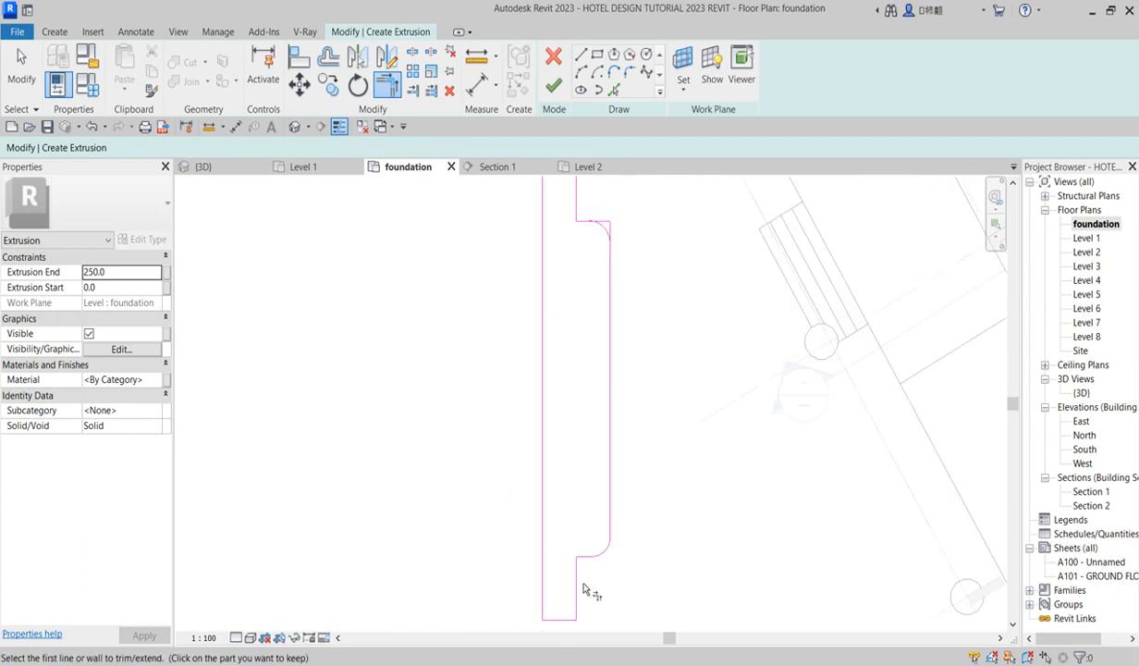
Trim the straight lines at the planter's upper inner corner back to the arc and end the trimming.
{"action": "scroll", "coordinate": [597, 311], "scroll_direction": "up", "scroll_amount": 2}
{"action": "left_click", "coordinate": [601, 314]}
{"action": "left_click", "coordinate": [611, 365]}
{"action": "left_click", "coordinate": [601, 318]}
{"action": "scroll", "coordinate": [579, 370], "scroll_direction": "down", "scroll_amount": 6}
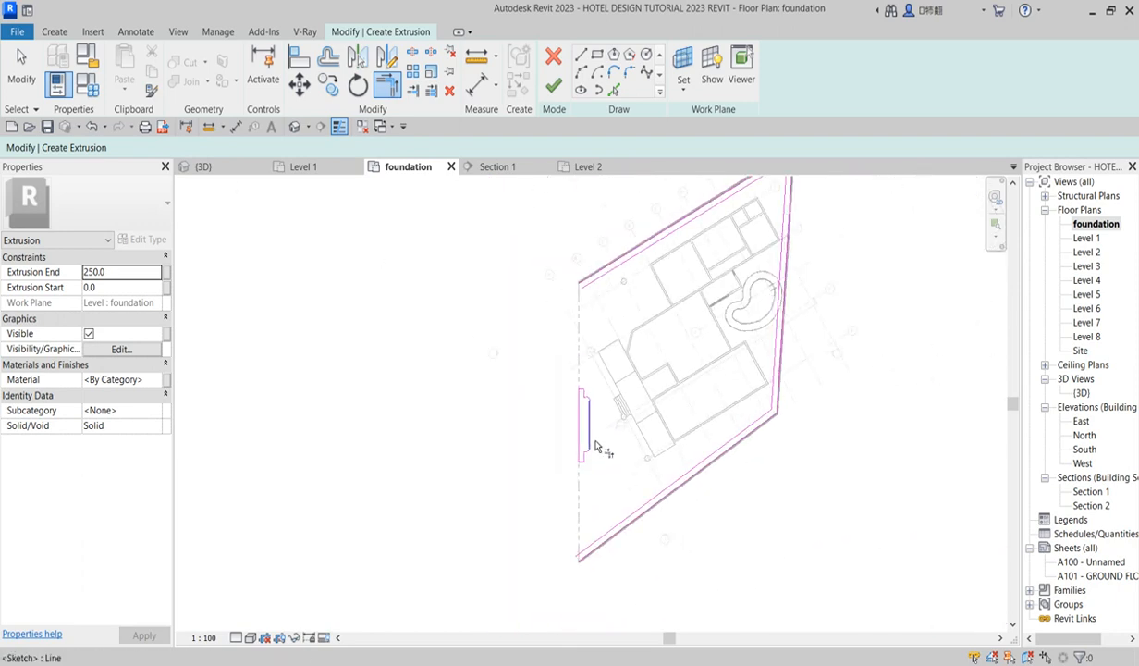
{"action": "scroll", "coordinate": [610, 523], "scroll_direction": "up", "scroll_amount": 3}
{"action": "scroll", "coordinate": [615, 513], "scroll_direction": "up", "scroll_amount": 3}
{"action": "key", "text": "Escape"}
{"action": "key", "text": "Escape"}
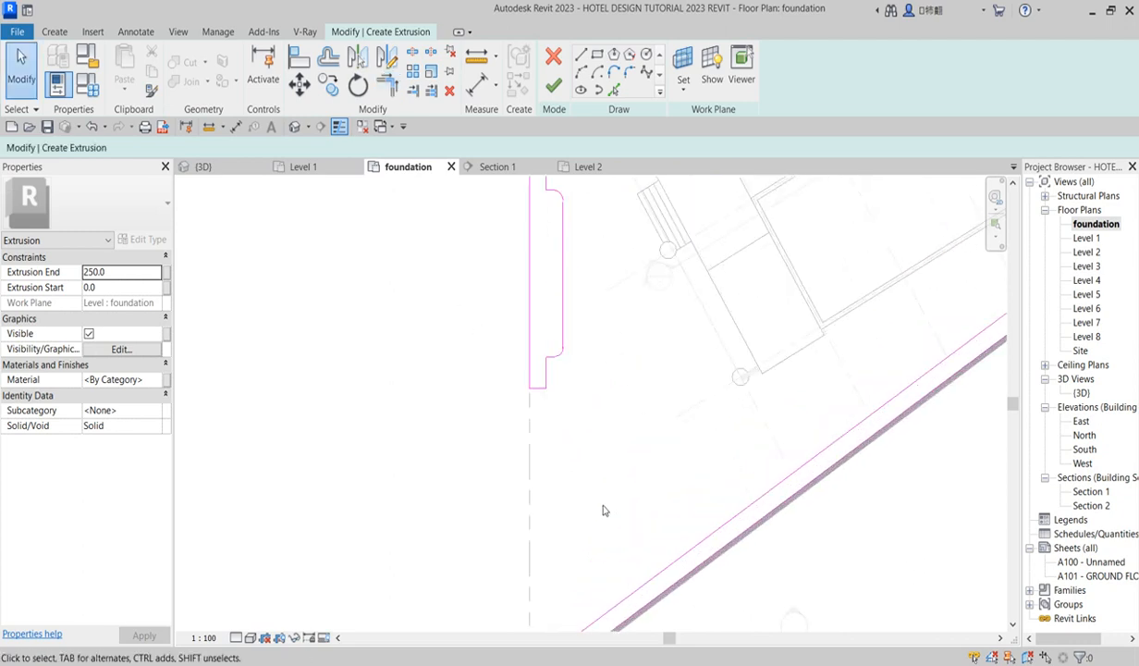
Draw a short vertical line along the west boundary to close the north end of the perimeter strip.
{"action": "scroll", "coordinate": [518, 370], "scroll_direction": "up", "scroll_amount": 3}
{"action": "scroll", "coordinate": [530, 370], "scroll_direction": "down", "scroll_amount": 4}
{"action": "scroll", "coordinate": [530, 370], "scroll_direction": "down", "scroll_amount": 4}
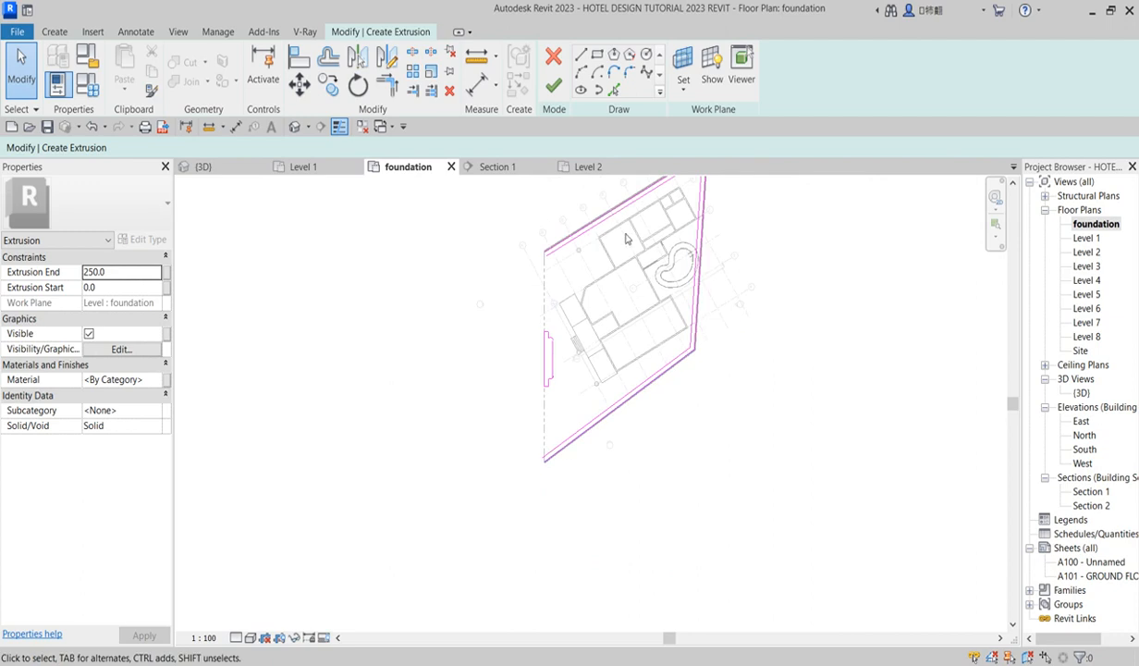
{"action": "scroll", "coordinate": [520, 270], "scroll_direction": "up", "scroll_amount": 4}
{"action": "left_click", "coordinate": [580, 55]}
{"action": "scroll", "coordinate": [546, 268], "scroll_direction": "up", "scroll_amount": 4}
{"action": "left_click", "coordinate": [530, 241]}
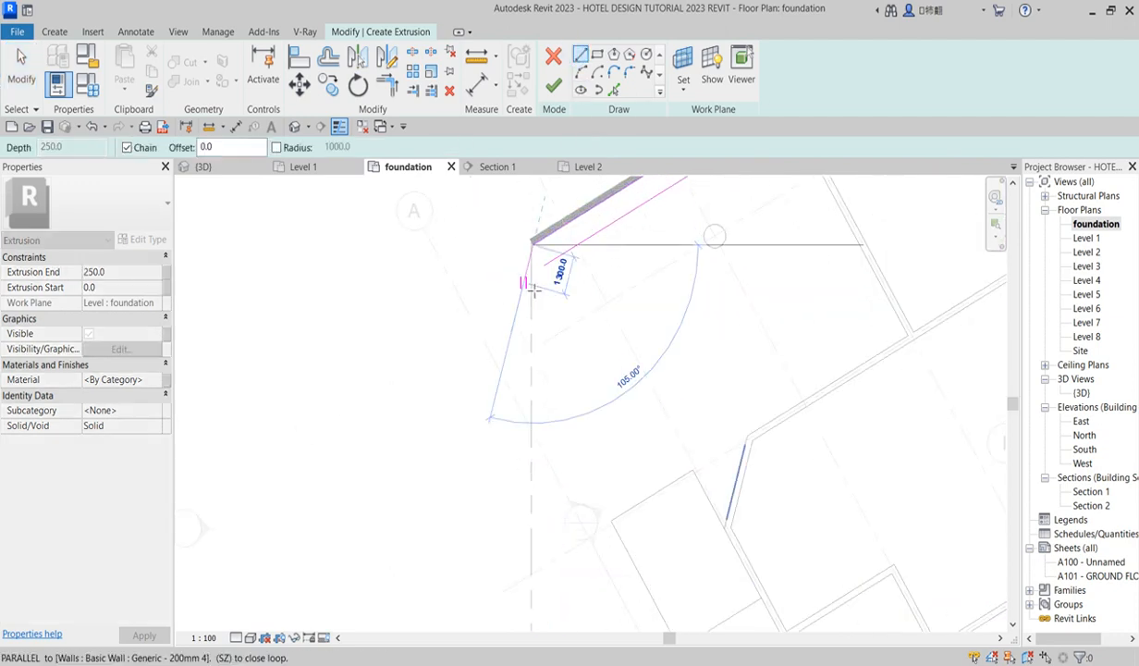
{"action": "left_click", "coordinate": [532, 282]}
{"action": "scroll", "coordinate": [535, 279], "scroll_direction": "down", "scroll_amount": 2}
{"action": "scroll", "coordinate": [577, 397], "scroll_direction": "down", "scroll_amount": 6}
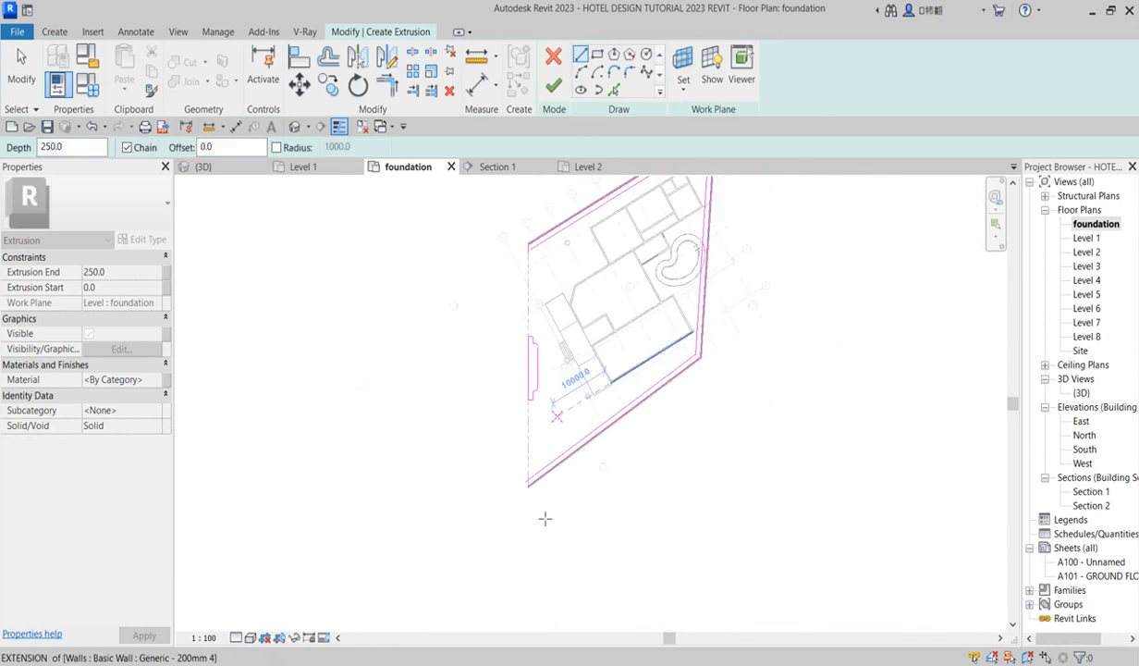
{"action": "key", "text": "Escape"}
Close the perimeter strip's south end with a short vertical line and trim the overhanging inner line to it.
{"action": "scroll", "coordinate": [555, 496], "scroll_direction": "up", "scroll_amount": 6}
{"action": "scroll", "coordinate": [515, 460], "scroll_direction": "up", "scroll_amount": 2}
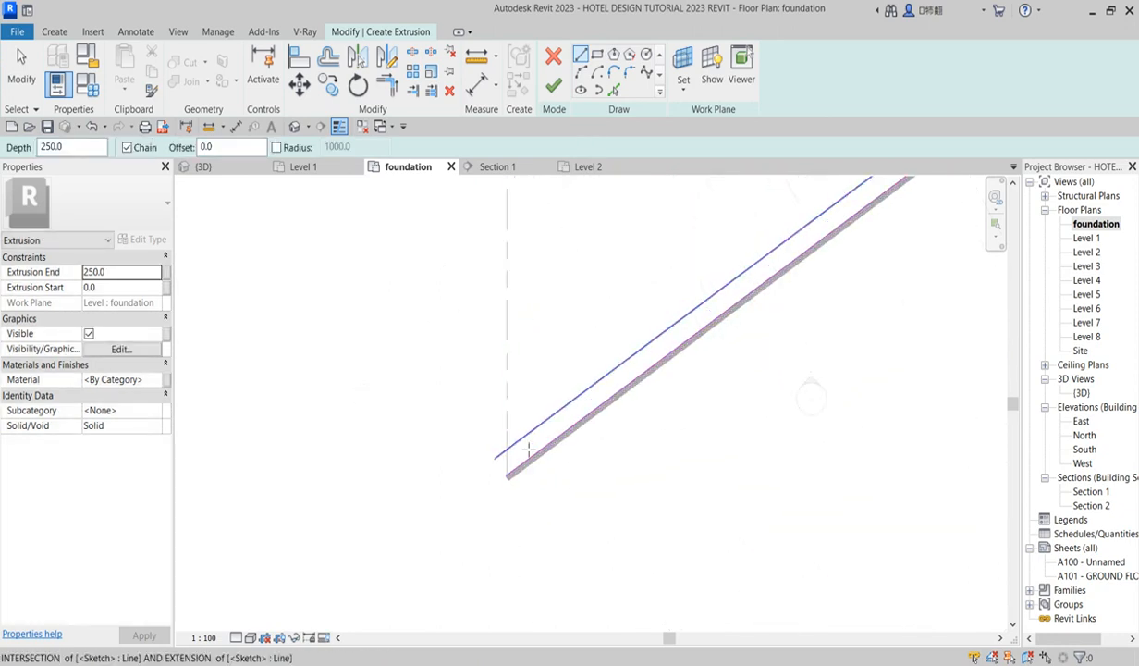
{"action": "left_click", "coordinate": [505, 448]}
{"action": "left_click", "coordinate": [508, 475]}
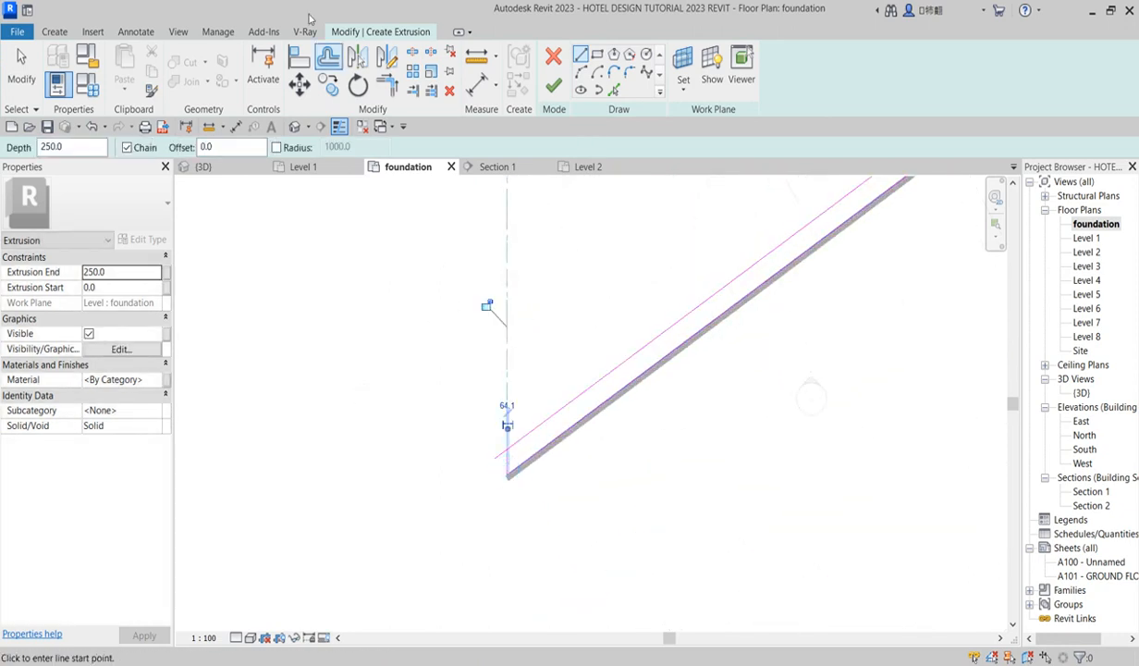
{"action": "left_click", "coordinate": [394, 92]}
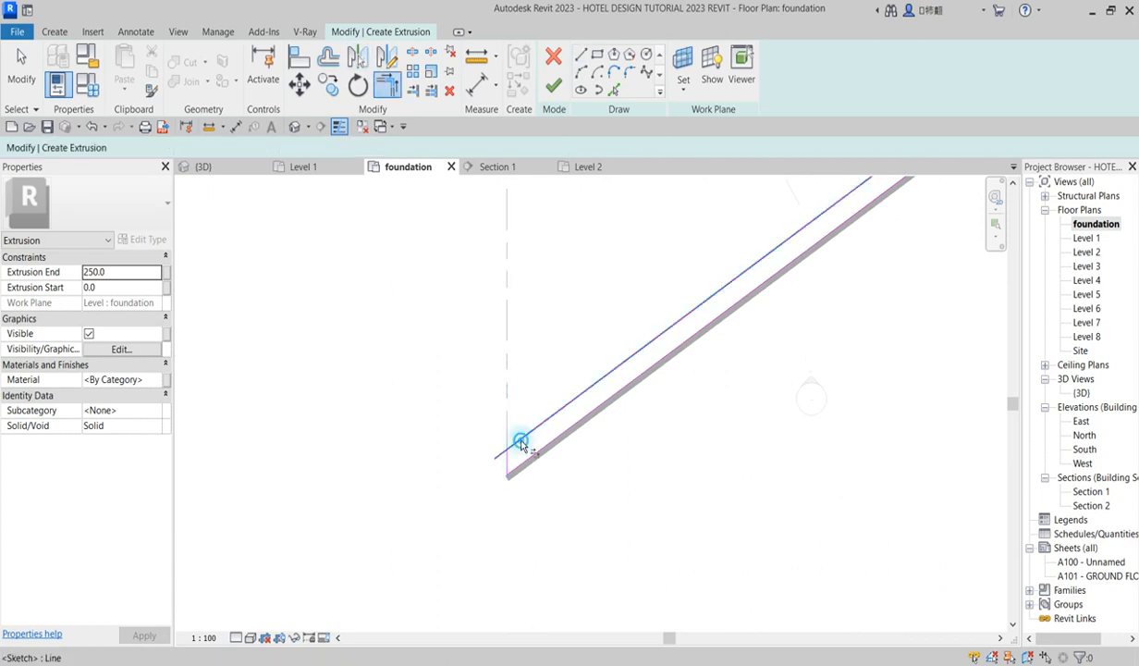
Trim the closing corner at the perimeter strip's north end and finish the extrusion sketch.
{"action": "scroll", "coordinate": [497, 512], "scroll_direction": "down", "scroll_amount": 3}
{"action": "scroll", "coordinate": [504, 222], "scroll_direction": "up", "scroll_amount": 4}
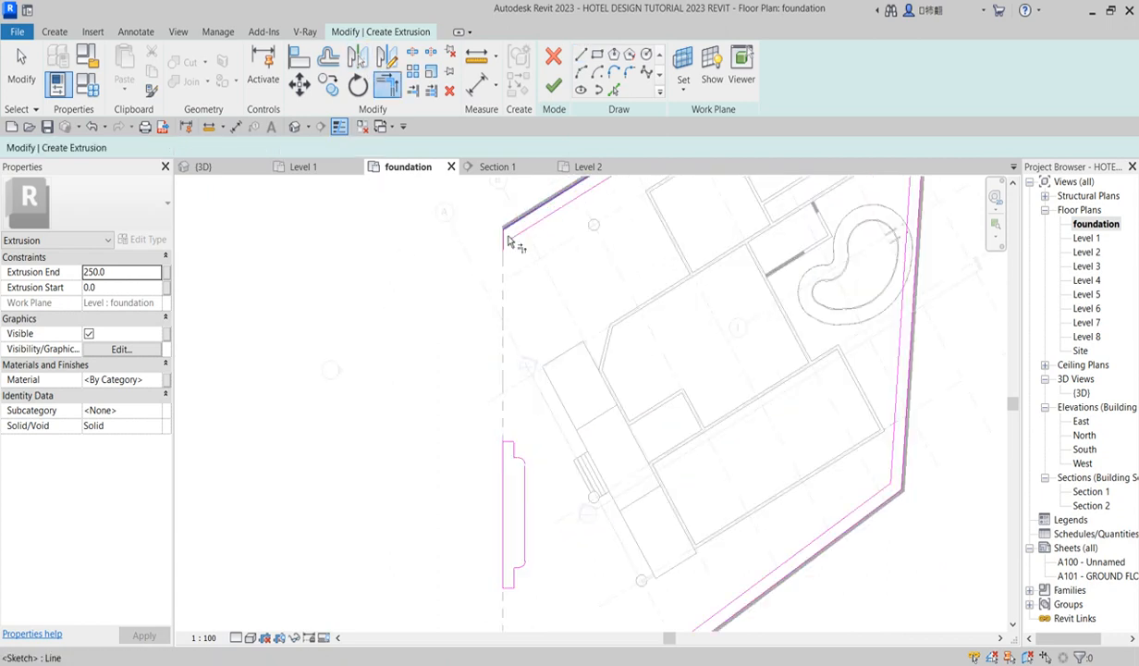
{"action": "left_click", "coordinate": [496, 231]}
{"action": "left_click", "coordinate": [518, 234]}
{"action": "left_click", "coordinate": [549, 90]}
{"action": "scroll", "coordinate": [500, 352], "scroll_direction": "down", "scroll_amount": 5}
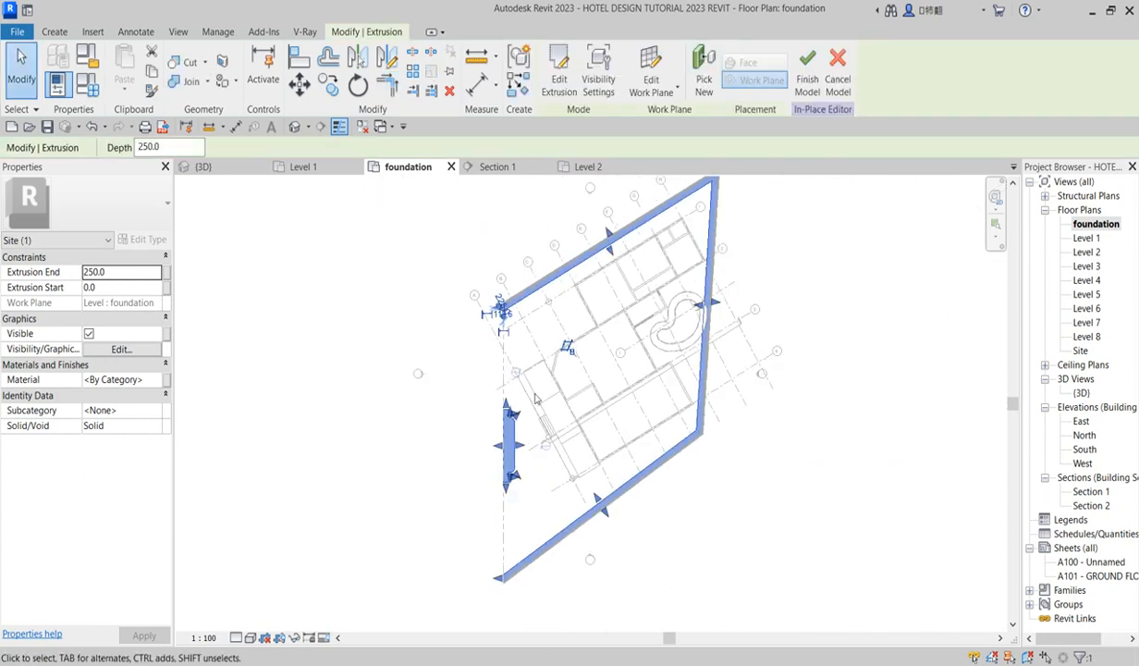
{"action": "left_click", "coordinate": [329, 85]}
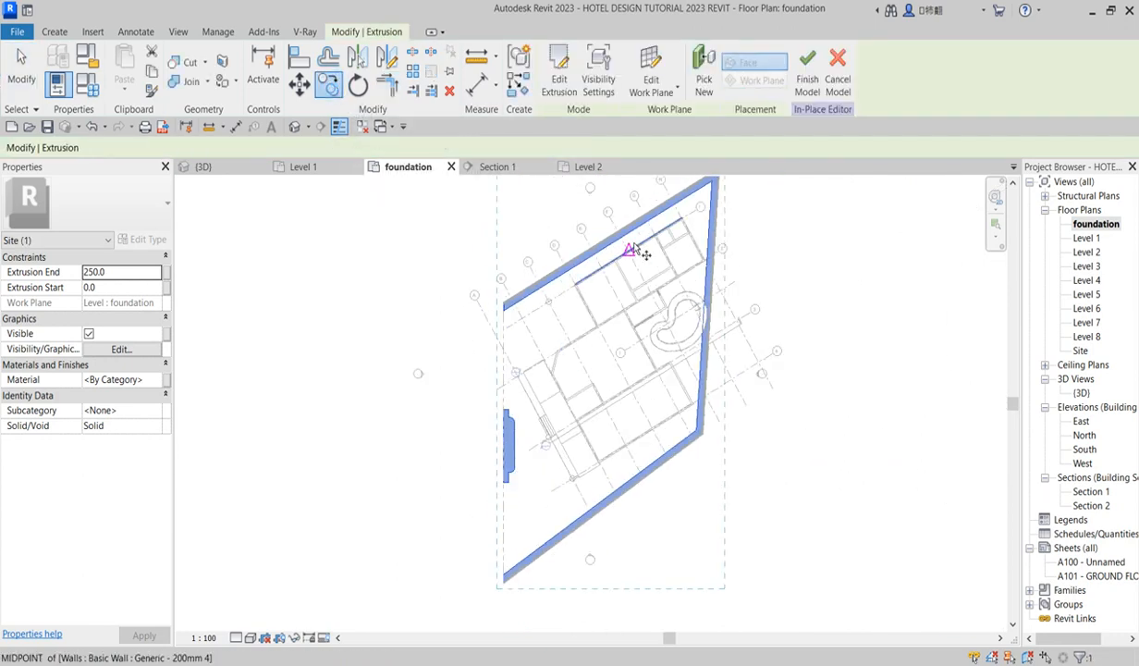
{"action": "scroll", "coordinate": [611, 241], "scroll_direction": "up", "scroll_amount": 3}
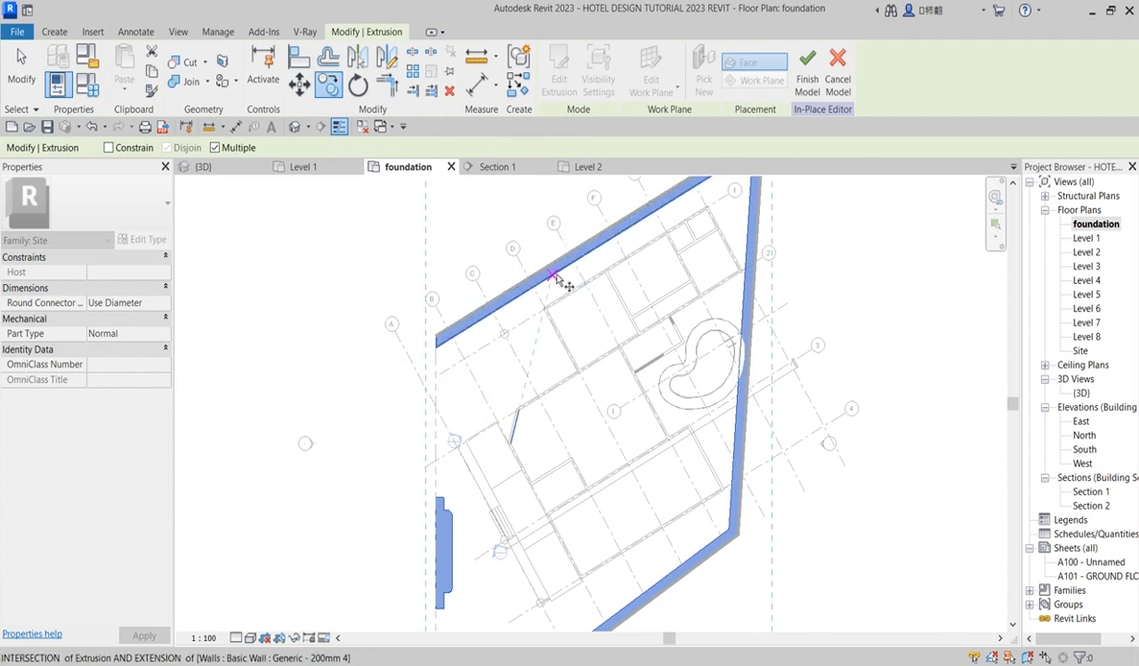
{"action": "key", "text": "Escape"}
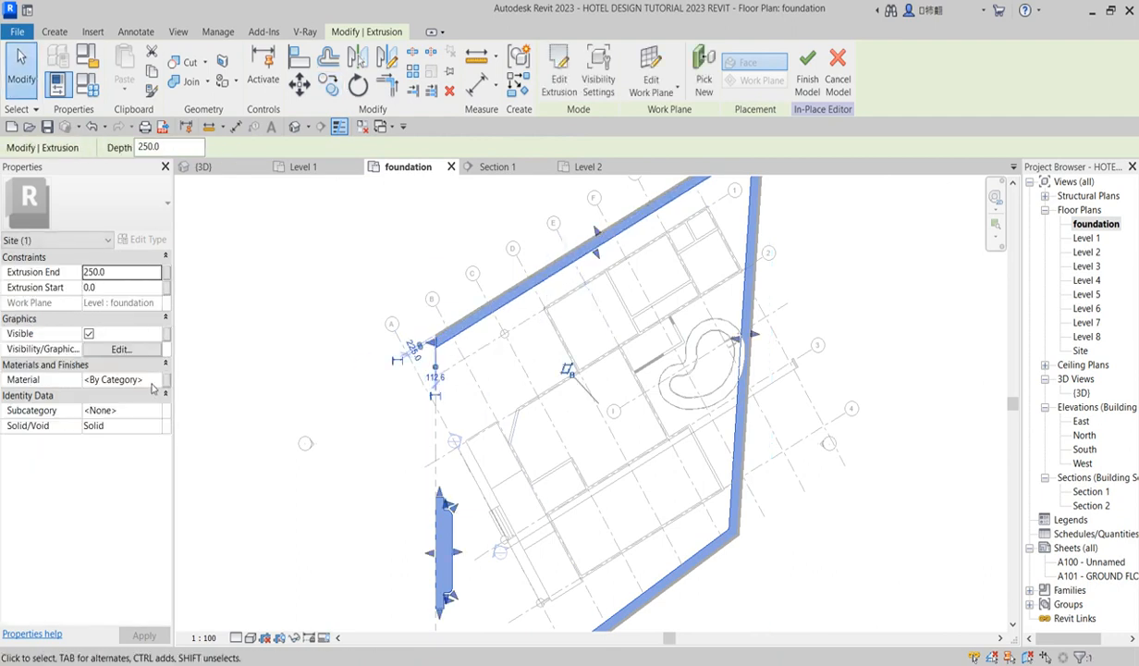
Try to give the site extrusion the grass material Aluminium(7) with Use Render Appearance enabled.
{"action": "left_click", "coordinate": [155, 381]}
{"action": "left_click", "coordinate": [156, 380]}
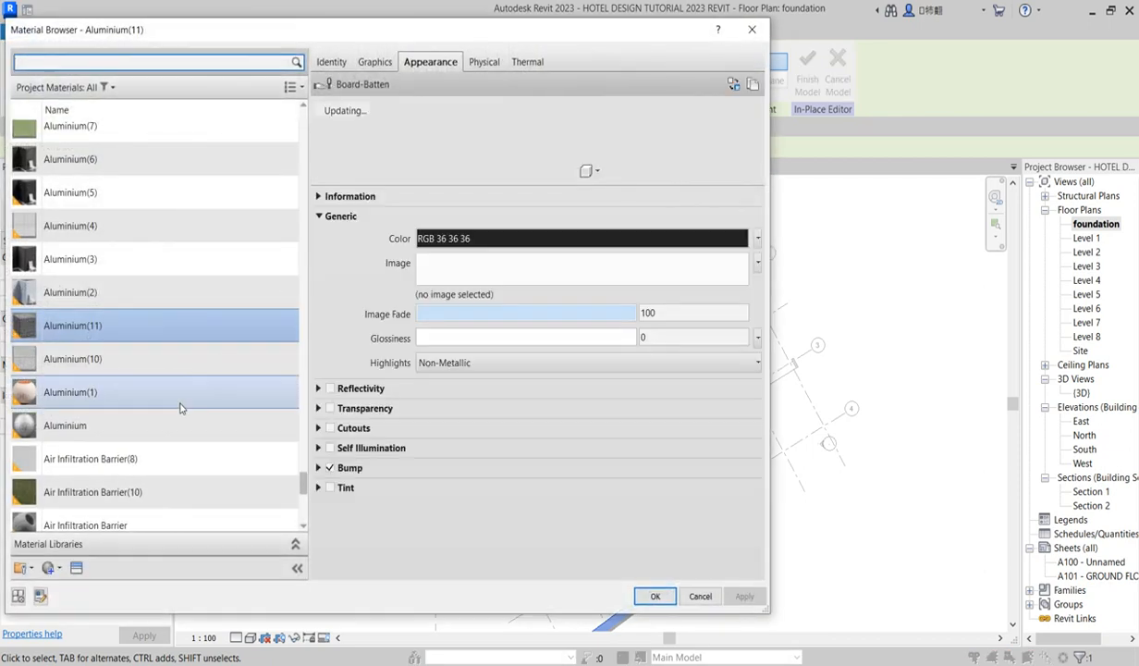
{"action": "scroll", "coordinate": [98, 153], "scroll_direction": "up", "scroll_amount": 1}
{"action": "left_click", "coordinate": [96, 138]}
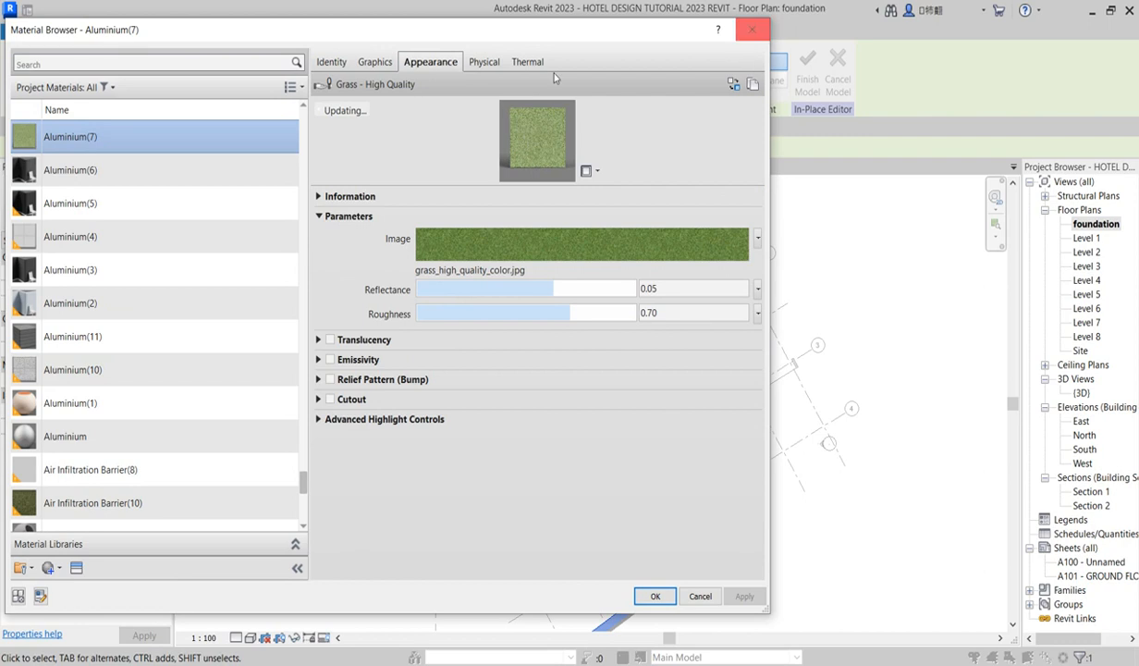
{"action": "left_click", "coordinate": [375, 62]}
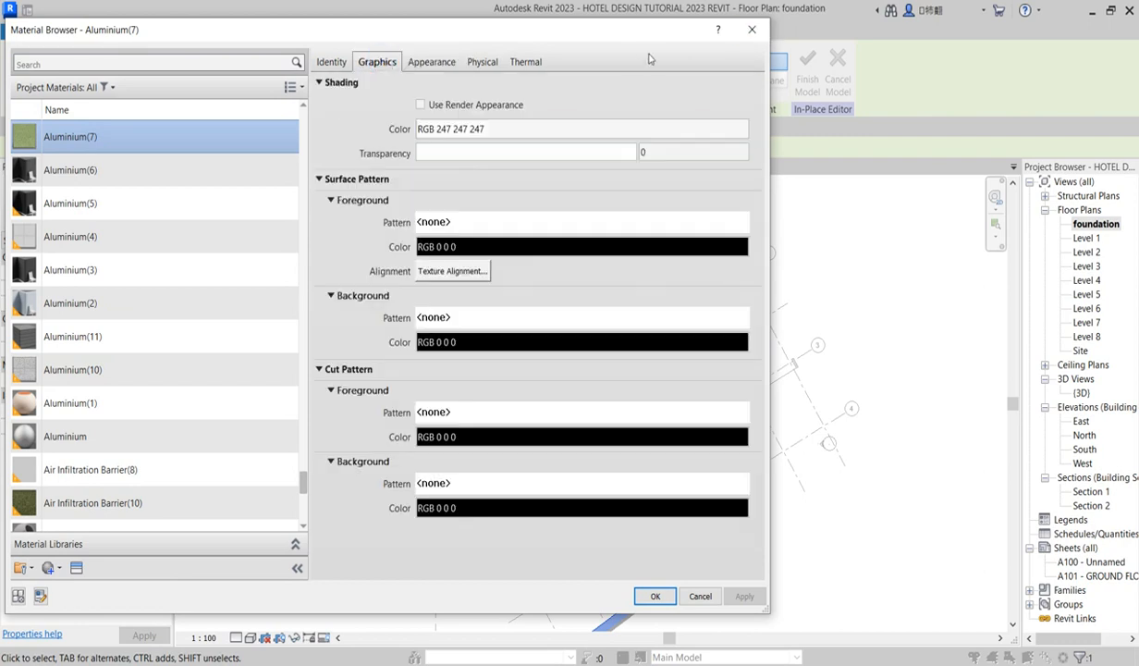
{"action": "left_click", "coordinate": [420, 106]}
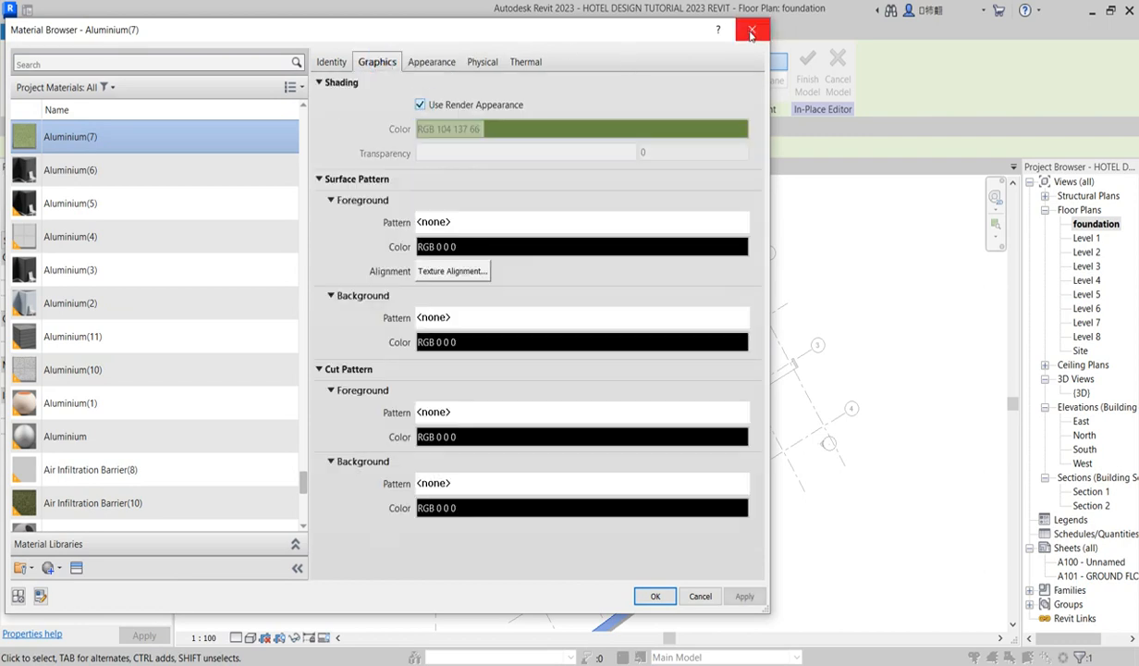
{"action": "left_click", "coordinate": [753, 31]}
{"action": "scroll", "coordinate": [514, 381], "scroll_direction": "up", "scroll_amount": 3}
{"action": "left_click", "coordinate": [502, 380]}
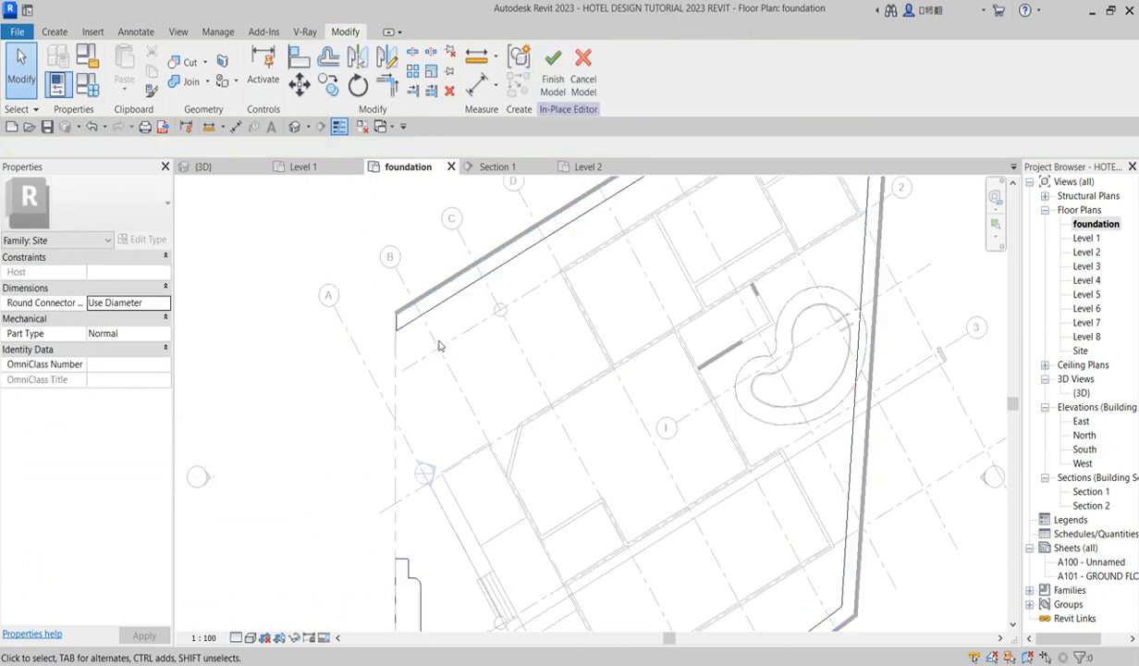
Make a coincident copy of the perimeter strip and planter extrusion on top of the original.
{"action": "left_click", "coordinate": [529, 251]}
{"action": "key", "text": "c"}
{"action": "key", "text": "o"}
{"action": "left_click", "coordinate": [473, 284]}
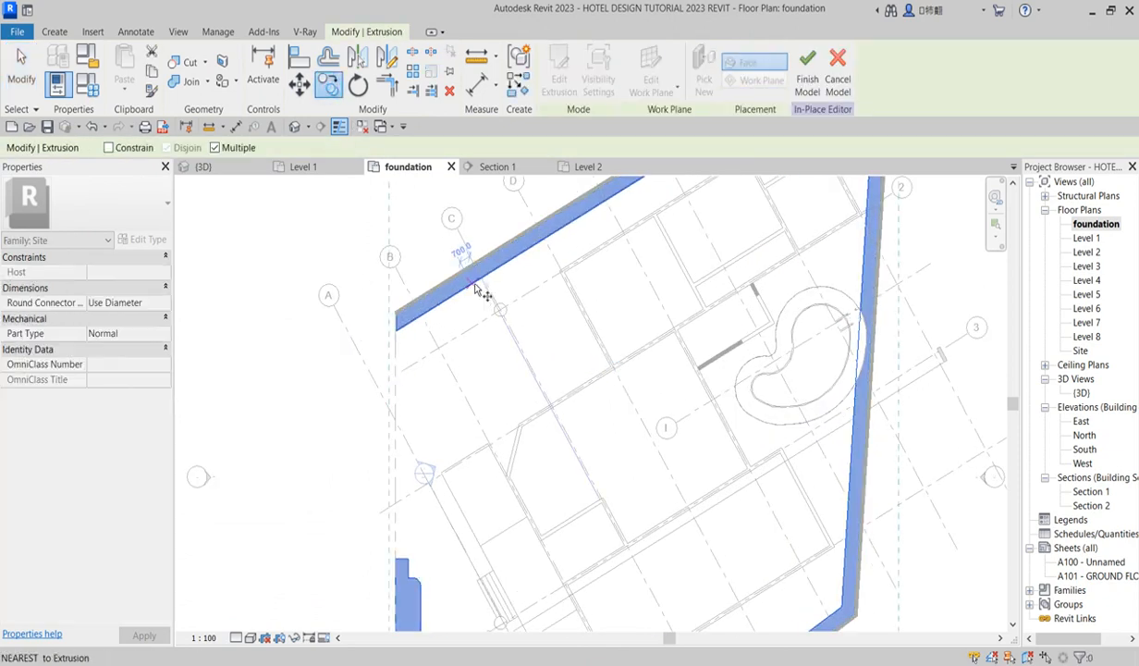
{"action": "type", "text": "1"}
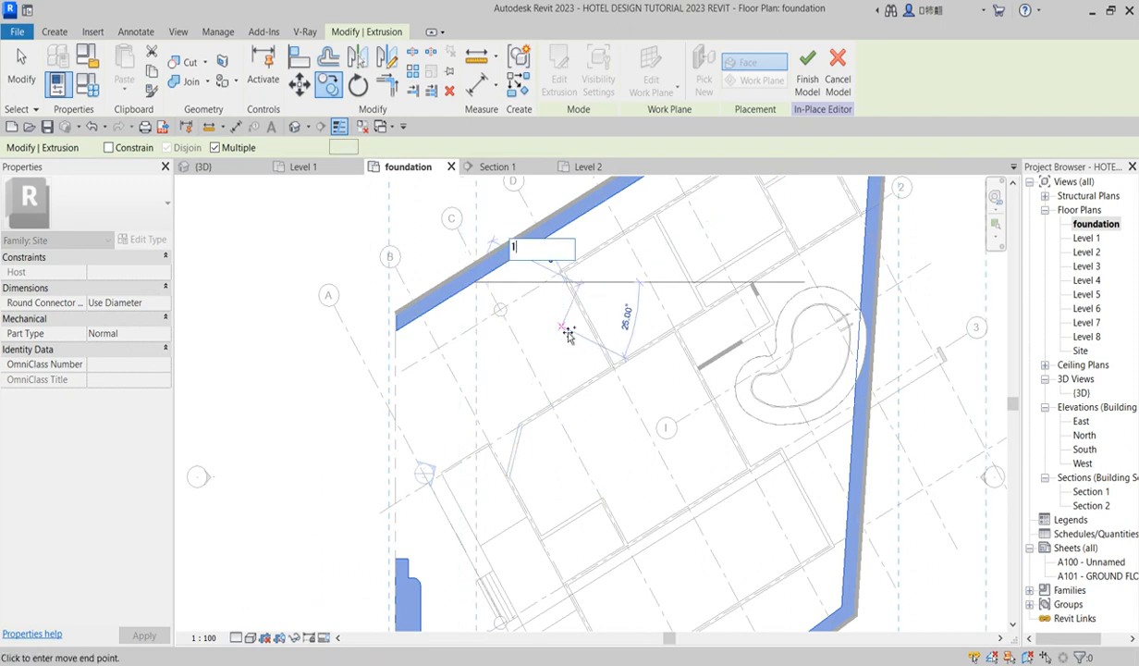
{"action": "type", "text": "100"}
{"action": "key", "text": "Return"}
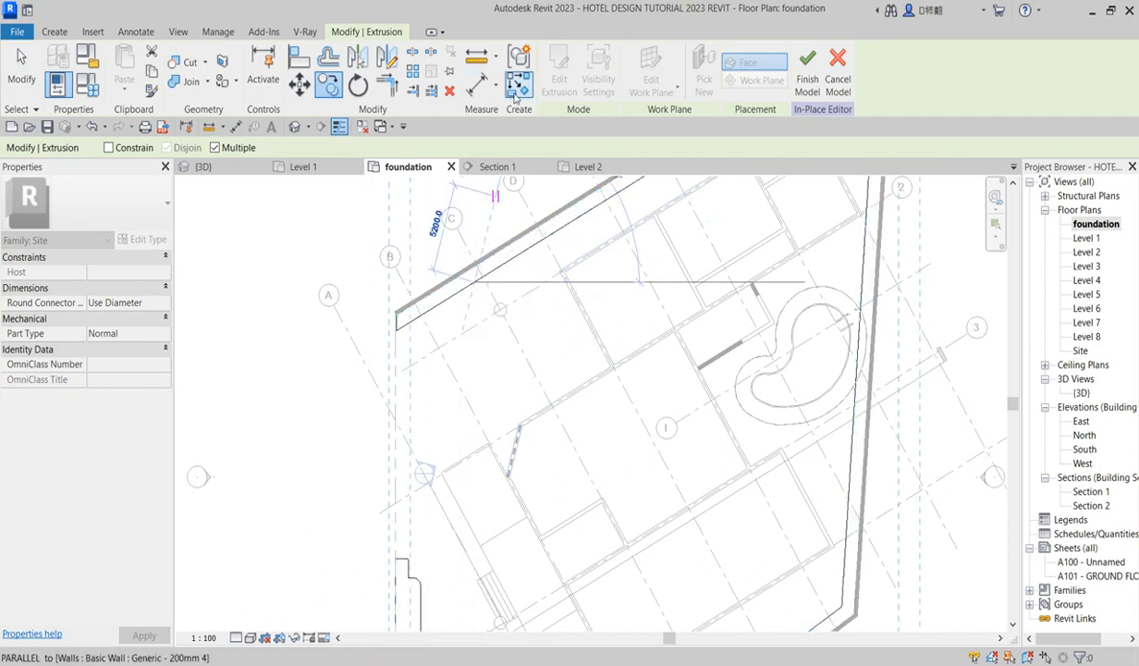
{"action": "key", "text": "Escape"}
Edit the copied extrusion's sketch and offset the perimeter strip's north inner line 80 mm towards the building without keeping a copy.
{"action": "left_click", "coordinate": [555, 75]}
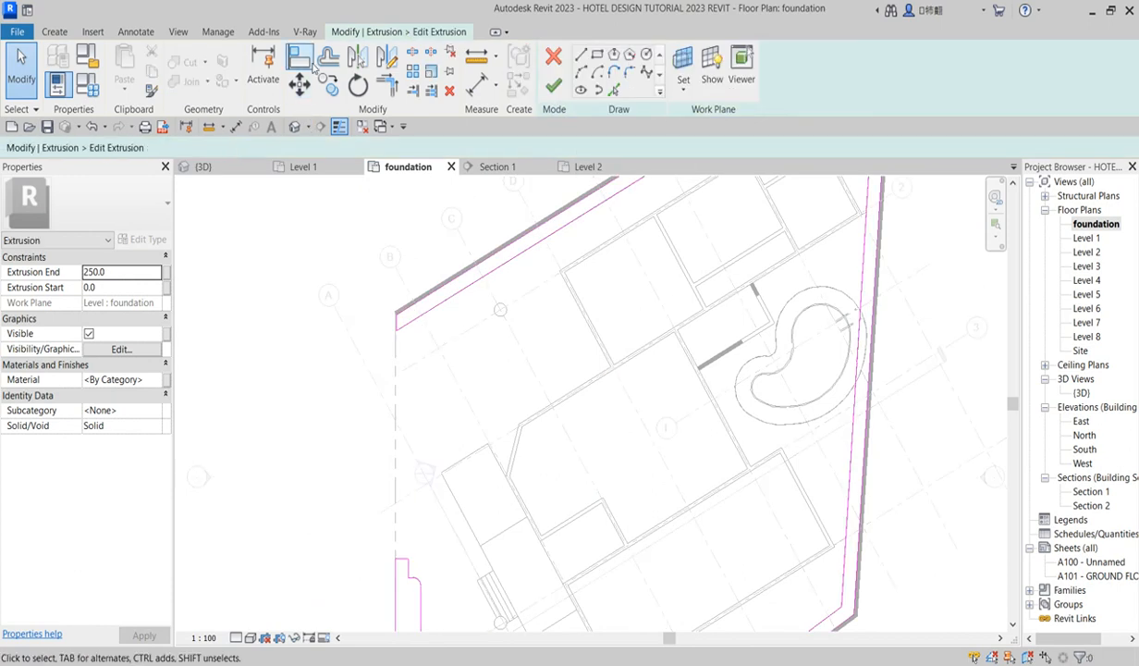
{"action": "left_click", "coordinate": [331, 58]}
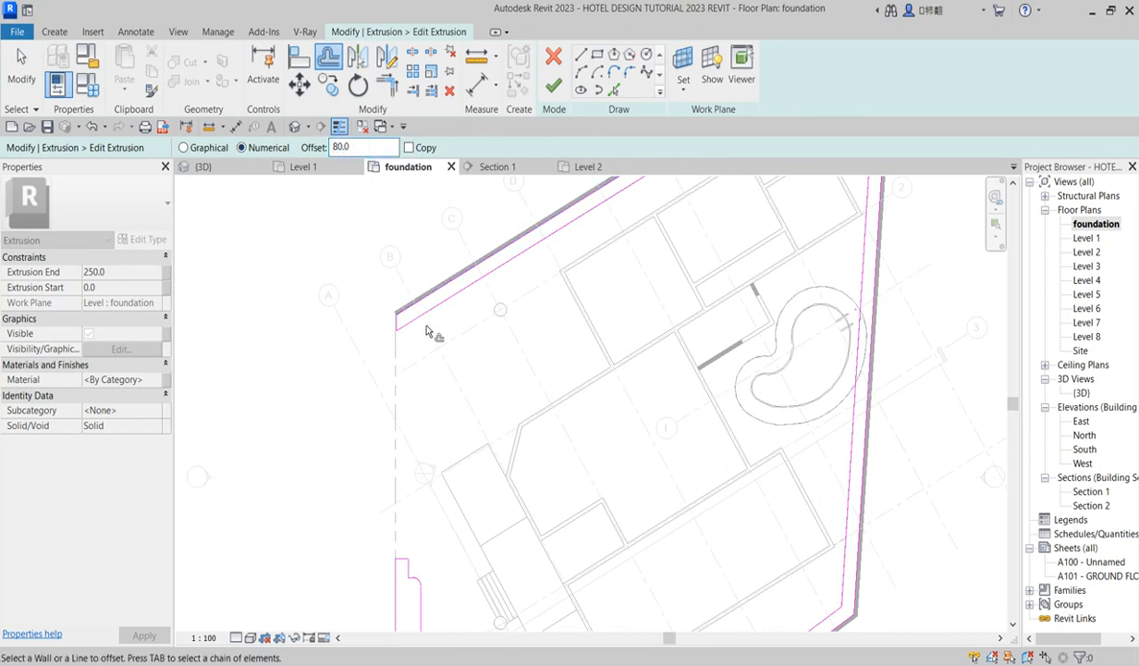
{"action": "scroll", "coordinate": [421, 316], "scroll_direction": "up", "scroll_amount": 4}
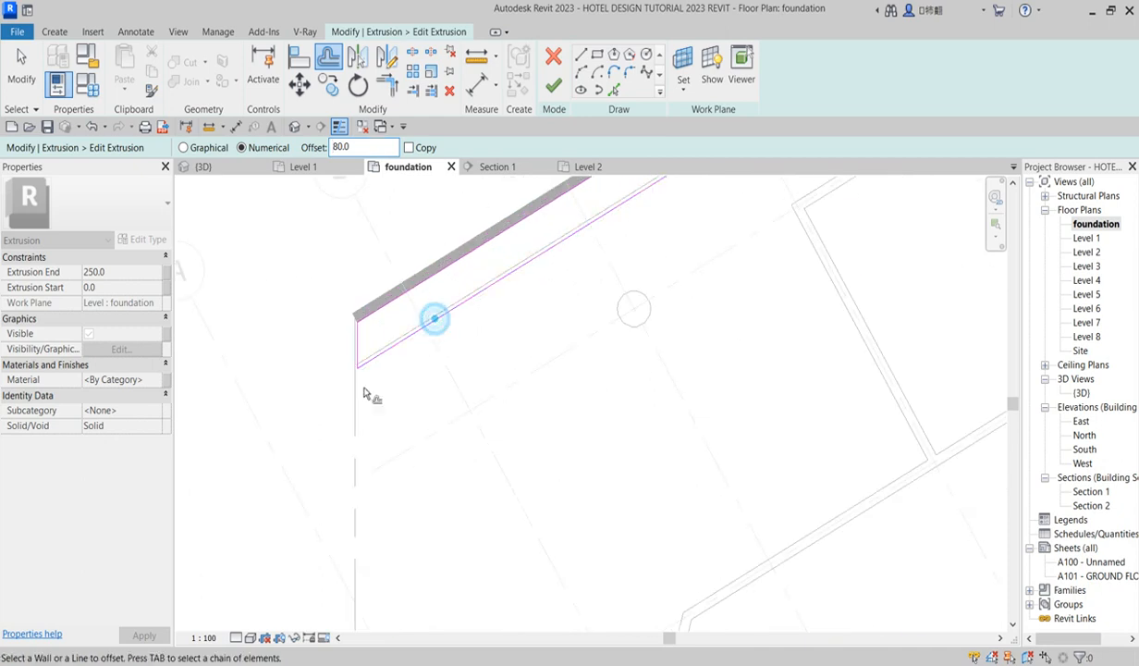
{"action": "scroll", "coordinate": [354, 356], "scroll_direction": "up", "scroll_amount": 3}
{"action": "scroll", "coordinate": [352, 342], "scroll_direction": "down", "scroll_amount": 6}
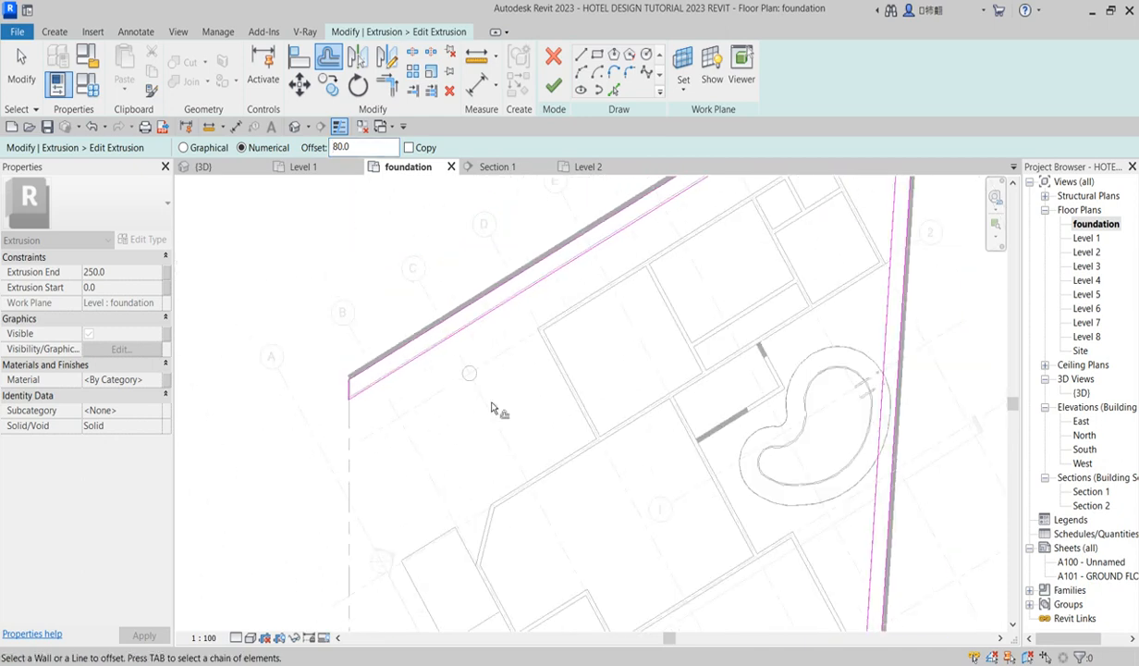
Offset the perimeter strip's east and southeast inner lines 80 mm towards the building.
{"action": "scroll", "coordinate": [726, 282], "scroll_direction": "up", "scroll_amount": 5}
{"action": "left_click", "coordinate": [732, 274]}
{"action": "scroll", "coordinate": [682, 268], "scroll_direction": "down", "scroll_amount": 5}
{"action": "scroll", "coordinate": [638, 555], "scroll_direction": "up", "scroll_amount": 5}
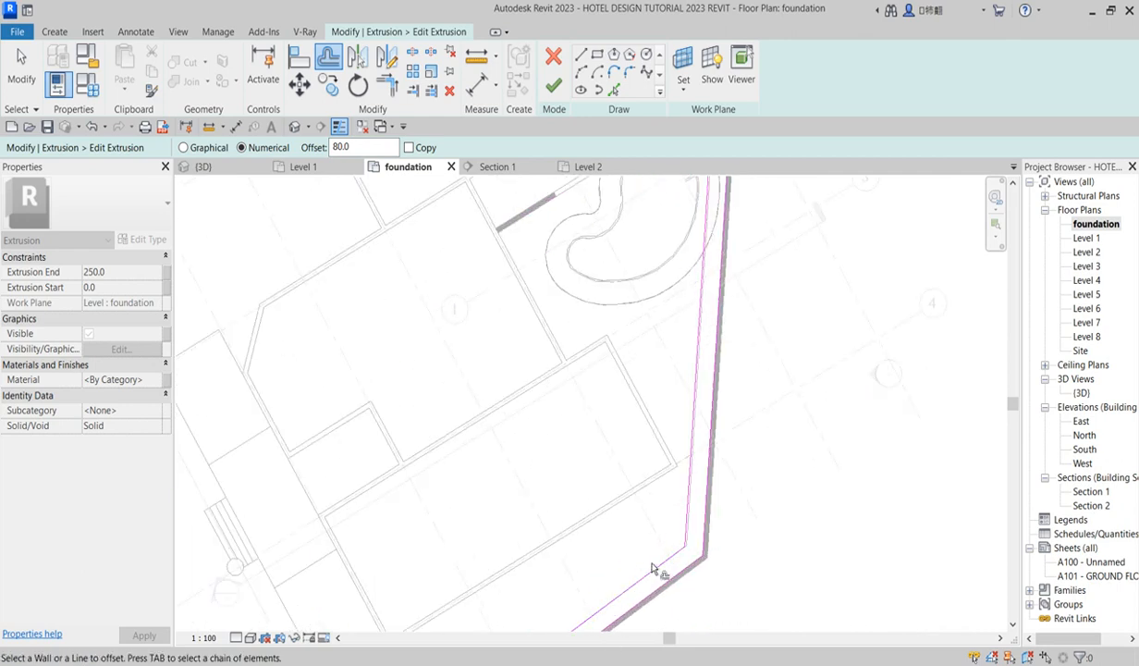
{"action": "left_click", "coordinate": [652, 566]}
{"action": "scroll", "coordinate": [764, 466], "scroll_direction": "down", "scroll_amount": 3}
{"action": "scroll", "coordinate": [763, 465], "scroll_direction": "down", "scroll_amount": 2}
{"action": "scroll", "coordinate": [722, 534], "scroll_direction": "up", "scroll_amount": 6}
{"action": "scroll", "coordinate": [822, 463], "scroll_direction": "down", "scroll_amount": 2}
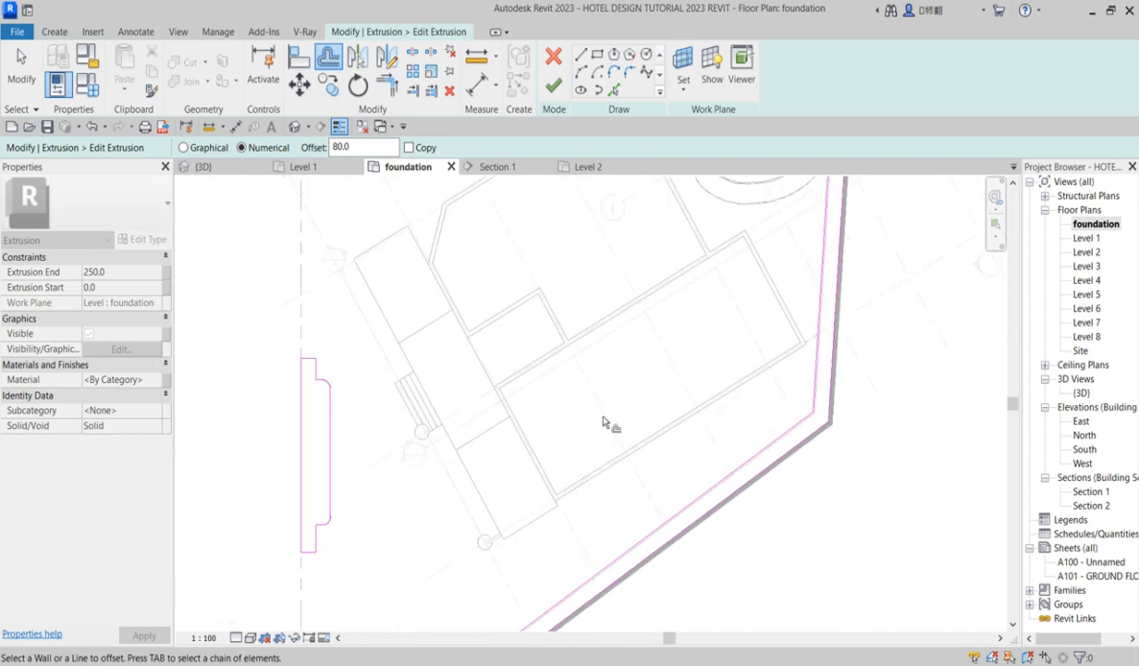
Offset the planter outline's lines and rounded corners 80 mm outward, including its west edge, and end the offsetting.
{"action": "scroll", "coordinate": [305, 356], "scroll_direction": "up", "scroll_amount": 4}
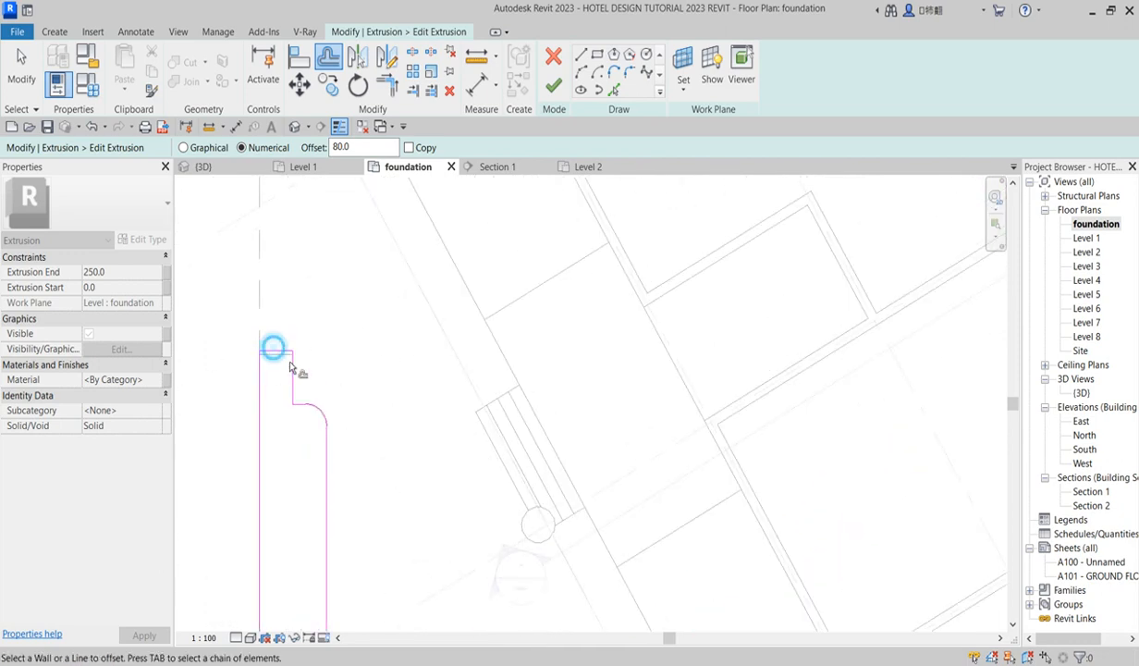
{"action": "left_click", "coordinate": [293, 366]}
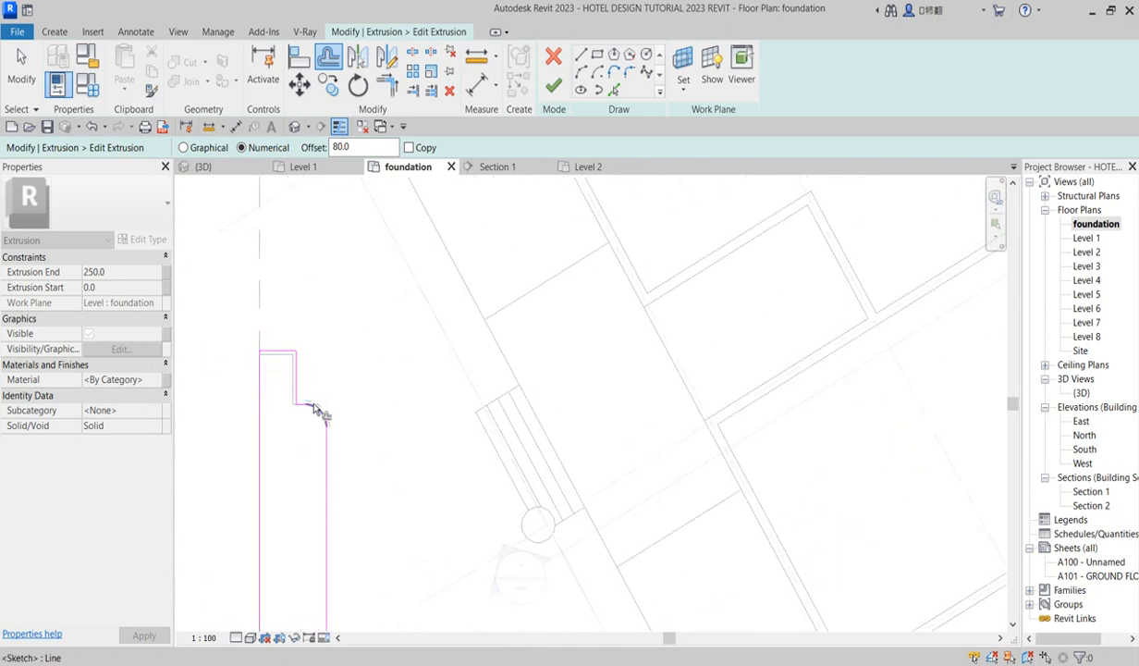
{"action": "scroll", "coordinate": [366, 485], "scroll_direction": "down", "scroll_amount": 3}
{"action": "scroll", "coordinate": [334, 560], "scroll_direction": "up", "scroll_amount": 3}
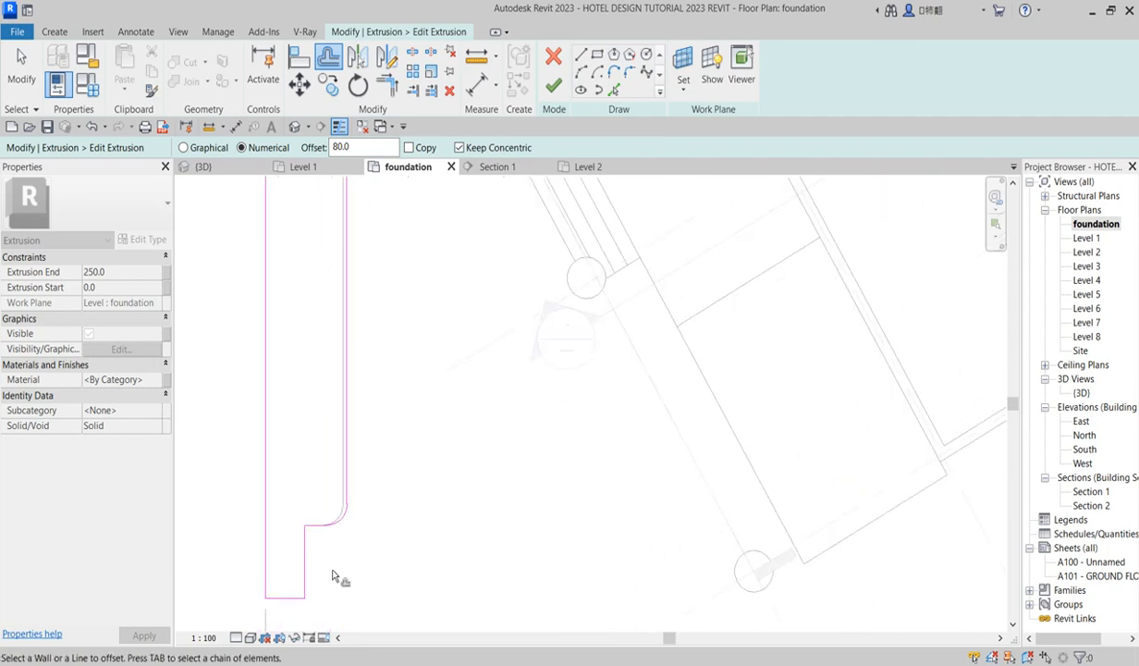
{"action": "left_click", "coordinate": [310, 572]}
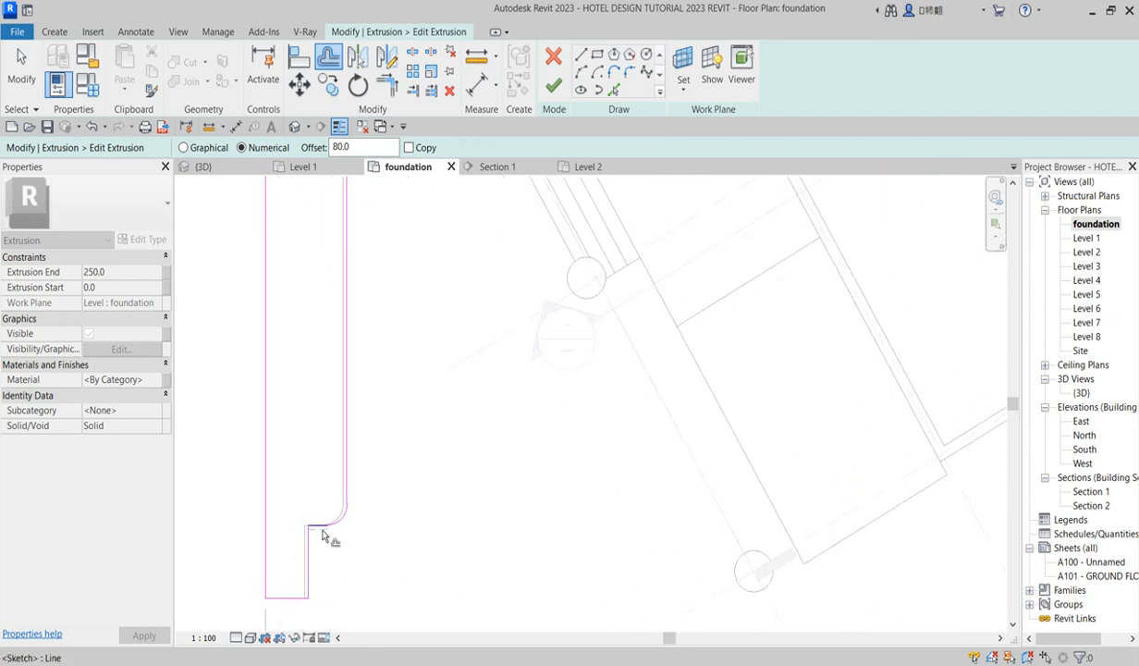
{"action": "scroll", "coordinate": [315, 591], "scroll_direction": "down", "scroll_amount": 2}
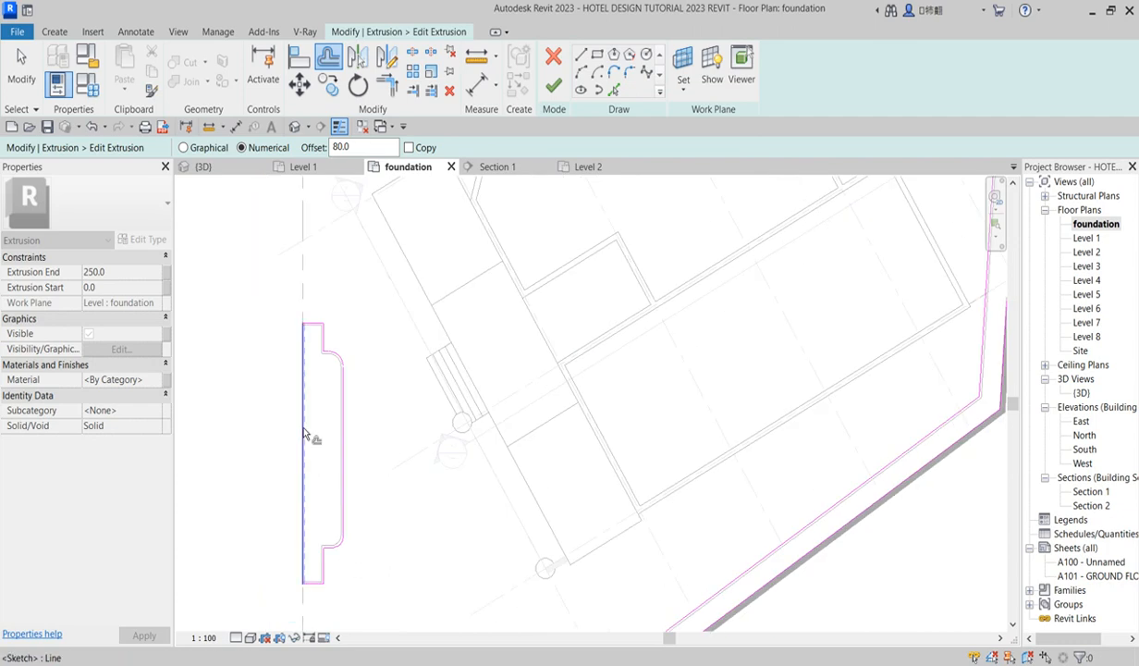
{"action": "left_click", "coordinate": [298, 397]}
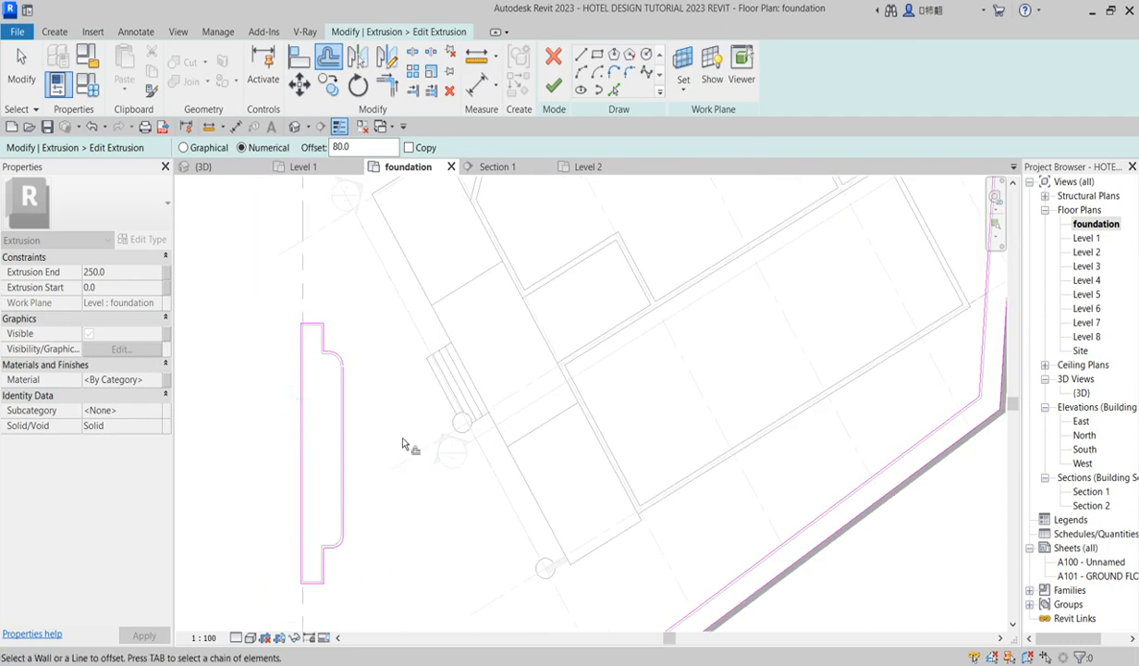
{"action": "key", "text": "Escape"}
Set the copied extrusion's end to 200 mm and finish its sketch.
{"action": "scroll", "coordinate": [346, 498], "scroll_direction": "down", "scroll_amount": 2}
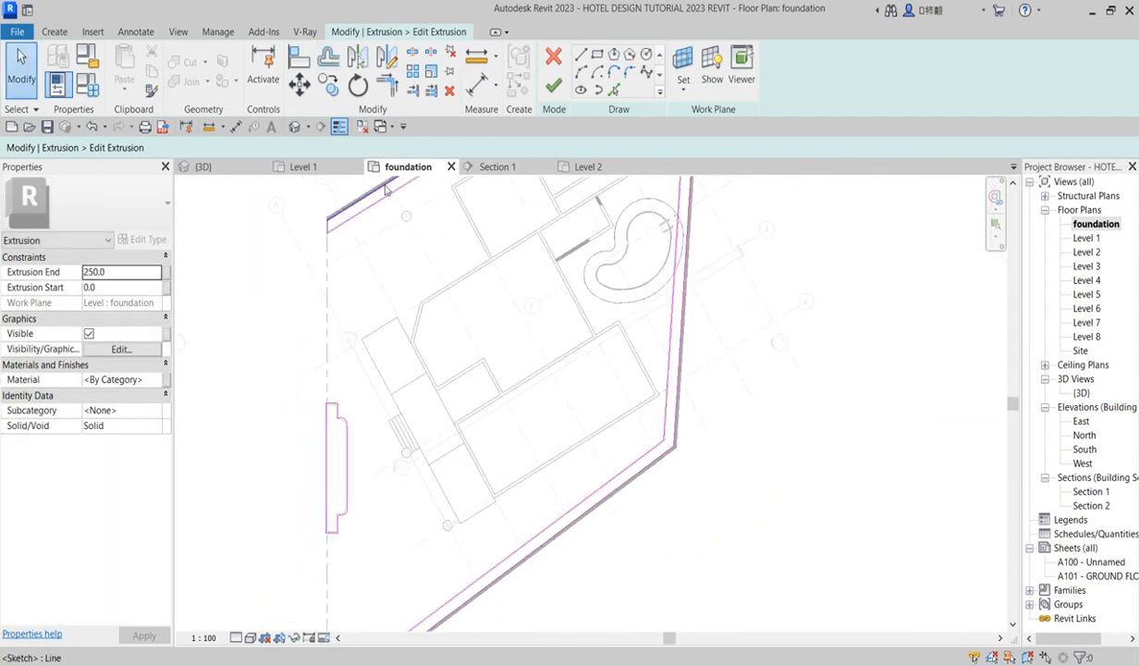
{"action": "left_click", "coordinate": [148, 271]}
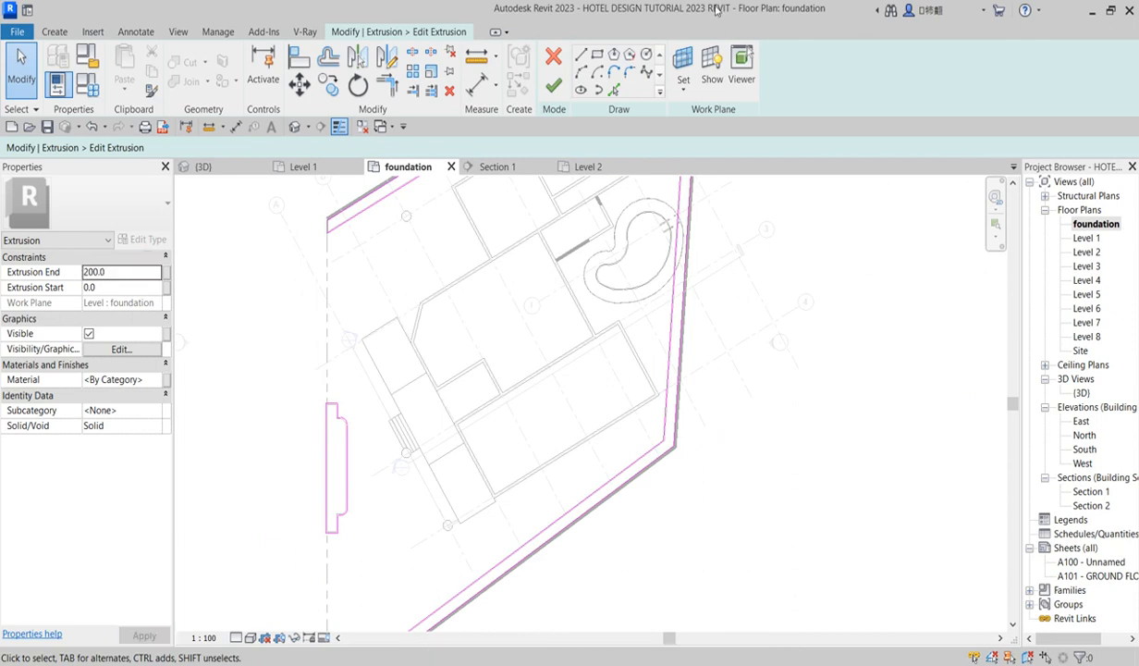
{"action": "left_click", "coordinate": [554, 85]}
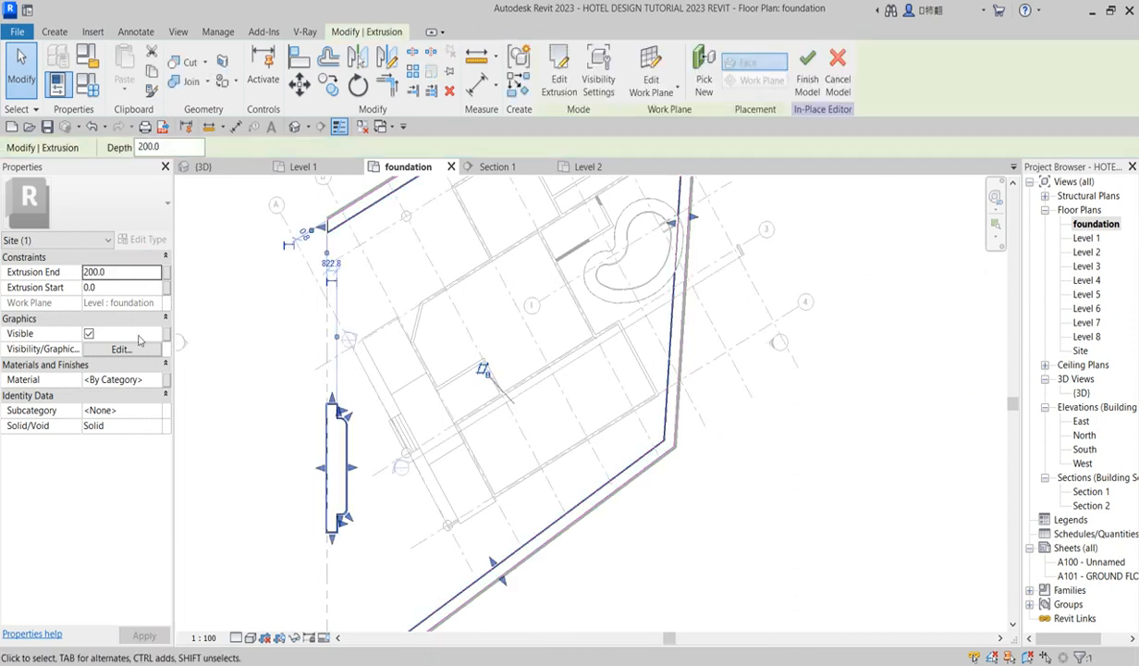
Duplicate the Aluminium material as Aluminium(12) for the 200 mm extrusion and enable Use Render Appearance.
{"action": "left_click", "coordinate": [155, 385]}
{"action": "left_click", "coordinate": [155, 385]}
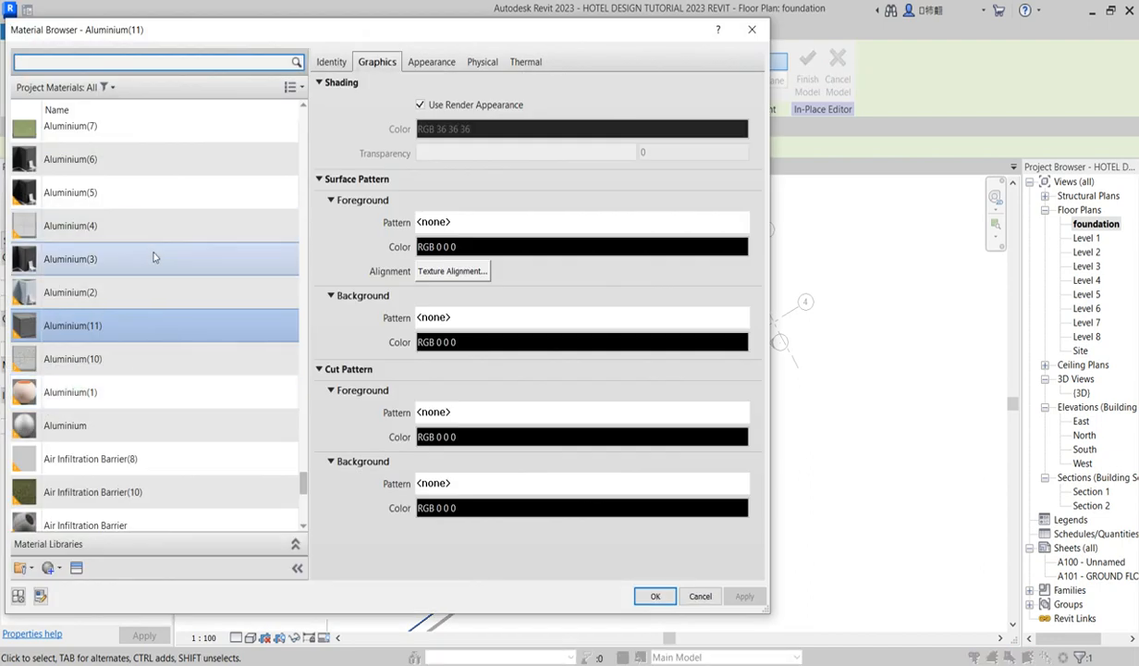
{"action": "left_click", "coordinate": [119, 426]}
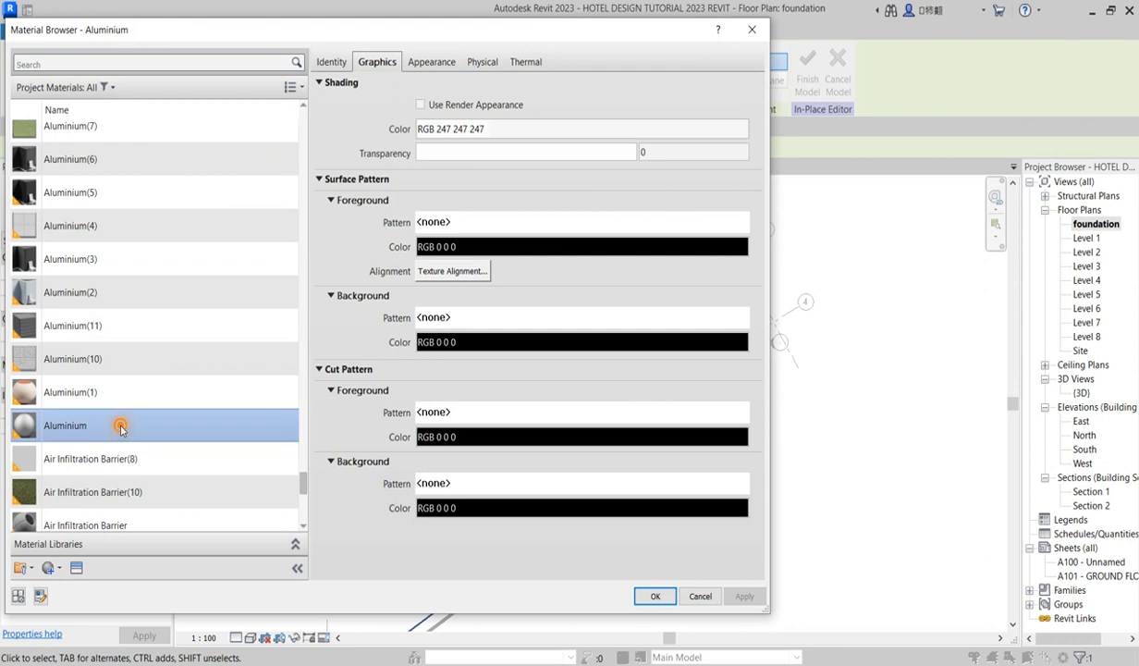
{"action": "right_click", "coordinate": [120, 426]}
{"action": "left_click", "coordinate": [180, 453]}
{"action": "left_click", "coordinate": [420, 104]}
{"action": "left_click", "coordinate": [431, 65]}
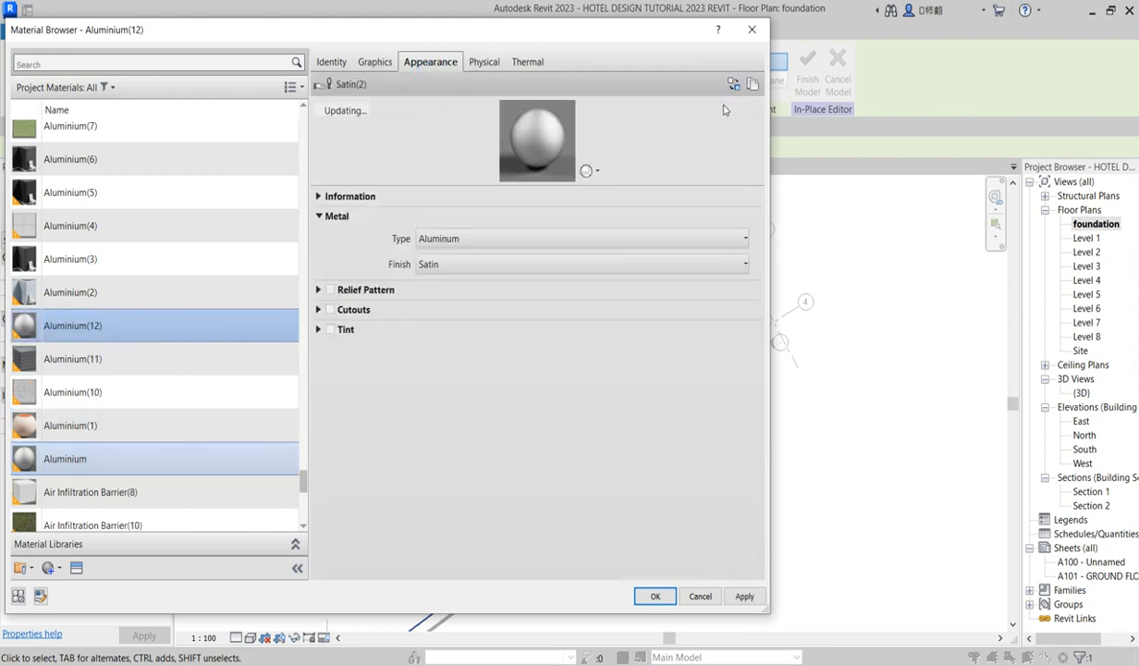
Replace Aluminium(12)'s appearance asset with Ceramic from the Default category of the Appearance Library and close the material settings.
{"action": "left_click", "coordinate": [733, 84]}
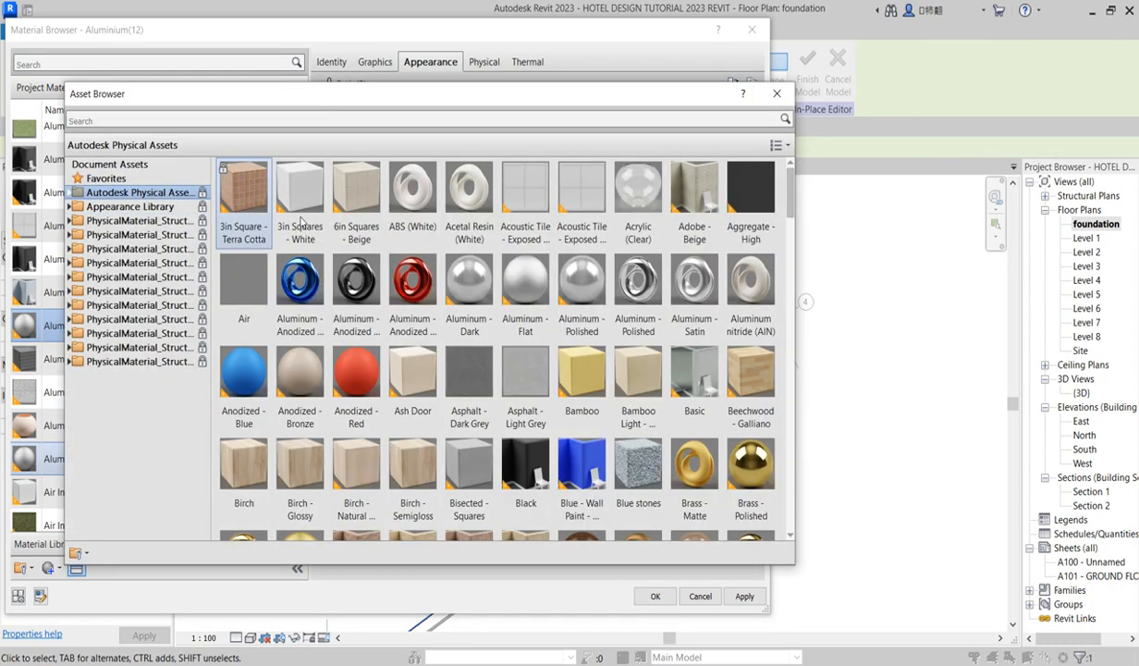
{"action": "left_click", "coordinate": [69, 207]}
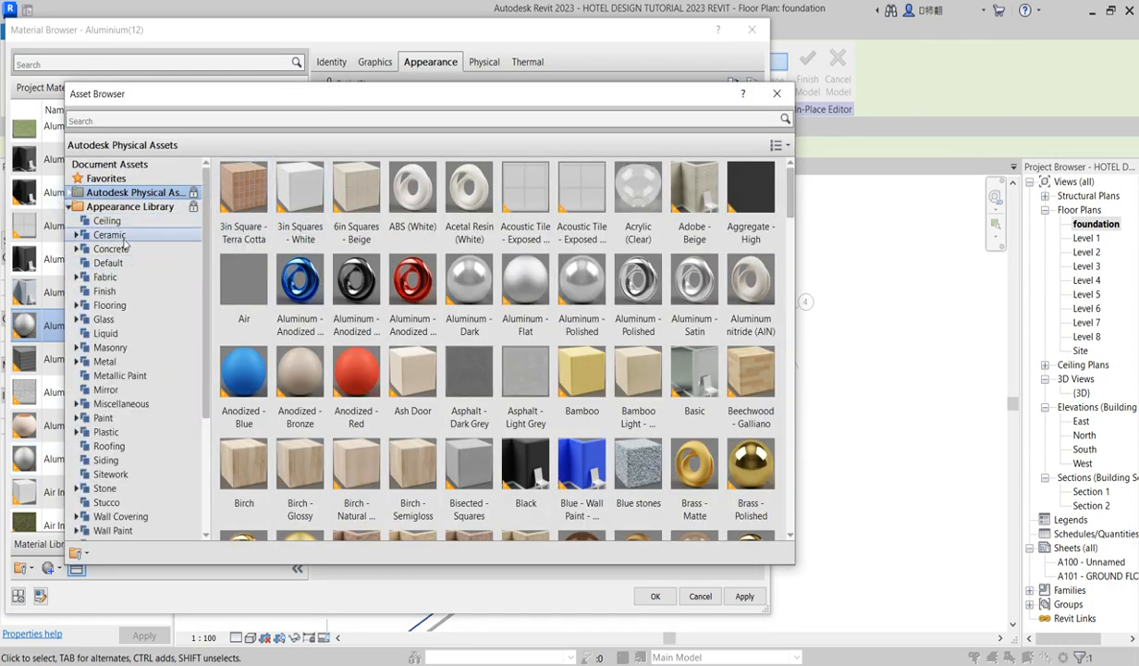
{"action": "left_click", "coordinate": [126, 238]}
{"action": "left_click", "coordinate": [107, 264]}
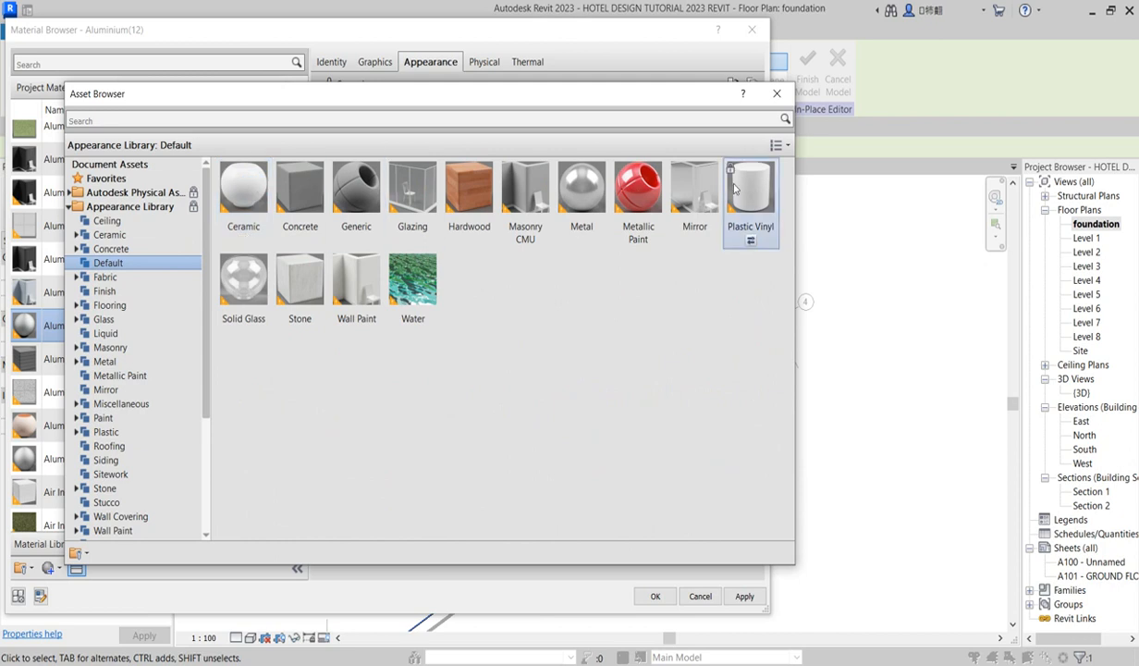
{"action": "left_click", "coordinate": [779, 91]}
{"action": "left_click", "coordinate": [698, 597]}
{"action": "left_click", "coordinate": [772, 425]}
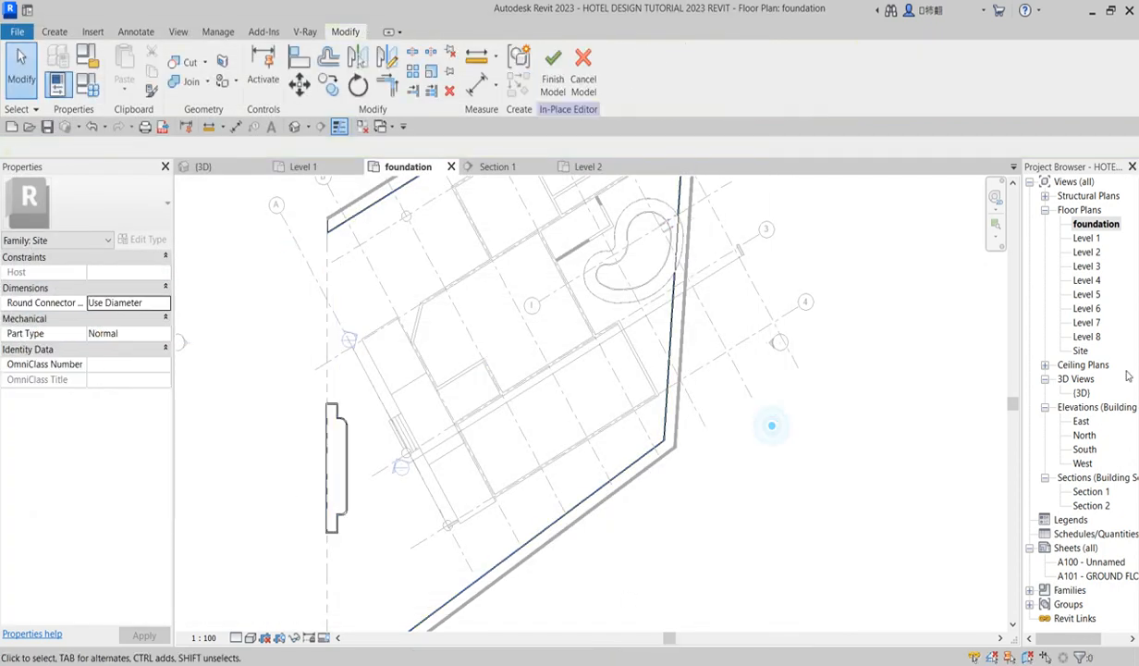
In the 3D view, assign the grass material Aluminium(7) to the inner 250 mm planter and strip extrusion.
{"action": "double_click", "coordinate": [1087, 394]}
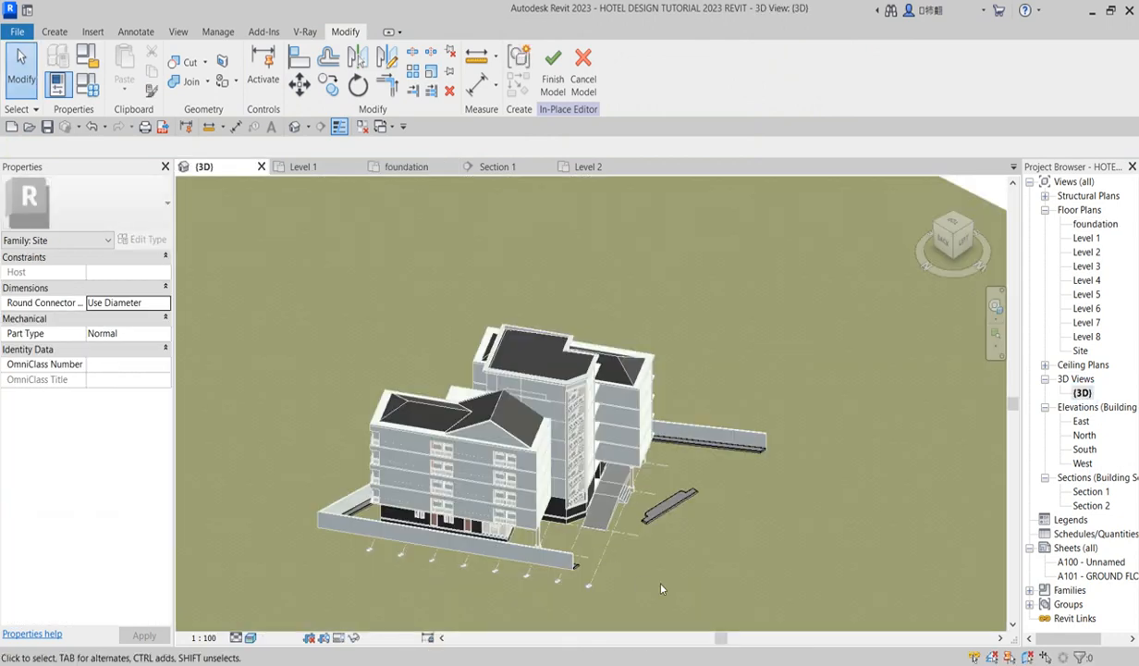
{"action": "scroll", "coordinate": [666, 451], "scroll_direction": "up", "scroll_amount": 10}
{"action": "scroll", "coordinate": [741, 420], "scroll_direction": "up", "scroll_amount": 2}
{"action": "left_click", "coordinate": [753, 396]}
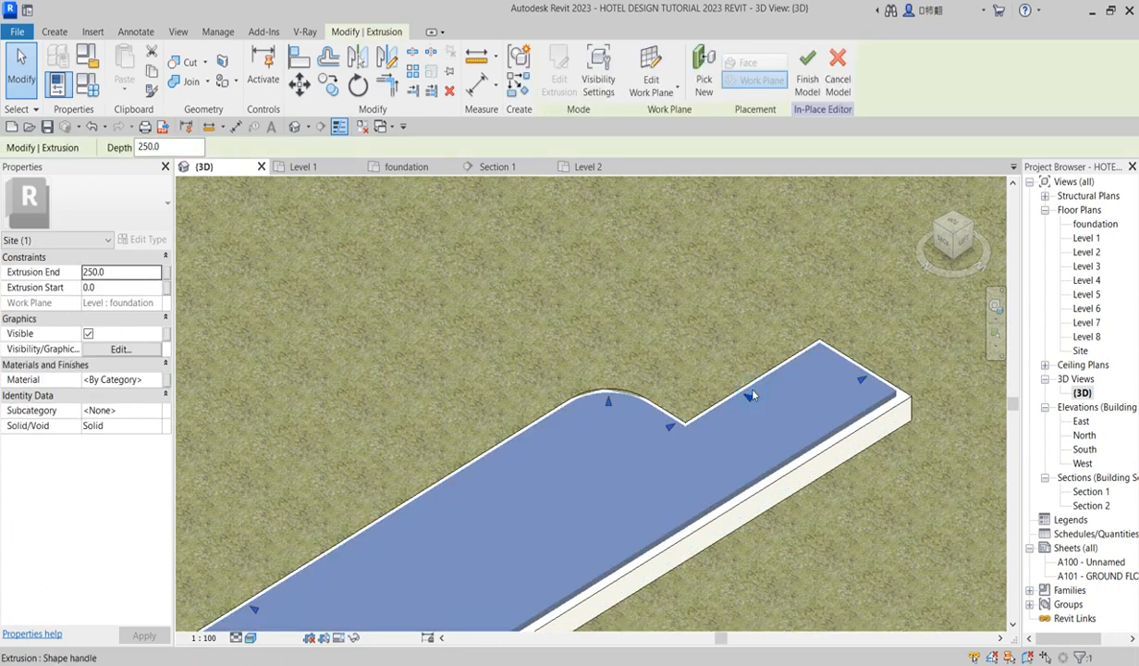
{"action": "left_click", "coordinate": [158, 382]}
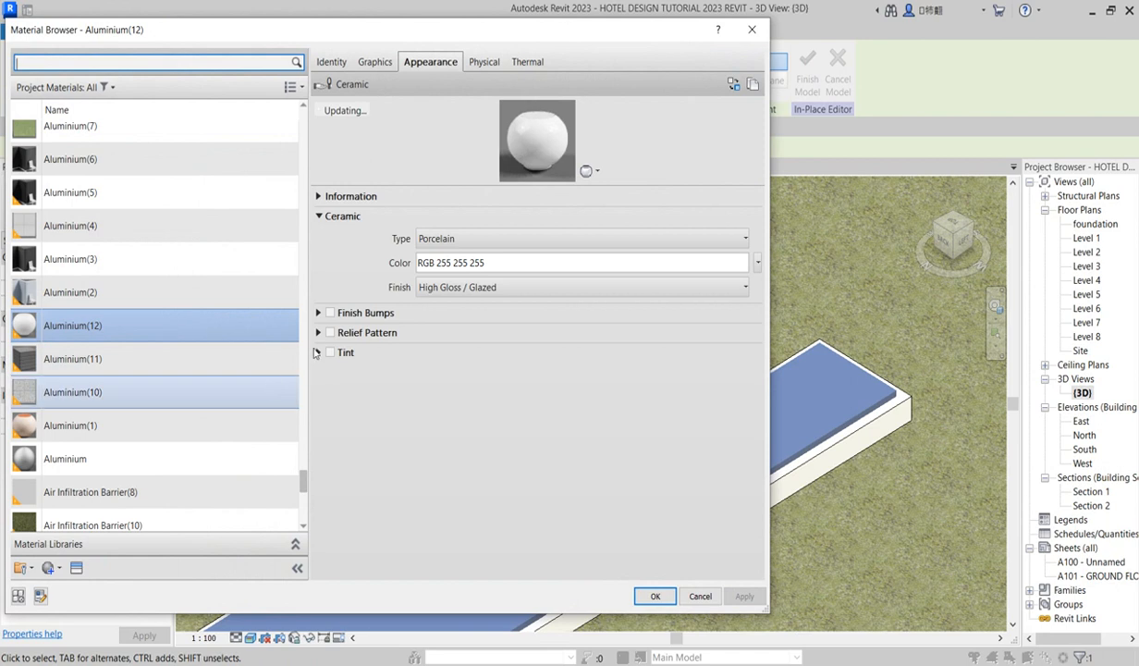
{"action": "scroll", "coordinate": [220, 355], "scroll_direction": "up", "scroll_amount": 3}
{"action": "left_click", "coordinate": [102, 408]}
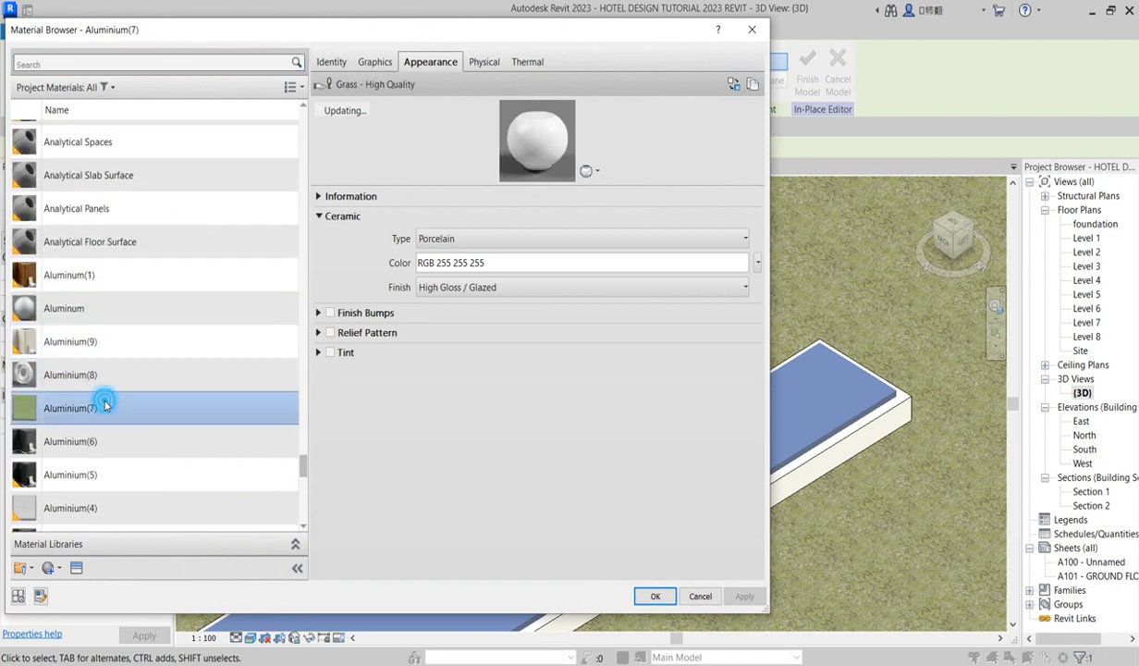
{"action": "key", "text": "Return"}
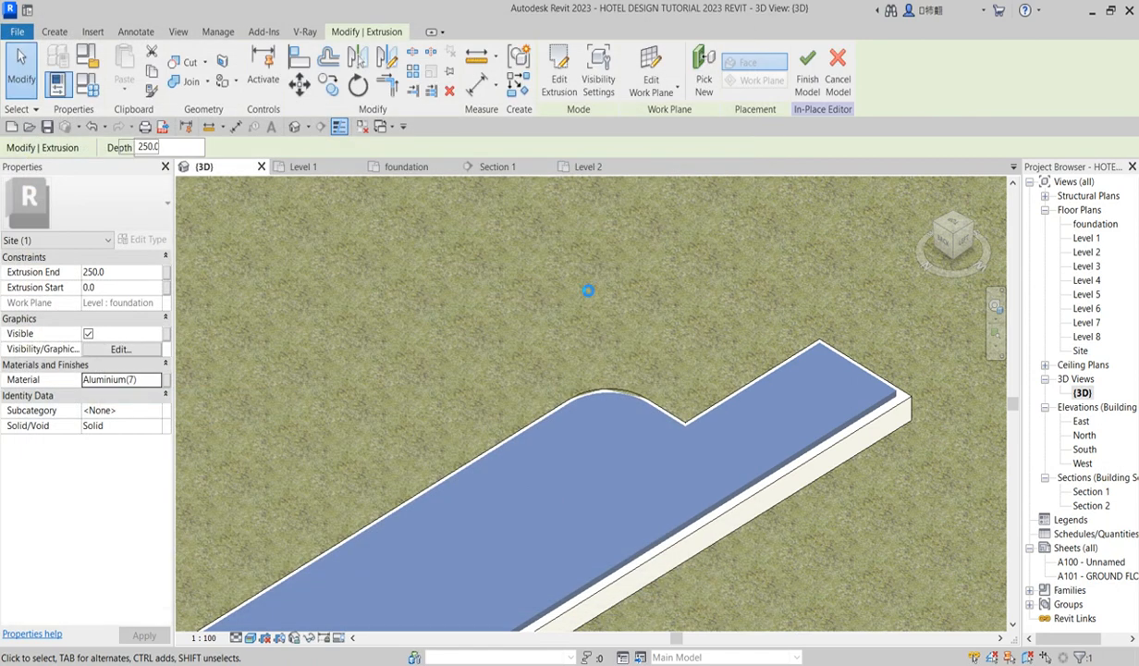
Inspect the grass-filled planter and its surroundings near the entrance ramp and steps in the 3D view.
{"action": "left_click", "coordinate": [585, 287]}
{"action": "scroll", "coordinate": [582, 285], "scroll_direction": "down", "scroll_amount": 5}
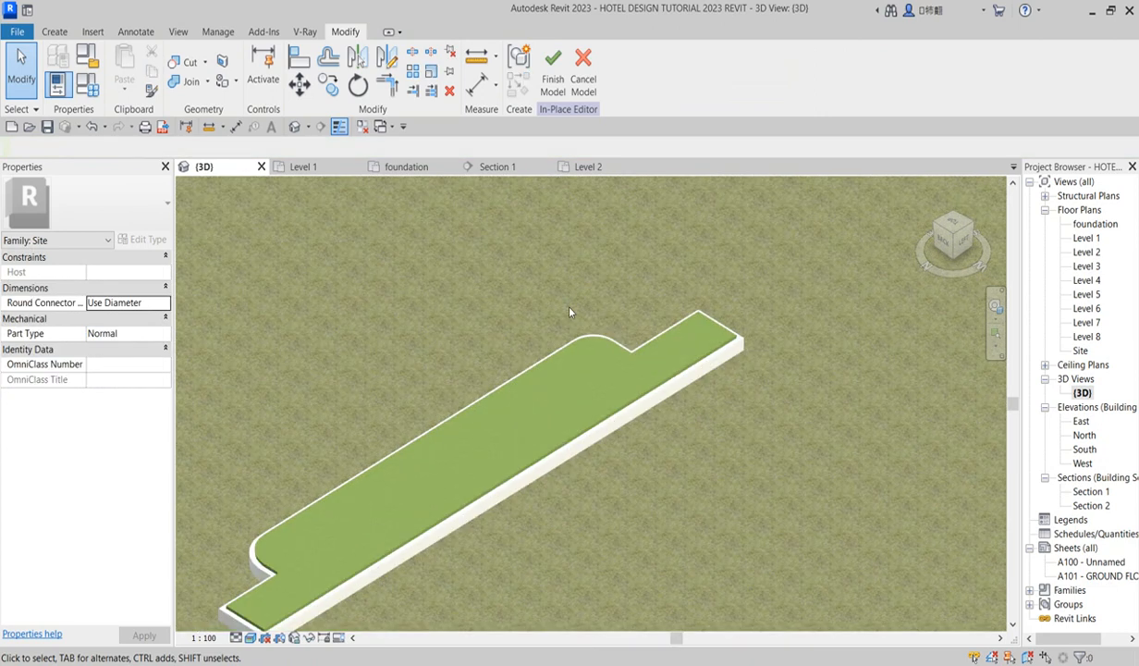
{"action": "scroll", "coordinate": [652, 374], "scroll_direction": "down", "scroll_amount": 5}
{"action": "scroll", "coordinate": [592, 388], "scroll_direction": "up", "scroll_amount": 4}
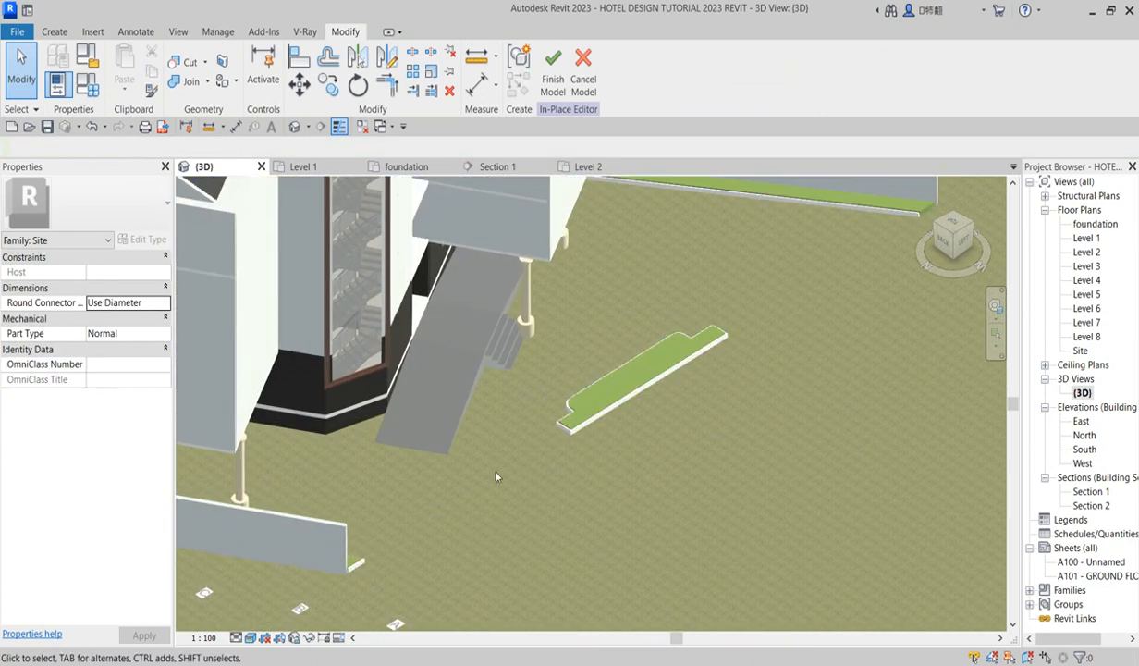
{"action": "scroll", "coordinate": [612, 403], "scroll_direction": "down", "scroll_amount": 3}
{"action": "scroll", "coordinate": [501, 380], "scroll_direction": "up", "scroll_amount": 2}
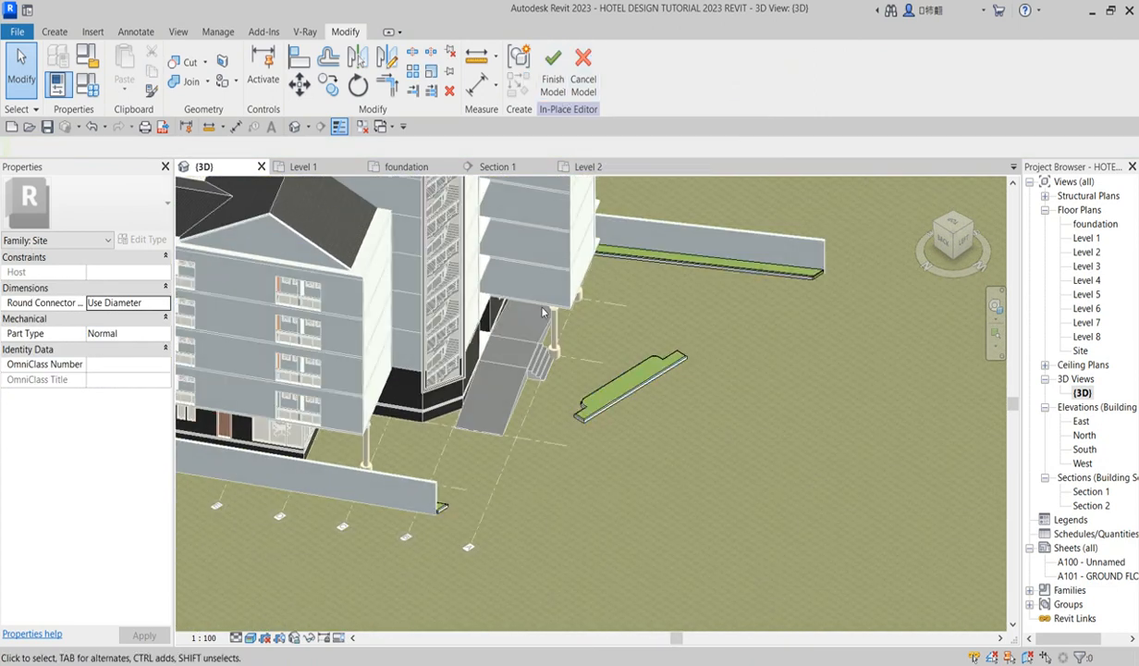
{"action": "scroll", "coordinate": [490, 421], "scroll_direction": "down", "scroll_amount": 3}
{"action": "scroll", "coordinate": [403, 432], "scroll_direction": "up", "scroll_amount": 4}
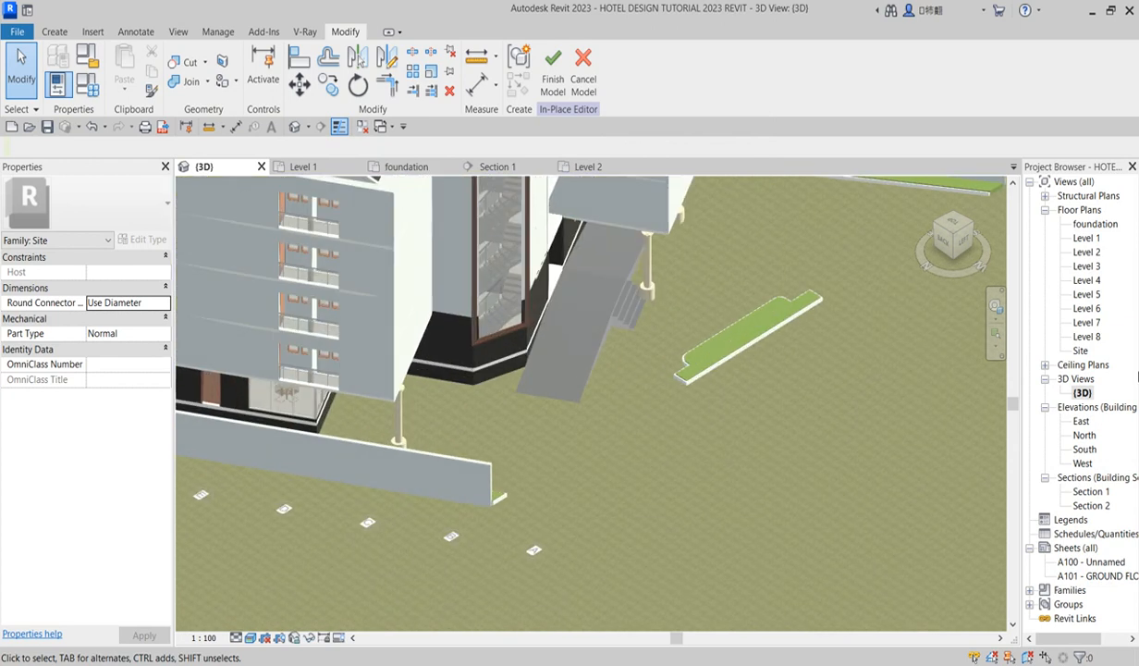
In the foundation floor plan, open the inner 250 mm grass extrusion's sketch for editing.
{"action": "left_click", "coordinate": [1087, 238]}
{"action": "double_click", "coordinate": [1095, 224]}
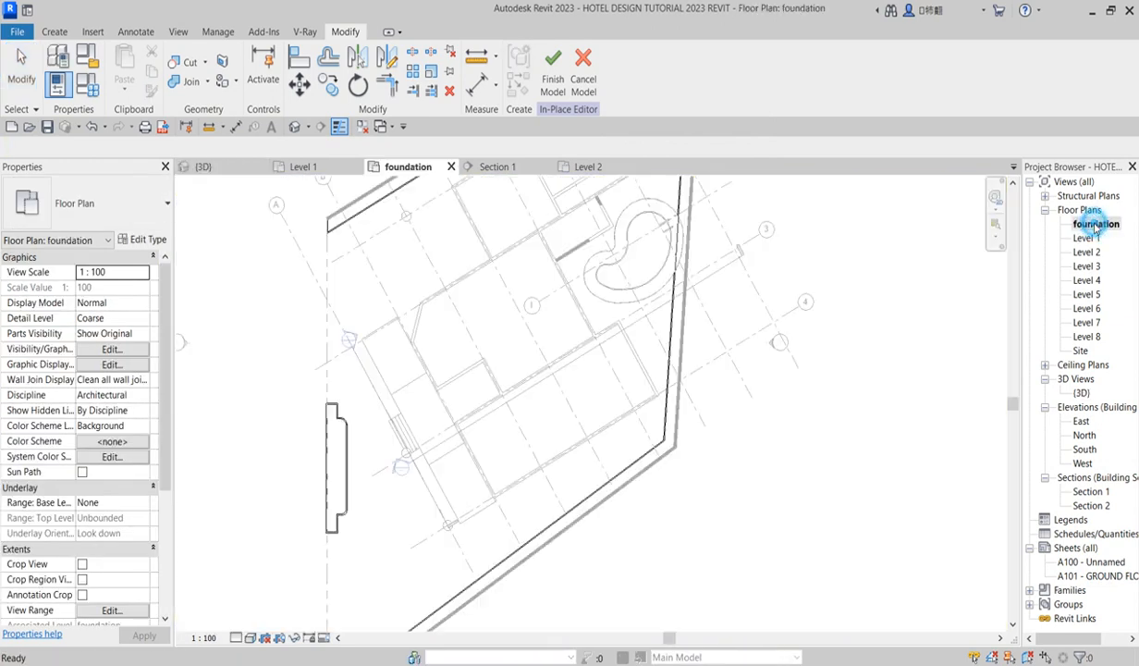
{"action": "scroll", "coordinate": [450, 380], "scroll_direction": "down", "scroll_amount": 3}
{"action": "scroll", "coordinate": [453, 398], "scroll_direction": "up", "scroll_amount": 5}
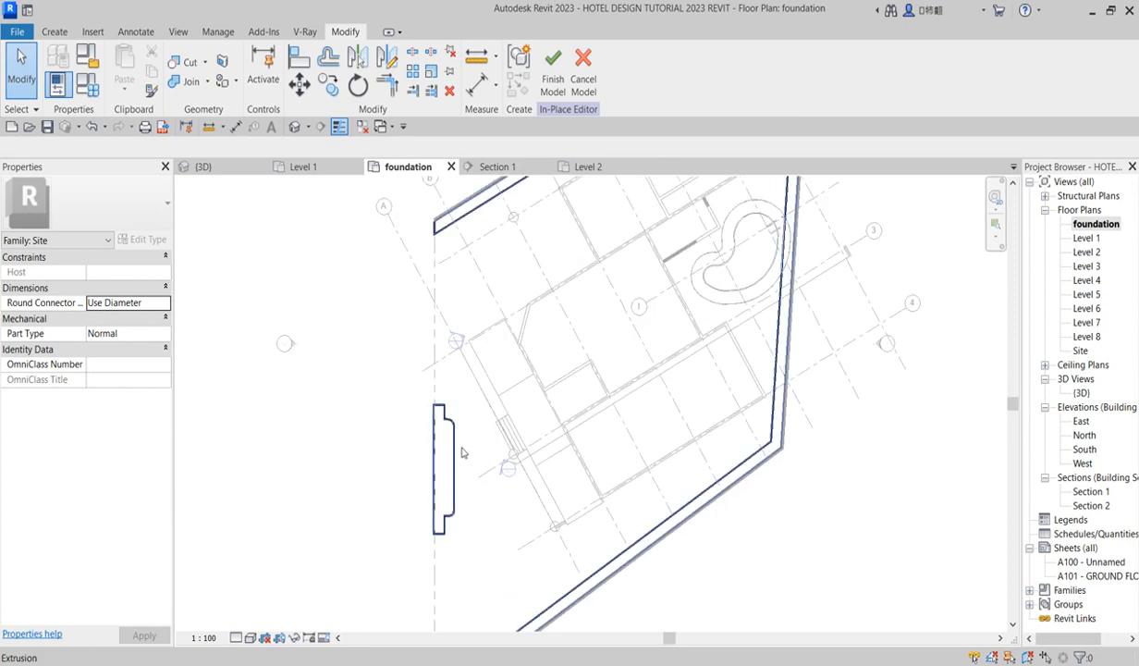
{"action": "scroll", "coordinate": [439, 320], "scroll_direction": "down", "scroll_amount": 3}
{"action": "scroll", "coordinate": [453, 418], "scroll_direction": "up", "scroll_amount": 3}
{"action": "scroll", "coordinate": [452, 331], "scroll_direction": "down", "scroll_amount": 4}
{"action": "scroll", "coordinate": [515, 411], "scroll_direction": "up", "scroll_amount": 4}
{"action": "scroll", "coordinate": [518, 374], "scroll_direction": "down", "scroll_amount": 3}
{"action": "scroll", "coordinate": [533, 356], "scroll_direction": "up", "scroll_amount": 4}
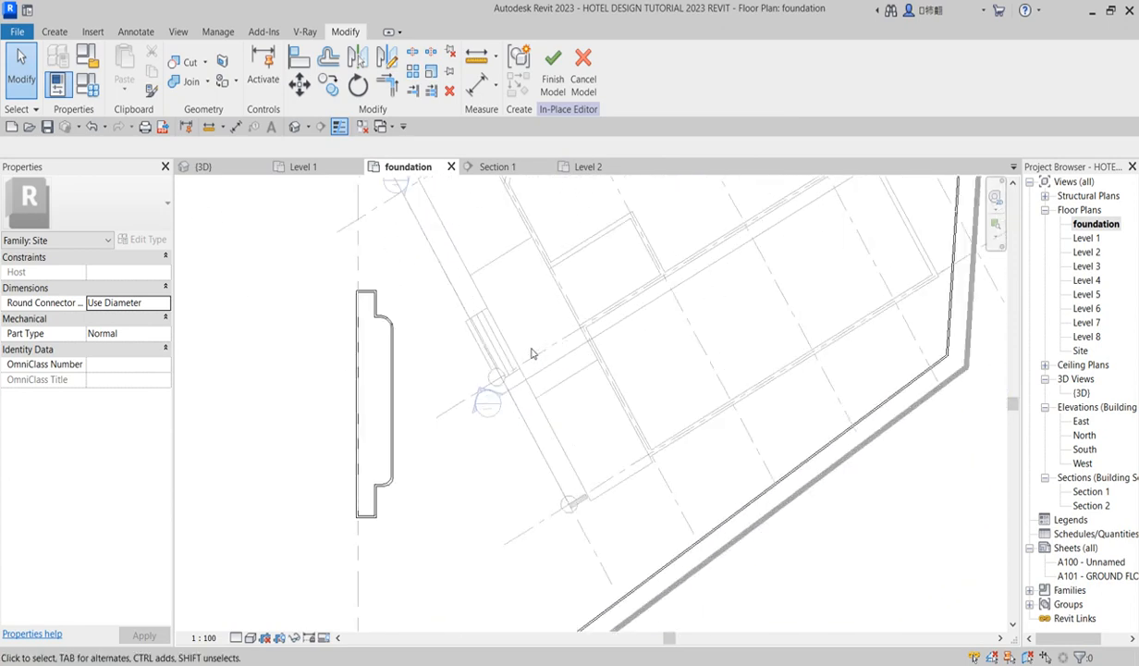
{"action": "scroll", "coordinate": [488, 302], "scroll_direction": "up", "scroll_amount": 1}
{"action": "scroll", "coordinate": [517, 398], "scroll_direction": "down", "scroll_amount": 2}
{"action": "scroll", "coordinate": [500, 358], "scroll_direction": "up", "scroll_amount": 2}
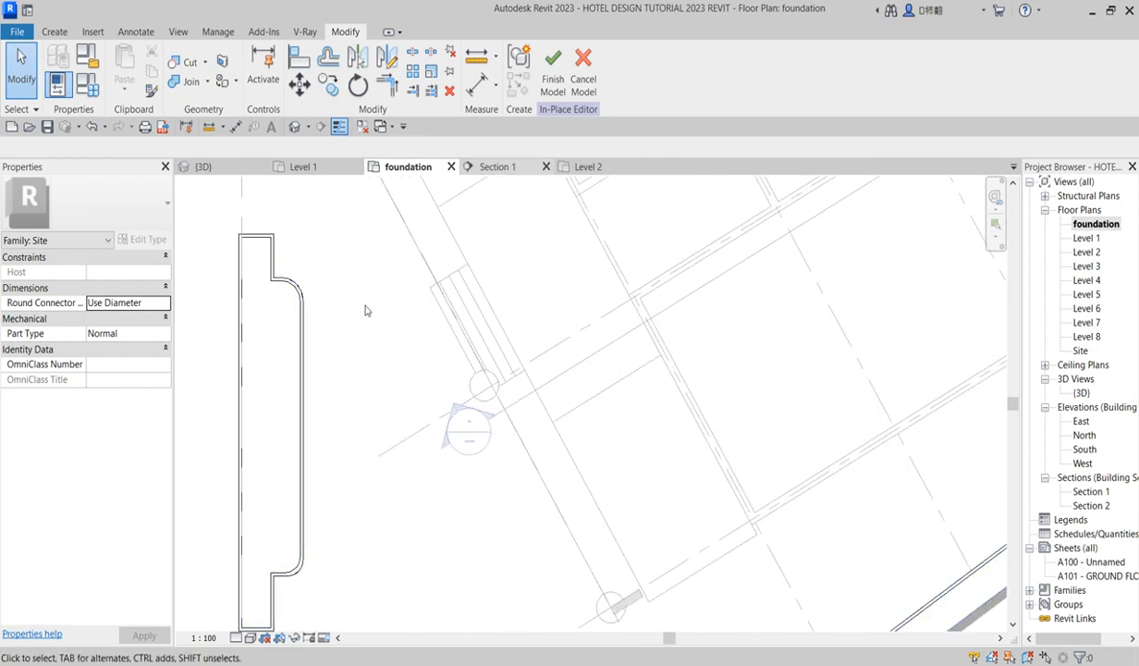
{"action": "left_click", "coordinate": [298, 330]}
{"action": "scroll", "coordinate": [354, 414], "scroll_direction": "down", "scroll_amount": 2}
{"action": "scroll", "coordinate": [356, 408], "scroll_direction": "down", "scroll_amount": 2}
{"action": "scroll", "coordinate": [356, 409], "scroll_direction": "up", "scroll_amount": 2}
{"action": "left_click", "coordinate": [559, 86]}
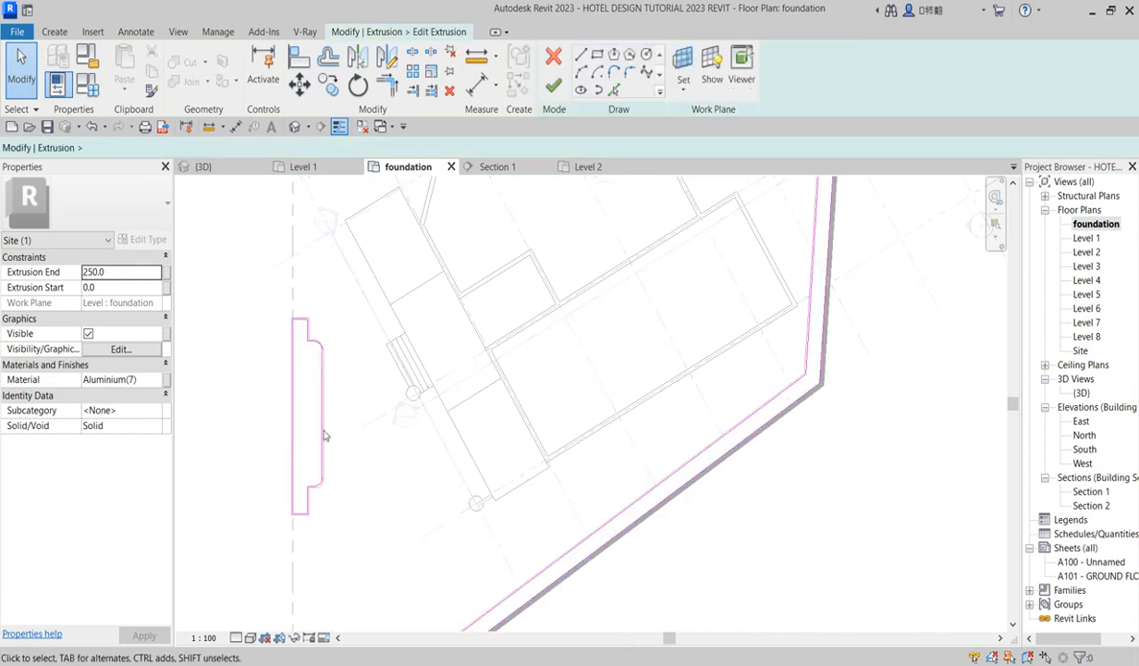
Add a sketch line picked from the long platform edge that runs behind the entrance steps.
{"action": "scroll", "coordinate": [400, 395], "scroll_direction": "up", "scroll_amount": 1}
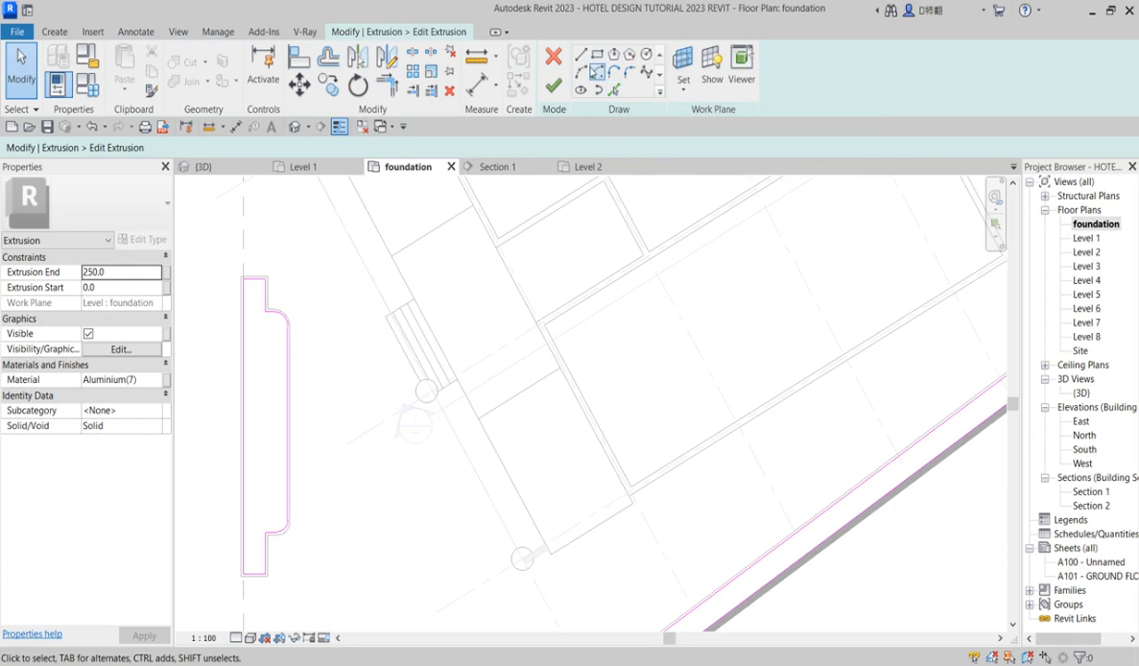
{"action": "left_click", "coordinate": [612, 90]}
{"action": "scroll", "coordinate": [467, 409], "scroll_direction": "up", "scroll_amount": 2}
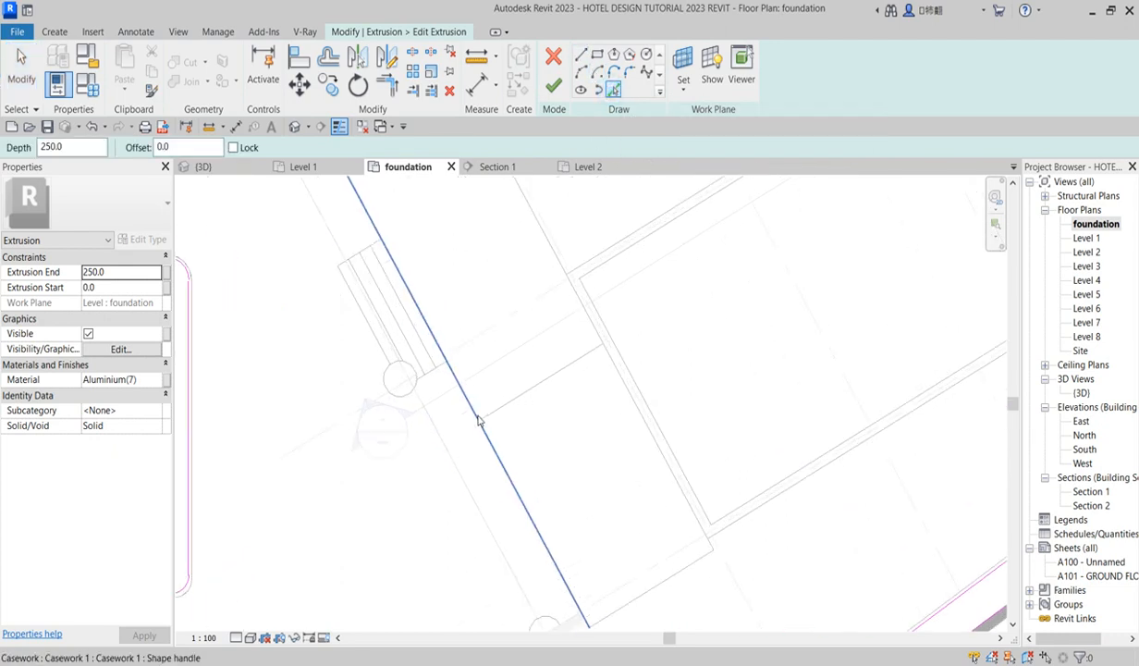
{"action": "left_click", "coordinate": [468, 412]}
{"action": "scroll", "coordinate": [450, 409], "scroll_direction": "down", "scroll_amount": 2}
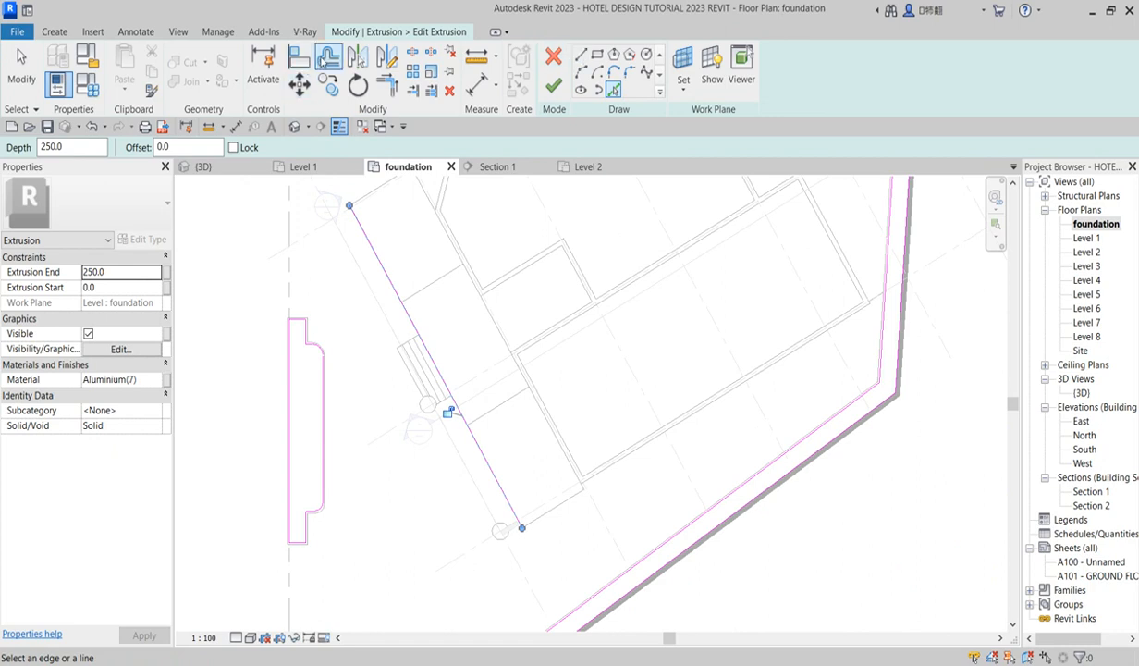
Offset the platform-edge line outward with Copy enabled, making two parallel lines spaced 800 mm apart on the planter side.
{"action": "key", "text": "o"}
{"action": "key", "text": "f"}
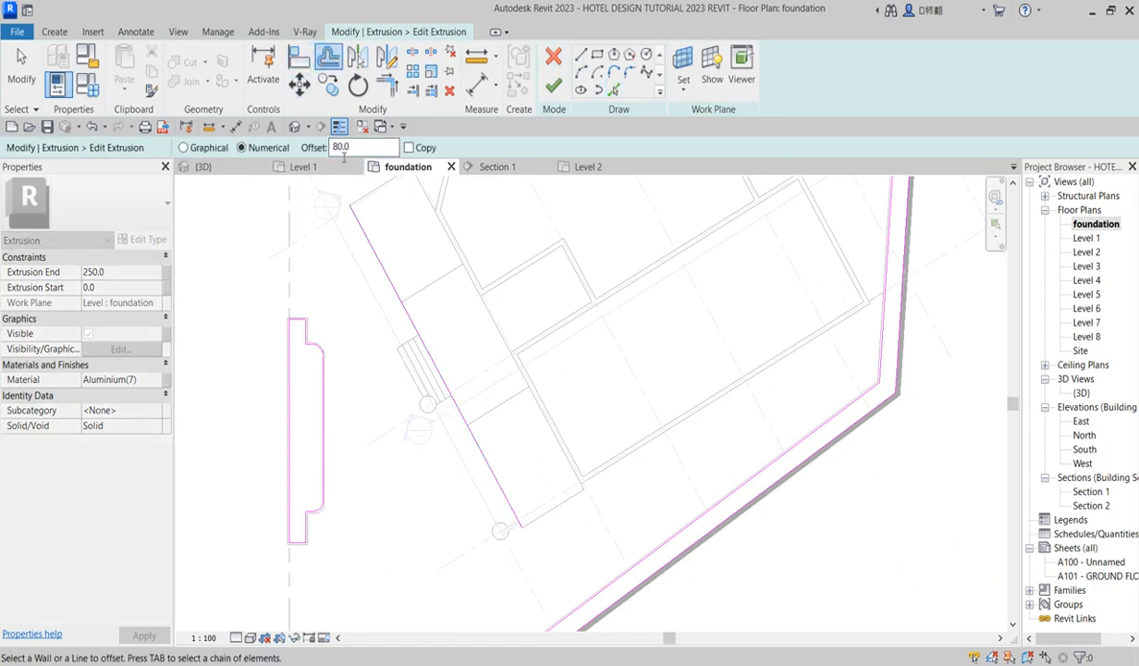
{"action": "left_click", "coordinate": [408, 317]}
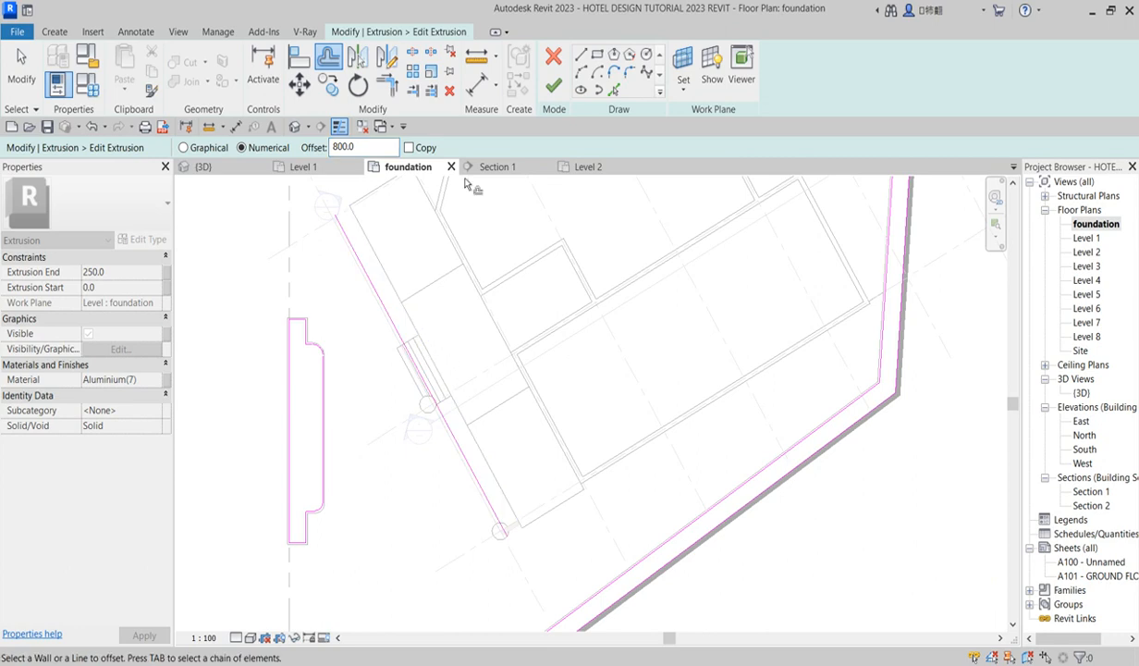
{"action": "left_click", "coordinate": [396, 323]}
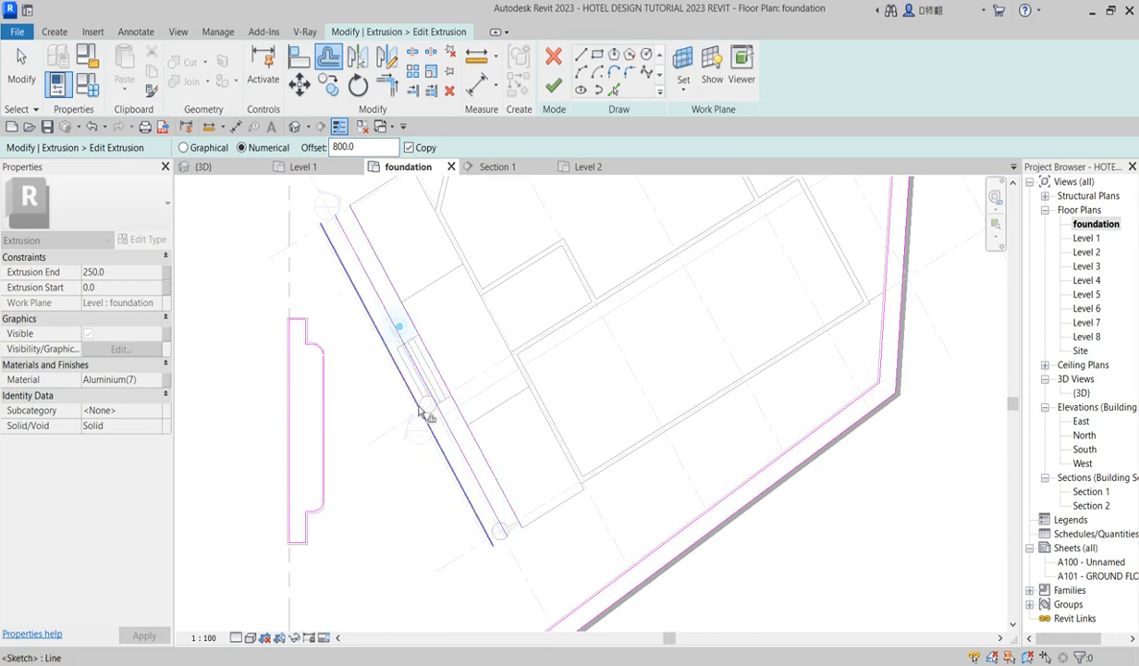
{"action": "scroll", "coordinate": [427, 312], "scroll_direction": "up", "scroll_amount": 2}
{"action": "scroll", "coordinate": [381, 453], "scroll_direction": "up", "scroll_amount": 2}
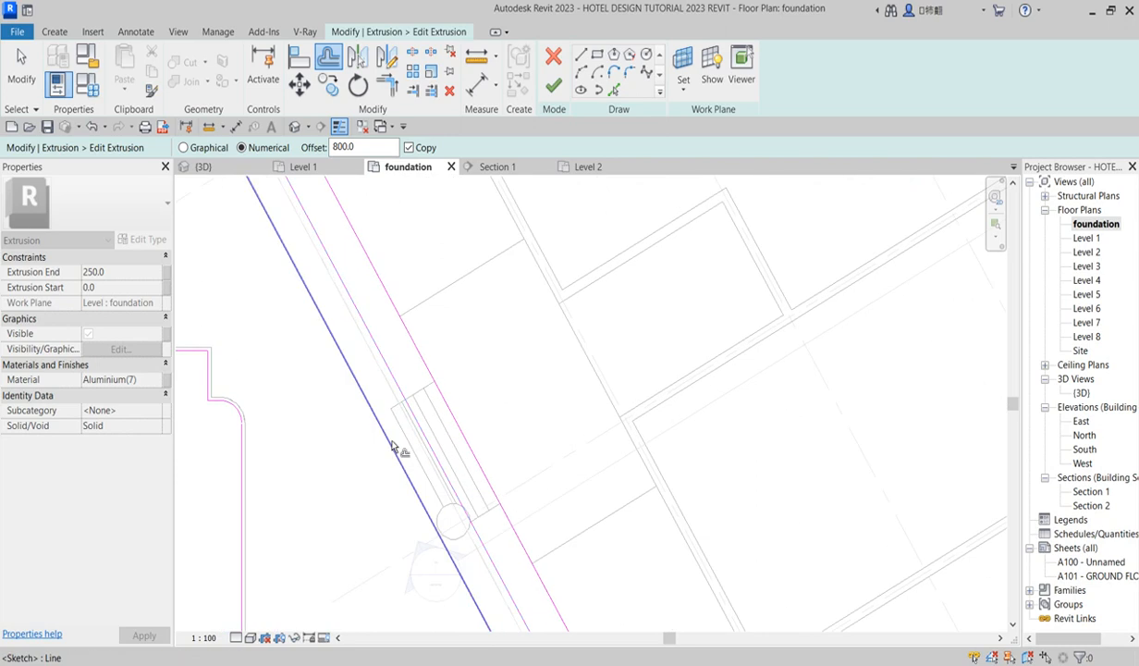
{"action": "key", "text": "Escape"}
{"action": "scroll", "coordinate": [448, 408], "scroll_direction": "down", "scroll_amount": 2}
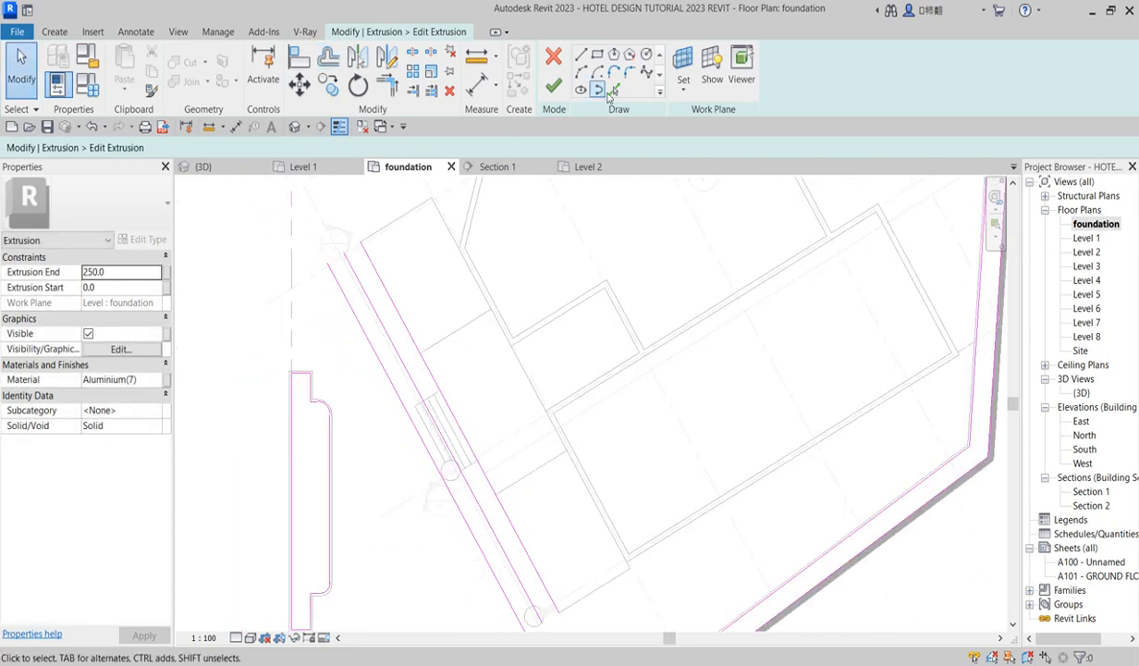
Add sketch lines picked from both end edges of the entrance steps.
{"action": "left_click", "coordinate": [612, 91]}
{"action": "scroll", "coordinate": [435, 407], "scroll_direction": "up", "scroll_amount": 2}
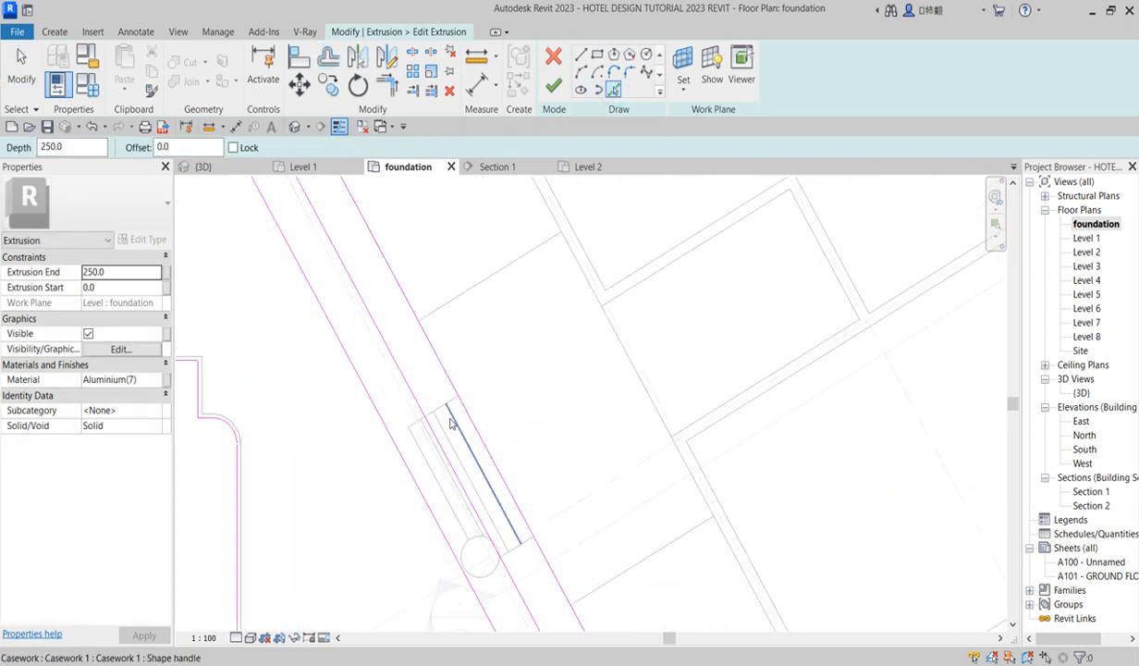
{"action": "left_click", "coordinate": [434, 416]}
{"action": "scroll", "coordinate": [498, 580], "scroll_direction": "down", "scroll_amount": 2}
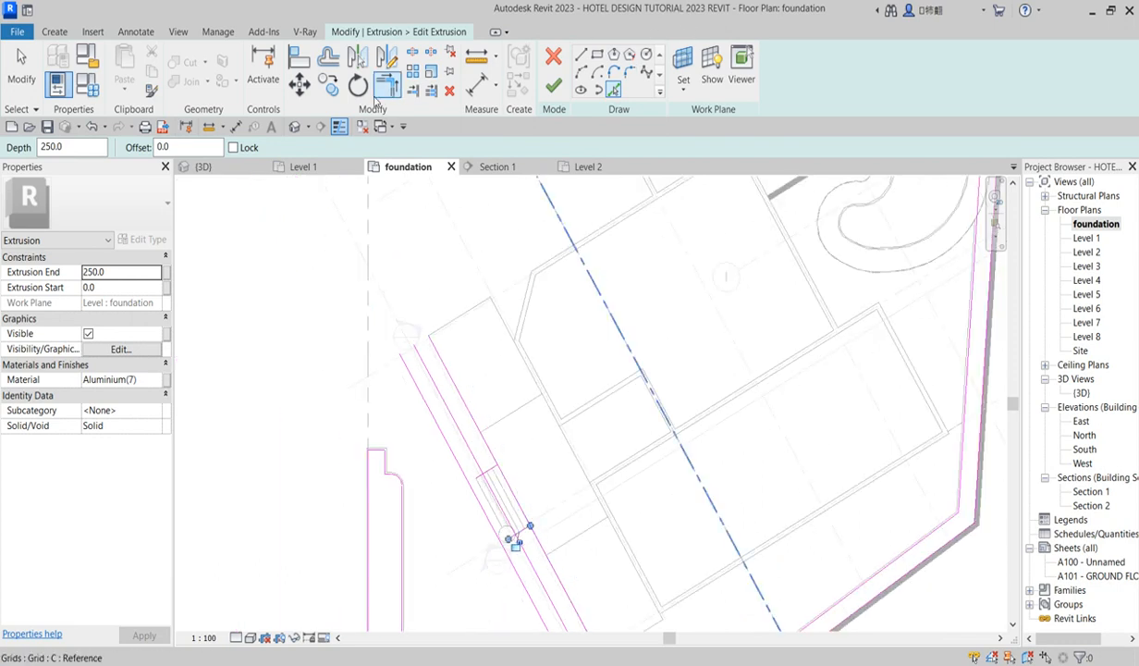
Offset copies of both step-end lines outward along the platform, two per end at 800 mm spacing.
{"action": "left_click", "coordinate": [328, 59]}
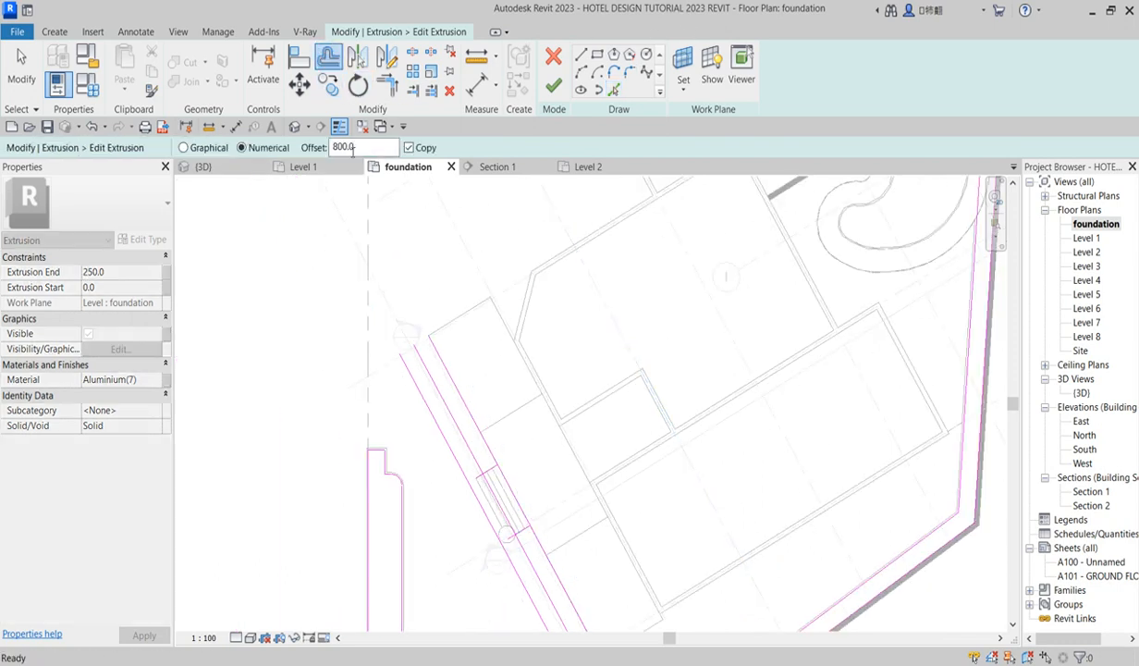
{"action": "scroll", "coordinate": [483, 465], "scroll_direction": "up", "scroll_amount": 3}
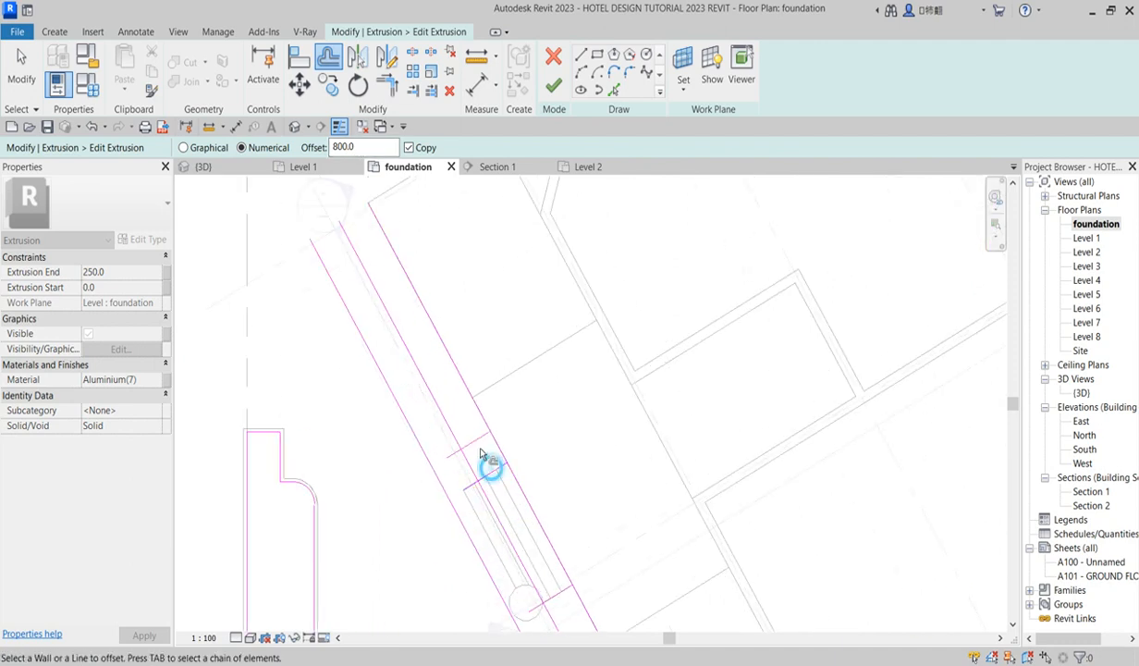
{"action": "scroll", "coordinate": [474, 439], "scroll_direction": "down", "scroll_amount": 5}
{"action": "scroll", "coordinate": [532, 536], "scroll_direction": "up", "scroll_amount": 4}
{"action": "left_click", "coordinate": [507, 499]}
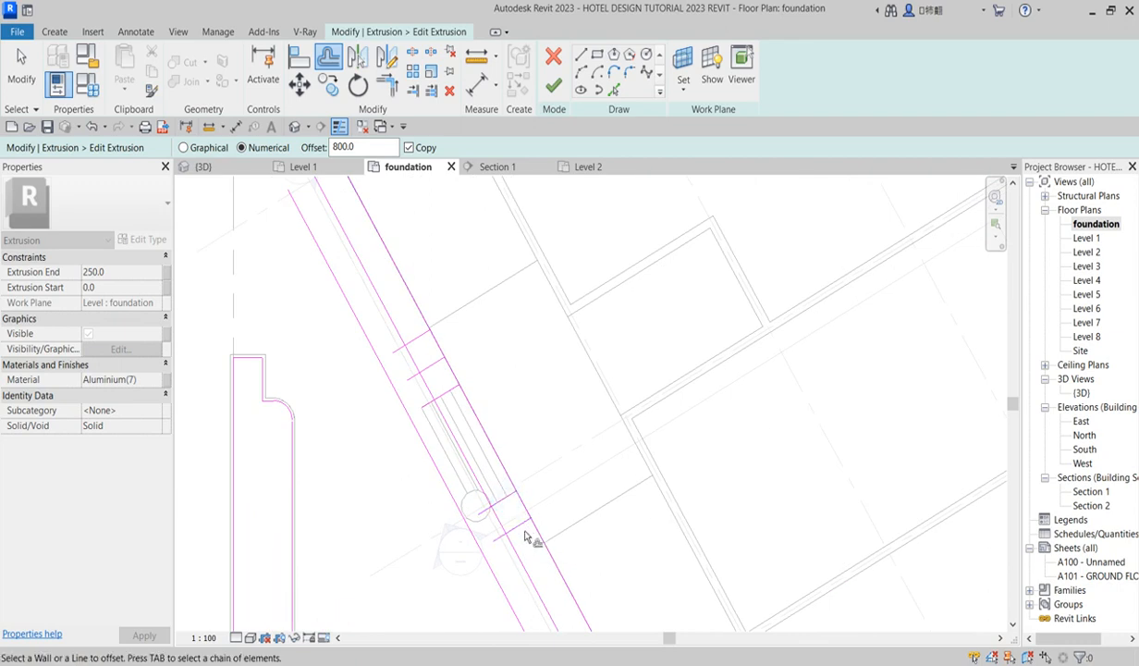
Delete the intermediate offset line at each end of the entrance steps.
{"action": "key", "text": "Escape"}
{"action": "key", "text": "Escape"}
{"action": "left_click", "coordinate": [519, 530]}
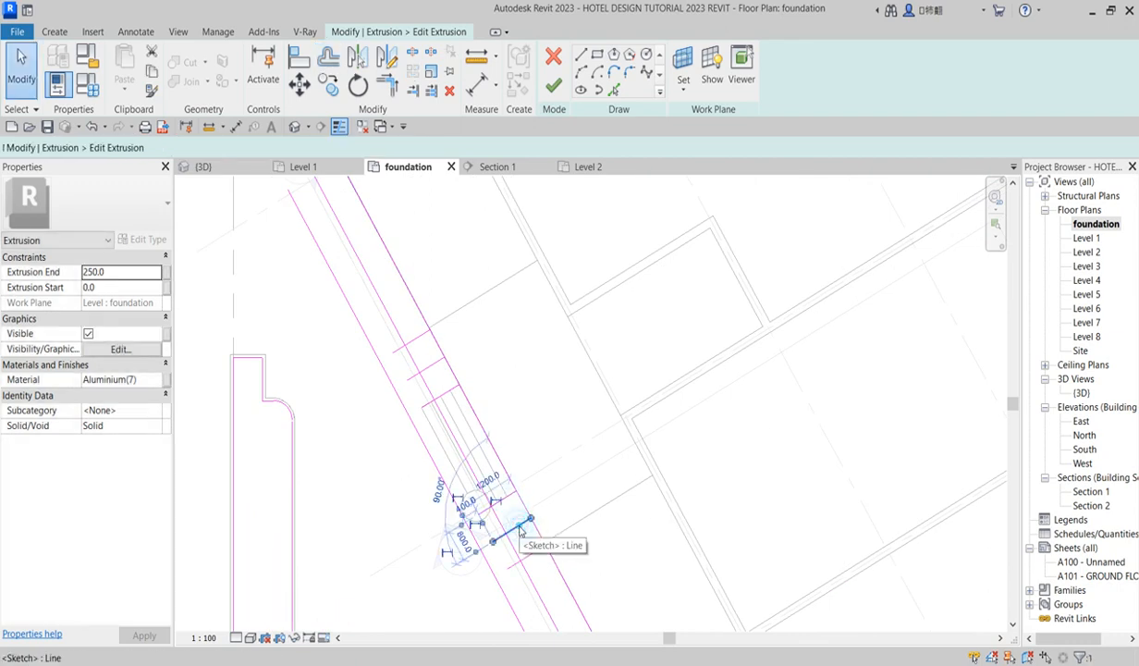
{"action": "key", "text": "Delete"}
{"action": "left_click", "coordinate": [430, 367]}
{"action": "key", "text": "Delete"}
Trim the sketch lines to corners into box outlines at both ends of the entrance steps, unjoining the conflicting elements.
{"action": "left_click", "coordinate": [386, 85]}
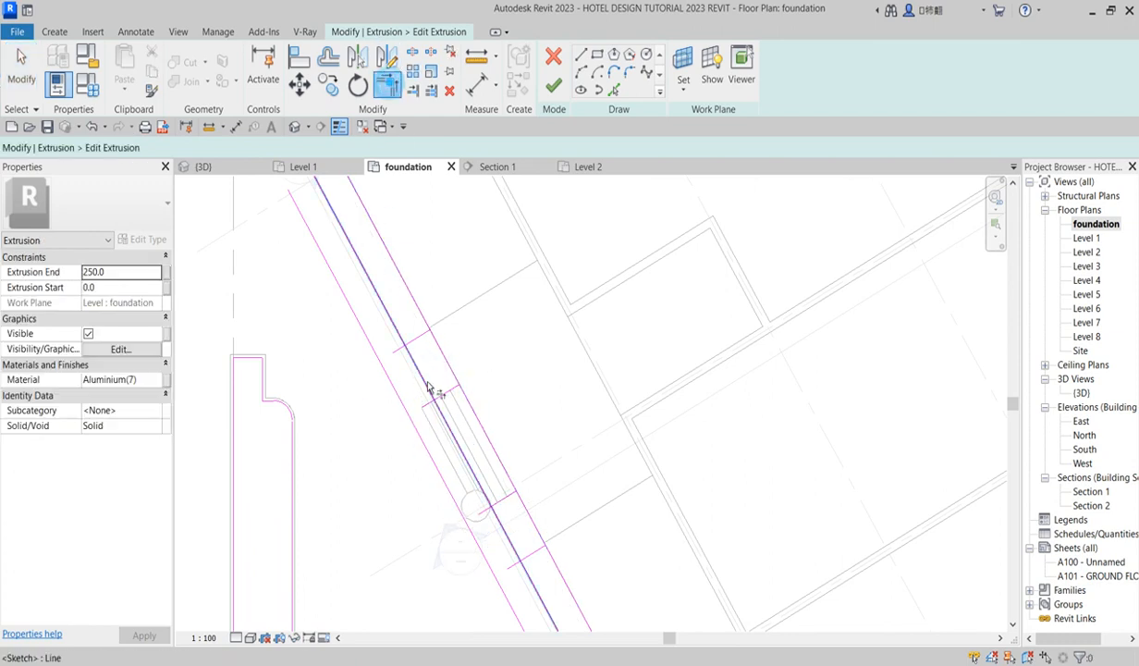
{"action": "left_click", "coordinate": [414, 335]}
{"action": "left_click", "coordinate": [392, 382]}
{"action": "left_click", "coordinate": [503, 499]}
{"action": "left_click", "coordinate": [528, 520]}
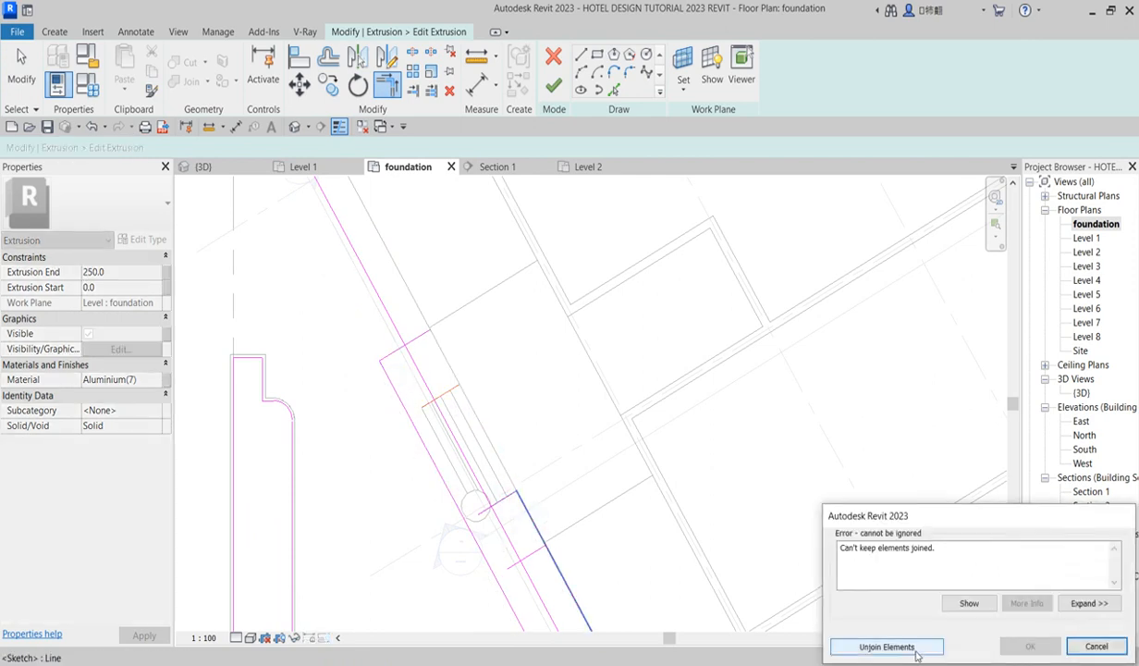
{"action": "left_click", "coordinate": [887, 647]}
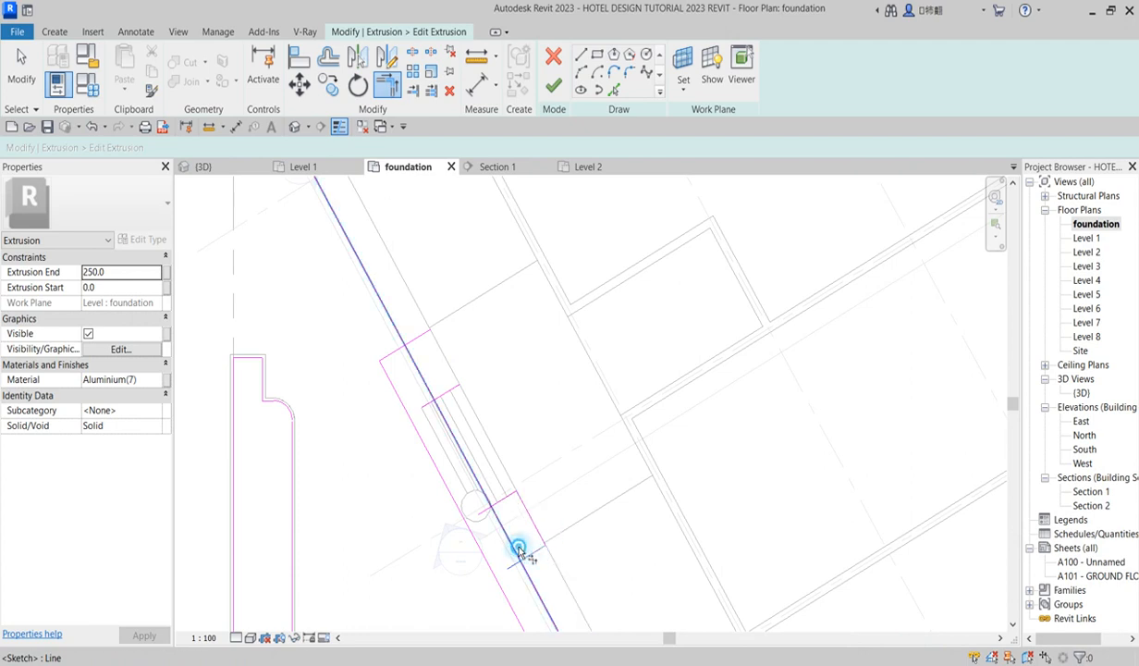
{"action": "left_click", "coordinate": [508, 535]}
{"action": "left_click", "coordinate": [511, 501]}
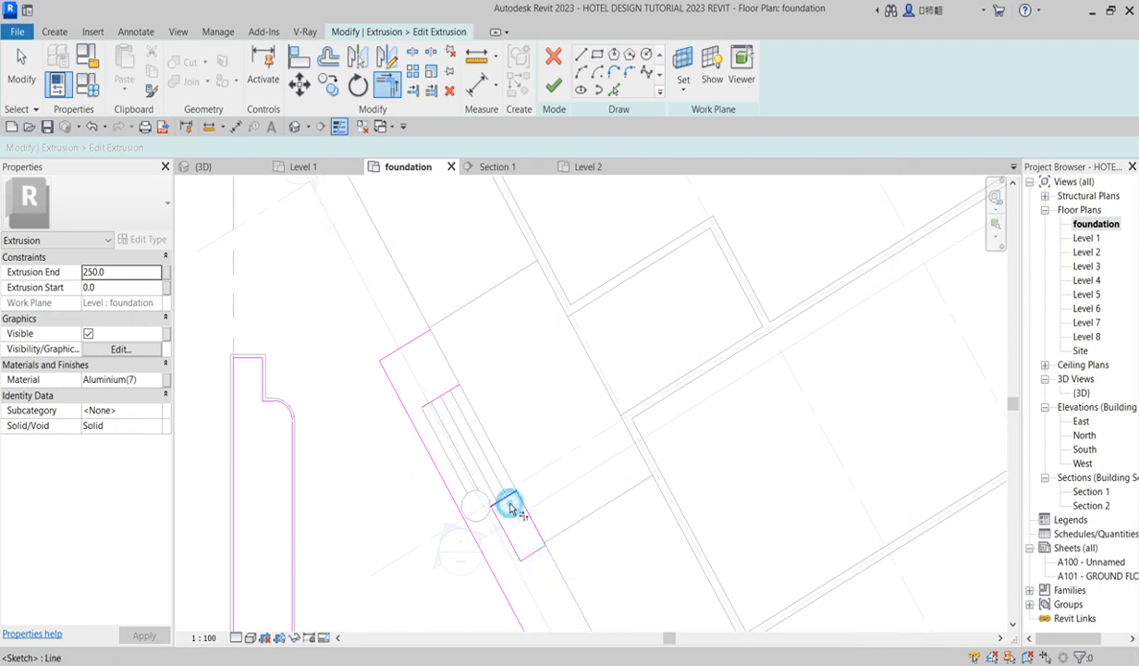
{"action": "left_click", "coordinate": [410, 403]}
{"action": "left_click", "coordinate": [439, 396]}
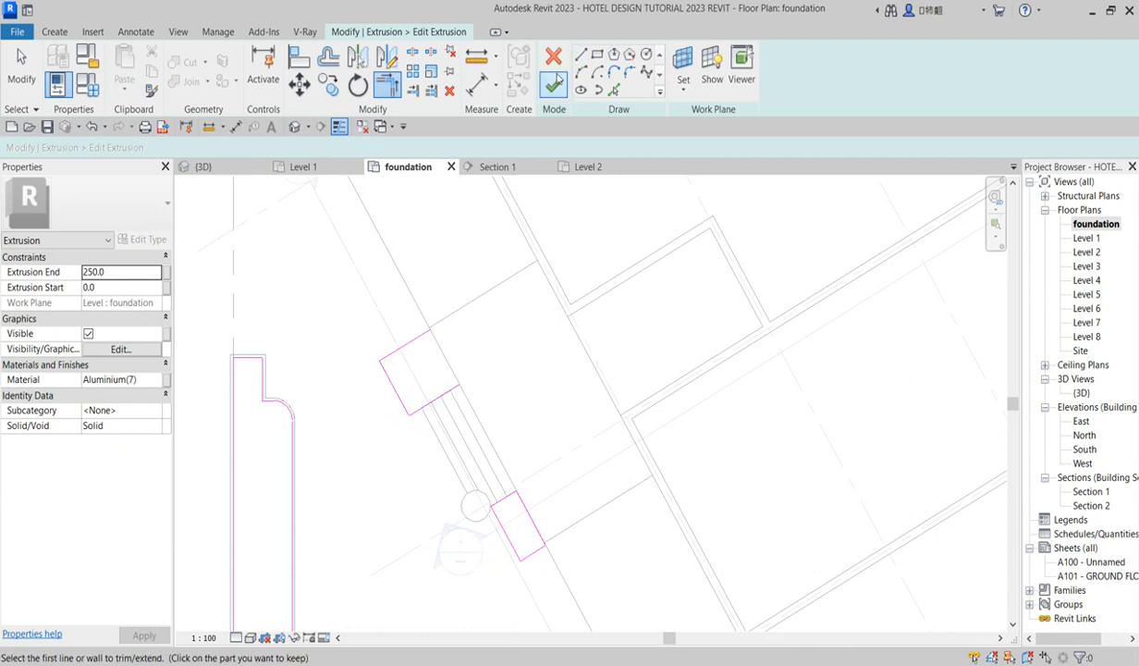
Close the upper box outline with a line along the platform edge between its two open corners.
{"action": "left_click", "coordinate": [581, 56]}
{"action": "left_click", "coordinate": [430, 329]}
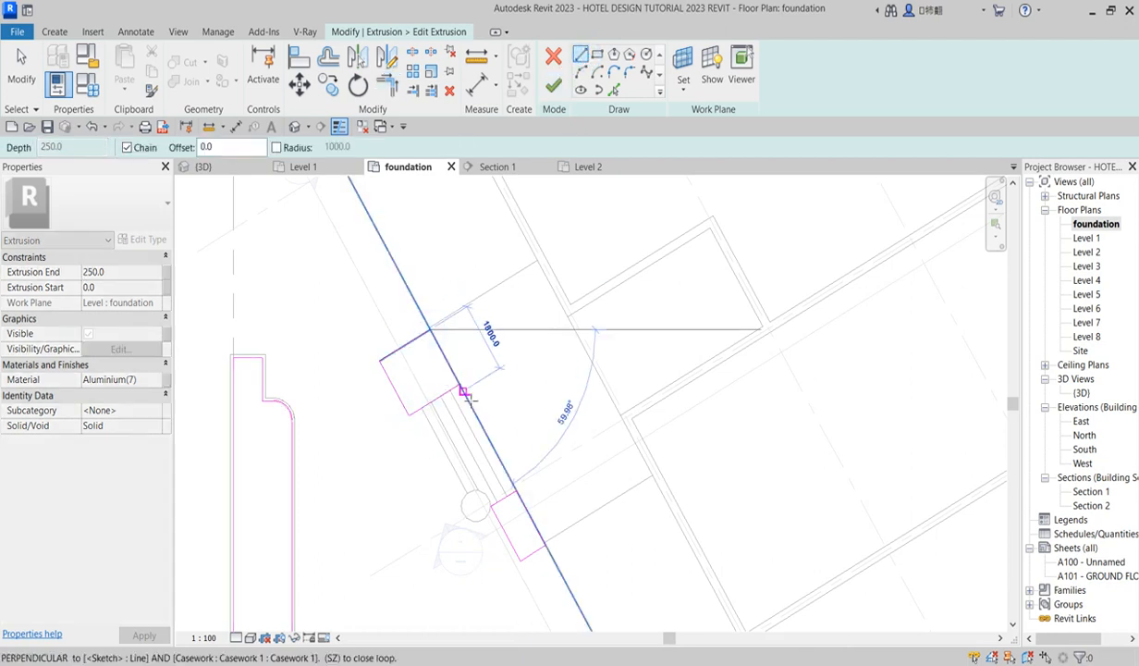
{"action": "left_click", "coordinate": [460, 385]}
{"action": "key", "text": "Escape"}
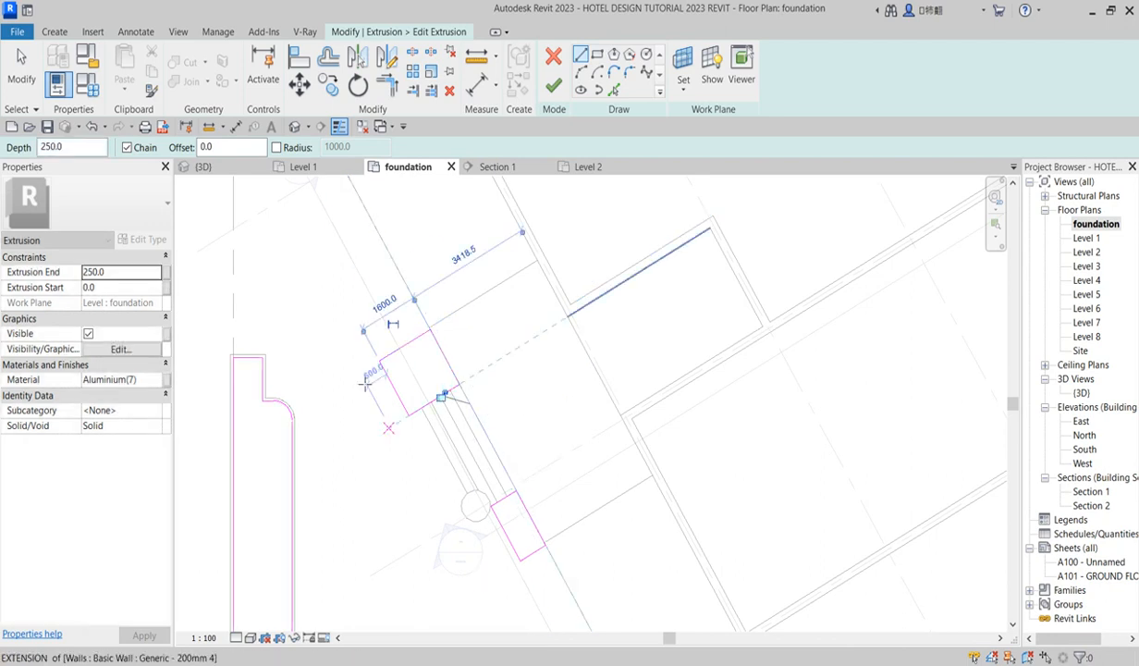
Align the lower box's outer edge with the upper box's outer edge and finish the grass extrusion's sketch.
{"action": "left_click", "coordinate": [298, 57]}
{"action": "left_click", "coordinate": [393, 390]}
{"action": "left_click", "coordinate": [515, 541]}
{"action": "scroll", "coordinate": [514, 540], "scroll_direction": "down", "scroll_amount": 2}
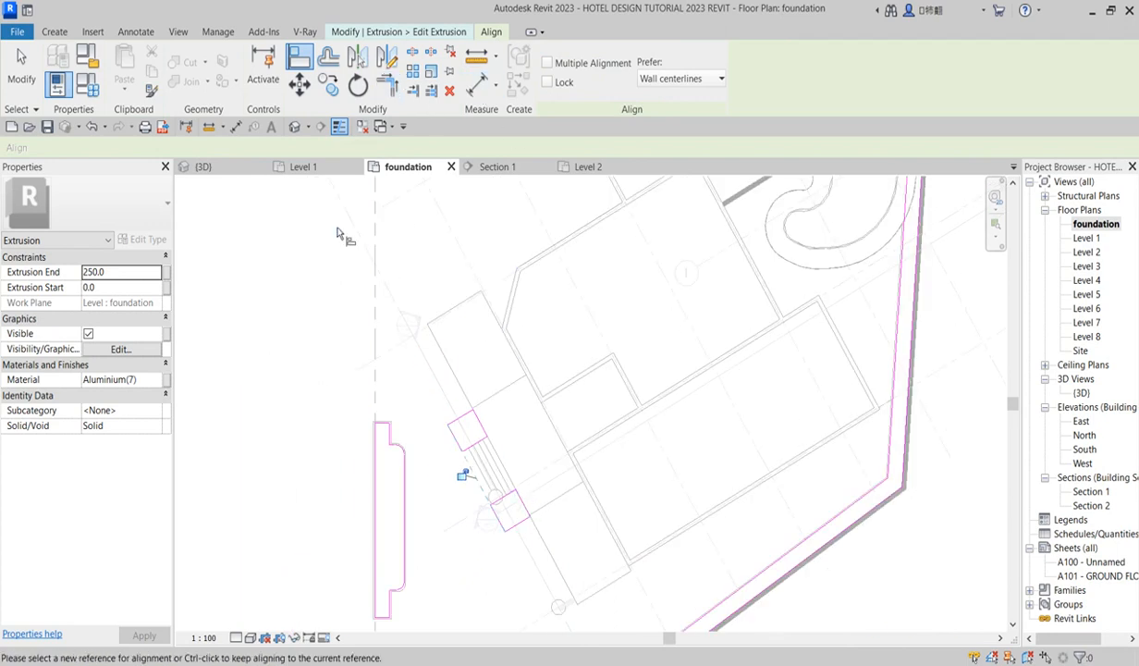
{"action": "right_click", "coordinate": [293, 339]}
{"action": "left_click", "coordinate": [331, 346]}
{"action": "right_click", "coordinate": [573, 291]}
{"action": "left_click", "coordinate": [615, 297]}
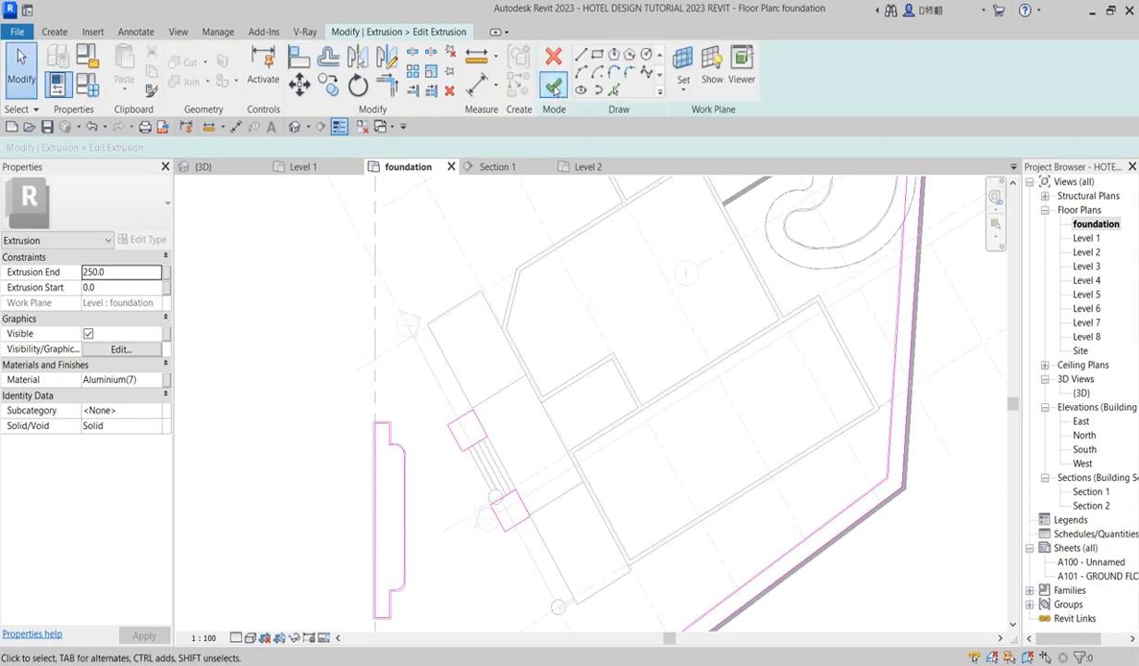
Select the 200 mm ceramic curb extrusion around the planter and open its sketch for editing.
{"action": "scroll", "coordinate": [392, 489], "scroll_direction": "up", "scroll_amount": 4}
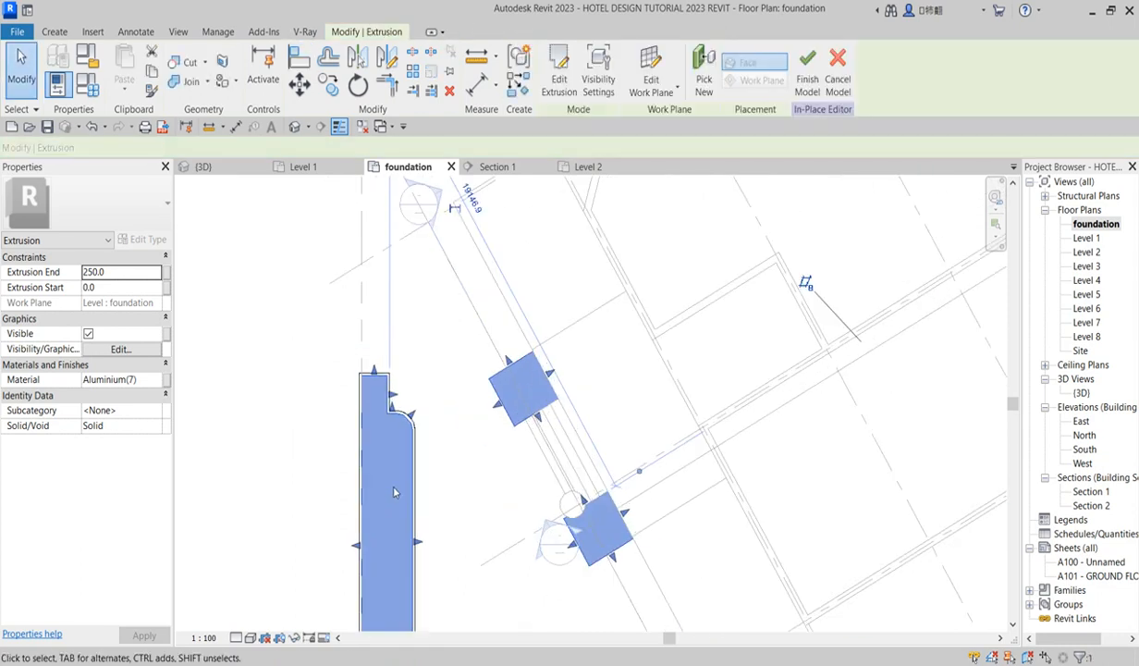
{"action": "left_click", "coordinate": [420, 425]}
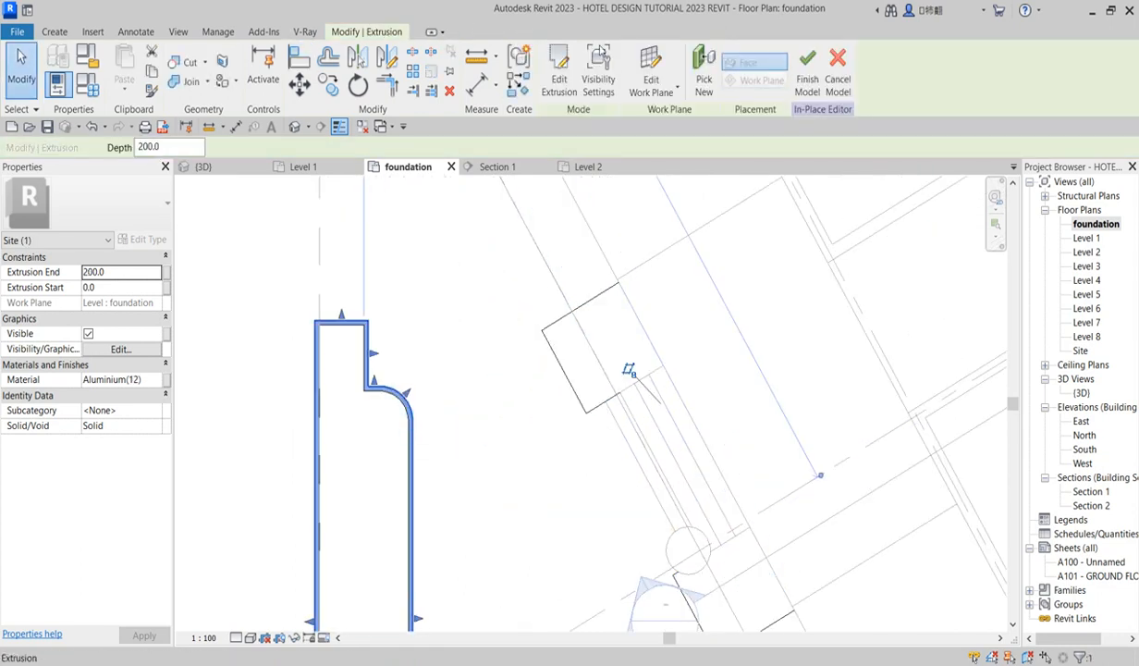
{"action": "left_click", "coordinate": [555, 89]}
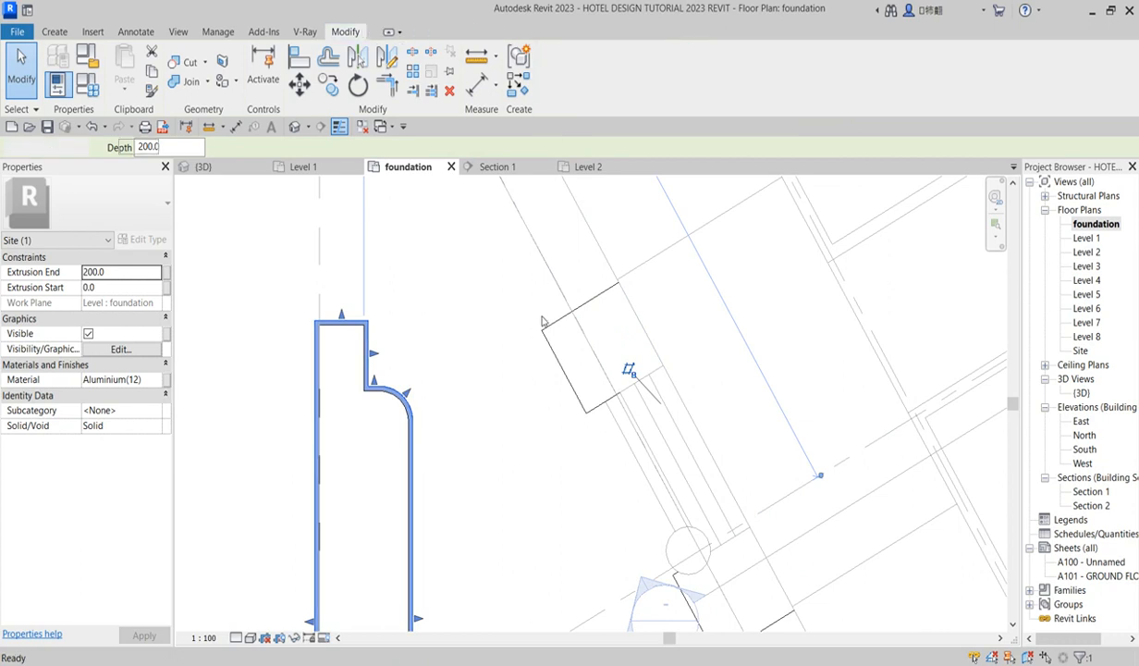
Reopen the curb extrusion's sketch and offset lines 80 mm outward from the three exposed edges of the upper box beside the entrance steps.
{"action": "left_click", "coordinate": [559, 76]}
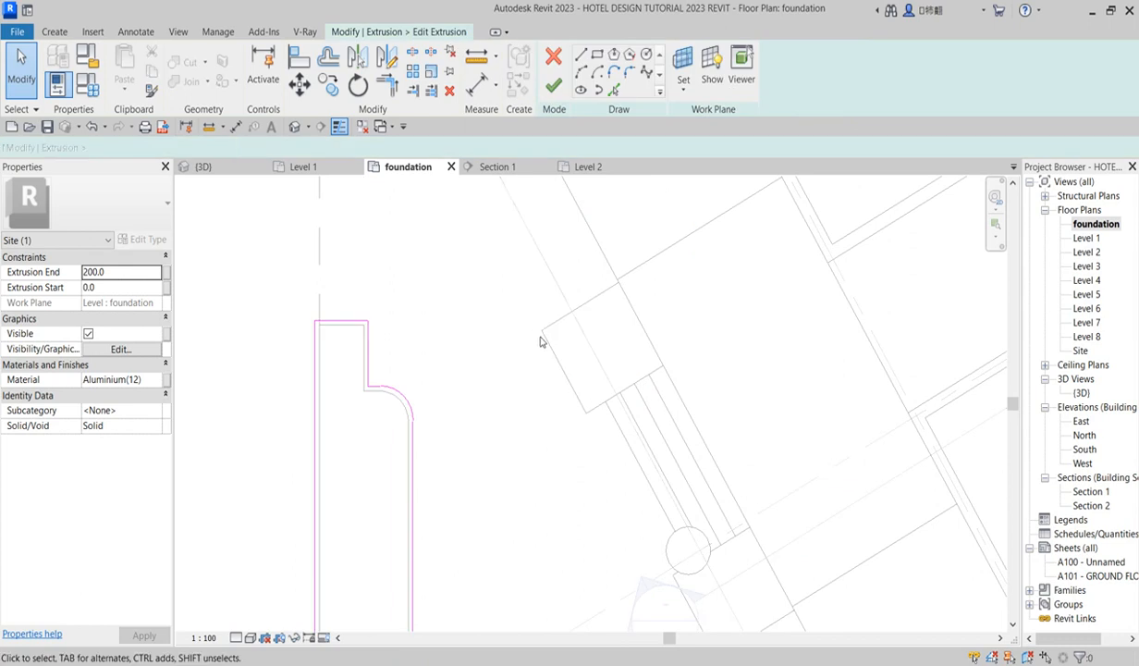
{"action": "left_click", "coordinate": [613, 90]}
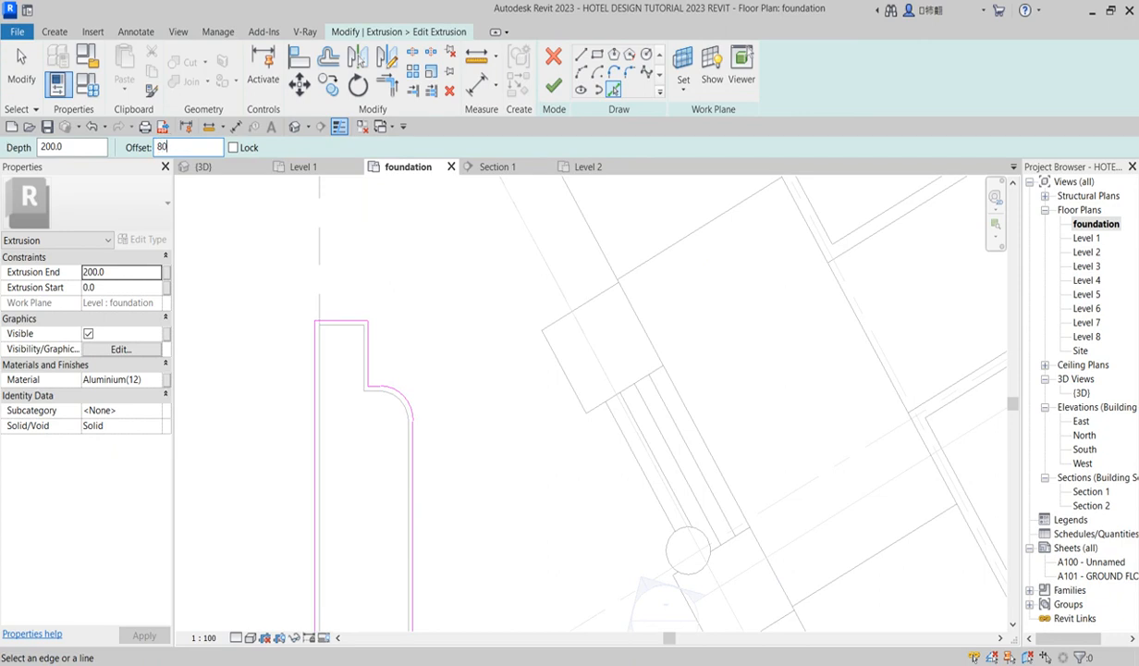
{"action": "left_click", "coordinate": [594, 297]}
{"action": "left_click", "coordinate": [549, 352]}
{"action": "left_click", "coordinate": [609, 397]}
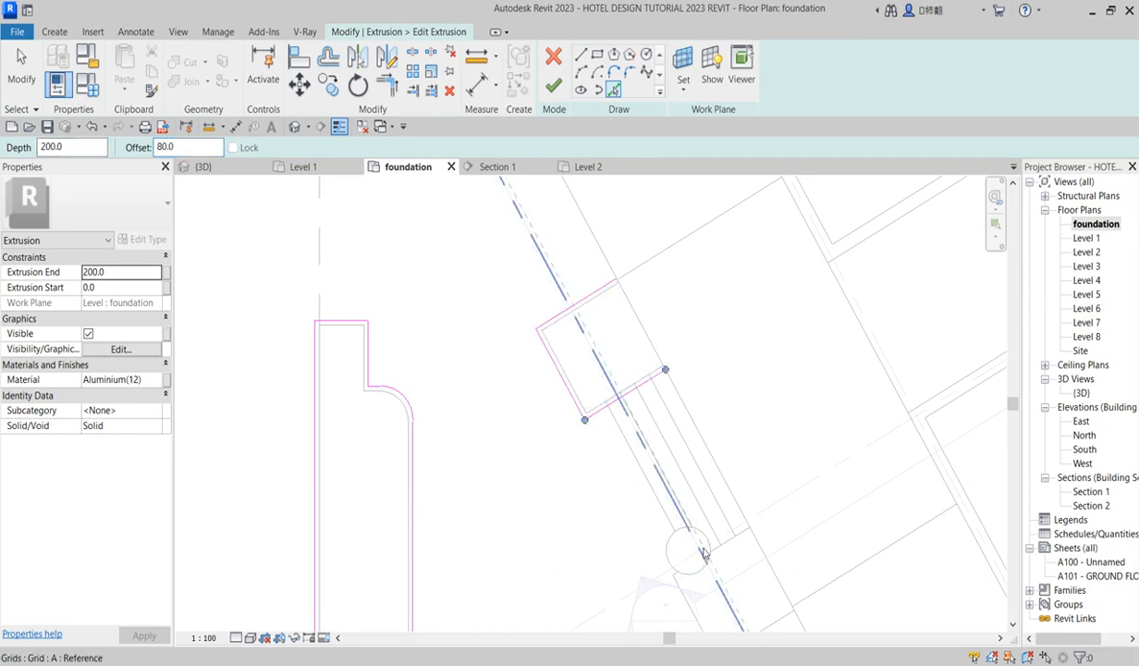
Add 80 mm offset lines around the lower box beside the steps and along the upper box's platform-side edge.
{"action": "scroll", "coordinate": [672, 555], "scroll_direction": "down", "scroll_amount": 3}
{"action": "scroll", "coordinate": [689, 599], "scroll_direction": "up", "scroll_amount": 3}
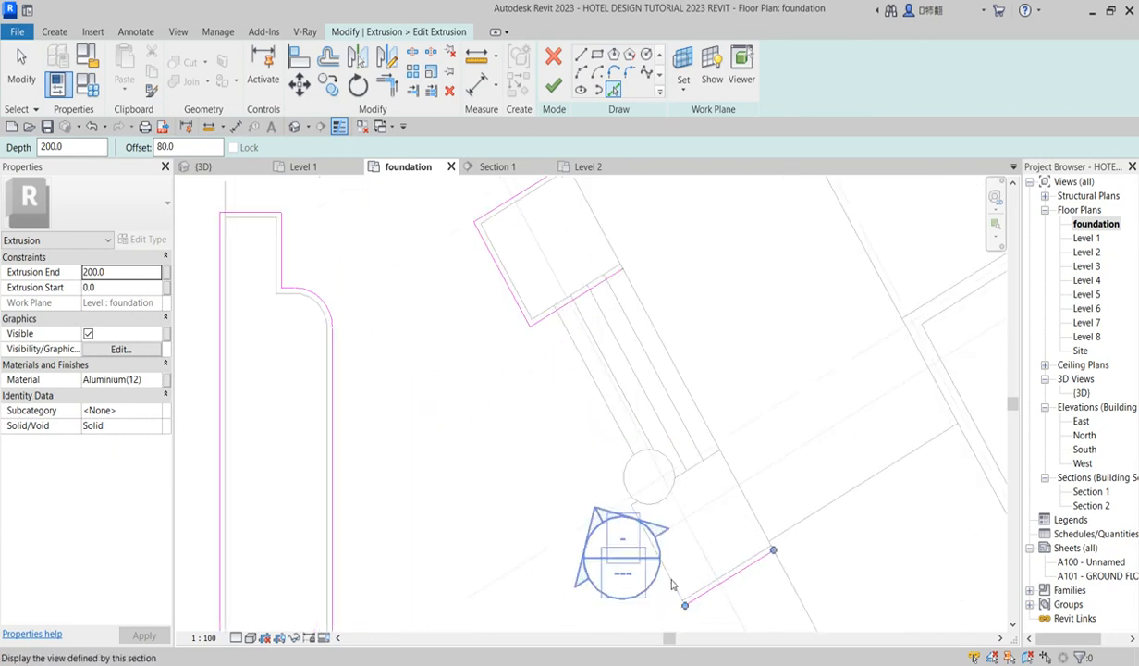
{"action": "left_click", "coordinate": [695, 470]}
{"action": "left_click", "coordinate": [730, 467]}
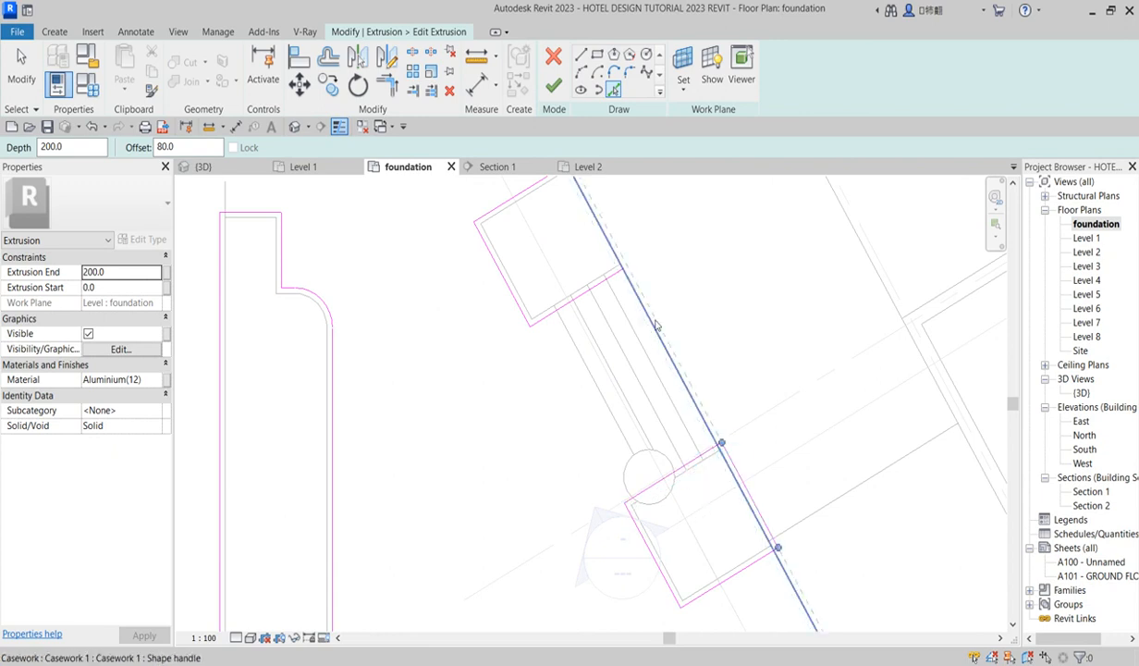
{"action": "left_click", "coordinate": [620, 251]}
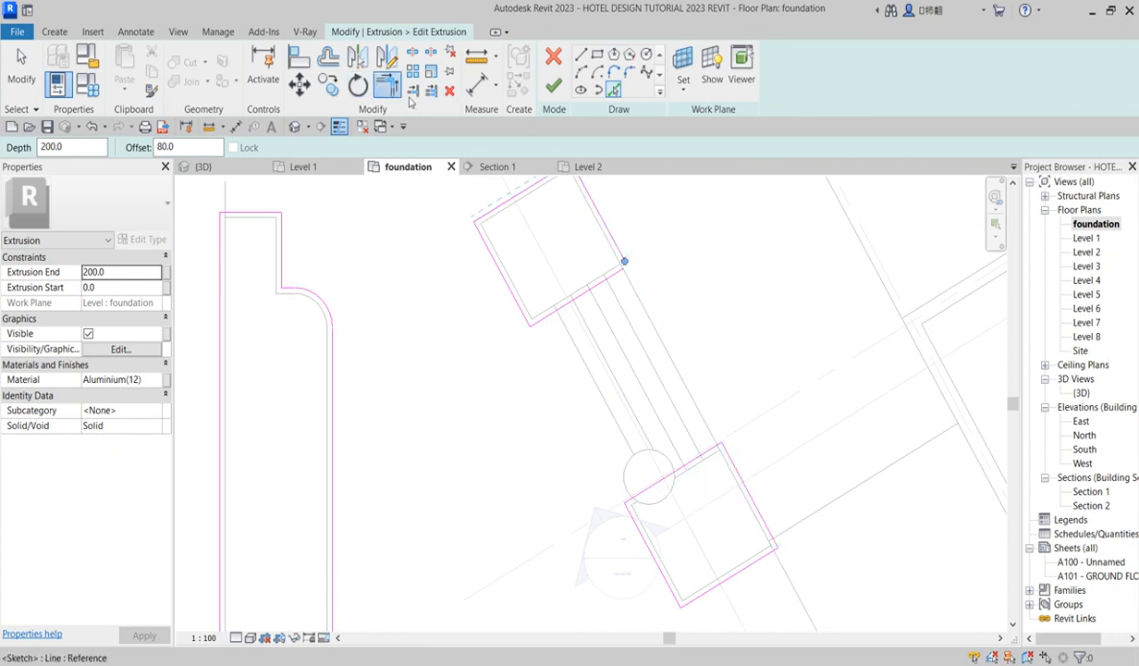
Trim the upper box's curb lines to closed corners at the platform side and finish the curb extrusion's sketch.
{"action": "left_click", "coordinate": [383, 85]}
{"action": "left_click", "coordinate": [615, 244]}
{"action": "left_click", "coordinate": [616, 282]}
{"action": "scroll", "coordinate": [601, 365], "scroll_direction": "down", "scroll_amount": 1}
{"action": "left_click", "coordinate": [585, 235]}
{"action": "left_click", "coordinate": [561, 234]}
{"action": "scroll", "coordinate": [724, 464], "scroll_direction": "up", "scroll_amount": 2}
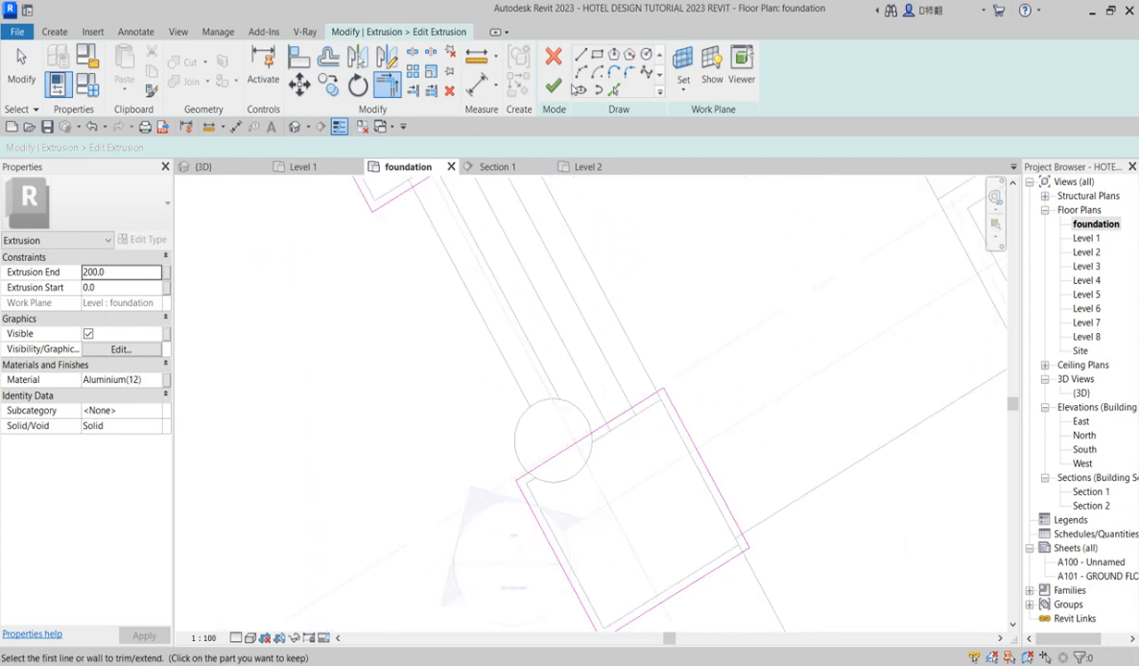
{"action": "left_click", "coordinate": [559, 91]}
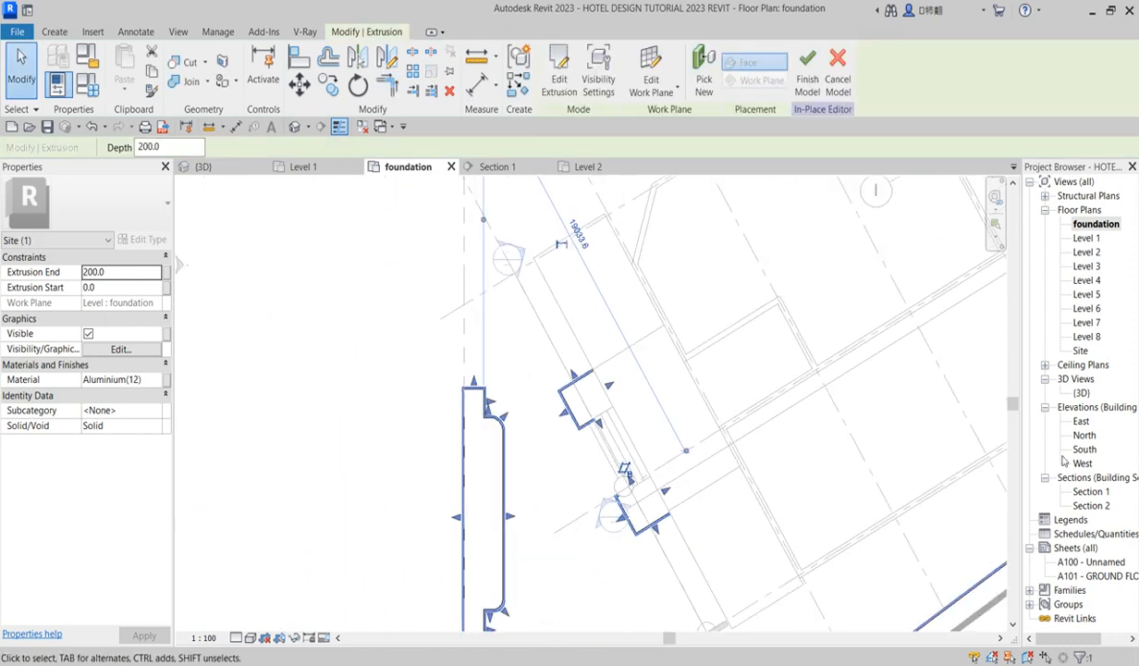
Check the grass boxes and their curbs in the 3D view and finish the in-place site model.
{"action": "double_click", "coordinate": [1080, 393]}
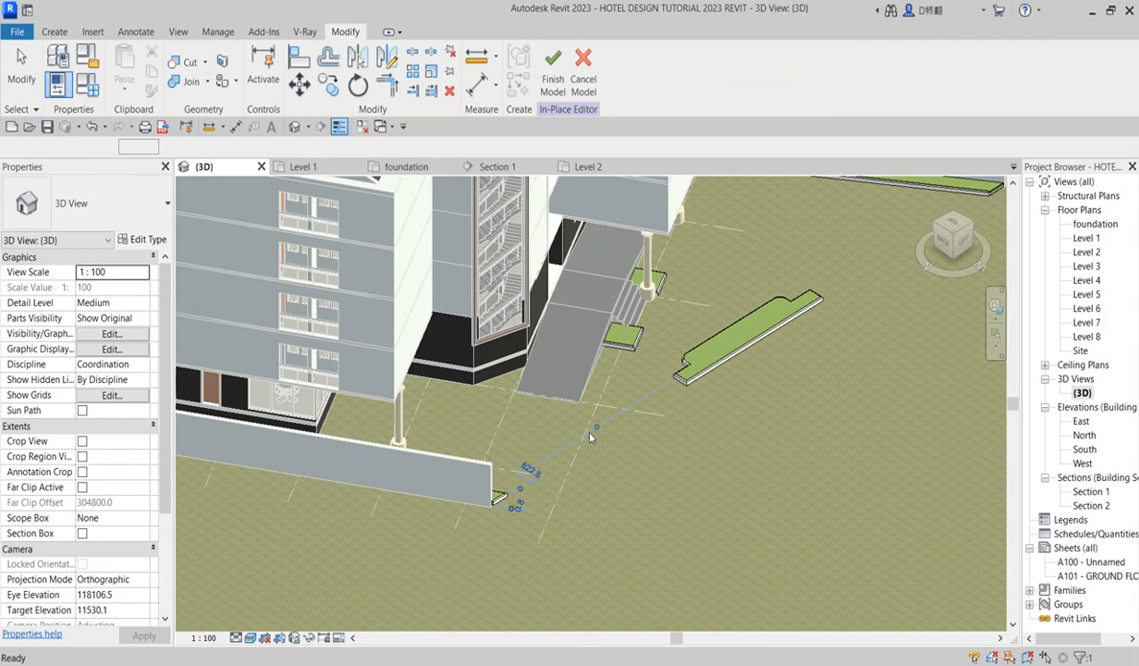
{"action": "left_click", "coordinate": [567, 415]}
{"action": "scroll", "coordinate": [670, 440], "scroll_direction": "up", "scroll_amount": 4}
{"action": "left_click", "coordinate": [668, 440]}
{"action": "scroll", "coordinate": [638, 453], "scroll_direction": "down", "scroll_amount": 6}
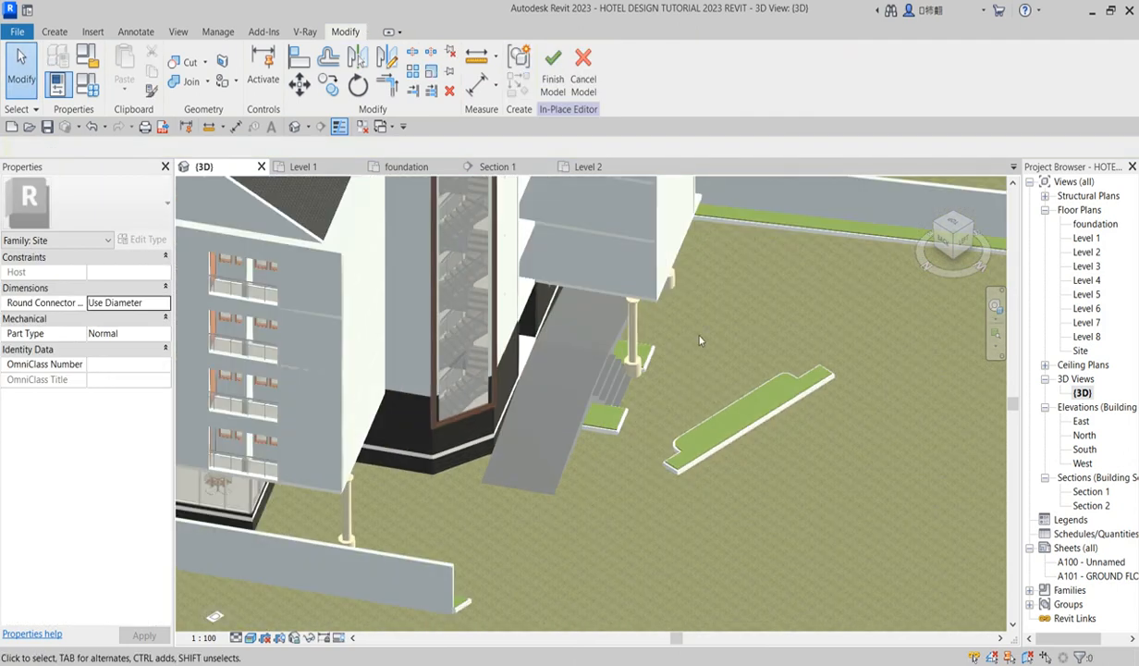
{"action": "scroll", "coordinate": [593, 498], "scroll_direction": "up", "scroll_amount": 3}
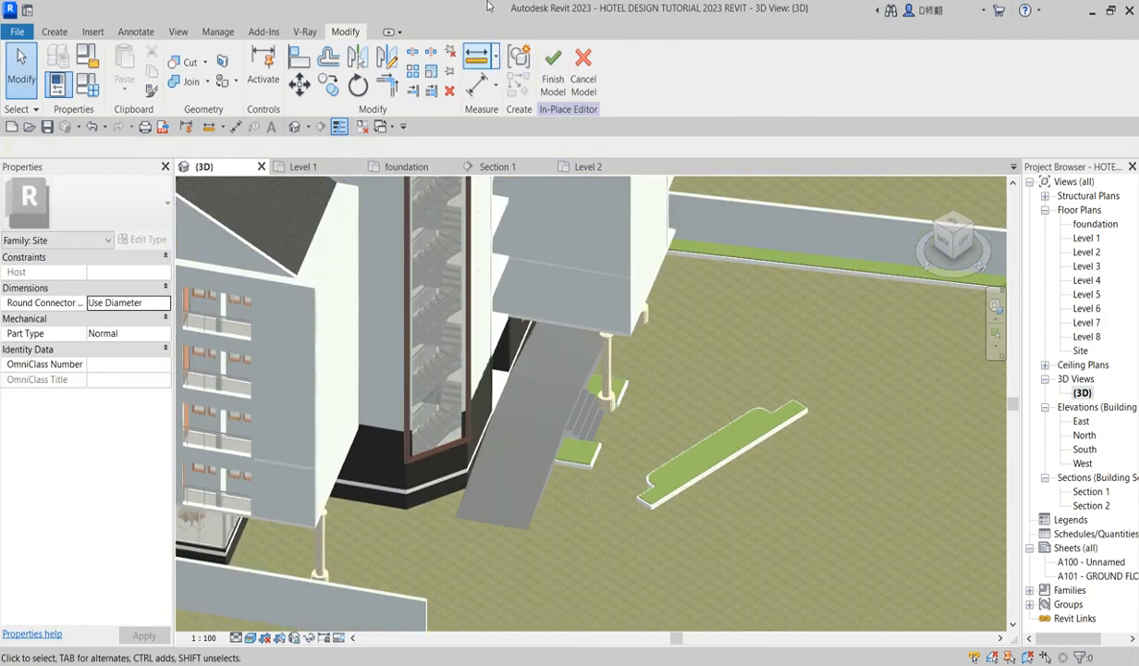
{"action": "left_click", "coordinate": [553, 72]}
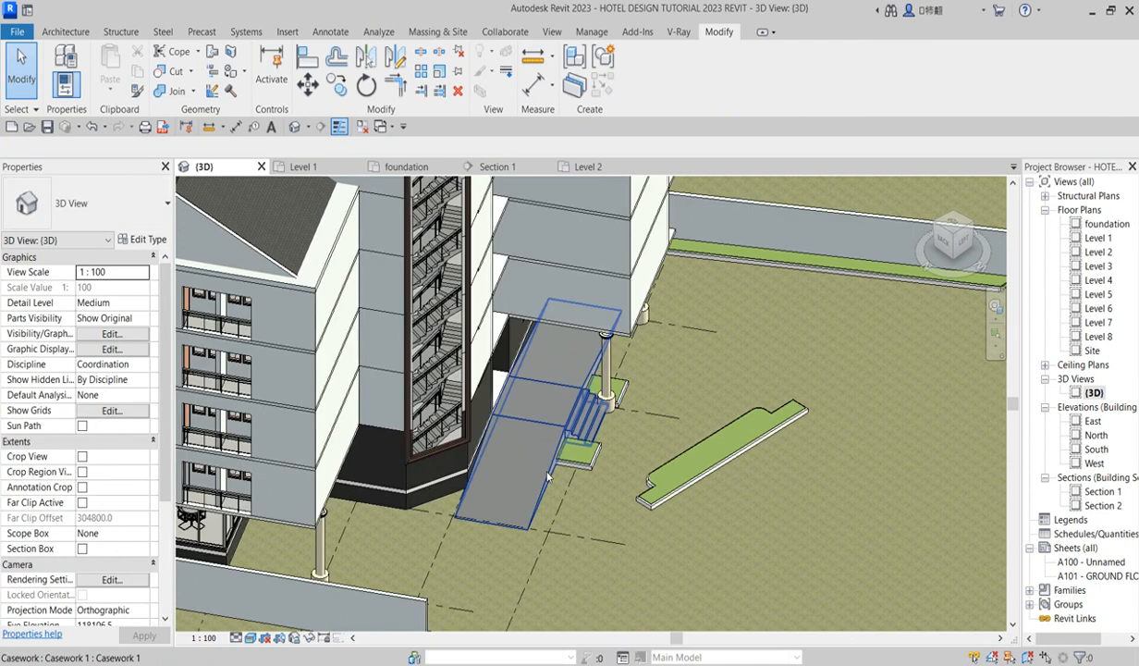
Edit the entrance ramp's in-place casework and duplicate the Aluminium(9) material for the ramp extrusion.
{"action": "left_click", "coordinate": [525, 460]}
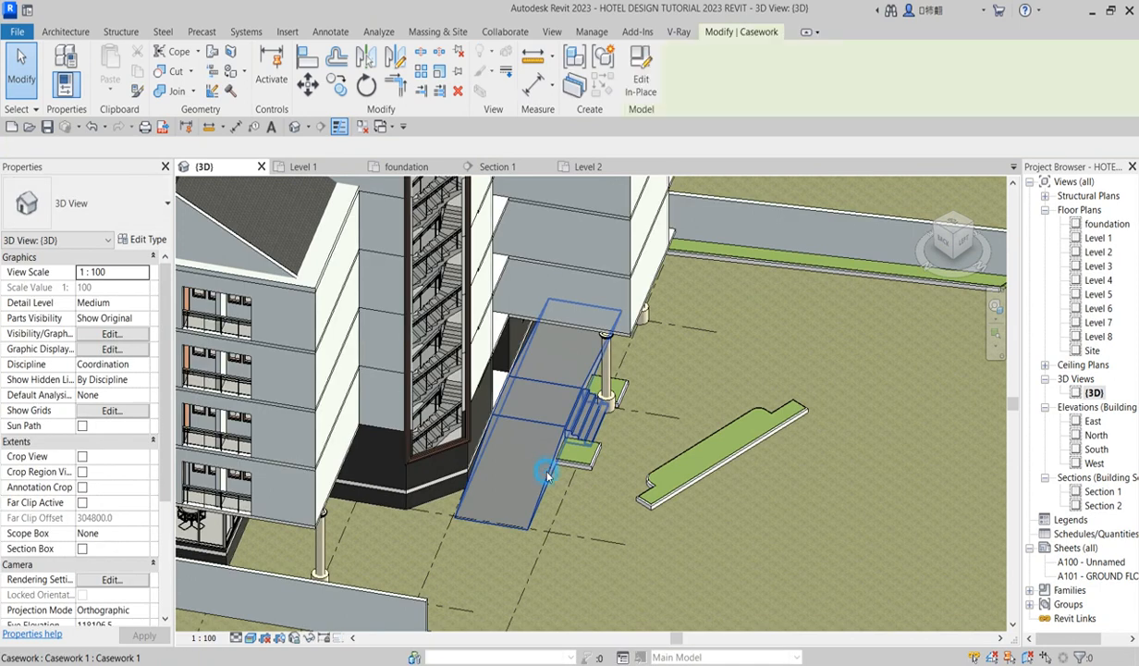
{"action": "left_click", "coordinate": [641, 76]}
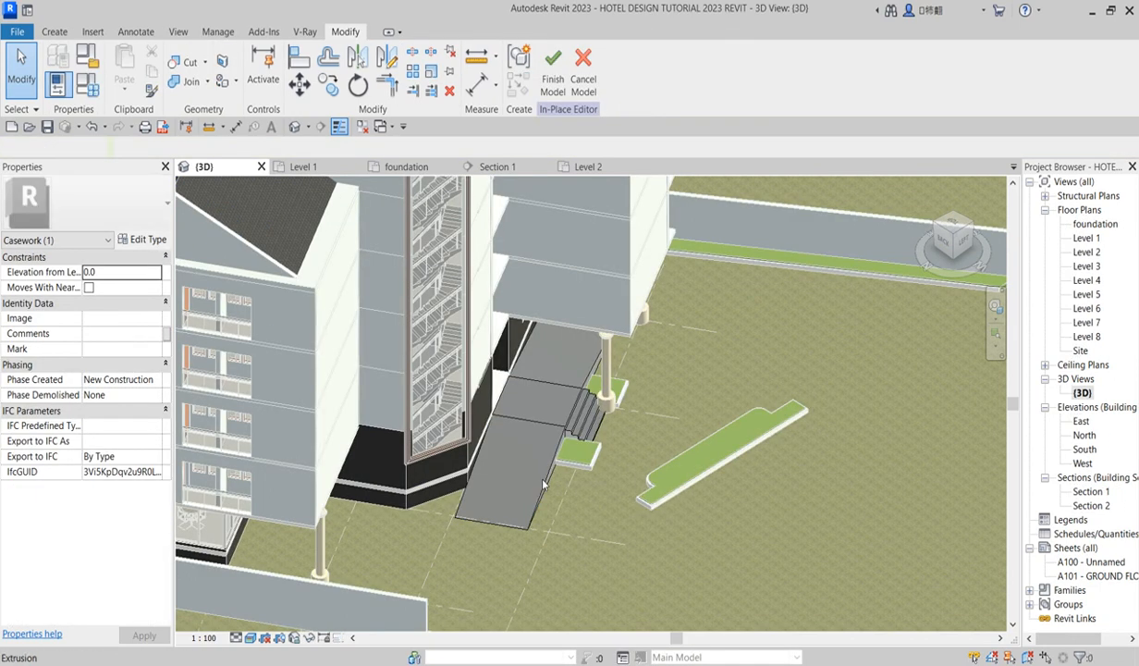
{"action": "left_click", "coordinate": [550, 479]}
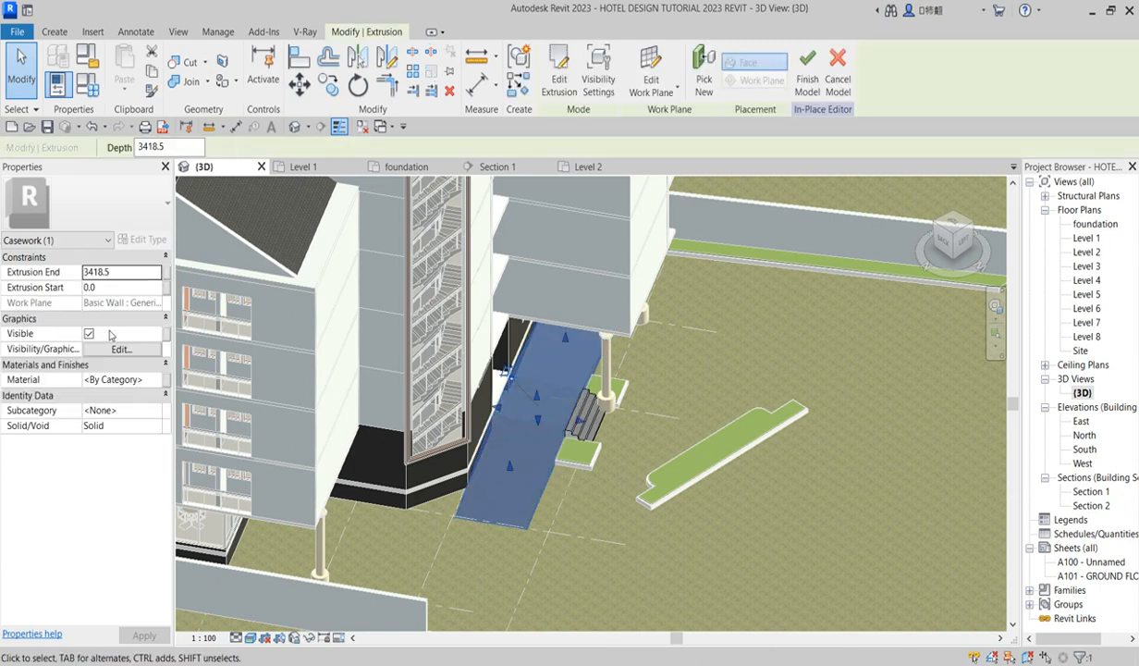
{"action": "left_click", "coordinate": [154, 380]}
{"action": "left_click", "coordinate": [157, 381]}
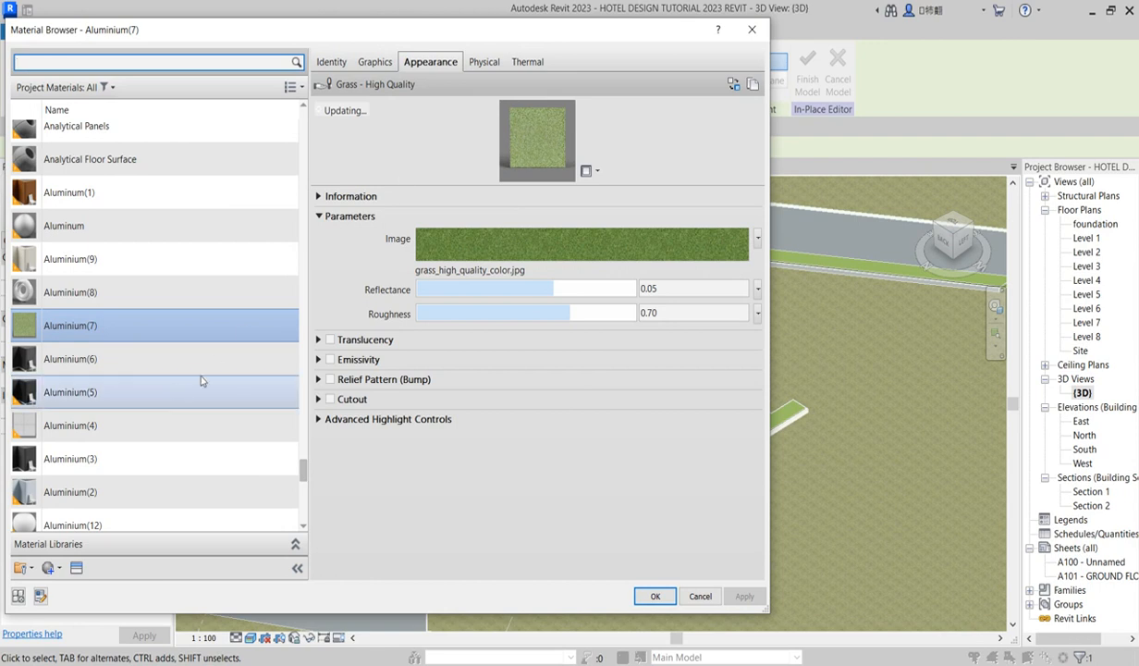
{"action": "left_click", "coordinate": [125, 259]}
{"action": "right_click", "coordinate": [128, 263]}
{"action": "left_click", "coordinate": [202, 288]}
Replace the duplicated material's appearance with Diamond - Red from the Flooring tile library and assign it to the ramp extrusion.
{"action": "left_click", "coordinate": [733, 85]}
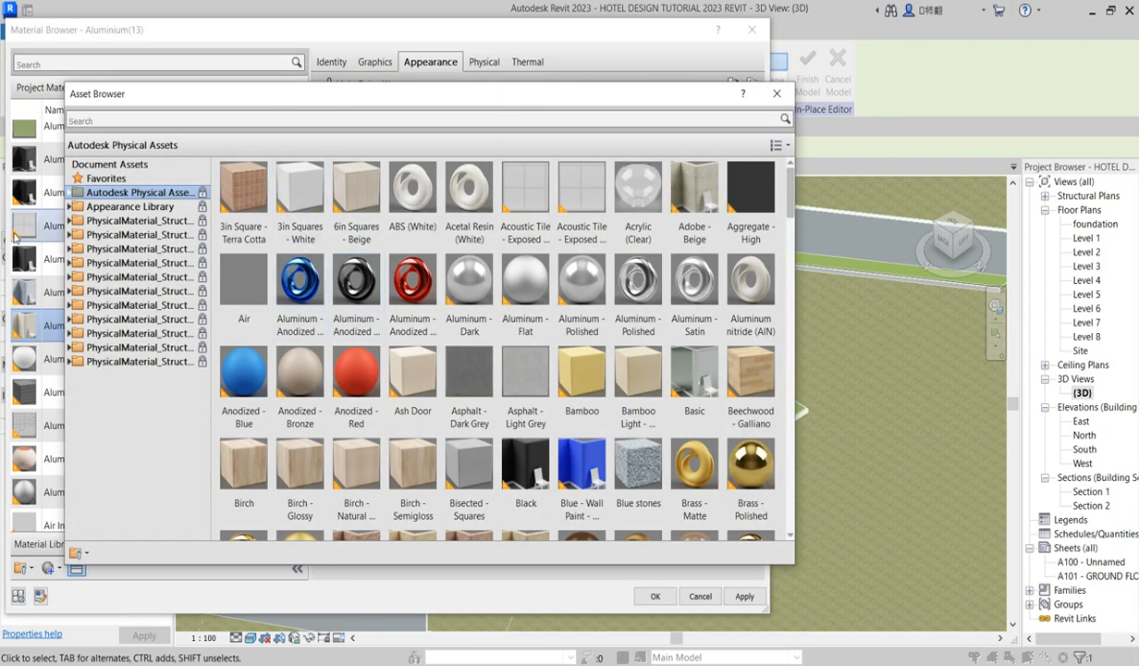
{"action": "left_click", "coordinate": [67, 205]}
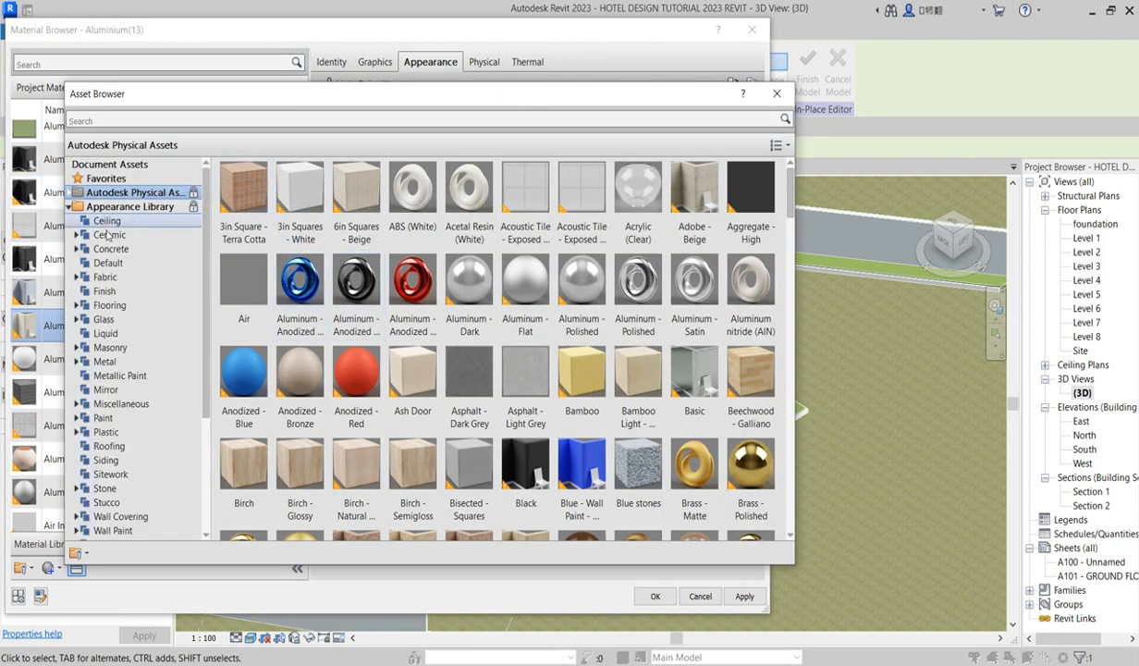
{"action": "left_click", "coordinate": [119, 349]}
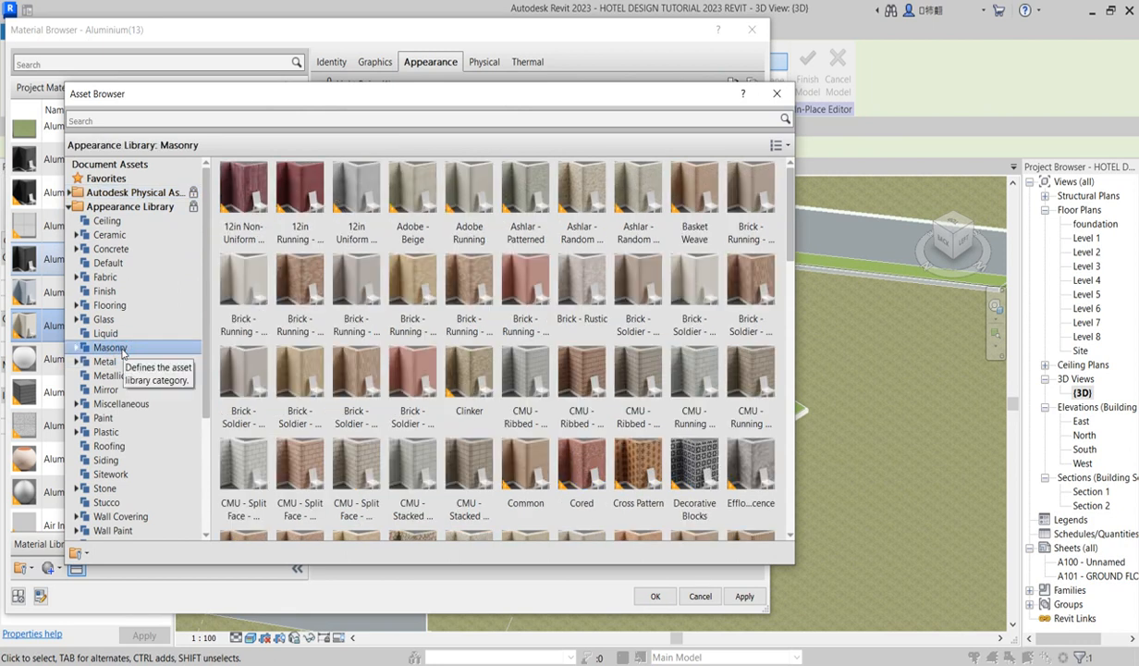
{"action": "double_click", "coordinate": [121, 306]}
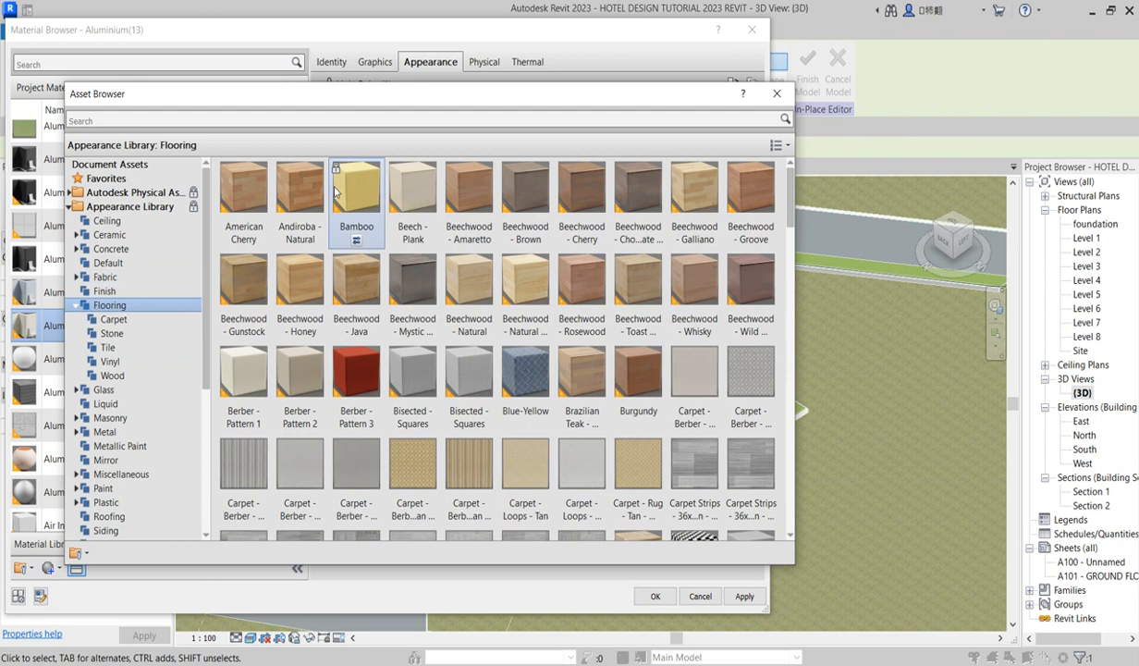
{"action": "left_click", "coordinate": [122, 292]}
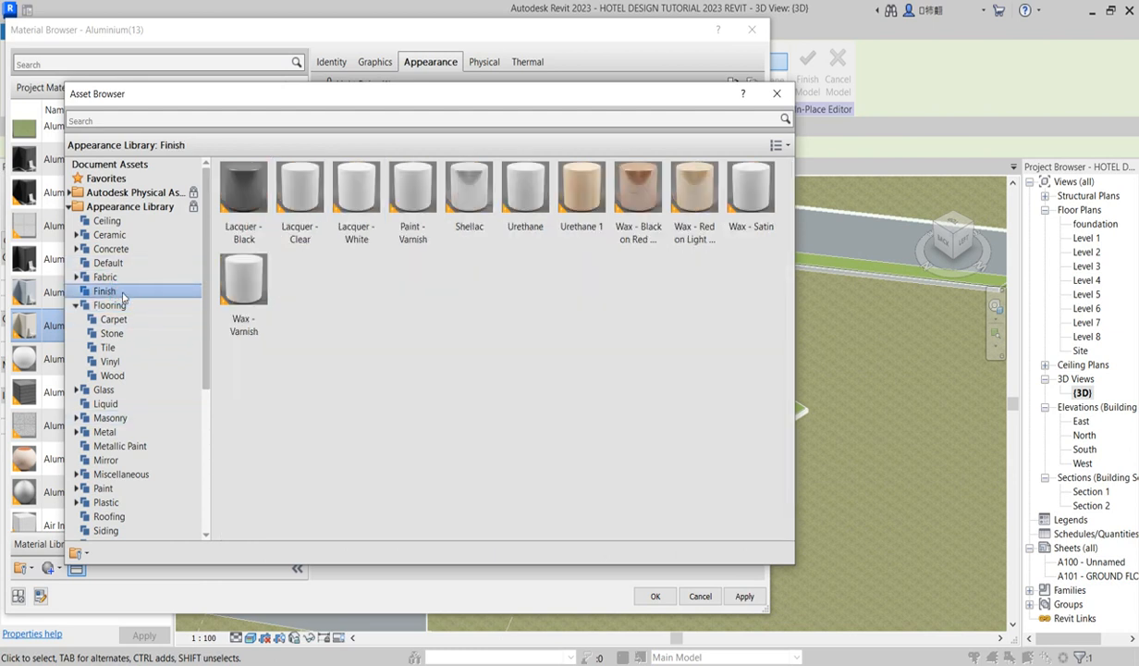
{"action": "left_click", "coordinate": [116, 375]}
{"action": "left_click", "coordinate": [123, 347]}
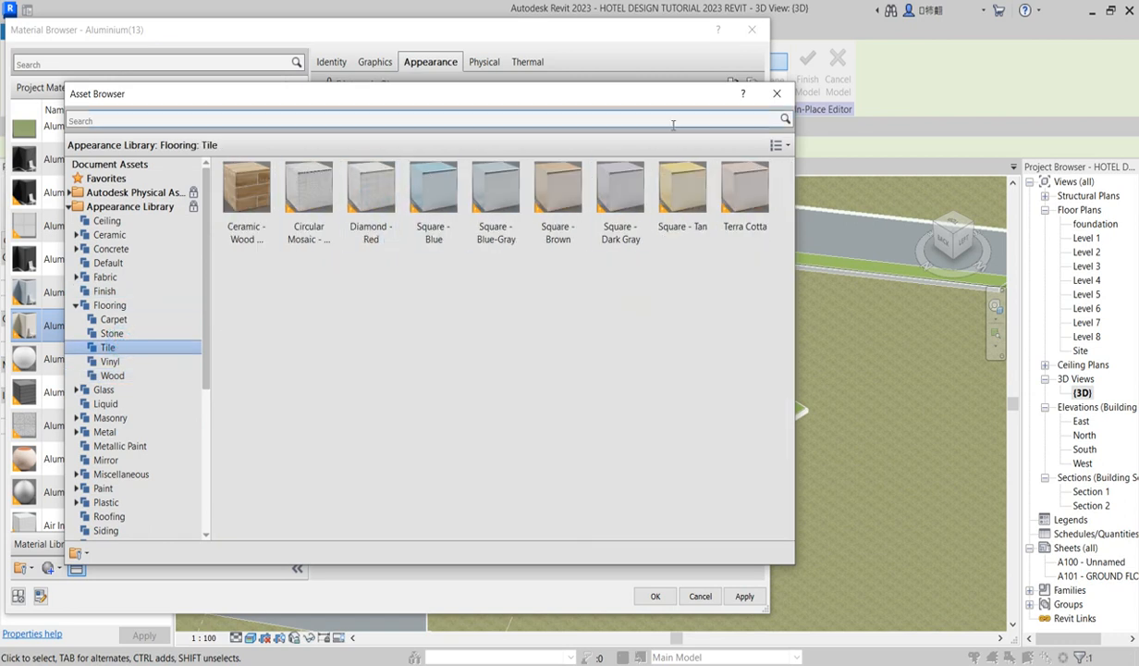
{"action": "left_click", "coordinate": [773, 95]}
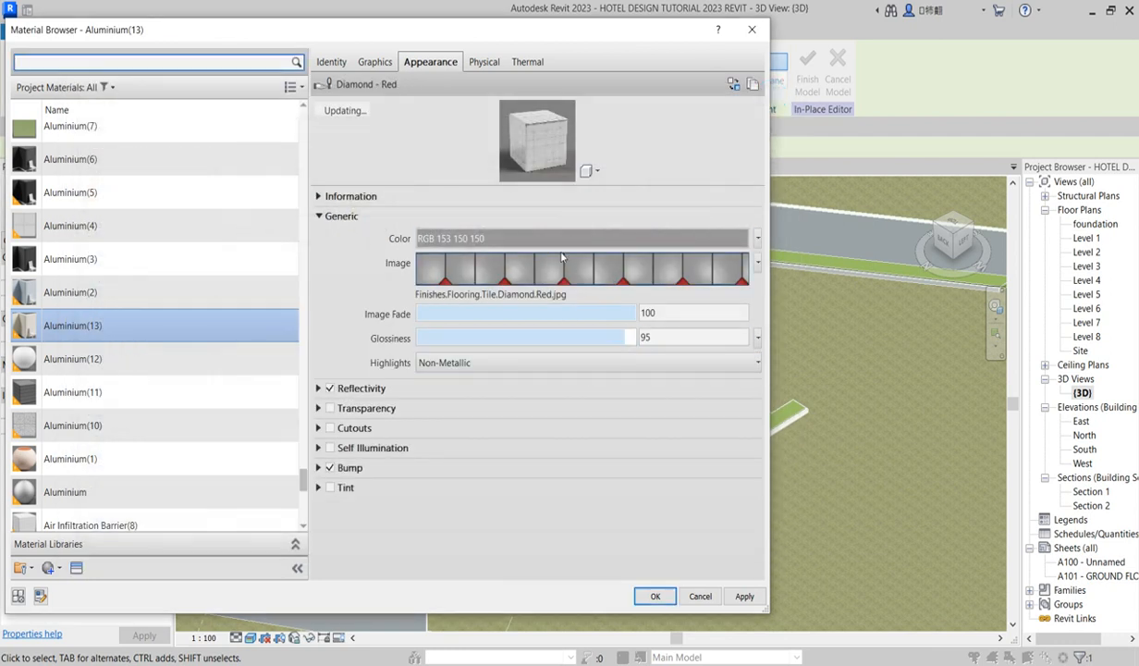
{"action": "left_click_drag", "start_coordinate": [557, 317], "coordinate": [638, 316]}
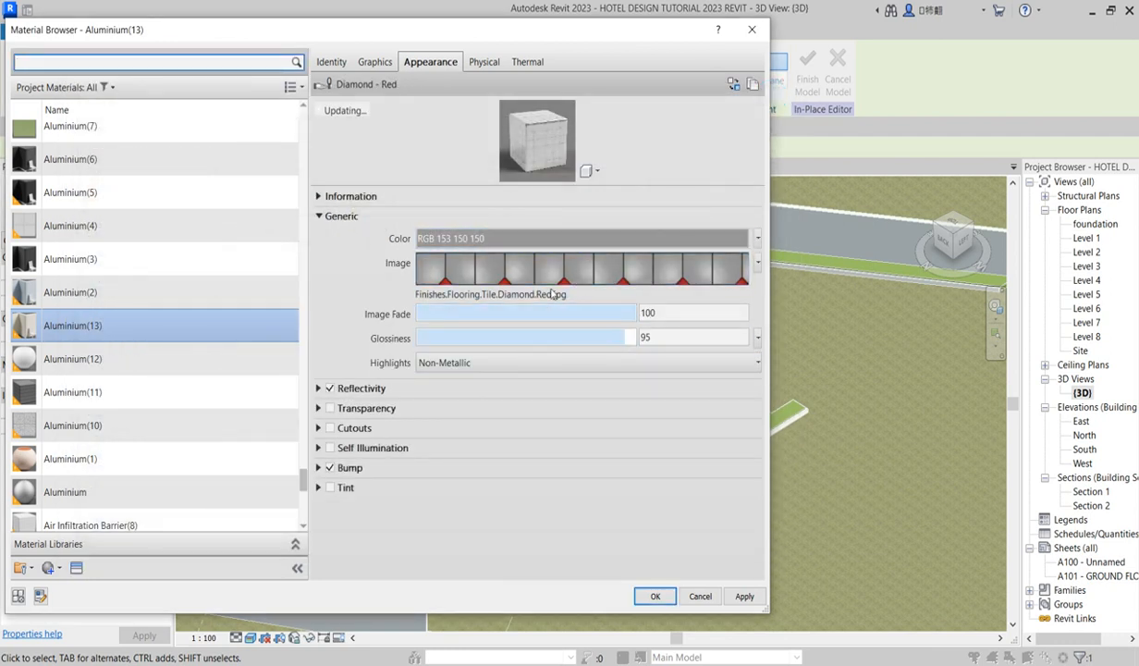
{"action": "left_click", "coordinate": [655, 595]}
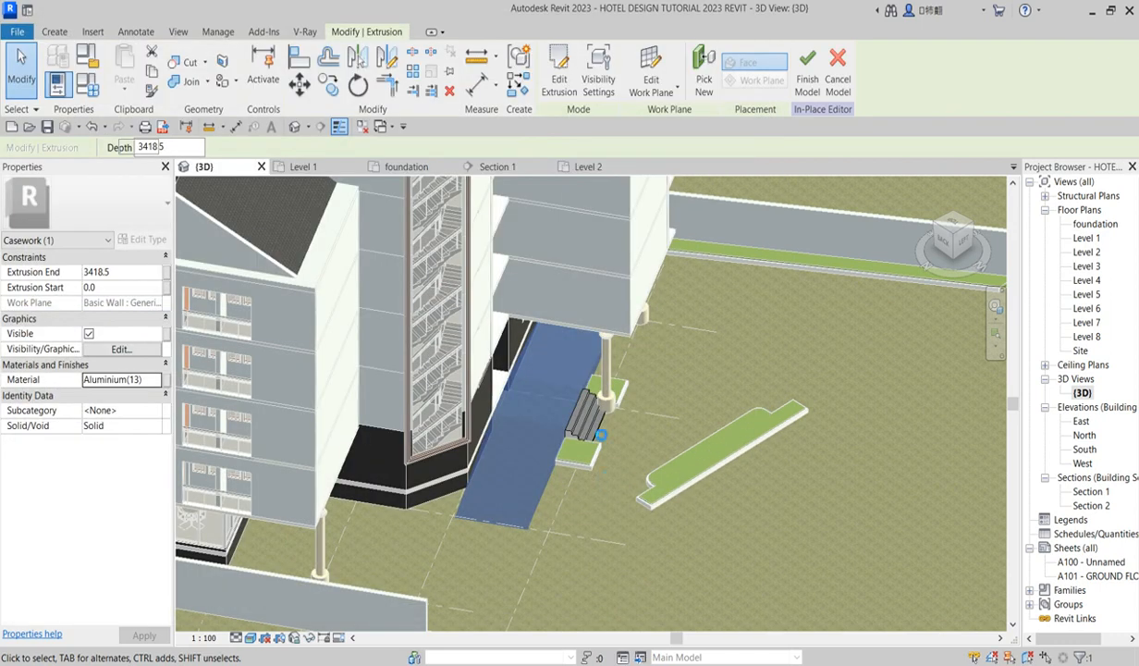
Assign the Aluminium(13) material to the entrance steps' extrusion.
{"action": "key", "text": "Escape"}
{"action": "left_click", "coordinate": [592, 424]}
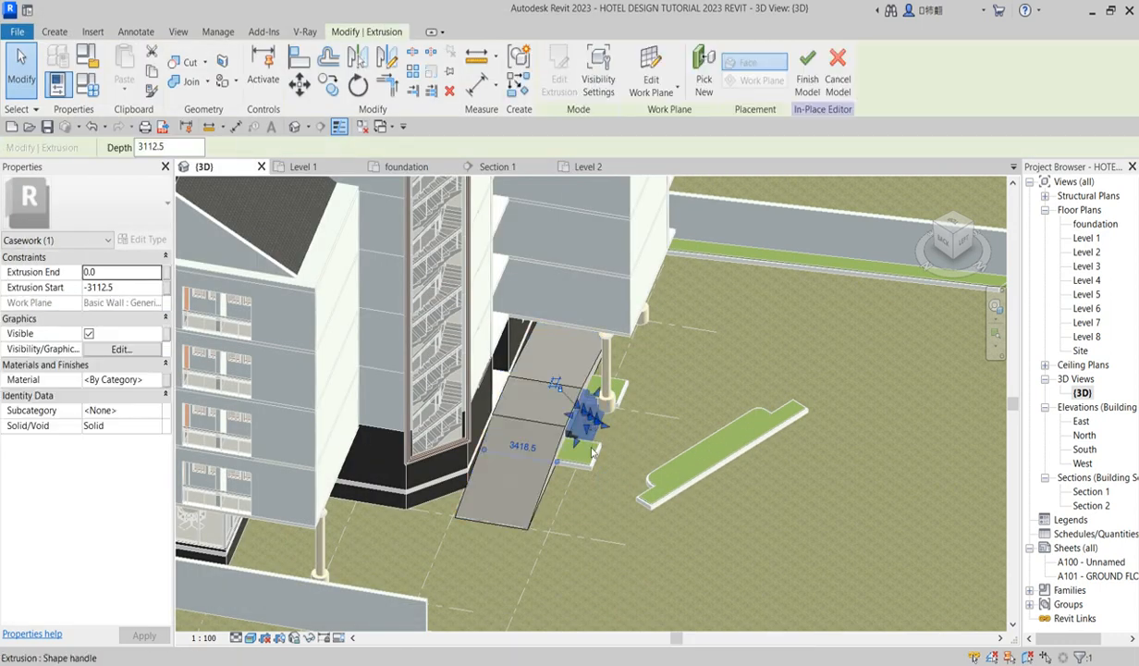
{"action": "left_click", "coordinate": [156, 380]}
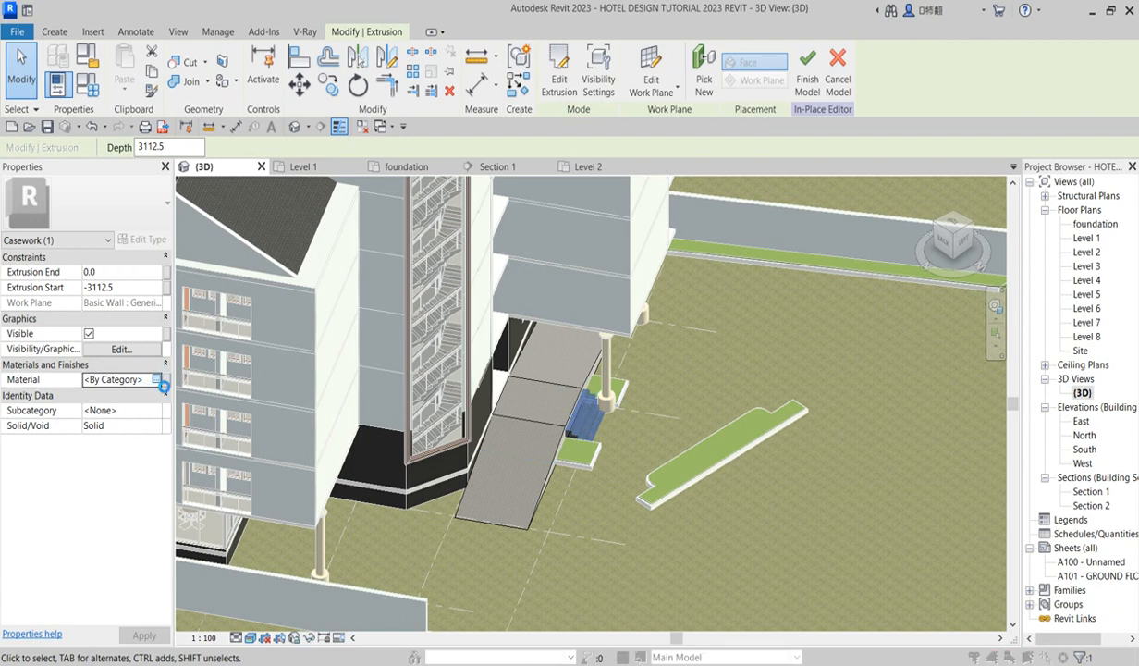
{"action": "left_click", "coordinate": [156, 380]}
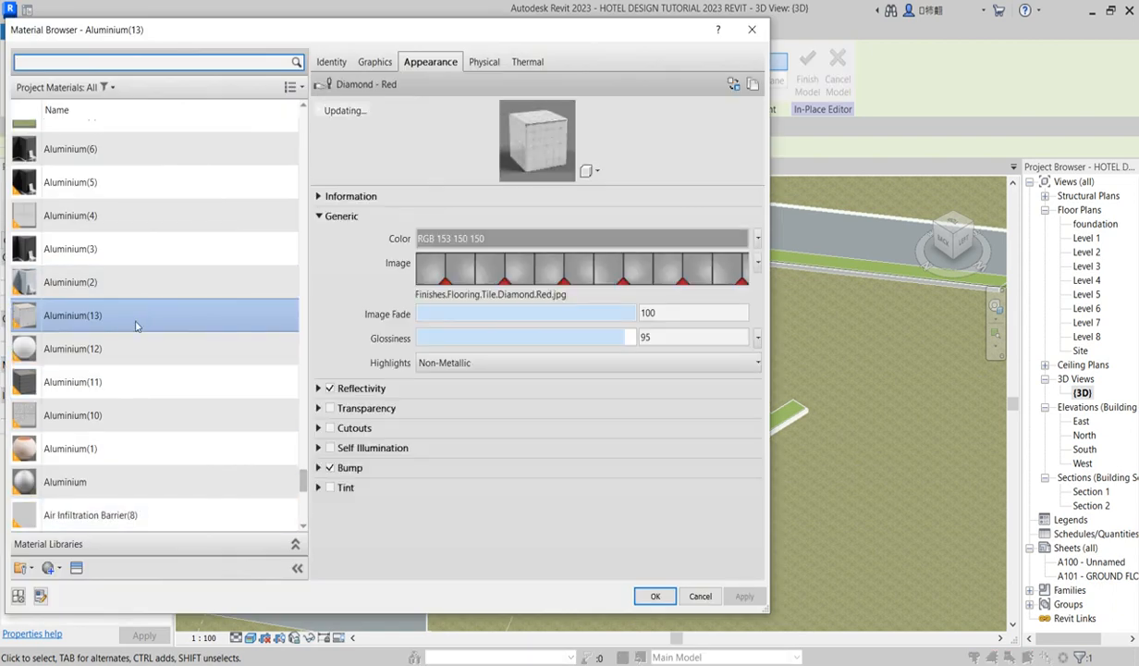
{"action": "left_click", "coordinate": [656, 596]}
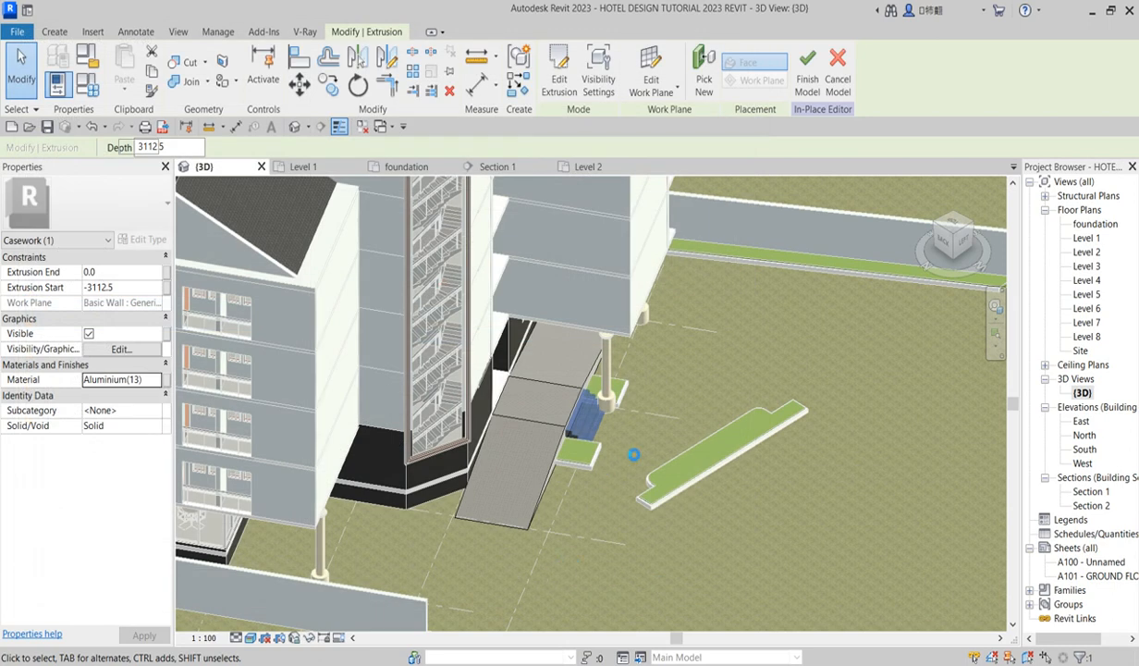
Inspect the tiled ramp and steps in the 3D view and finish the in-place casework model.
{"action": "left_click", "coordinate": [628, 453]}
{"action": "scroll", "coordinate": [607, 519], "scroll_direction": "down", "scroll_amount": 4}
{"action": "scroll", "coordinate": [504, 586], "scroll_direction": "up", "scroll_amount": 1}
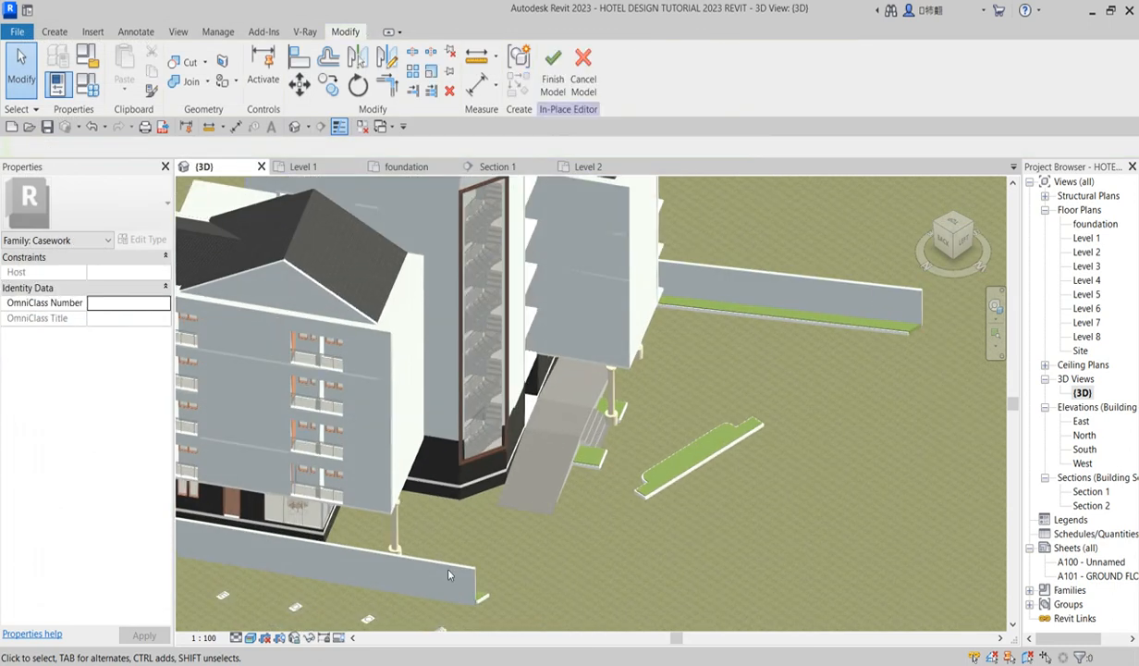
{"action": "scroll", "coordinate": [492, 531], "scroll_direction": "up", "scroll_amount": 2}
{"action": "scroll", "coordinate": [584, 469], "scroll_direction": "up", "scroll_amount": 1}
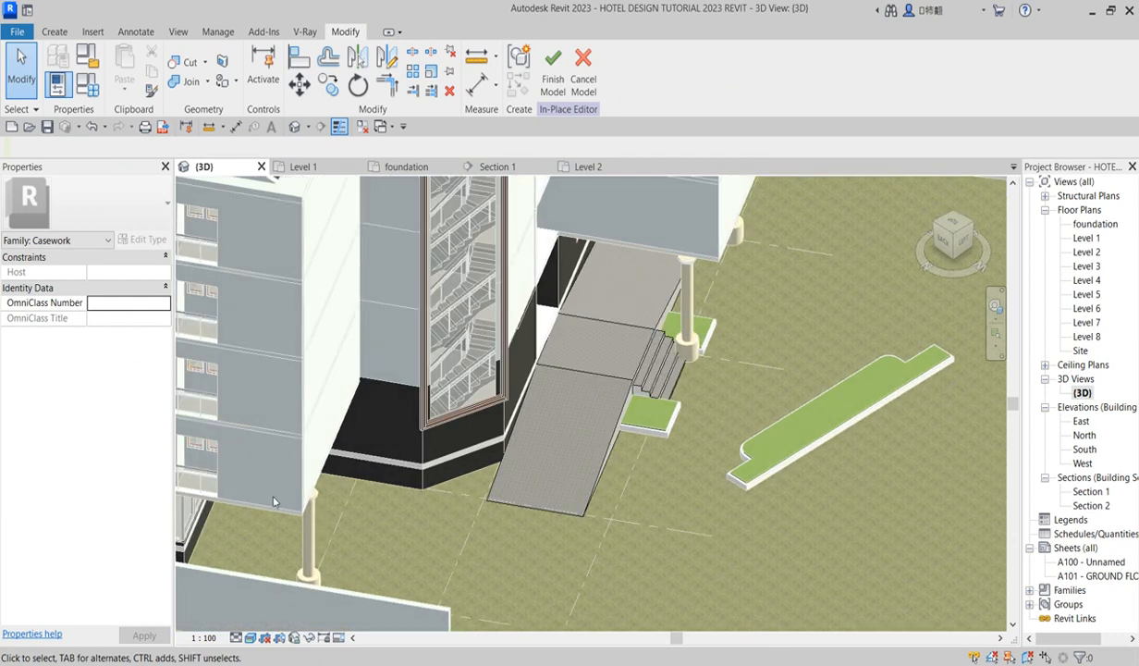
{"action": "scroll", "coordinate": [385, 498], "scroll_direction": "down", "scroll_amount": 2}
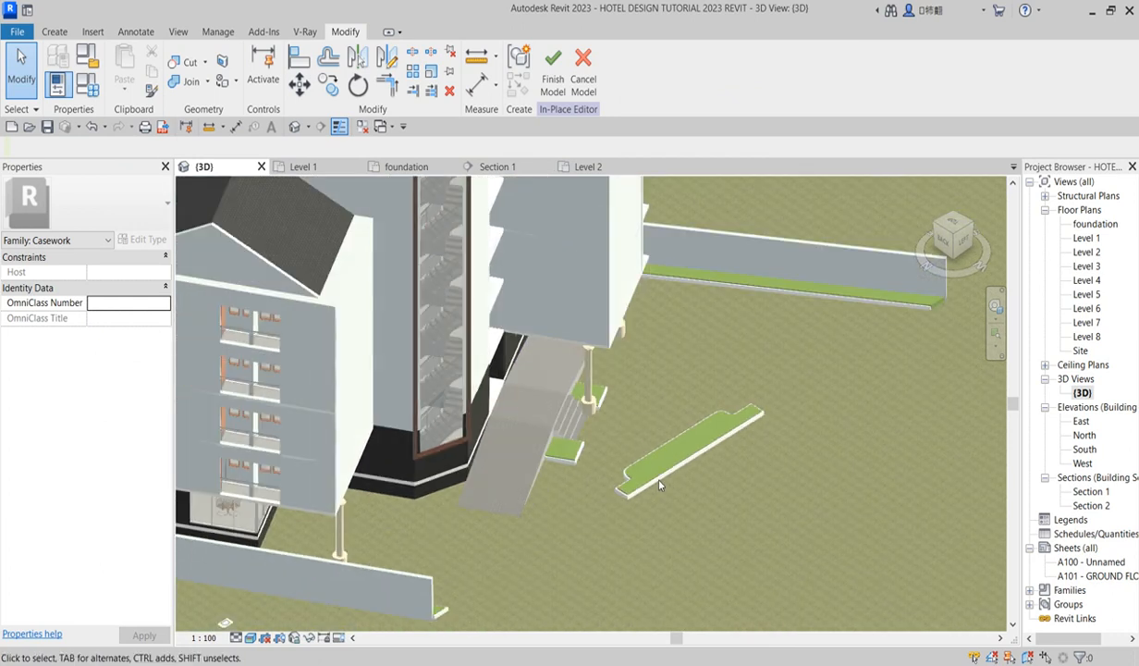
{"action": "left_click", "coordinate": [553, 72]}
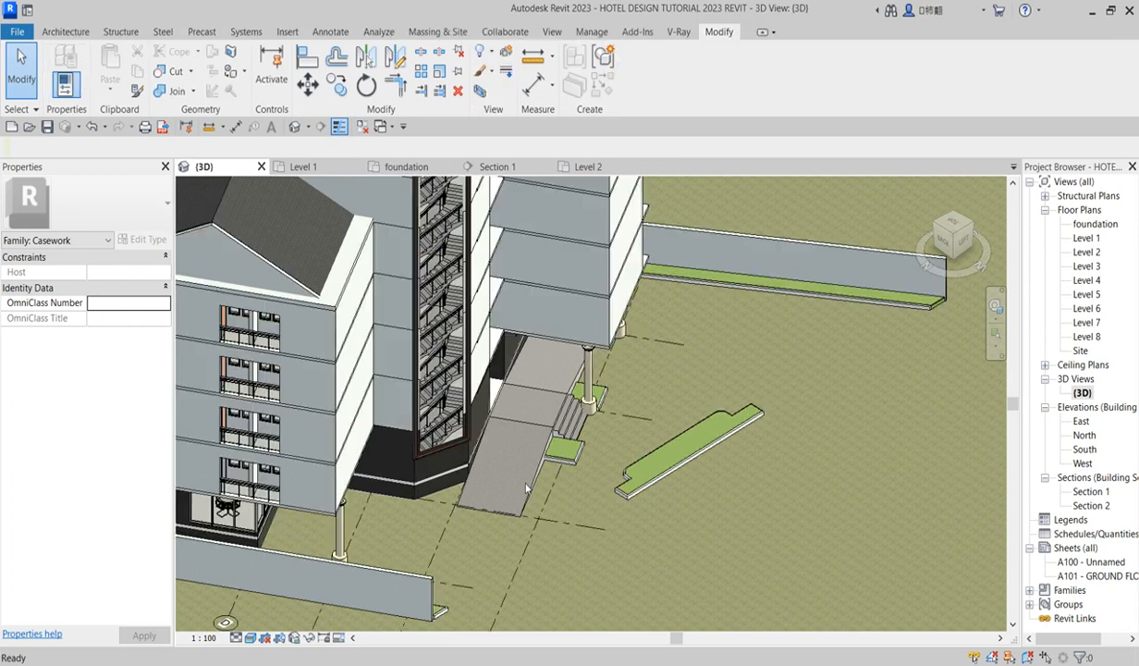
{"action": "scroll", "coordinate": [527, 488], "scroll_direction": "down", "scroll_amount": 3}
{"action": "scroll", "coordinate": [559, 584], "scroll_direction": "up", "scroll_amount": 3}
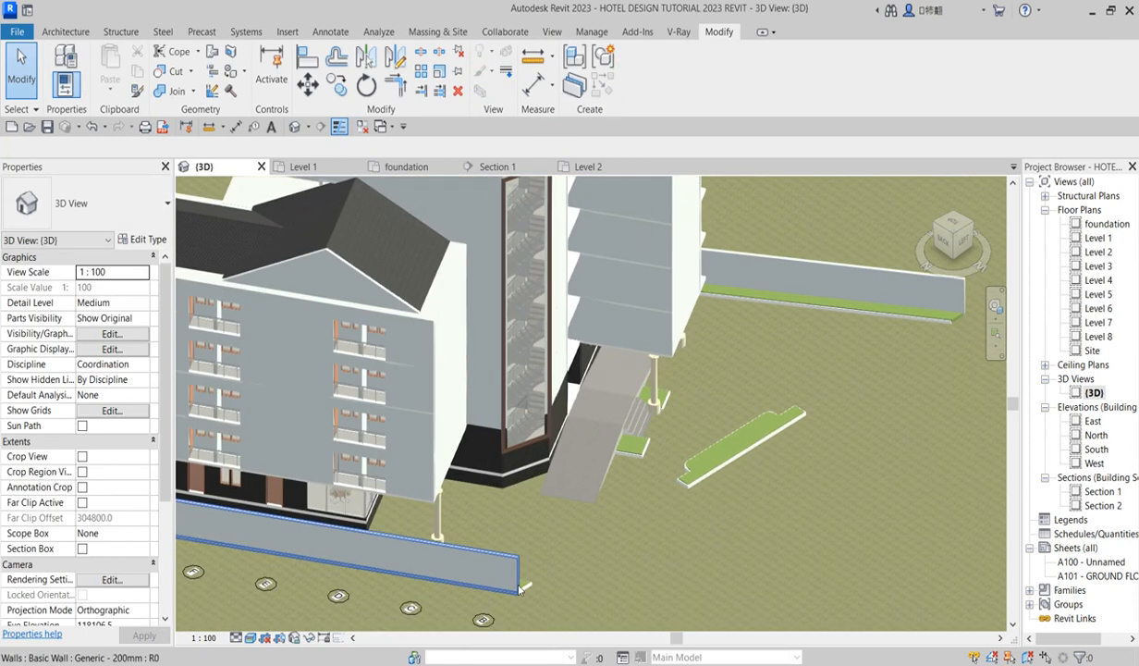
{"action": "scroll", "coordinate": [599, 534], "scroll_direction": "down", "scroll_amount": 2}
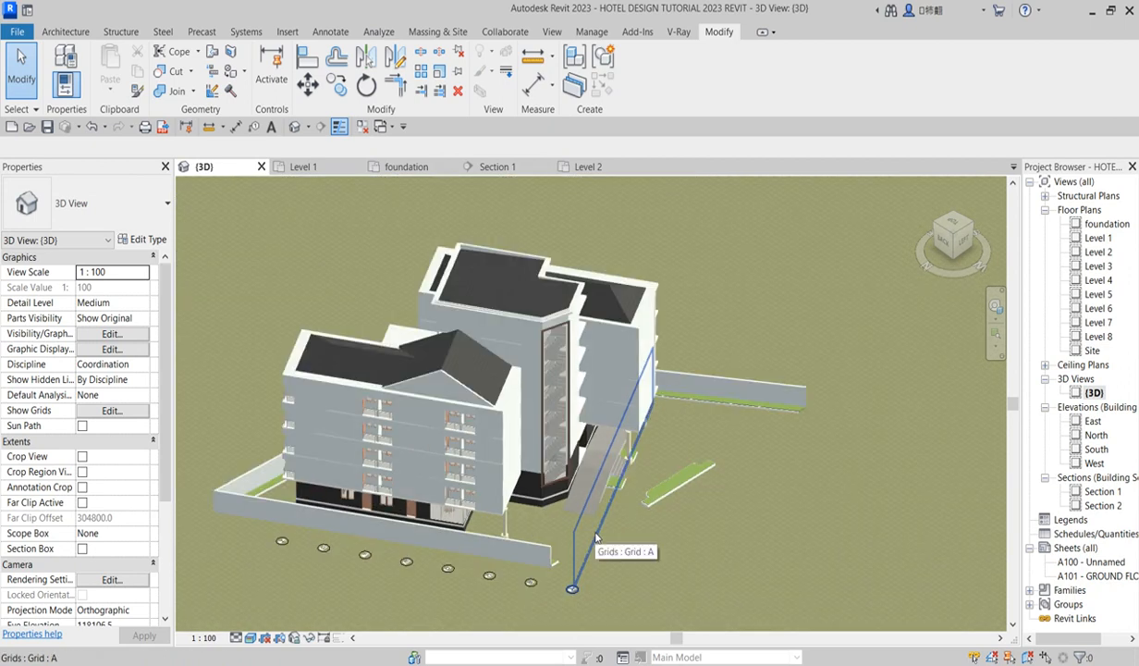
Open the coping frame around the tall staircase window for in-place editing and select its sweep.
{"action": "scroll", "coordinate": [414, 349], "scroll_direction": "up", "scroll_amount": 3}
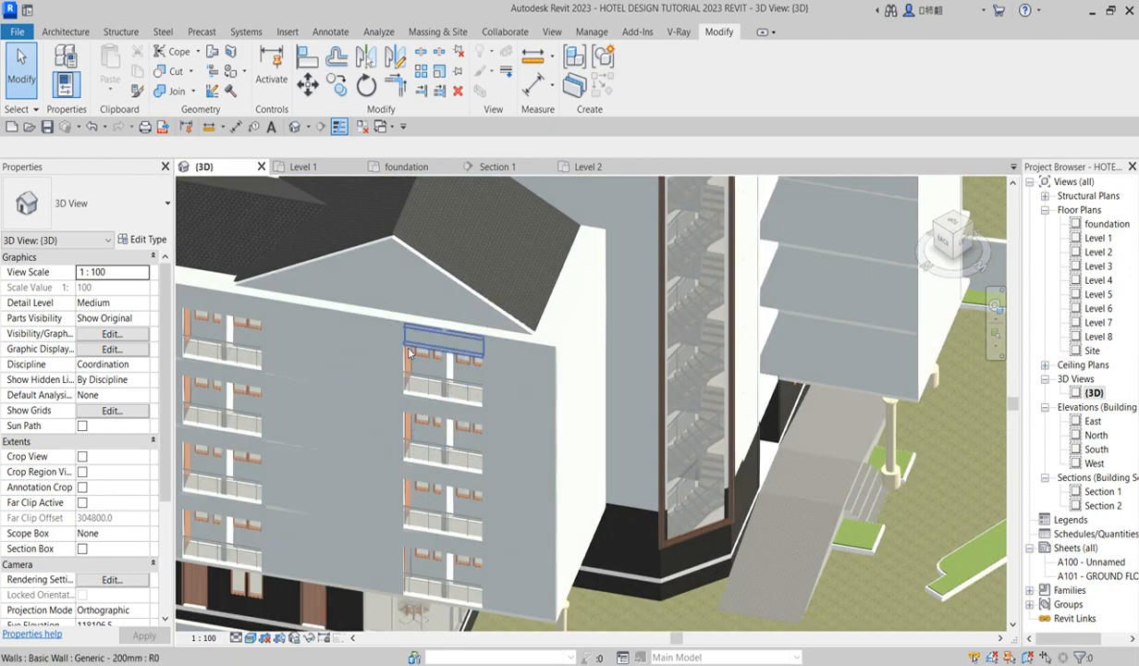
{"action": "scroll", "coordinate": [413, 350], "scroll_direction": "down", "scroll_amount": 2}
{"action": "scroll", "coordinate": [493, 541], "scroll_direction": "down", "scroll_amount": 1}
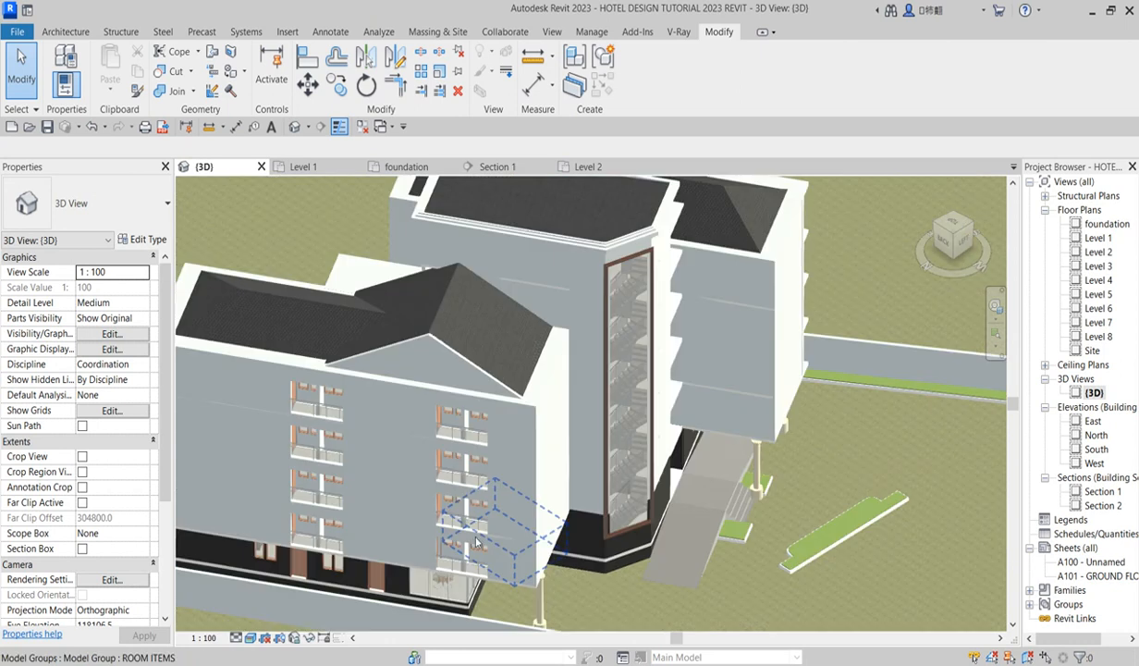
{"action": "scroll", "coordinate": [369, 462], "scroll_direction": "up", "scroll_amount": 3}
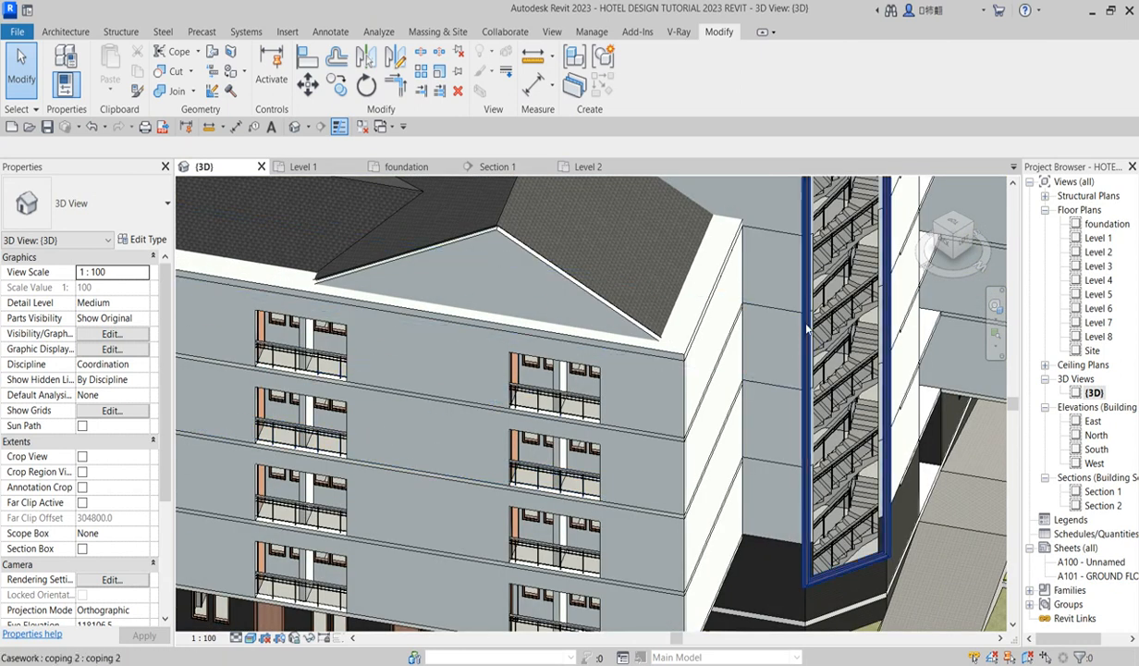
{"action": "scroll", "coordinate": [326, 405], "scroll_direction": "down", "scroll_amount": 2}
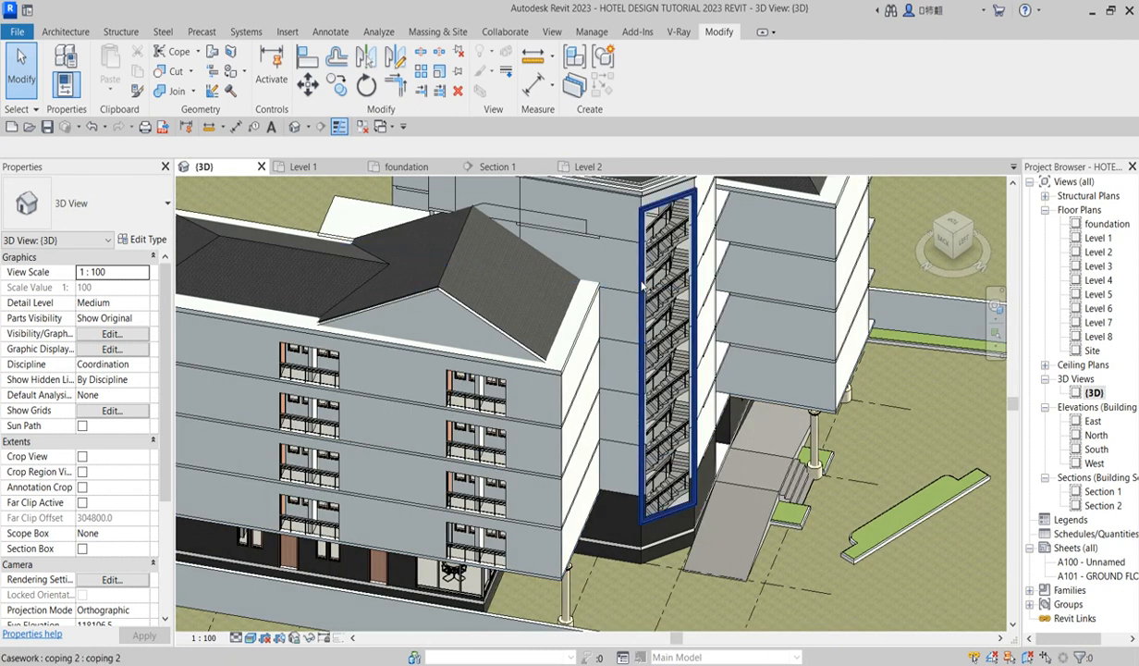
{"action": "left_click", "coordinate": [639, 294]}
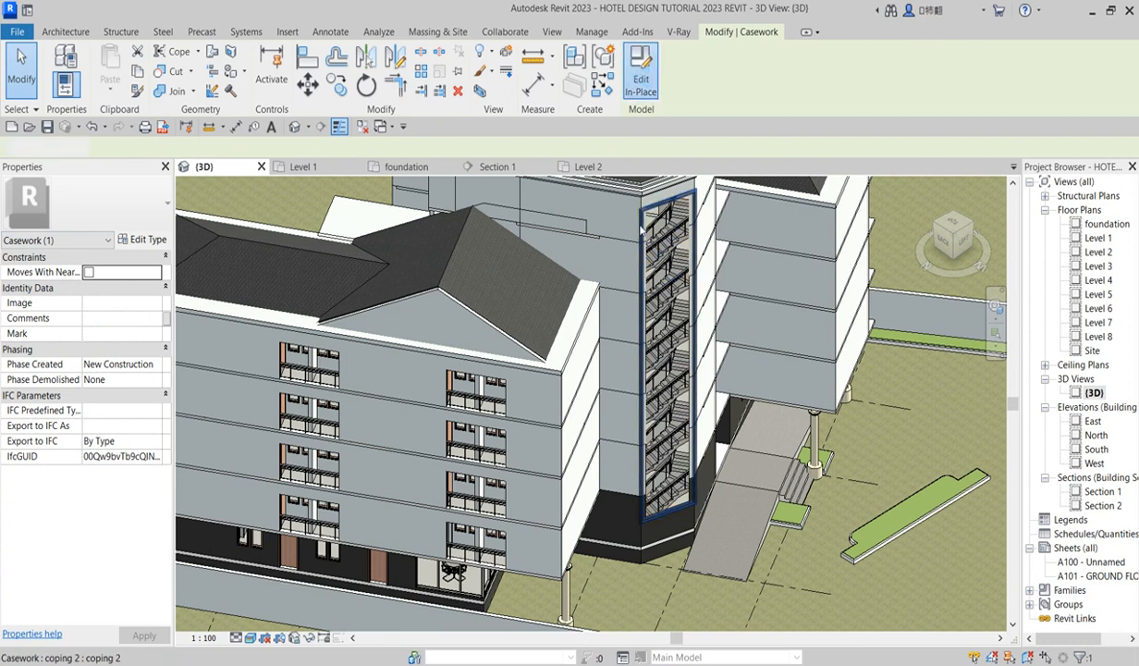
{"action": "left_click", "coordinate": [696, 220]}
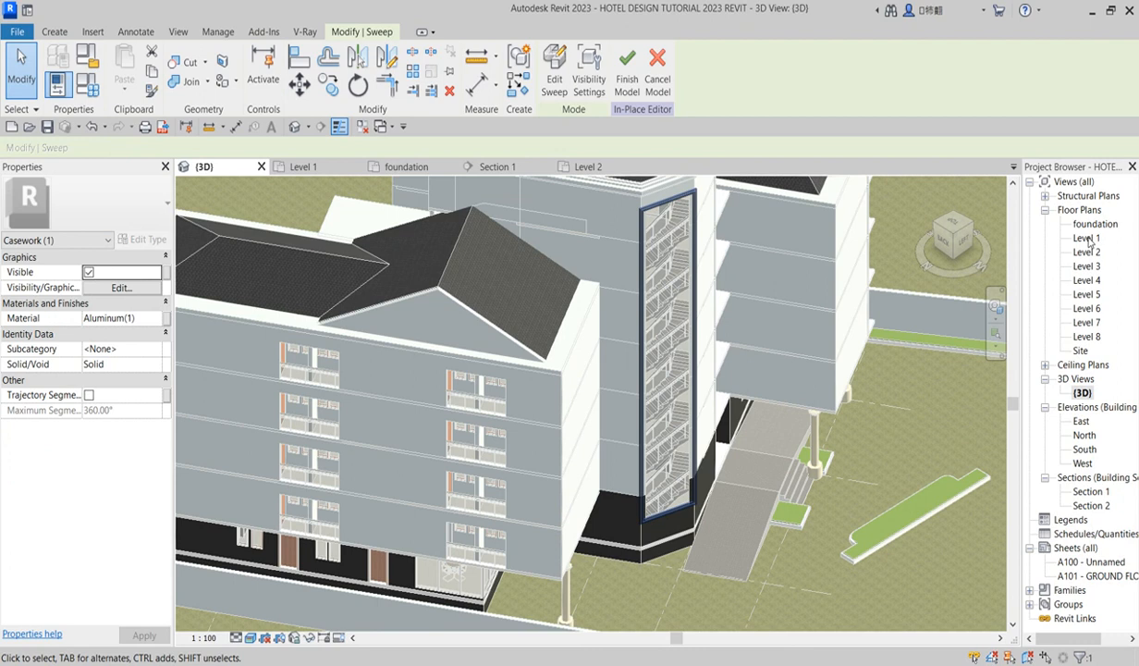
Copy the frame sweep on the Level 1 plan from the staircase wall corner to the restaurant's outer wall.
{"action": "double_click", "coordinate": [1087, 238]}
{"action": "scroll", "coordinate": [346, 413], "scroll_direction": "up", "scroll_amount": 2}
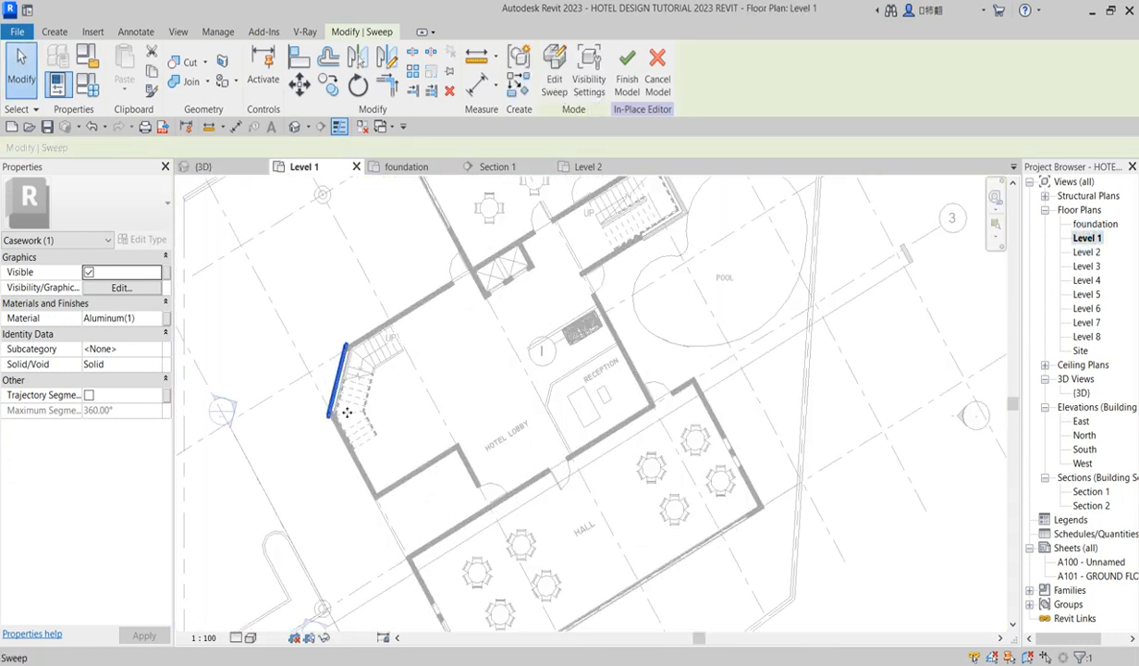
{"action": "left_click", "coordinate": [328, 83]}
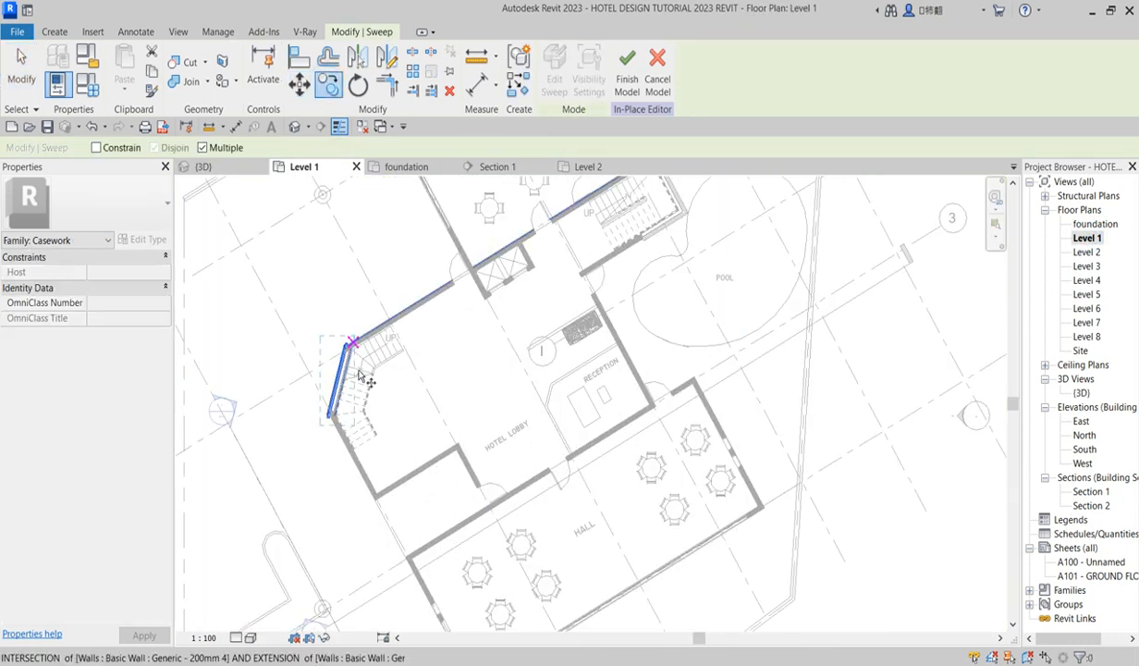
{"action": "scroll", "coordinate": [349, 331], "scroll_direction": "up", "scroll_amount": 4}
{"action": "left_click", "coordinate": [323, 317]}
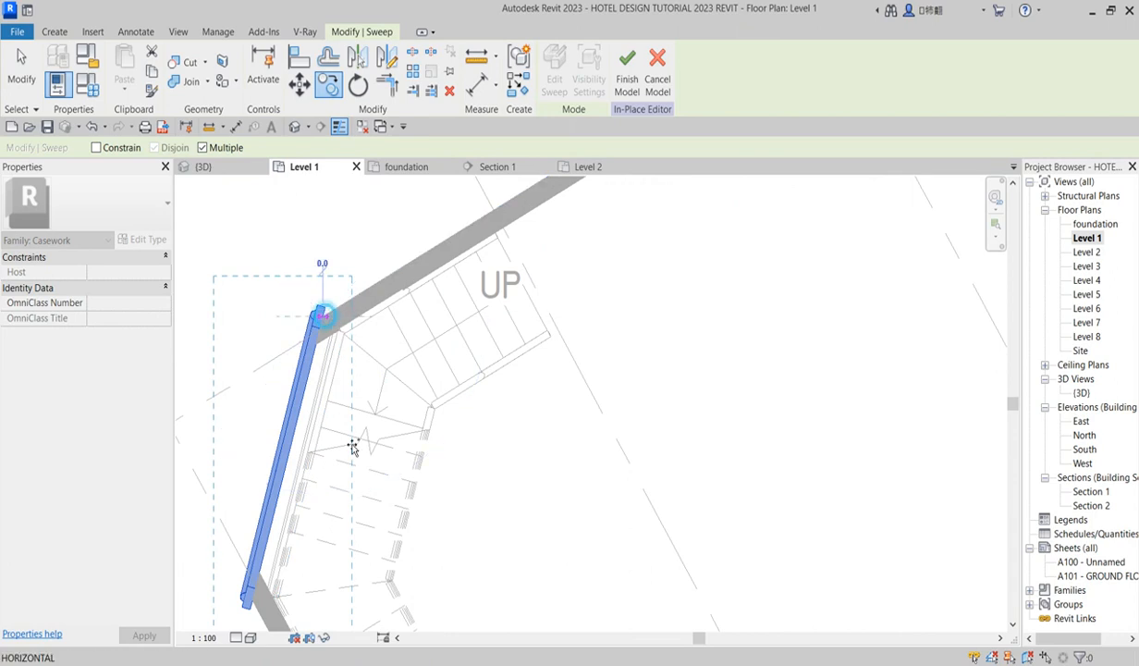
{"action": "scroll", "coordinate": [325, 323], "scroll_direction": "down", "scroll_amount": 5}
{"action": "scroll", "coordinate": [425, 319], "scroll_direction": "up", "scroll_amount": 6}
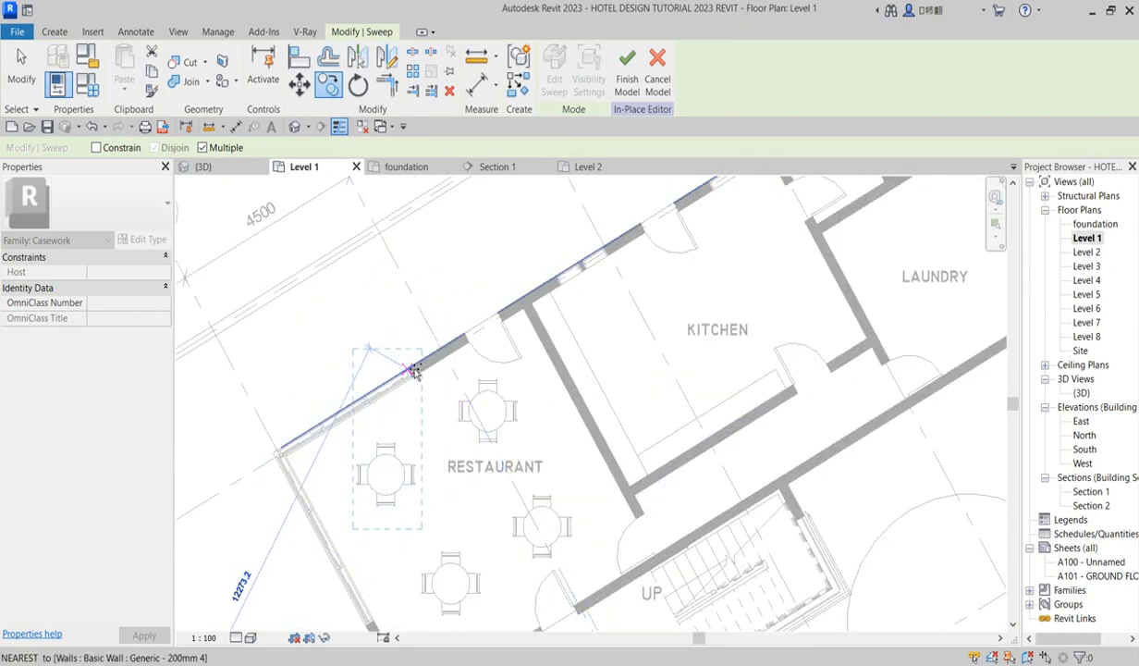
{"action": "scroll", "coordinate": [430, 332], "scroll_direction": "down", "scroll_amount": 2}
{"action": "scroll", "coordinate": [428, 341], "scroll_direction": "up", "scroll_amount": 3}
{"action": "scroll", "coordinate": [428, 340], "scroll_direction": "up", "scroll_amount": 3}
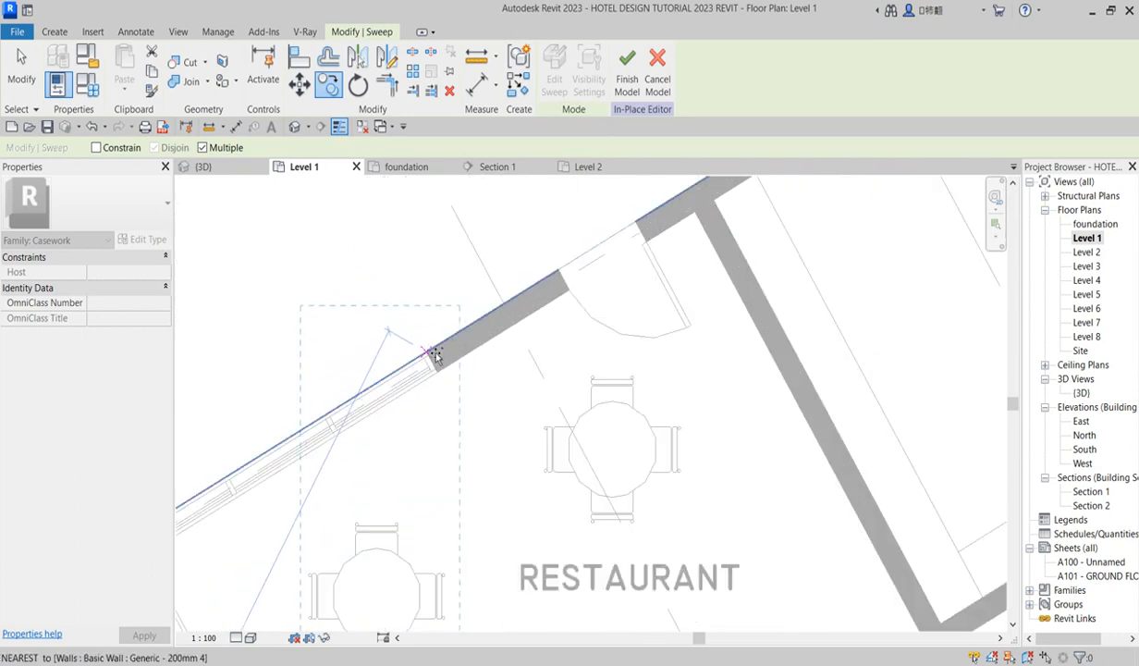
{"action": "scroll", "coordinate": [482, 307], "scroll_direction": "down", "scroll_amount": 5}
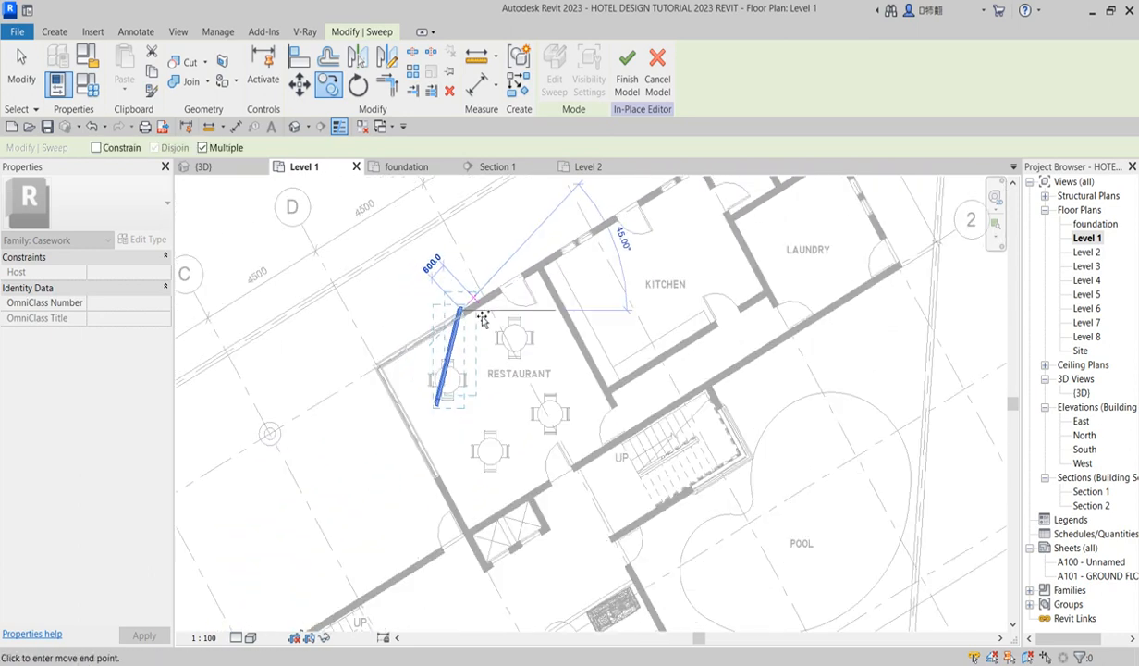
{"action": "scroll", "coordinate": [463, 397], "scroll_direction": "up", "scroll_amount": 3}
{"action": "scroll", "coordinate": [456, 367], "scroll_direction": "down", "scroll_amount": 3}
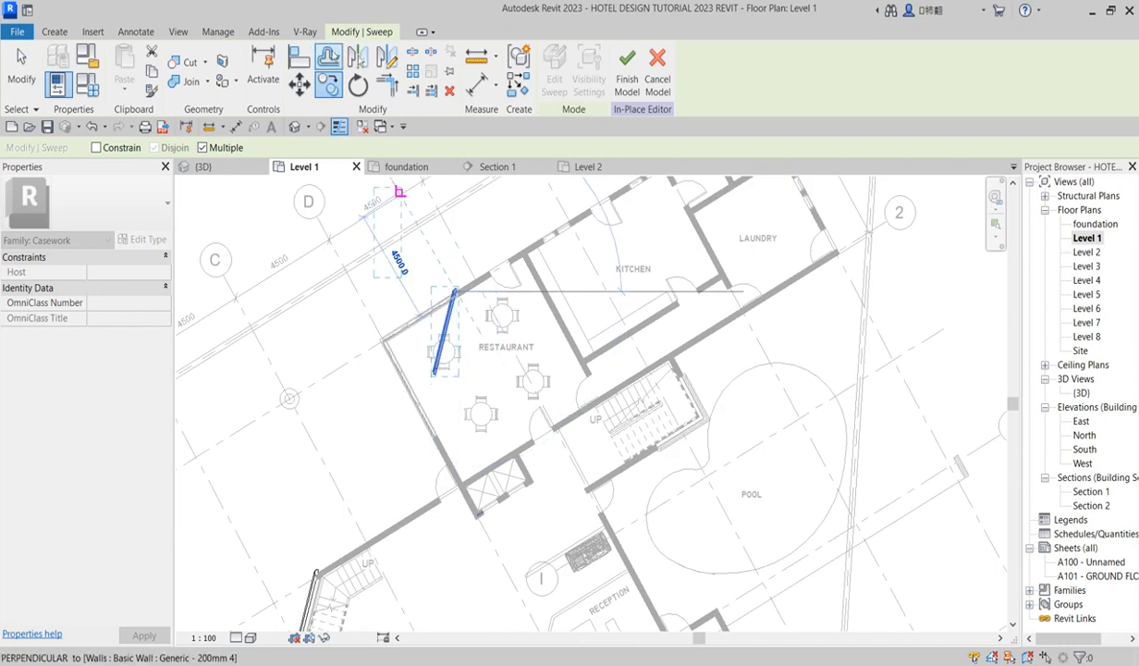
Align the copied frame sweep with the outer face of the restaurant wall and end the Align command.
{"action": "left_click", "coordinate": [299, 58]}
{"action": "scroll", "coordinate": [535, 330], "scroll_direction": "up", "scroll_amount": 2}
{"action": "left_click", "coordinate": [437, 229]}
{"action": "left_click", "coordinate": [387, 294]}
{"action": "scroll", "coordinate": [386, 294], "scroll_direction": "down", "scroll_amount": 4}
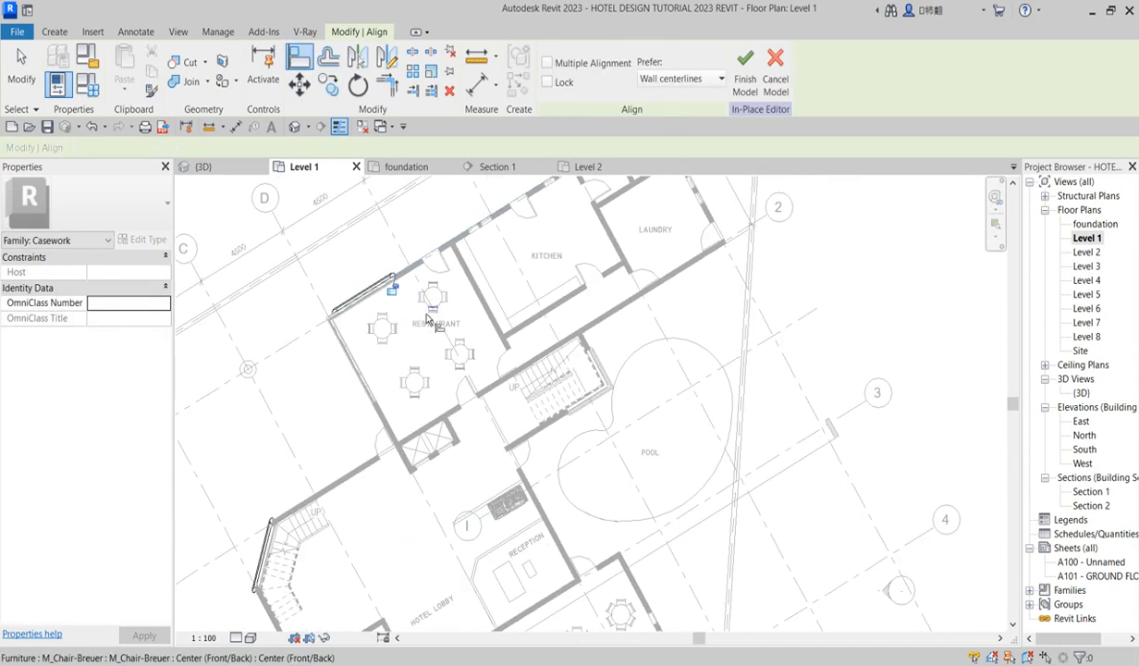
{"action": "scroll", "coordinate": [550, 509], "scroll_direction": "up", "scroll_amount": 3}
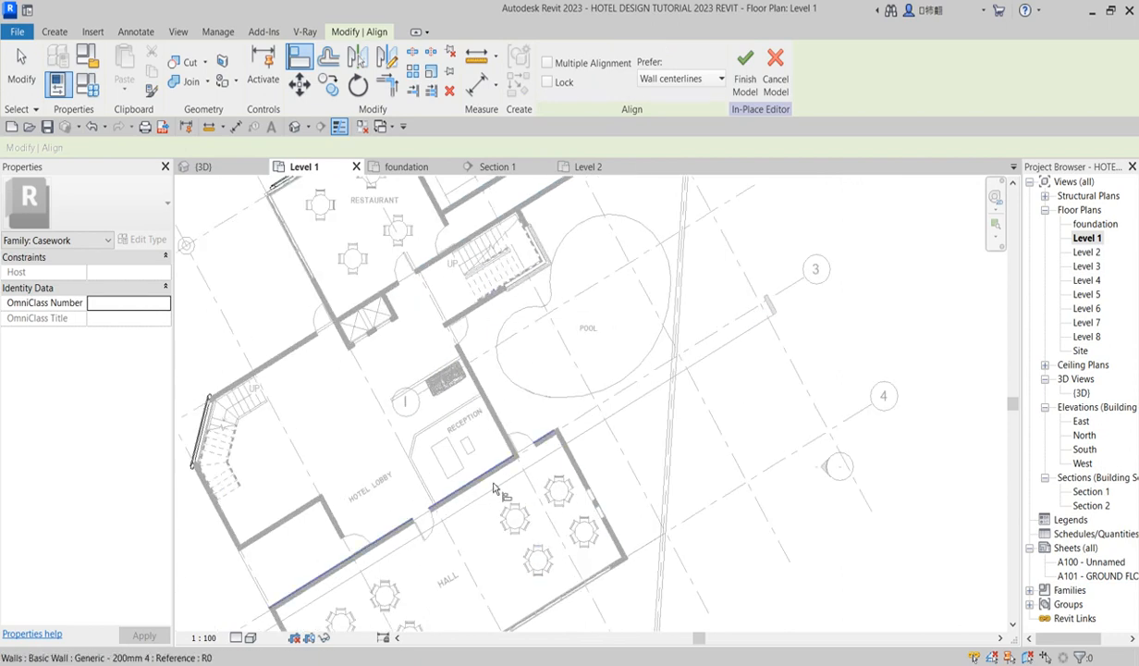
{"action": "scroll", "coordinate": [494, 407], "scroll_direction": "down", "scroll_amount": 4}
{"action": "right_click", "coordinate": [400, 252]}
{"action": "left_click", "coordinate": [444, 264]}
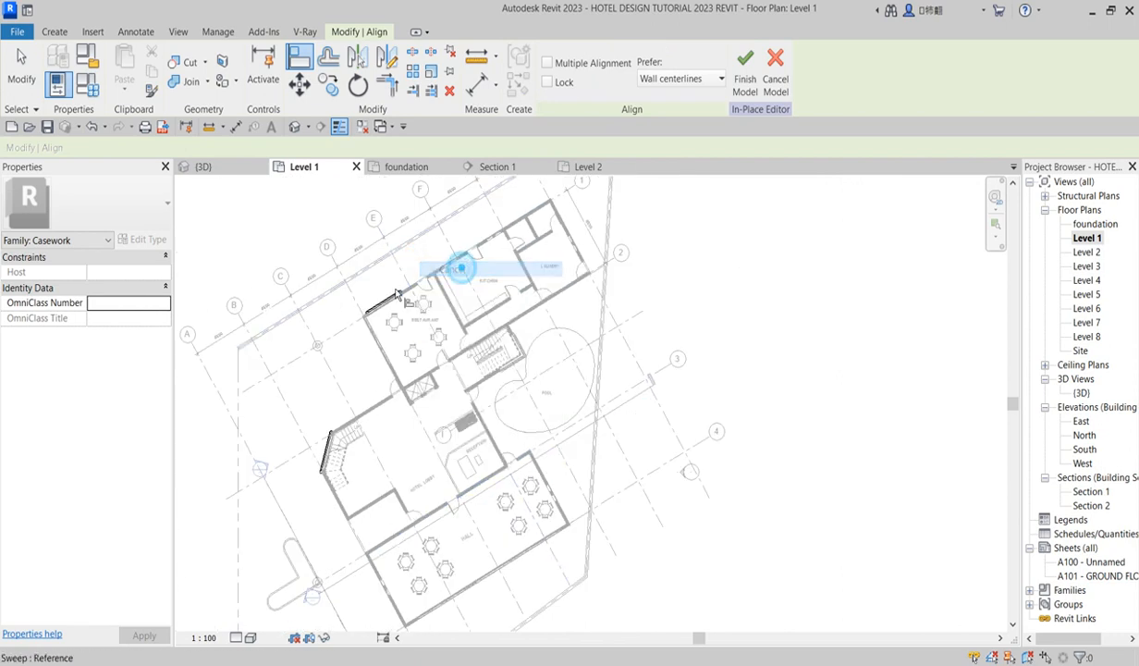
{"action": "scroll", "coordinate": [404, 289], "scroll_direction": "up", "scroll_amount": 2}
{"action": "right_click", "coordinate": [393, 242]}
{"action": "left_click", "coordinate": [412, 256]}
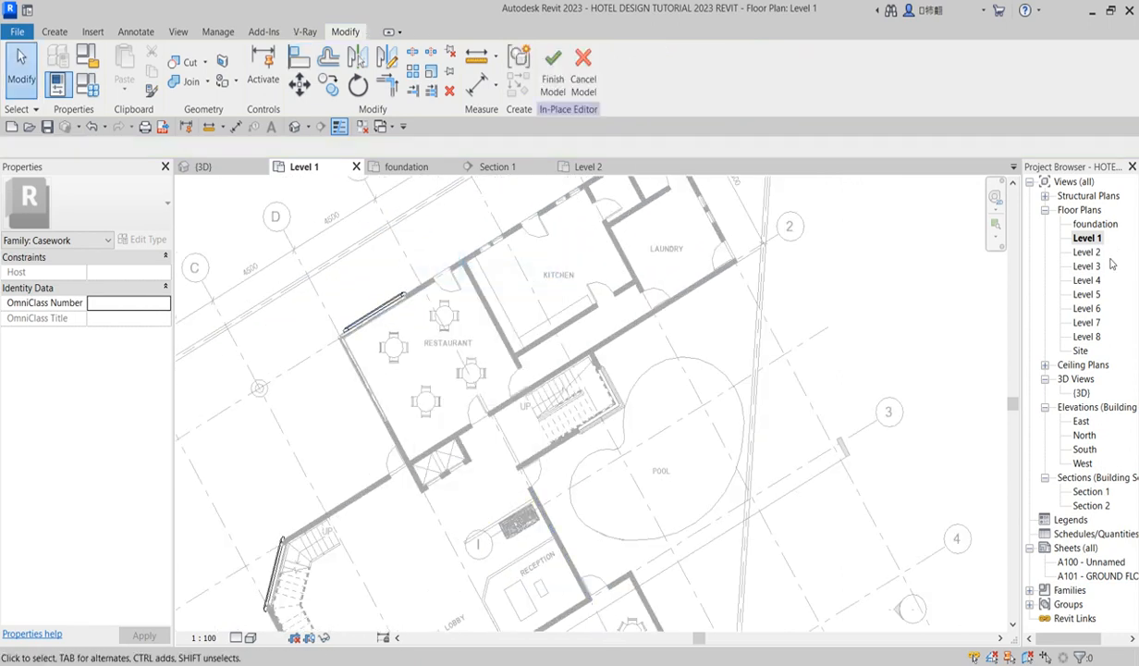
Examine the copied frame's position on the Level 2 and Level 3 plans and in the 3D view.
{"action": "left_click", "coordinate": [1087, 251]}
{"action": "double_click", "coordinate": [1087, 252]}
{"action": "scroll", "coordinate": [536, 333], "scroll_direction": "down", "scroll_amount": 3}
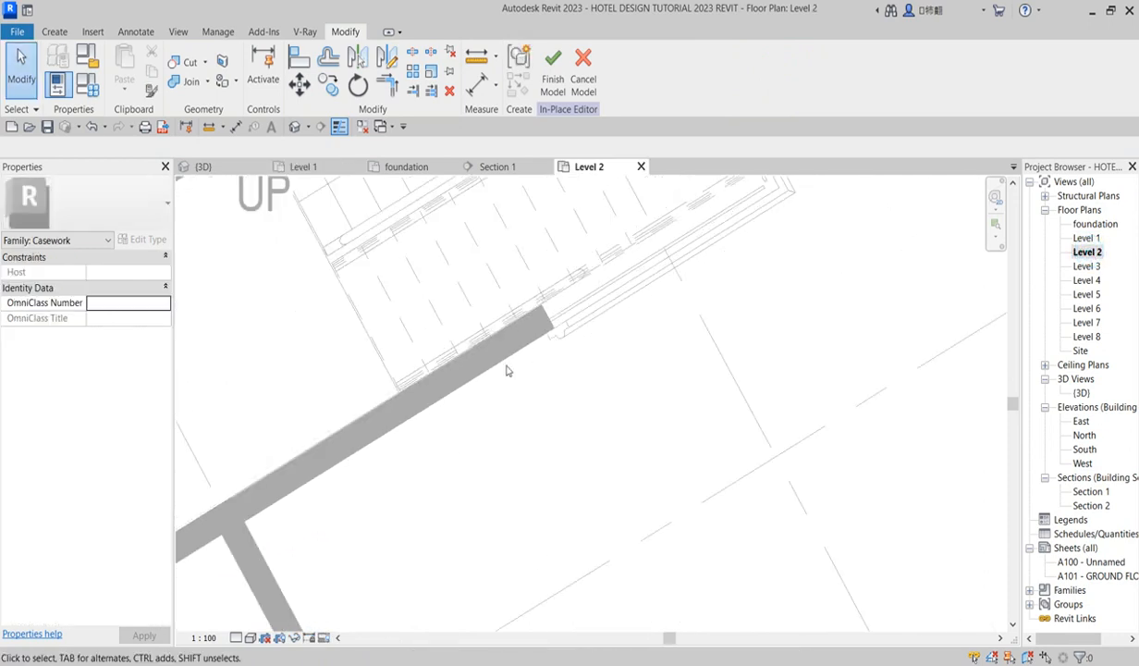
{"action": "scroll", "coordinate": [404, 337], "scroll_direction": "down", "scroll_amount": 5}
{"action": "scroll", "coordinate": [313, 329], "scroll_direction": "up", "scroll_amount": 2}
{"action": "scroll", "coordinate": [351, 329], "scroll_direction": "up", "scroll_amount": 2}
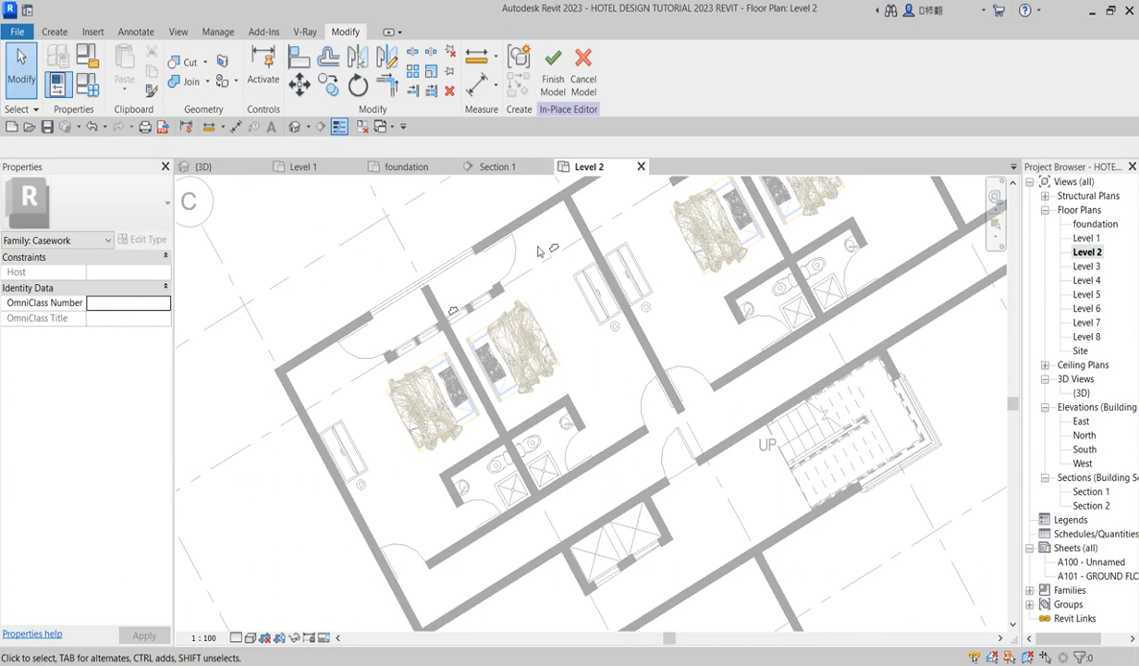
{"action": "scroll", "coordinate": [540, 351], "scroll_direction": "down", "scroll_amount": 4}
{"action": "scroll", "coordinate": [504, 457], "scroll_direction": "up", "scroll_amount": 2}
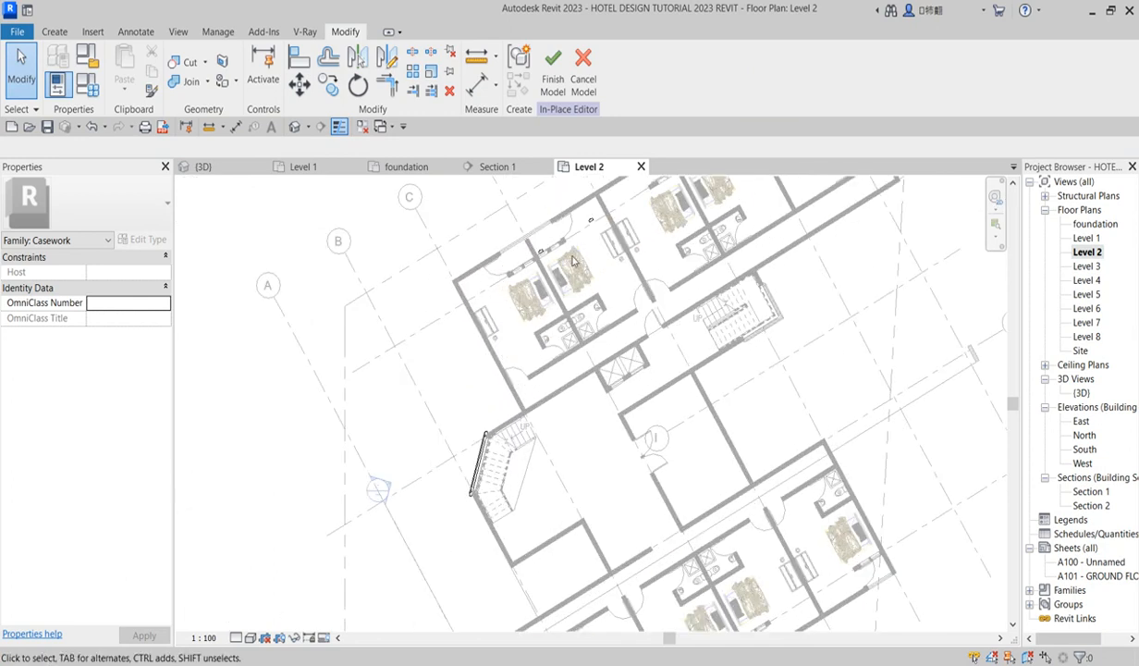
{"action": "double_click", "coordinate": [1088, 266]}
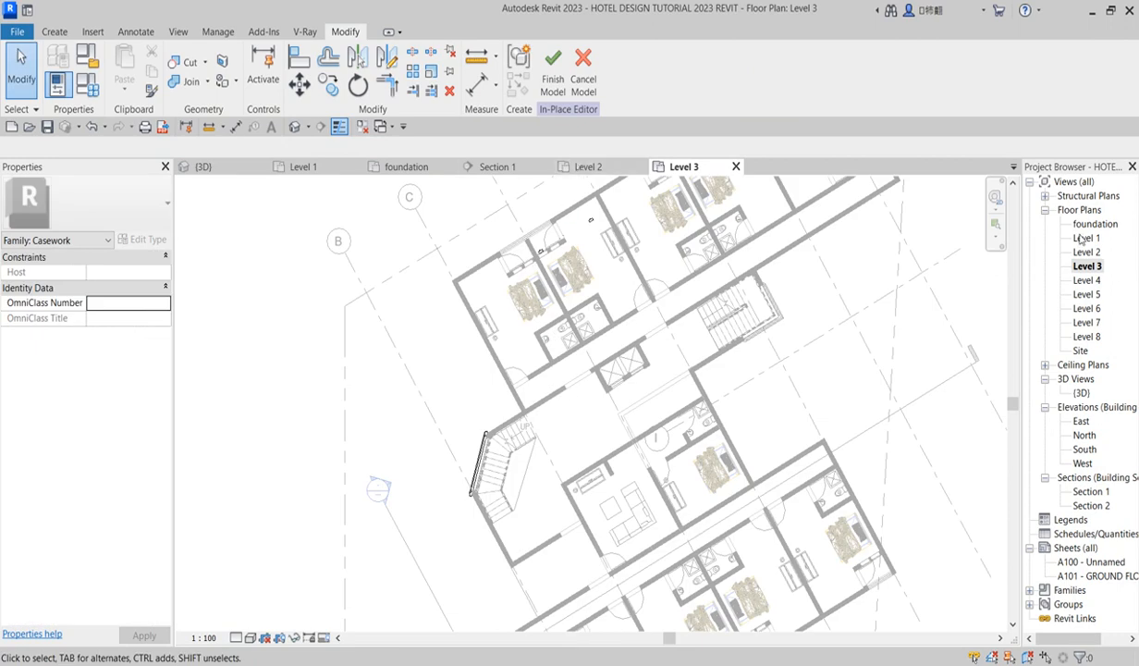
{"action": "double_click", "coordinate": [1082, 393]}
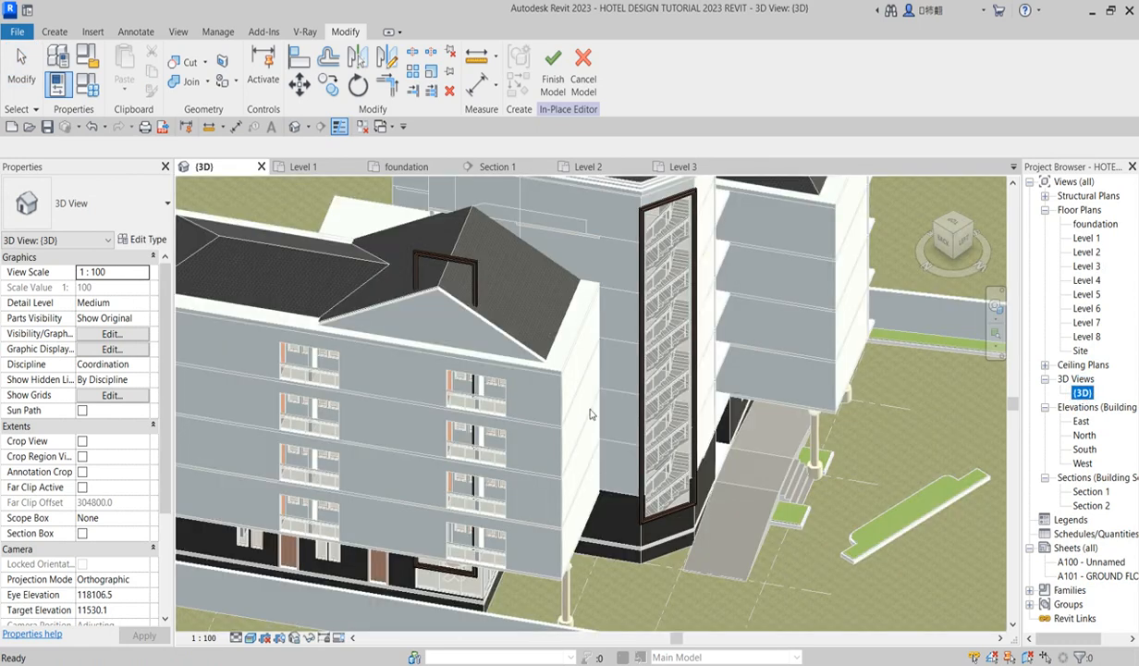
{"action": "scroll", "coordinate": [605, 415], "scroll_direction": "down", "scroll_amount": 2}
Move the copied frame sweep on the Level 2 plan to the outer wall at the balcony opening near grid D.
{"action": "left_click", "coordinate": [504, 310]}
{"action": "scroll", "coordinate": [509, 319], "scroll_direction": "up", "scroll_amount": 4}
{"action": "scroll", "coordinate": [555, 418], "scroll_direction": "up", "scroll_amount": 2}
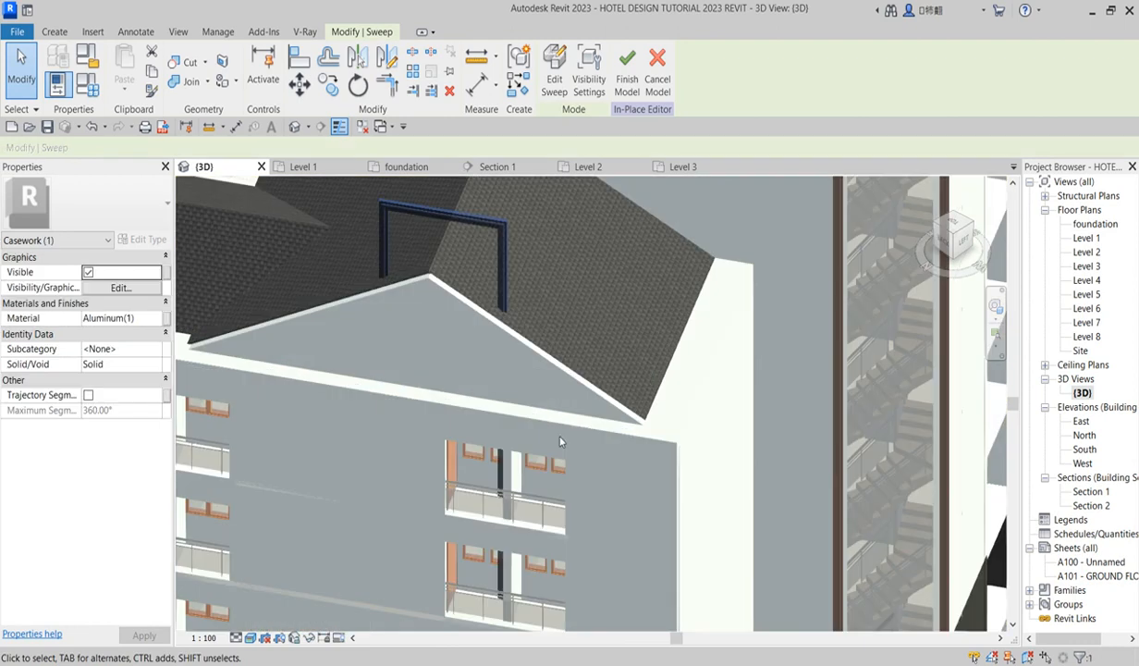
{"action": "scroll", "coordinate": [504, 240], "scroll_direction": "down", "scroll_amount": 2}
{"action": "scroll", "coordinate": [533, 368], "scroll_direction": "down", "scroll_amount": 1}
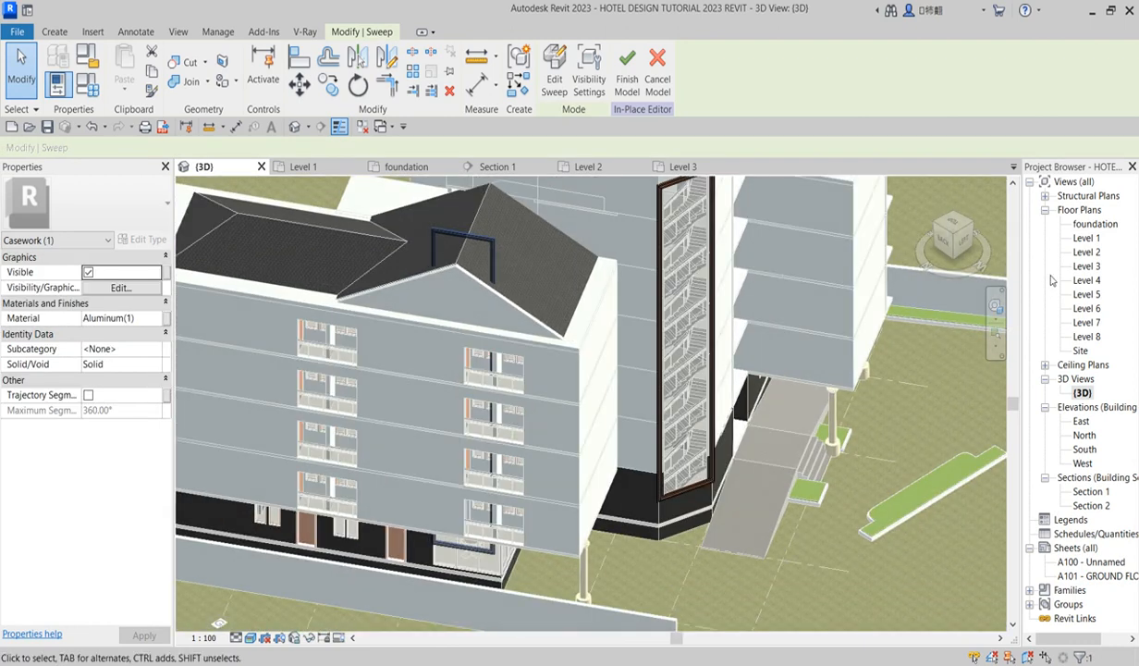
{"action": "double_click", "coordinate": [1088, 252]}
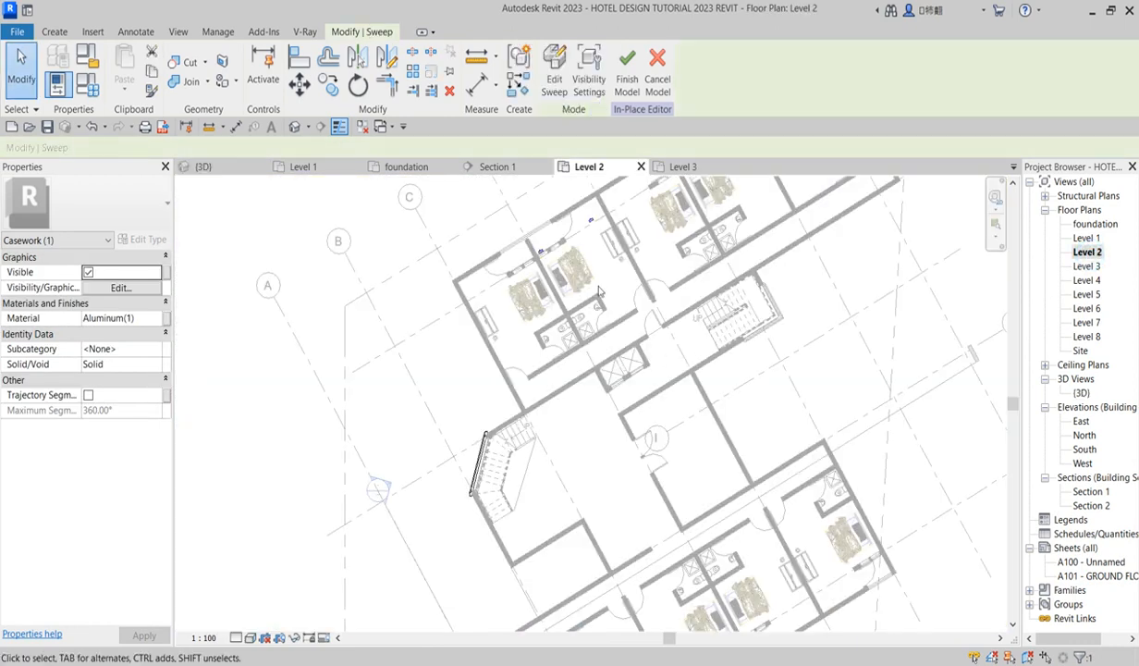
{"action": "scroll", "coordinate": [571, 232], "scroll_direction": "up", "scroll_amount": 4}
{"action": "left_click", "coordinate": [298, 83]}
{"action": "scroll", "coordinate": [470, 321], "scroll_direction": "up", "scroll_amount": 2}
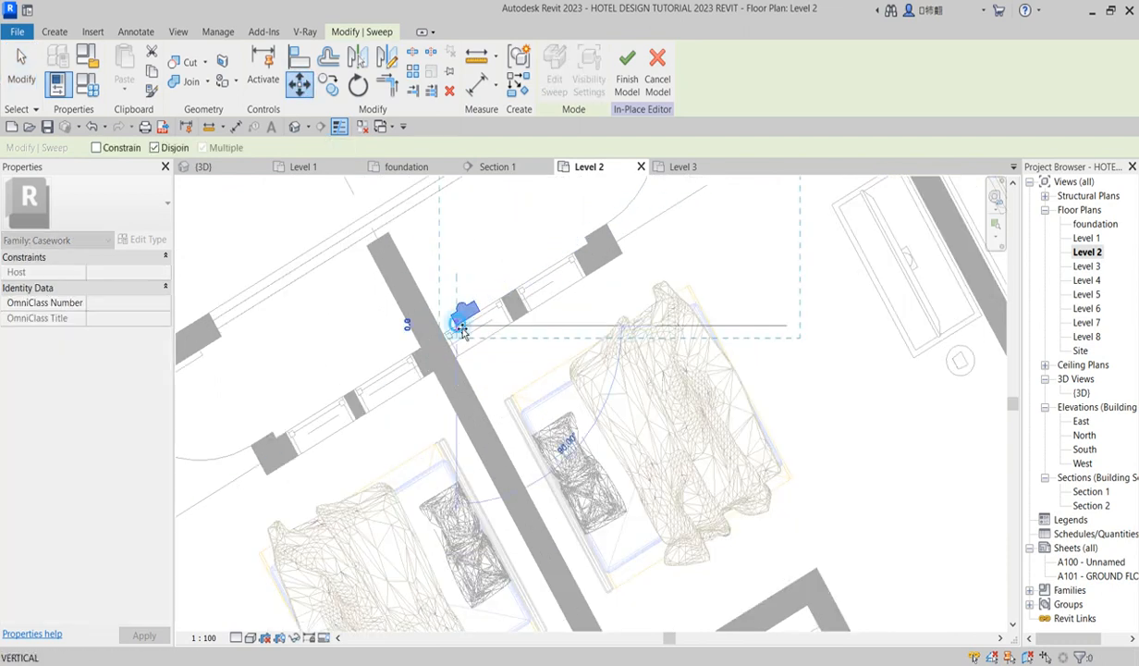
{"action": "left_click", "coordinate": [457, 327]}
{"action": "scroll", "coordinate": [458, 327], "scroll_direction": "down", "scroll_amount": 2}
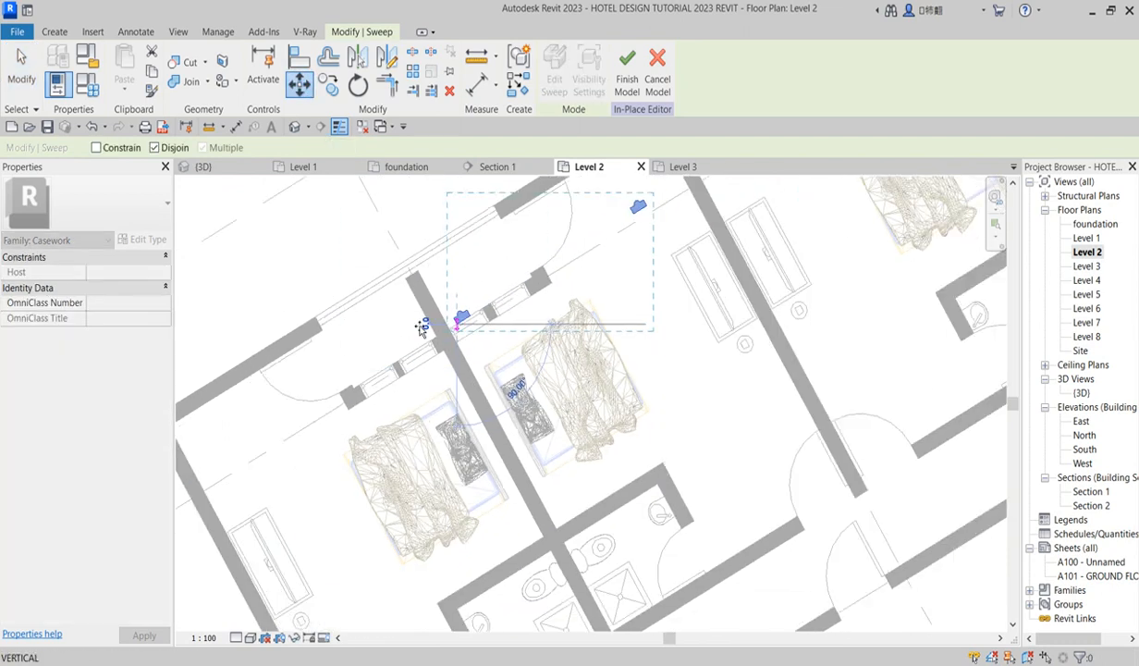
{"action": "left_click", "coordinate": [312, 312]}
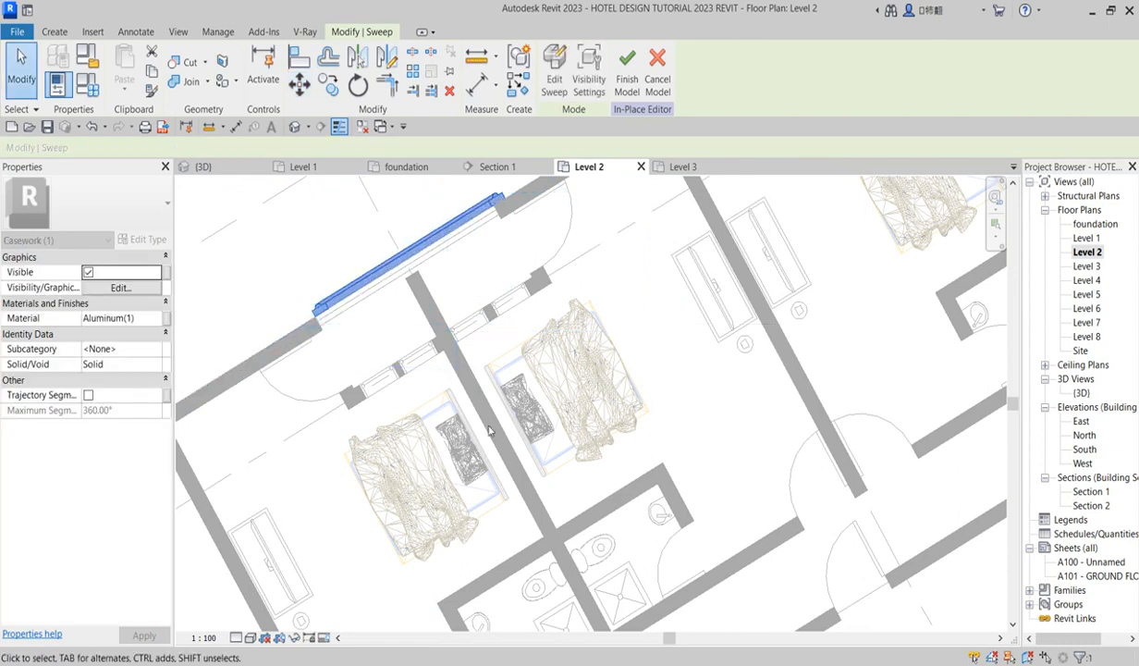
Nudge the frame sweep in small increments to adjust its position across the Level 2 balcony opening.
{"action": "scroll", "coordinate": [482, 432], "scroll_direction": "down", "scroll_amount": 3}
{"action": "scroll", "coordinate": [432, 387], "scroll_direction": "up", "scroll_amount": 4}
{"action": "scroll", "coordinate": [497, 409], "scroll_direction": "down", "scroll_amount": 2}
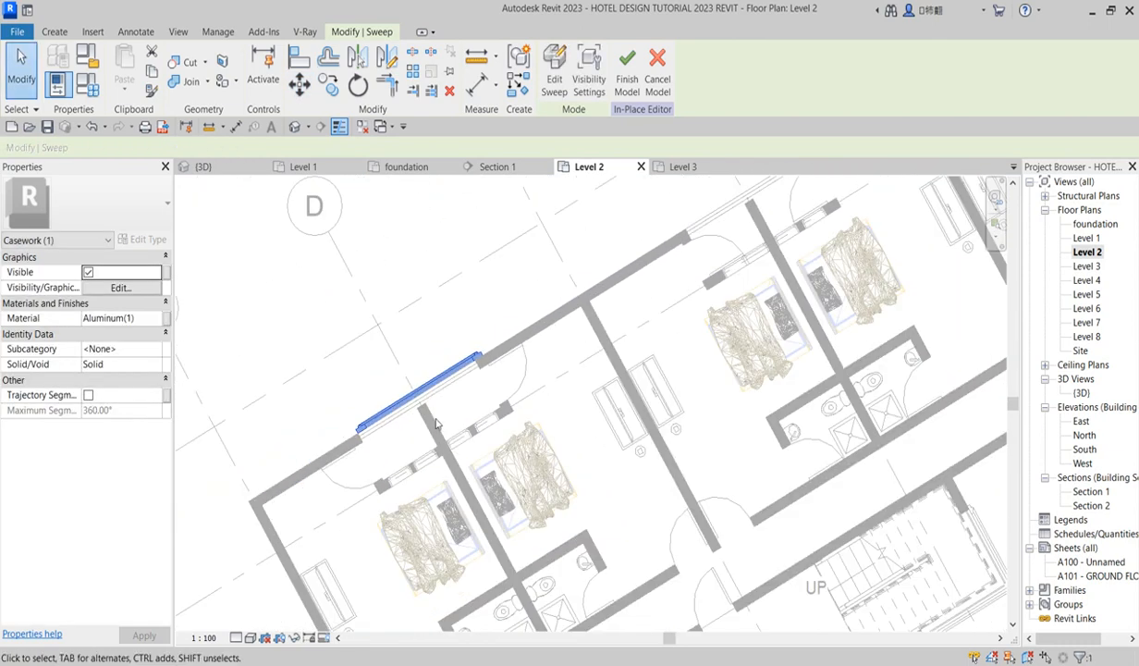
{"action": "scroll", "coordinate": [359, 414], "scroll_direction": "up", "scroll_amount": 2}
{"action": "scroll", "coordinate": [406, 437], "scroll_direction": "up", "scroll_amount": 2}
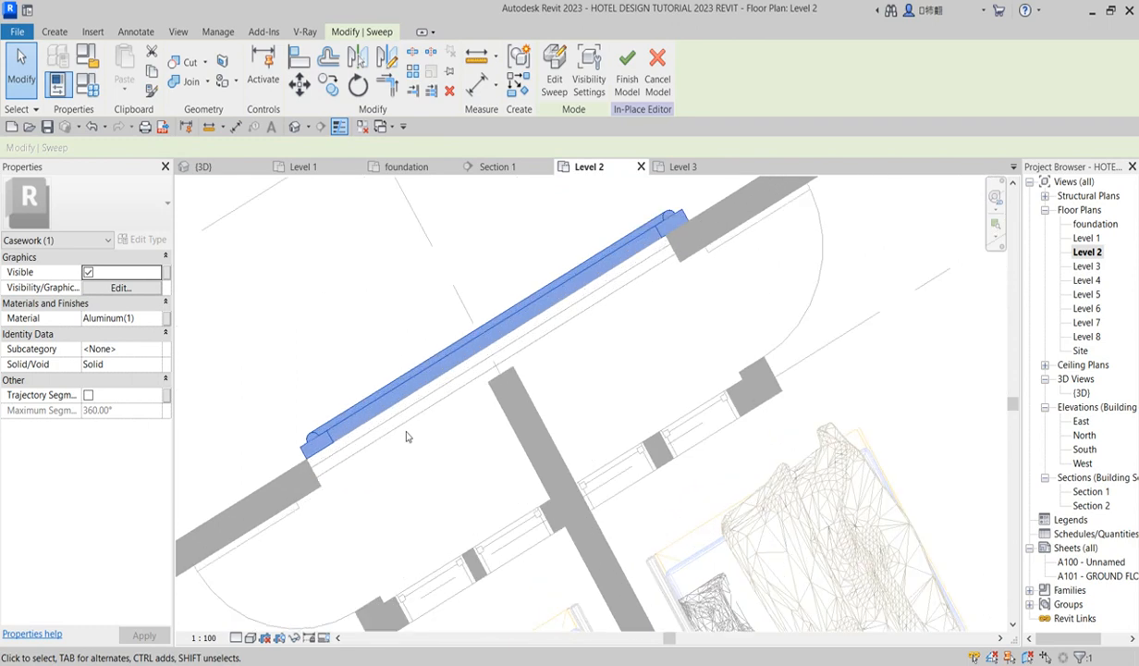
{"action": "key", "text": "Left"}
{"action": "key", "text": "Left"}
{"action": "key", "text": "Down"}
{"action": "key", "text": "Down"}
{"action": "key", "text": "Left"}
{"action": "key", "text": "Left"}
{"action": "key", "text": "Left"}
{"action": "key", "text": "Down"}
{"action": "key", "text": "Left"}
{"action": "key", "text": "Down"}
{"action": "key", "text": "Right"}
{"action": "key", "text": "Up"}
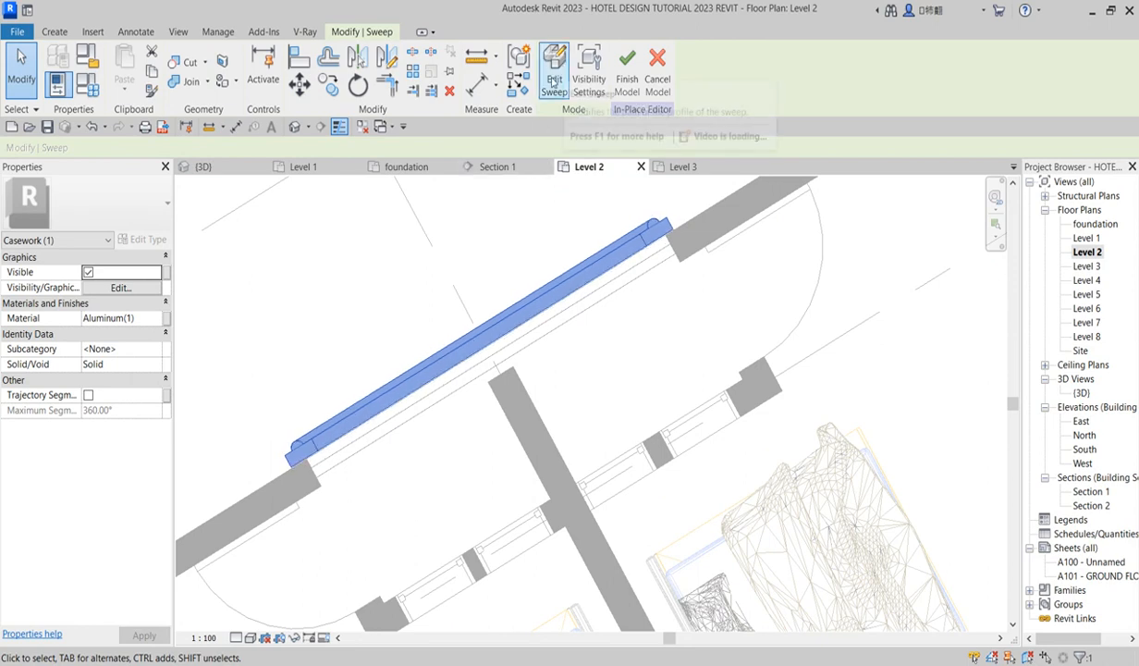
Open the balcony frame sweep's path for editing in the 3D view.
{"action": "left_click", "coordinate": [554, 81]}
{"action": "scroll", "coordinate": [603, 344], "scroll_direction": "down", "scroll_amount": 3}
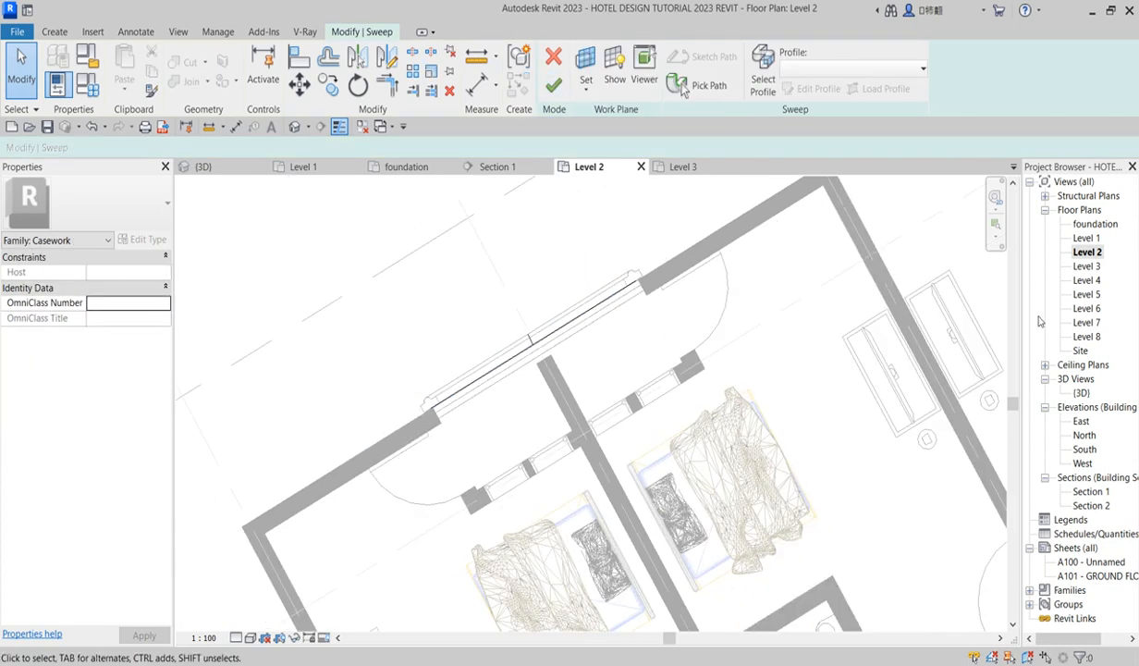
{"action": "scroll", "coordinate": [592, 351], "scroll_direction": "down", "scroll_amount": 4}
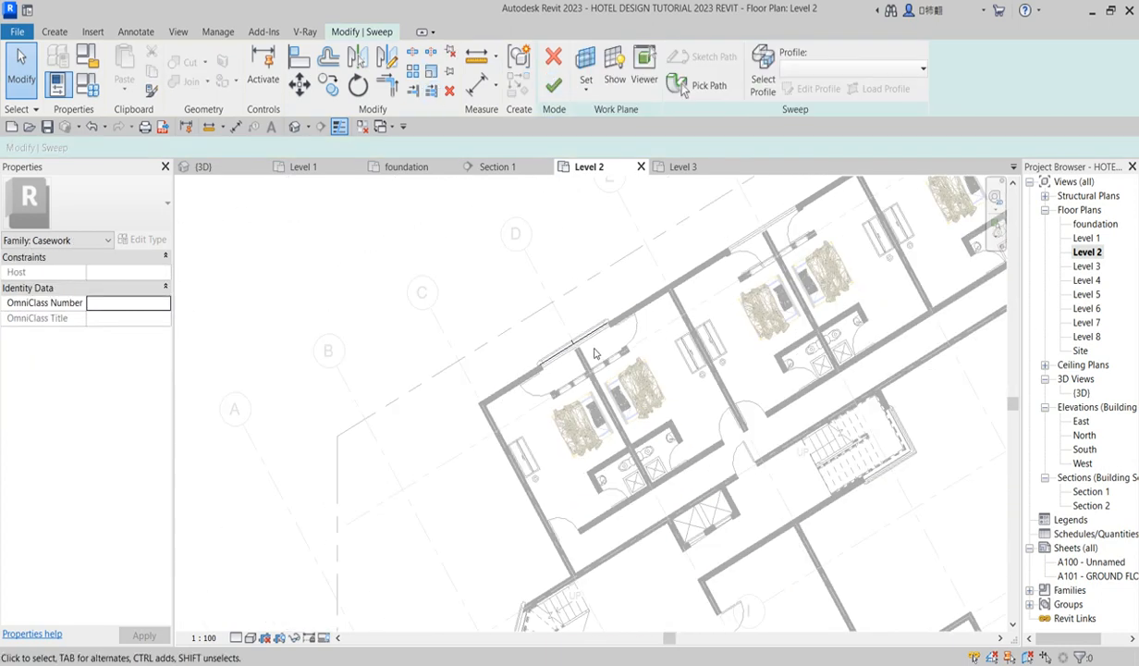
{"action": "double_click", "coordinate": [1080, 392]}
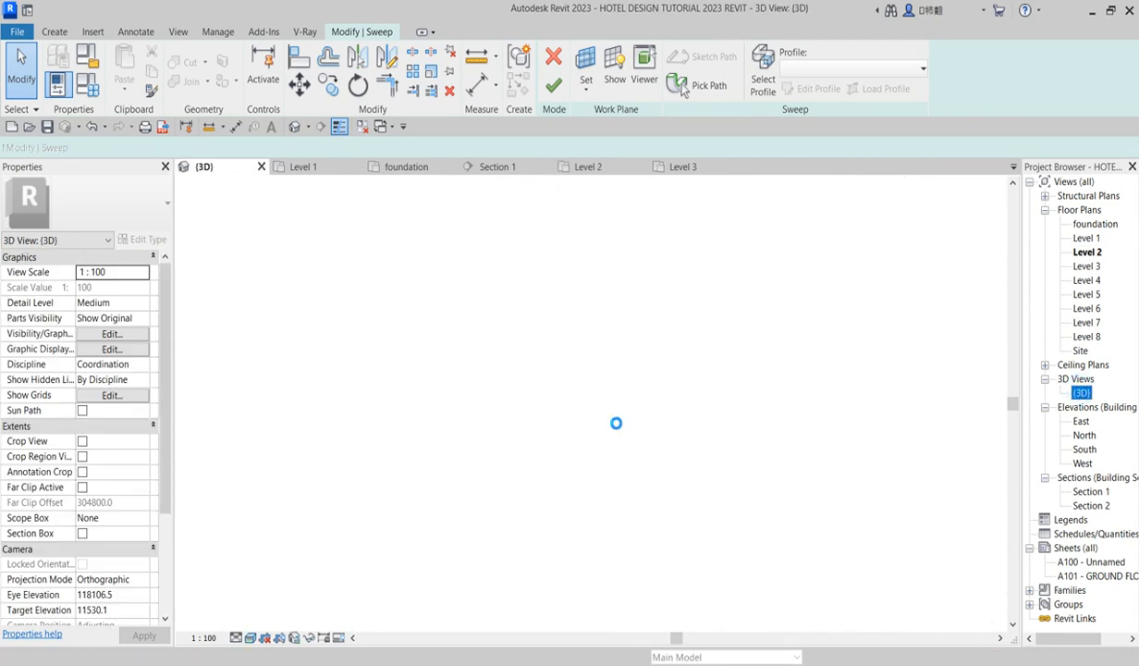
{"action": "scroll", "coordinate": [505, 445], "scroll_direction": "up", "scroll_amount": 3}
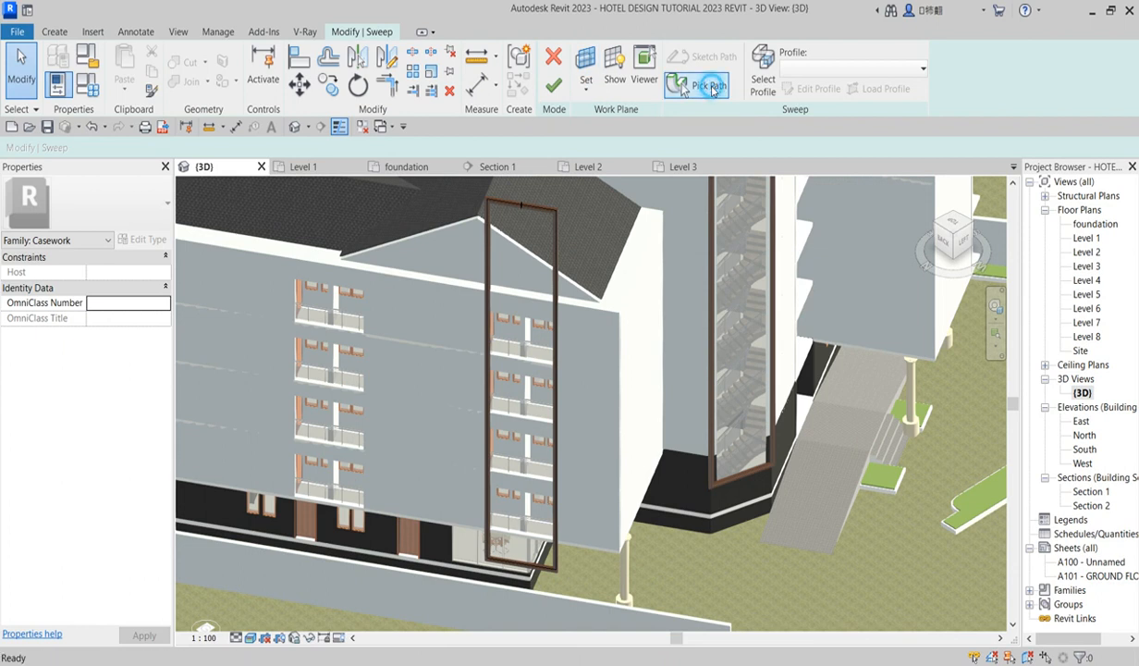
{"action": "left_click", "coordinate": [708, 86]}
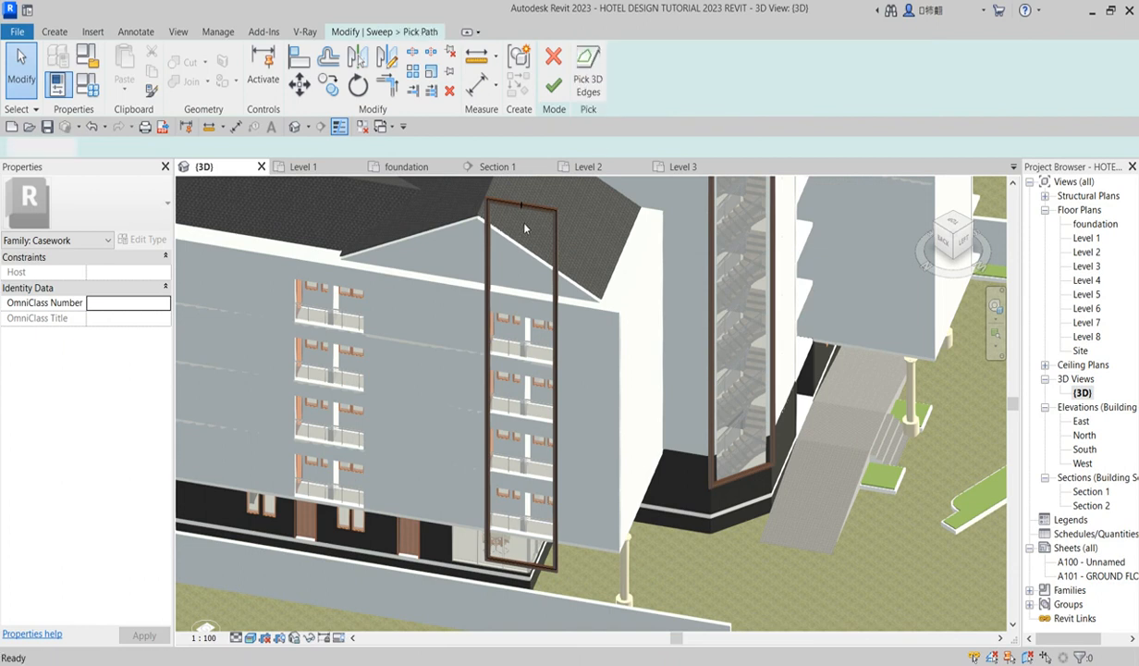
{"action": "left_click", "coordinate": [302, 71]}
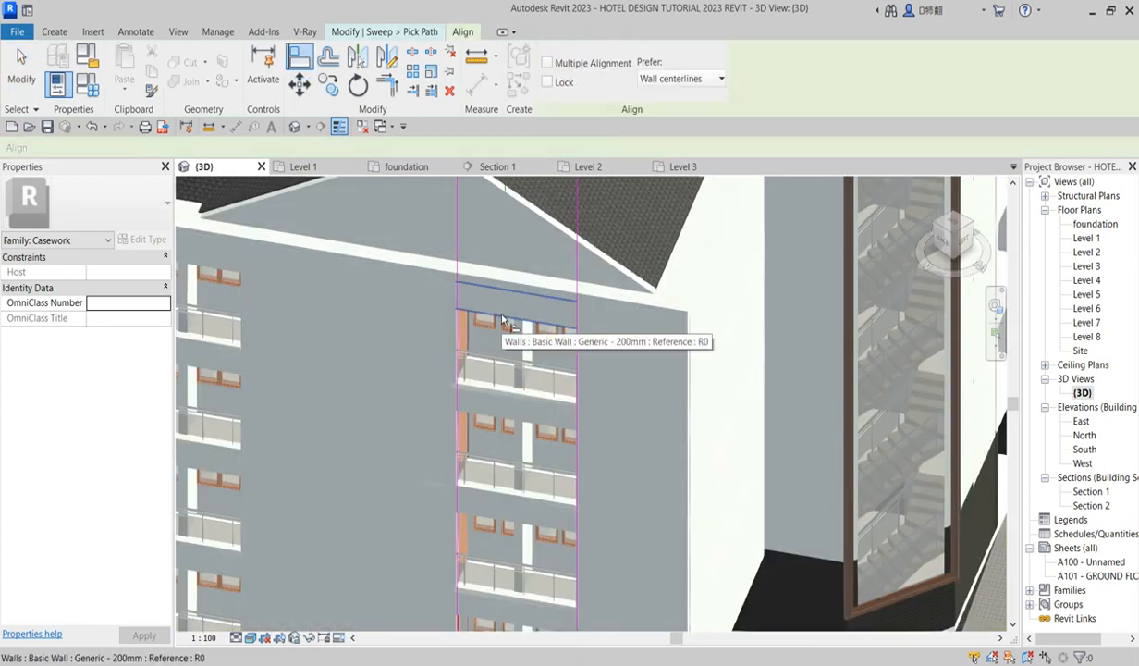
{"action": "left_click", "coordinate": [513, 220]}
{"action": "scroll", "coordinate": [513, 219], "scroll_direction": "down", "scroll_amount": 4}
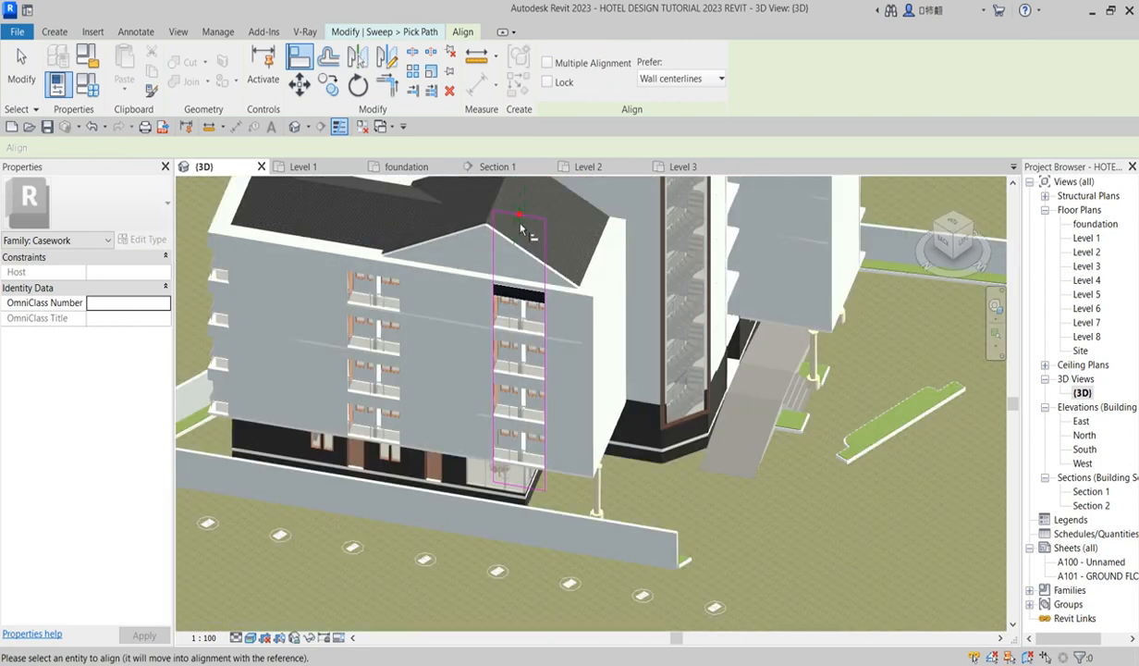
{"action": "key", "text": "Escape"}
{"action": "key", "text": "Escape"}
{"action": "scroll", "coordinate": [527, 214], "scroll_direction": "up", "scroll_amount": 2}
{"action": "scroll", "coordinate": [530, 211], "scroll_direction": "up", "scroll_amount": 2}
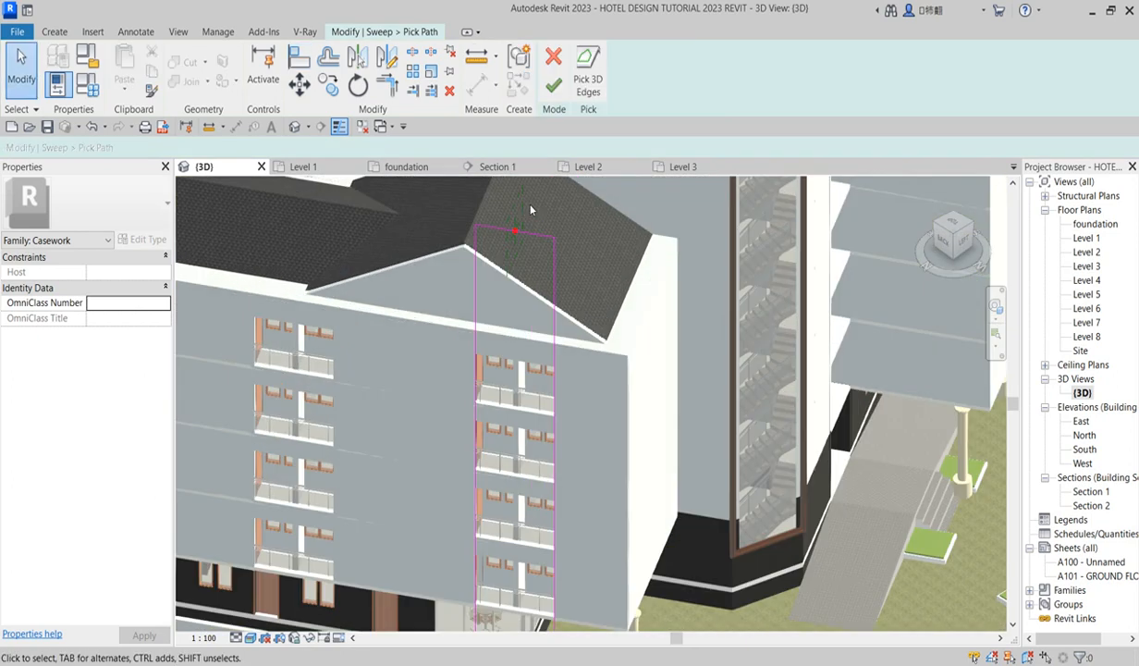
Move the path's upper line down to the head of the topmost balcony opening in the back view.
{"action": "left_click", "coordinate": [542, 236]}
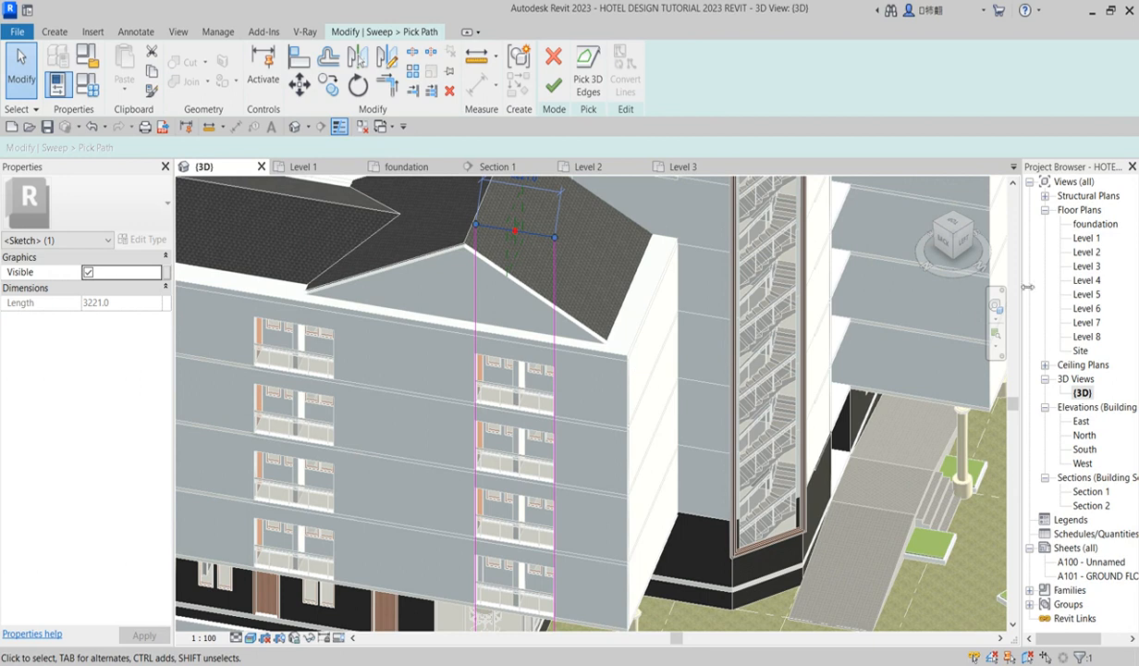
{"action": "left_click", "coordinate": [949, 251]}
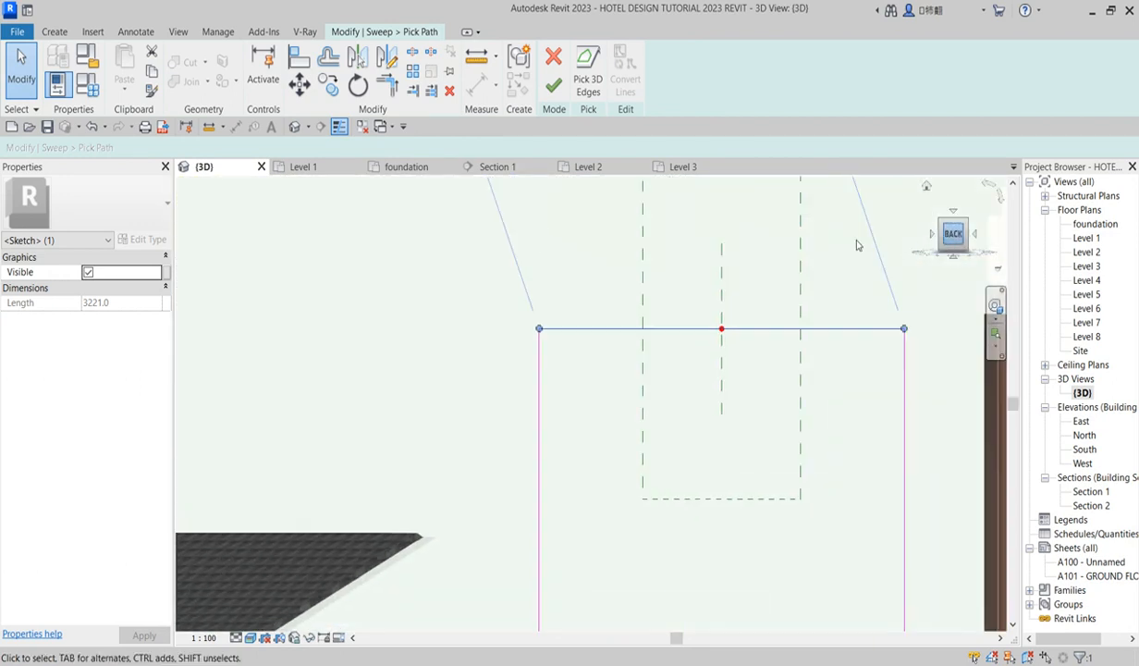
{"action": "scroll", "coordinate": [464, 257], "scroll_direction": "down", "scroll_amount": 6}
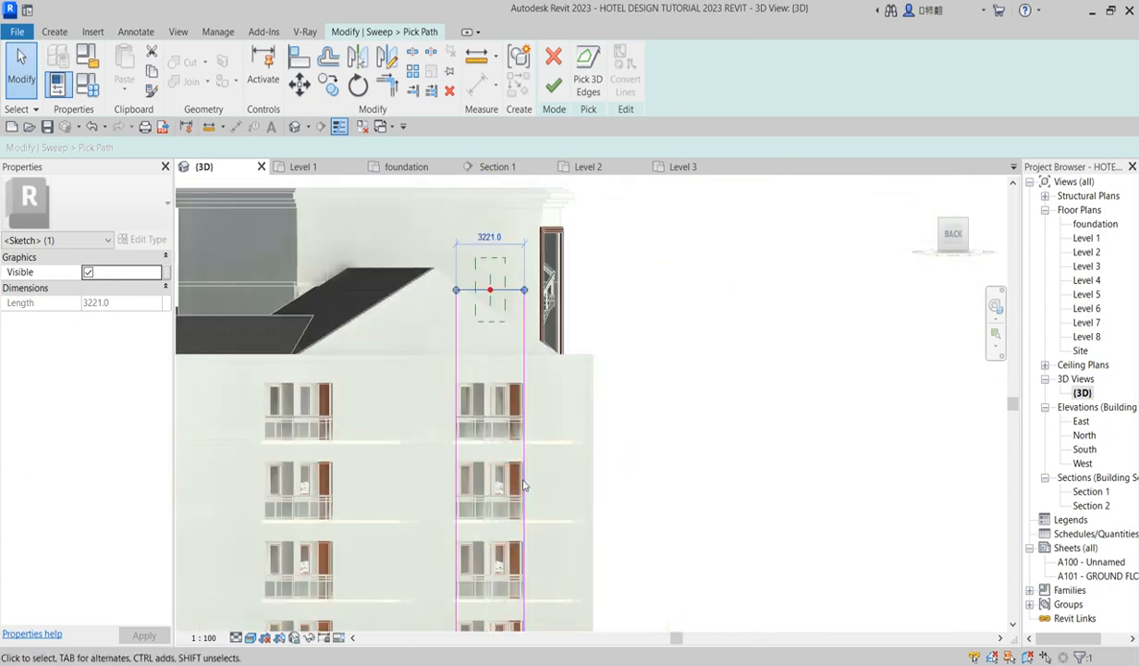
{"action": "key", "text": "Down"}
{"action": "key", "text": "Down"}
{"action": "key", "text": "Down"}
{"action": "key", "text": "Down"}
{"action": "key", "text": "Down"}
{"action": "key", "text": "Down"}
{"action": "key", "text": "Down"}
{"action": "key", "text": "Down"}
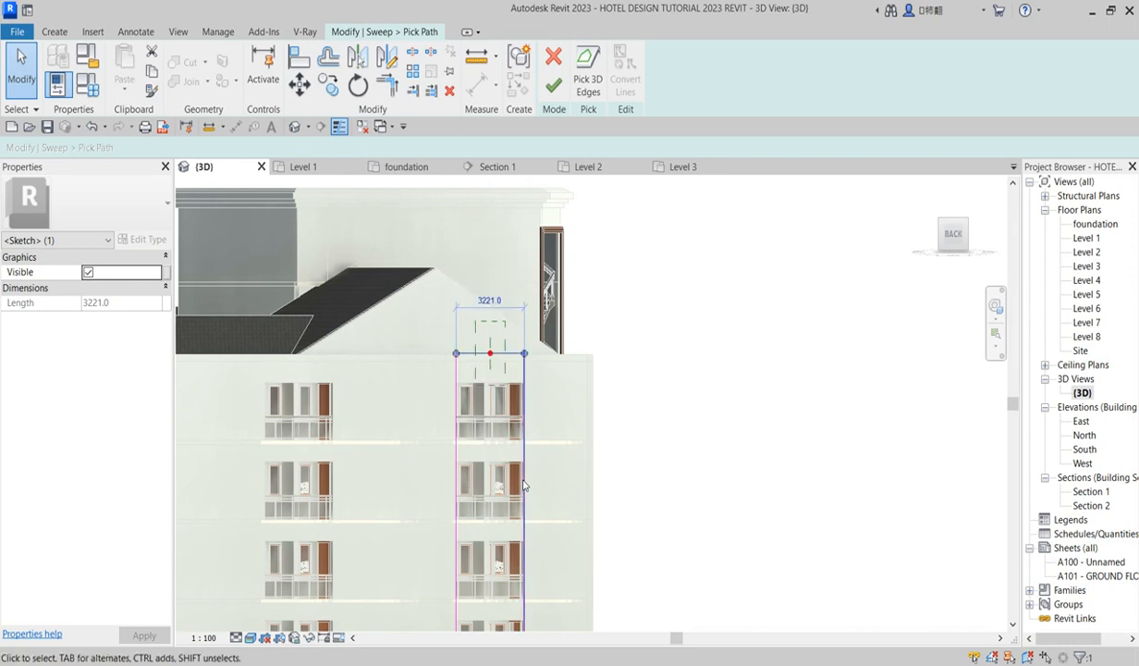
{"action": "key", "text": "Down"}
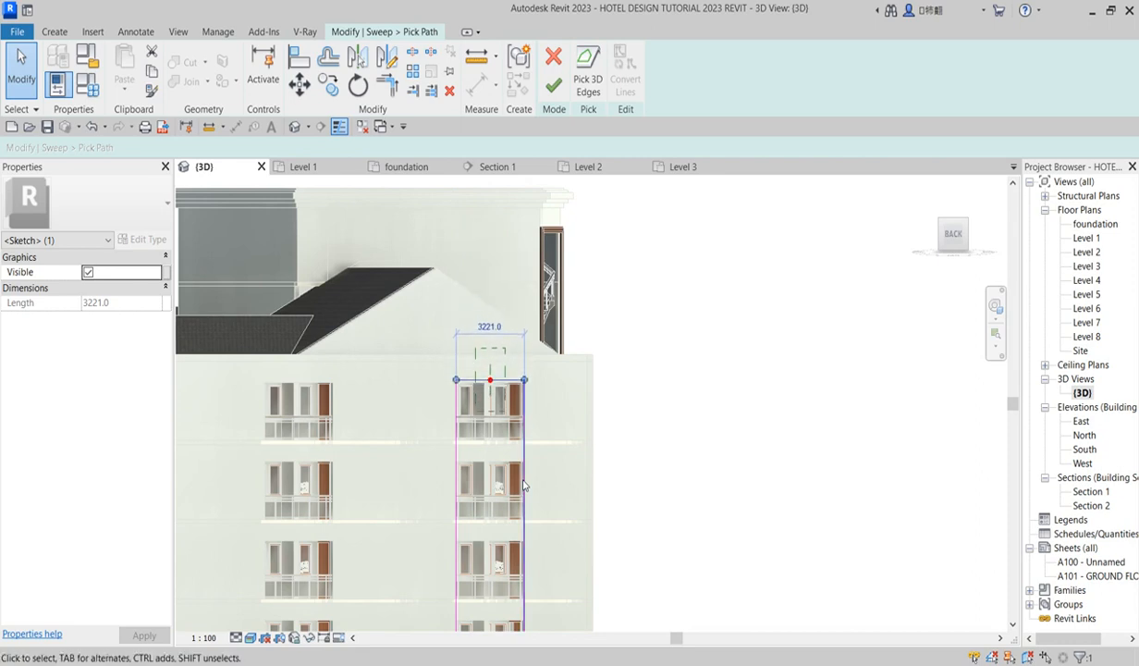
{"action": "scroll", "coordinate": [519, 296], "scroll_direction": "up", "scroll_amount": 5}
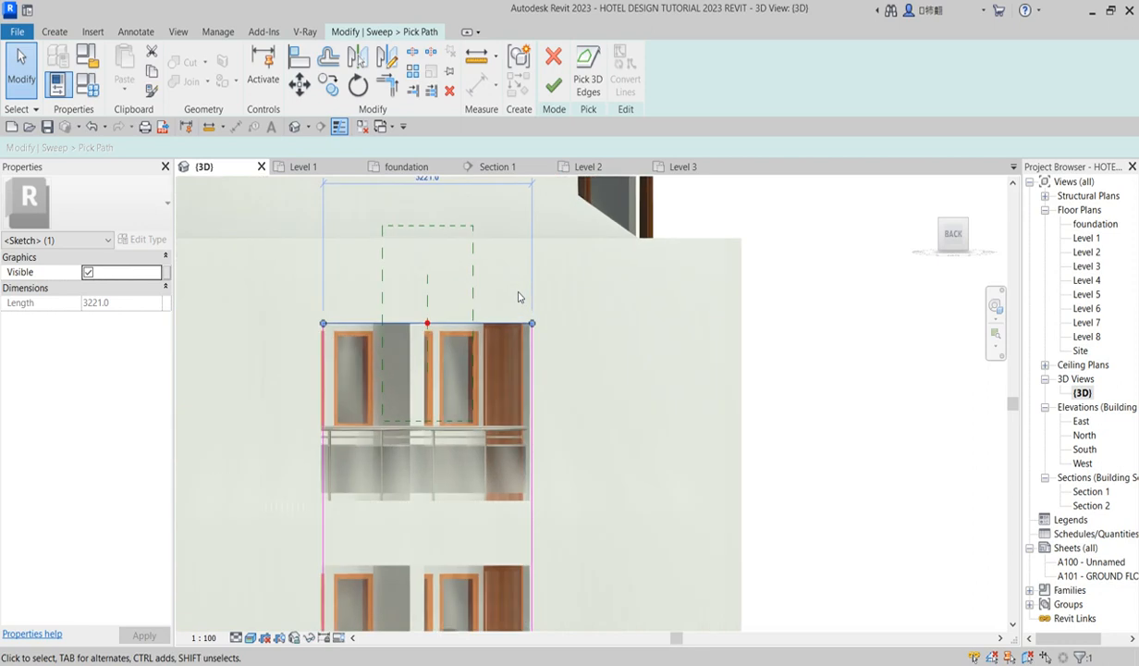
{"action": "key", "text": "Up"}
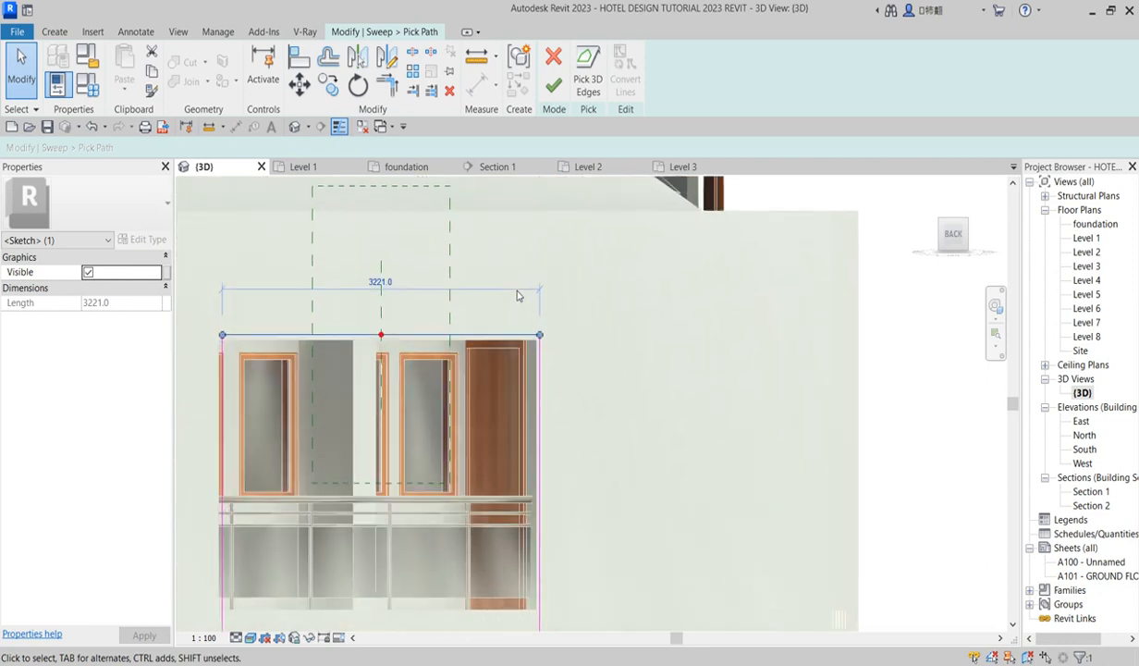
Move the path's lower line up to the wall's lower edge beneath the lowest balcony and try to finish the path.
{"action": "scroll", "coordinate": [518, 296], "scroll_direction": "down", "scroll_amount": 4}
{"action": "scroll", "coordinate": [513, 485], "scroll_direction": "up", "scroll_amount": 2}
{"action": "scroll", "coordinate": [513, 485], "scroll_direction": "down", "scroll_amount": 2}
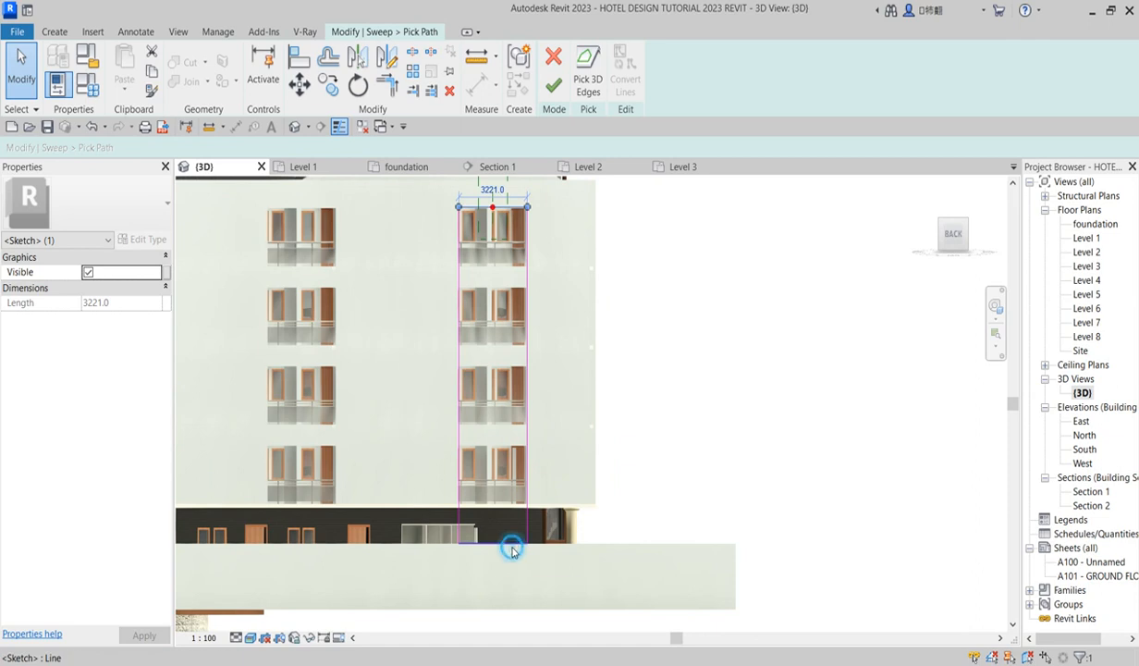
{"action": "left_click", "coordinate": [514, 543]}
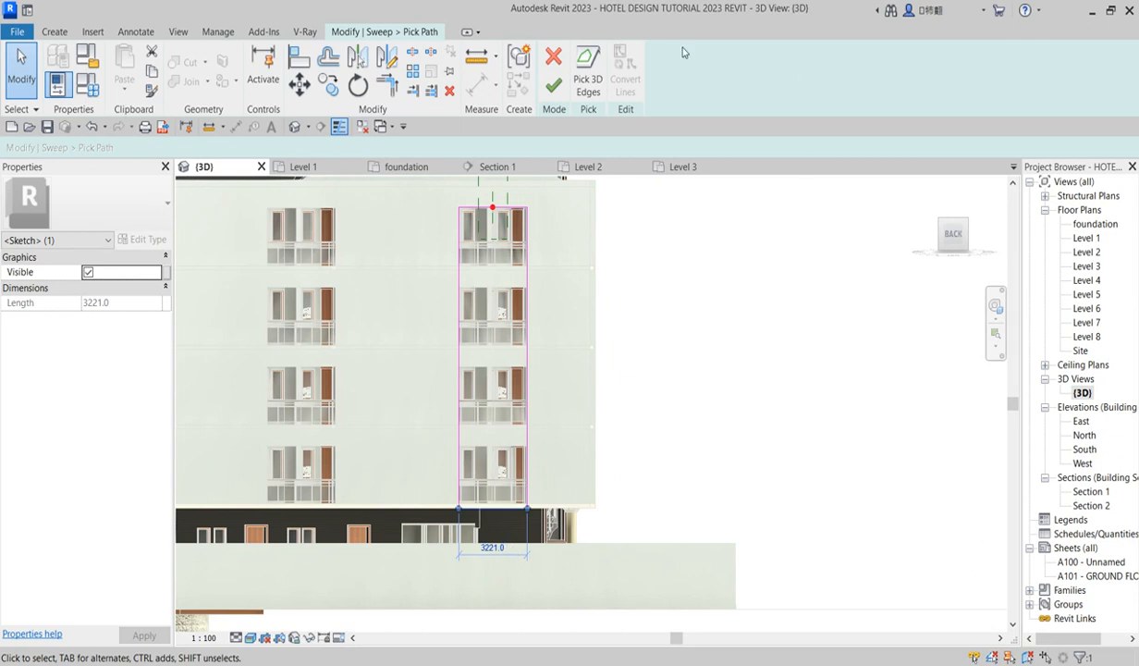
{"action": "left_click", "coordinate": [553, 85]}
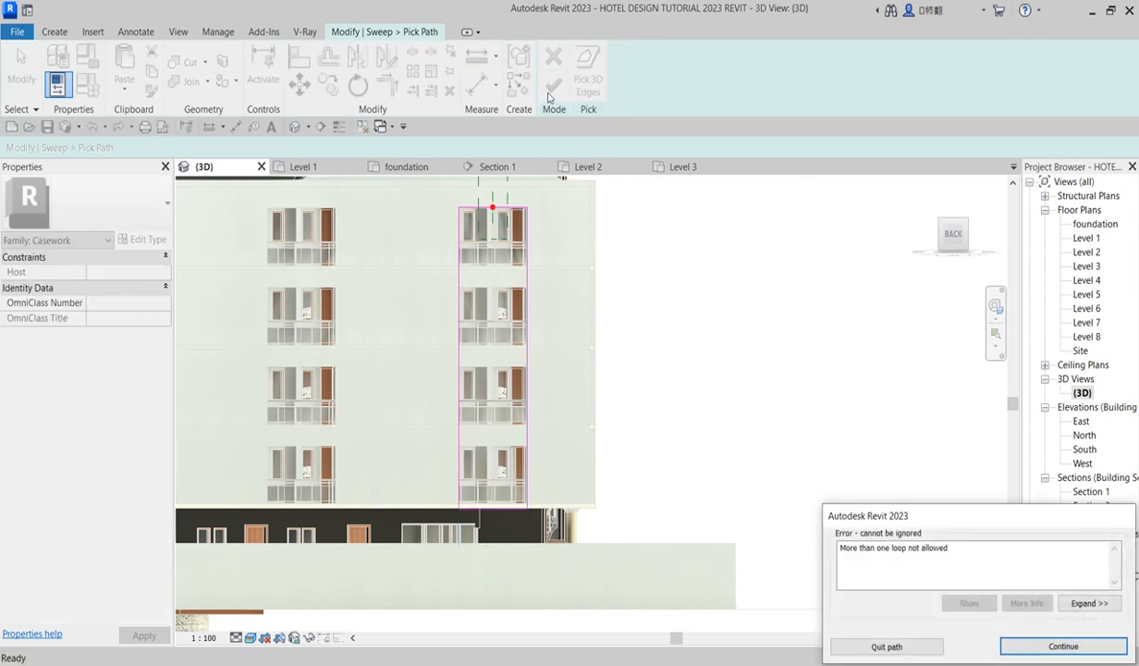
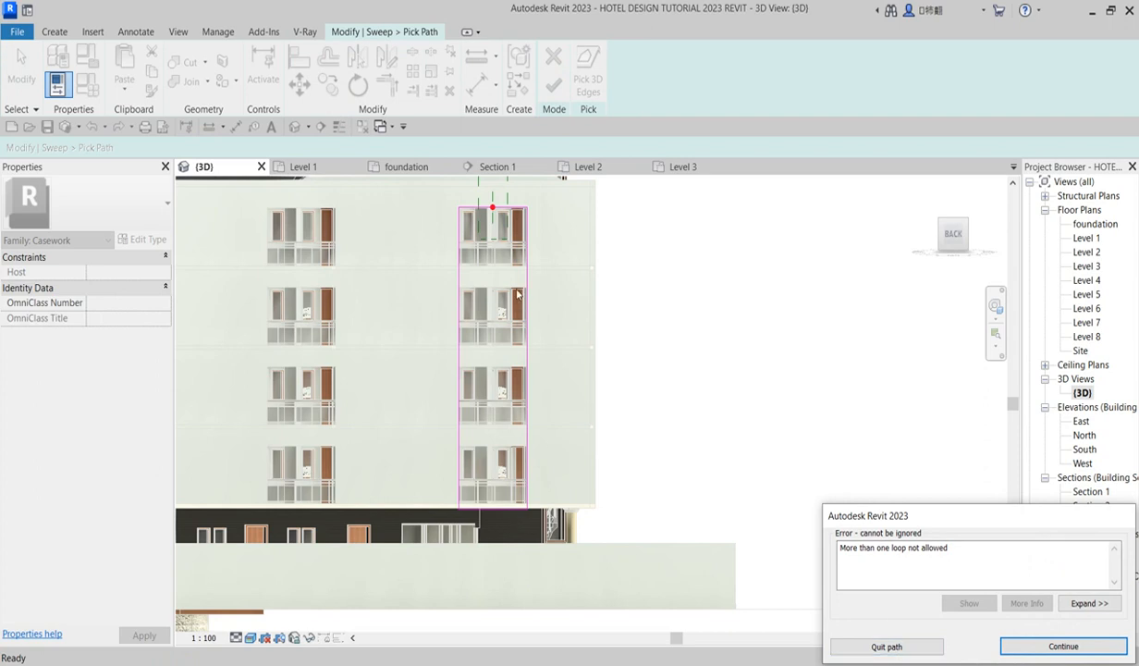
{"action": "left_click", "coordinate": [1063, 645]}
Trim the path's corners into one closed loop around the balcony stack and finish the path and the sweep.
{"action": "scroll", "coordinate": [490, 497], "scroll_direction": "up", "scroll_amount": 2}
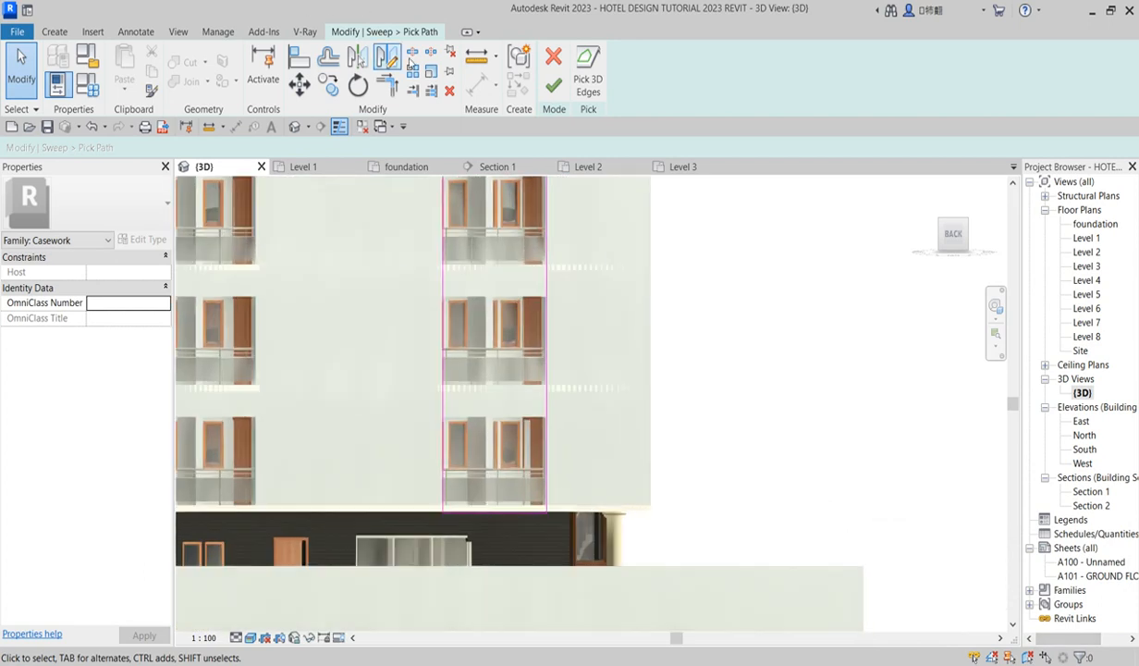
{"action": "left_click", "coordinate": [387, 84]}
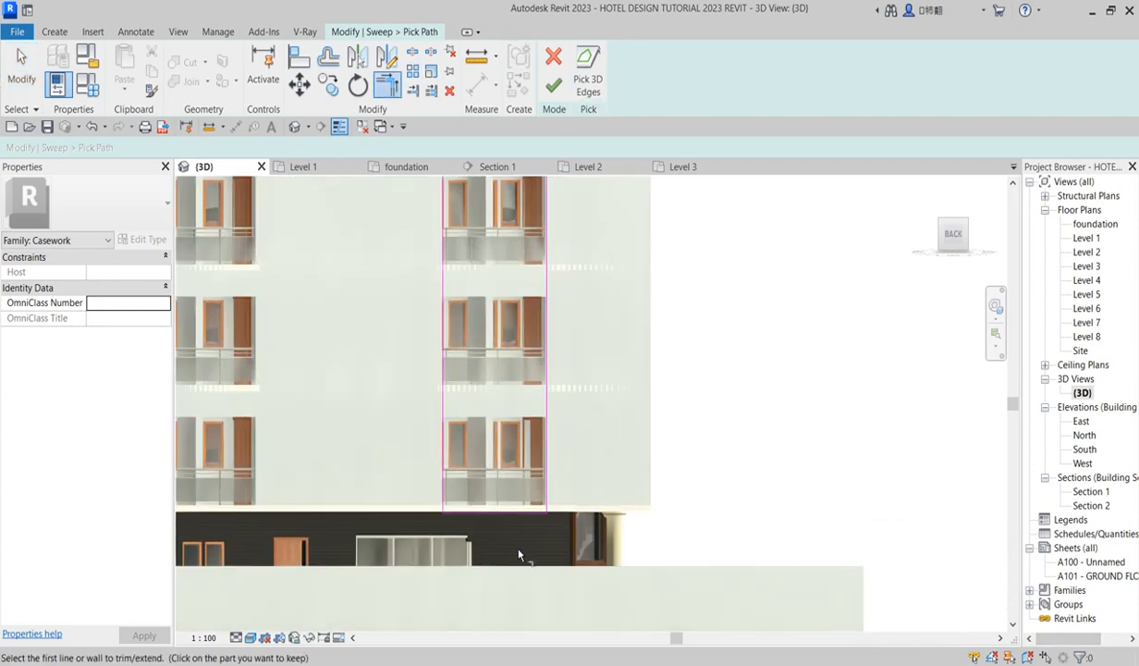
{"action": "left_click", "coordinate": [548, 483]}
{"action": "scroll", "coordinate": [539, 533], "scroll_direction": "down", "scroll_amount": 3}
{"action": "scroll", "coordinate": [555, 394], "scroll_direction": "up", "scroll_amount": 4}
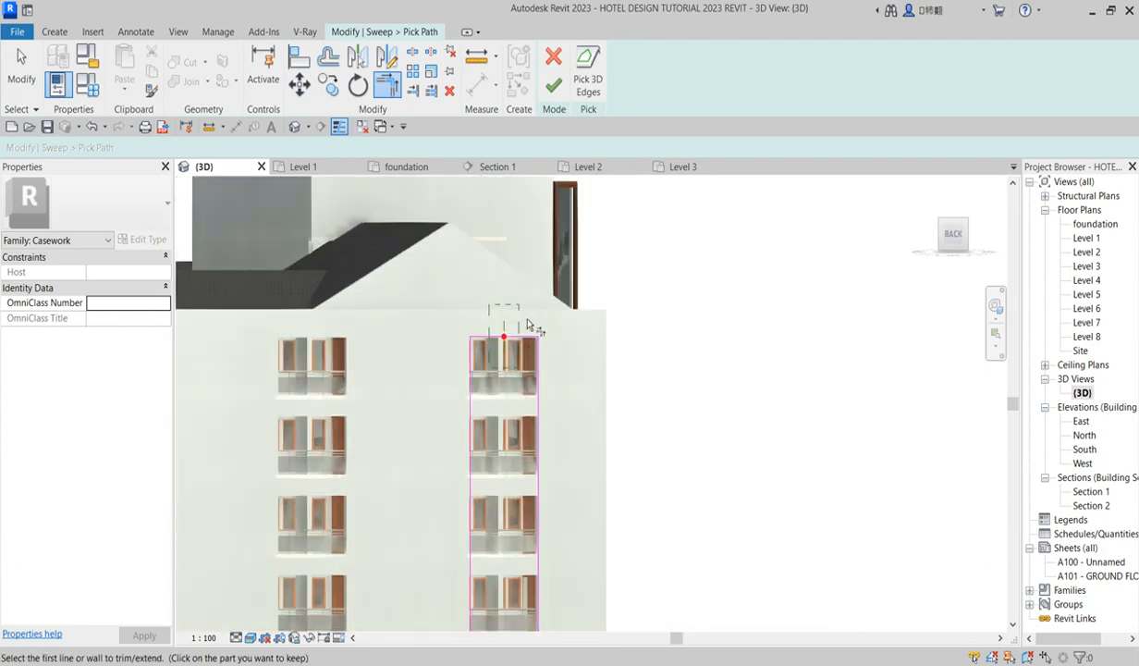
{"action": "scroll", "coordinate": [526, 338], "scroll_direction": "up", "scroll_amount": 2}
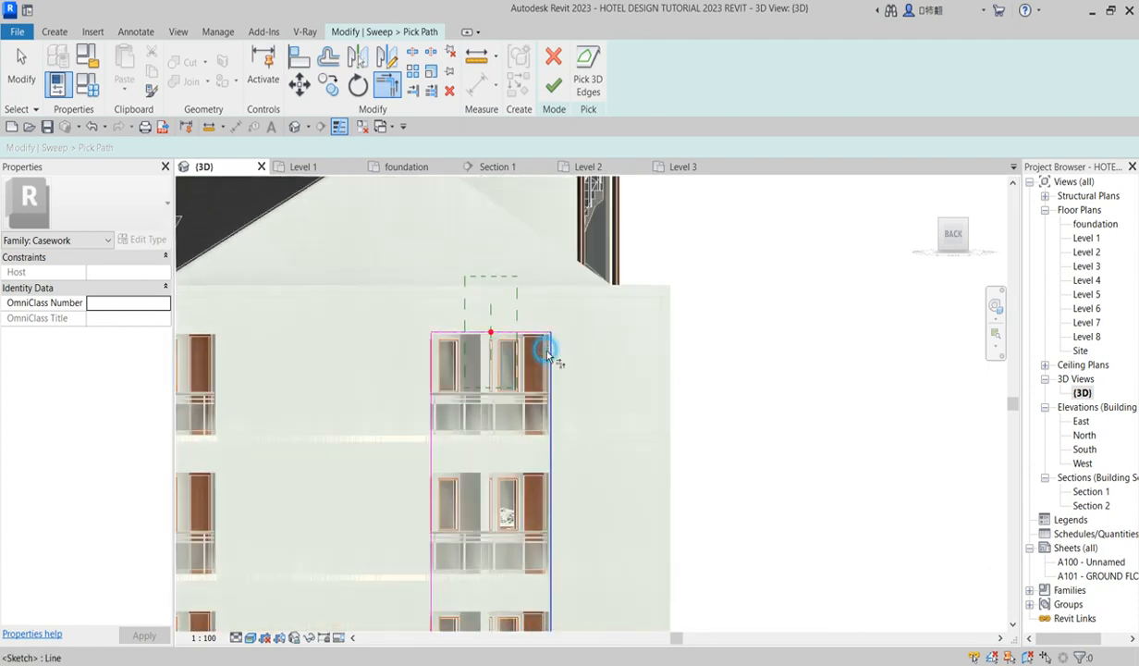
{"action": "left_click", "coordinate": [535, 332]}
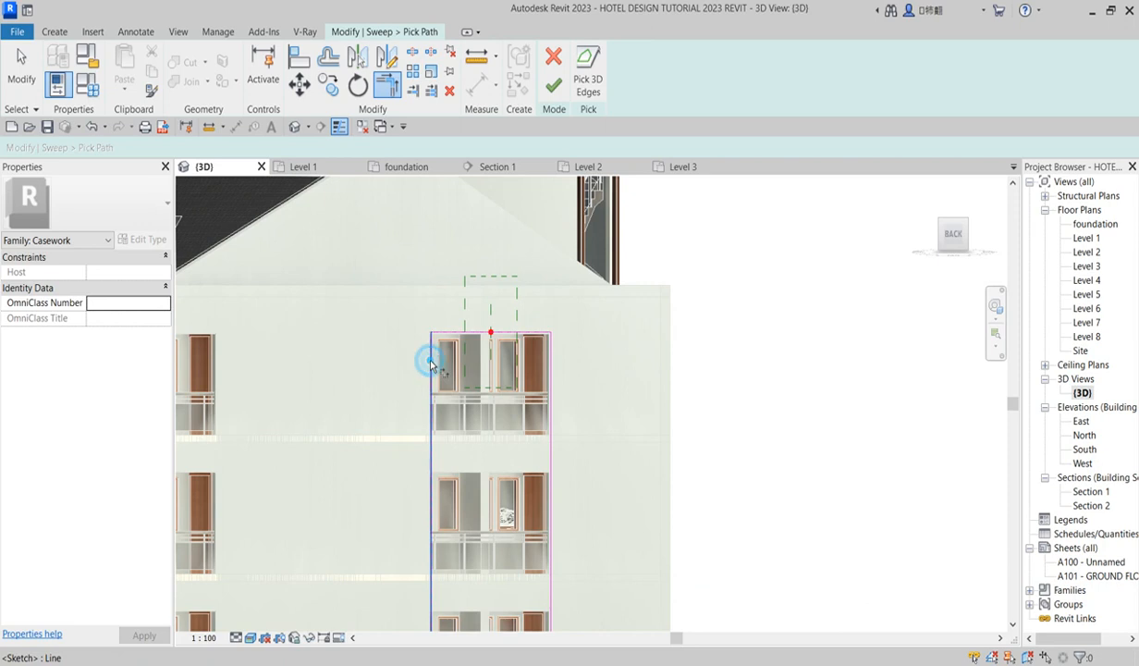
{"action": "left_click", "coordinate": [553, 85]}
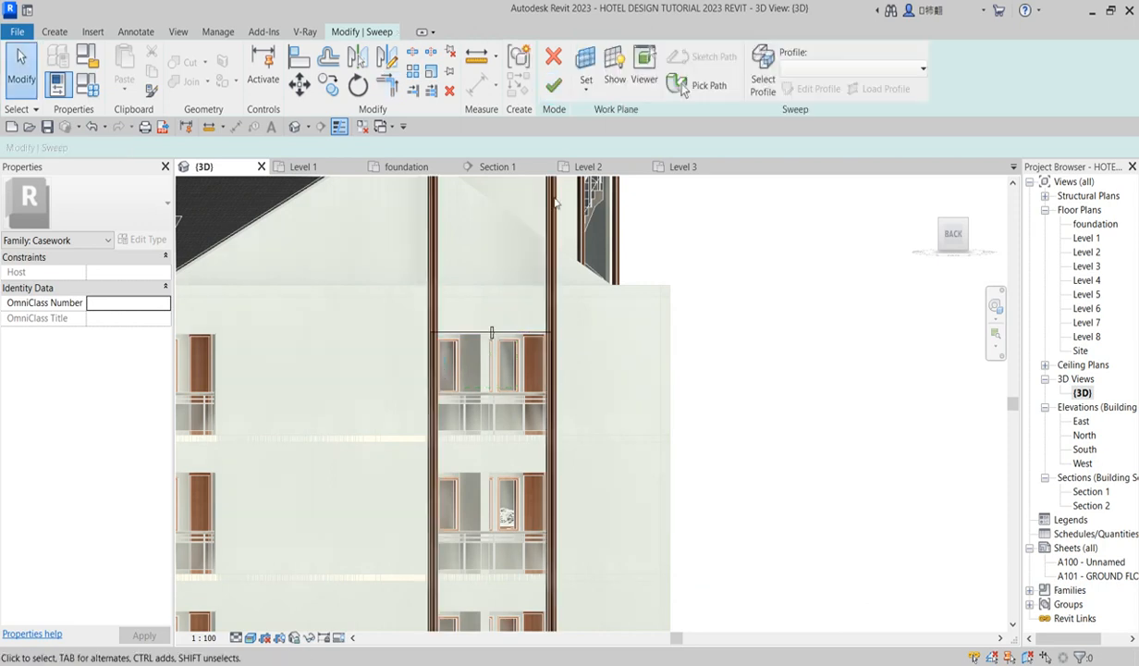
{"action": "left_click", "coordinate": [553, 85]}
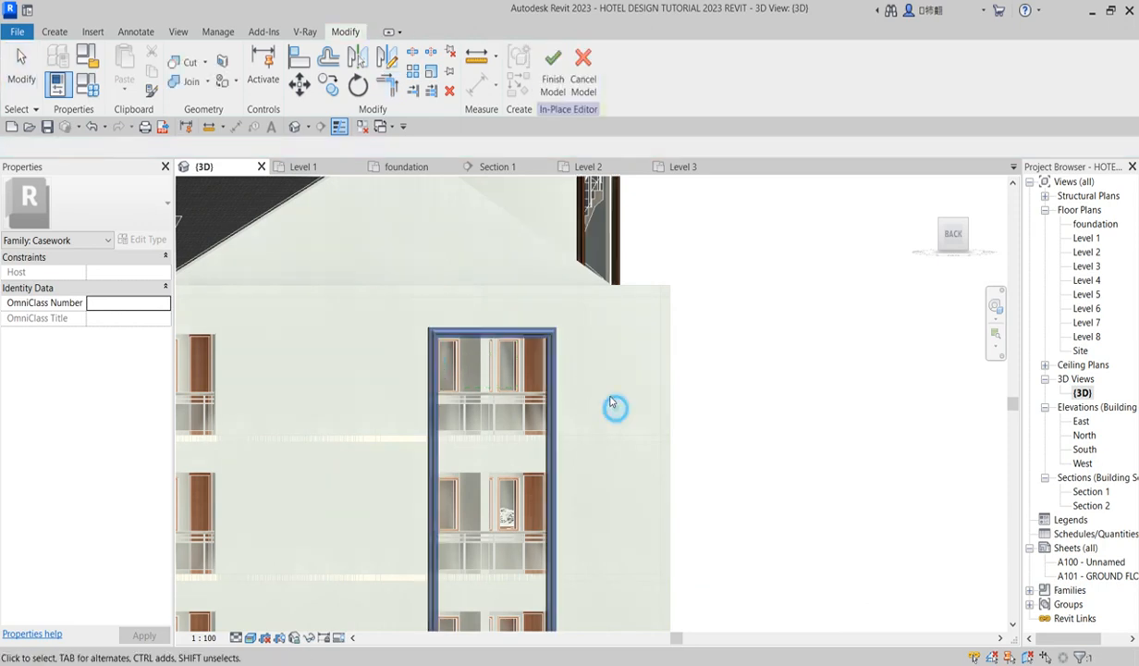
{"action": "left_click", "coordinate": [616, 409]}
Copy the shortened frame sweep on the Level 2 plan from the balcony opening near grid D to the one near grid F.
{"action": "scroll", "coordinate": [613, 398], "scroll_direction": "down", "scroll_amount": 5}
{"action": "scroll", "coordinate": [605, 392], "scroll_direction": "up", "scroll_amount": 2}
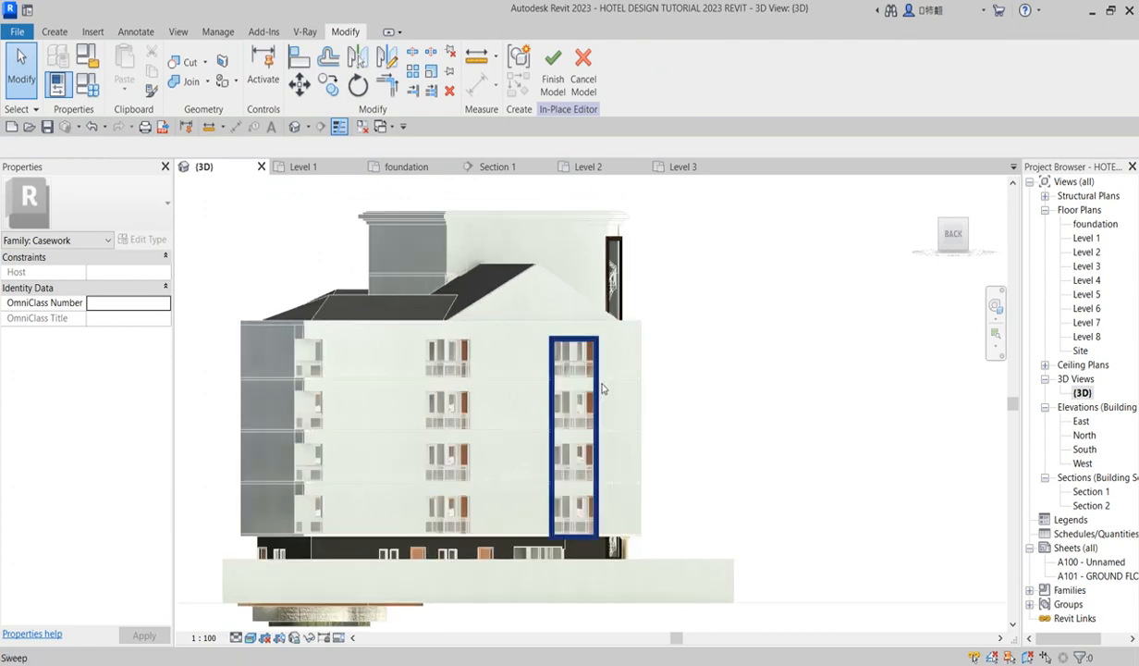
{"action": "left_click", "coordinate": [599, 388]}
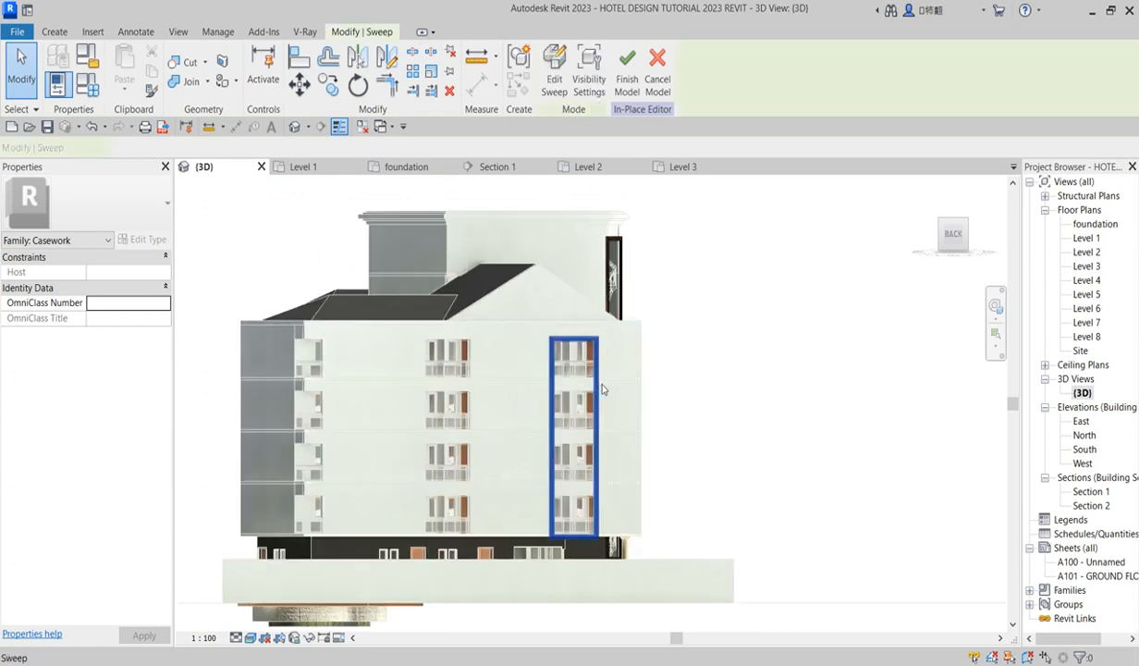
{"action": "double_click", "coordinate": [1084, 252]}
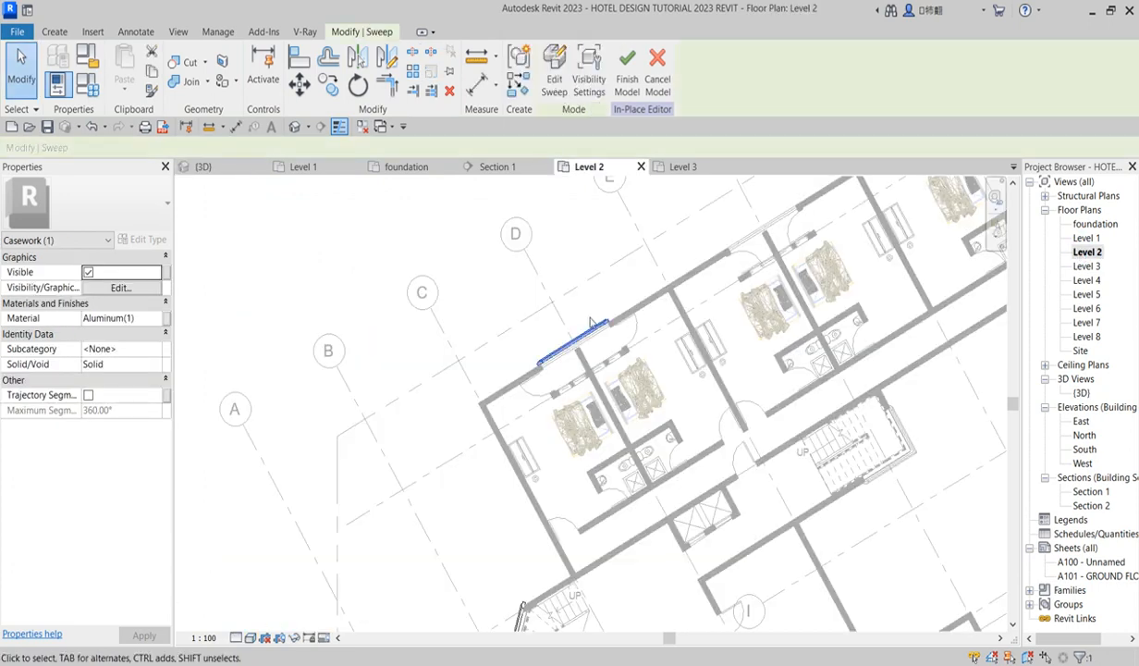
{"action": "scroll", "coordinate": [592, 319], "scroll_direction": "up", "scroll_amount": 3}
{"action": "left_click", "coordinate": [328, 84]}
{"action": "scroll", "coordinate": [615, 341], "scroll_direction": "up", "scroll_amount": 2}
{"action": "scroll", "coordinate": [607, 335], "scroll_direction": "up", "scroll_amount": 2}
{"action": "left_click", "coordinate": [611, 348]}
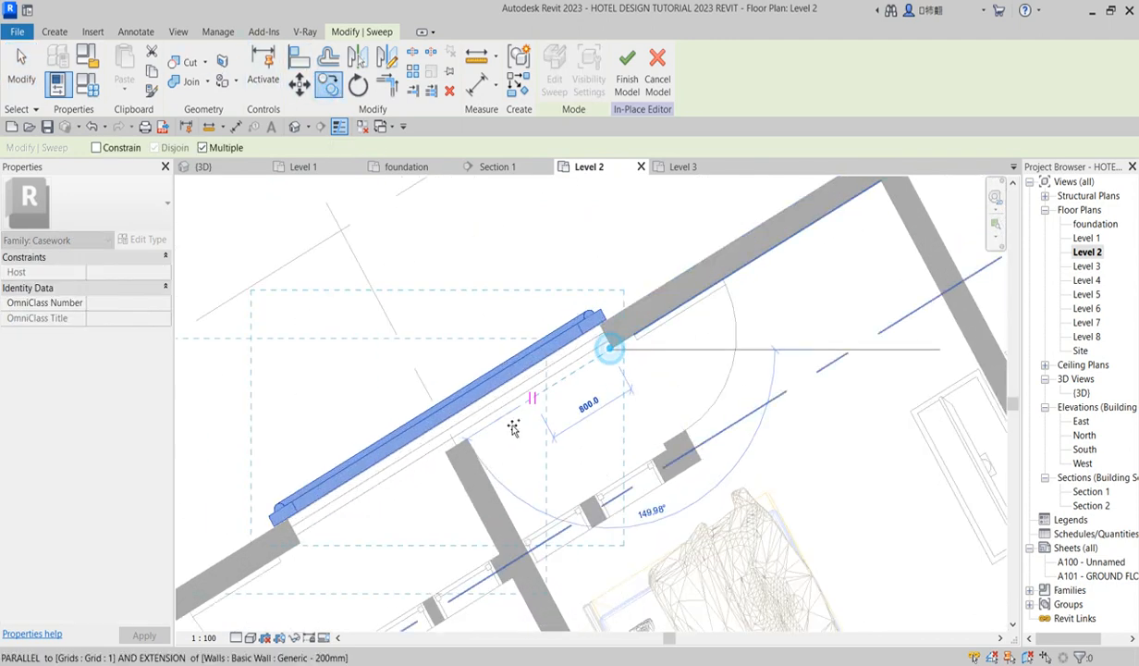
{"action": "scroll", "coordinate": [515, 429], "scroll_direction": "down", "scroll_amount": 3}
{"action": "scroll", "coordinate": [515, 435], "scroll_direction": "down", "scroll_amount": 2}
{"action": "scroll", "coordinate": [746, 269], "scroll_direction": "up", "scroll_amount": 5}
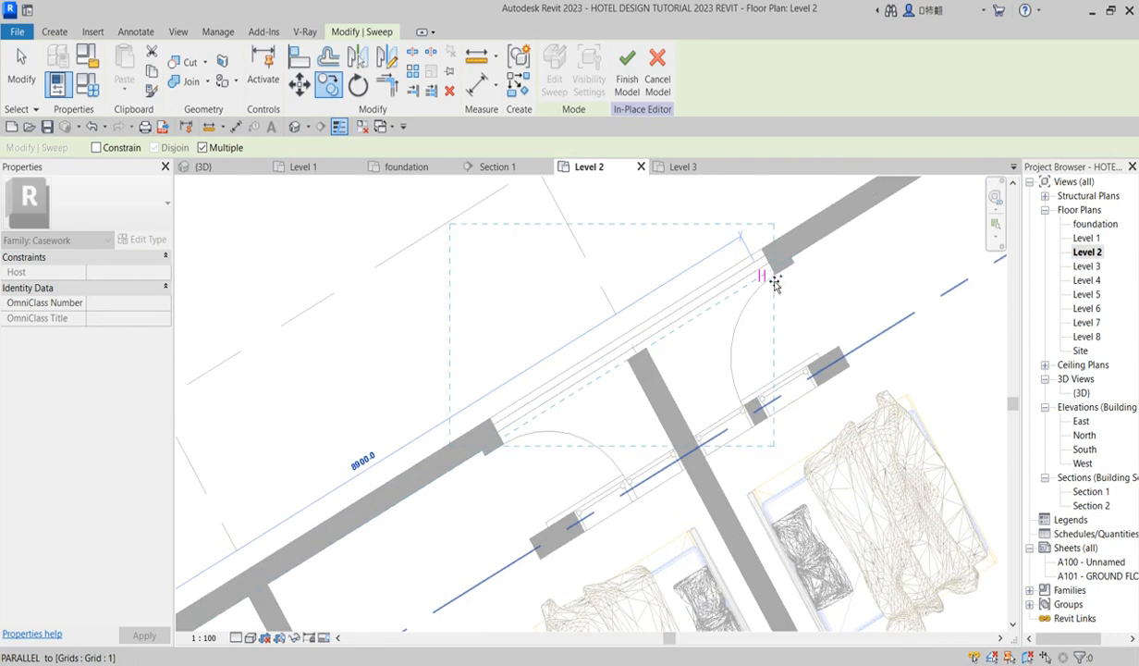
{"action": "left_click", "coordinate": [780, 278]}
End the multiple copying of the frame sweep and open the 3D view.
{"action": "scroll", "coordinate": [545, 439], "scroll_direction": "down", "scroll_amount": 4}
{"action": "scroll", "coordinate": [545, 440], "scroll_direction": "down", "scroll_amount": 1}
{"action": "scroll", "coordinate": [703, 327], "scroll_direction": "up", "scroll_amount": 5}
{"action": "scroll", "coordinate": [702, 320], "scroll_direction": "down", "scroll_amount": 8}
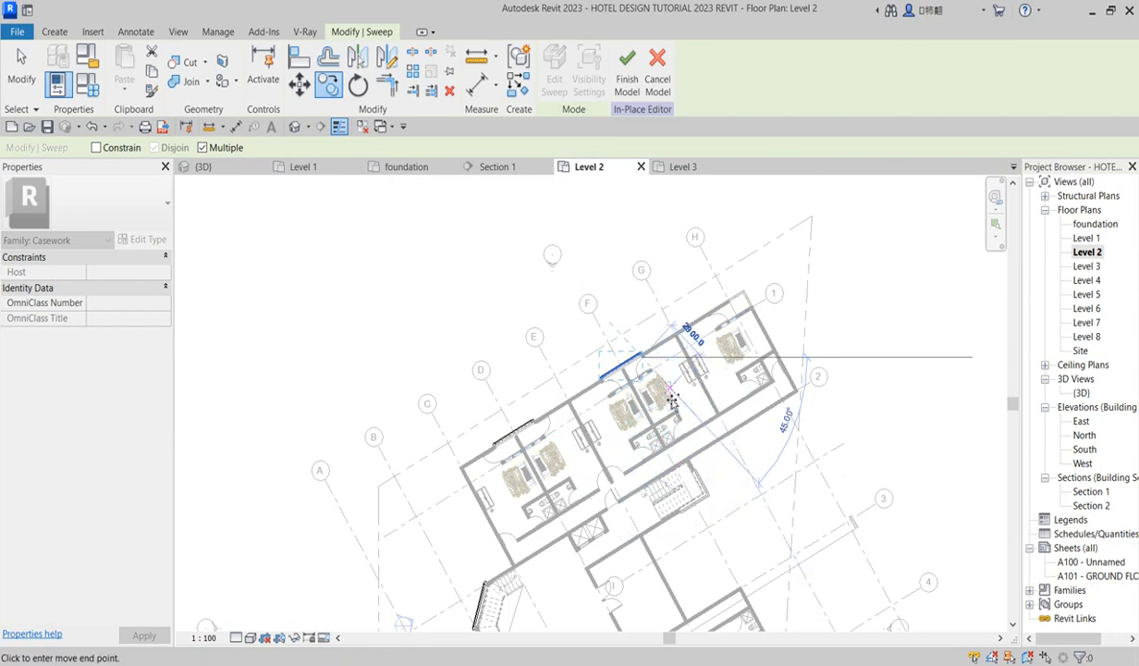
{"action": "scroll", "coordinate": [689, 490], "scroll_direction": "down", "scroll_amount": 3}
{"action": "scroll", "coordinate": [706, 573], "scroll_direction": "up", "scroll_amount": 4}
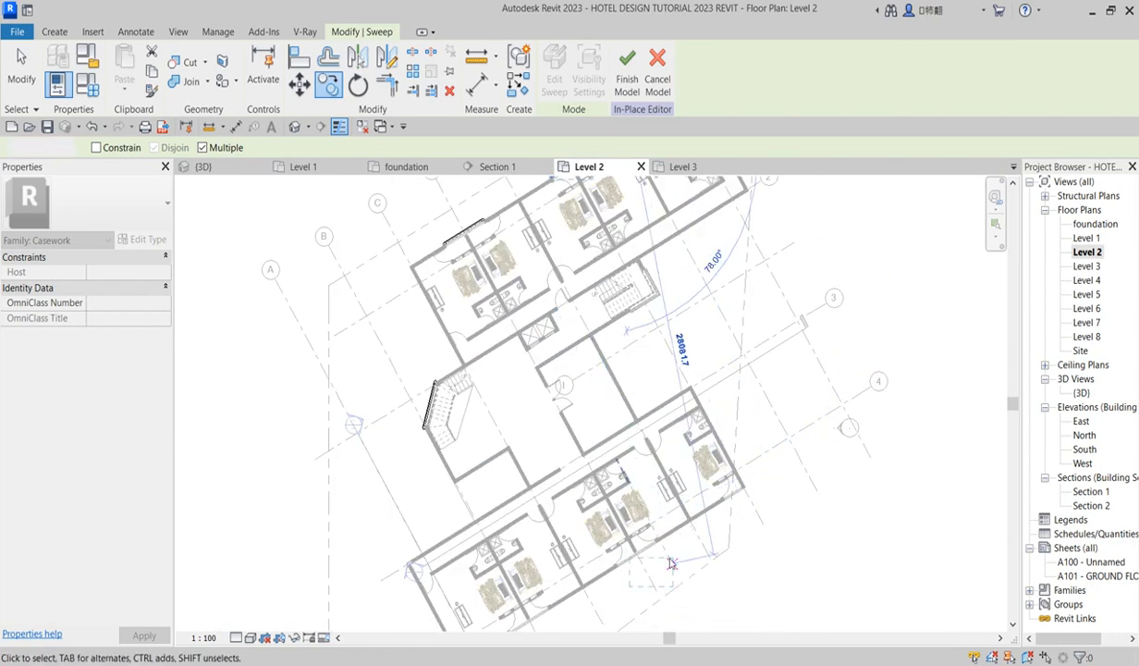
{"action": "left_click", "coordinate": [469, 459]}
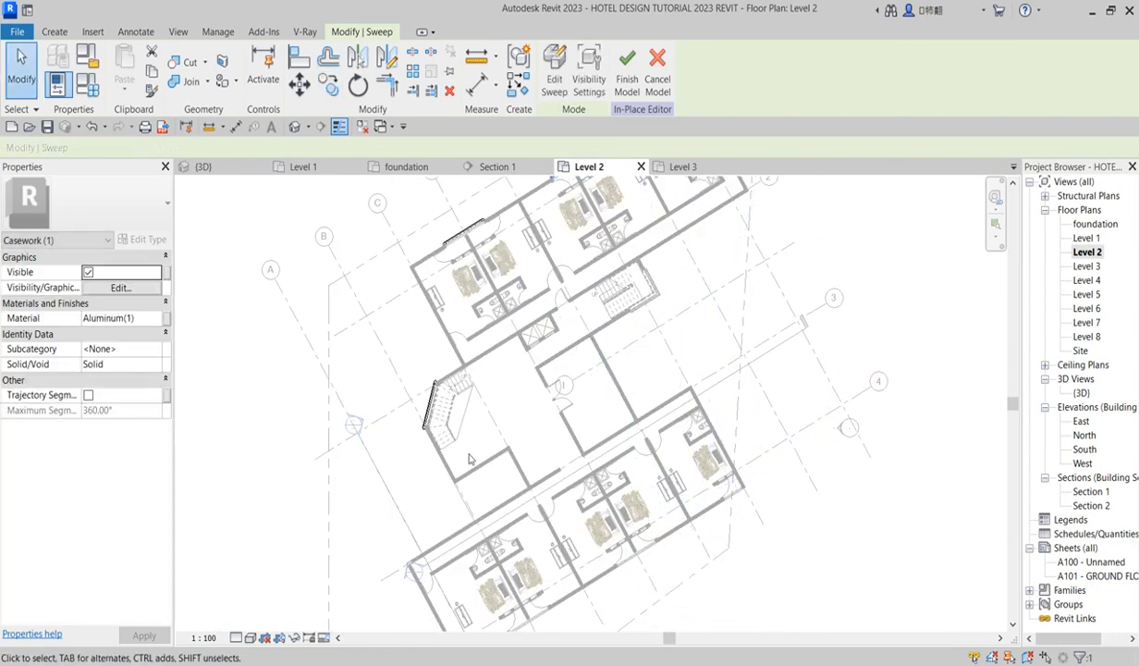
{"action": "double_click", "coordinate": [1081, 393]}
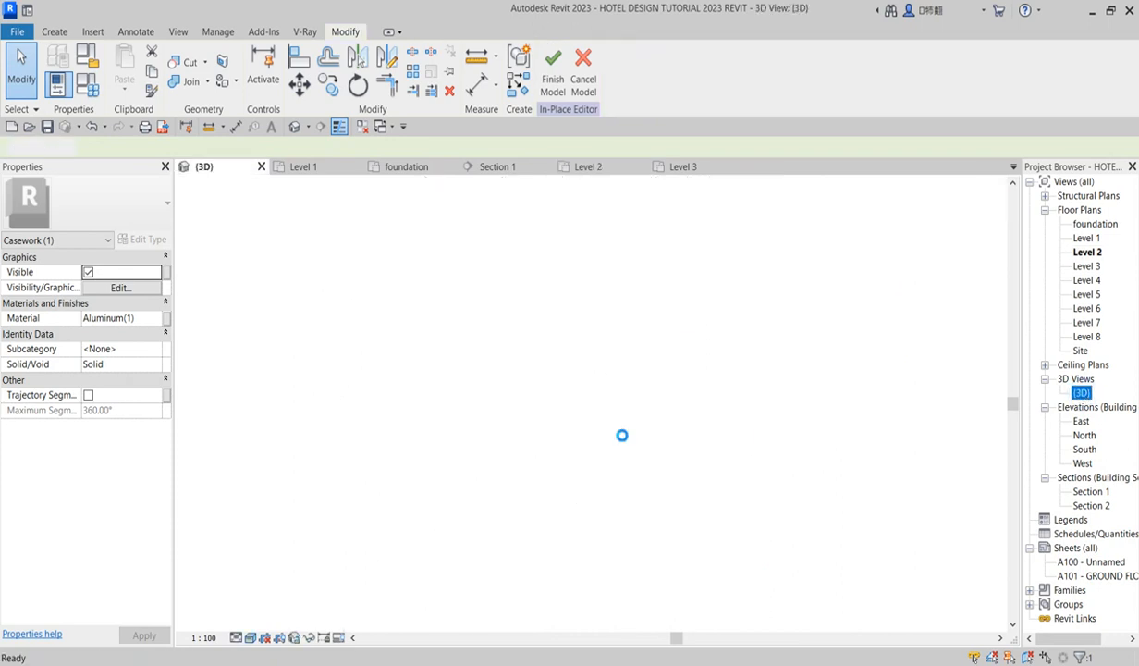
Mirror a copy of the frame sweep near grid D on the Level 2 plan onto the opposite wing, drawing the axis along the middle grid line.
{"action": "left_click", "coordinate": [716, 415]}
{"action": "scroll", "coordinate": [674, 444], "scroll_direction": "down", "scroll_amount": 2}
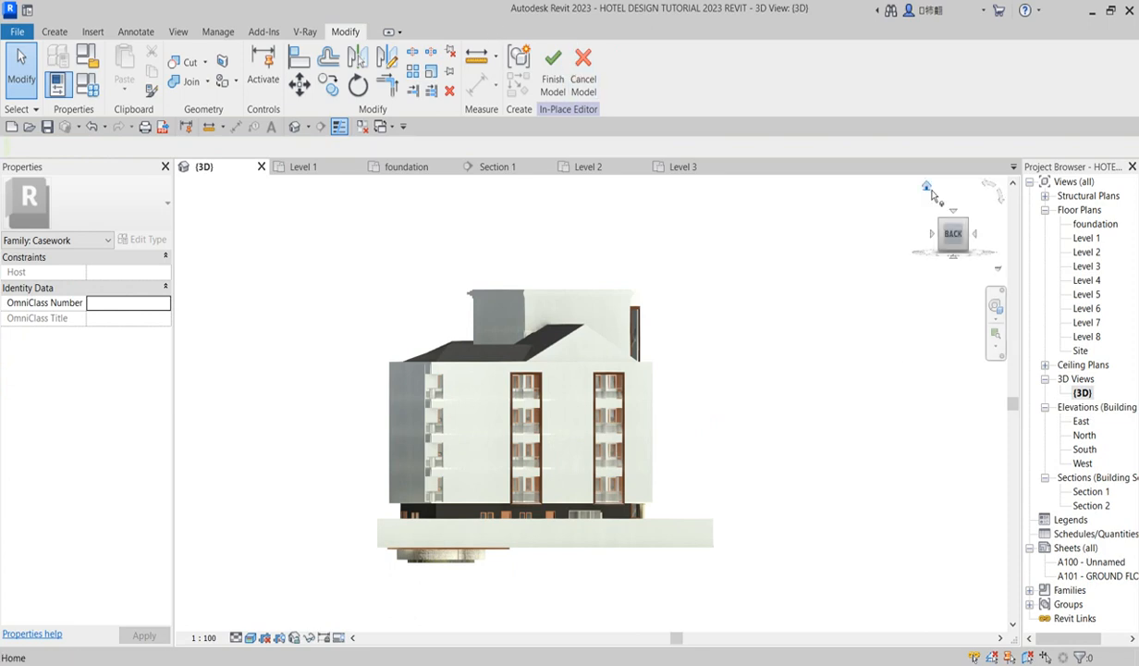
{"action": "left_click", "coordinate": [925, 190]}
{"action": "scroll", "coordinate": [623, 414], "scroll_direction": "down", "scroll_amount": 10}
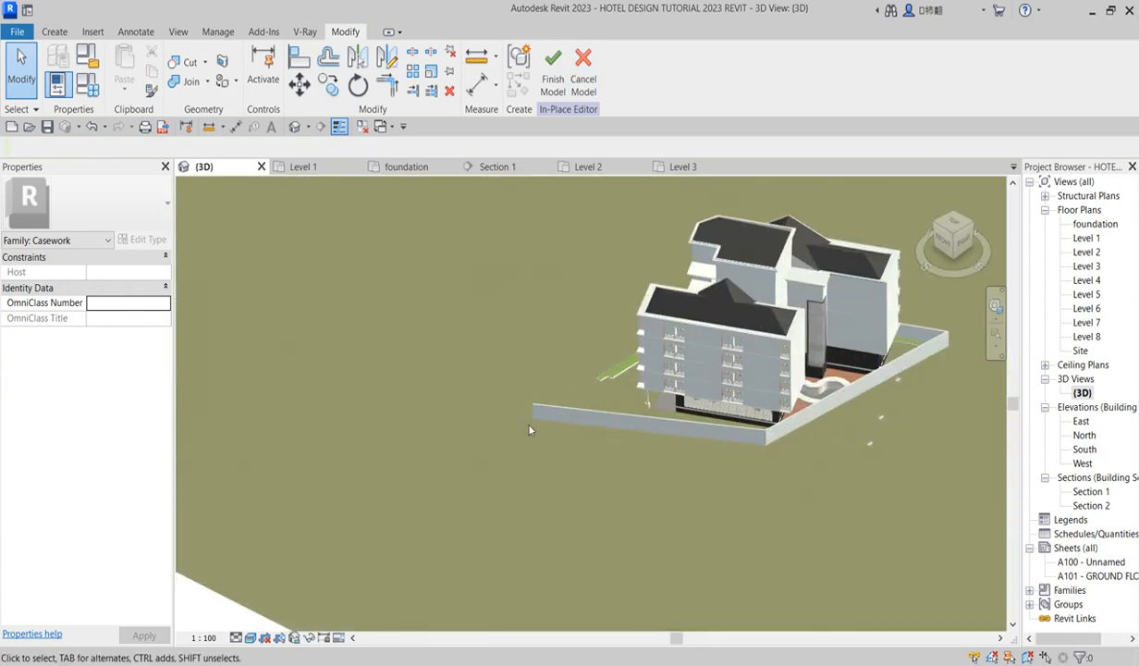
{"action": "scroll", "coordinate": [536, 434], "scroll_direction": "down", "scroll_amount": 5}
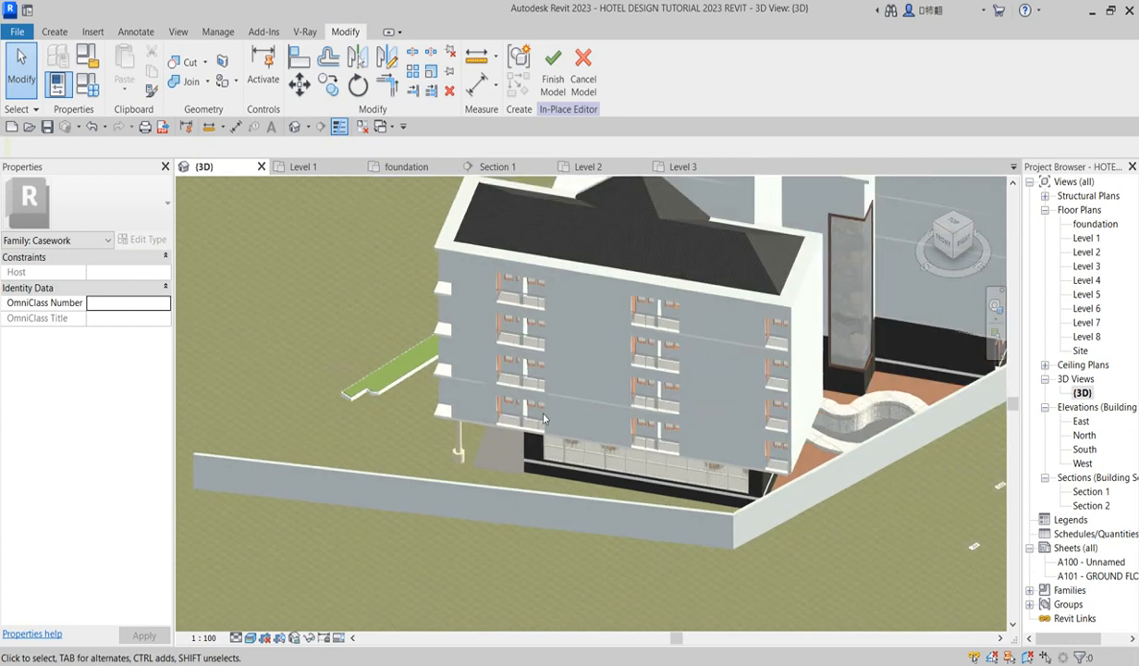
{"action": "double_click", "coordinate": [1087, 251]}
{"action": "scroll", "coordinate": [449, 356], "scroll_direction": "down", "scroll_amount": 2}
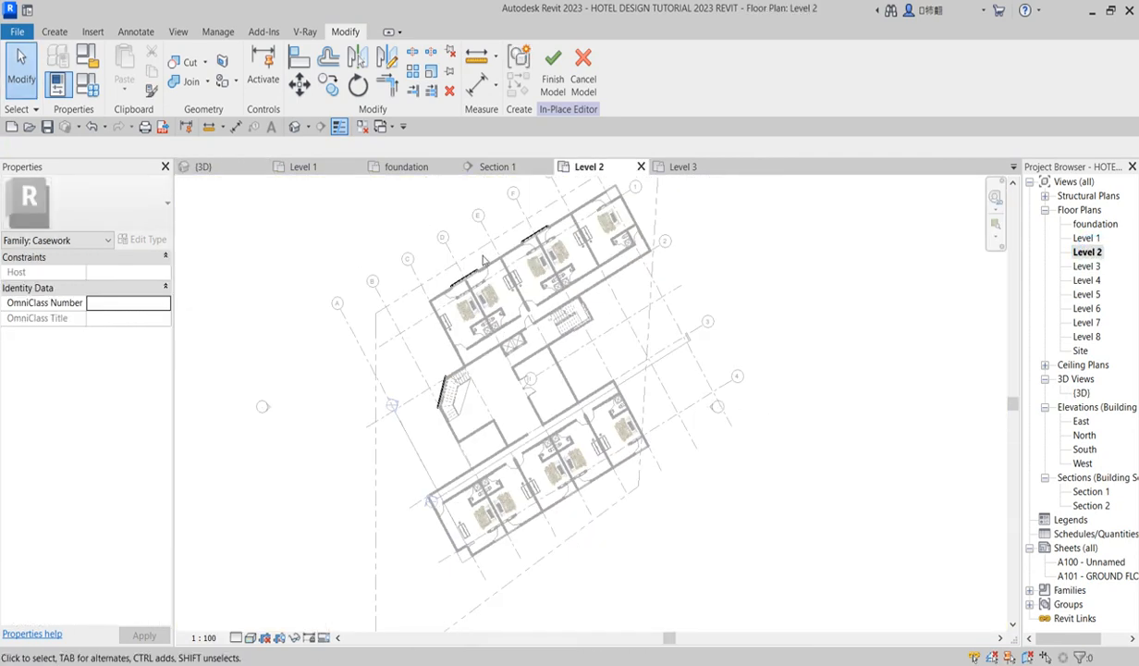
{"action": "left_click", "coordinate": [474, 276]}
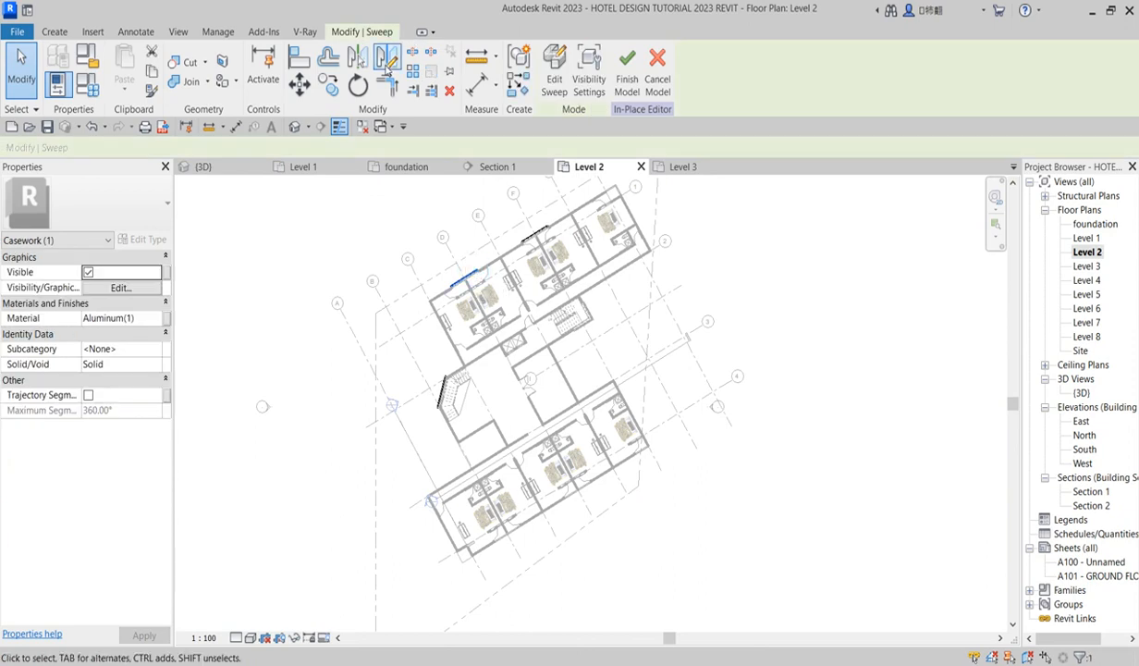
{"action": "left_click", "coordinate": [389, 58]}
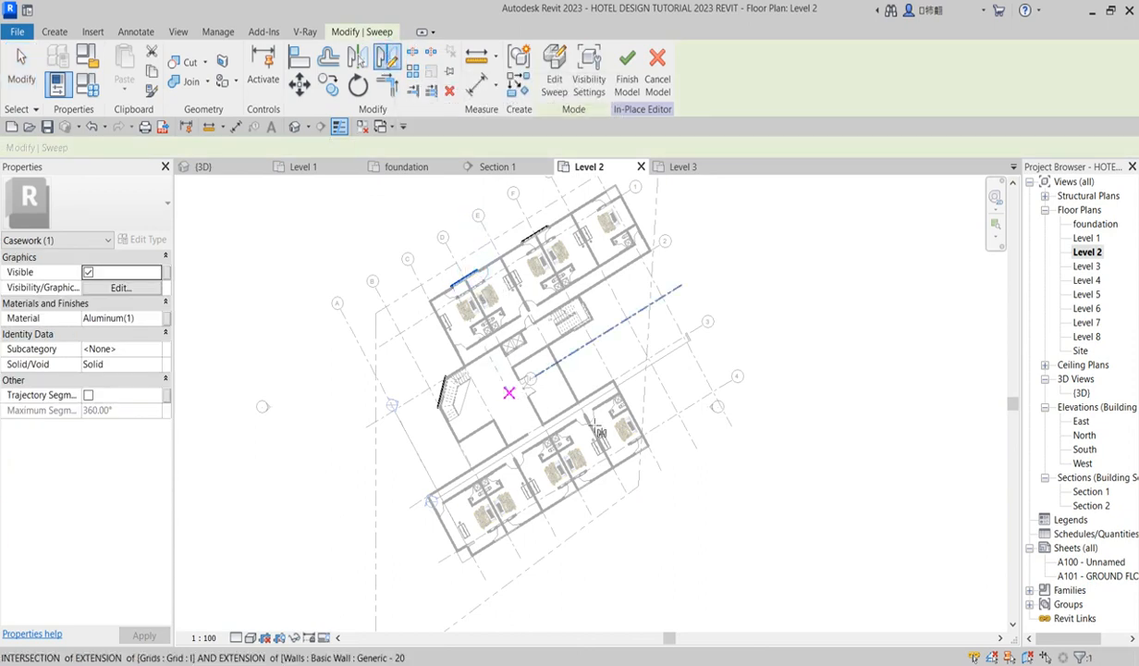
{"action": "left_click", "coordinate": [627, 321]}
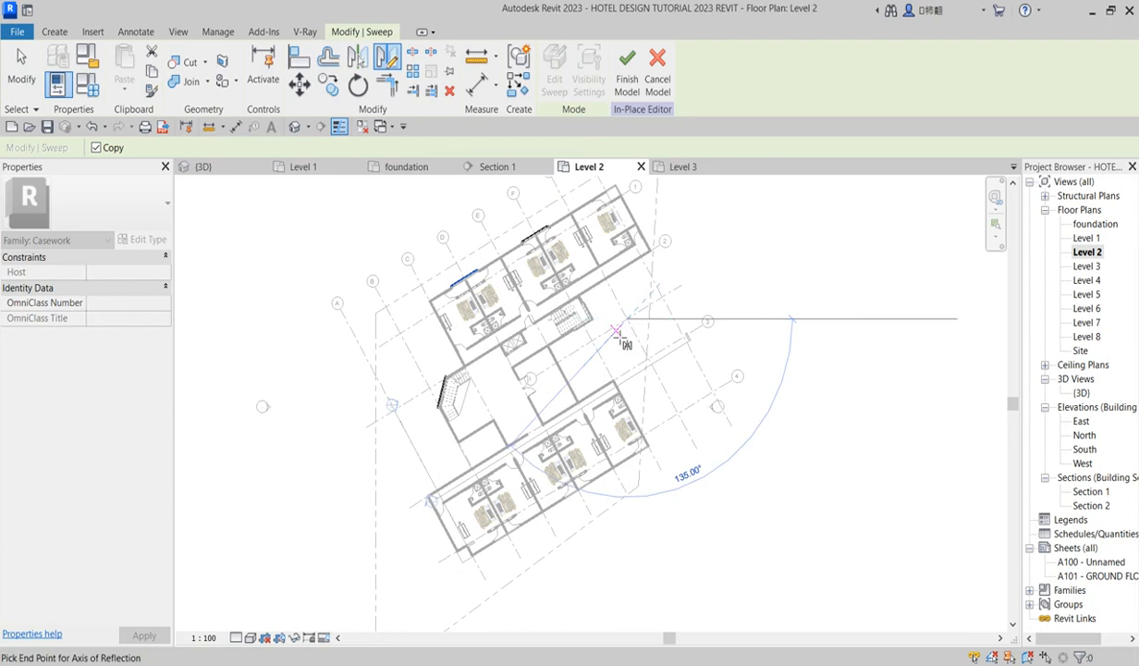
{"action": "left_click", "coordinate": [607, 332]}
{"action": "scroll", "coordinate": [582, 490], "scroll_direction": "up", "scroll_amount": 8}
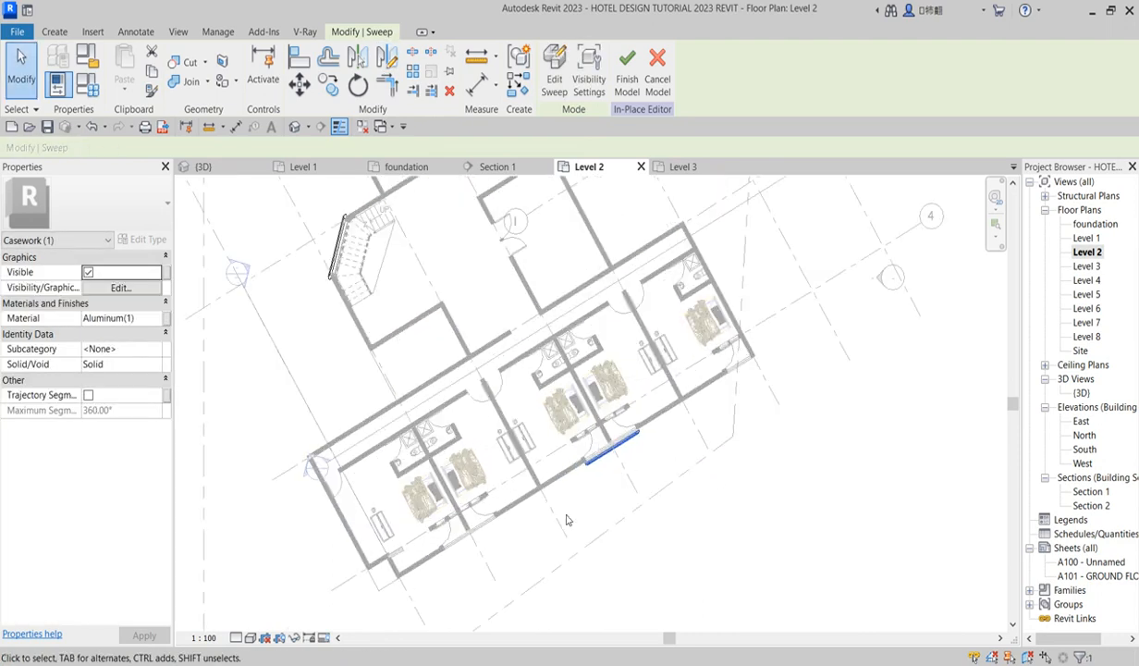
Move the mirrored frame sweep against the outer wall face and nudge it into line with the middle balcony opening.
{"action": "scroll", "coordinate": [707, 382], "scroll_direction": "up", "scroll_amount": 4}
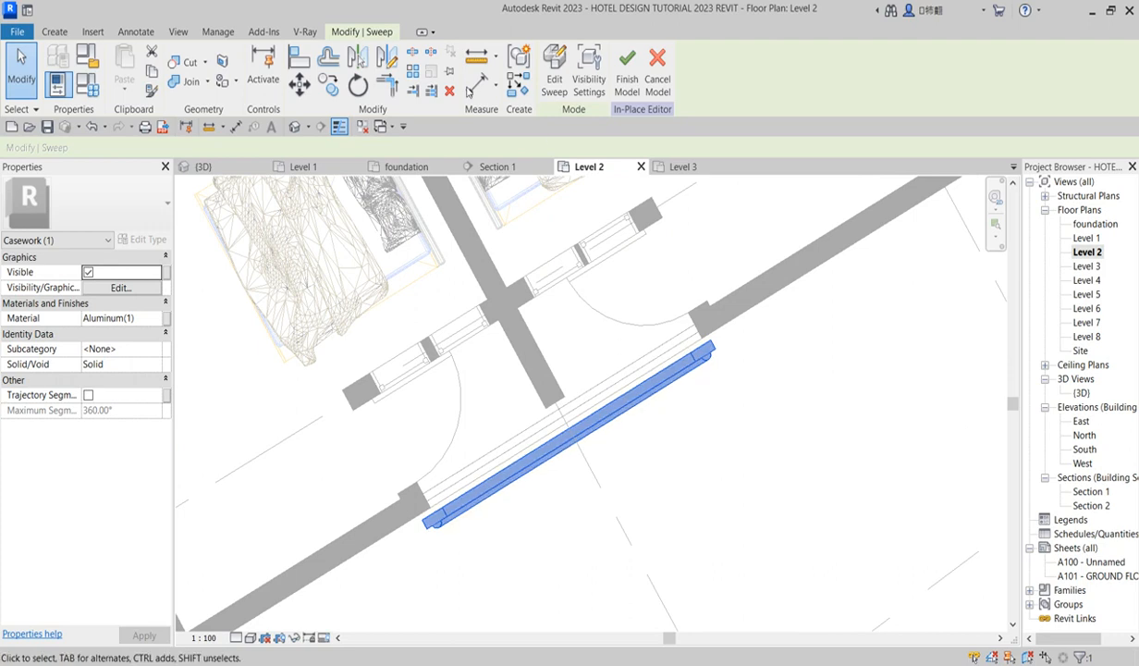
{"action": "left_click", "coordinate": [299, 83]}
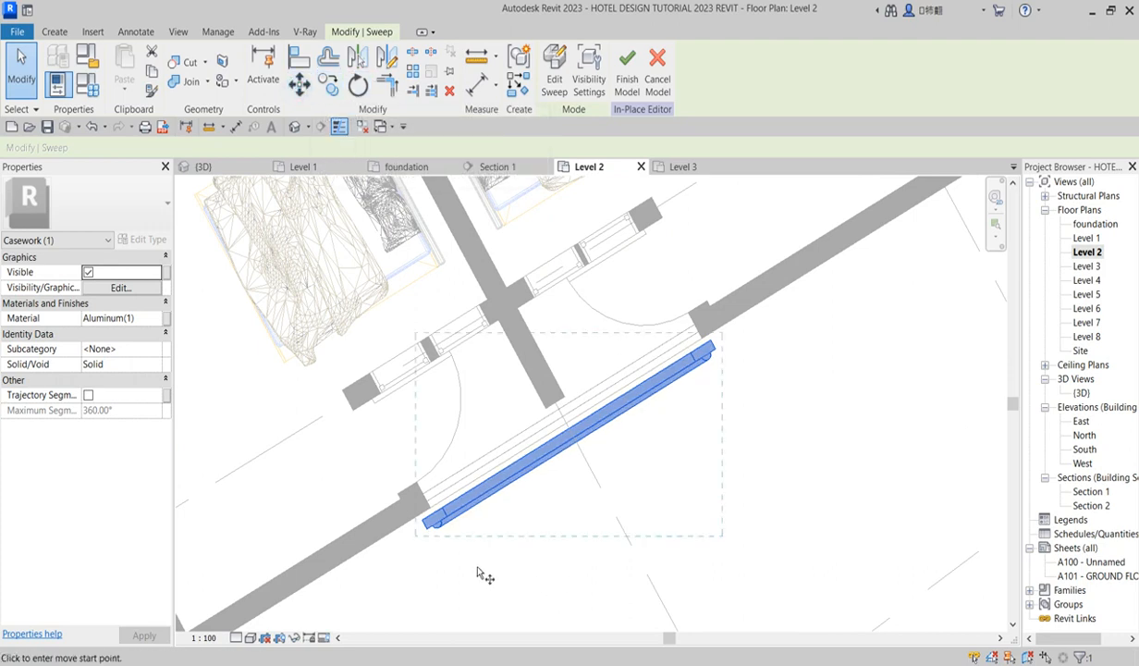
{"action": "scroll", "coordinate": [427, 523], "scroll_direction": "up", "scroll_amount": 5}
{"action": "left_click", "coordinate": [429, 533]}
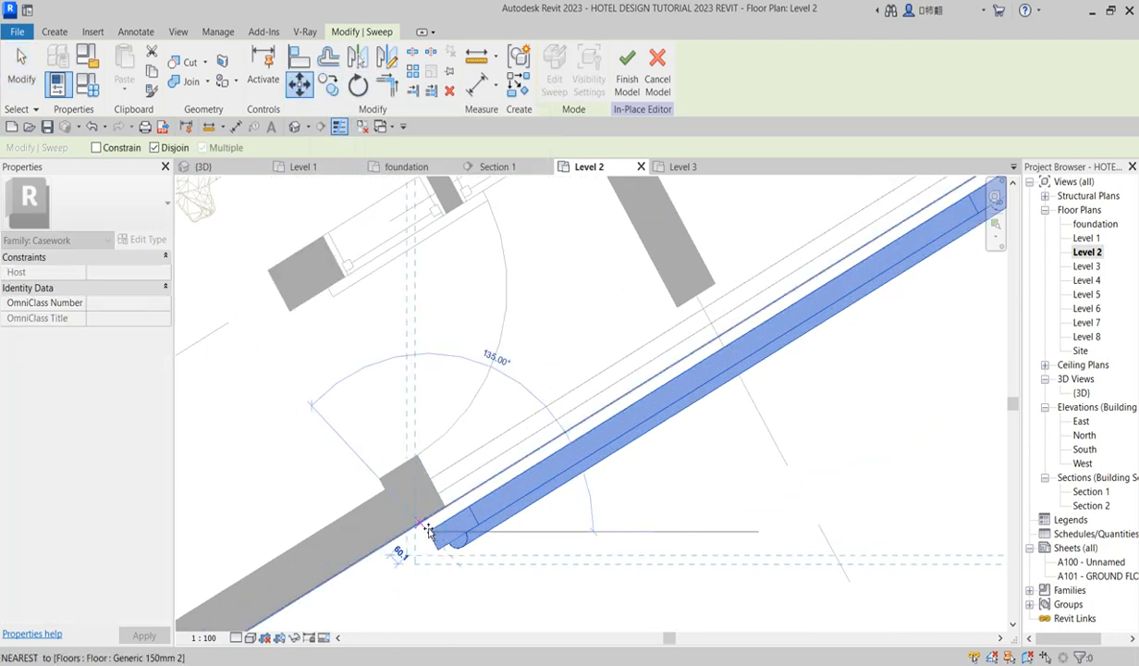
{"action": "left_click", "coordinate": [427, 527]}
{"action": "scroll", "coordinate": [427, 527], "scroll_direction": "down", "scroll_amount": 4}
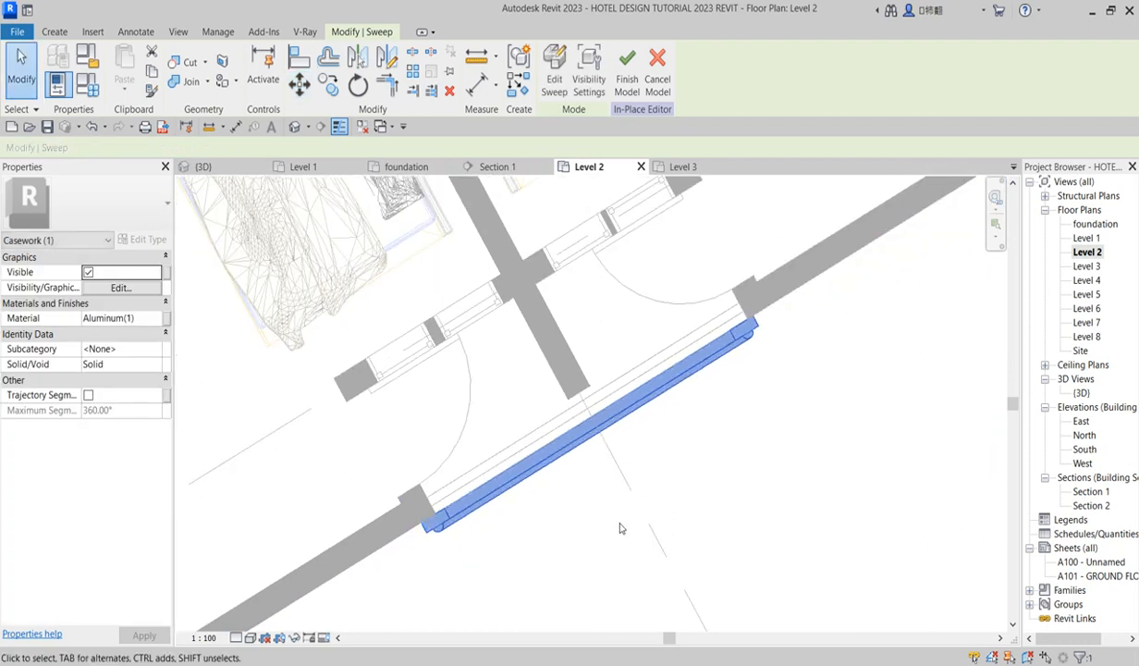
{"action": "key", "text": "Right"}
{"action": "key", "text": "Right"}
{"action": "key", "text": "Up"}
{"action": "scroll", "coordinate": [625, 527], "scroll_direction": "down", "scroll_amount": 4}
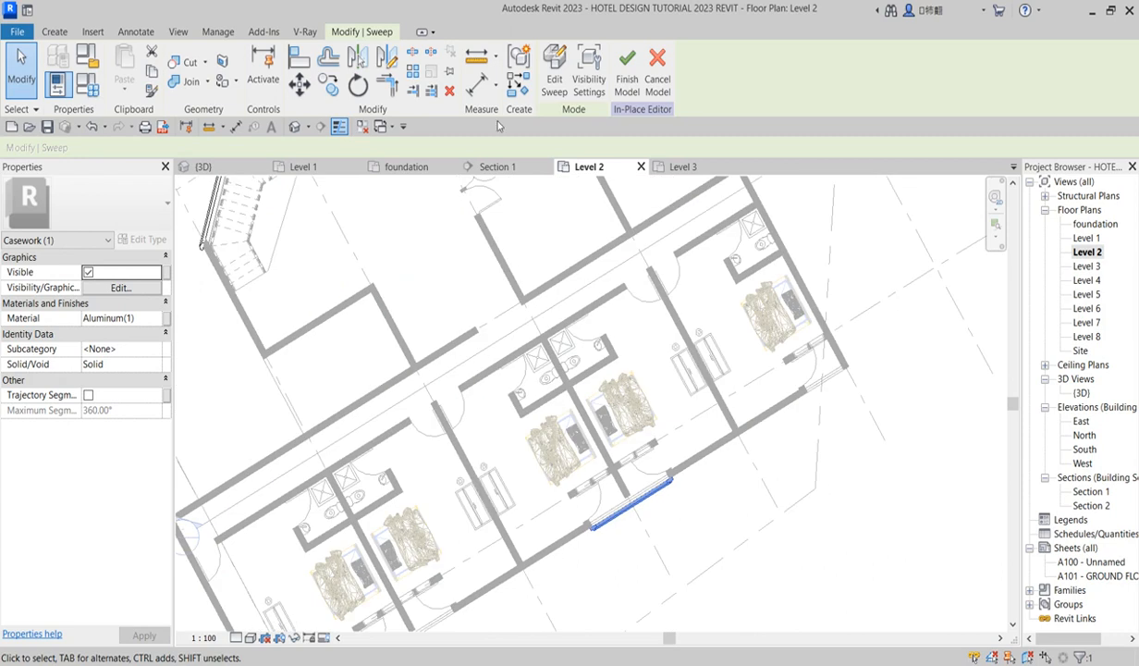
Copy the frame sweep with multiple copies enabled from the middle balcony opening to the other double balcony opening on the same wall.
{"action": "left_click", "coordinate": [328, 83]}
{"action": "scroll", "coordinate": [638, 500], "scroll_direction": "down", "scroll_amount": 2}
{"action": "scroll", "coordinate": [662, 432], "scroll_direction": "up", "scroll_amount": 5}
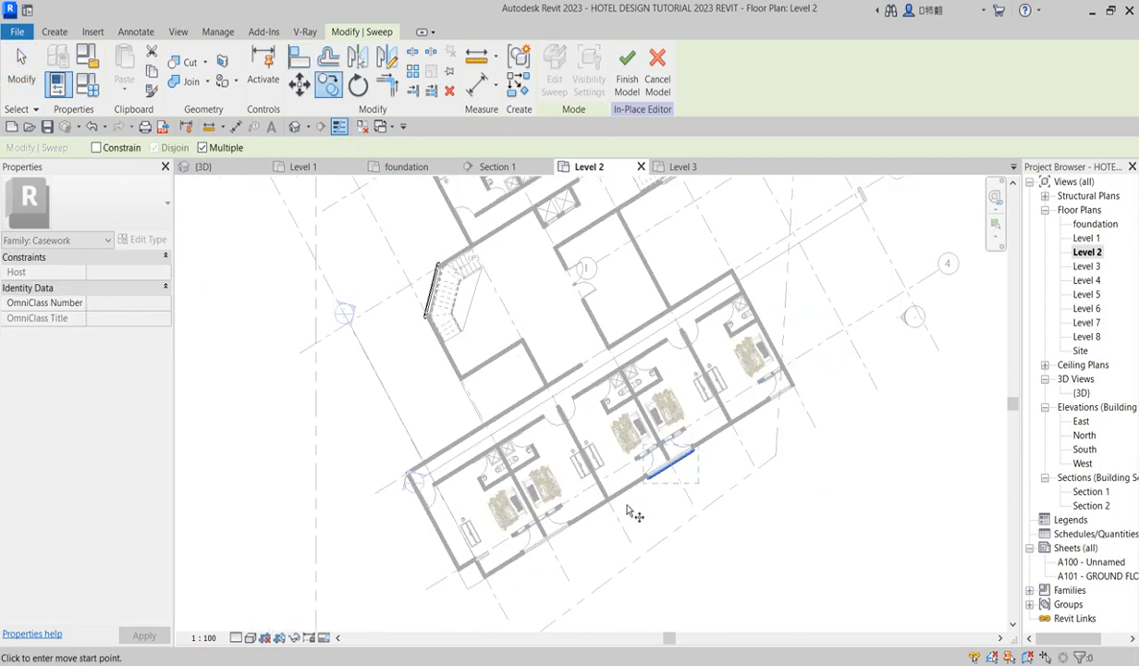
{"action": "scroll", "coordinate": [662, 434], "scroll_direction": "up", "scroll_amount": 3}
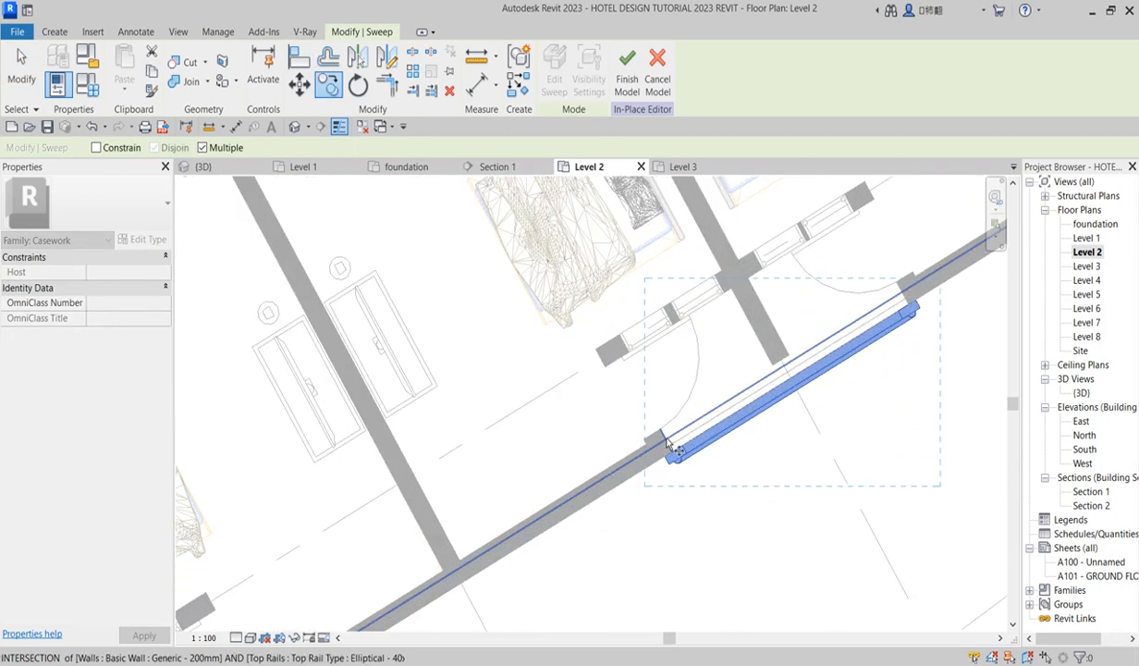
{"action": "scroll", "coordinate": [662, 433], "scroll_direction": "up", "scroll_amount": 2}
{"action": "left_click", "coordinate": [678, 468]}
{"action": "scroll", "coordinate": [705, 447], "scroll_direction": "down", "scroll_amount": 4}
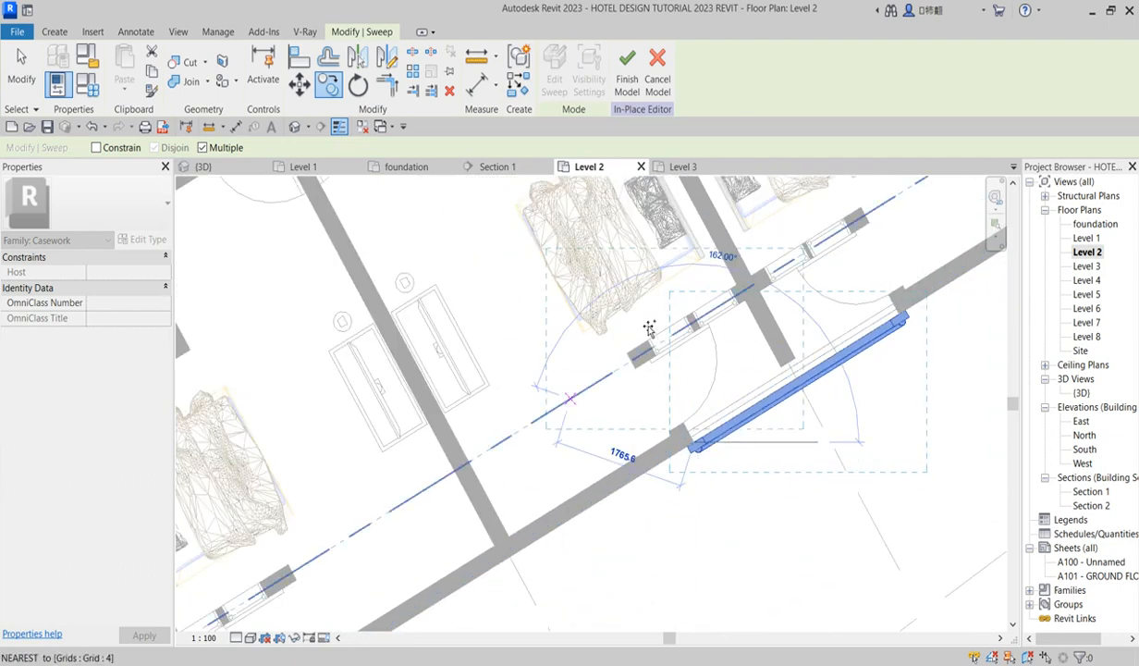
{"action": "scroll", "coordinate": [381, 558], "scroll_direction": "up", "scroll_amount": 3}
{"action": "left_click", "coordinate": [383, 560]}
Place another copy of the frame sweep at the corner balcony opening at the wing's far end and end the copying.
{"action": "scroll", "coordinate": [393, 569], "scroll_direction": "down", "scroll_amount": 3}
{"action": "scroll", "coordinate": [435, 536], "scroll_direction": "down", "scroll_amount": 2}
{"action": "scroll", "coordinate": [661, 407], "scroll_direction": "up", "scroll_amount": 3}
{"action": "scroll", "coordinate": [666, 402], "scroll_direction": "up", "scroll_amount": 2}
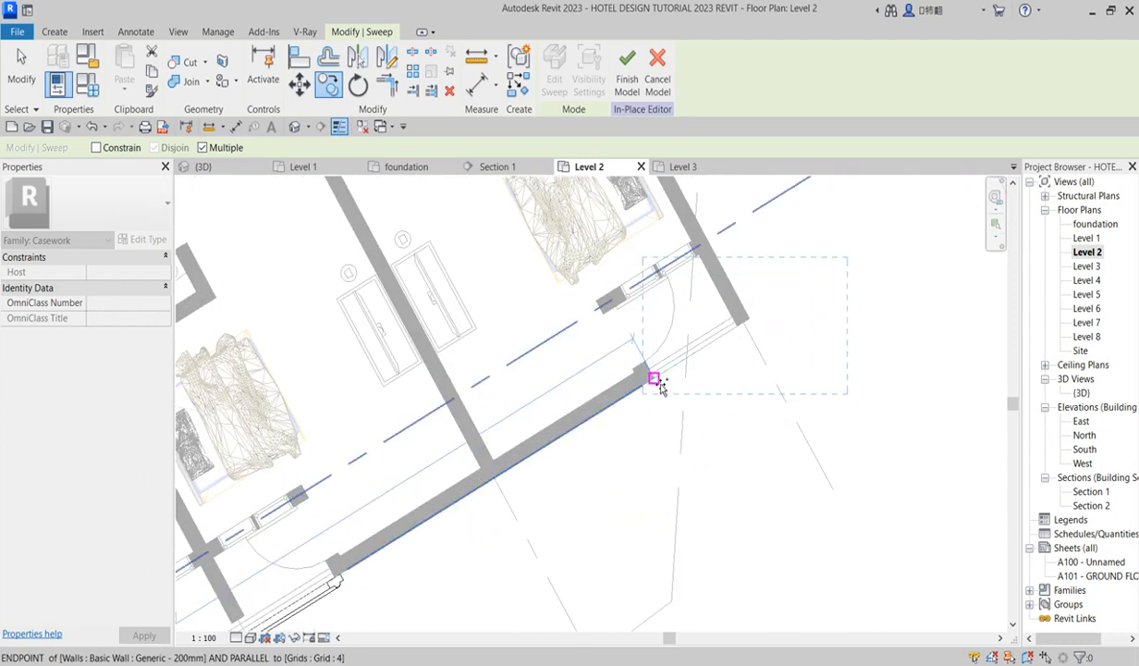
{"action": "left_click", "coordinate": [654, 379]}
{"action": "scroll", "coordinate": [795, 458], "scroll_direction": "down", "scroll_amount": 2}
{"action": "key", "text": "Escape"}
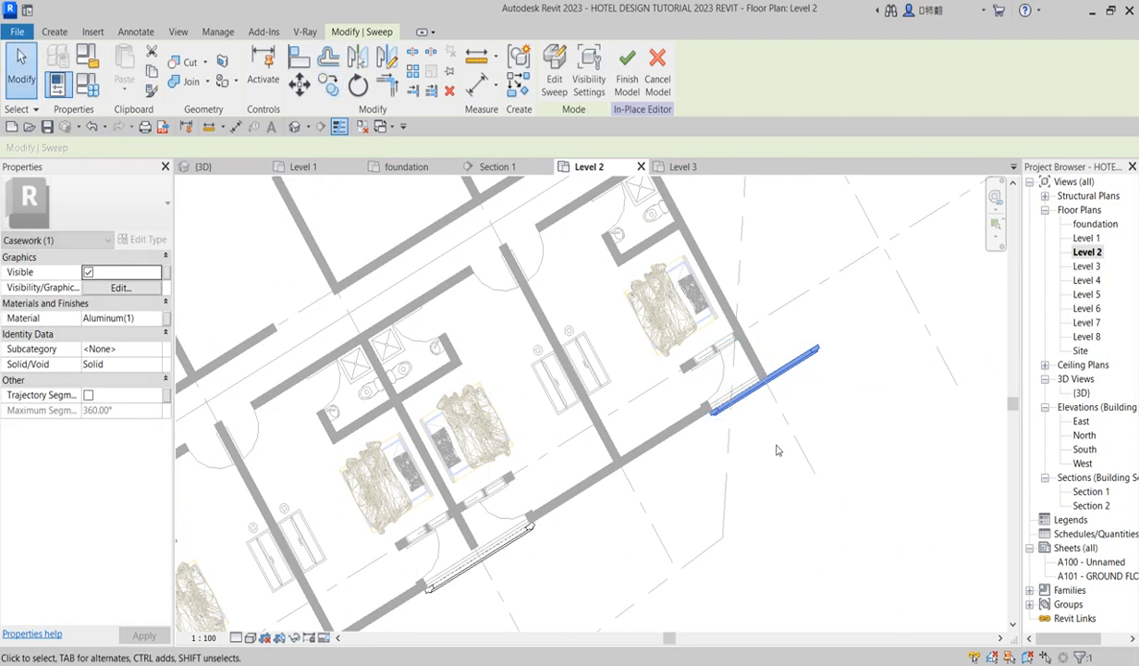
{"action": "scroll", "coordinate": [786, 454], "scroll_direction": "down", "scroll_amount": 2}
{"action": "scroll", "coordinate": [529, 612], "scroll_direction": "up", "scroll_amount": 2}
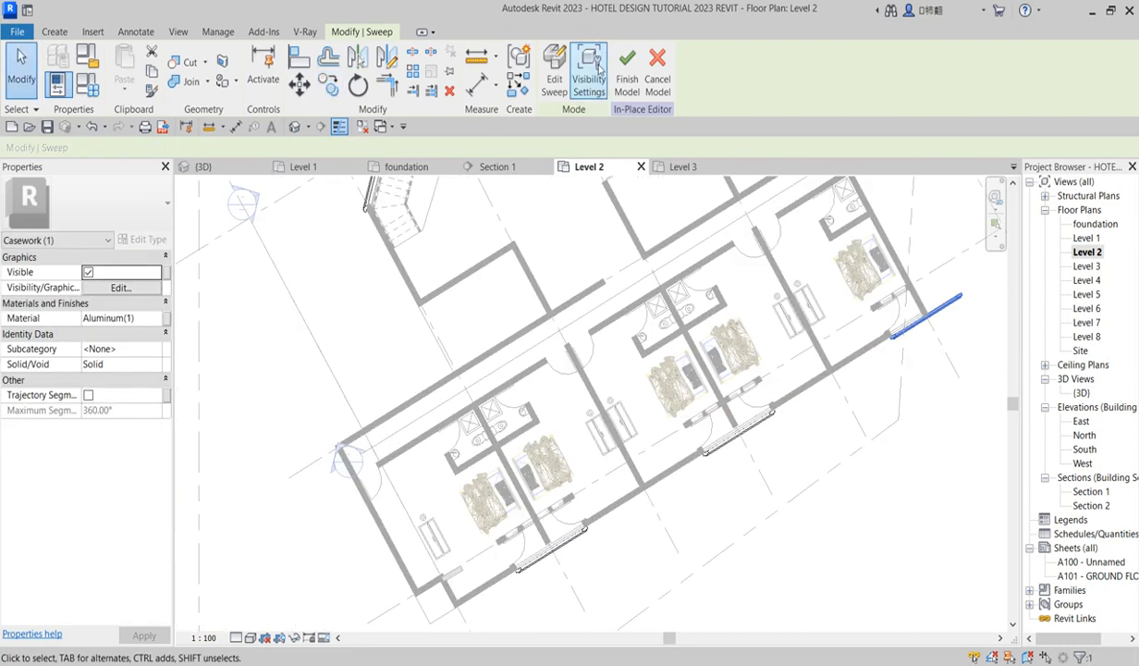
Open the path of the corner balcony's frame sweep for editing in the 3D view.
{"action": "double_click", "coordinate": [1082, 392]}
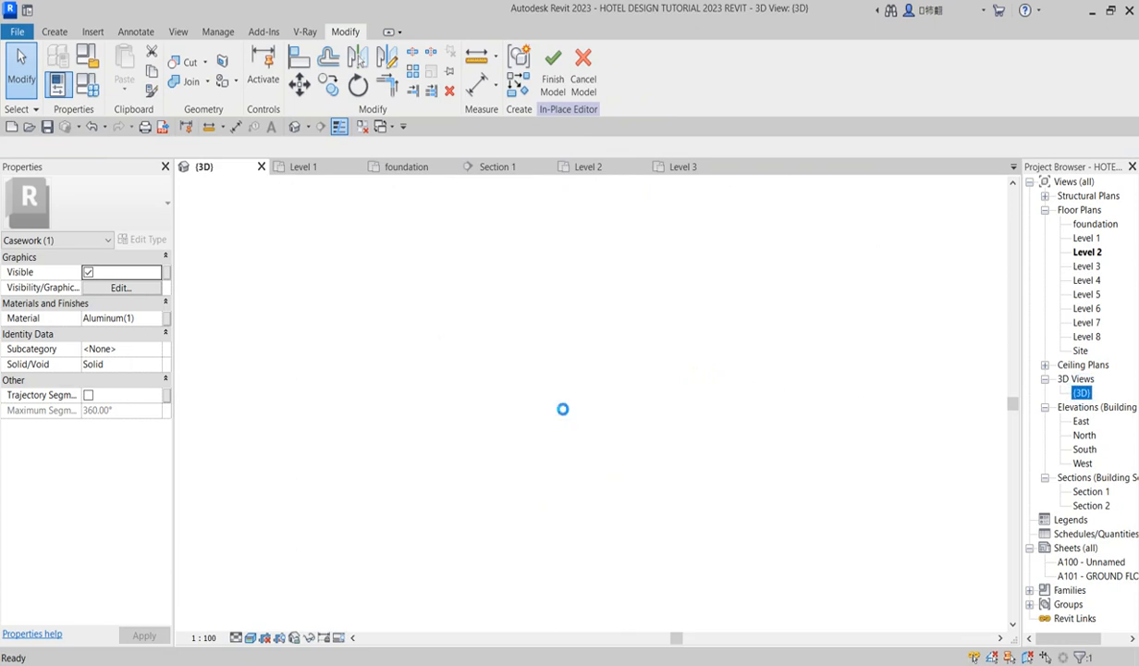
{"action": "scroll", "coordinate": [534, 384], "scroll_direction": "down", "scroll_amount": 2}
{"action": "scroll", "coordinate": [693, 334], "scroll_direction": "up", "scroll_amount": 5}
{"action": "scroll", "coordinate": [693, 335], "scroll_direction": "up", "scroll_amount": 2}
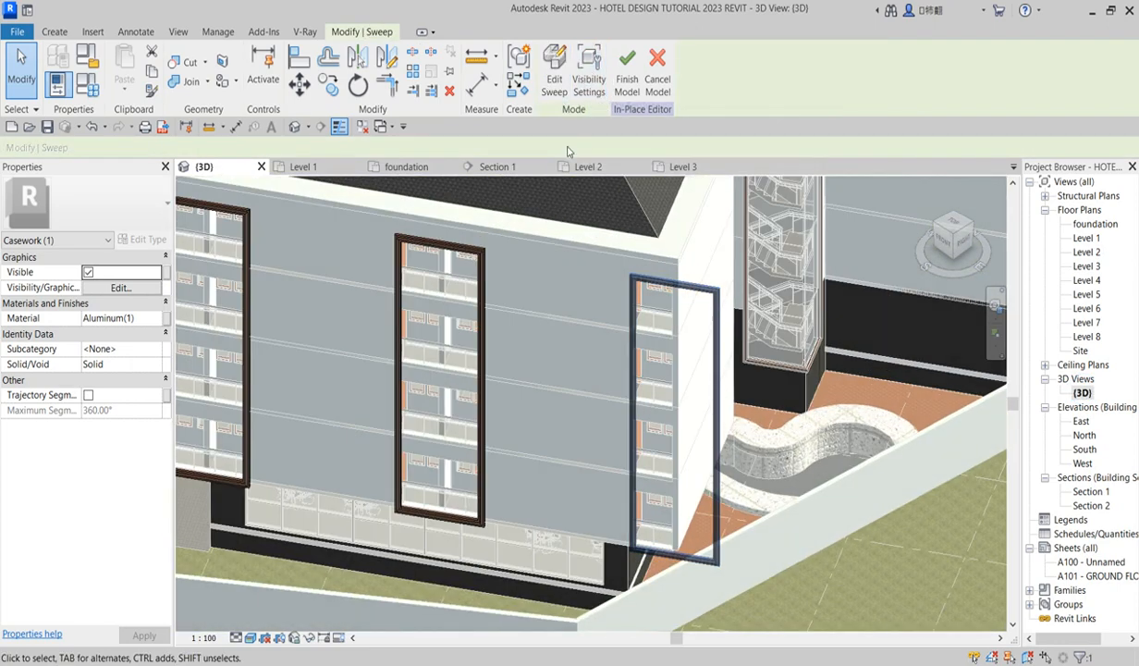
{"action": "left_click", "coordinate": [554, 73]}
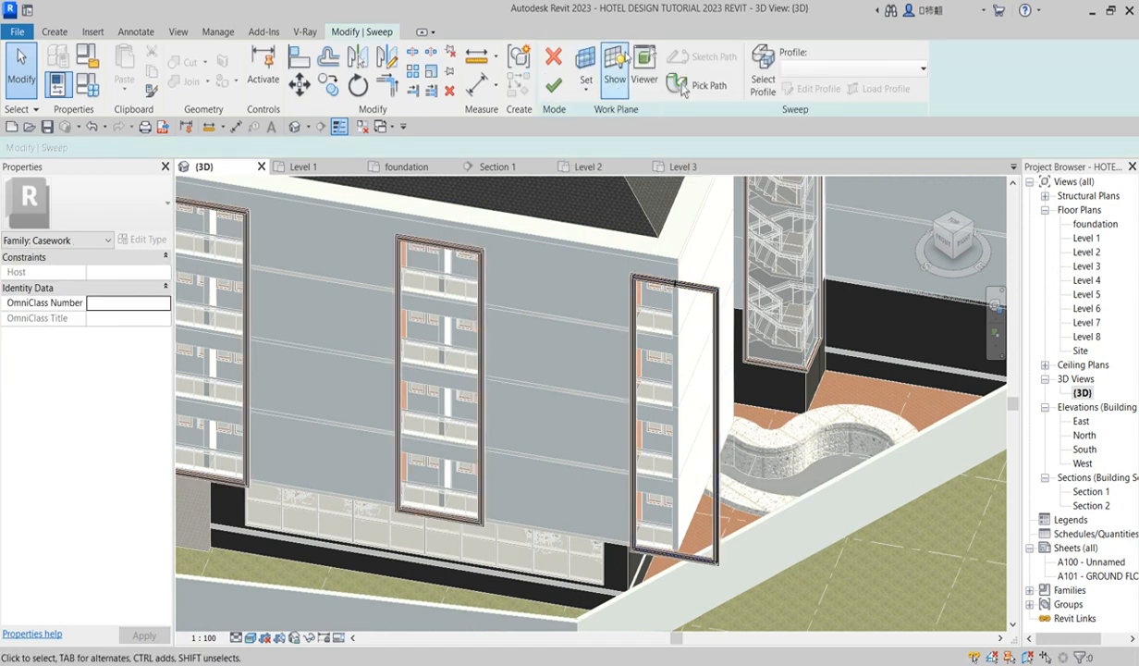
{"action": "left_click", "coordinate": [707, 85]}
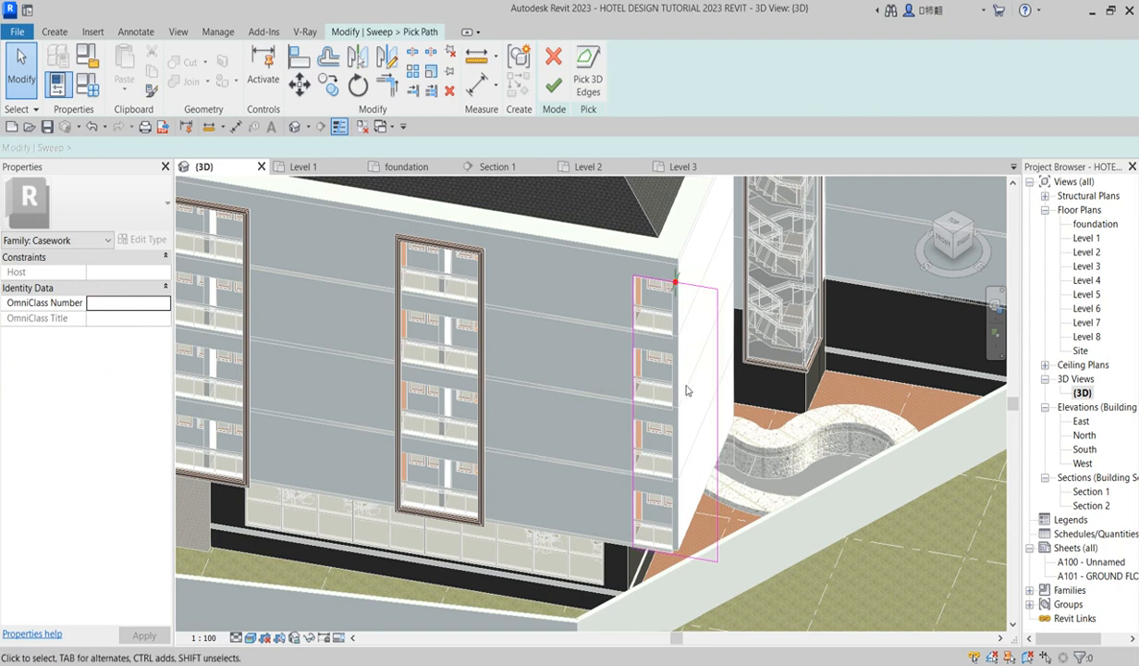
Nudge the path's outer vertical line inward until it lies on the wall near the building's corner.
{"action": "scroll", "coordinate": [717, 410], "scroll_direction": "up", "scroll_amount": 2}
{"action": "left_click", "coordinate": [721, 408]}
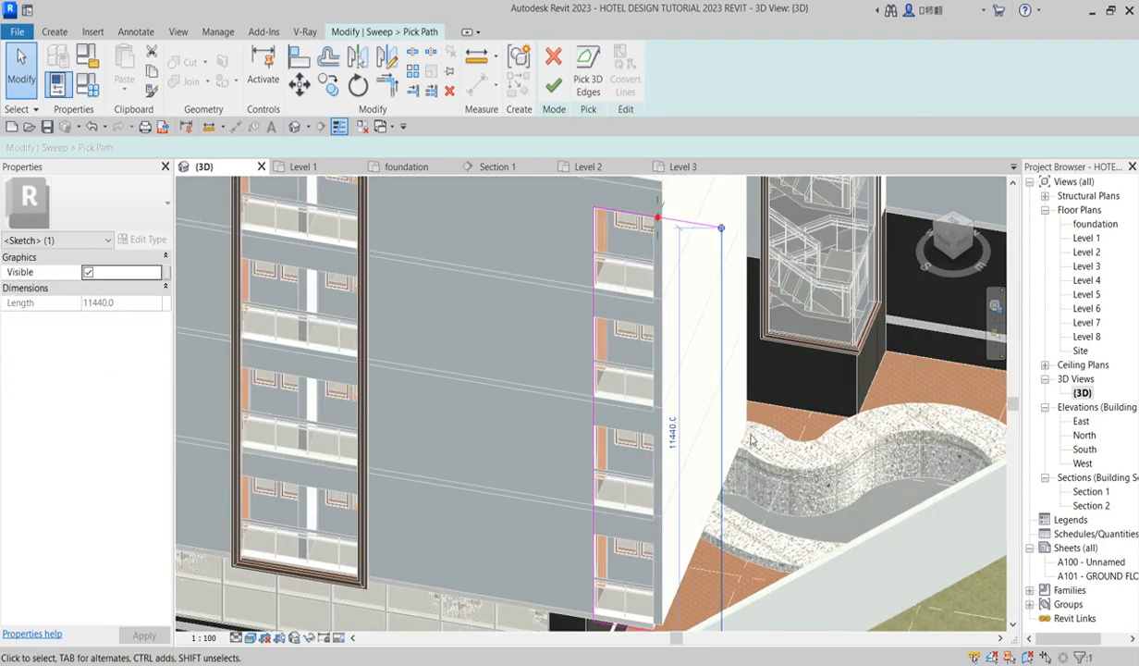
{"action": "key", "text": "Left"}
{"action": "key", "text": "Left"}
{"action": "key", "text": "Left"}
{"action": "key", "text": "Left"}
{"action": "key", "text": "Left"}
{"action": "key", "text": "Left"}
{"action": "key", "text": "Left"}
{"action": "key", "text": "Left"}
{"action": "key", "text": "Left"}
{"action": "key", "text": "Left"}
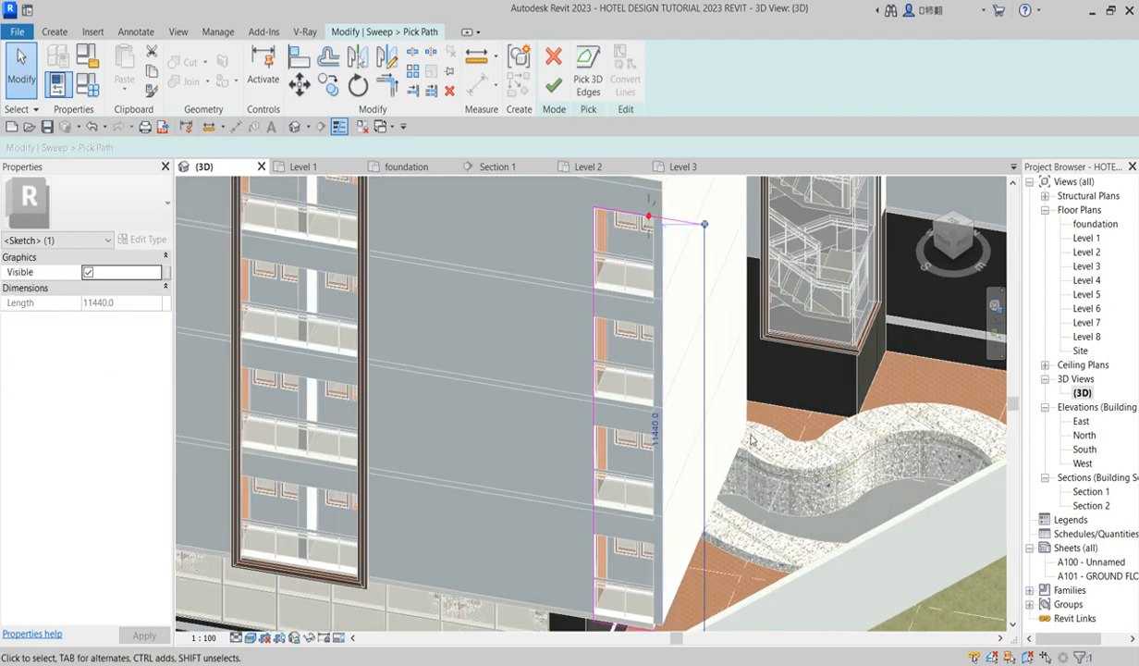
{"action": "key", "text": "Left"}
{"action": "key", "text": "Left"}
{"action": "key", "text": "Left"}
{"action": "key", "text": "Left"}
{"action": "key", "text": "Left"}
{"action": "key", "text": "Left"}
{"action": "key", "text": "Left"}
{"action": "key", "text": "Left"}
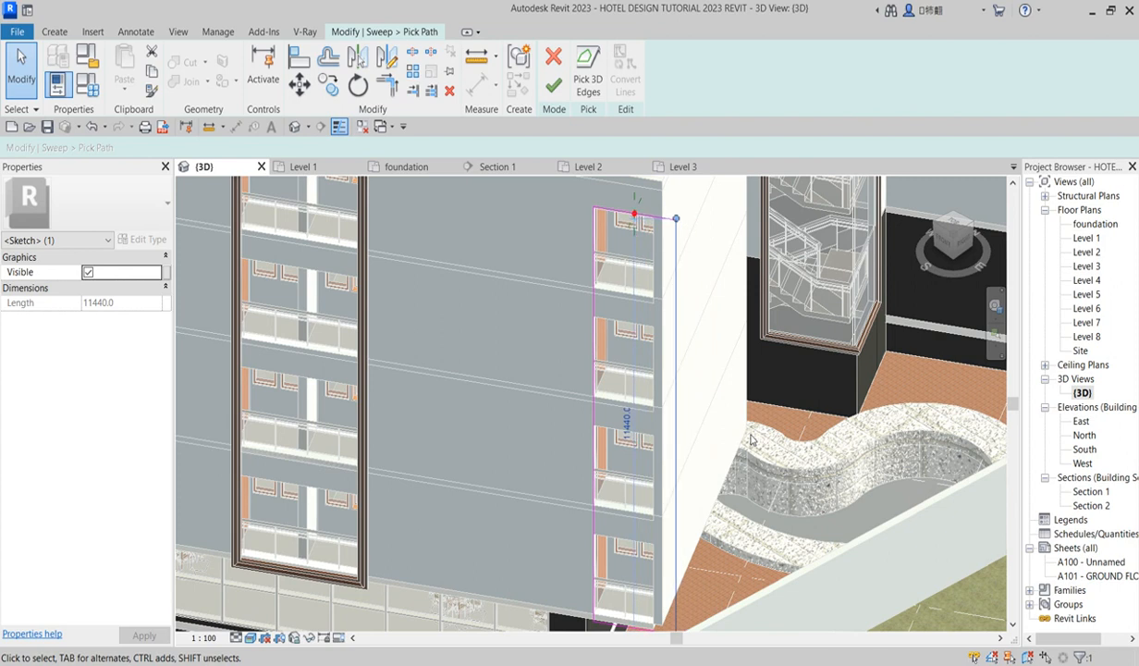
{"action": "key", "text": "Left"}
{"action": "key", "text": "Left"}
{"action": "key", "text": "Left"}
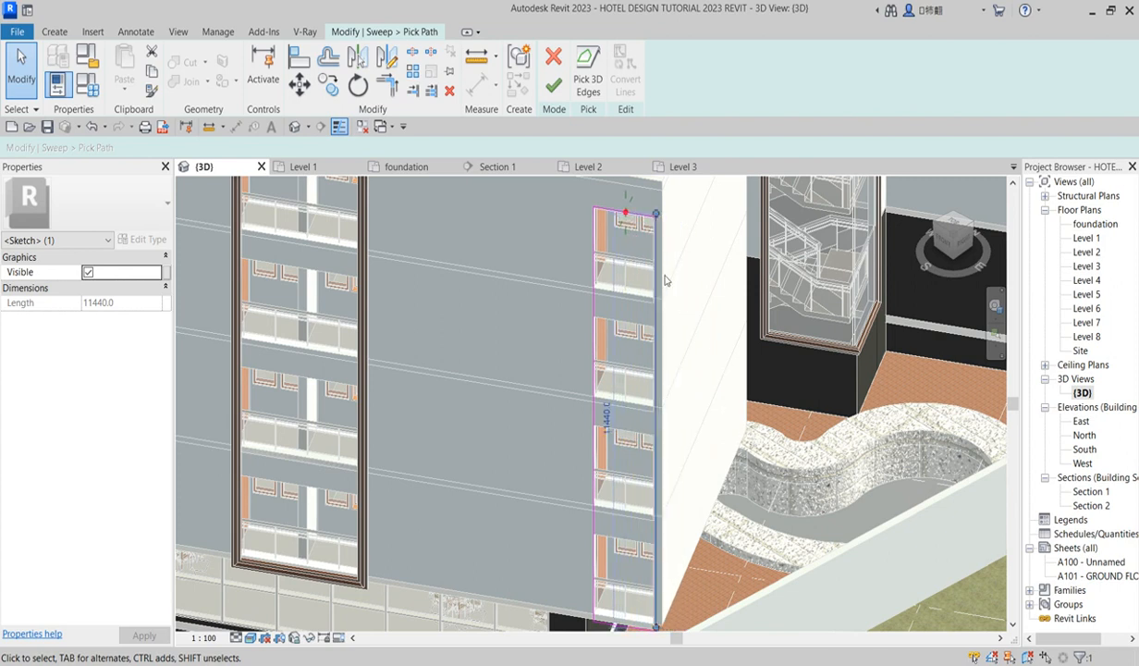
Try to trim the path's top line and outer vertical line into a closed corner.
{"action": "left_click", "coordinate": [392, 84]}
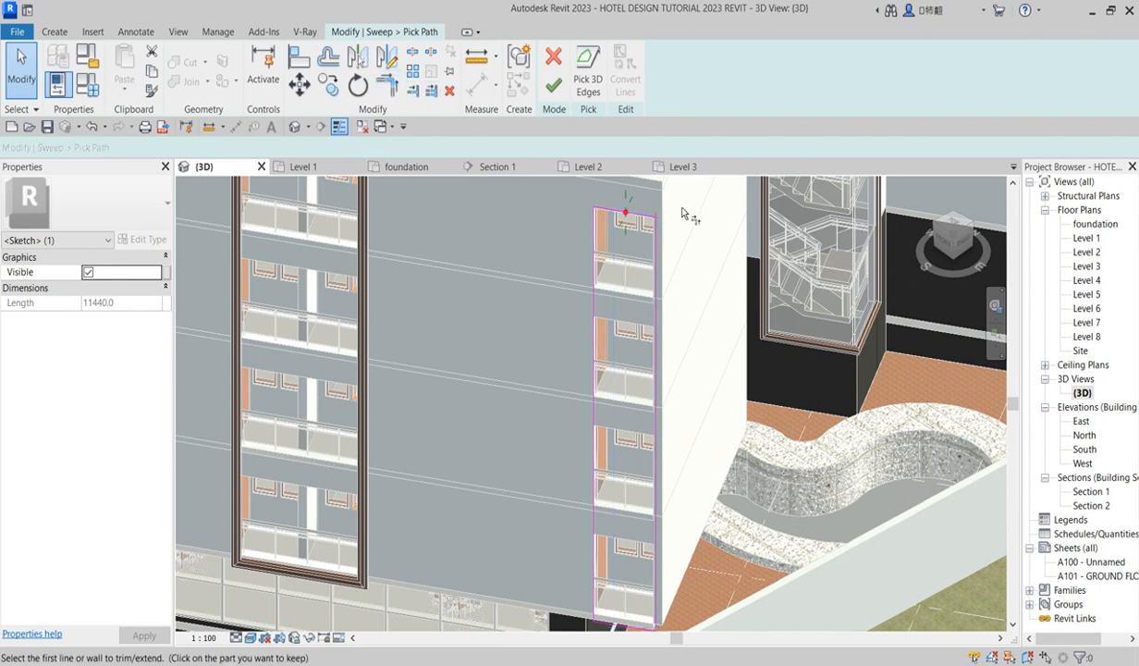
{"action": "left_click", "coordinate": [633, 216]}
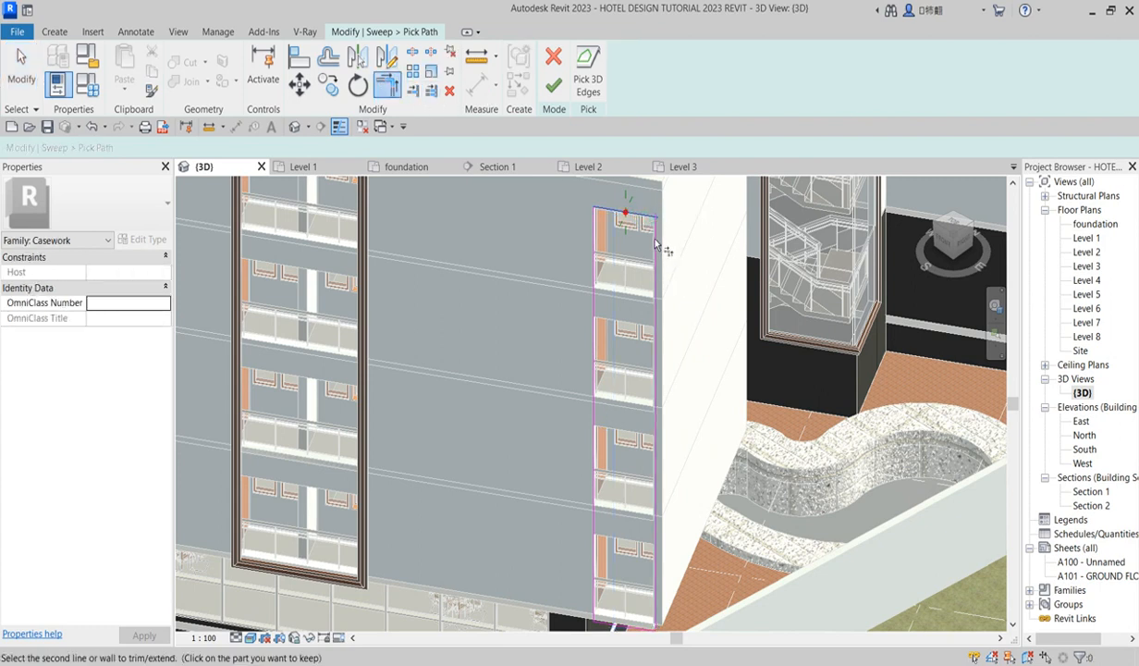
{"action": "scroll", "coordinate": [653, 245], "scroll_direction": "up", "scroll_amount": 4}
{"action": "scroll", "coordinate": [650, 326], "scroll_direction": "down", "scroll_amount": 3}
{"action": "scroll", "coordinate": [652, 325], "scroll_direction": "up", "scroll_amount": 5}
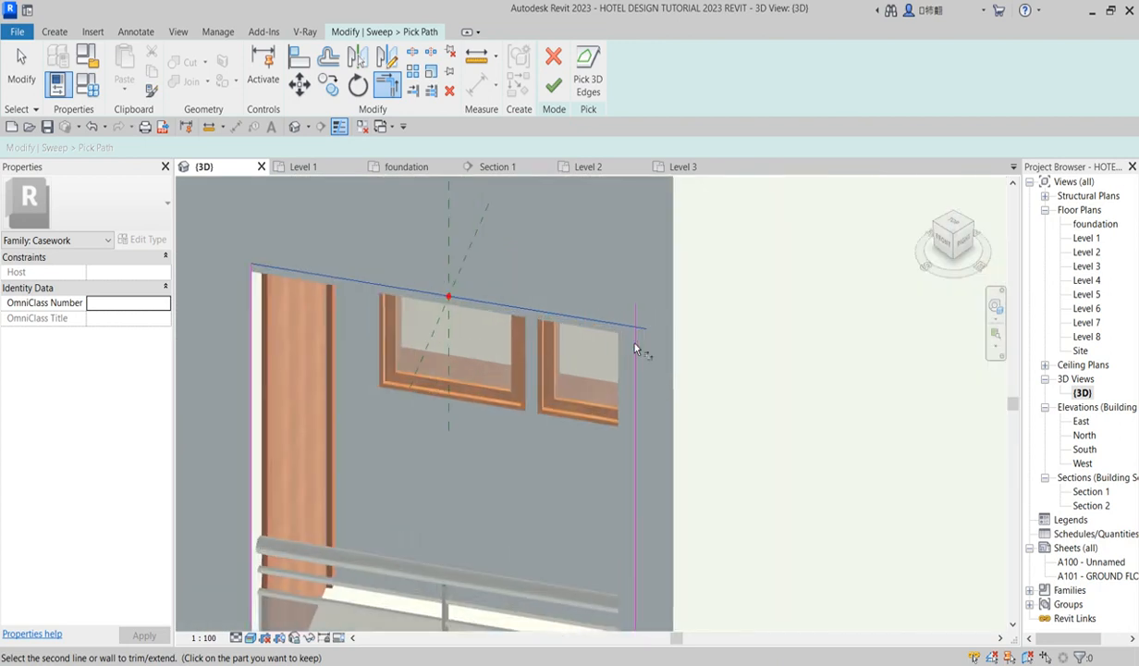
{"action": "left_click", "coordinate": [639, 354]}
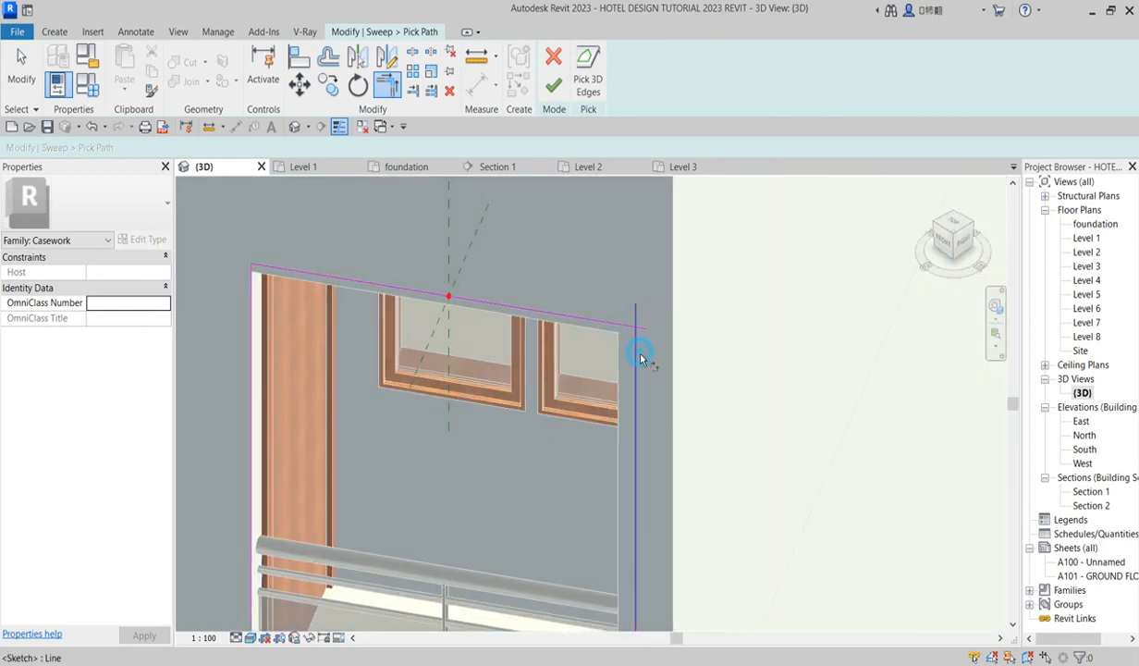
{"action": "key", "text": "Escape"}
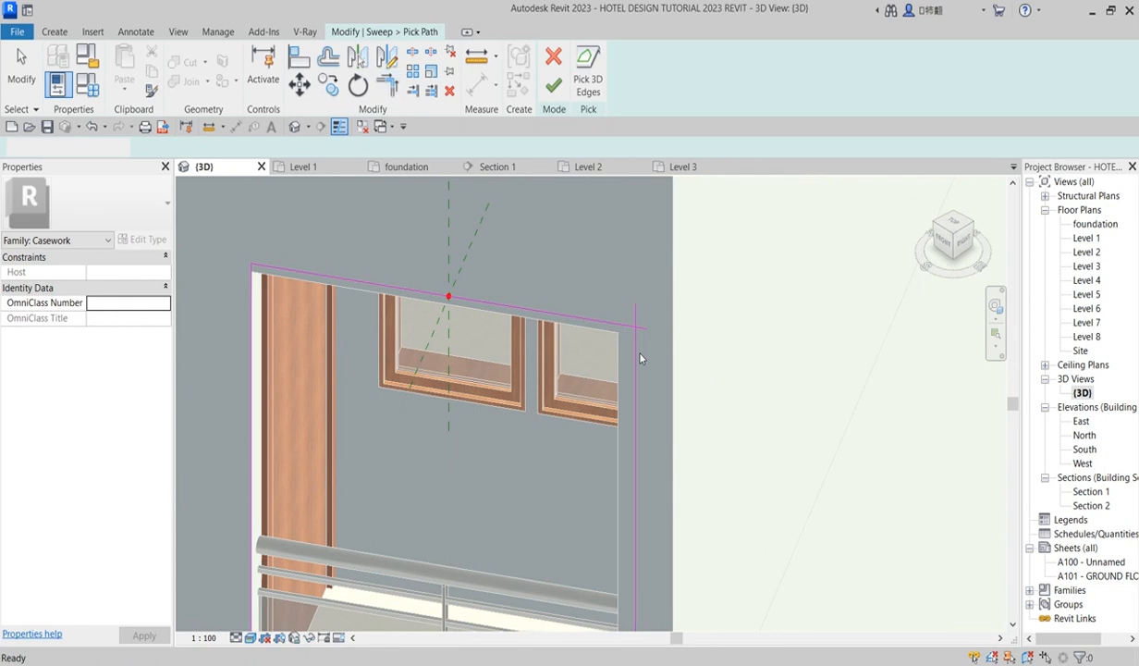
Try to finish the corner frame's sweep path and discard the edits made to it.
{"action": "scroll", "coordinate": [640, 358], "scroll_direction": "down", "scroll_amount": 5}
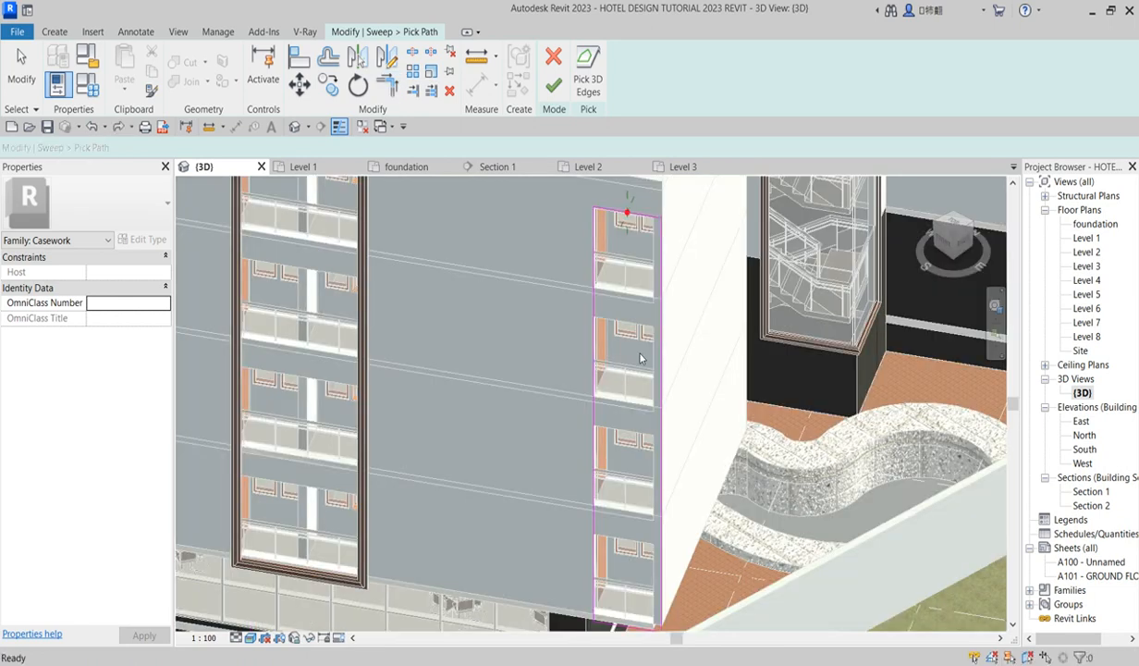
{"action": "left_click", "coordinate": [553, 86]}
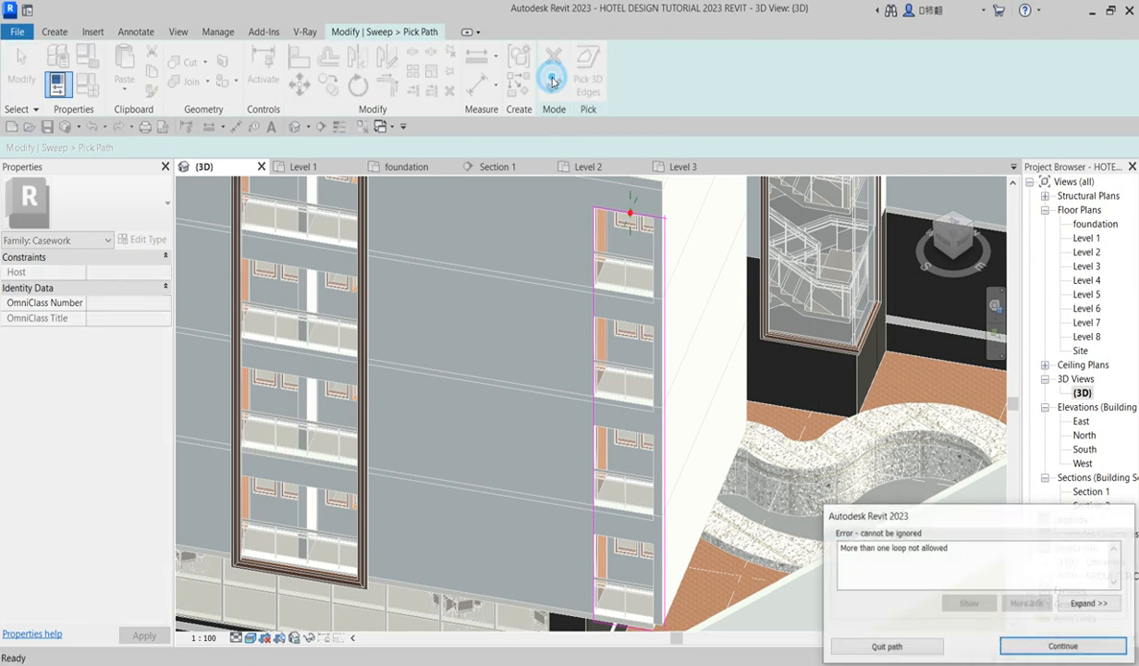
{"action": "left_click", "coordinate": [892, 646]}
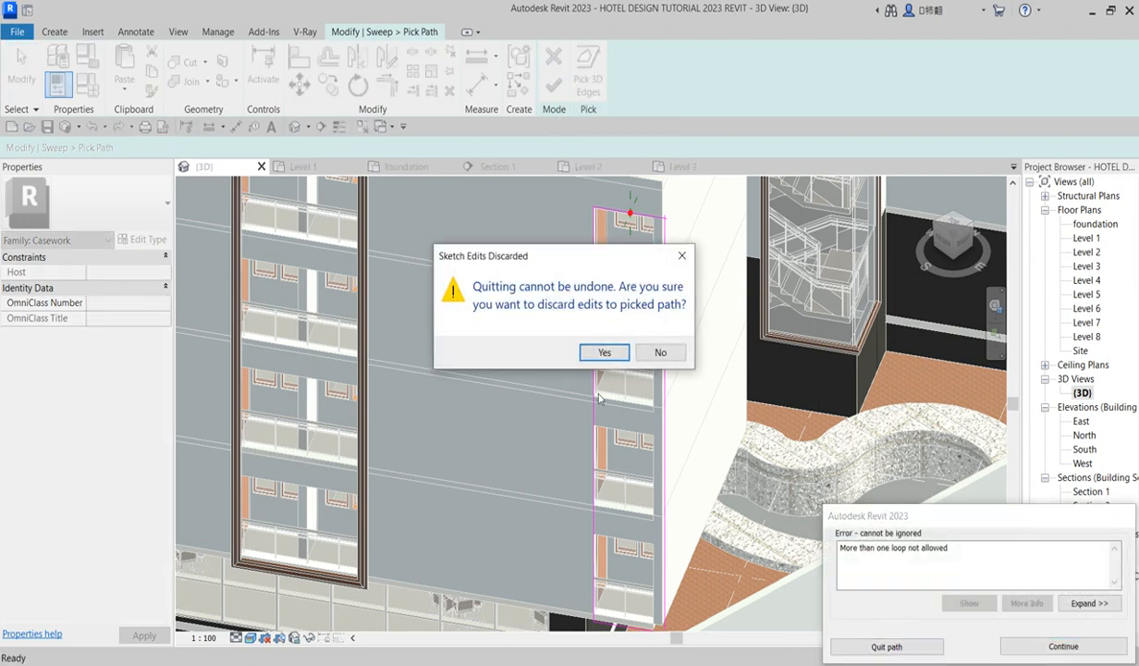
{"action": "left_click", "coordinate": [603, 353]}
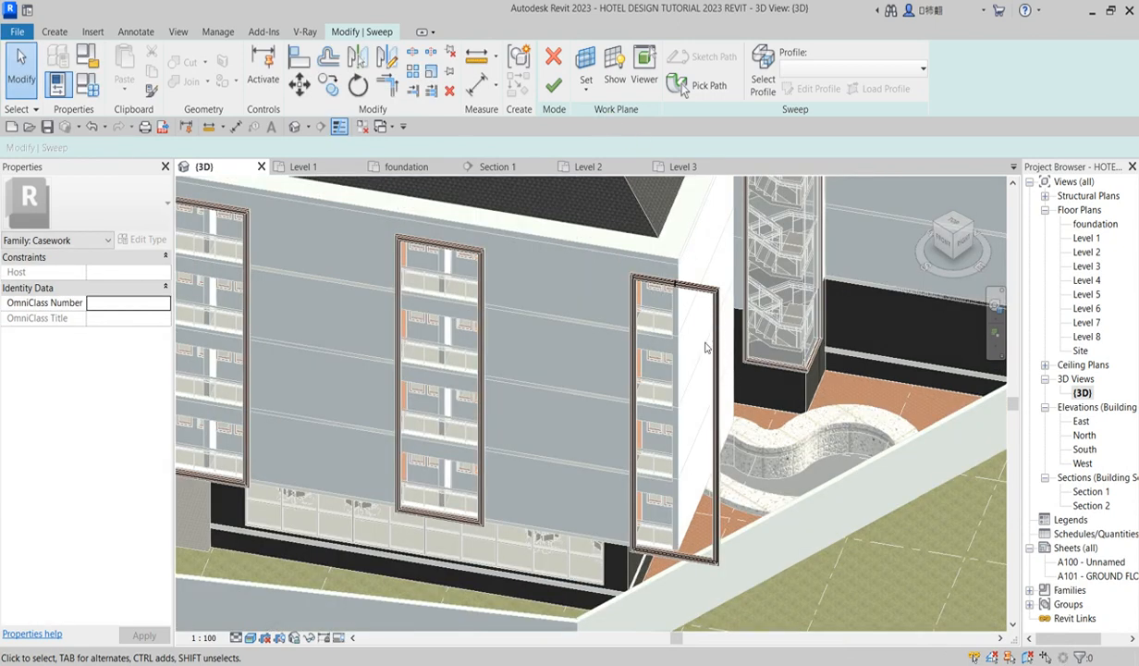
Reopen the corner balcony frame's sweep path for editing in the 3D view.
{"action": "scroll", "coordinate": [710, 351], "scroll_direction": "down", "scroll_amount": 2}
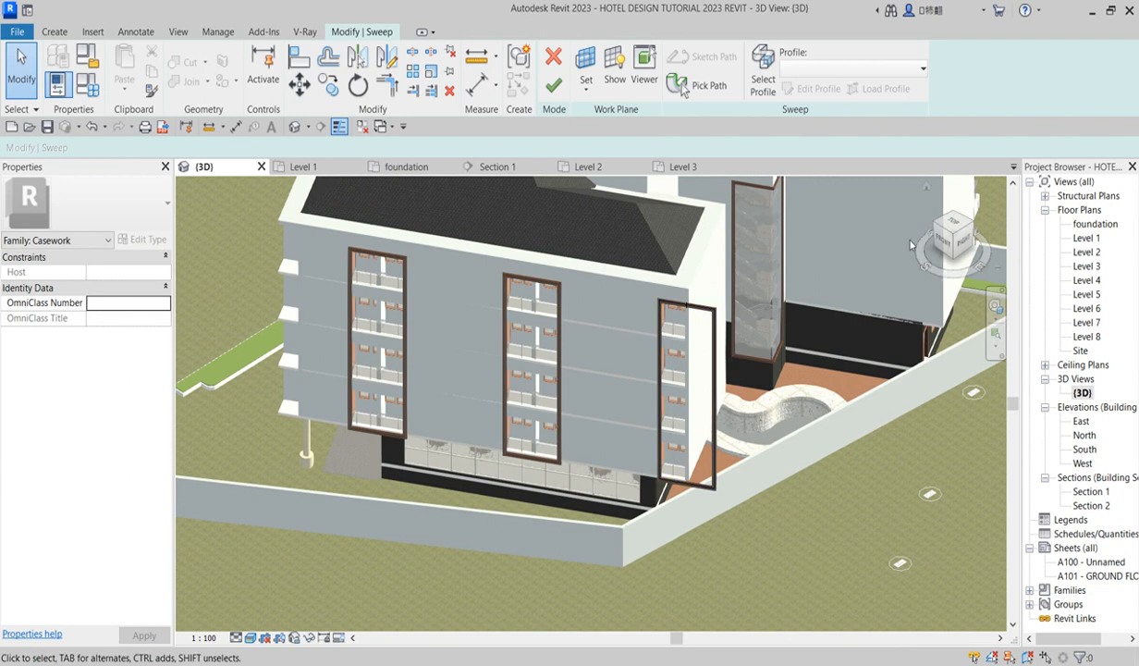
{"action": "left_click", "coordinate": [951, 246]}
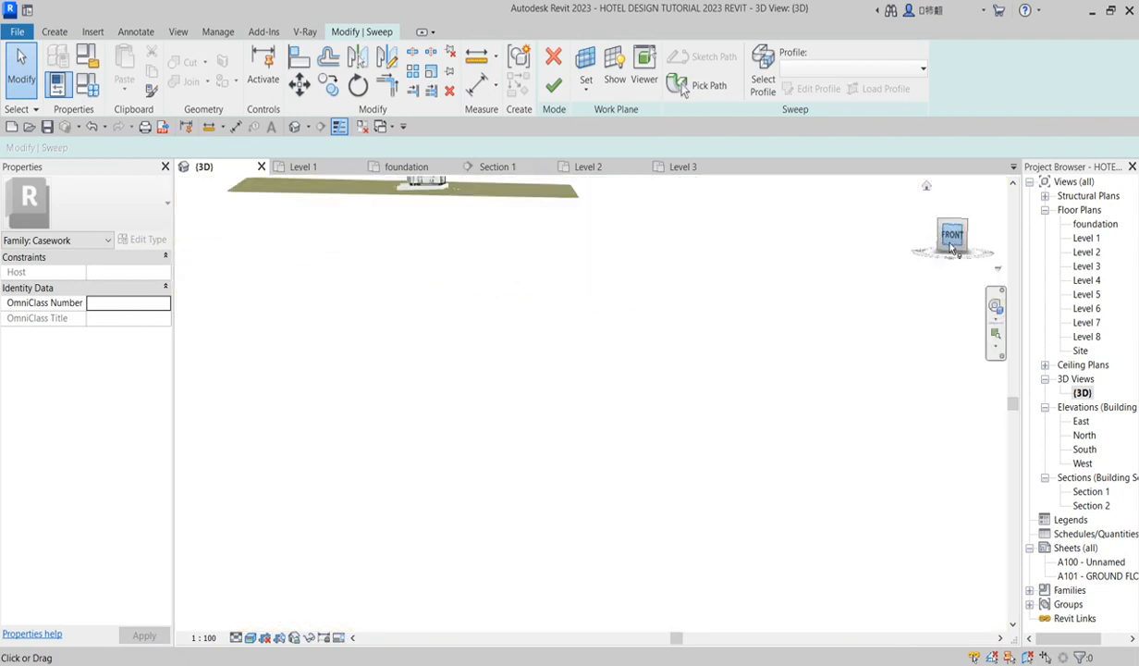
{"action": "scroll", "coordinate": [642, 429], "scroll_direction": "up", "scroll_amount": 10}
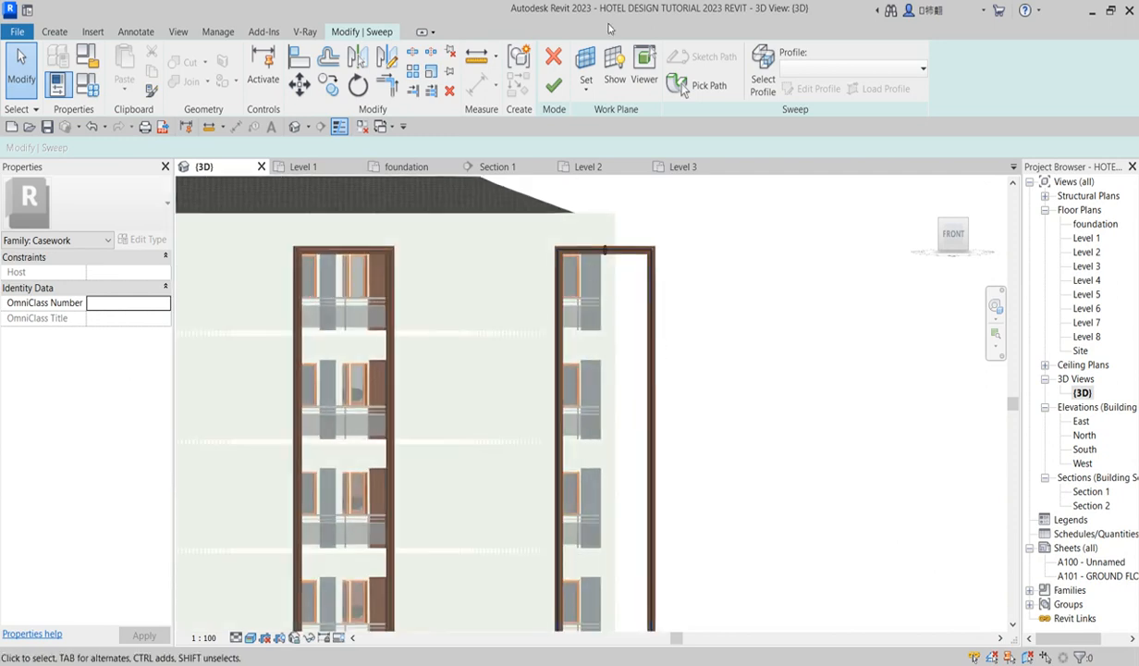
{"action": "scroll", "coordinate": [636, 327], "scroll_direction": "down", "scroll_amount": 2}
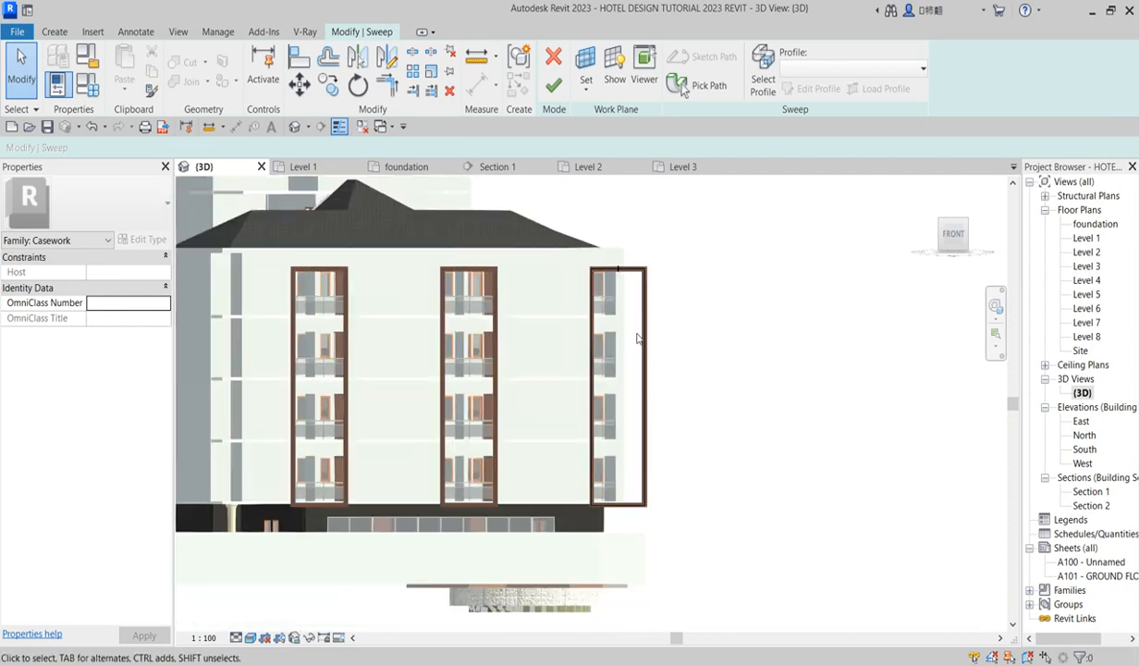
{"action": "left_click", "coordinate": [967, 223]}
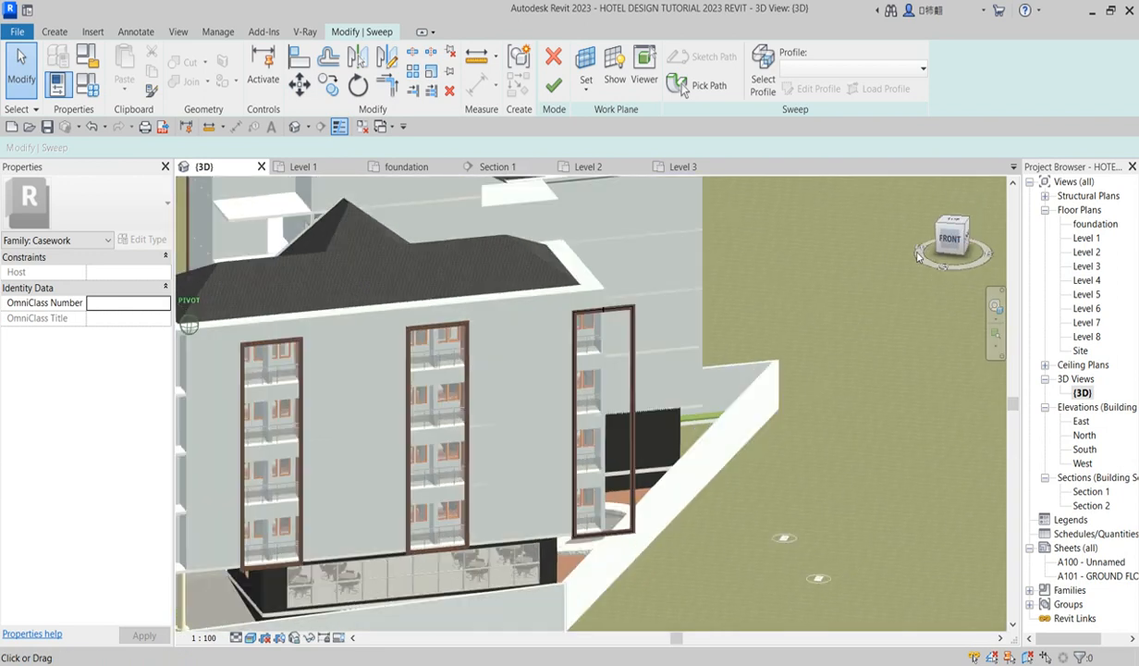
{"action": "scroll", "coordinate": [536, 401], "scroll_direction": "up", "scroll_amount": 2}
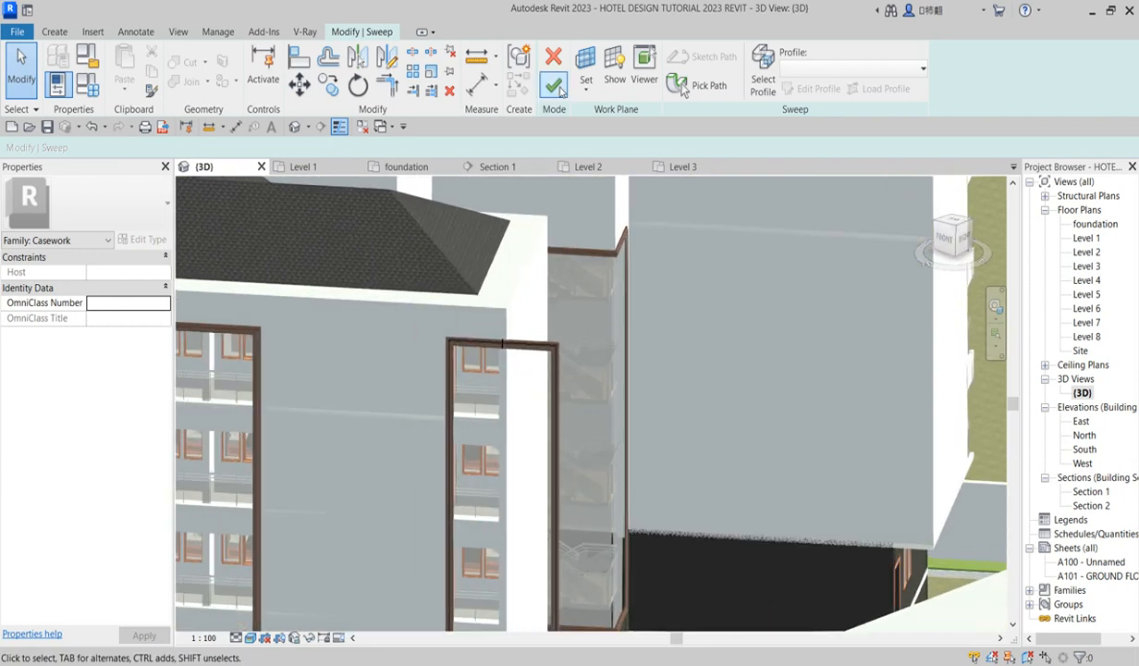
{"action": "left_click", "coordinate": [558, 356]}
{"action": "left_click", "coordinate": [703, 85]}
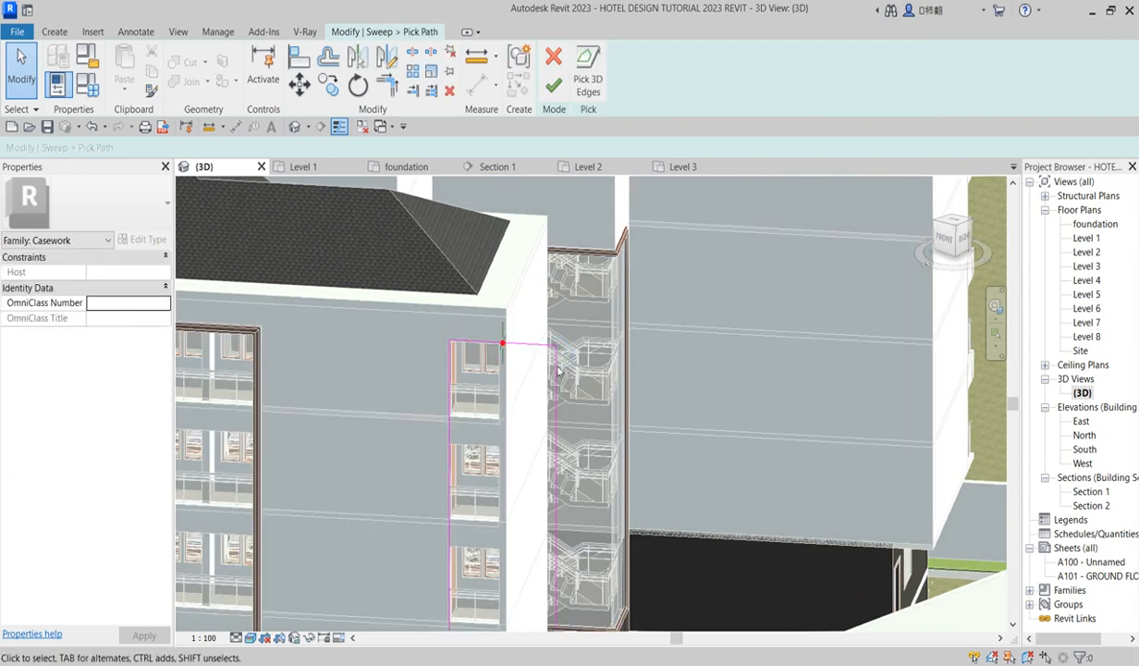
{"action": "left_click", "coordinate": [294, 59]}
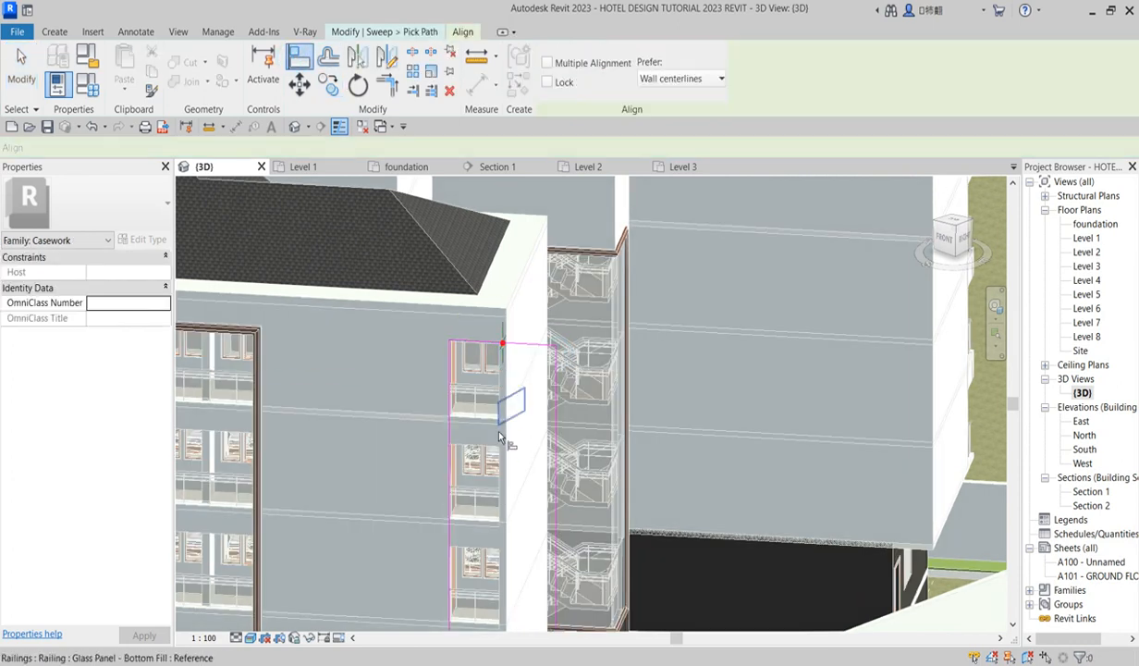
{"action": "scroll", "coordinate": [509, 476], "scroll_direction": "up", "scroll_amount": 3}
{"action": "scroll", "coordinate": [494, 482], "scroll_direction": "up", "scroll_amount": 2}
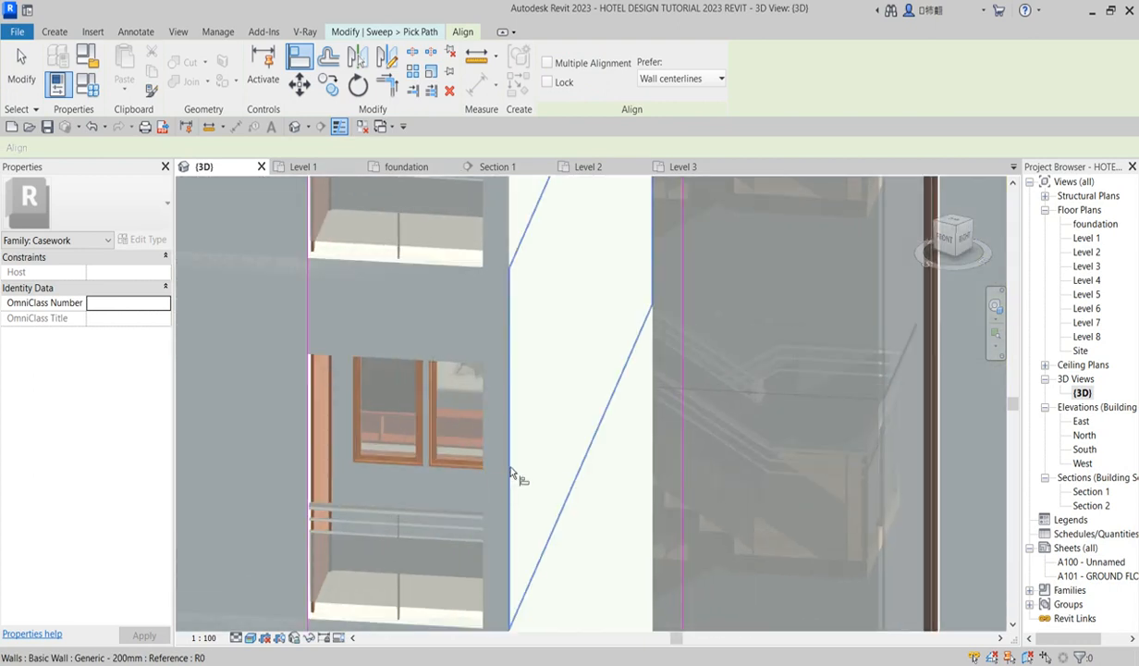
{"action": "left_click", "coordinate": [515, 470]}
{"action": "scroll", "coordinate": [671, 421], "scroll_direction": "down", "scroll_amount": 3}
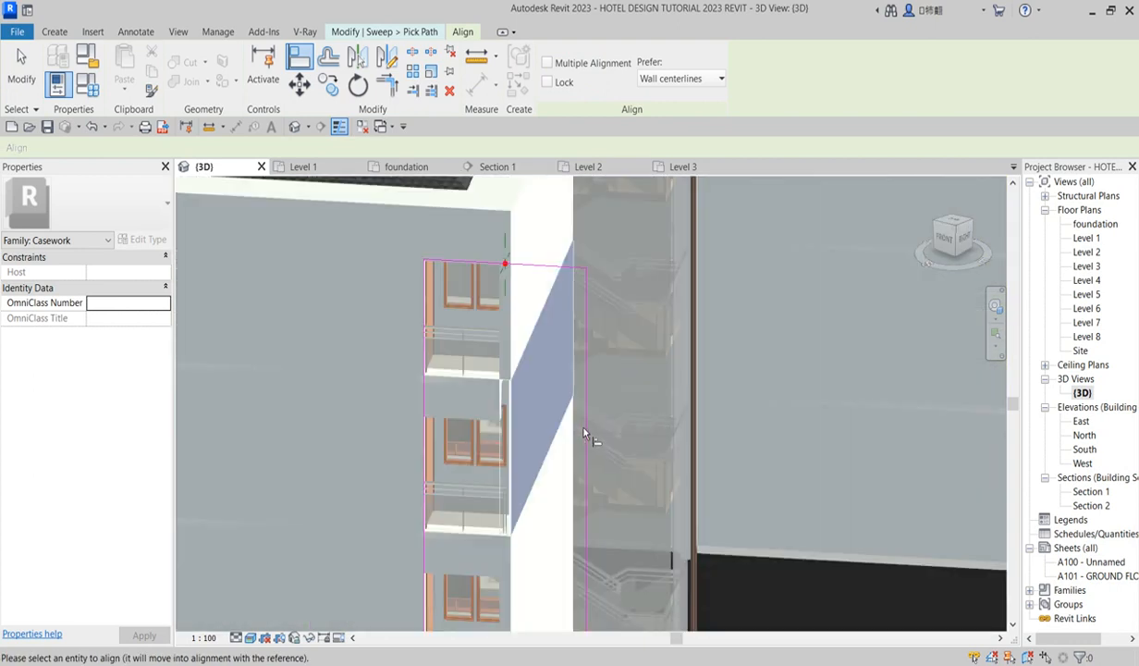
{"action": "scroll", "coordinate": [573, 412], "scroll_direction": "up", "scroll_amount": 3}
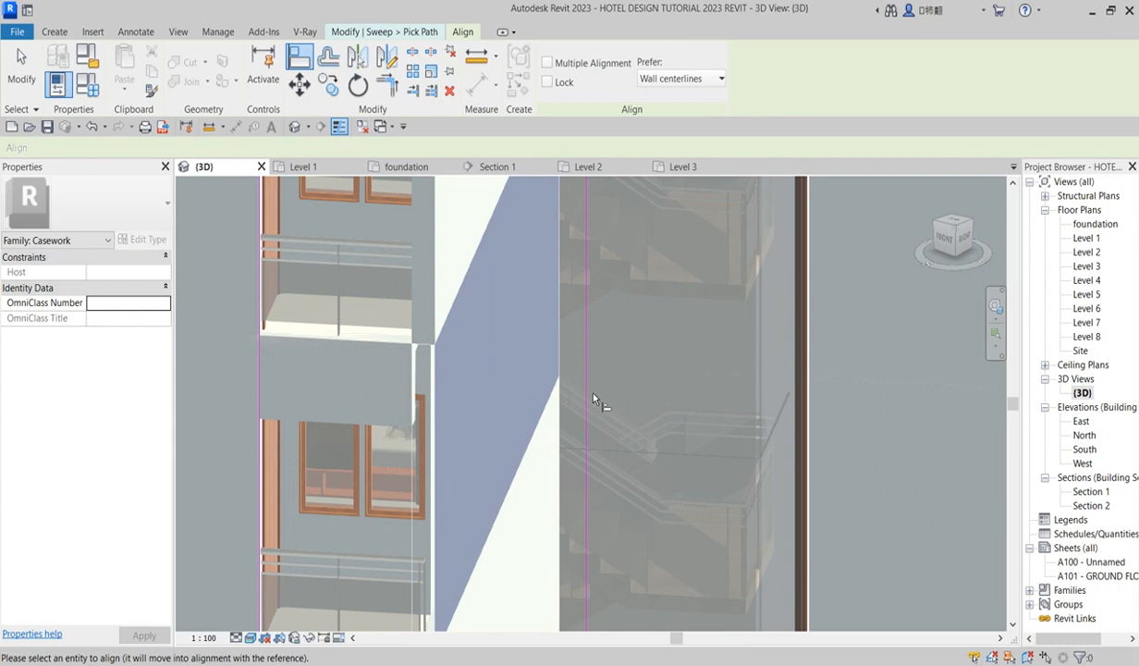
{"action": "scroll", "coordinate": [591, 396], "scroll_direction": "down", "scroll_amount": 4}
{"action": "key", "text": "Escape"}
{"action": "key", "text": "Escape"}
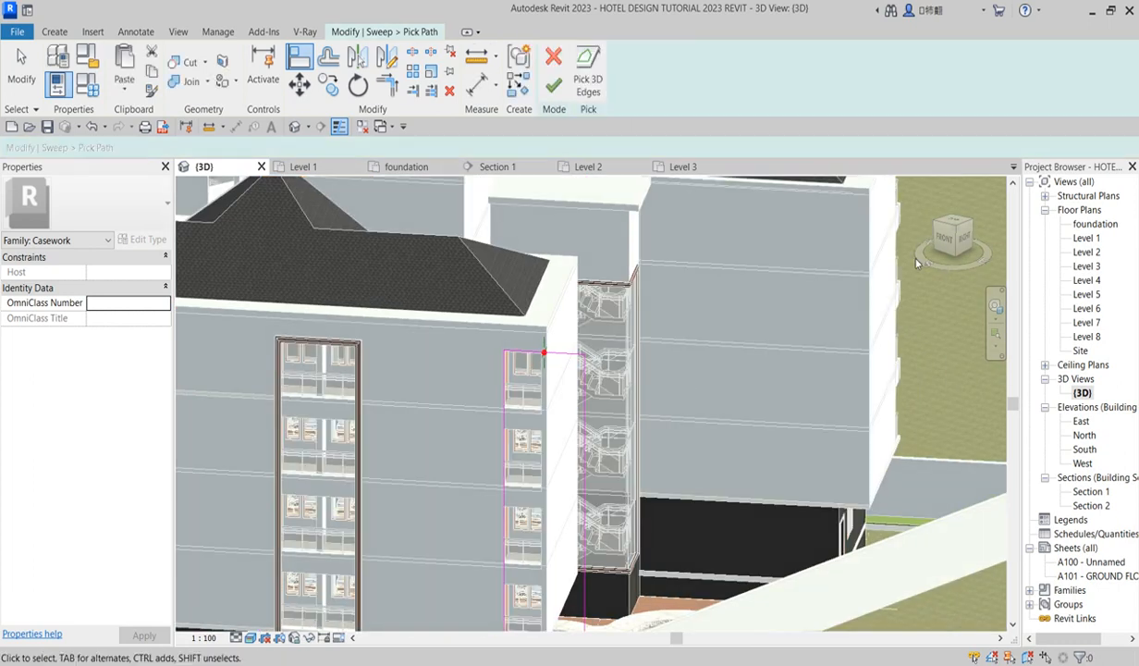
In the Level 2 plan, move the path's outer vertical line inward onto the outer corner of the building's end wall.
{"action": "left_click", "coordinate": [583, 375]}
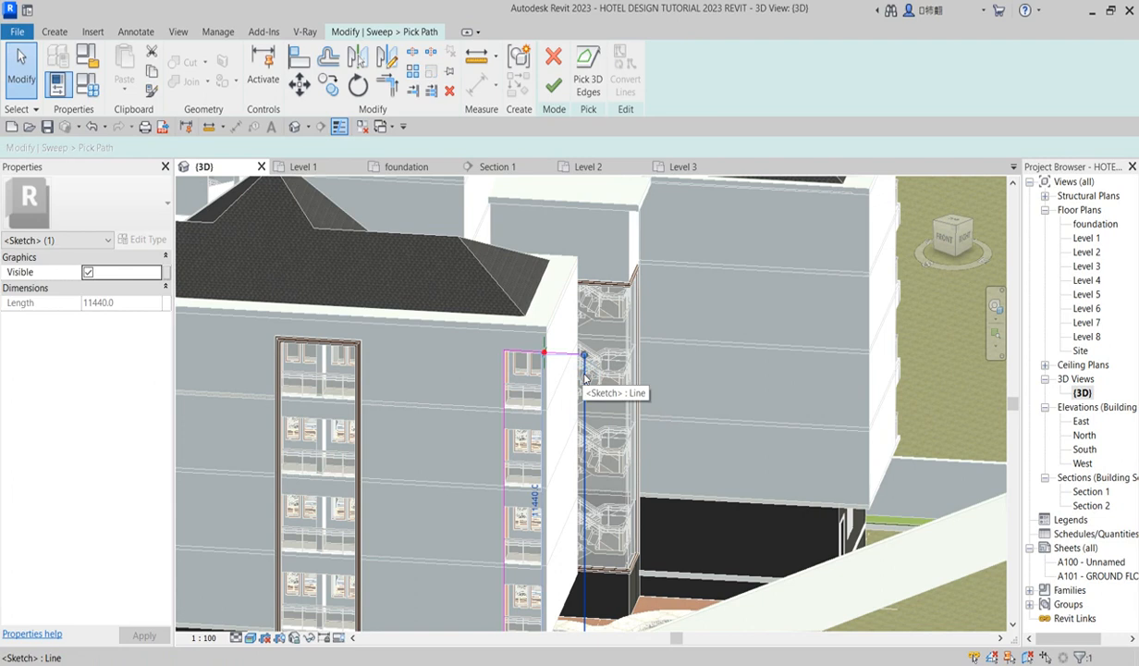
{"action": "double_click", "coordinate": [1087, 252]}
{"action": "scroll", "coordinate": [833, 333], "scroll_direction": "up", "scroll_amount": 2}
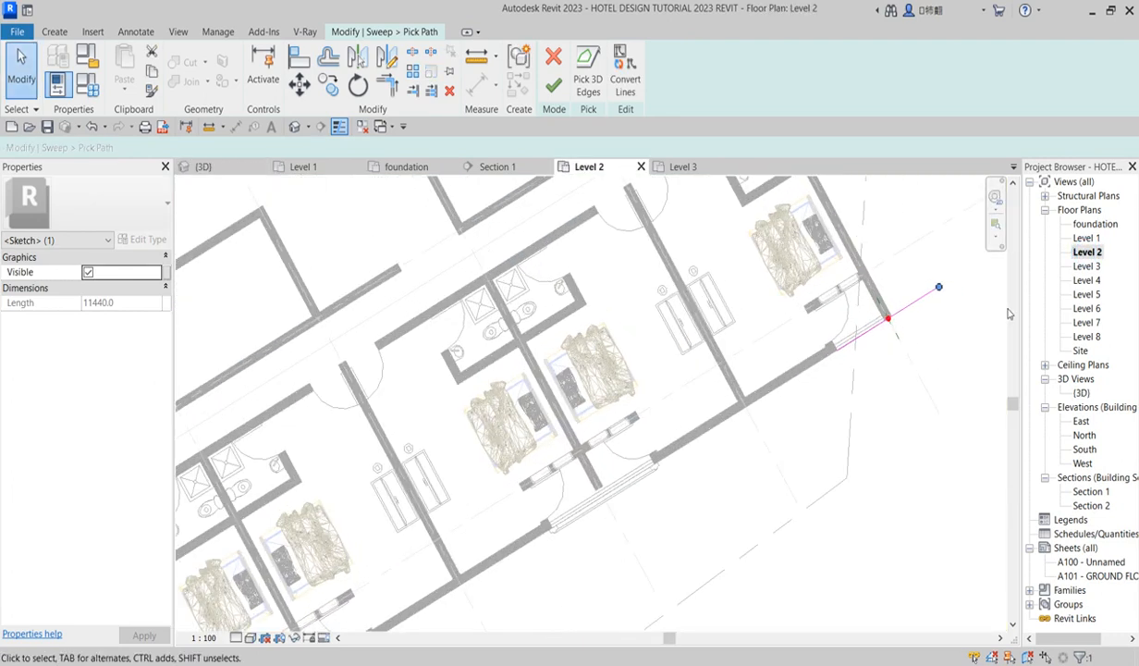
{"action": "left_click", "coordinate": [298, 84]}
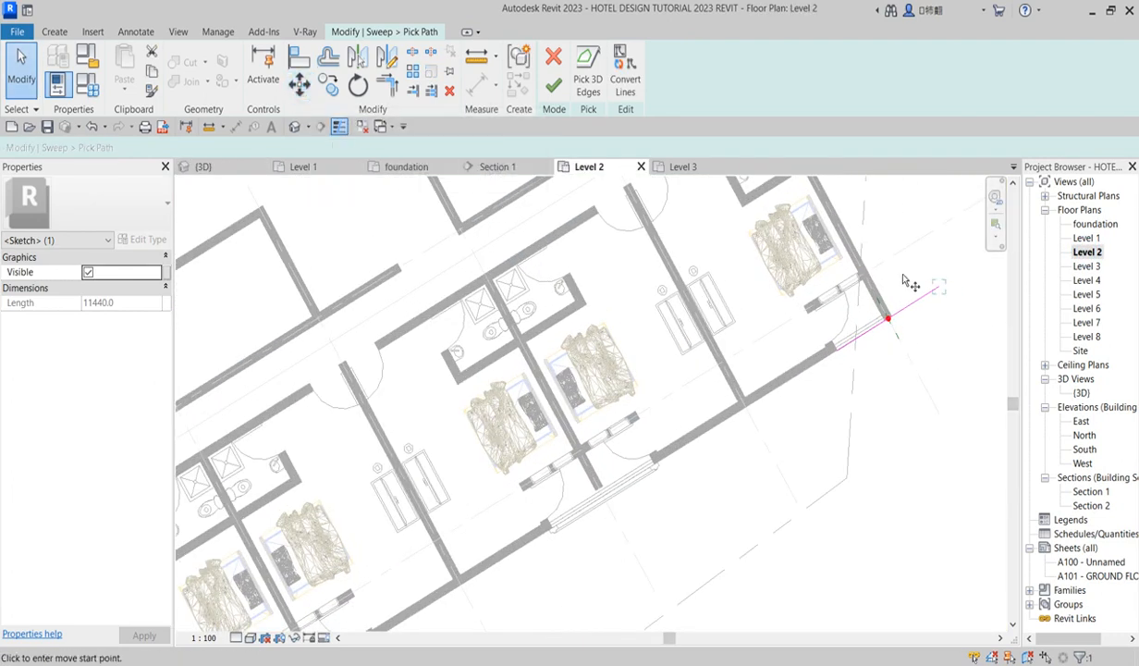
{"action": "scroll", "coordinate": [952, 294], "scroll_direction": "up", "scroll_amount": 2}
{"action": "left_click", "coordinate": [911, 278]}
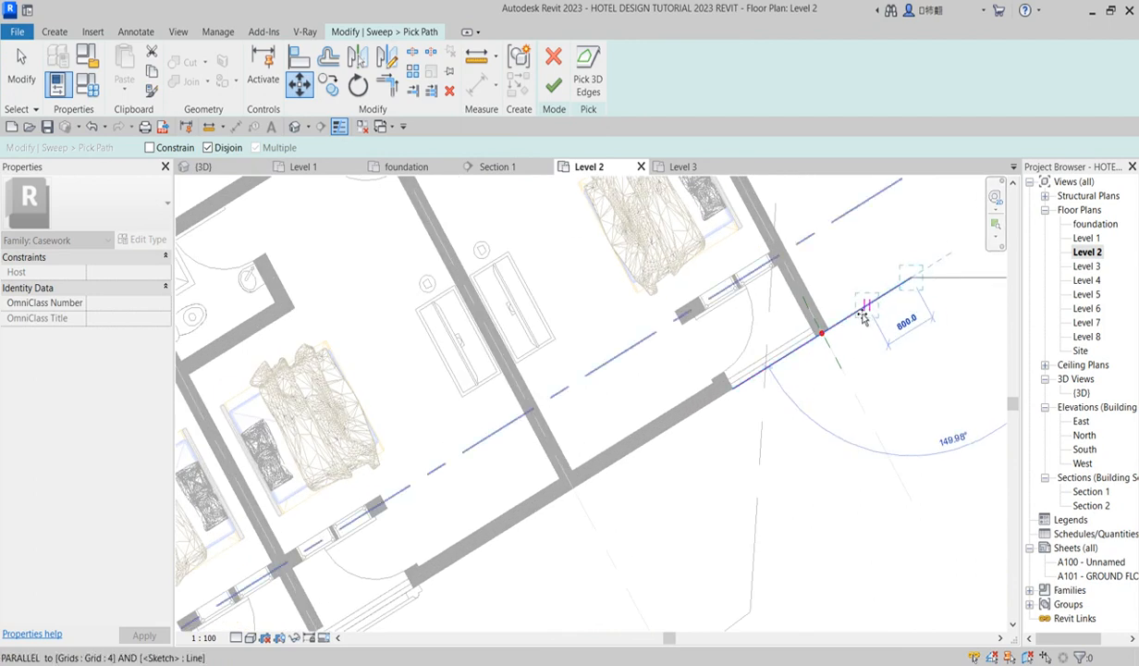
{"action": "scroll", "coordinate": [832, 336], "scroll_direction": "up", "scroll_amount": 3}
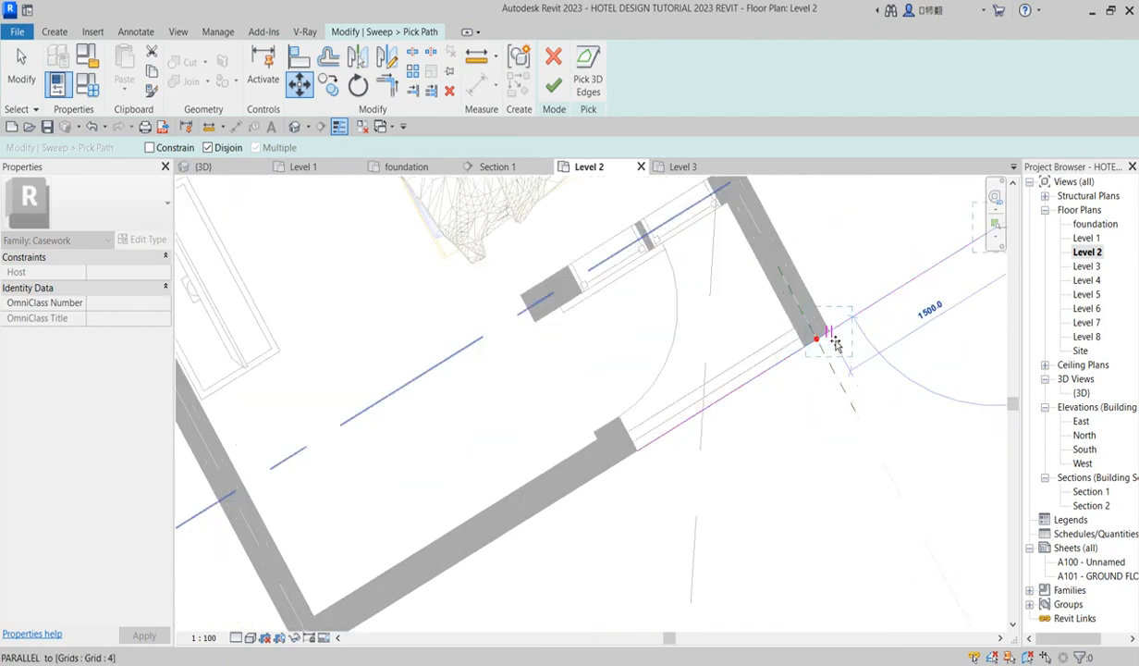
{"action": "scroll", "coordinate": [837, 342], "scroll_direction": "up", "scroll_amount": 2}
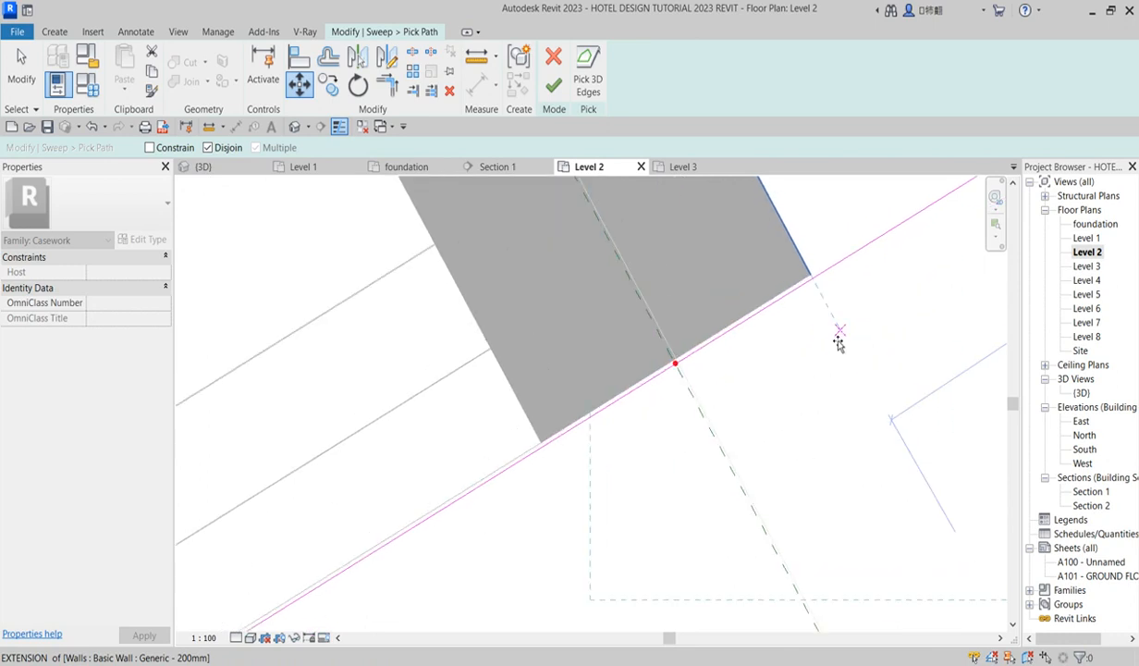
{"action": "left_click", "coordinate": [818, 292]}
{"action": "scroll", "coordinate": [753, 388], "scroll_direction": "down", "scroll_amount": 3}
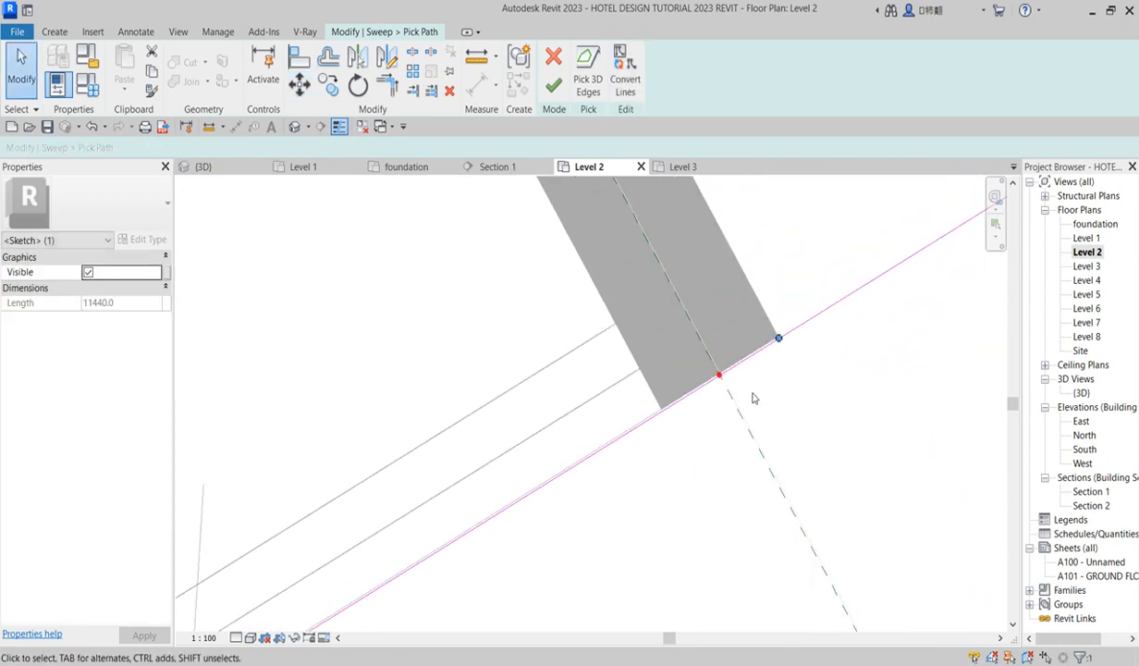
In the 3D view, trim the path's top and bottom lines to the moved vertical line so they form closed corners.
{"action": "double_click", "coordinate": [1081, 393]}
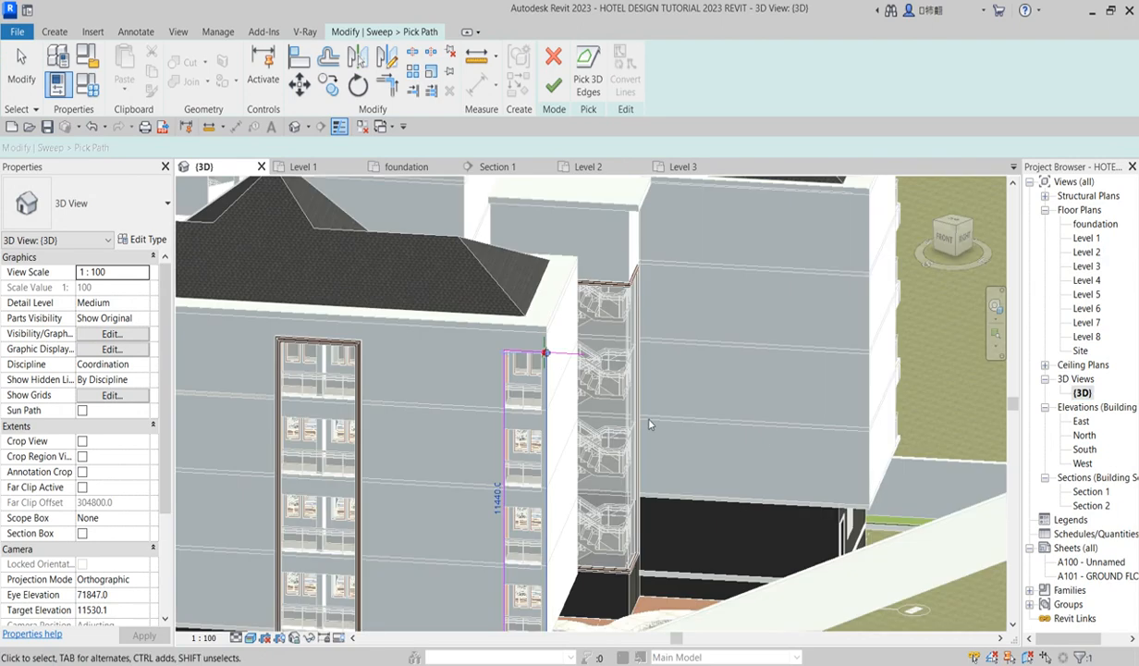
{"action": "left_click", "coordinate": [388, 85]}
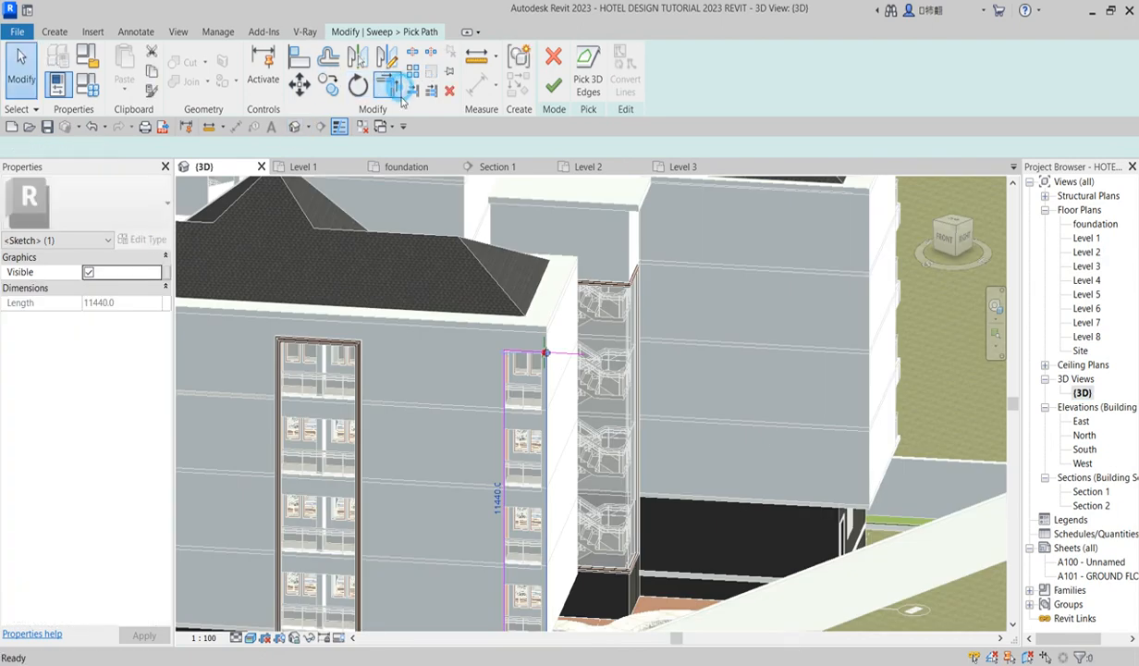
{"action": "scroll", "coordinate": [533, 356], "scroll_direction": "up", "scroll_amount": 2}
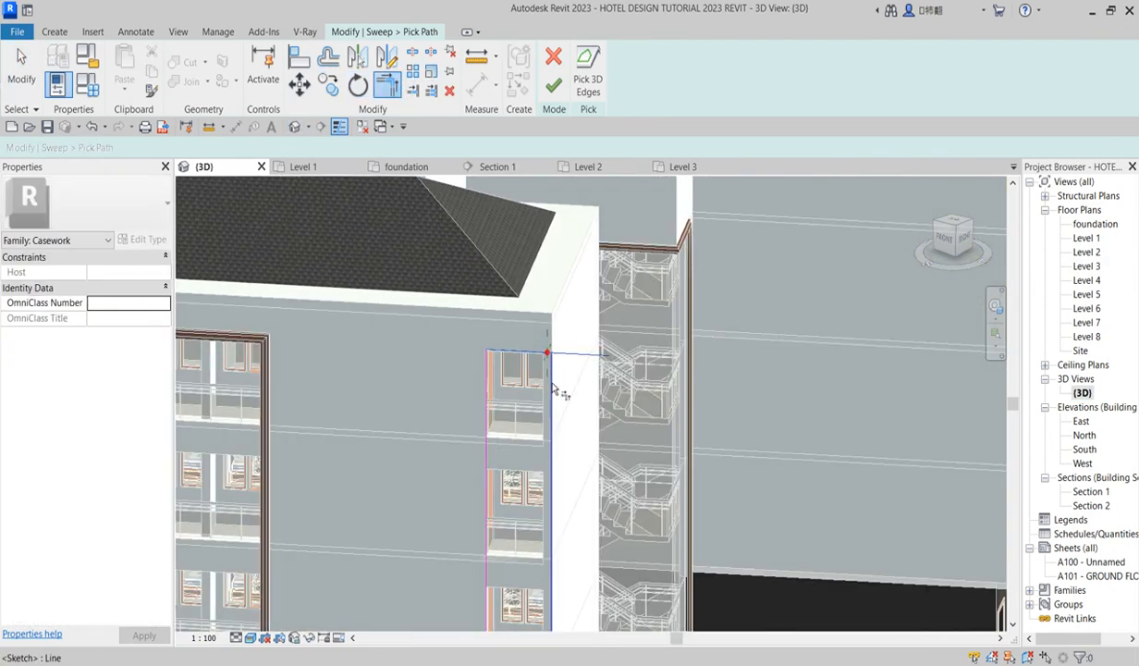
{"action": "scroll", "coordinate": [552, 386], "scroll_direction": "down", "scroll_amount": 3}
{"action": "scroll", "coordinate": [555, 566], "scroll_direction": "up", "scroll_amount": 4}
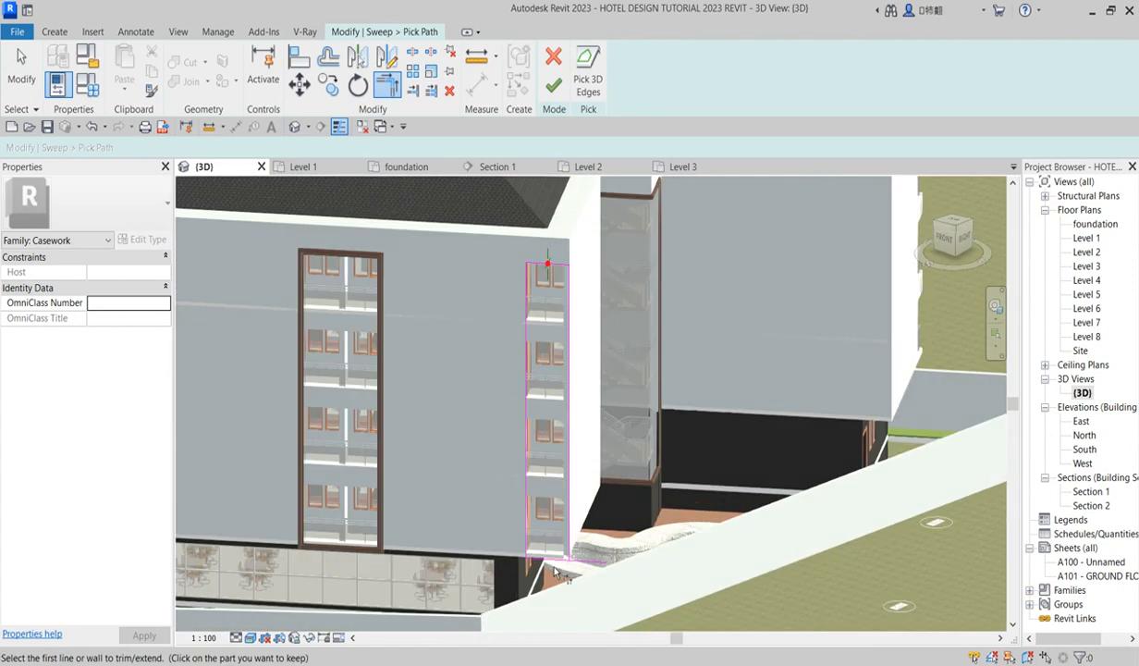
{"action": "key", "text": "t"}
{"action": "key", "text": "r"}
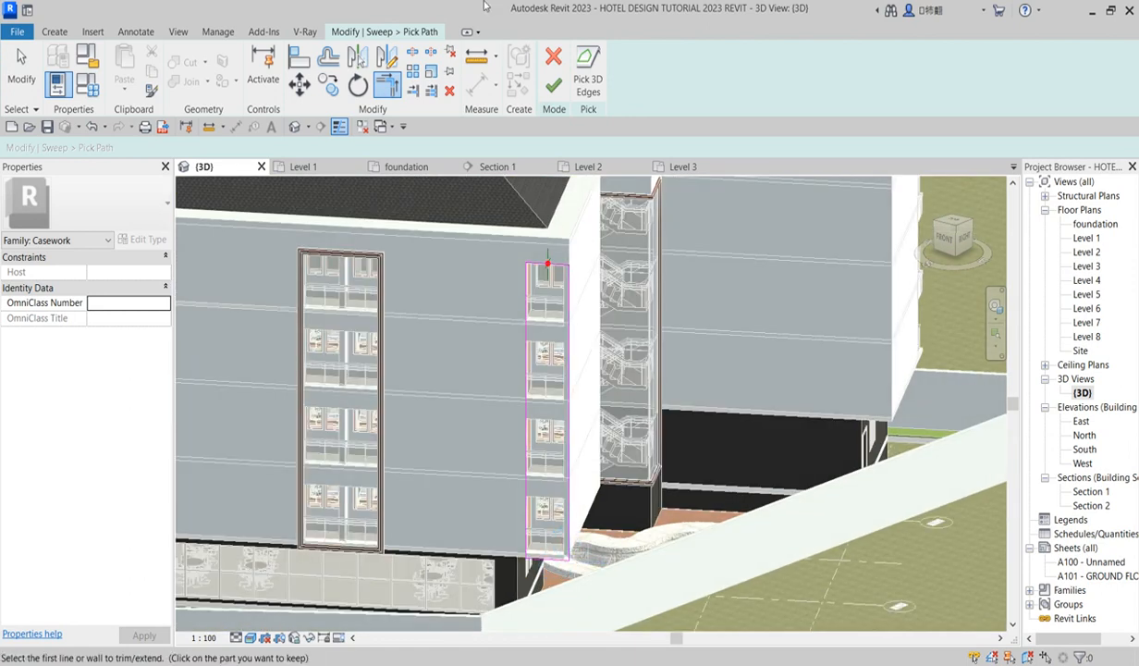
Finish the path and sweep edits of the corner balcony frame.
{"action": "left_click", "coordinate": [553, 84]}
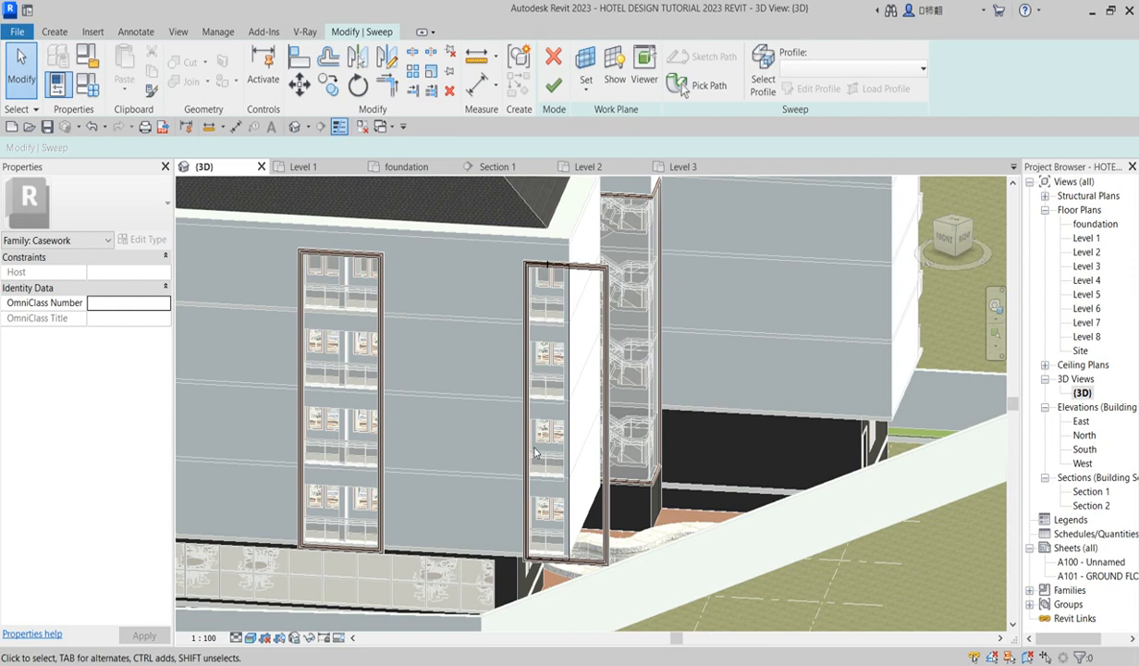
{"action": "left_click", "coordinate": [553, 84]}
{"action": "scroll", "coordinate": [595, 504], "scroll_direction": "down", "scroll_amount": 3}
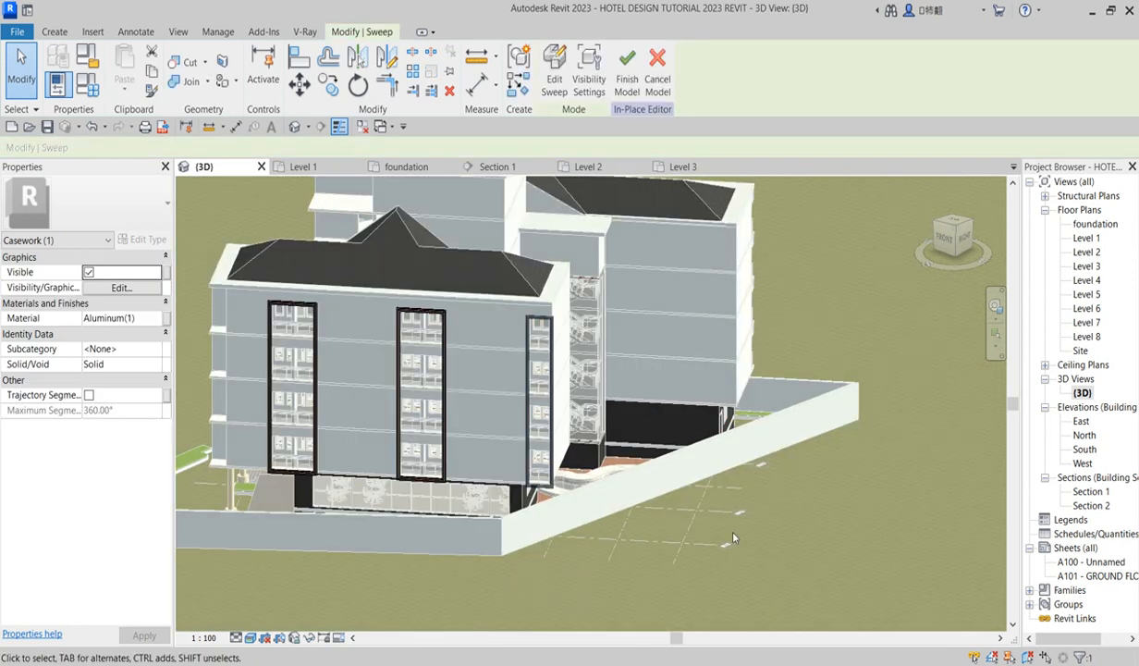
{"action": "scroll", "coordinate": [551, 481], "scroll_direction": "up", "scroll_amount": 4}
{"action": "scroll", "coordinate": [637, 539], "scroll_direction": "down", "scroll_amount": 5}
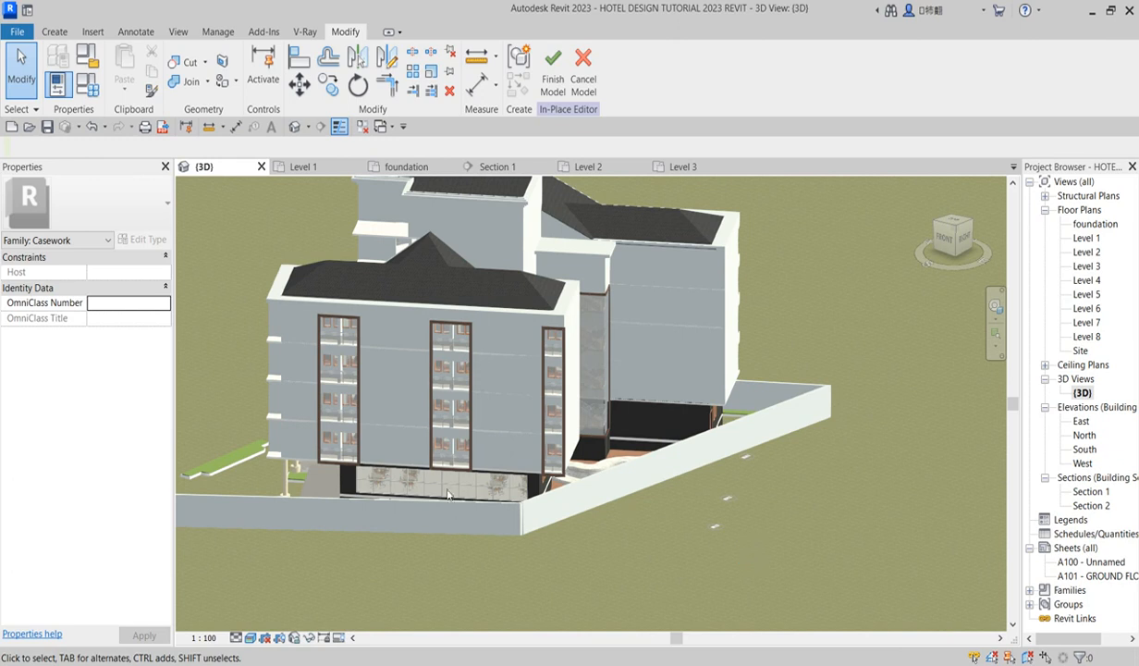
Finish the in-place model of the balcony frames and view the facade in 3D.
{"action": "scroll", "coordinate": [451, 388], "scroll_direction": "up", "scroll_amount": 5}
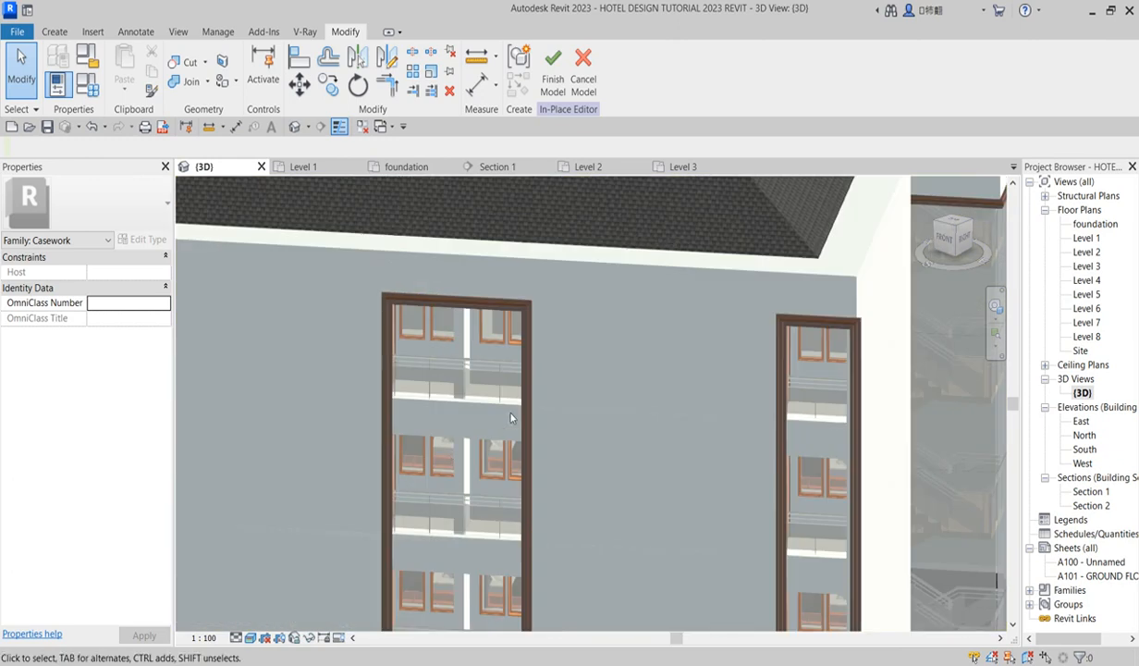
{"action": "scroll", "coordinate": [496, 428], "scroll_direction": "down", "scroll_amount": 5}
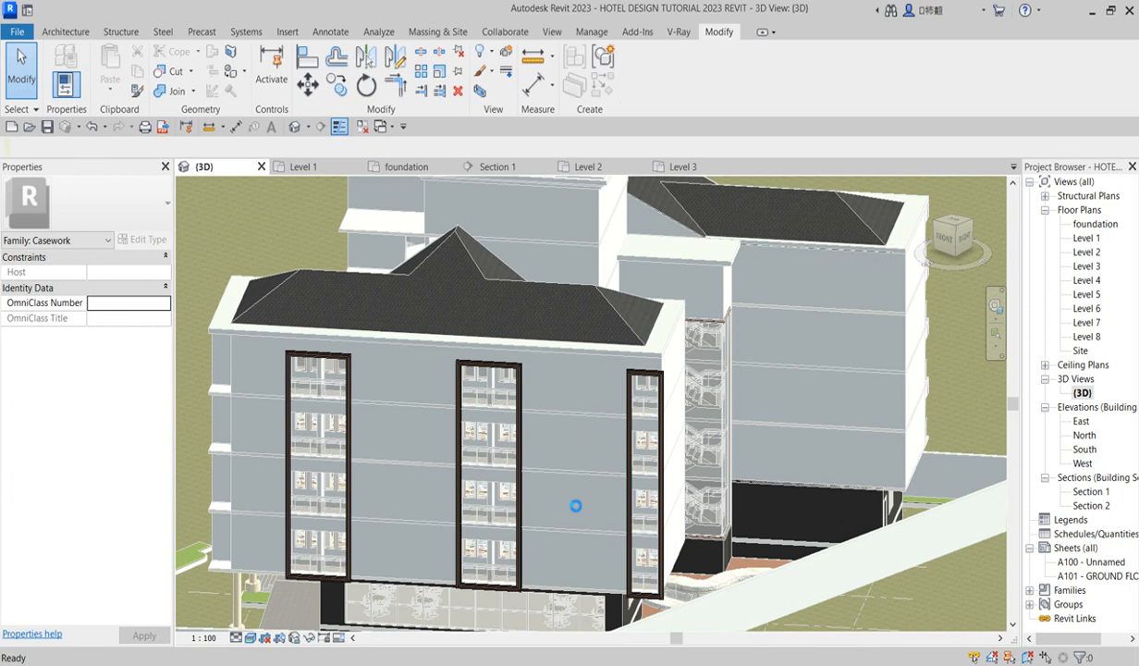
{"action": "scroll", "coordinate": [575, 506], "scroll_direction": "down", "scroll_amount": 2}
{"action": "scroll", "coordinate": [585, 501], "scroll_direction": "up", "scroll_amount": 1}
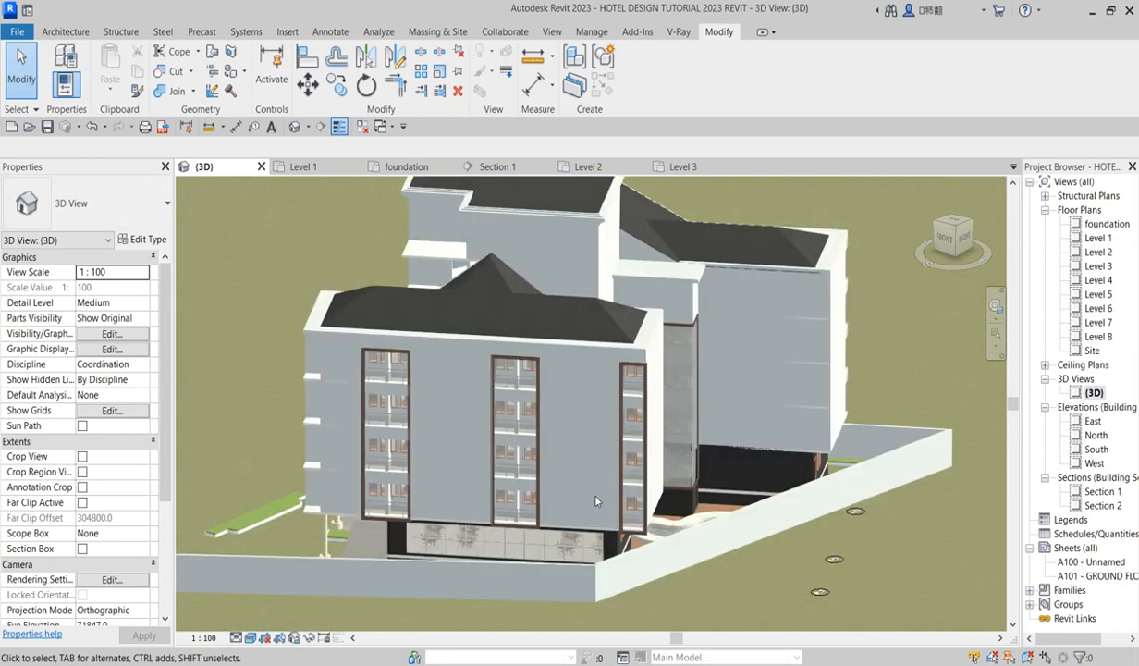
{"action": "scroll", "coordinate": [585, 502], "scroll_direction": "up", "scroll_amount": 3}
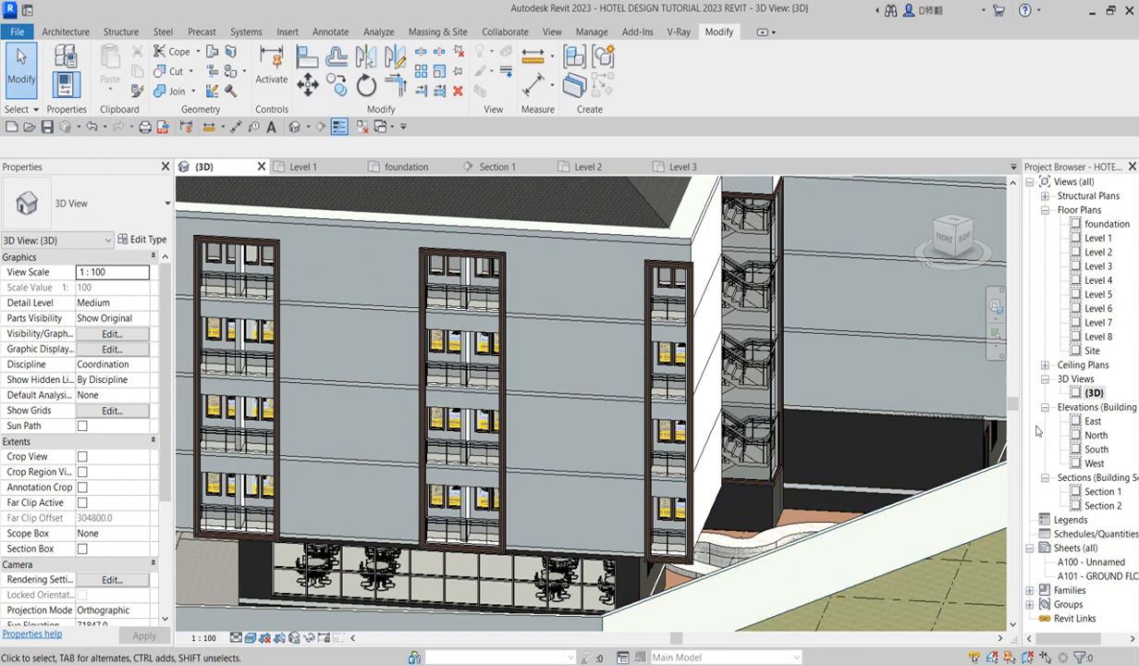
In the foundation floor plan, place a Smart ForTwo Pulse car component outside the building front, just above the island with rounded corners.
{"action": "double_click", "coordinate": [1106, 226]}
{"action": "scroll", "coordinate": [390, 469], "scroll_direction": "down", "scroll_amount": 3}
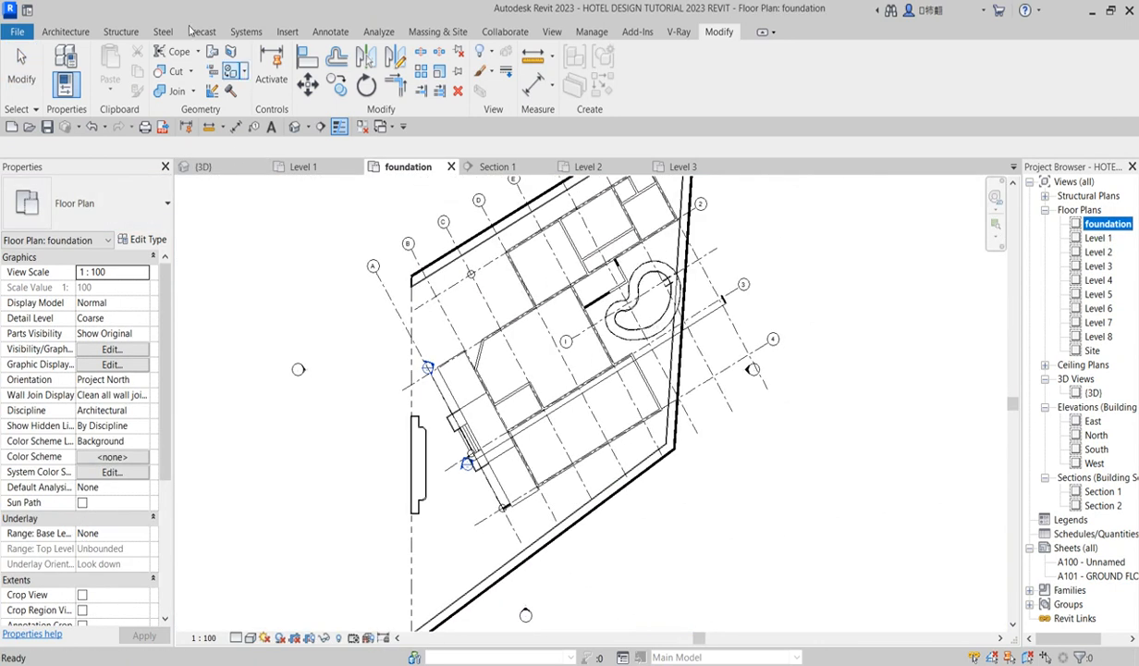
{"action": "left_click", "coordinate": [65, 31]}
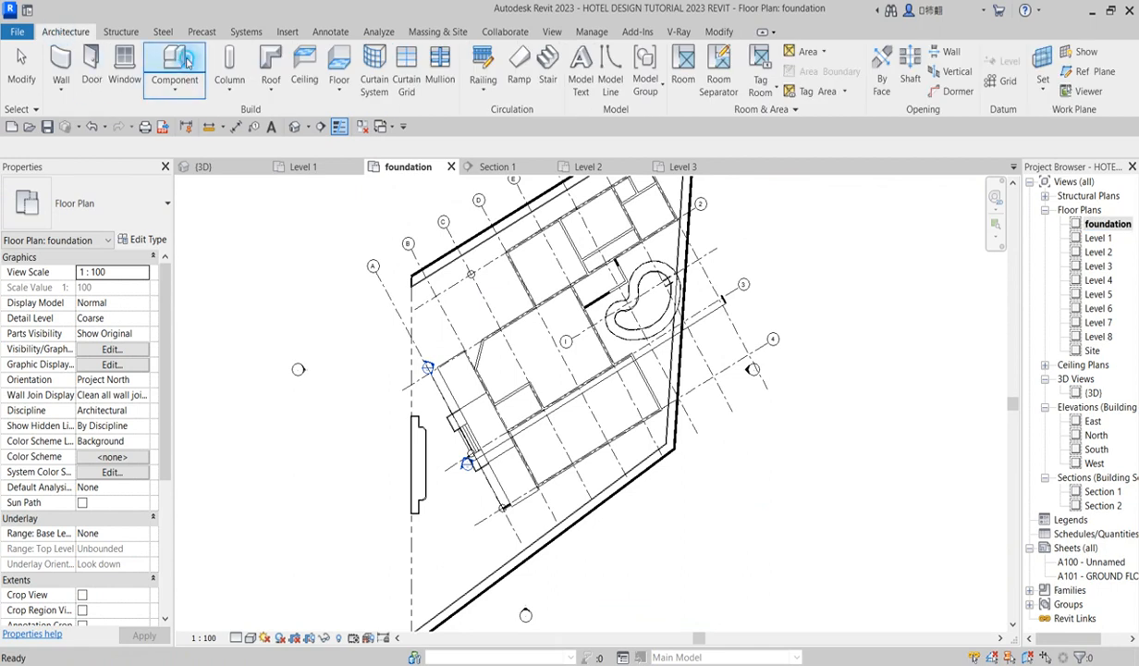
{"action": "left_click", "coordinate": [187, 61]}
{"action": "left_click", "coordinate": [152, 226]}
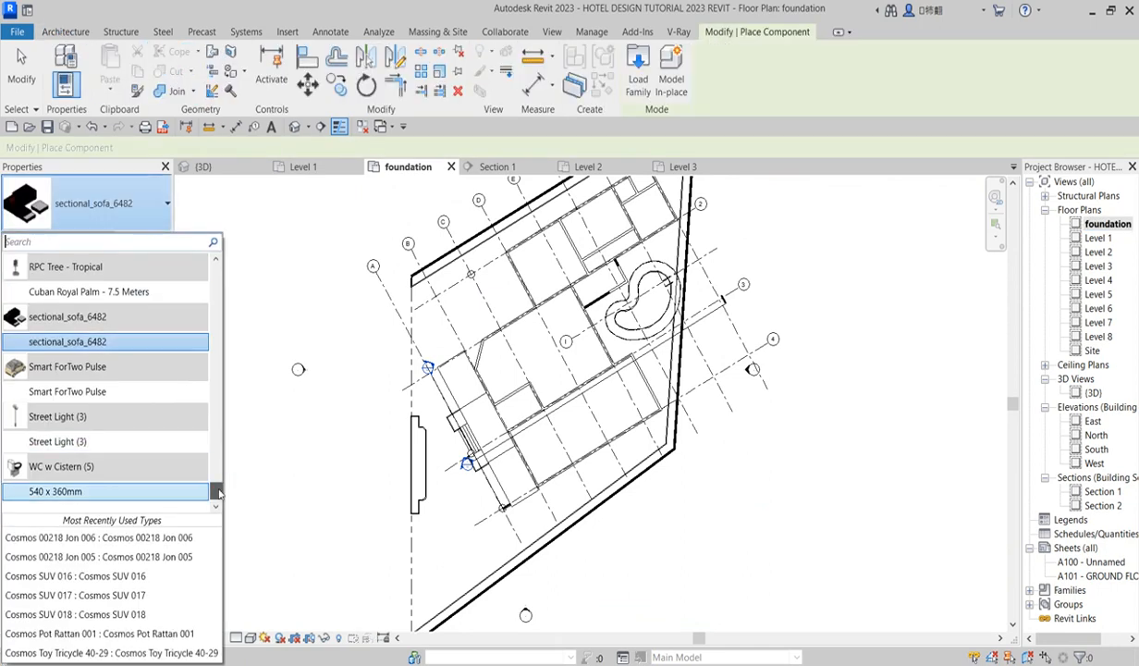
{"action": "left_click", "coordinate": [73, 393]}
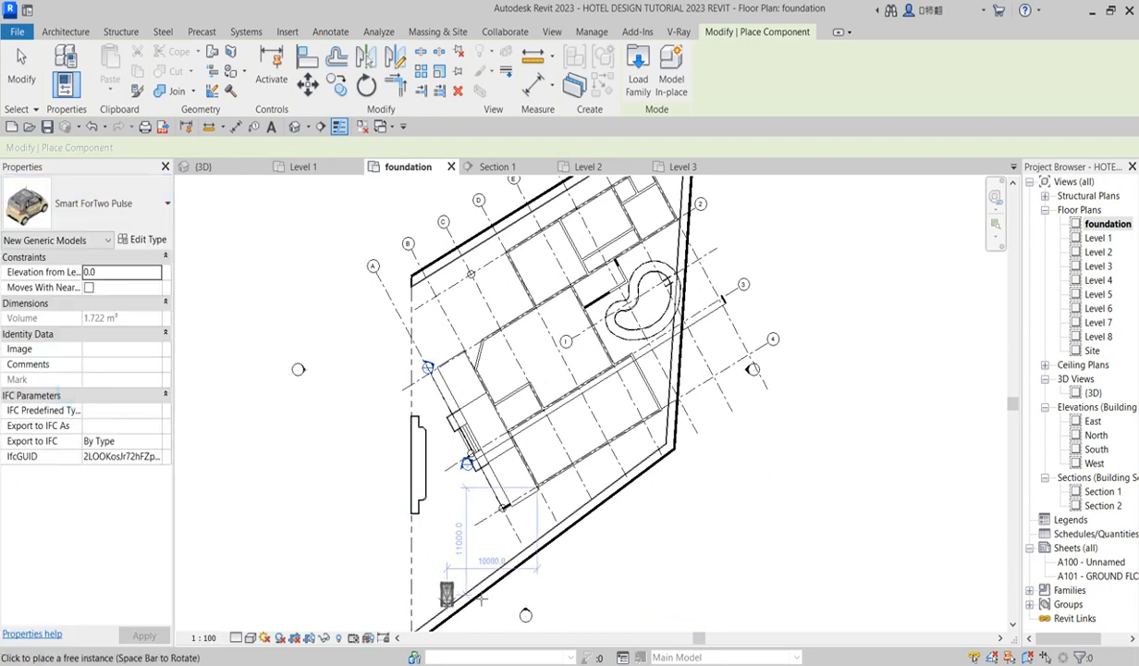
{"action": "scroll", "coordinate": [453, 494], "scroll_direction": "up", "scroll_amount": 3}
{"action": "scroll", "coordinate": [471, 486], "scroll_direction": "up", "scroll_amount": 1}
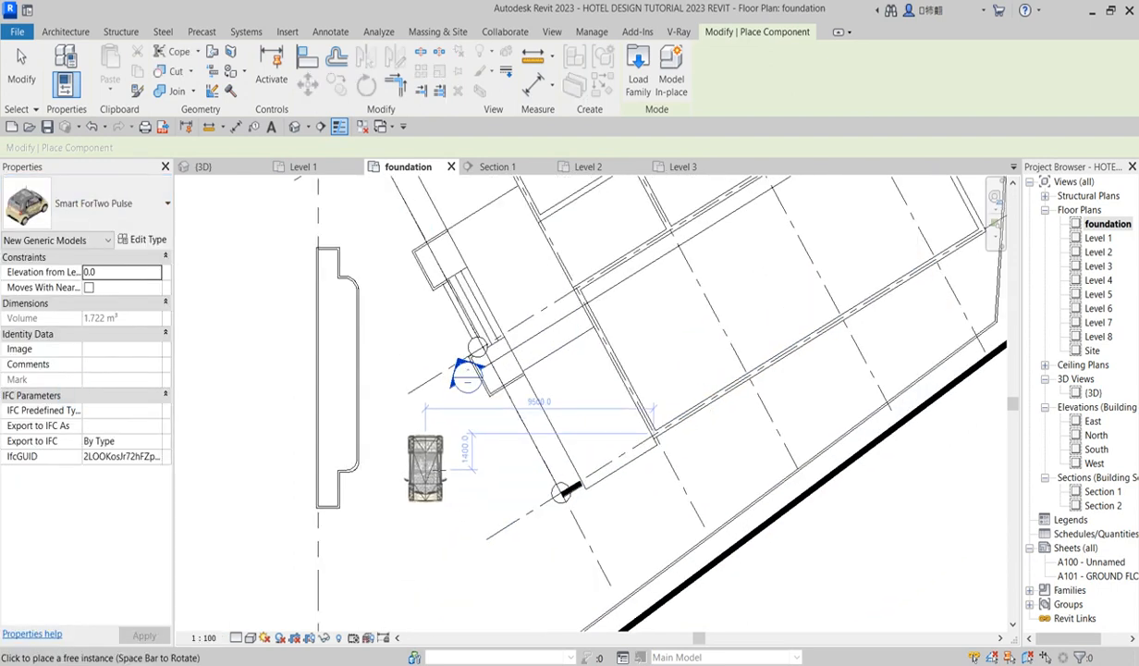
{"action": "scroll", "coordinate": [440, 458], "scroll_direction": "down", "scroll_amount": 2}
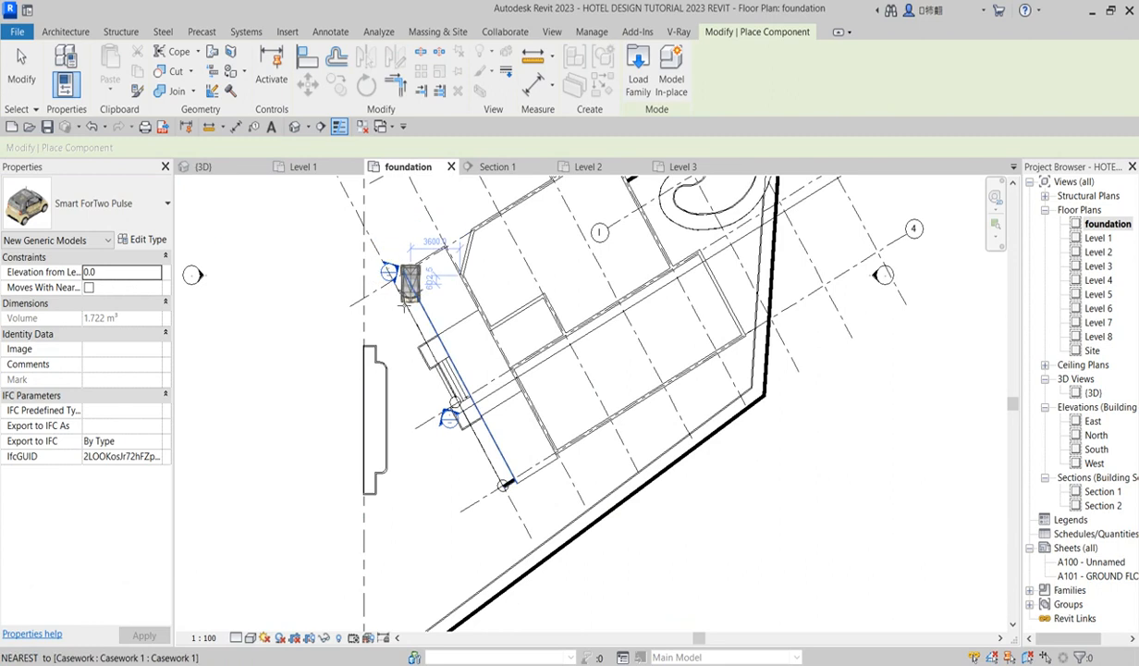
{"action": "scroll", "coordinate": [398, 288], "scroll_direction": "up", "scroll_amount": 2}
{"action": "left_click", "coordinate": [377, 325]}
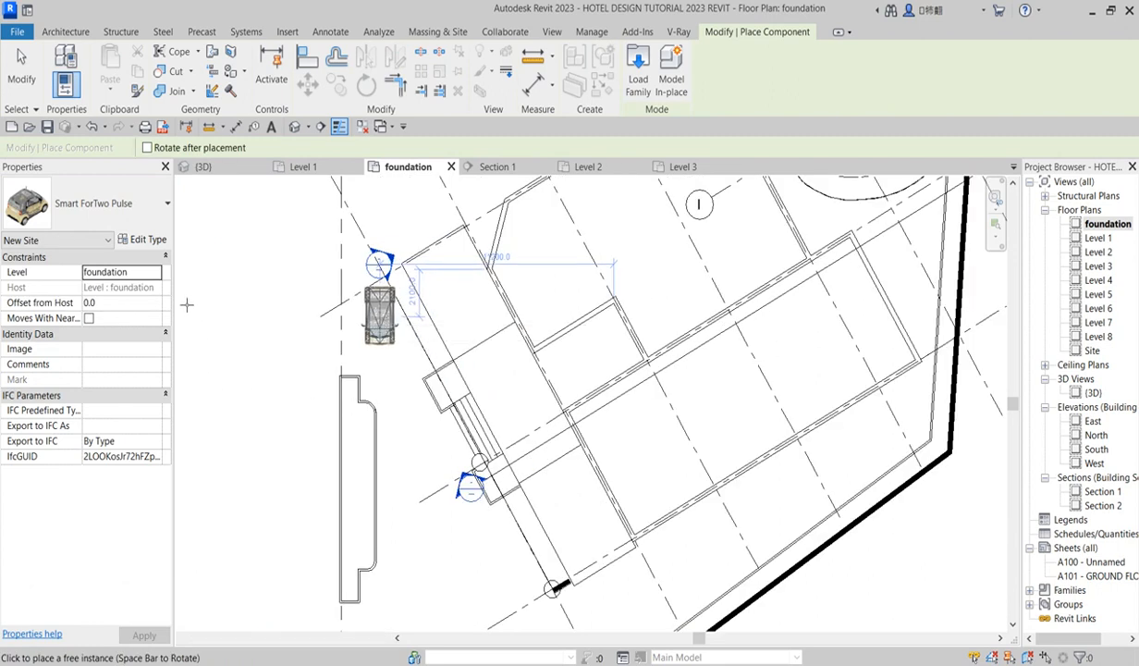
Place two Street Light (3) components in a vertical line inside the island in front of the building entrance.
{"action": "left_click", "coordinate": [155, 224]}
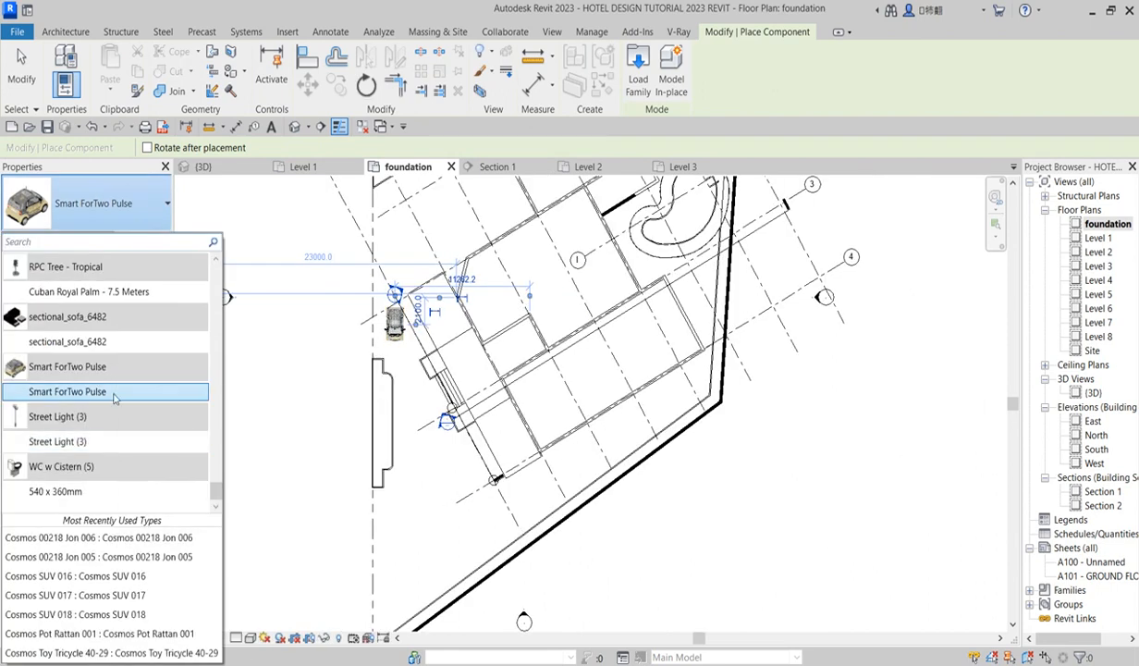
{"action": "scroll", "coordinate": [88, 477], "scroll_direction": "up", "scroll_amount": 1}
{"action": "scroll", "coordinate": [88, 471], "scroll_direction": "down", "scroll_amount": 1}
{"action": "left_click", "coordinate": [76, 441]}
{"action": "scroll", "coordinate": [383, 407], "scroll_direction": "up", "scroll_amount": 5}
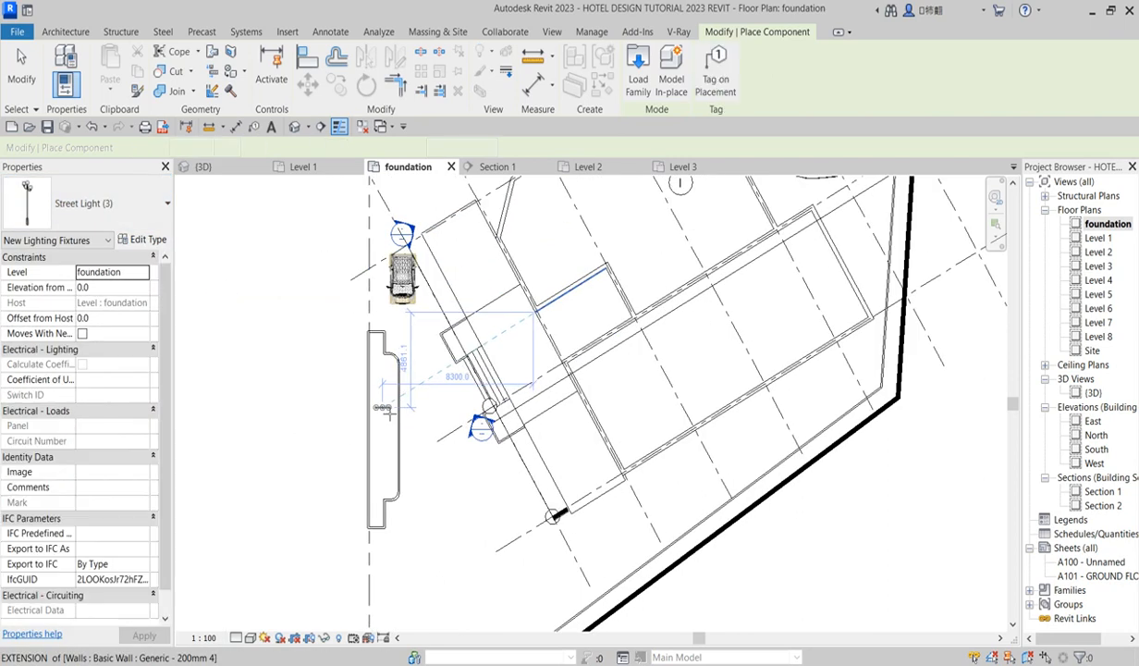
{"action": "left_click", "coordinate": [377, 392]}
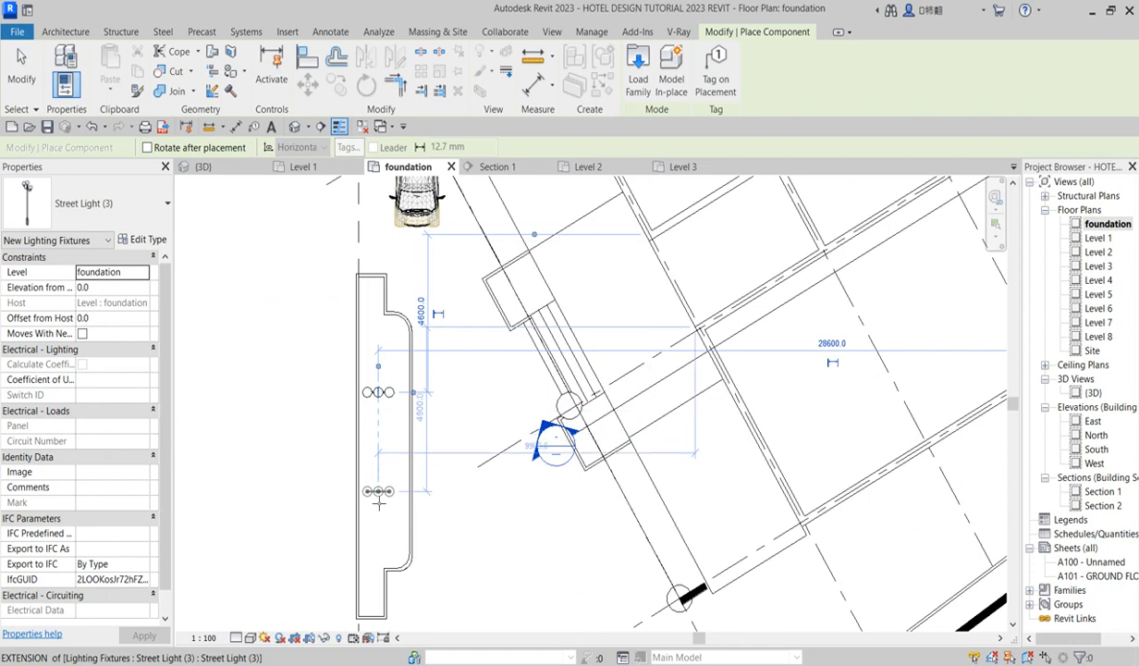
{"action": "left_click", "coordinate": [377, 541]}
Choose the Audi_Q7_6376 car component and position it in the open forecourt below the street light island.
{"action": "left_click", "coordinate": [100, 210]}
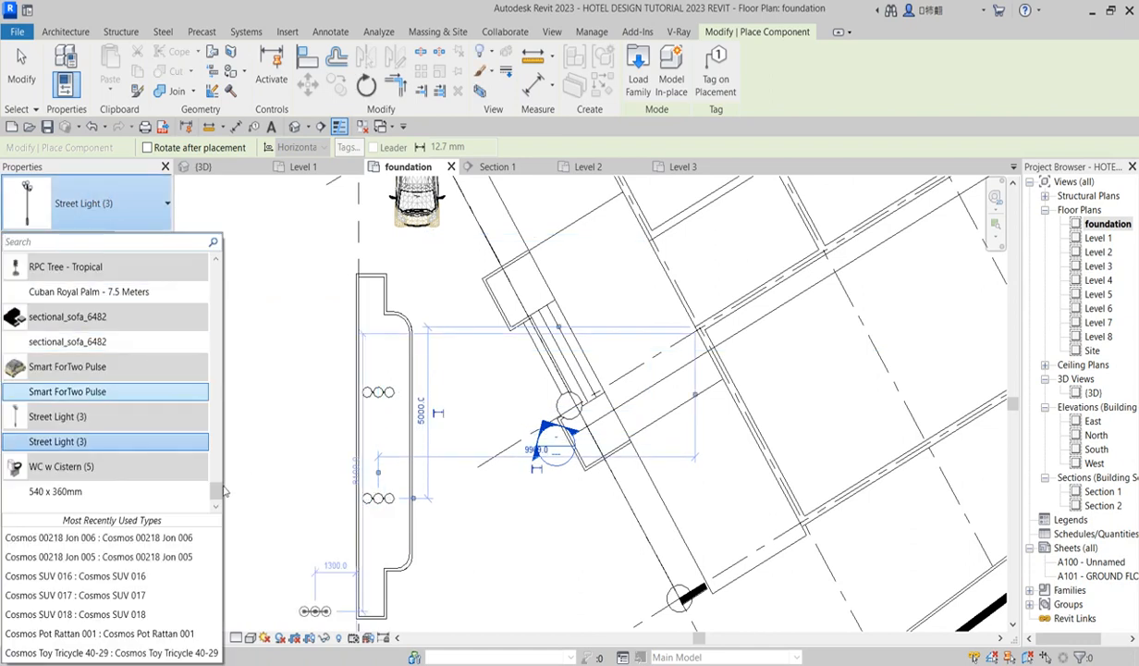
{"action": "left_click_drag", "start_coordinate": [218, 492], "coordinate": [228, 277]}
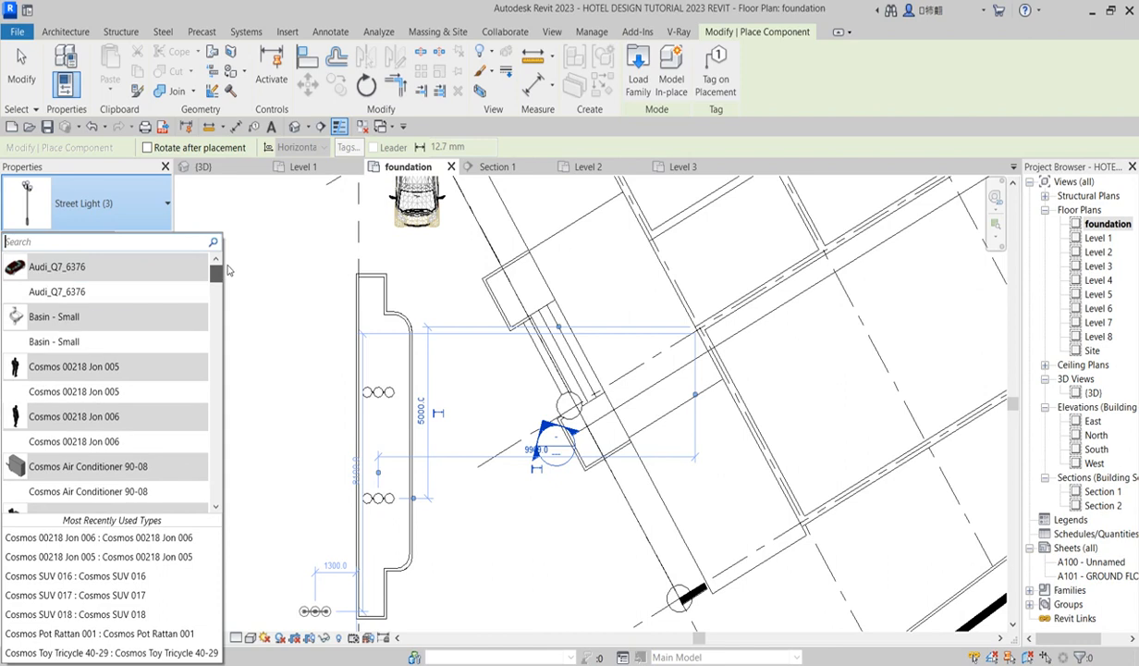
{"action": "left_click", "coordinate": [81, 291]}
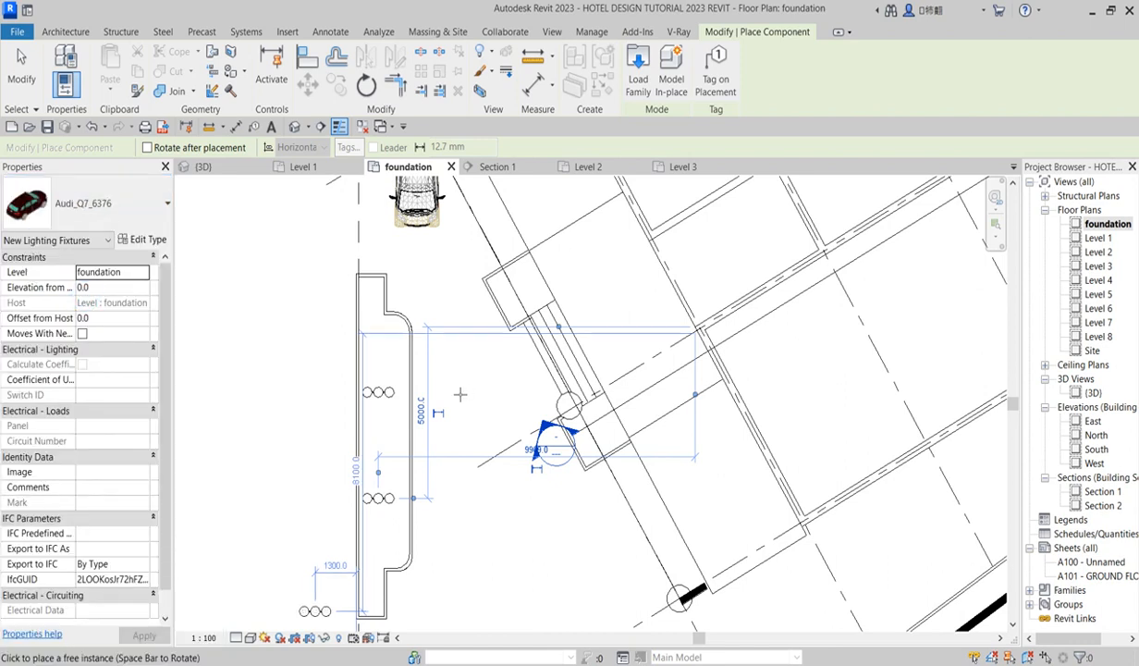
{"action": "scroll", "coordinate": [451, 388], "scroll_direction": "down", "scroll_amount": 3}
{"action": "scroll", "coordinate": [509, 534], "scroll_direction": "down", "scroll_amount": 3}
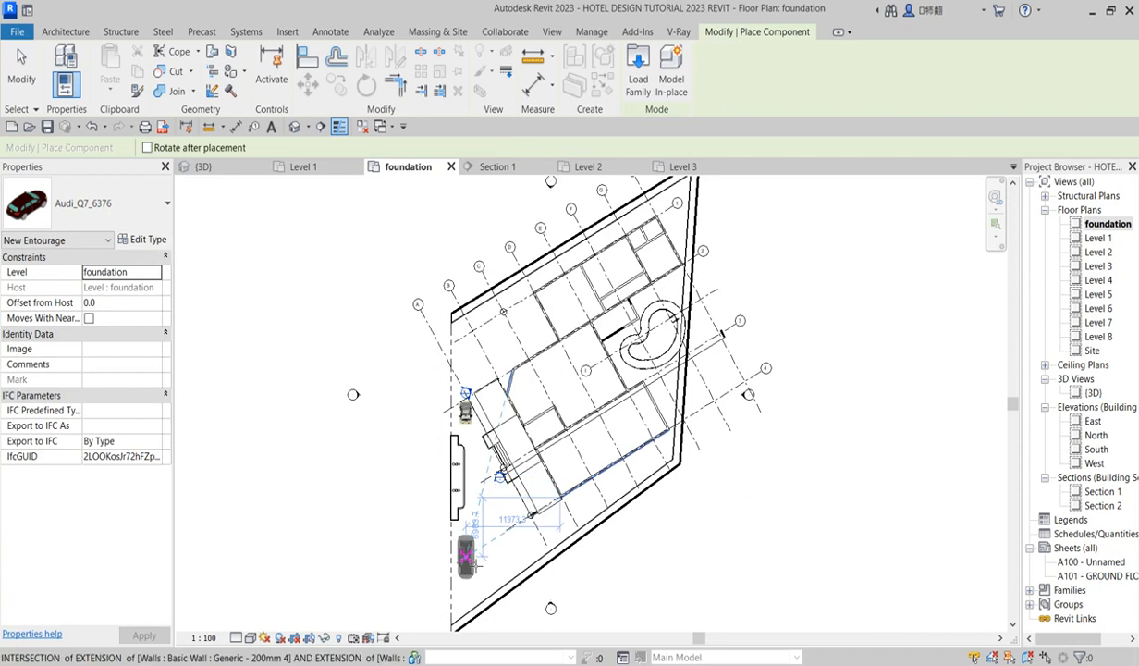
Rotate the Audi_Q7_6376 car to lie horizontally and place it in the open southwest corner of the site.
{"action": "scroll", "coordinate": [467, 554], "scroll_direction": "up", "scroll_amount": 3}
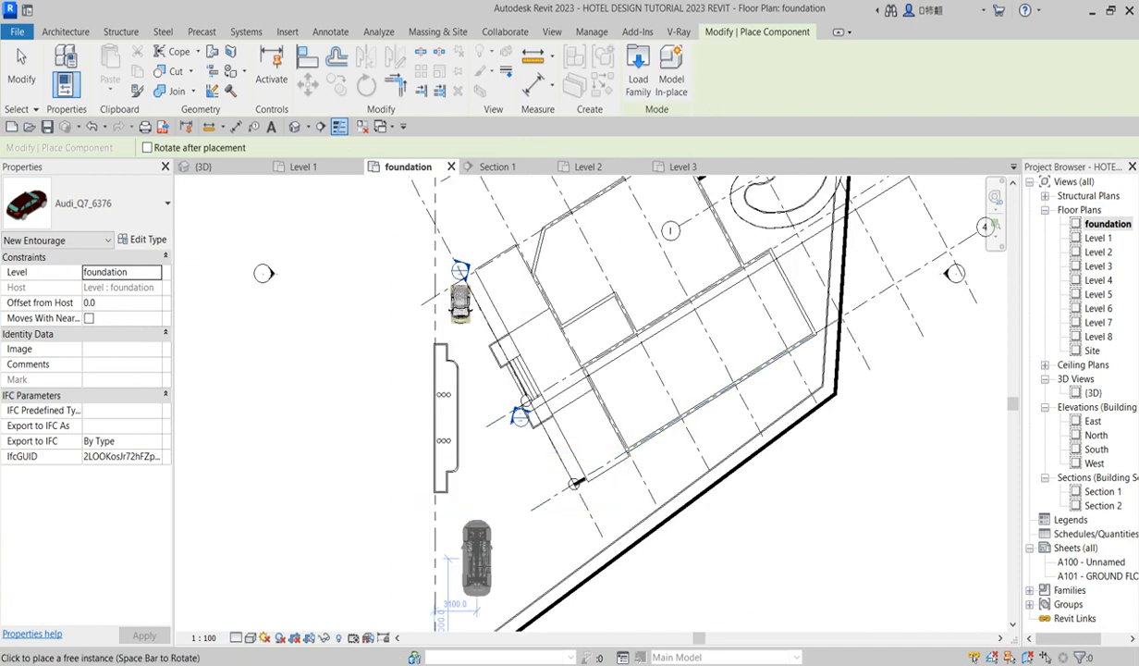
{"action": "key", "text": "space"}
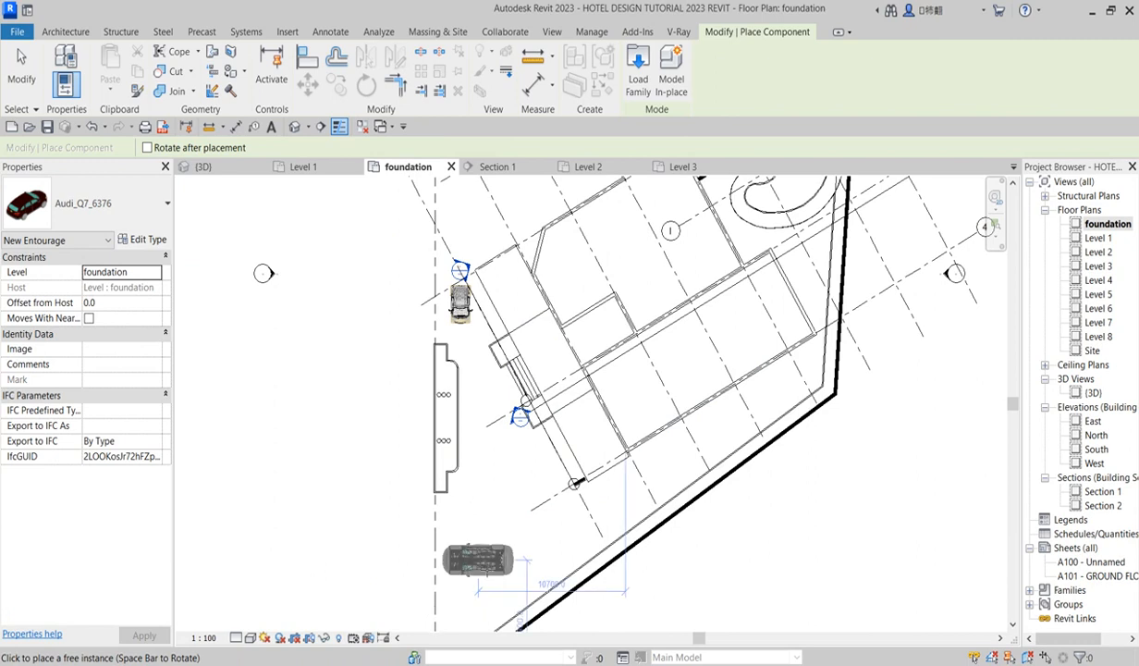
{"action": "left_click", "coordinate": [550, 543]}
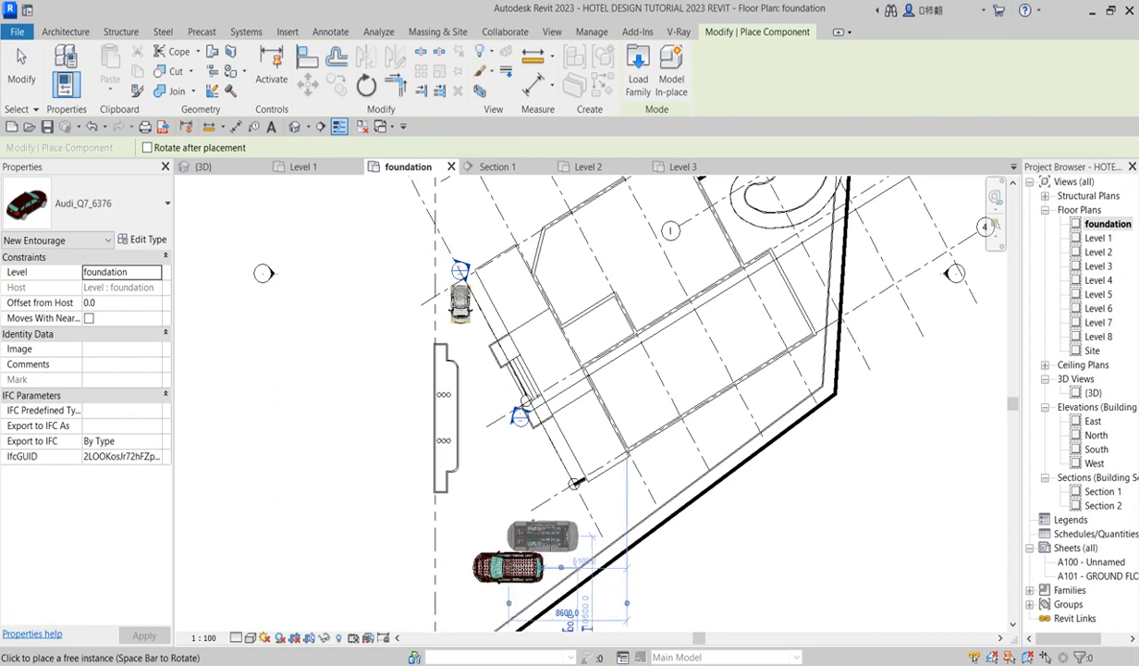
Switch the component type to Patio Chair01 and place one chair just above the kidney-shaped pool.
{"action": "left_click", "coordinate": [144, 222]}
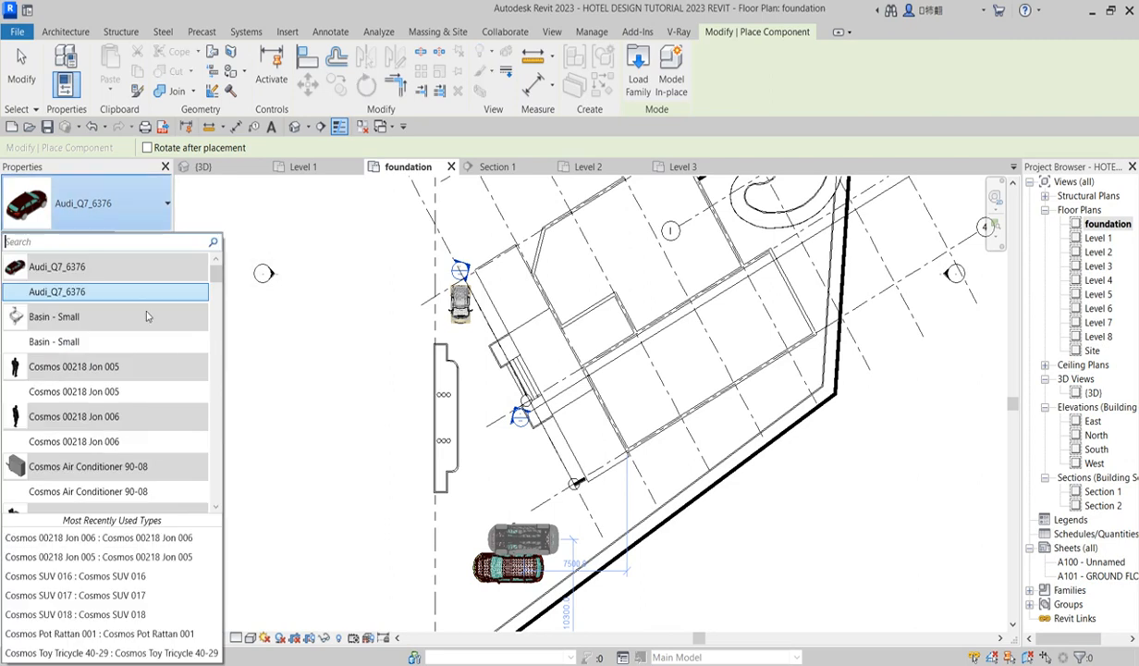
{"action": "scroll", "coordinate": [129, 430], "scroll_direction": "down", "scroll_amount": 3}
{"action": "scroll", "coordinate": [127, 430], "scroll_direction": "down", "scroll_amount": 9}
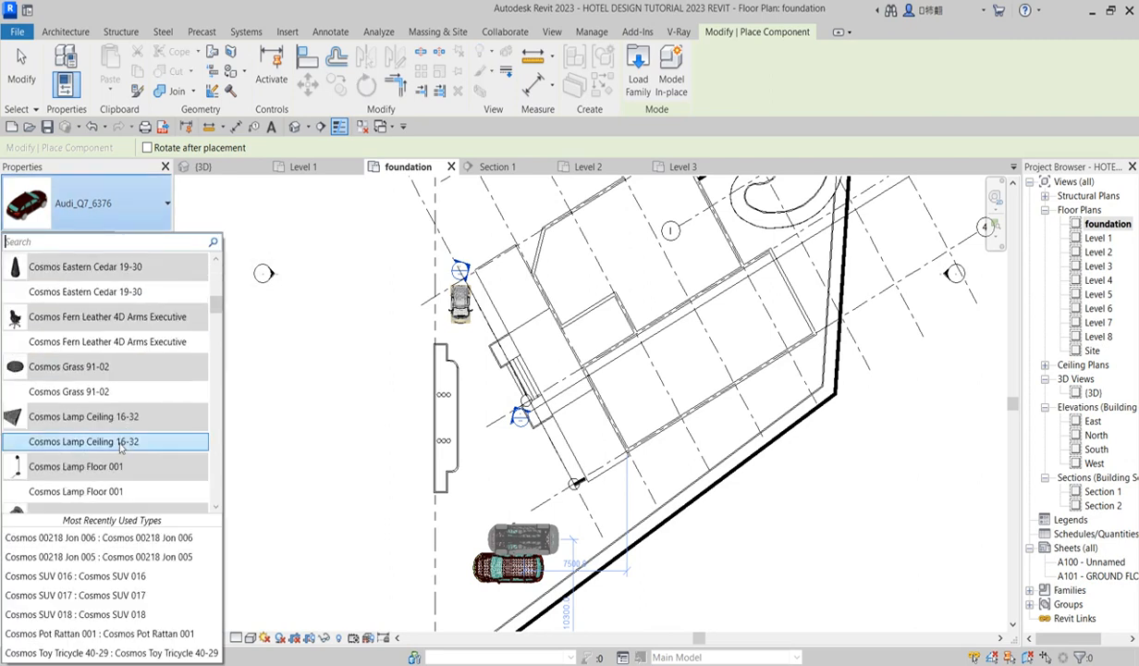
{"action": "scroll", "coordinate": [119, 453], "scroll_direction": "down", "scroll_amount": 15}
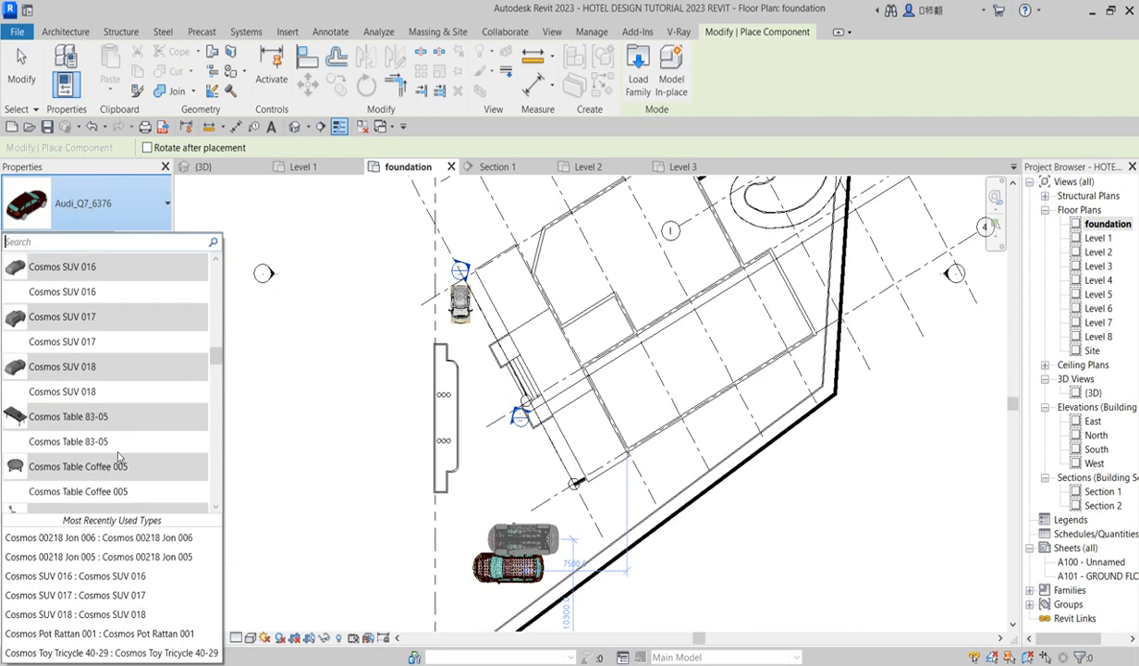
{"action": "scroll", "coordinate": [117, 457], "scroll_direction": "down", "scroll_amount": 10}
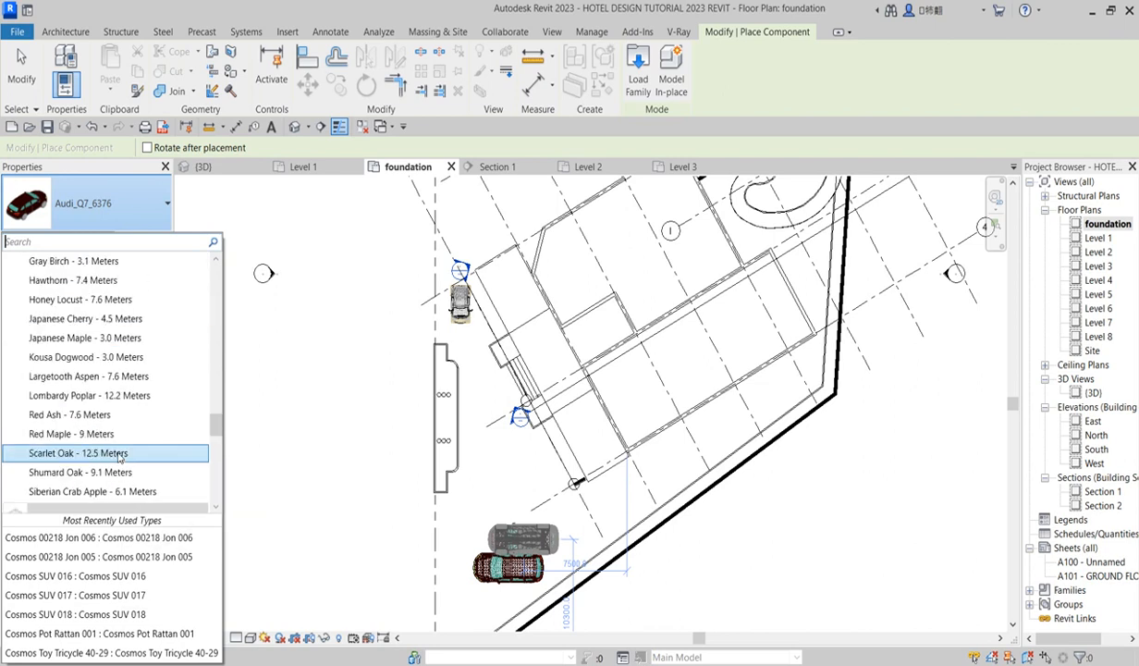
{"action": "scroll", "coordinate": [117, 463], "scroll_direction": "down", "scroll_amount": 6}
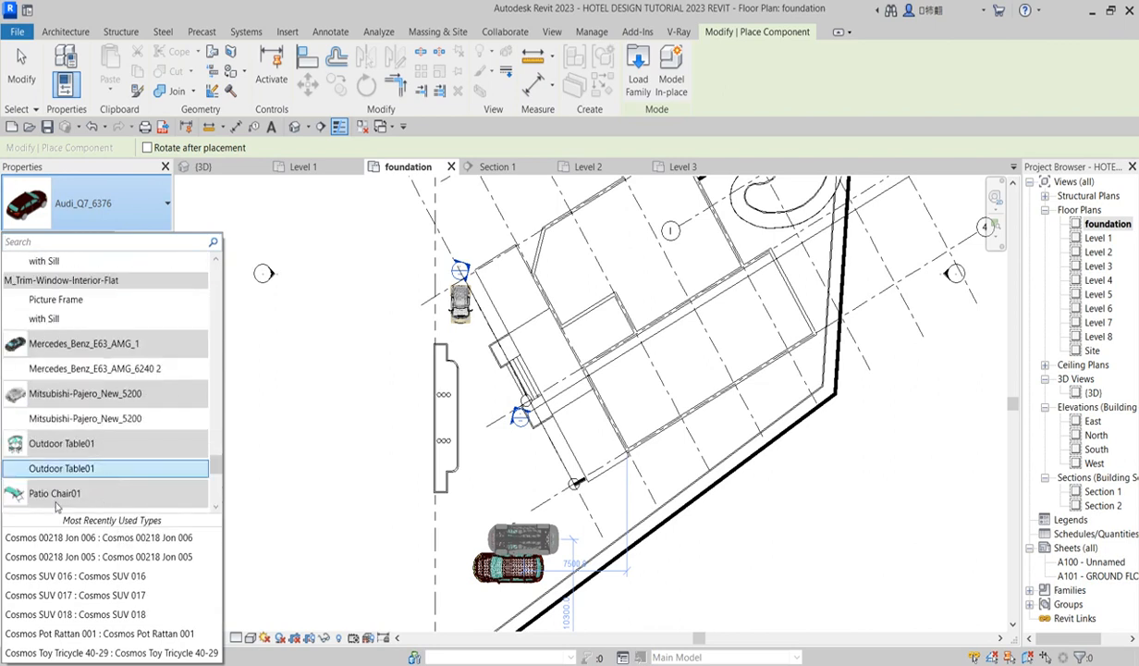
{"action": "scroll", "coordinate": [72, 499], "scroll_direction": "down", "scroll_amount": 2}
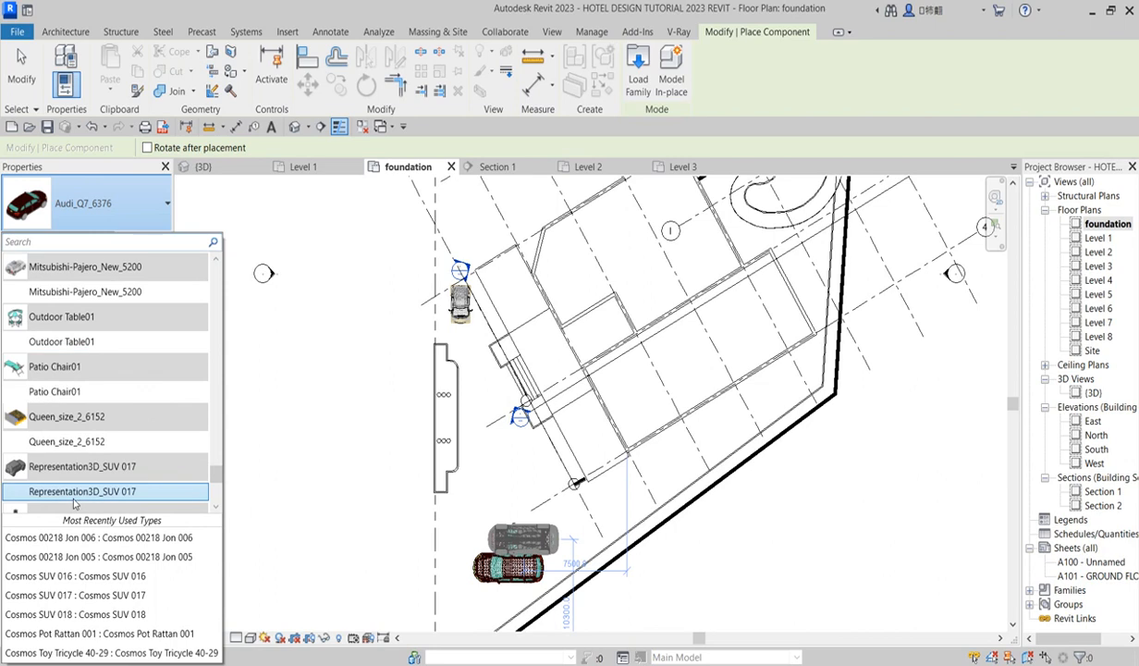
{"action": "left_click", "coordinate": [75, 392]}
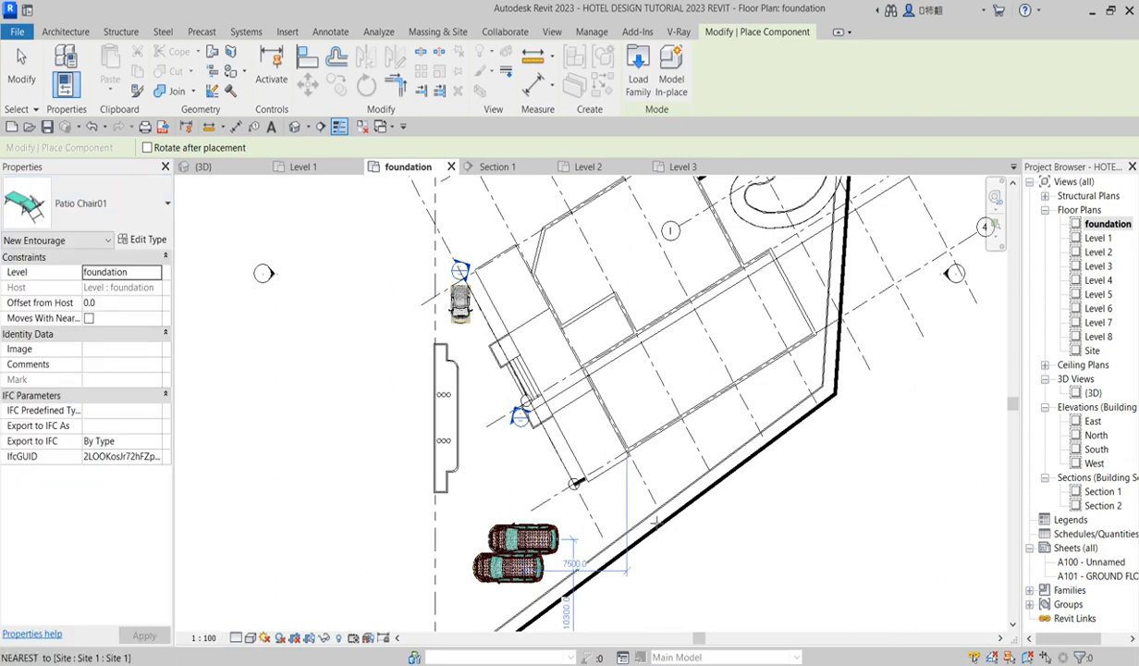
{"action": "scroll", "coordinate": [600, 551], "scroll_direction": "down", "scroll_amount": 2}
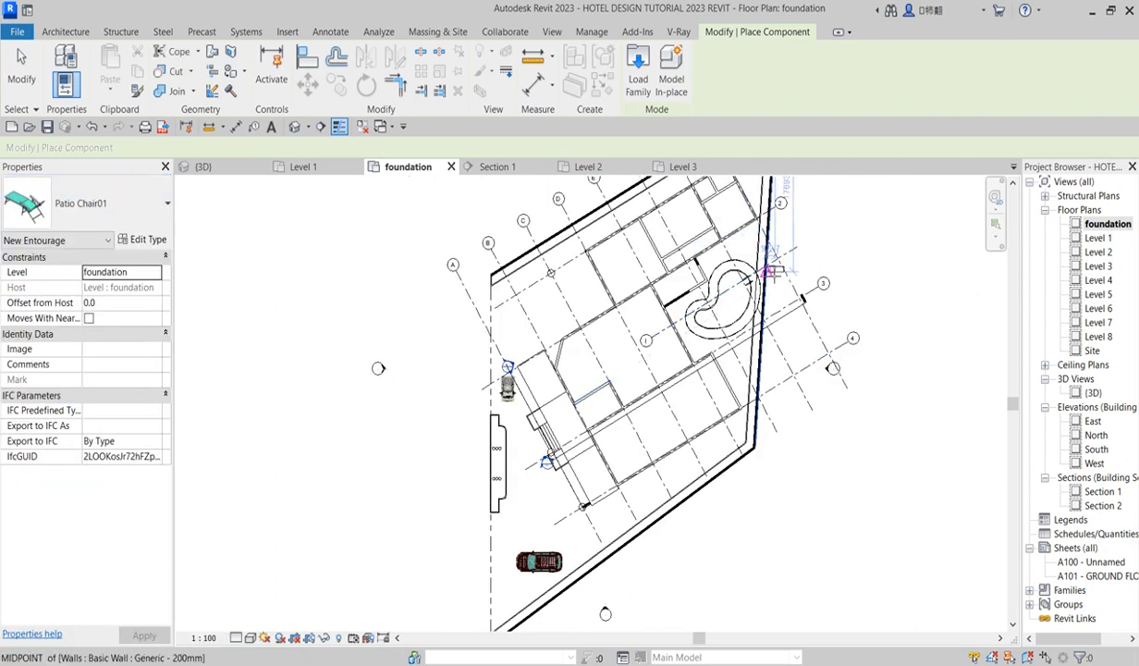
{"action": "scroll", "coordinate": [740, 262], "scroll_direction": "up", "scroll_amount": 5}
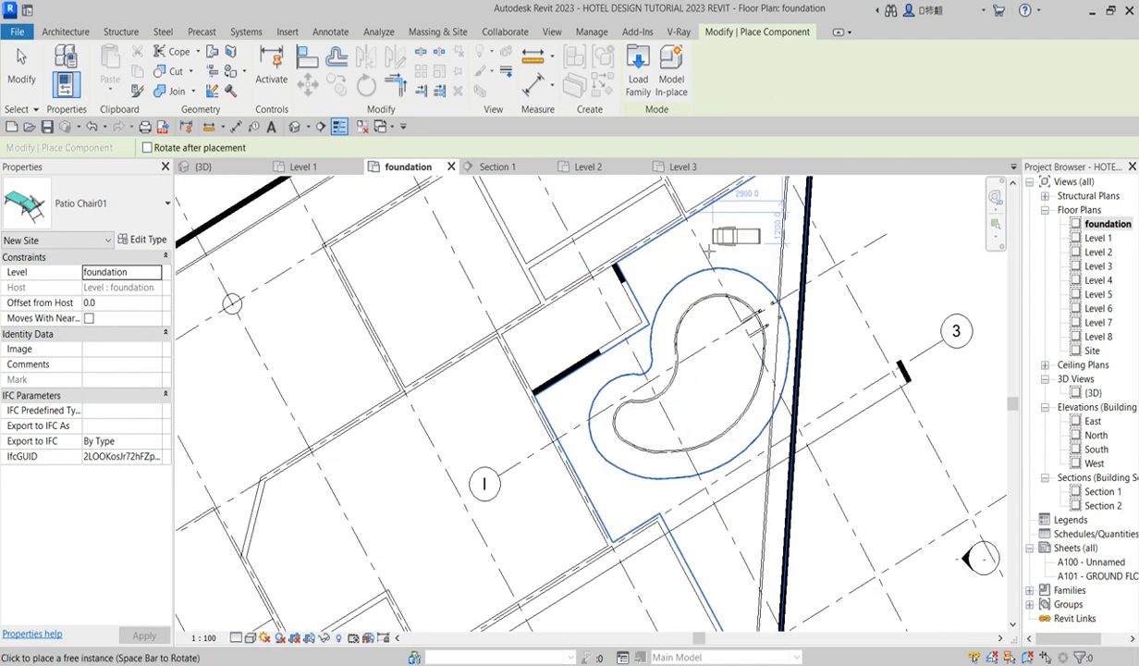
{"action": "left_click", "coordinate": [704, 242]}
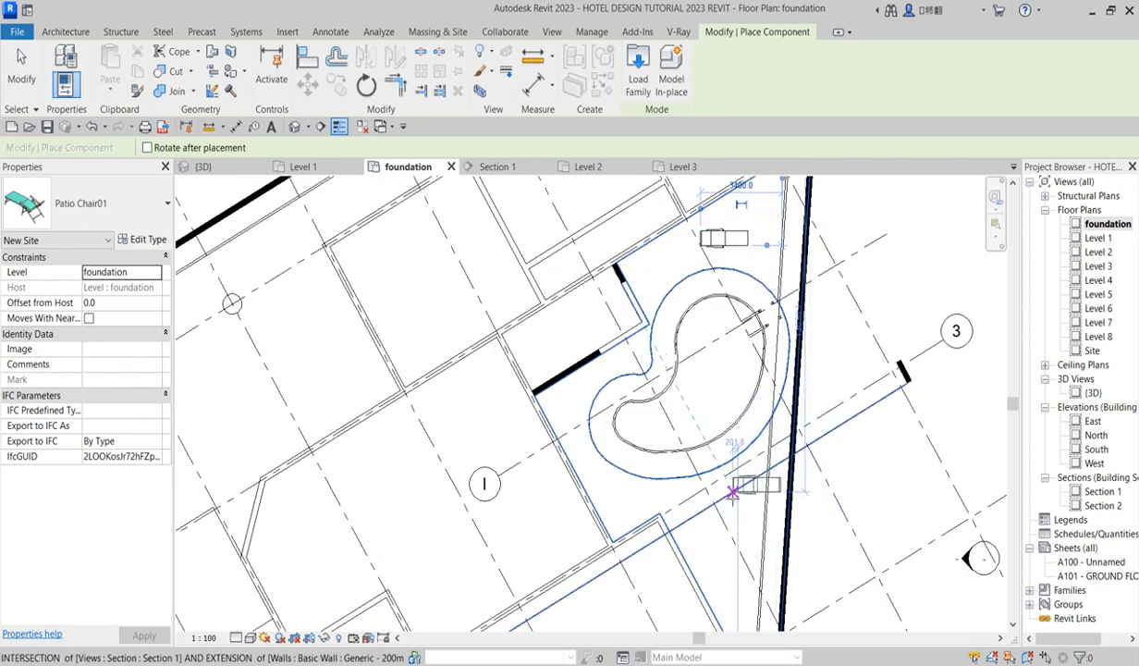
Place two more Patio Chair01 chairs, one beneath the other, just below the pool and finish placing chairs.
{"action": "left_click", "coordinate": [715, 504]}
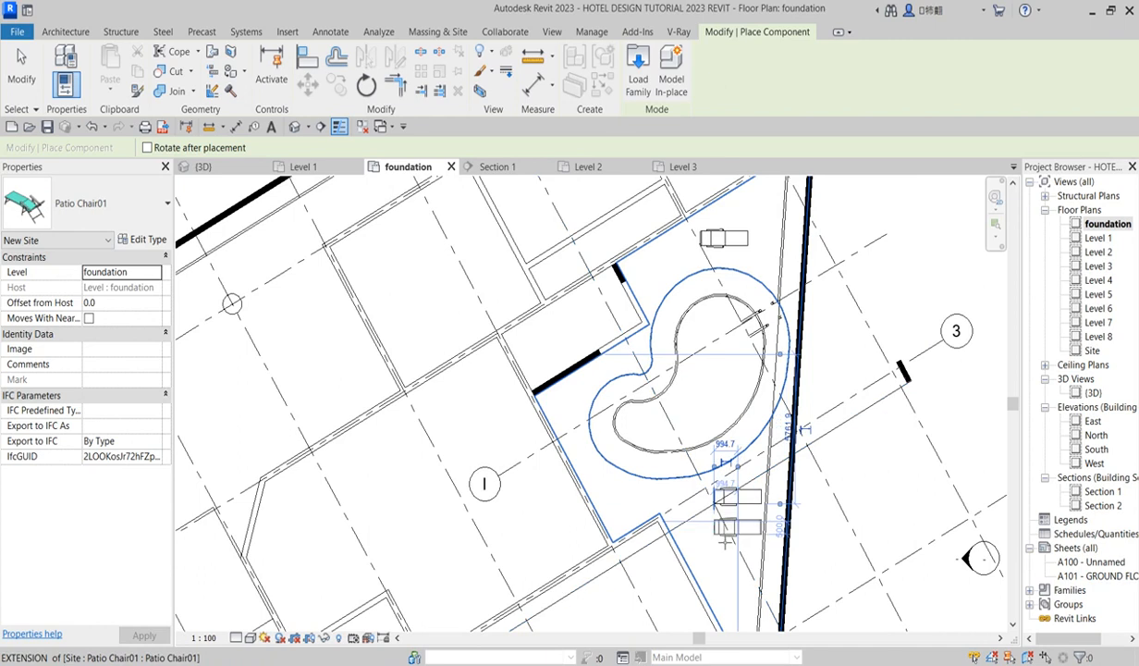
{"action": "left_click", "coordinate": [726, 542]}
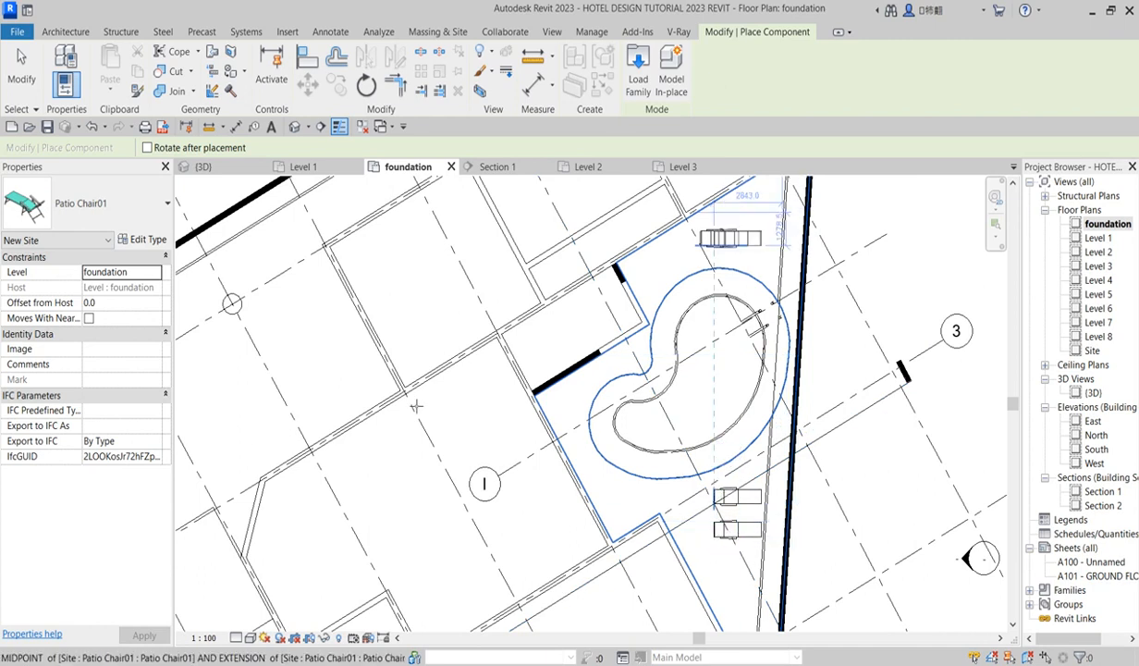
{"action": "key", "text": "Escape"}
{"action": "key", "text": "Escape"}
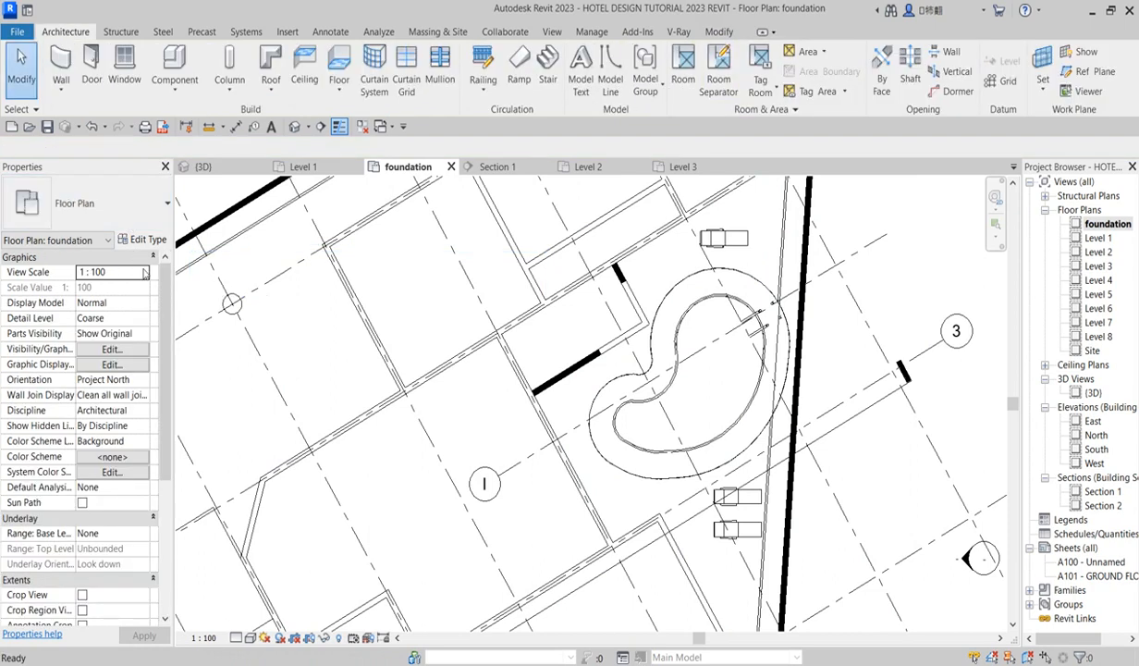
Start placing a component with the Outdoor Table01 type and put one table between the thick wall and the pool's narrow end.
{"action": "left_click", "coordinate": [176, 63]}
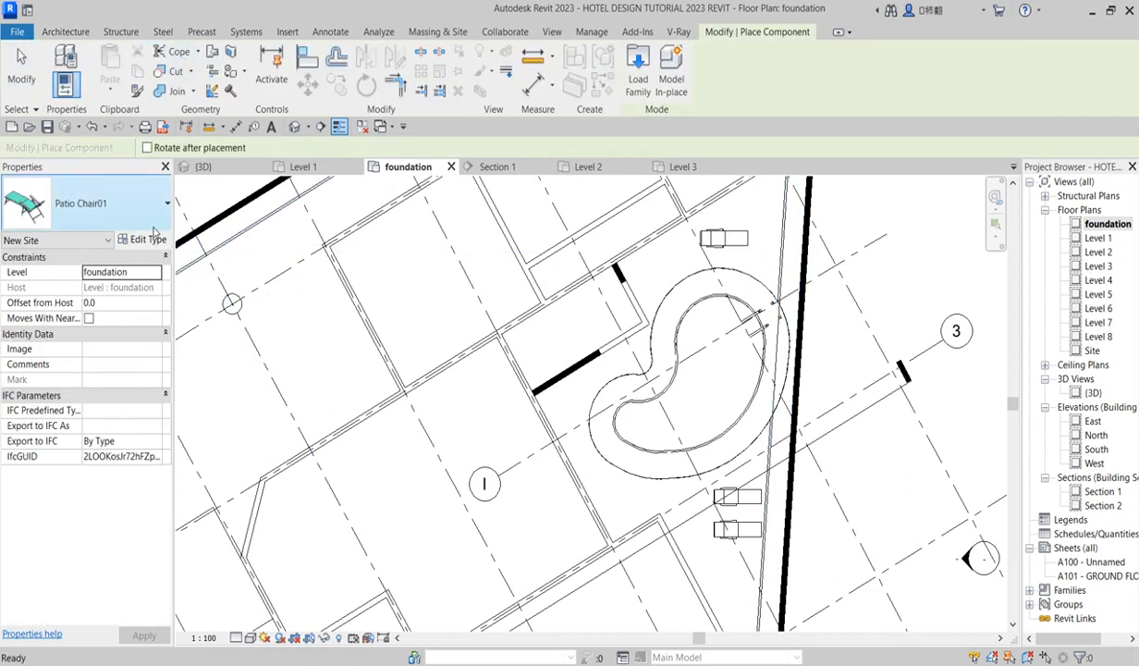
{"action": "left_click", "coordinate": [155, 212]}
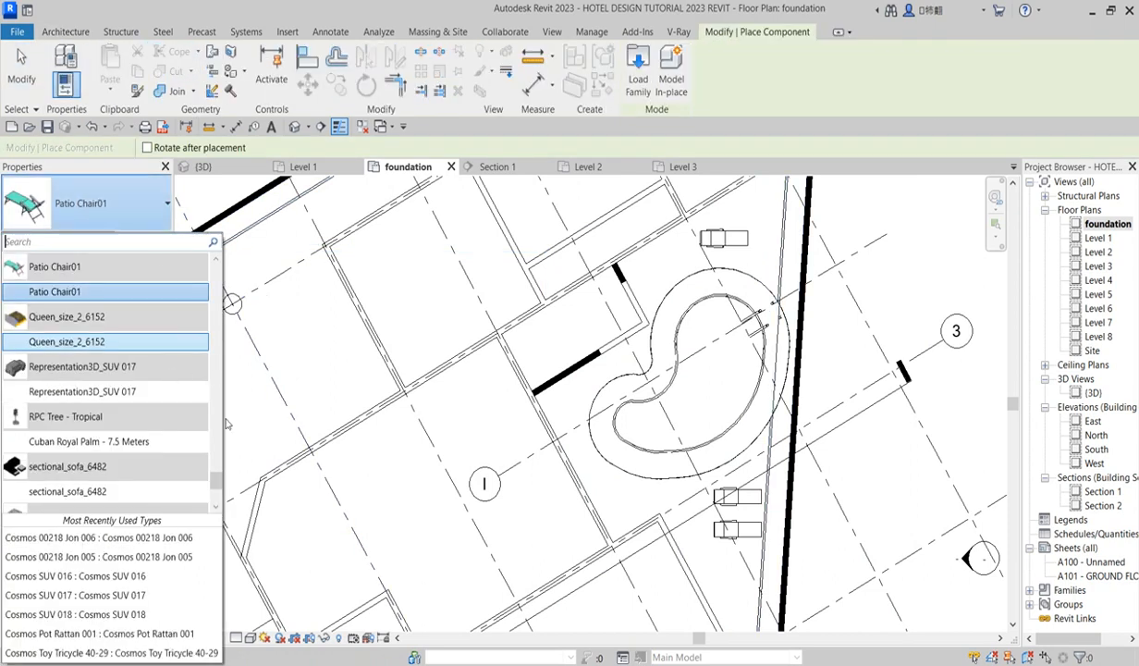
{"action": "scroll", "coordinate": [223, 484], "scroll_direction": "down", "scroll_amount": 5}
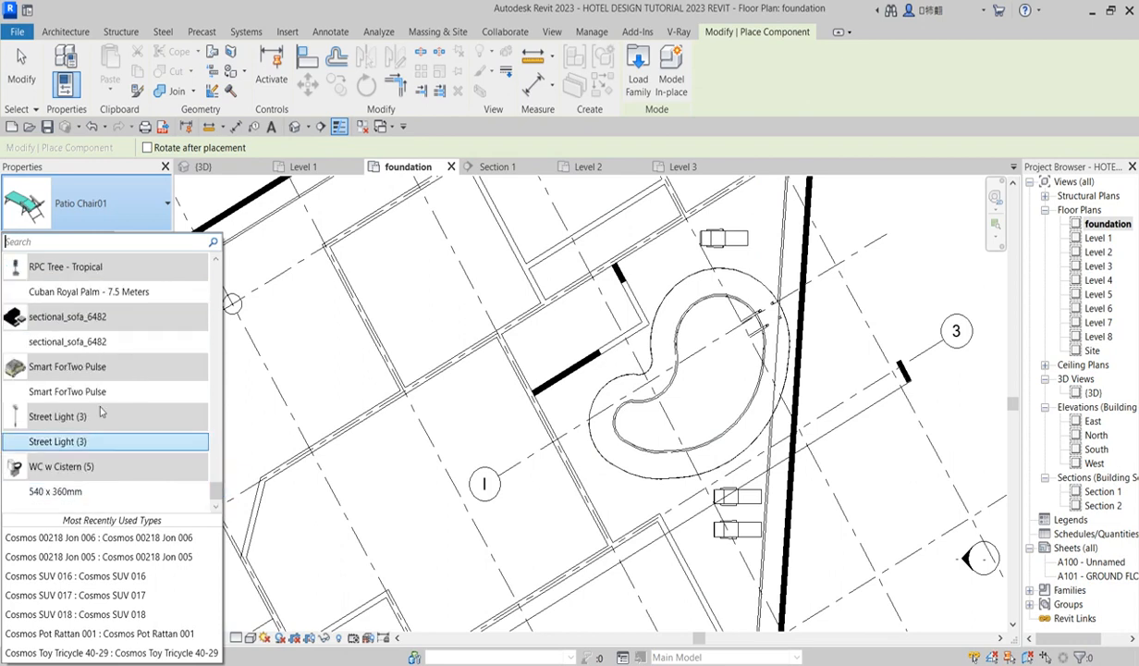
{"action": "scroll", "coordinate": [102, 410], "scroll_direction": "up", "scroll_amount": 3}
{"action": "scroll", "coordinate": [101, 410], "scroll_direction": "up", "scroll_amount": 5}
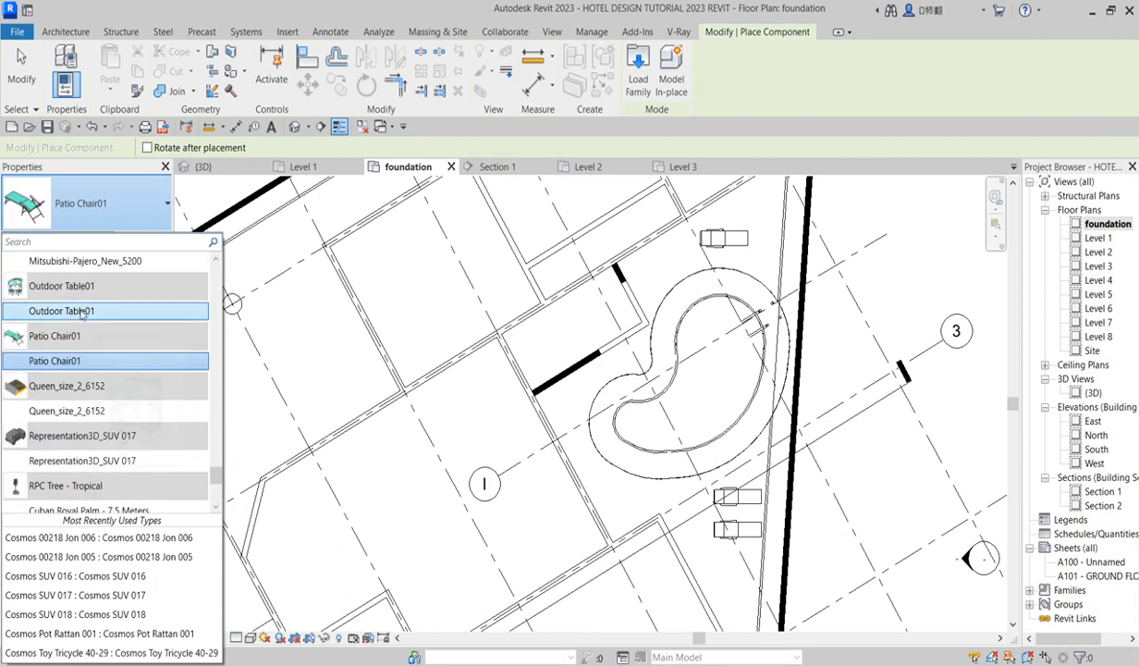
{"action": "left_click", "coordinate": [81, 311]}
{"action": "scroll", "coordinate": [615, 488], "scroll_direction": "up", "scroll_amount": 2}
{"action": "scroll", "coordinate": [627, 516], "scroll_direction": "down", "scroll_amount": 3}
{"action": "scroll", "coordinate": [627, 516], "scroll_direction": "up", "scroll_amount": 4}
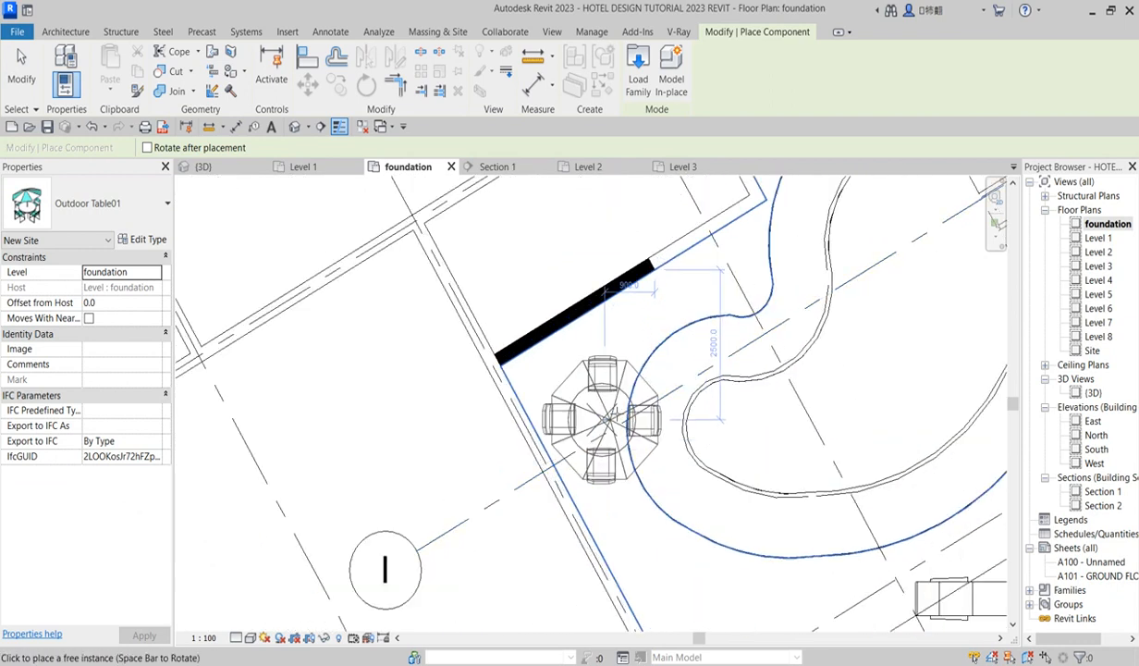
{"action": "scroll", "coordinate": [610, 390], "scroll_direction": "down", "scroll_amount": 5}
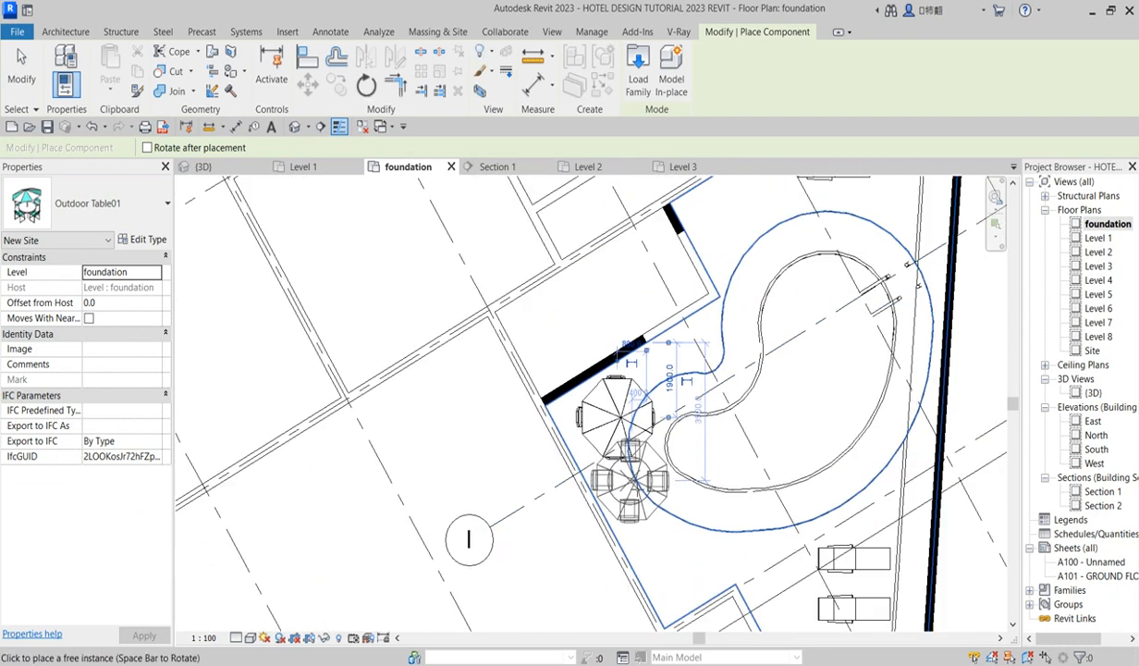
Place a second Outdoor Table01 above the pool beside the single patio chair and finish the placement.
{"action": "scroll", "coordinate": [658, 515], "scroll_direction": "up", "scroll_amount": 2}
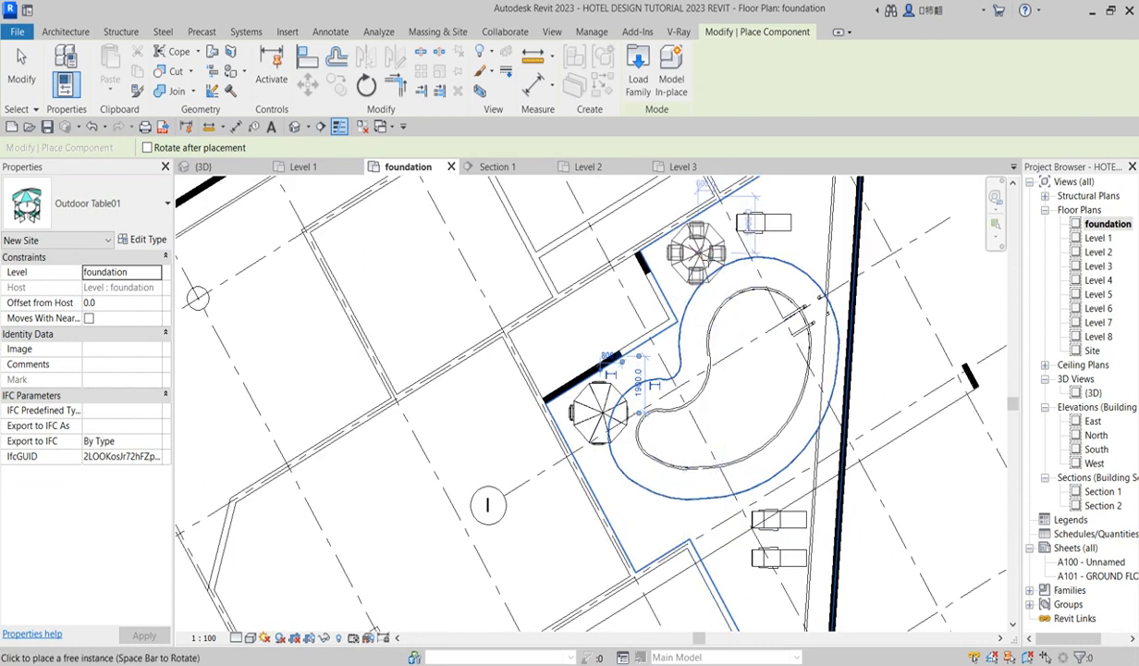
{"action": "left_click", "coordinate": [705, 251]}
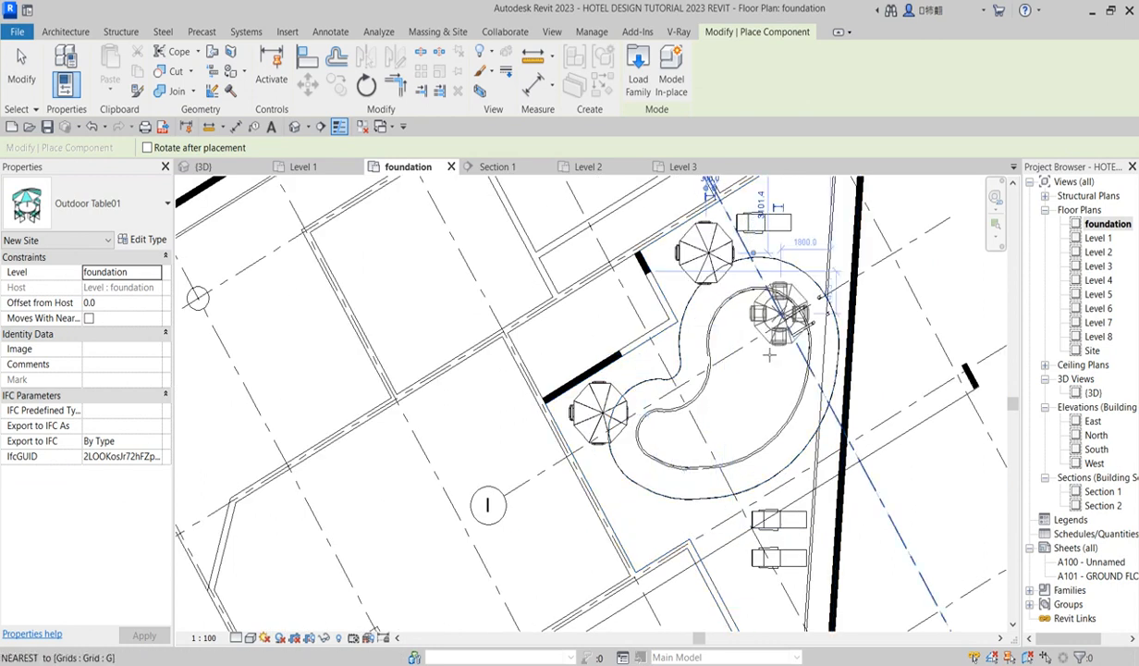
{"action": "scroll", "coordinate": [745, 424], "scroll_direction": "down", "scroll_amount": 2}
{"action": "key", "text": "Escape"}
{"action": "key", "text": "Escape"}
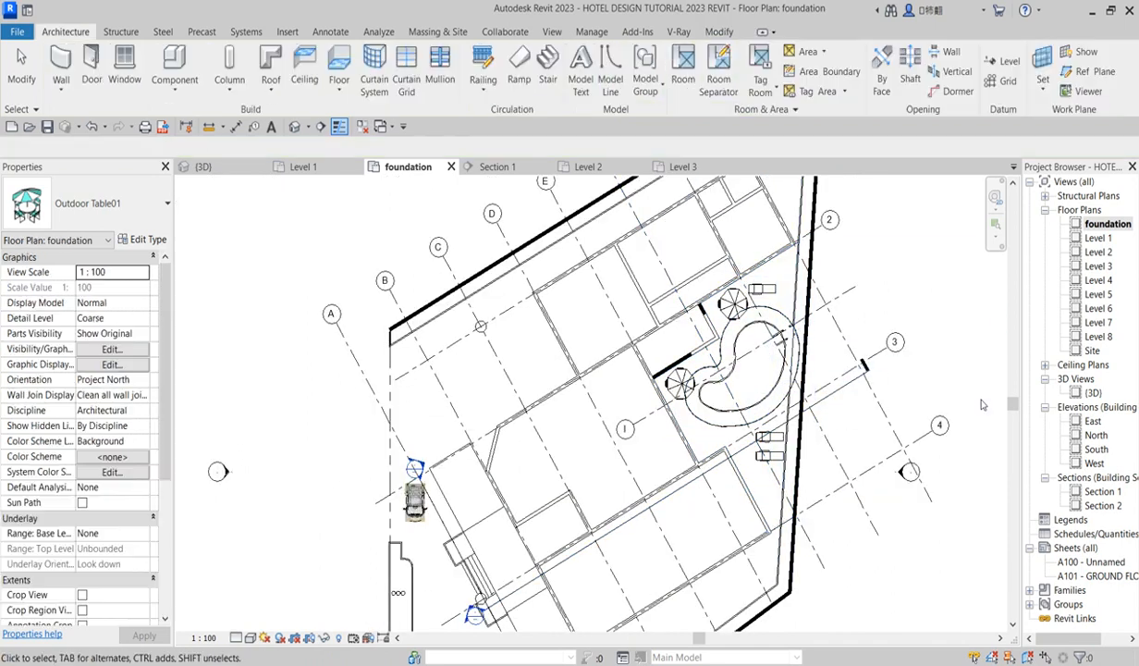
Open the {3D} view and hide the Generic - 200mm boundary wall element in front of the pool terrace.
{"action": "left_click", "coordinate": [1125, 382]}
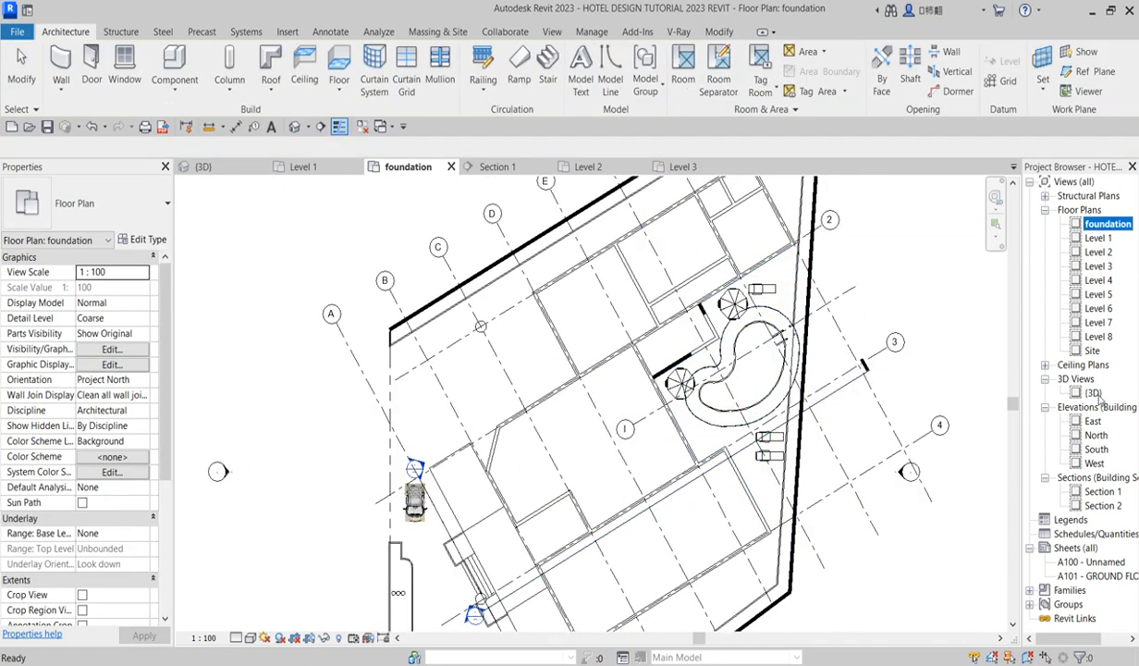
{"action": "double_click", "coordinate": [1095, 393]}
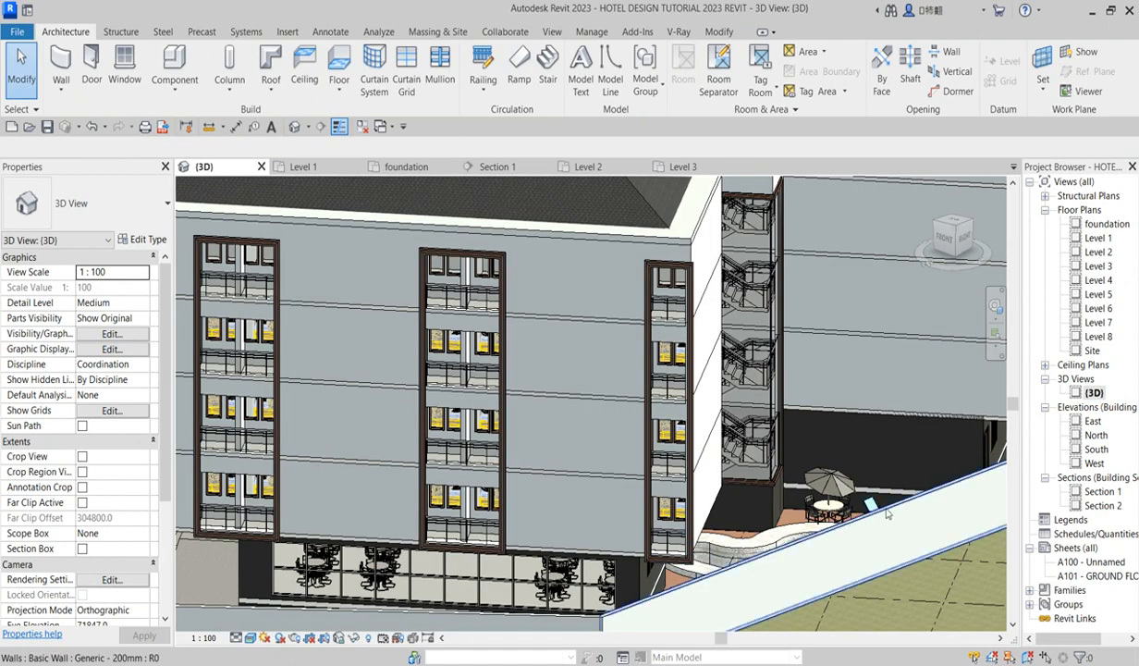
{"action": "left_click", "coordinate": [903, 508]}
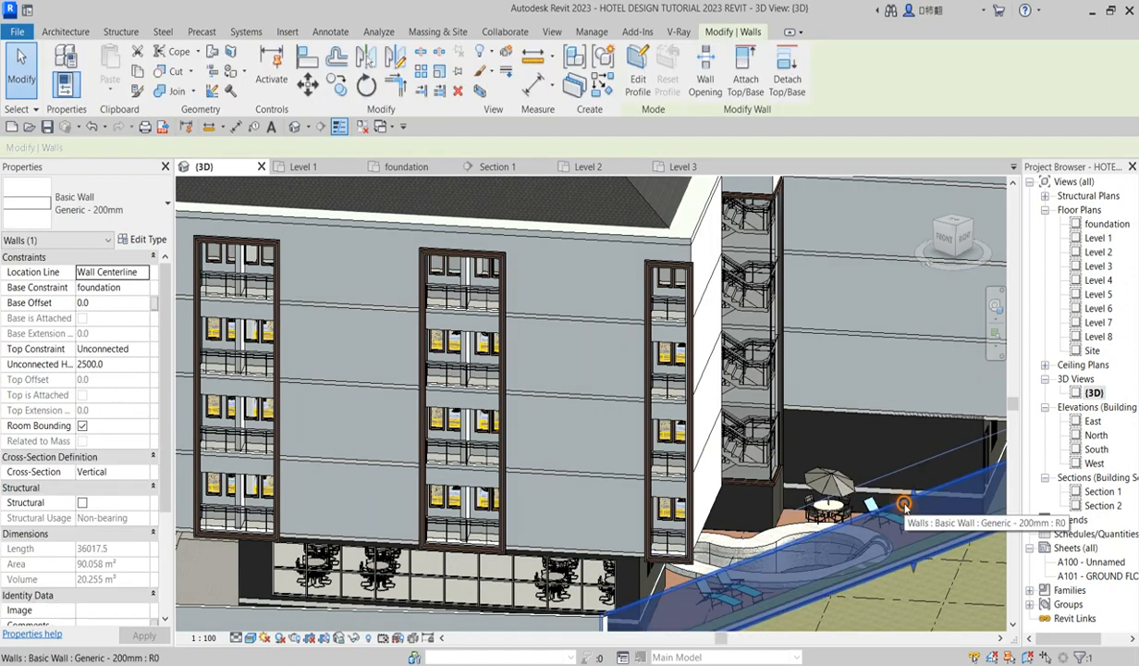
{"action": "right_click", "coordinate": [904, 504]}
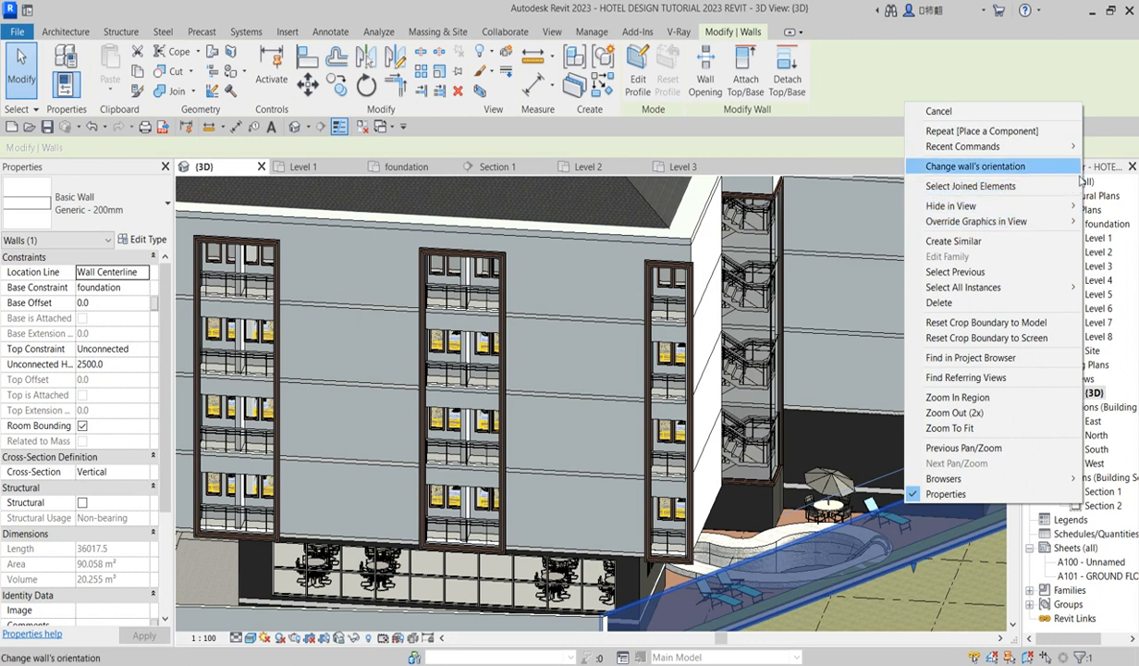
{"action": "mouse_move", "coordinate": [1070, 204]}
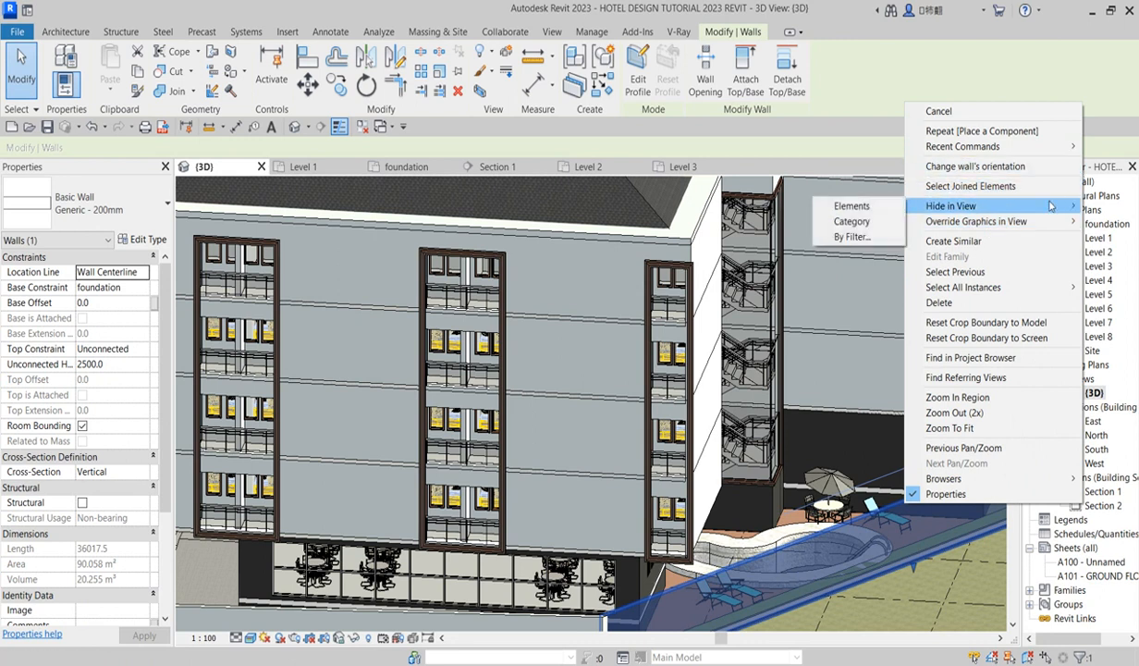
{"action": "left_click", "coordinate": [872, 206]}
{"action": "scroll", "coordinate": [515, 506], "scroll_direction": "down", "scroll_amount": 2}
{"action": "scroll", "coordinate": [515, 507], "scroll_direction": "up", "scroll_amount": 1}
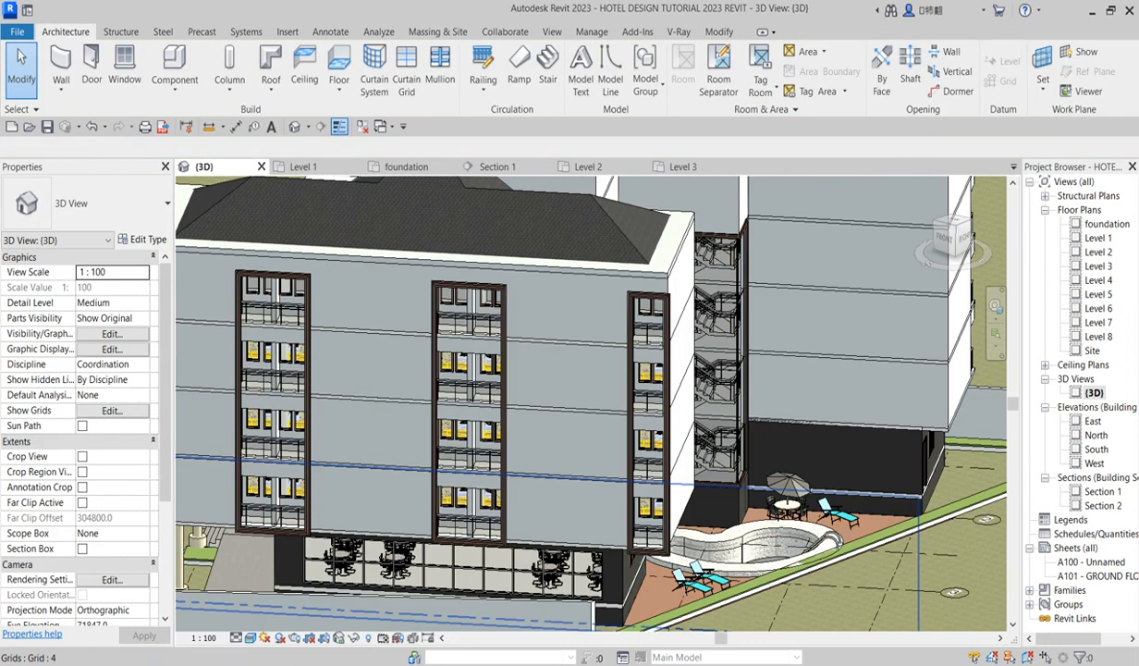
Try other orientations for the outer of the two paired patio chairs by rotating it in place.
{"action": "scroll", "coordinate": [730, 596], "scroll_direction": "up", "scroll_amount": 5}
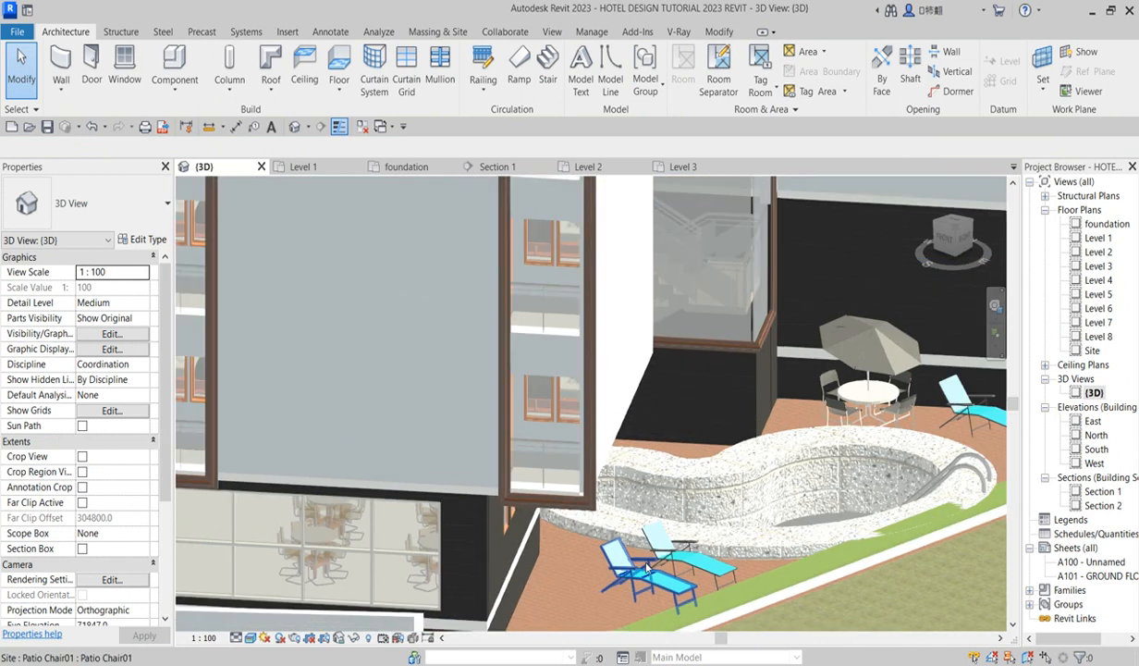
{"action": "left_click", "coordinate": [650, 566]}
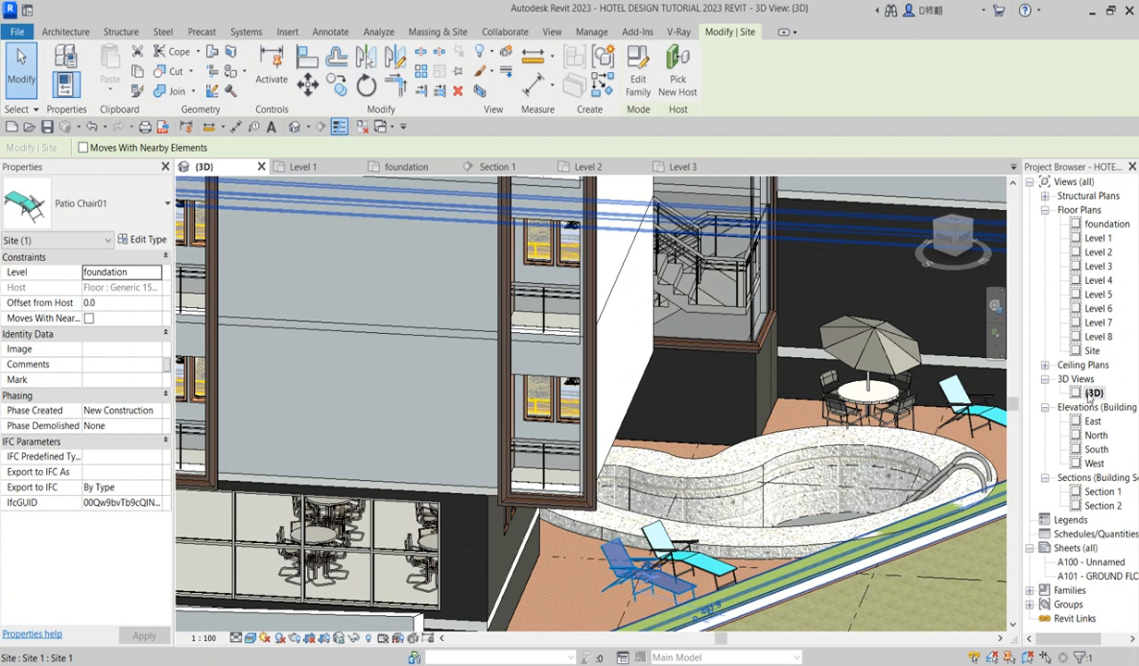
{"action": "key", "text": "space"}
{"action": "key", "text": "space"}
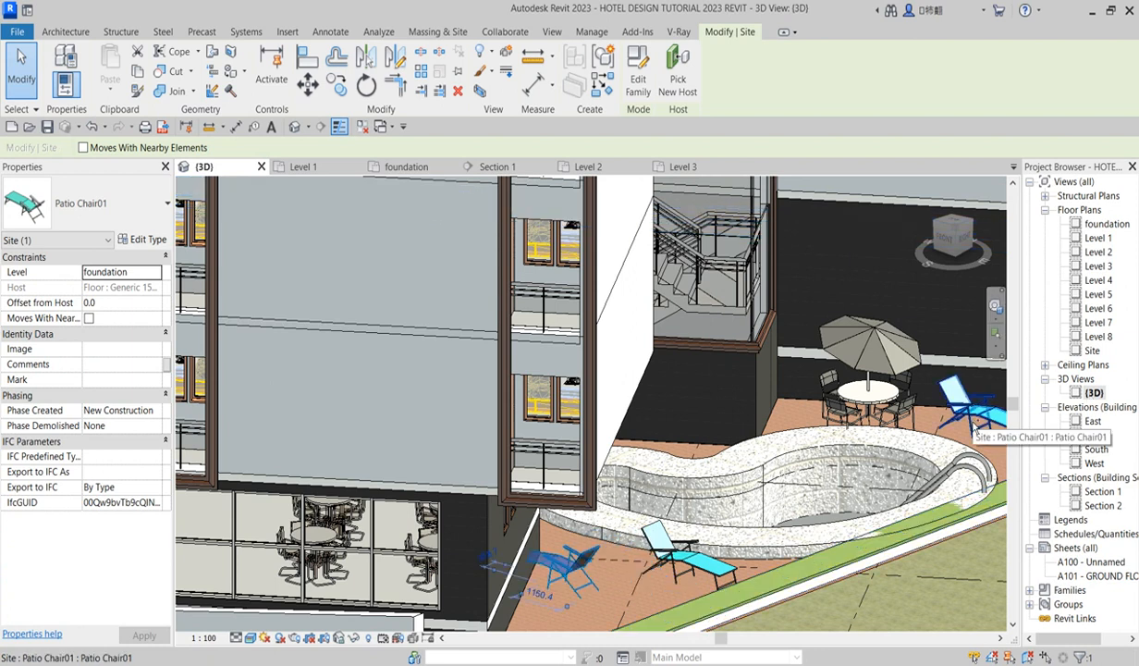
{"action": "key", "text": "space"}
{"action": "key", "text": "Escape"}
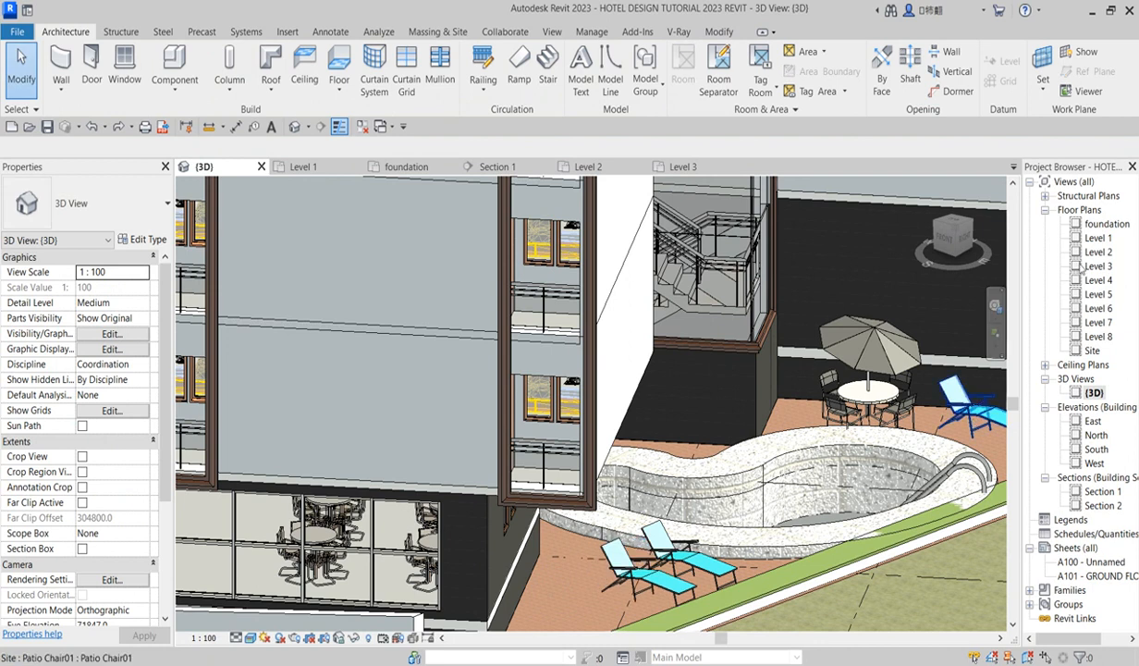
Reverse the facing direction of both paired patio chairs below the pool in the foundation floor plan.
{"action": "left_click", "coordinate": [1108, 226]}
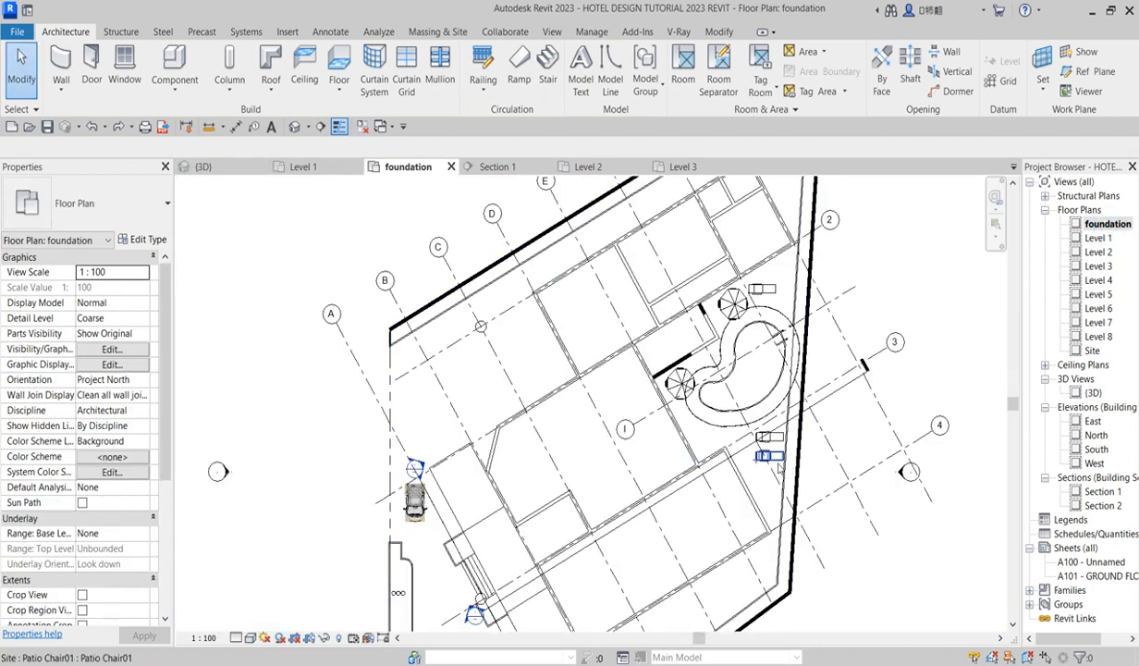
{"action": "left_click", "coordinate": [770, 462]}
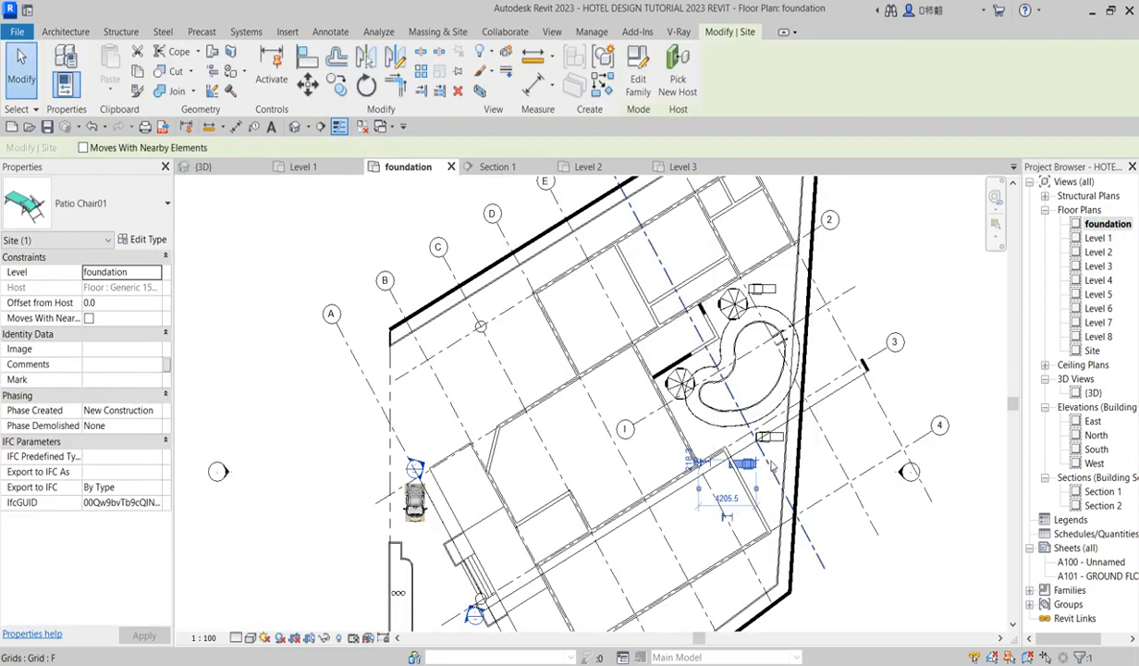
{"action": "left_click_drag", "start_coordinate": [771, 444], "coordinate": [749, 455]}
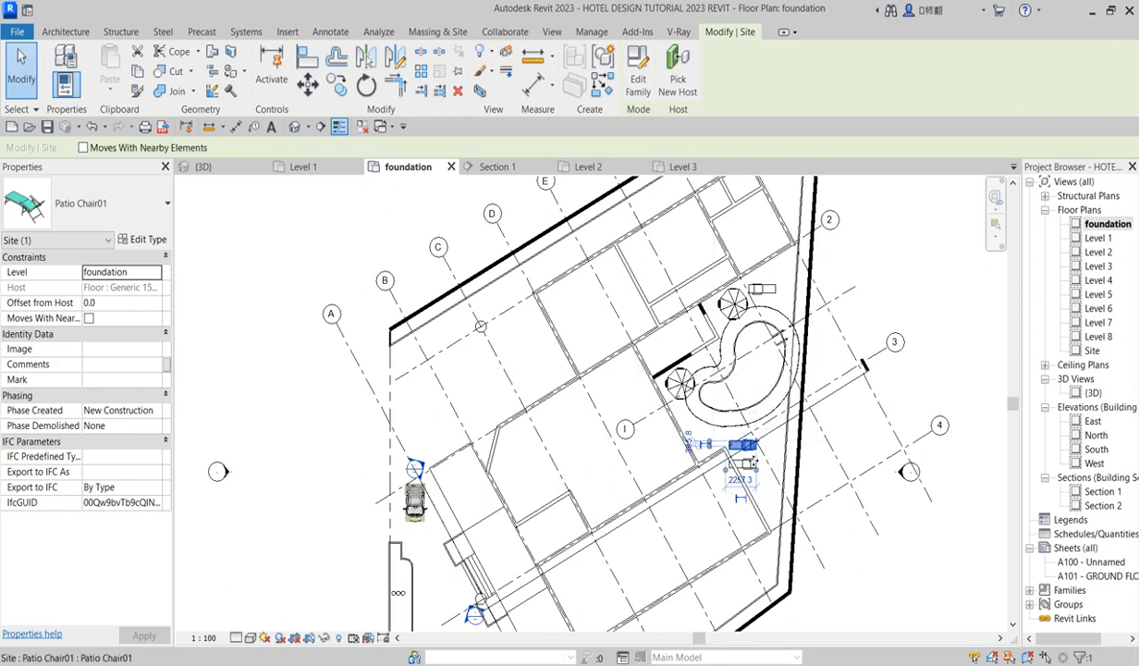
Rotate the single patio chair above the pool to stand vertically in plan and nudge it upward, away from the pool edge.
{"action": "left_click", "coordinate": [760, 290]}
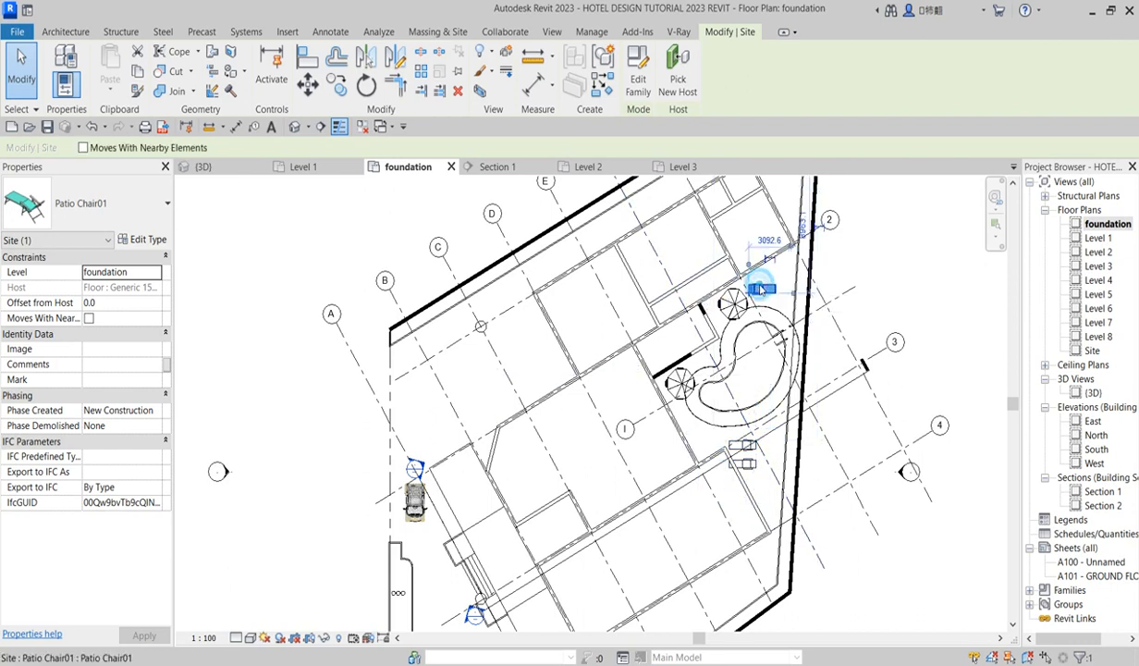
{"action": "key", "text": "space"}
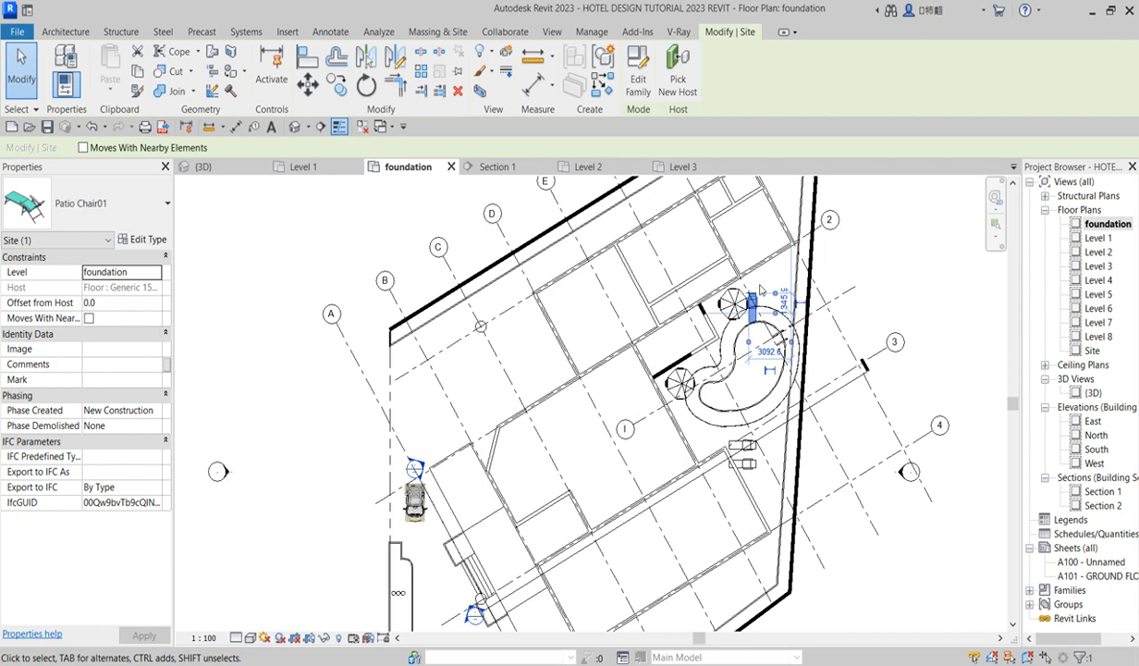
{"action": "key", "text": "Up"}
{"action": "key", "text": "Up"}
{"action": "key", "text": "Up"}
{"action": "key", "text": "Up"}
{"action": "key", "text": "Up"}
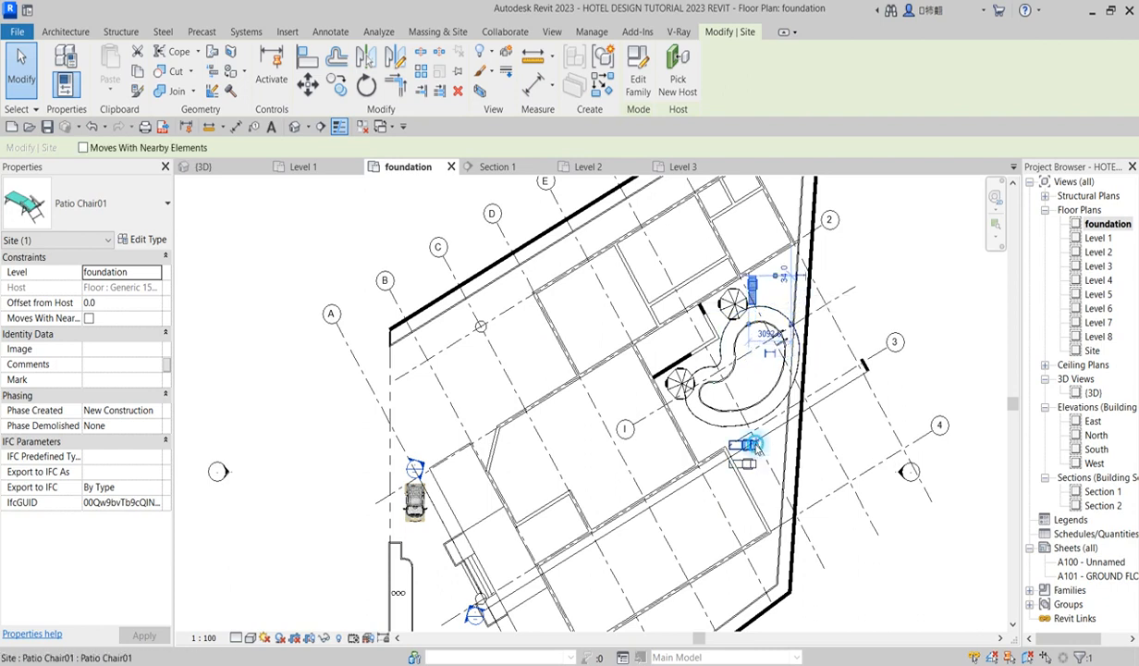
Select both paired patio chairs below the pool and nudge them together toward the right-hand boundary wall.
{"action": "left_click", "coordinate": [754, 445]}
{"action": "scroll", "coordinate": [754, 454], "scroll_direction": "up", "scroll_amount": 3}
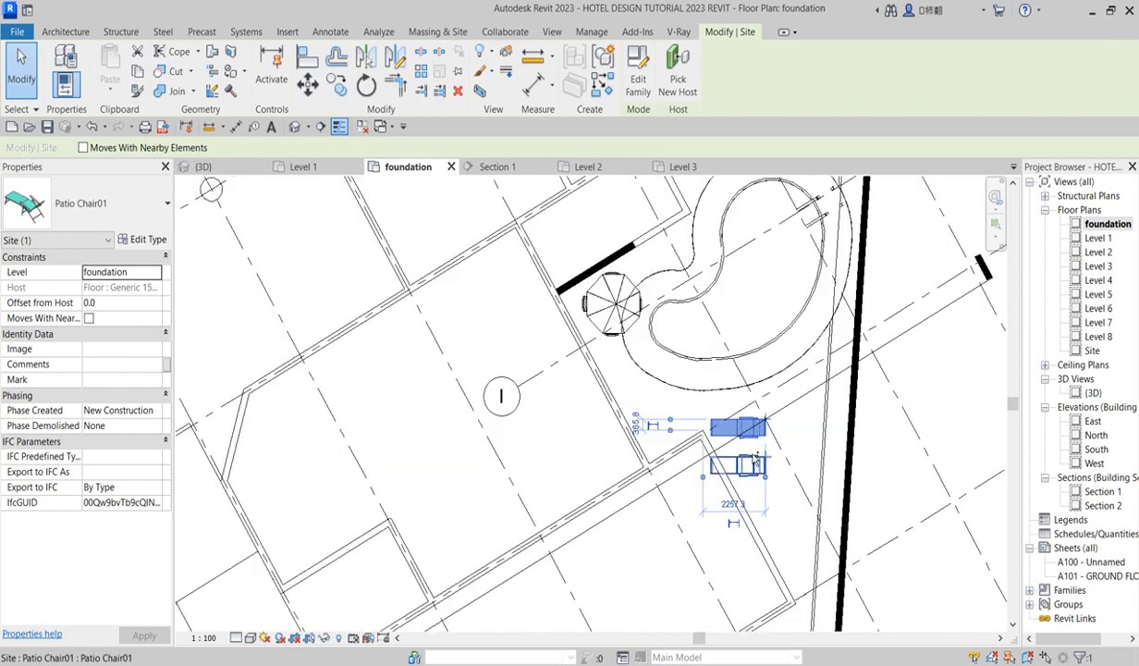
{"action": "left_click", "coordinate": [755, 455], "text": "ctrl"}
{"action": "key", "text": "Right"}
{"action": "key", "text": "Right"}
{"action": "key", "text": "Right"}
{"action": "key", "text": "Right"}
{"action": "key", "text": "Right"}
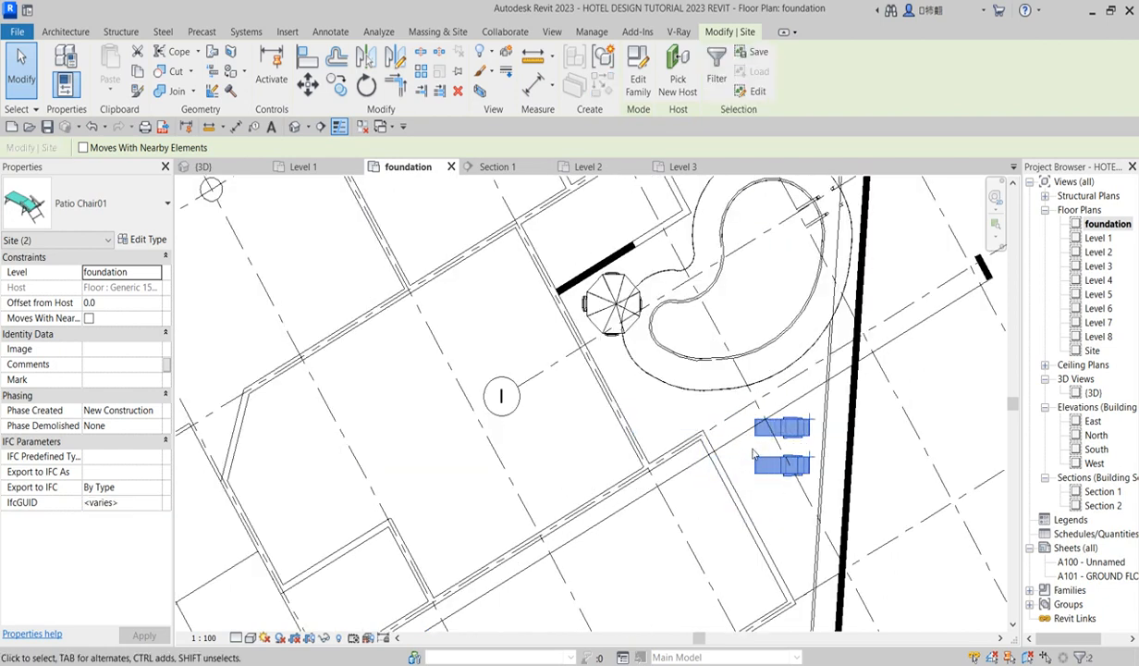
{"action": "left_click", "coordinate": [889, 356]}
Open the {3D} view and examine the rearranged patio chairs and tables around the pool.
{"action": "scroll", "coordinate": [401, 497], "scroll_direction": "down", "scroll_amount": 6}
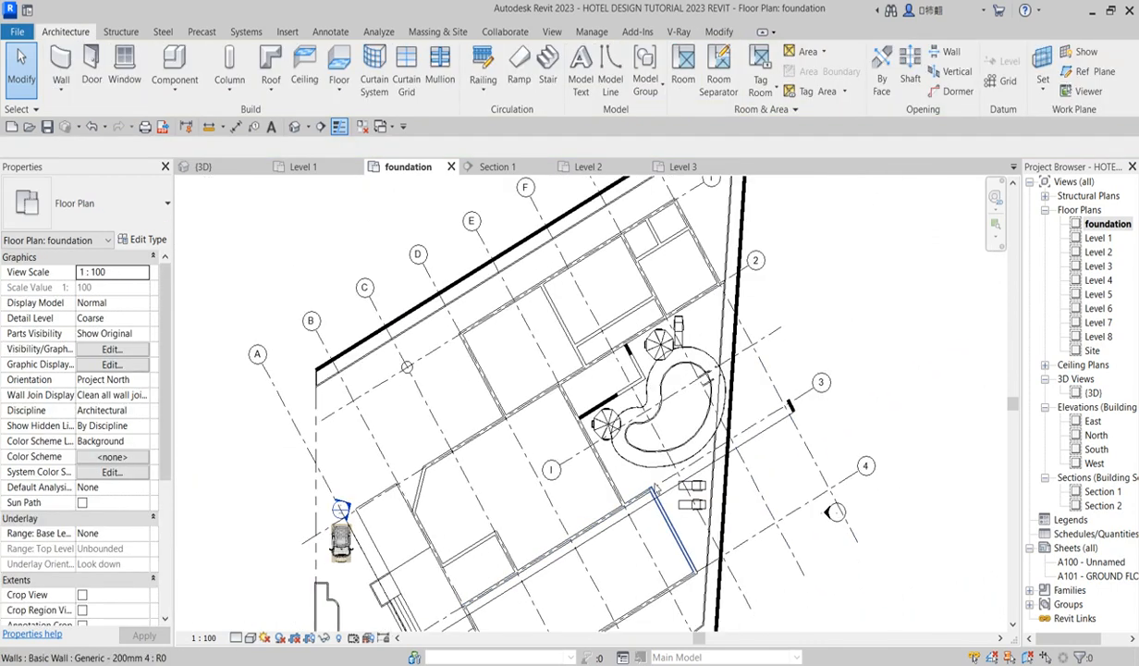
{"action": "scroll", "coordinate": [645, 481], "scroll_direction": "up", "scroll_amount": 2}
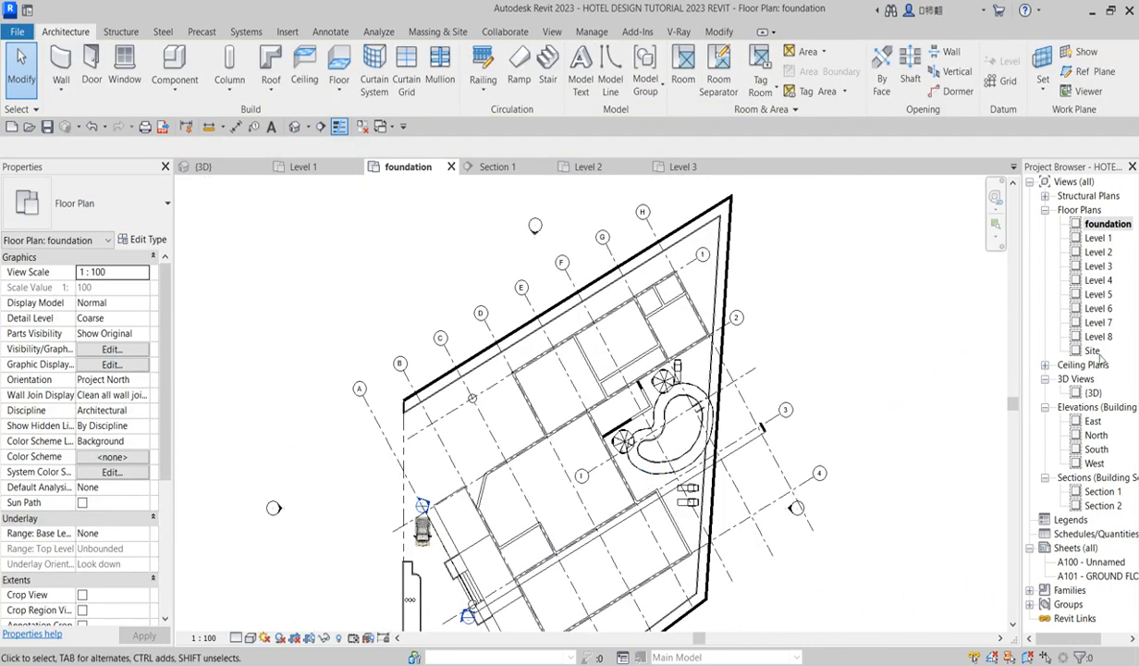
{"action": "double_click", "coordinate": [1091, 394]}
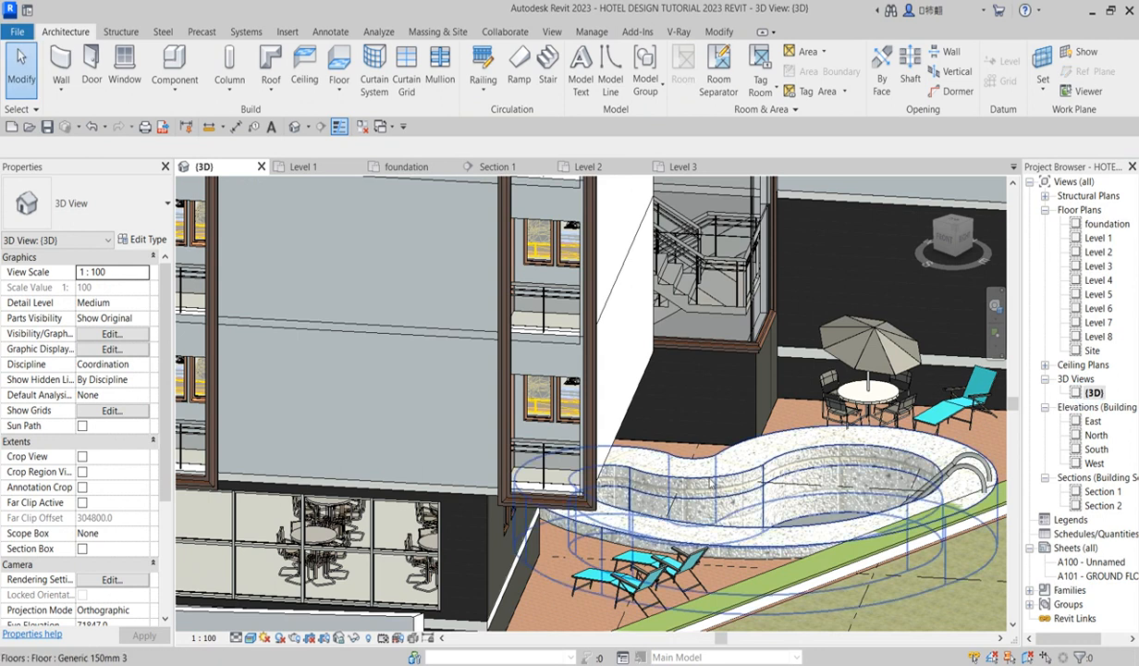
{"action": "scroll", "coordinate": [727, 564], "scroll_direction": "up", "scroll_amount": 3}
{"action": "scroll", "coordinate": [726, 562], "scroll_direction": "up", "scroll_amount": 3}
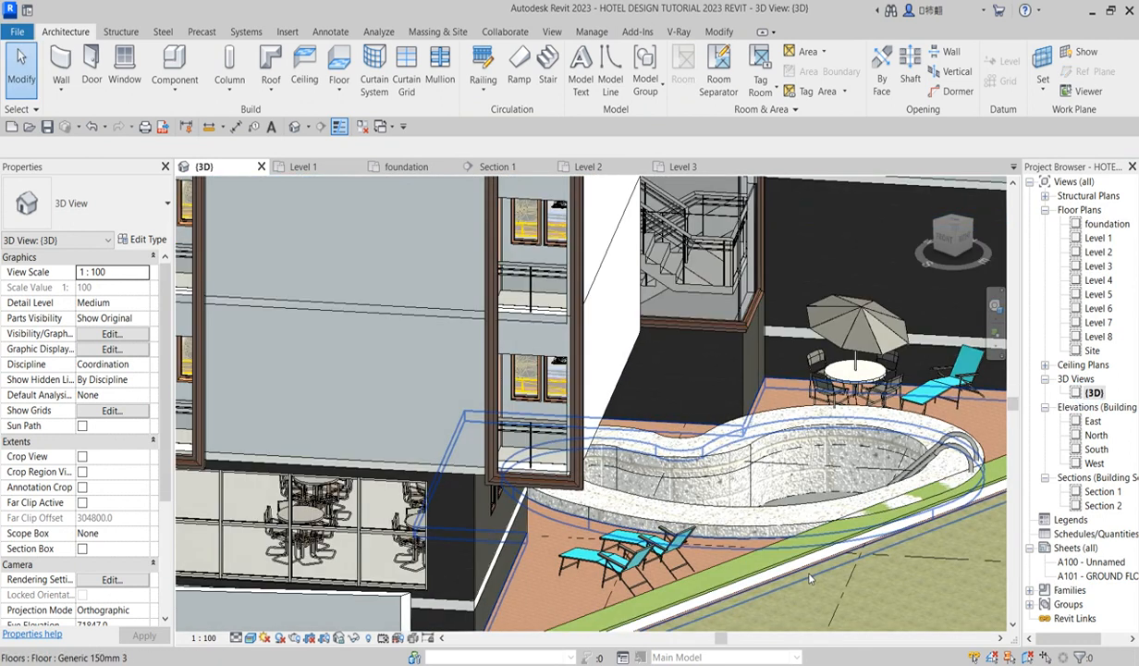
{"action": "scroll", "coordinate": [859, 557], "scroll_direction": "up", "scroll_amount": 3}
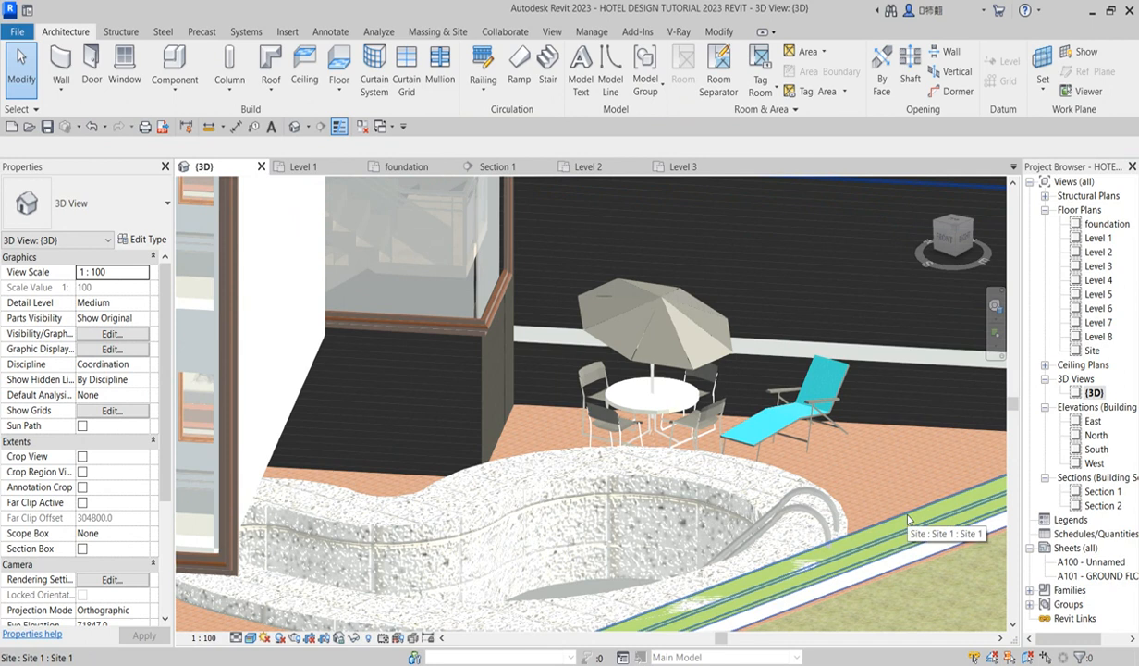
{"action": "left_click", "coordinate": [908, 520]}
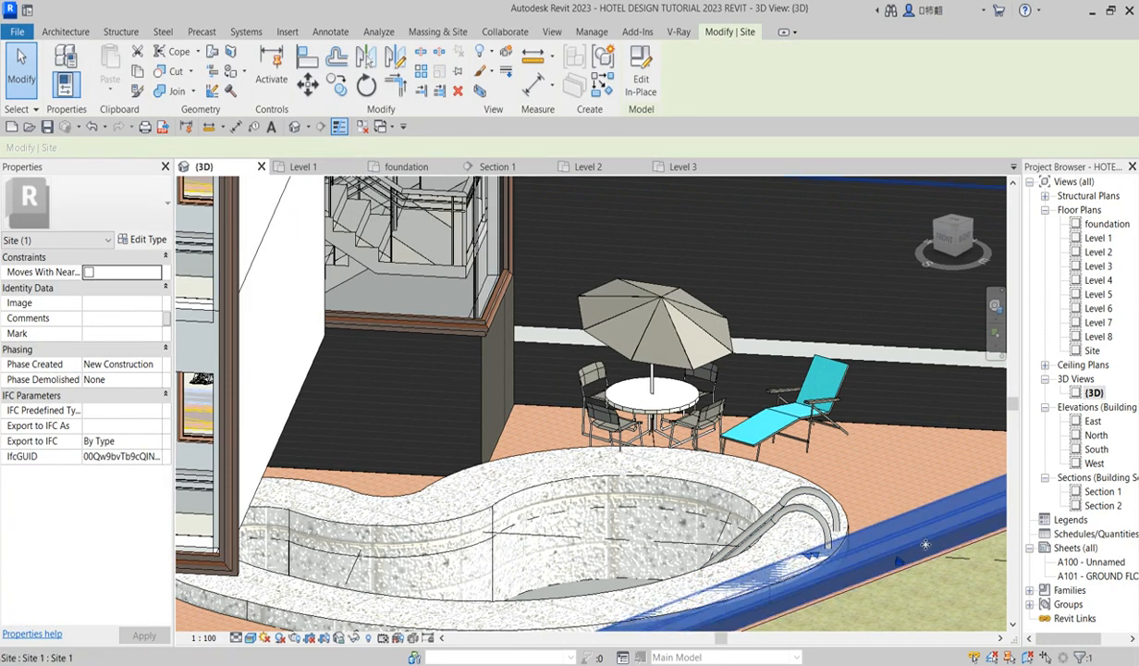
{"action": "scroll", "coordinate": [920, 539], "scroll_direction": "down", "scroll_amount": 4}
{"action": "key", "text": "Escape"}
{"action": "scroll", "coordinate": [728, 463], "scroll_direction": "down", "scroll_amount": 1}
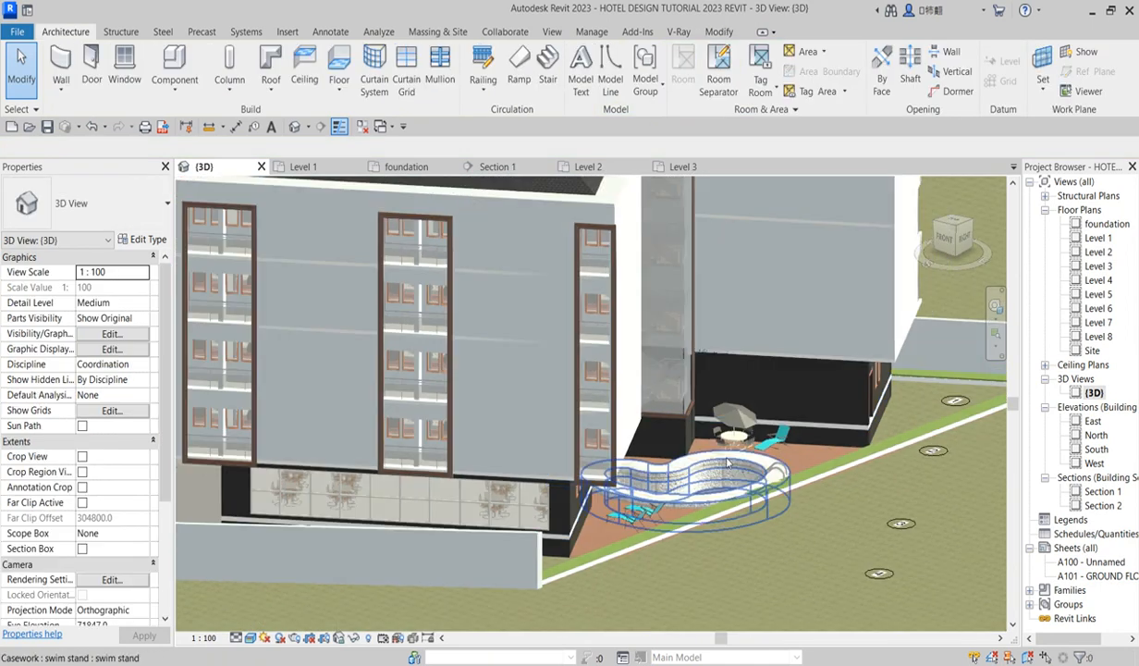
Examine the whole hotel, the car and the pool terrace from a raised viewpoint in the 3D view.
{"action": "scroll", "coordinate": [728, 463], "scroll_direction": "down", "scroll_amount": 1}
{"action": "scroll", "coordinate": [311, 546], "scroll_direction": "up", "scroll_amount": 1}
{"action": "scroll", "coordinate": [828, 553], "scroll_direction": "down", "scroll_amount": 2}
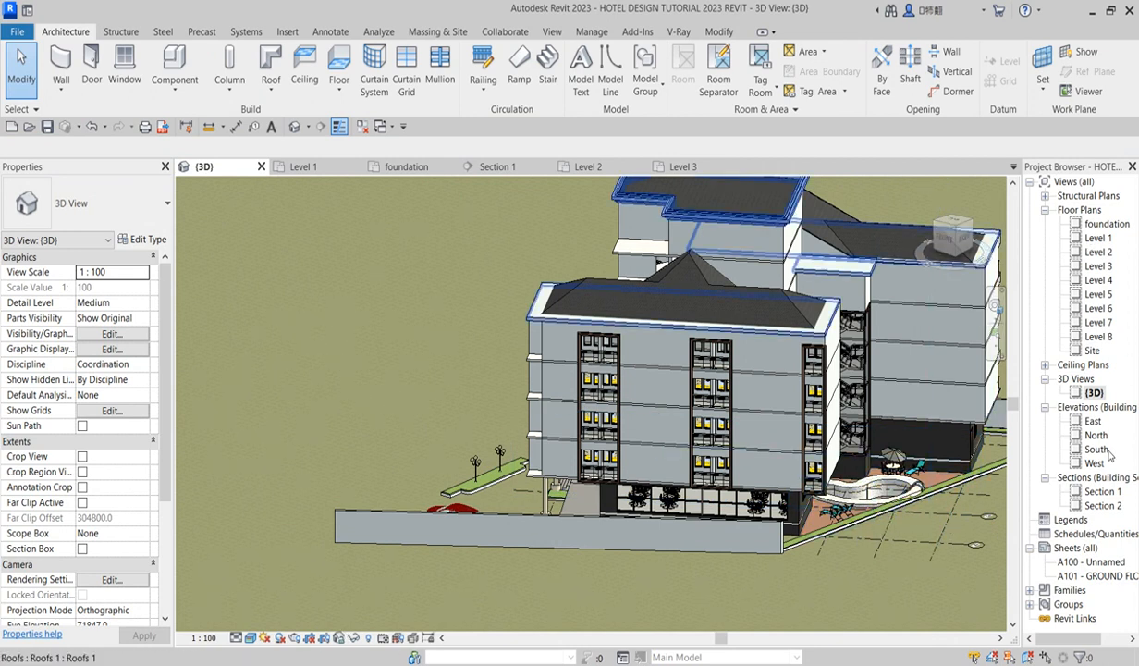
{"action": "mouse_move", "coordinate": [961, 237]}
{"action": "left_mouse_down"}
{"action": "mouse_move", "coordinate": [871, 311]}
{"action": "mouse_move", "coordinate": [871, 353]}
{"action": "mouse_move", "coordinate": [899, 386]}
{"action": "mouse_move", "coordinate": [941, 318]}
{"action": "left_mouse_up"}
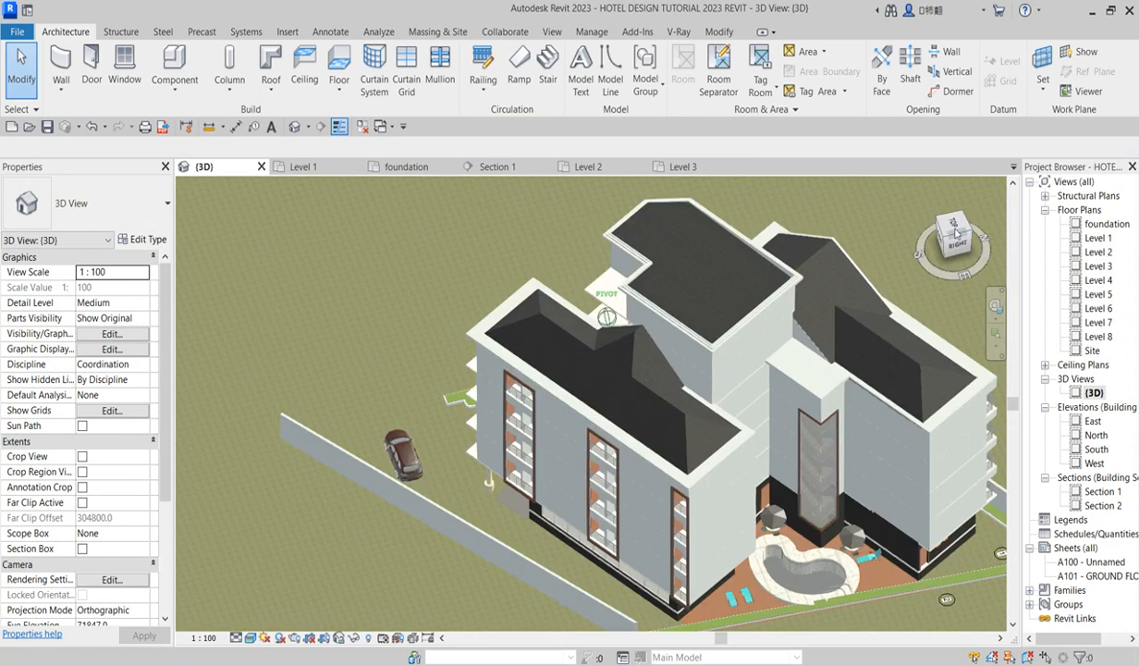
{"action": "left_click", "coordinate": [945, 238]}
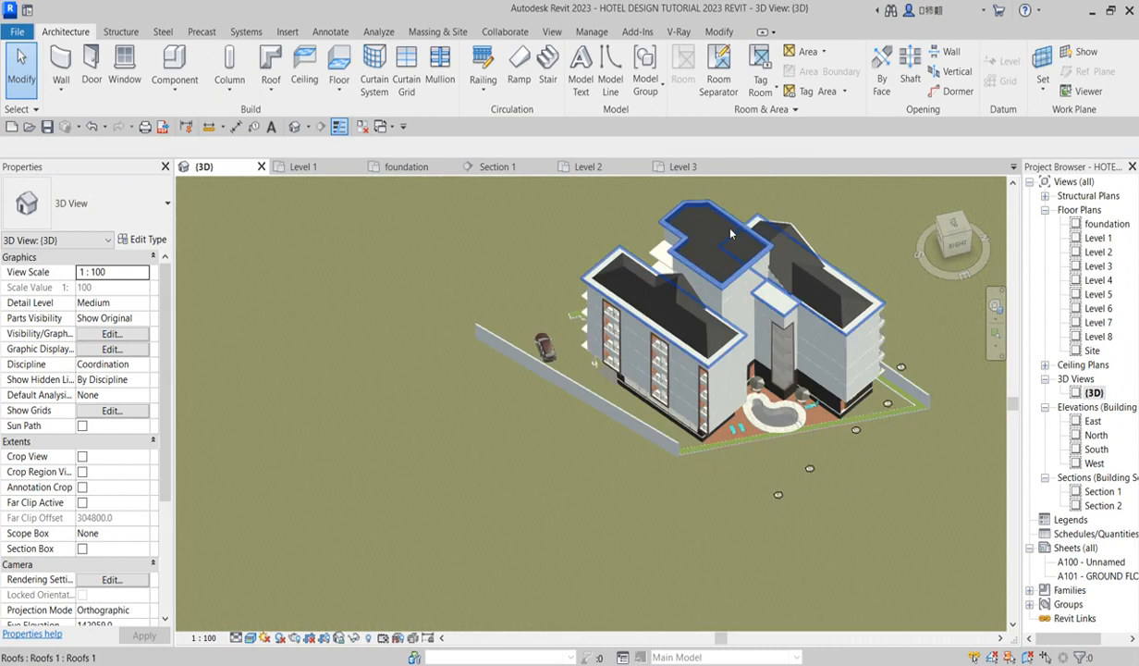
{"action": "left_click", "coordinate": [950, 243]}
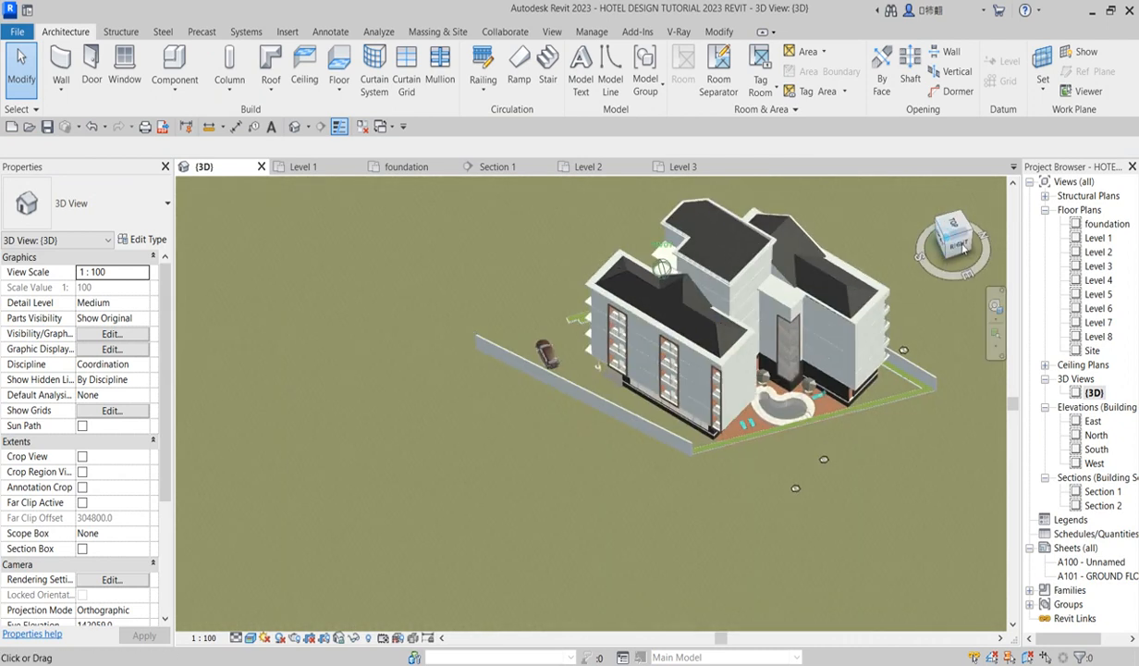
{"action": "scroll", "coordinate": [558, 370], "scroll_direction": "up", "scroll_amount": 2}
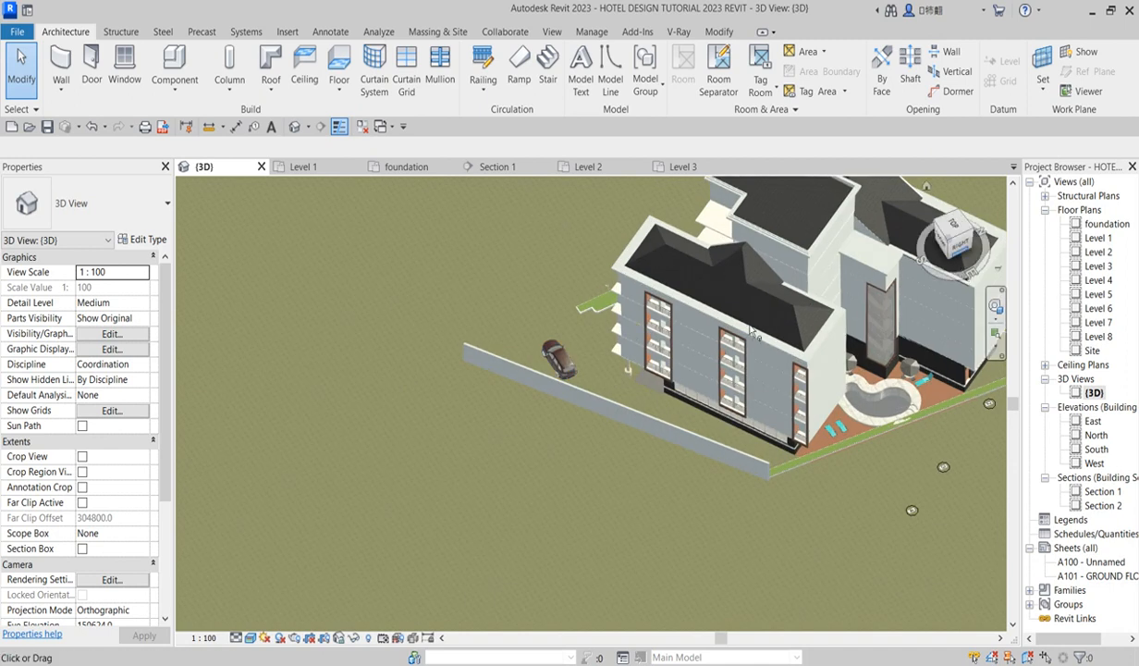
Return to the foundation floor plan and save the project.
{"action": "double_click", "coordinate": [1101, 225]}
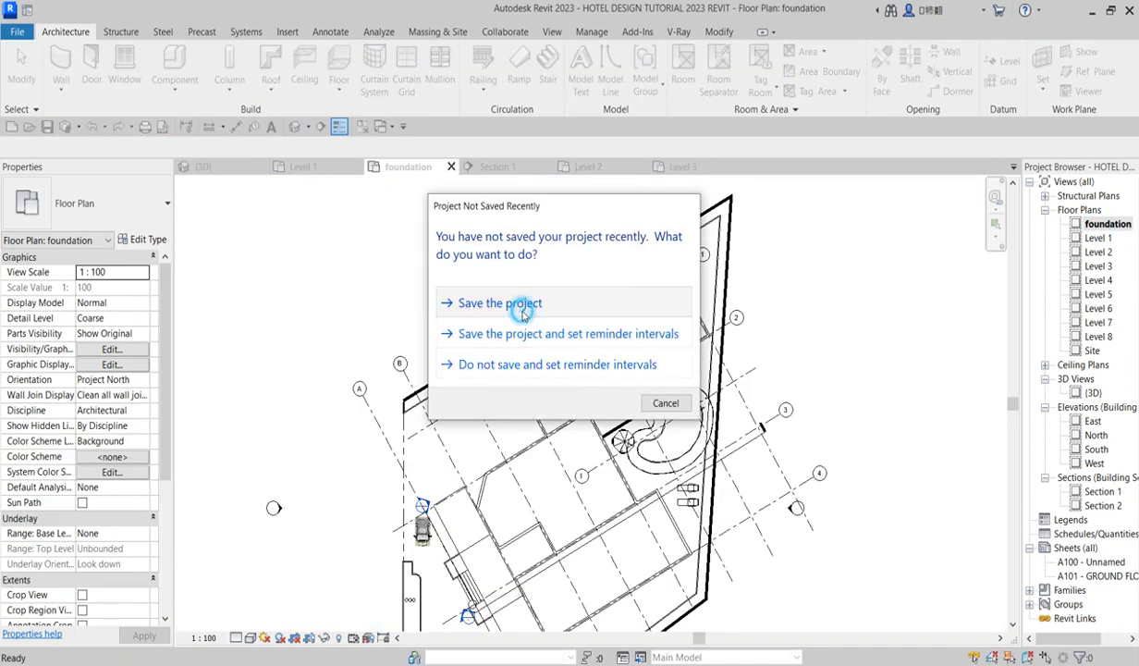
{"action": "left_click", "coordinate": [523, 308]}
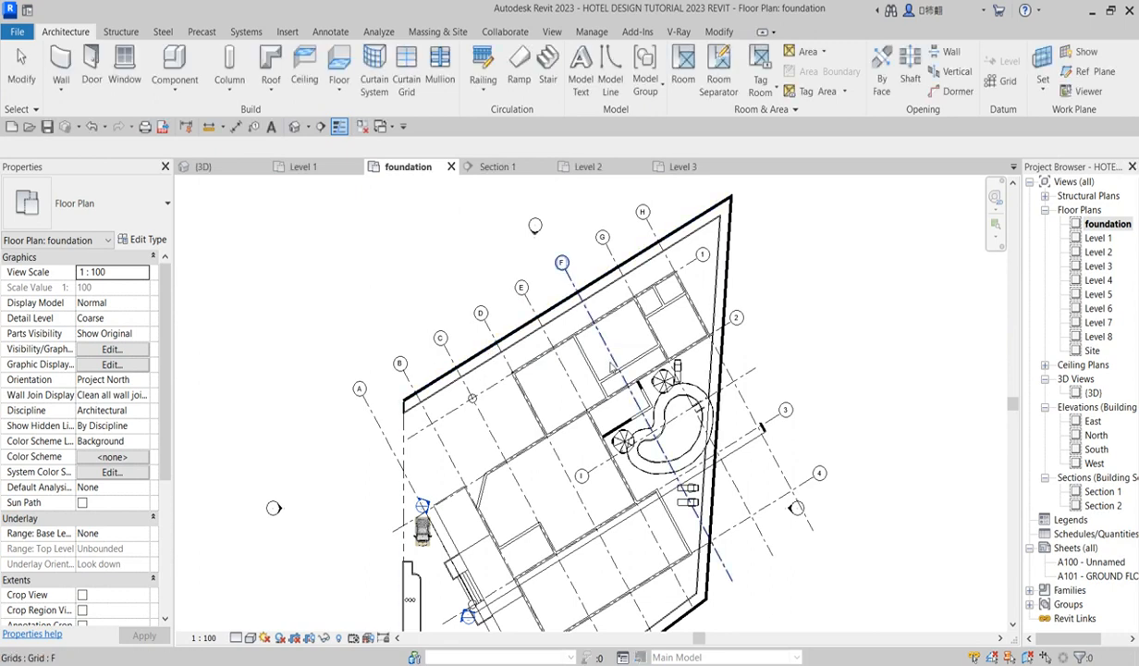
{"action": "scroll", "coordinate": [606, 361], "scroll_direction": "down", "scroll_amount": 3}
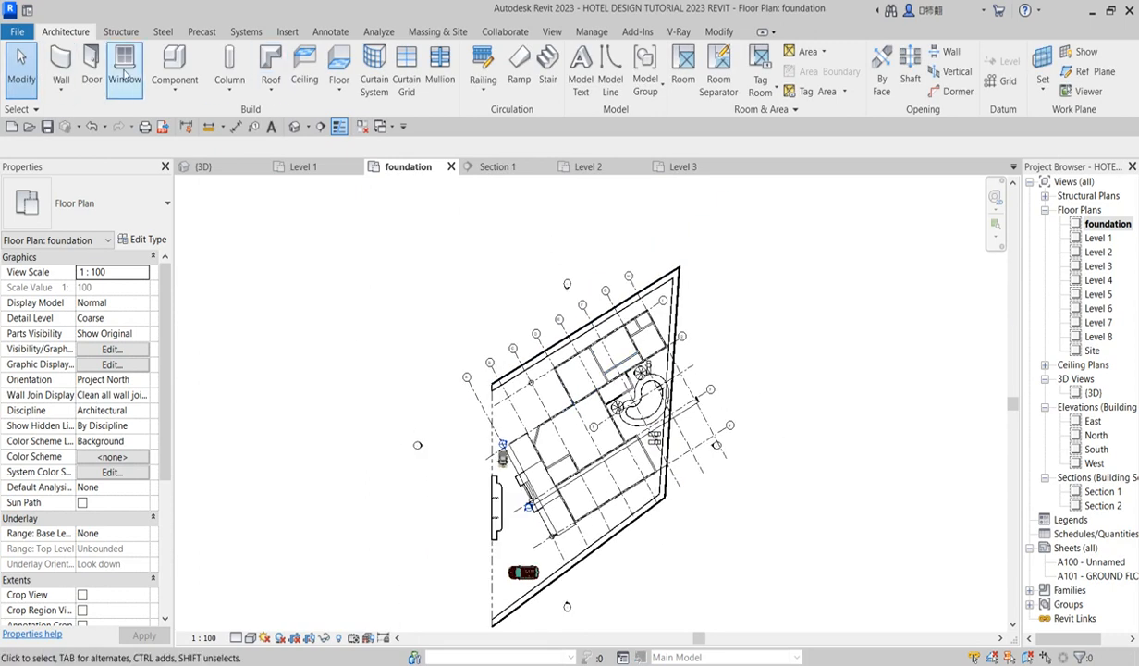
Create an in-place model component in the Floors category, keeping its default name.
{"action": "left_click", "coordinate": [169, 61]}
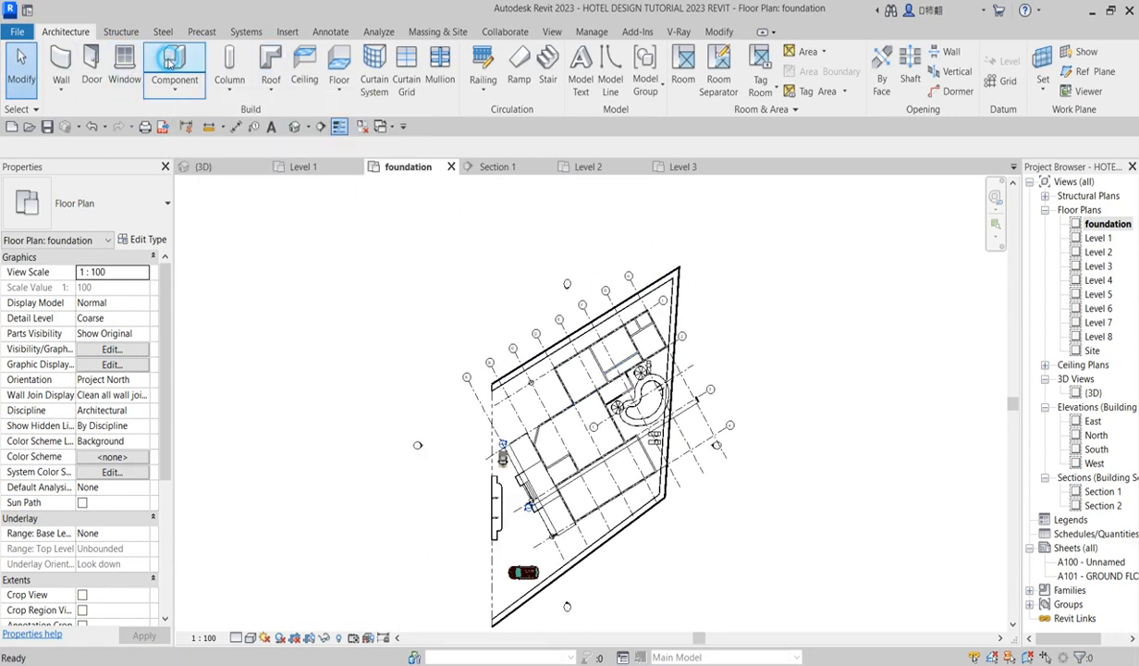
{"action": "left_click", "coordinate": [665, 76]}
{"action": "scroll", "coordinate": [628, 312], "scroll_direction": "down", "scroll_amount": 5}
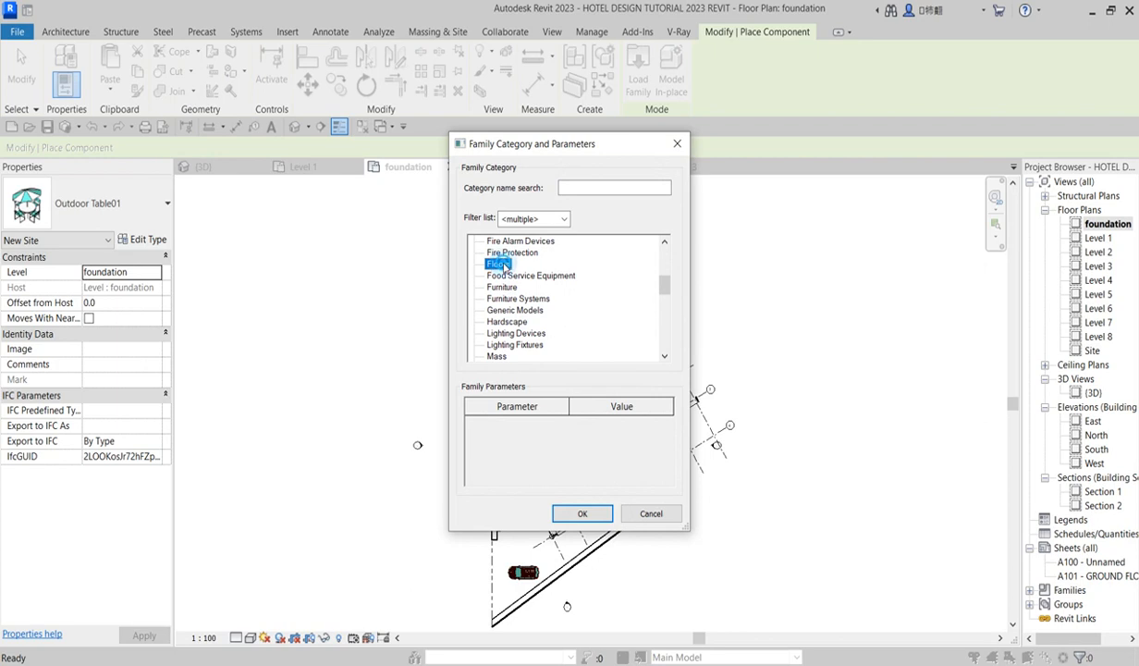
{"action": "left_click", "coordinate": [581, 514]}
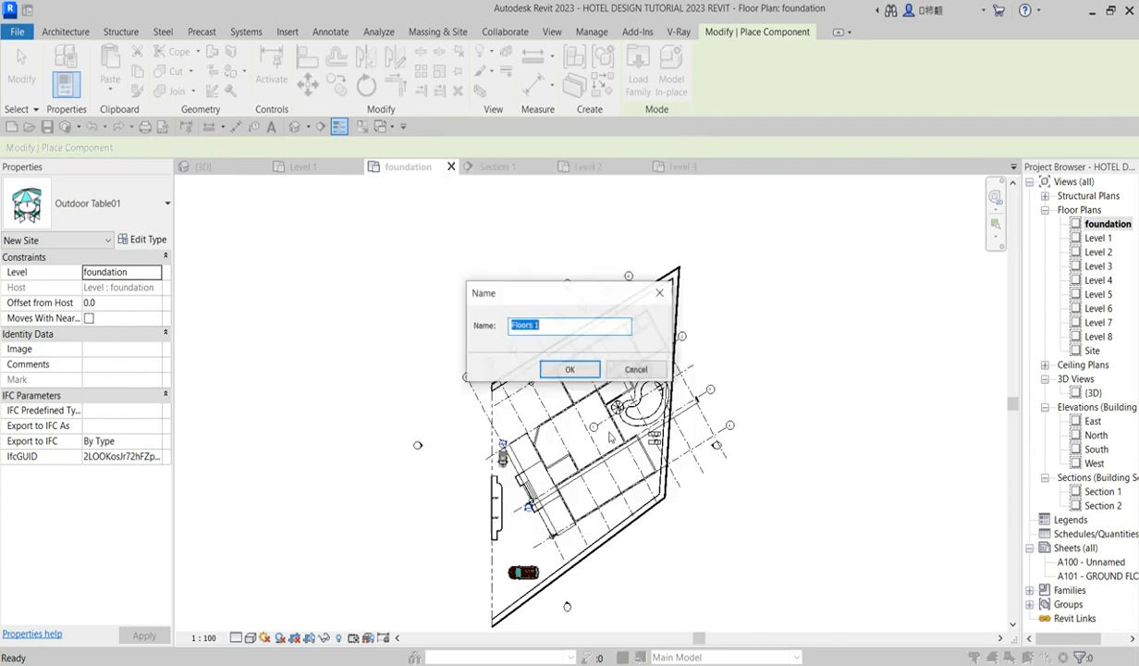
{"action": "left_click", "coordinate": [570, 366]}
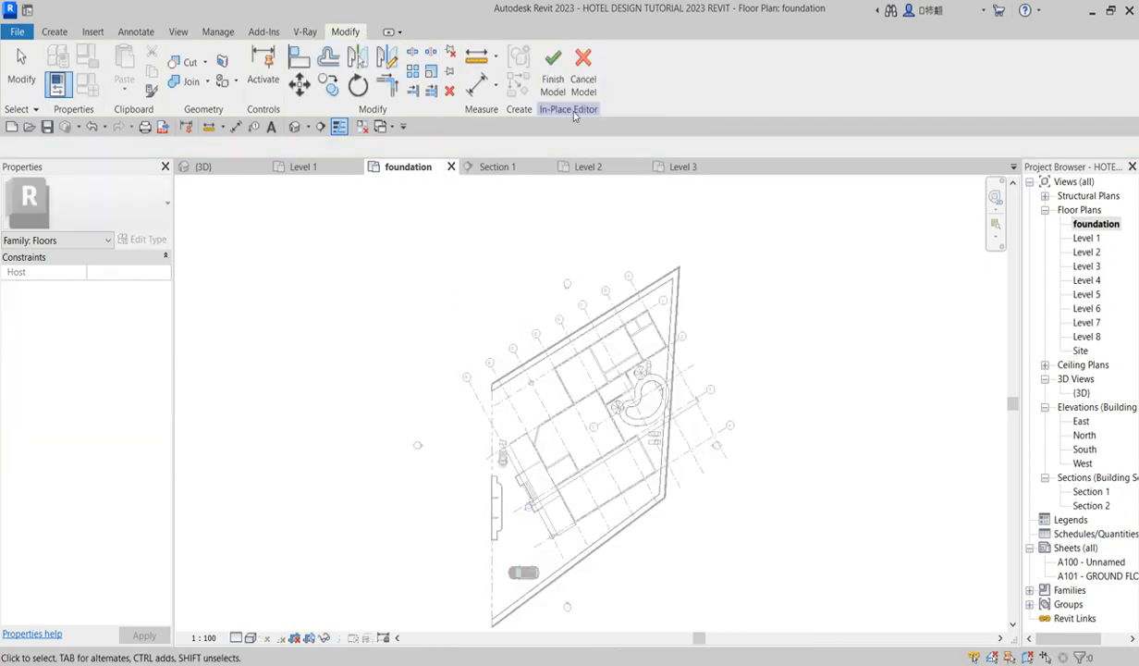
{"action": "left_click", "coordinate": [53, 32]}
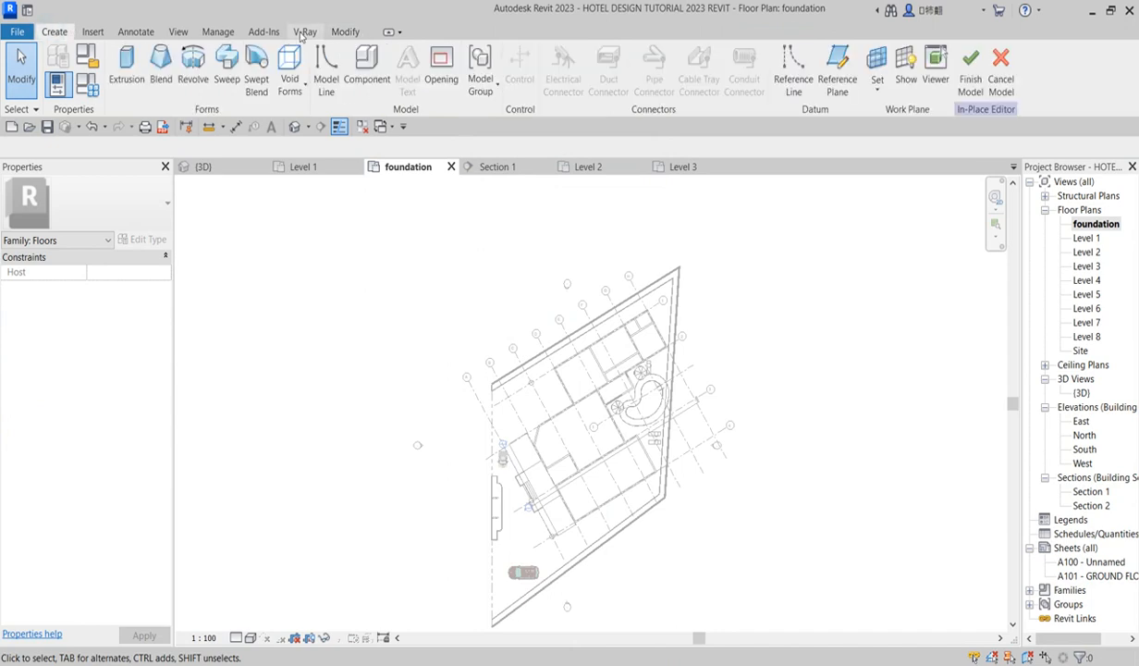
{"action": "left_click", "coordinate": [227, 74]}
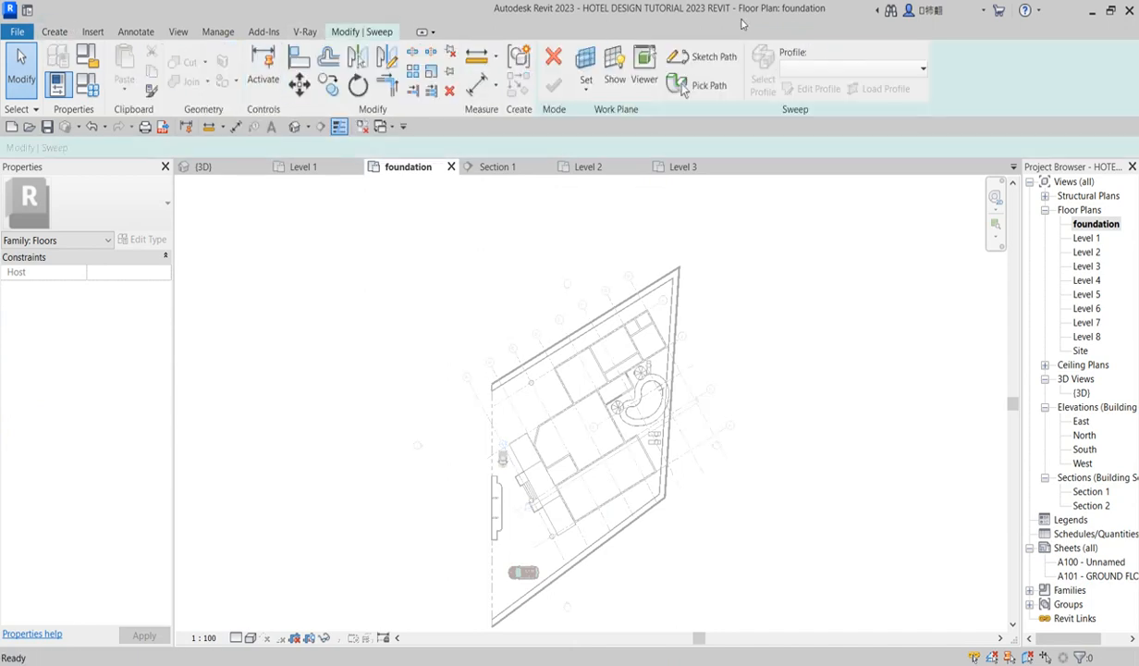
{"action": "left_click", "coordinate": [710, 65]}
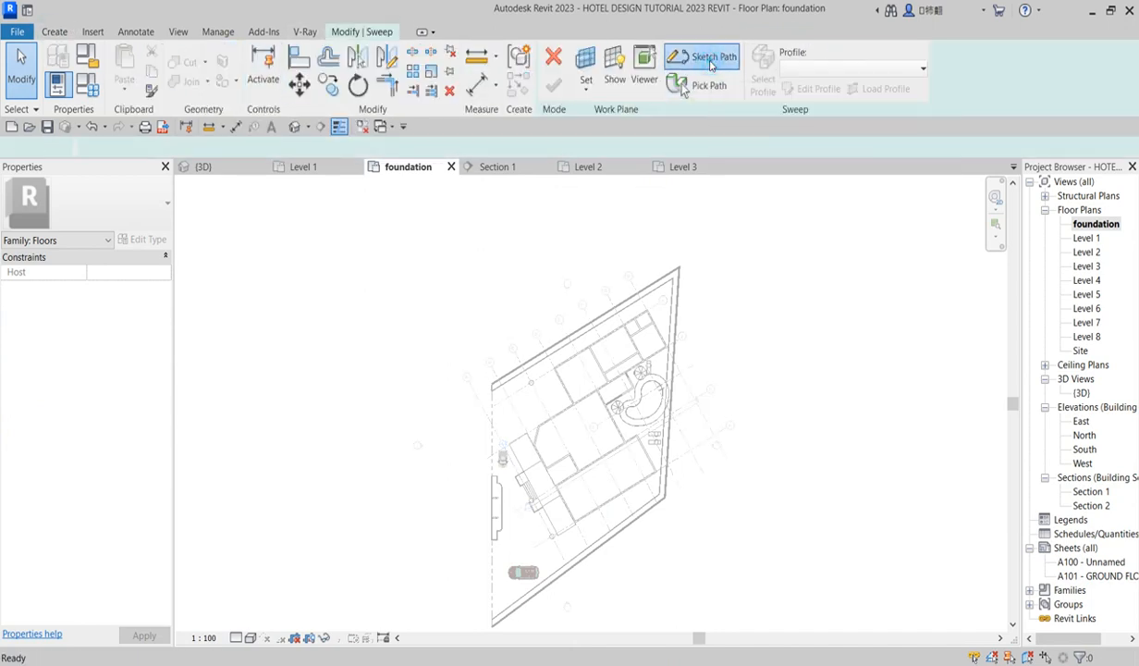
{"action": "left_click", "coordinate": [613, 90]}
{"action": "scroll", "coordinate": [680, 274], "scroll_direction": "up", "scroll_amount": 4}
{"action": "scroll", "coordinate": [682, 263], "scroll_direction": "up", "scroll_amount": 5}
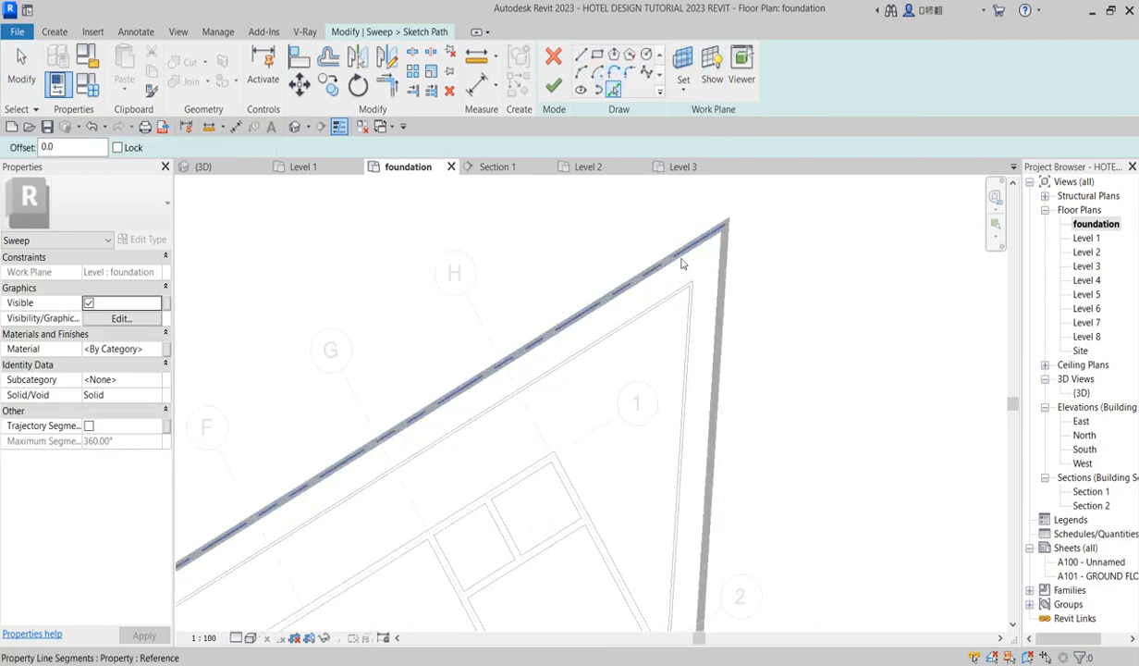
{"action": "left_click", "coordinate": [685, 258]}
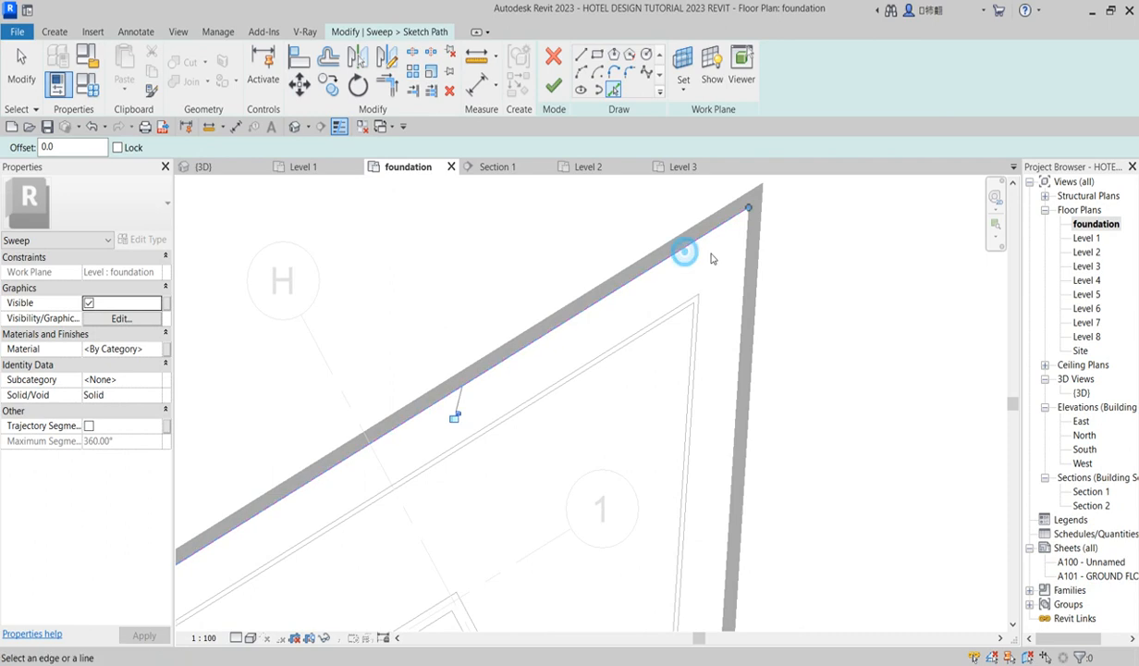
{"action": "left_click", "coordinate": [745, 256]}
{"action": "scroll", "coordinate": [745, 256], "scroll_direction": "down", "scroll_amount": 5}
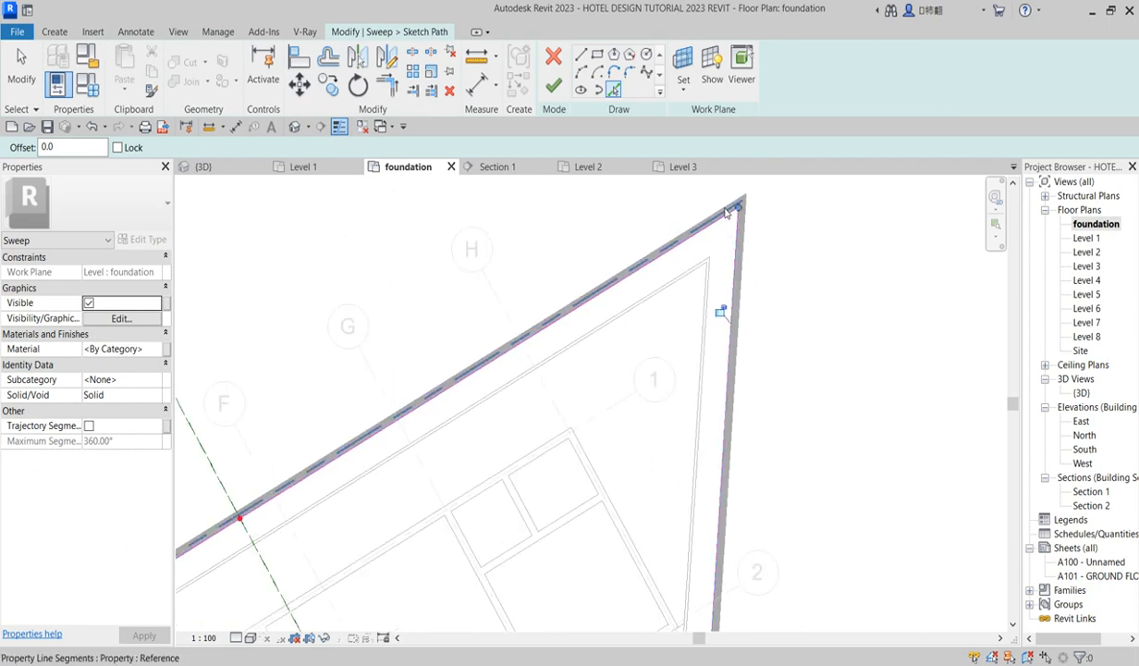
{"action": "scroll", "coordinate": [677, 555], "scroll_direction": "up", "scroll_amount": 4}
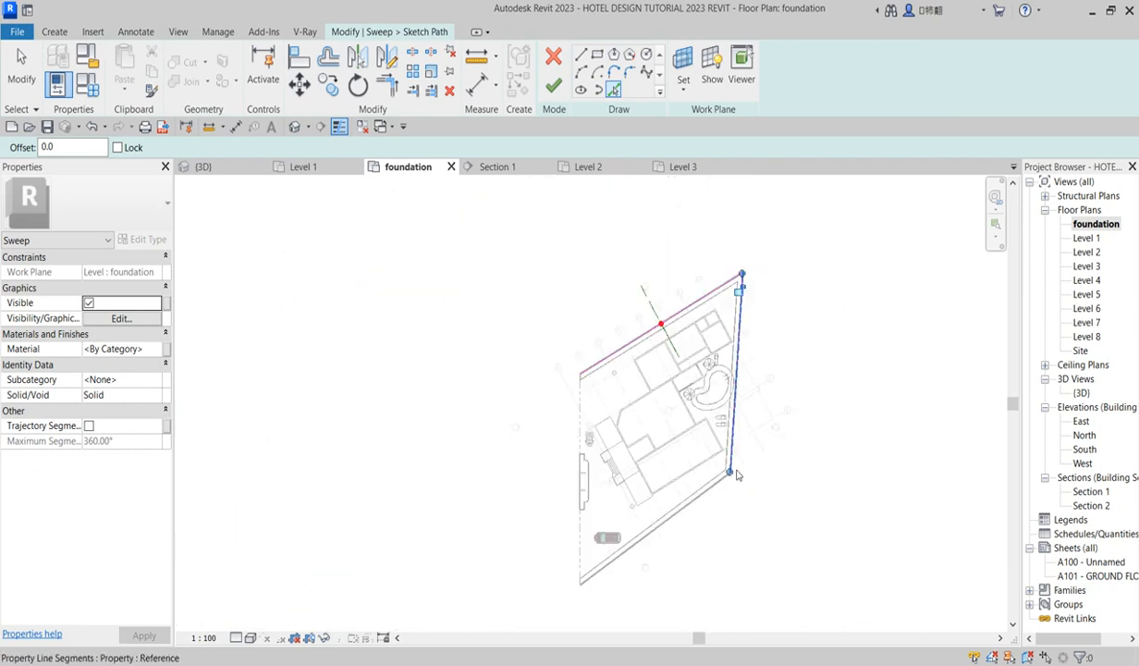
{"action": "scroll", "coordinate": [695, 476], "scroll_direction": "up", "scroll_amount": 2}
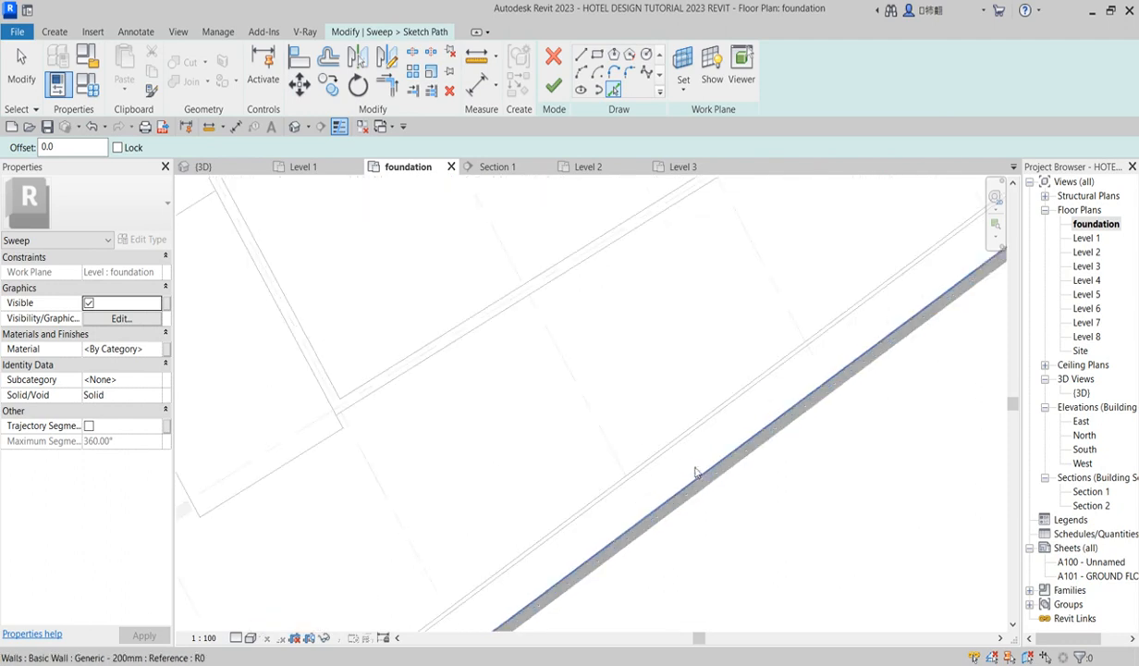
{"action": "left_click", "coordinate": [694, 471]}
{"action": "scroll", "coordinate": [702, 467], "scroll_direction": "down", "scroll_amount": 3}
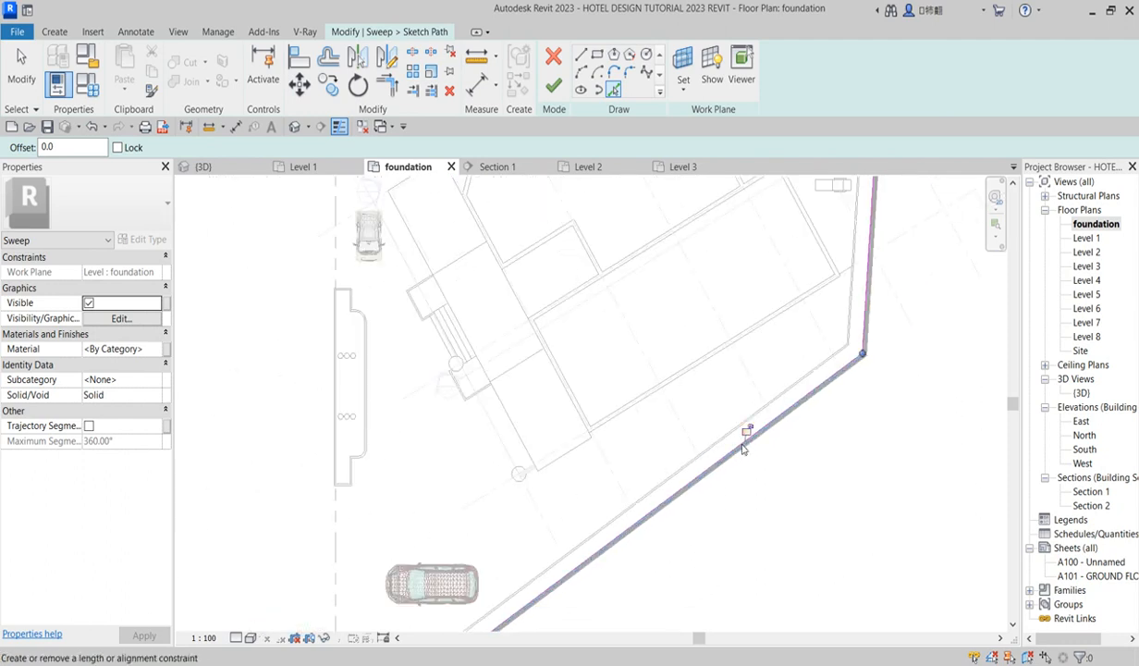
{"action": "scroll", "coordinate": [379, 373], "scroll_direction": "down", "scroll_amount": 3}
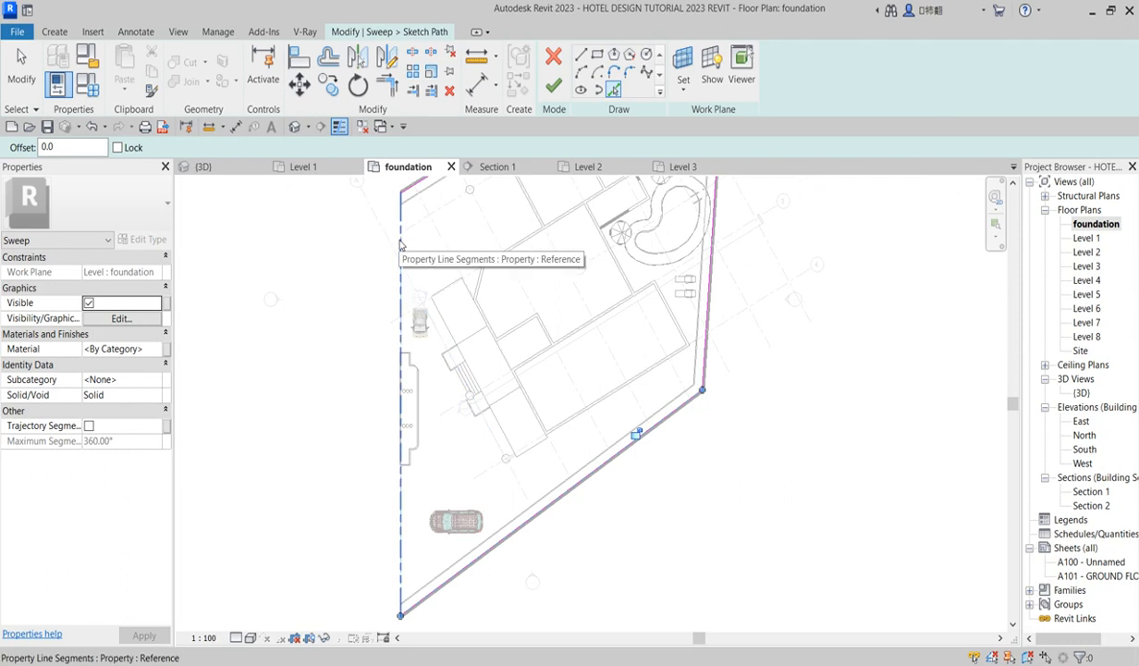
{"action": "left_click", "coordinate": [552, 61]}
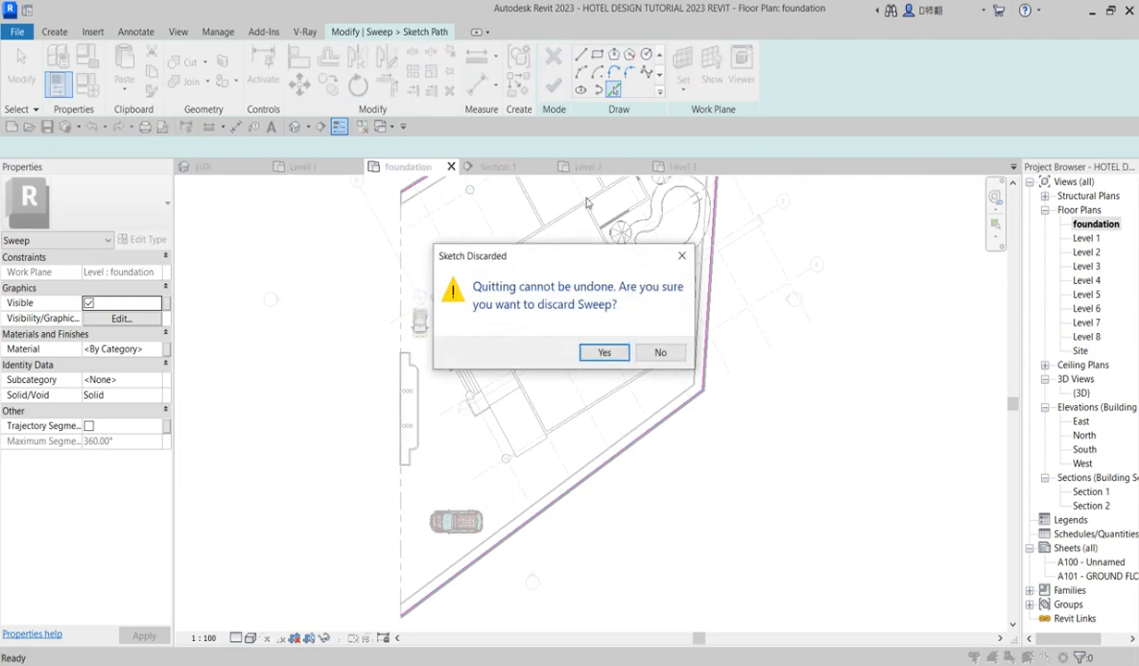
{"action": "left_click", "coordinate": [612, 350]}
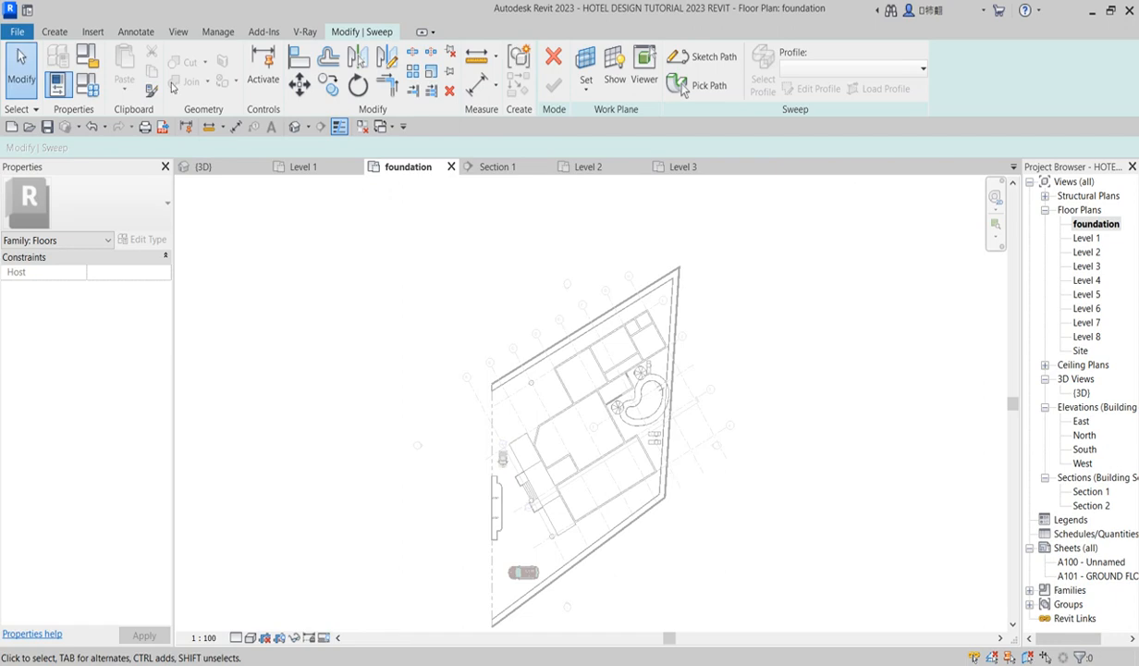
{"action": "left_click", "coordinate": [53, 30]}
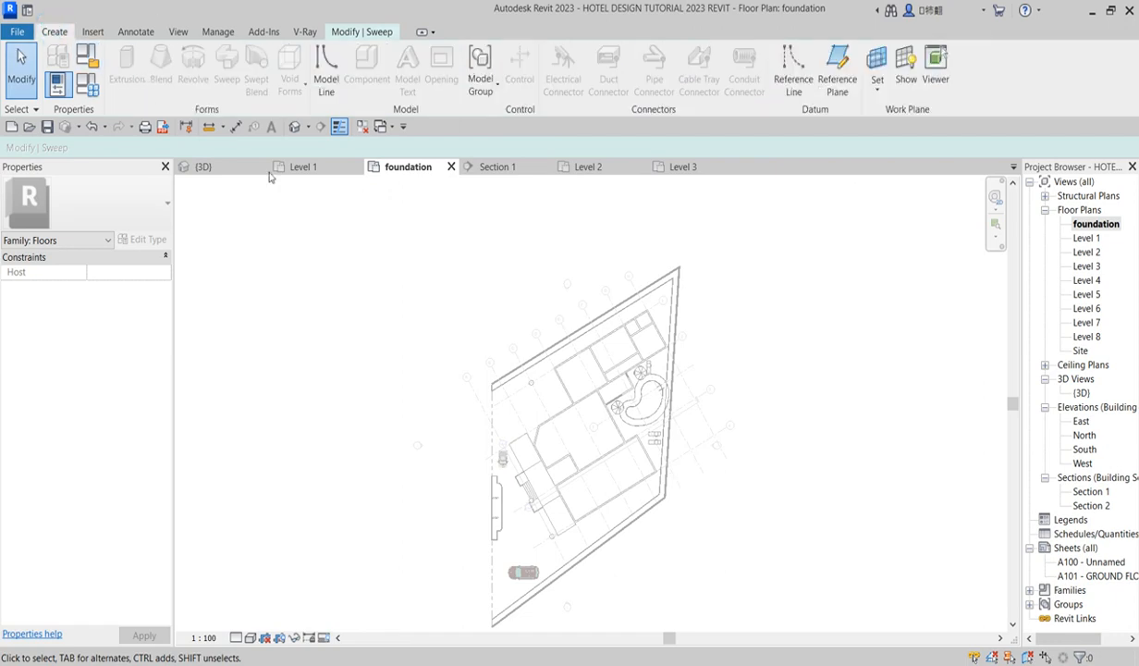
{"action": "right_click", "coordinate": [482, 309]}
{"action": "left_click", "coordinate": [512, 316]}
{"action": "left_click", "coordinate": [367, 28]}
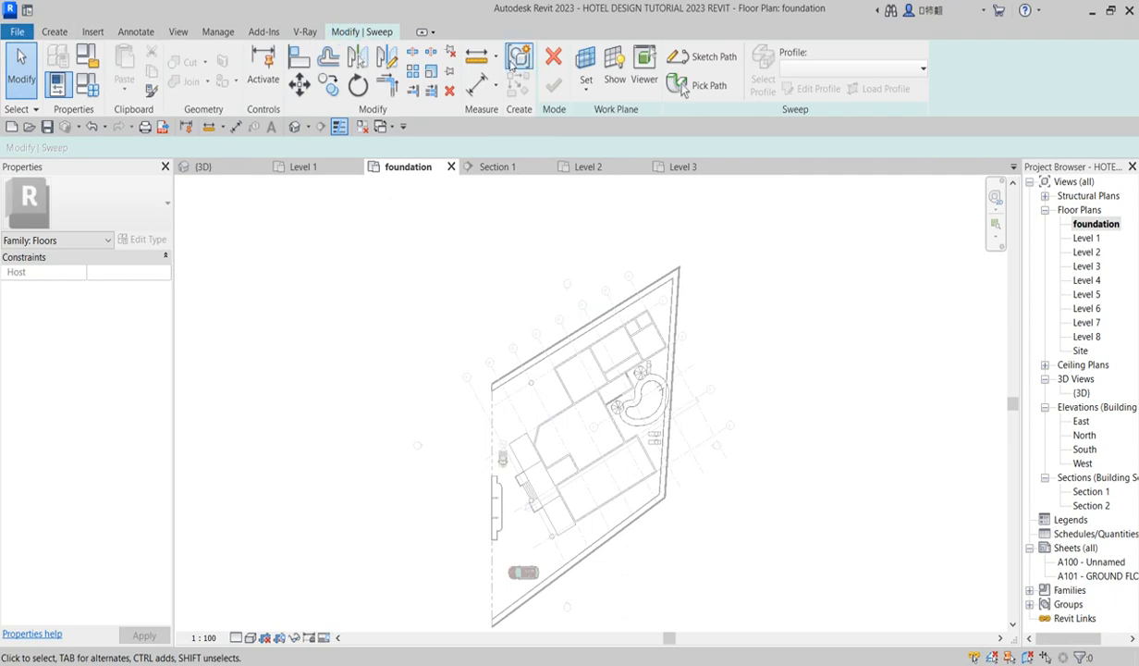
{"action": "left_click", "coordinate": [553, 57]}
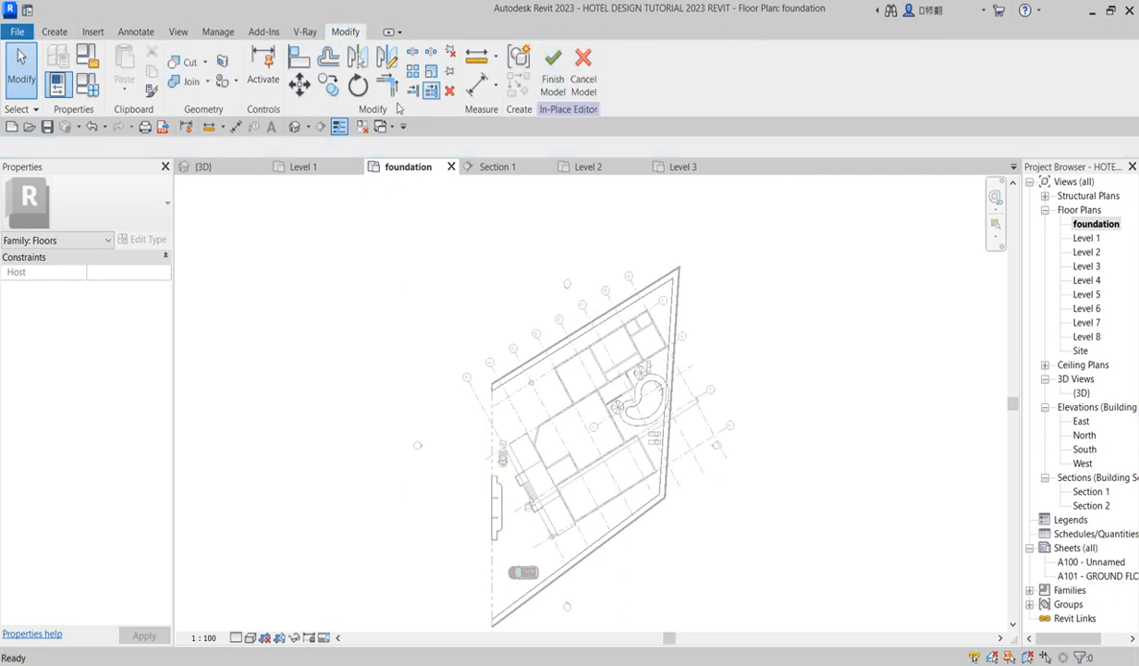
Start an extrusion and outline the site by picking the boundary walls' inner faces and the street-side property line.
{"action": "left_click", "coordinate": [54, 31]}
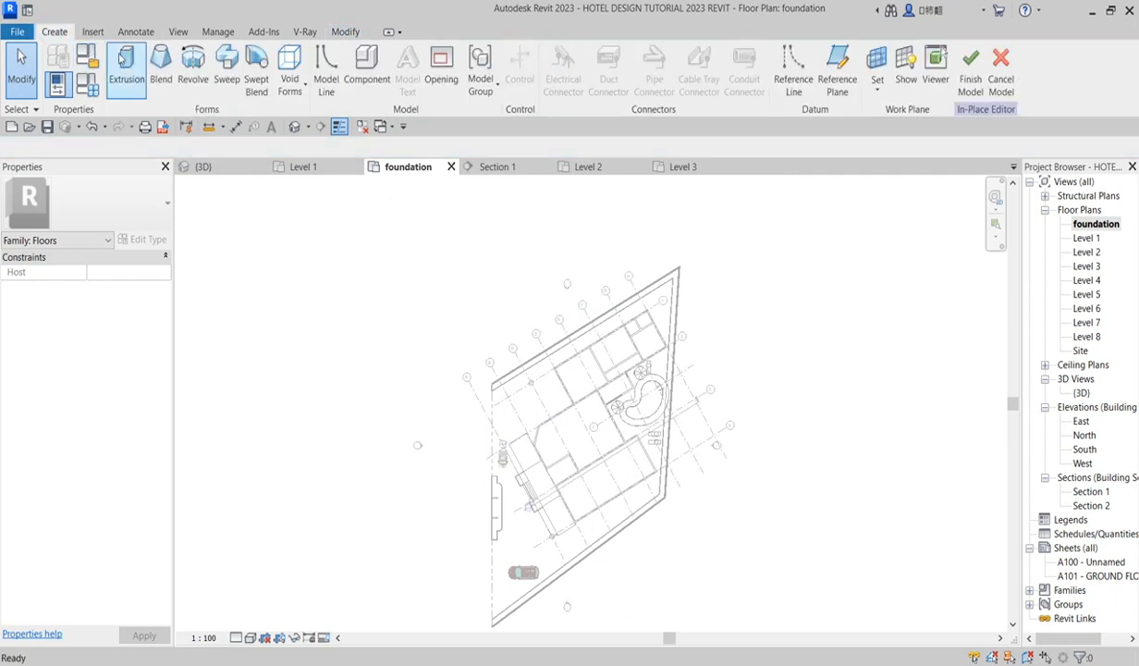
{"action": "left_click", "coordinate": [121, 59]}
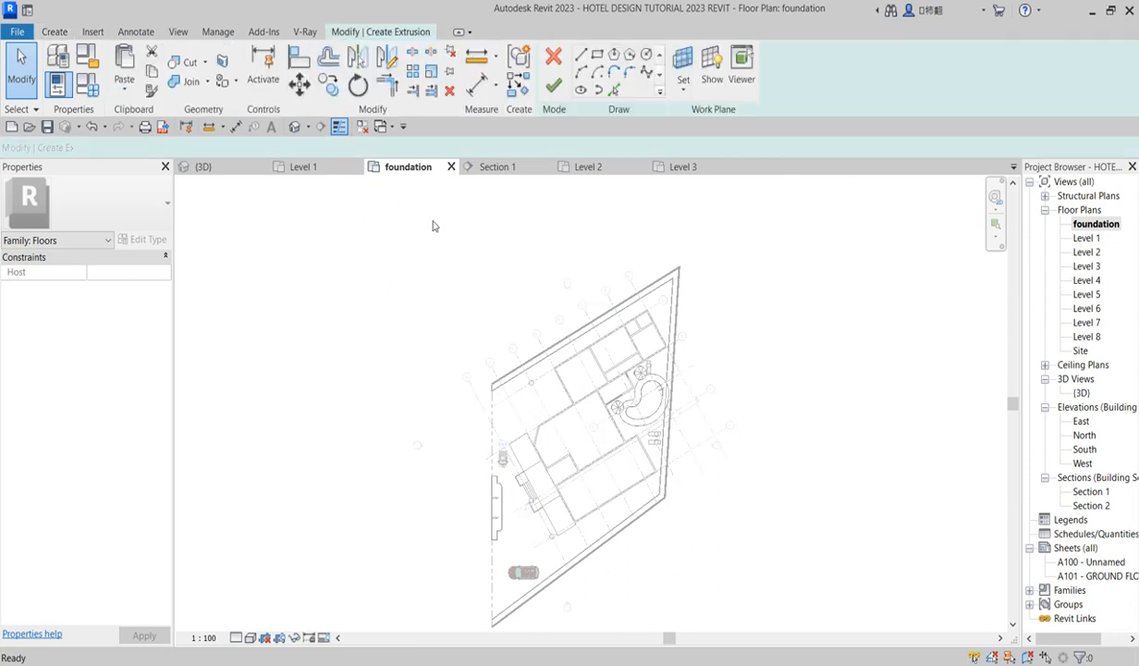
{"action": "left_click", "coordinate": [613, 90]}
{"action": "scroll", "coordinate": [684, 286], "scroll_direction": "up", "scroll_amount": 6}
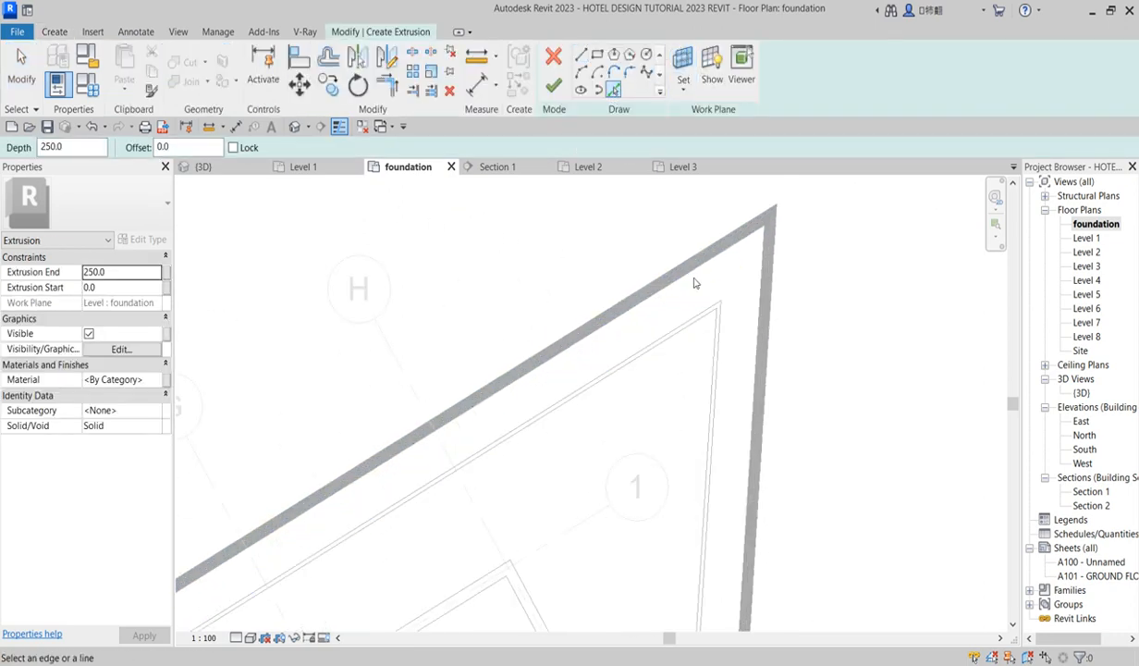
{"action": "scroll", "coordinate": [737, 254], "scroll_direction": "down", "scroll_amount": 3}
{"action": "left_click", "coordinate": [739, 287]}
{"action": "scroll", "coordinate": [679, 407], "scroll_direction": "down", "scroll_amount": 4}
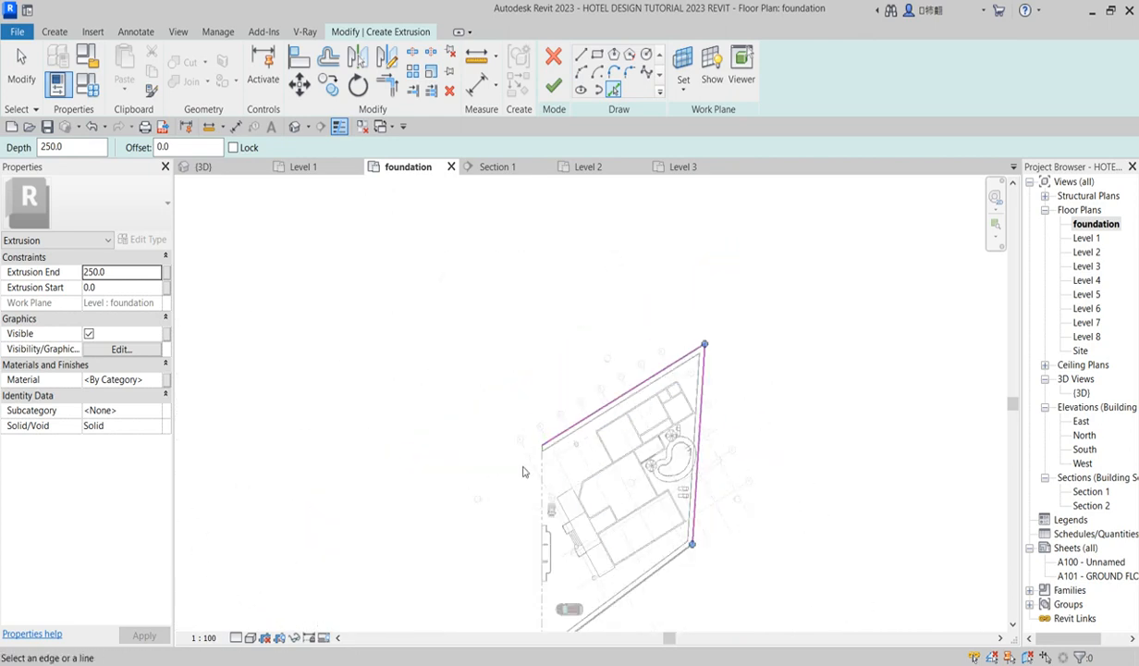
{"action": "left_click", "coordinate": [544, 473]}
{"action": "scroll", "coordinate": [592, 462], "scroll_direction": "up", "scroll_amount": 5}
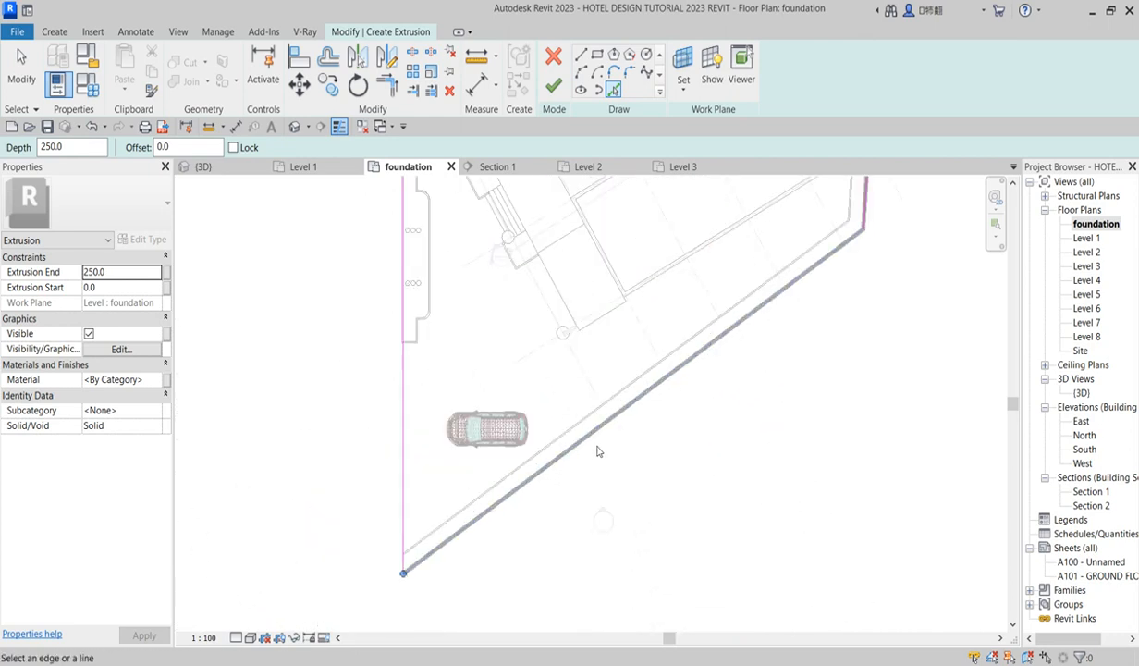
{"action": "left_click", "coordinate": [608, 416]}
{"action": "scroll", "coordinate": [601, 443], "scroll_direction": "down", "scroll_amount": 5}
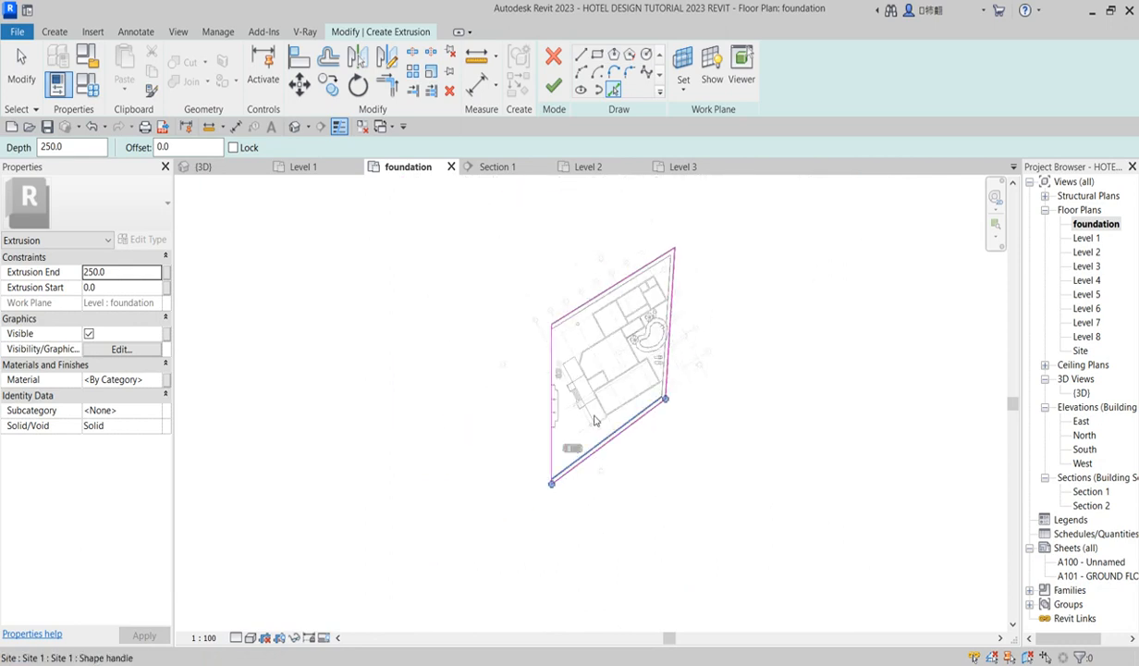
Sketch a long vertical line outside the site, parallel to the street-side property line and extending well past both of its ends.
{"action": "scroll", "coordinate": [552, 438], "scroll_direction": "up", "scroll_amount": 6}
{"action": "scroll", "coordinate": [557, 419], "scroll_direction": "down", "scroll_amount": 3}
{"action": "scroll", "coordinate": [532, 516], "scroll_direction": "down", "scroll_amount": 2}
{"action": "scroll", "coordinate": [548, 321], "scroll_direction": "up", "scroll_amount": 3}
{"action": "scroll", "coordinate": [638, 398], "scroll_direction": "down", "scroll_amount": 2}
{"action": "scroll", "coordinate": [640, 404], "scroll_direction": "down", "scroll_amount": 2}
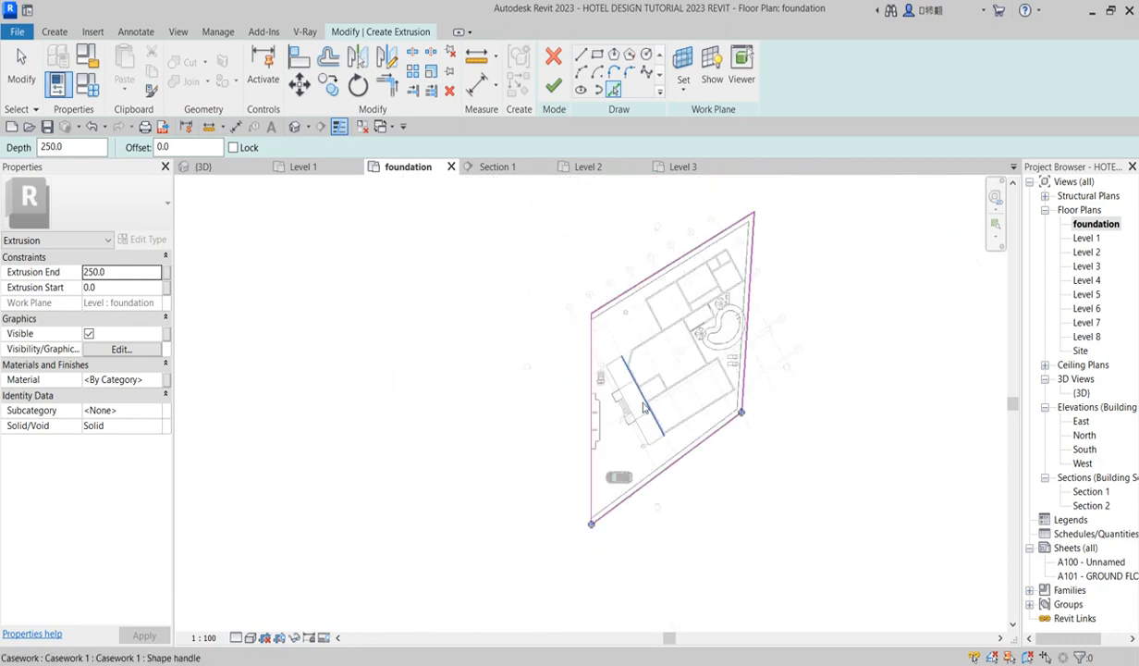
{"action": "left_click", "coordinate": [581, 55]}
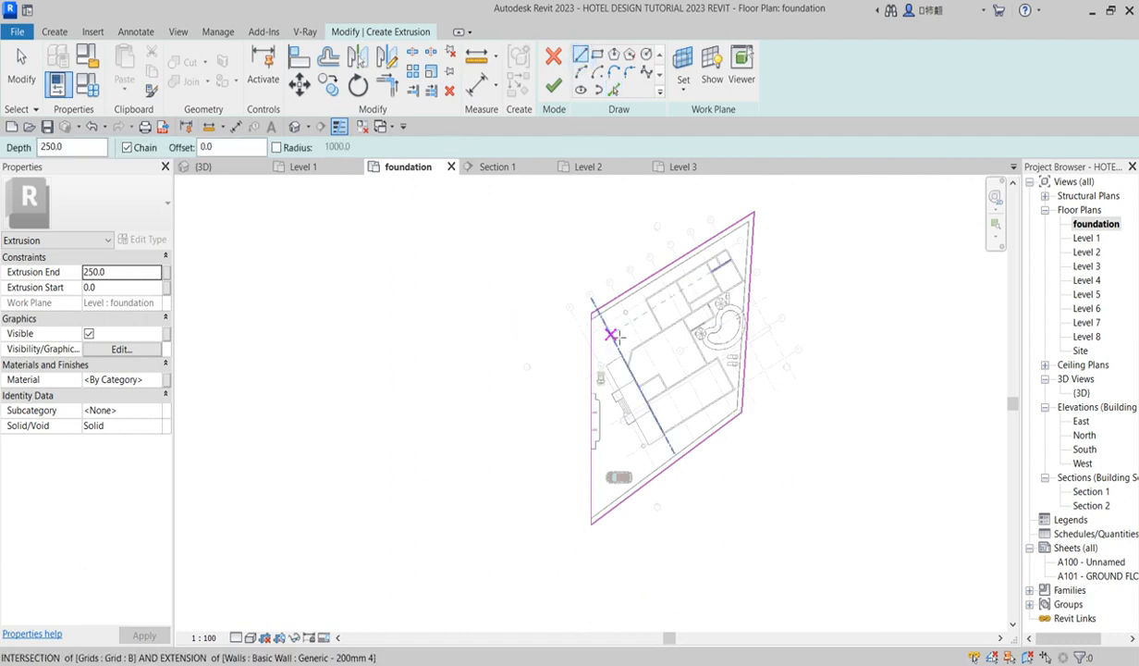
{"action": "scroll", "coordinate": [574, 290], "scroll_direction": "down", "scroll_amount": 2}
{"action": "left_click", "coordinate": [566, 254]}
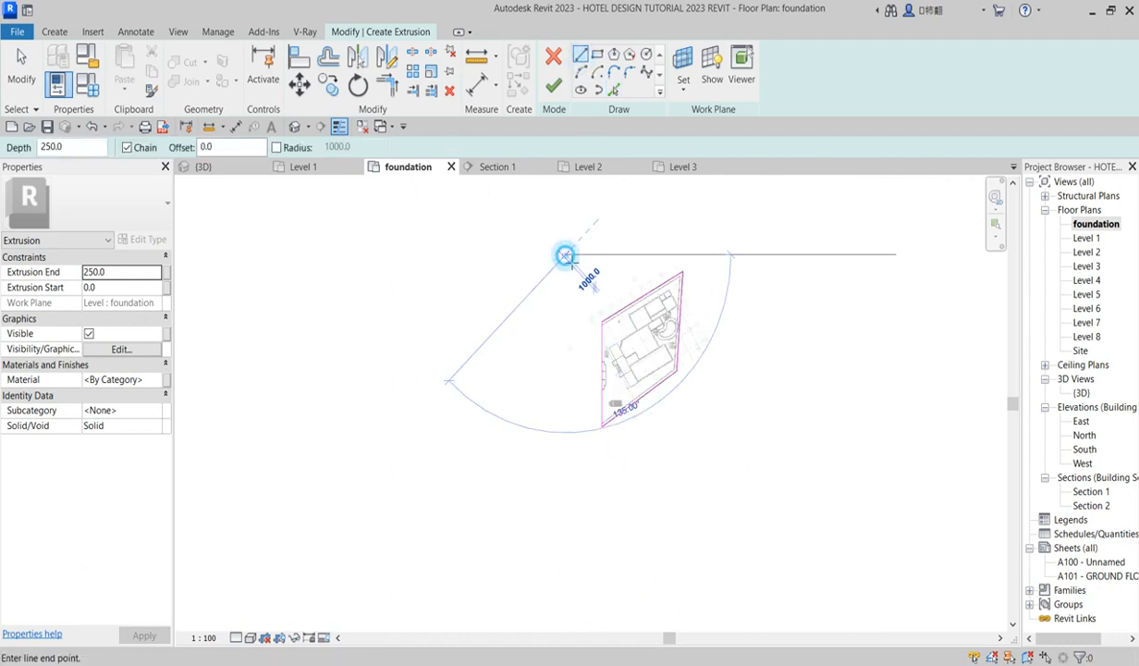
{"action": "left_click", "coordinate": [565, 537]}
{"action": "scroll", "coordinate": [601, 204], "scroll_direction": "up", "scroll_amount": 3}
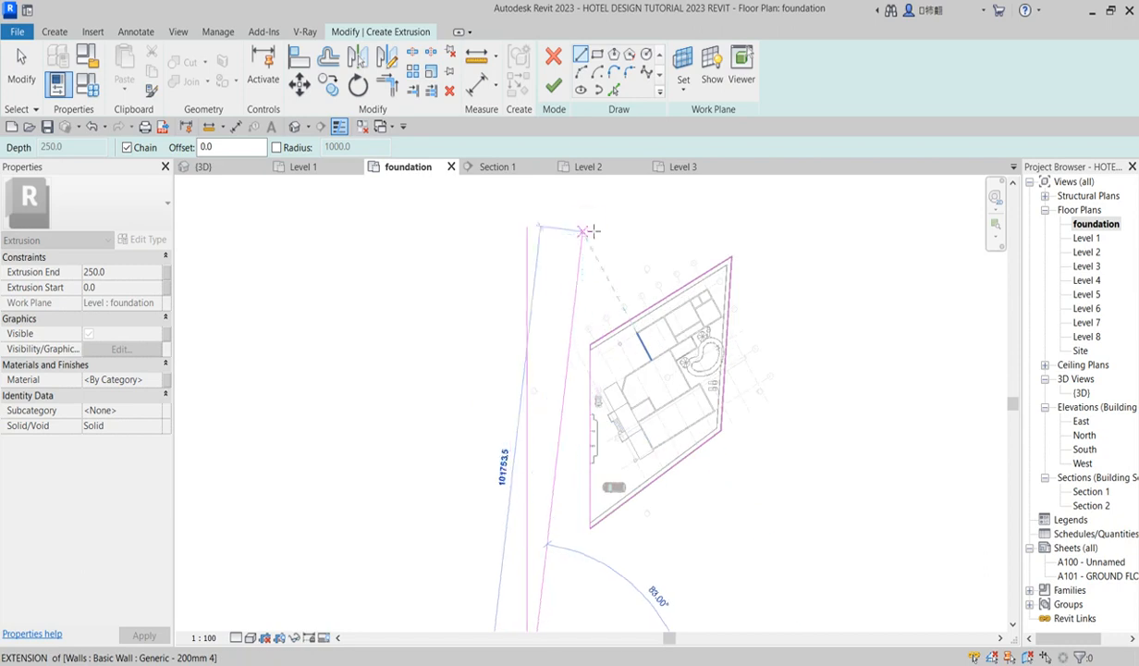
{"action": "right_click", "coordinate": [588, 222]}
{"action": "left_click", "coordinate": [622, 231]}
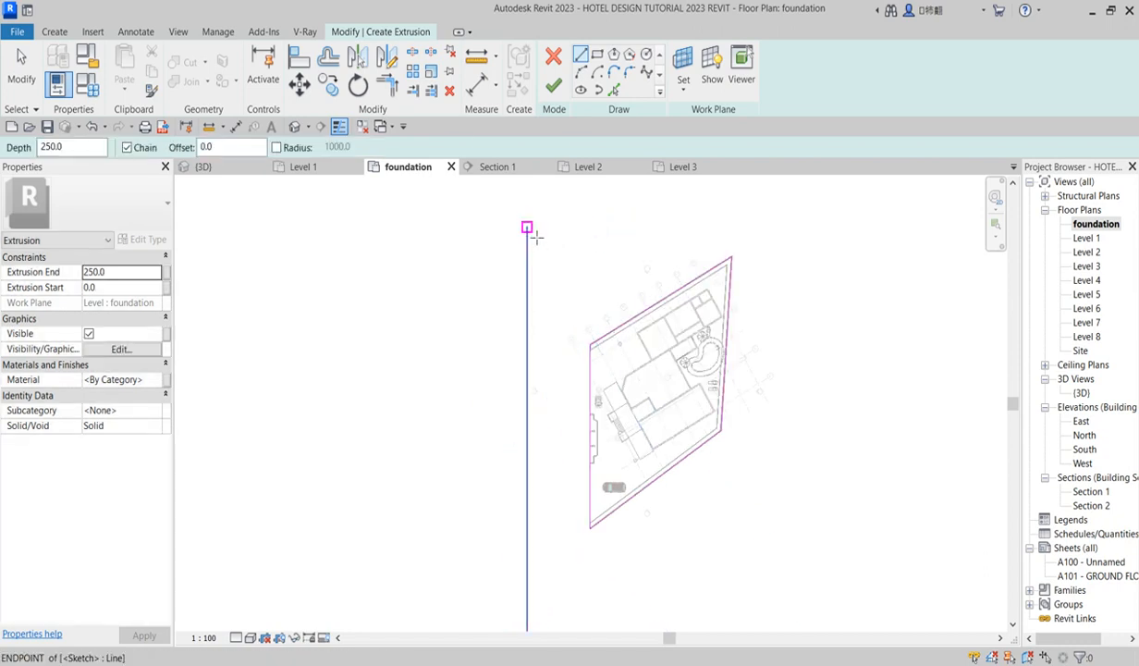
Add a short horizontal line toward the site at the upper and lower ends of the long vertical line.
{"action": "left_click", "coordinate": [528, 227]}
{"action": "left_click", "coordinate": [584, 225]}
{"action": "right_click", "coordinate": [603, 205]}
{"action": "left_click", "coordinate": [643, 217]}
{"action": "scroll", "coordinate": [644, 232], "scroll_direction": "down", "scroll_amount": 3}
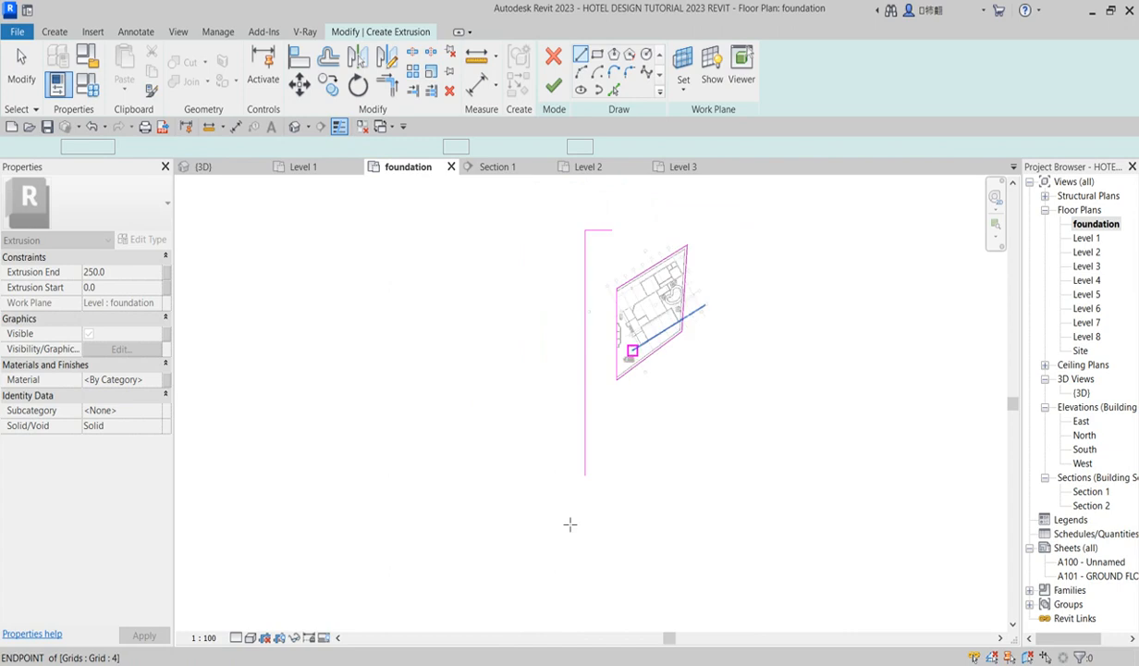
{"action": "left_click", "coordinate": [585, 472]}
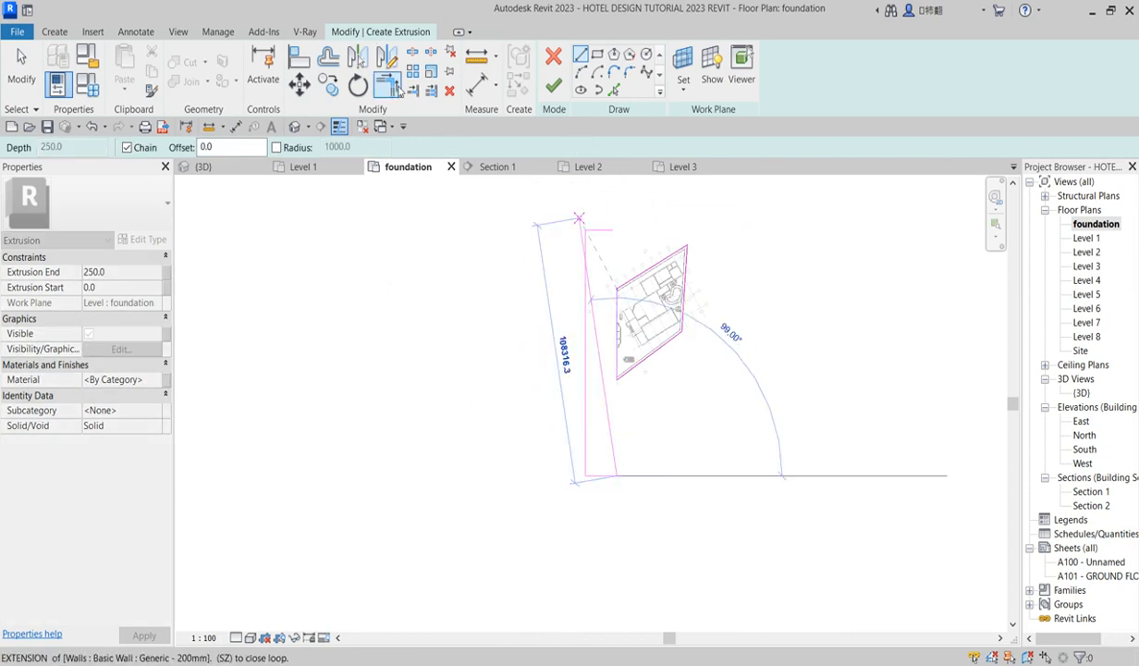
{"action": "key", "text": "Escape"}
{"action": "key", "text": "Escape"}
Extend the street-side property line to corners with both short horizontal lines, closing the strip beside the site.
{"action": "scroll", "coordinate": [618, 277], "scroll_direction": "up", "scroll_amount": 3}
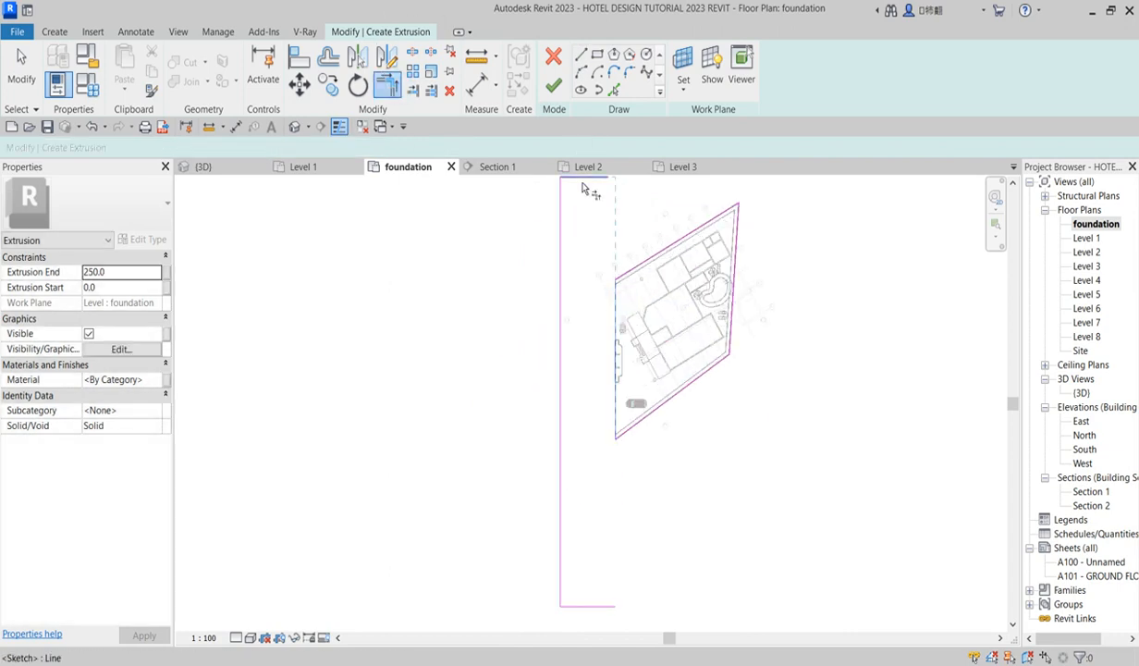
{"action": "left_click", "coordinate": [614, 305]}
{"action": "left_click", "coordinate": [601, 607]}
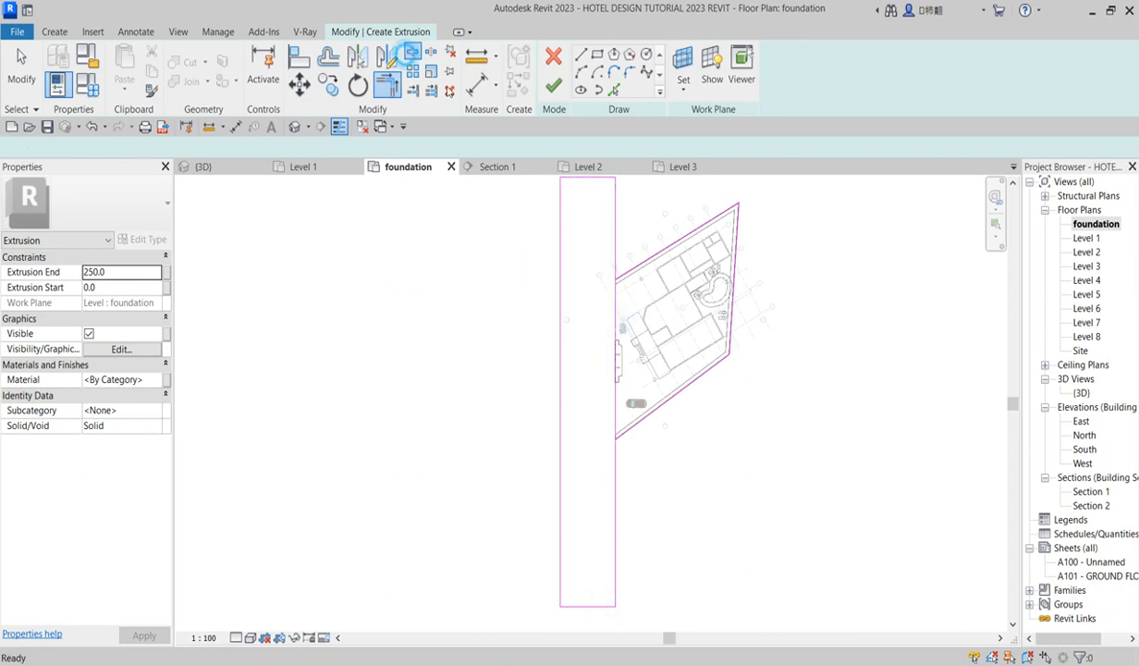
Split the street-side line, trim its parts to the upper and lower boundary lines, and finish the extrusion with a depth of 250.
{"action": "left_click", "coordinate": [410, 54]}
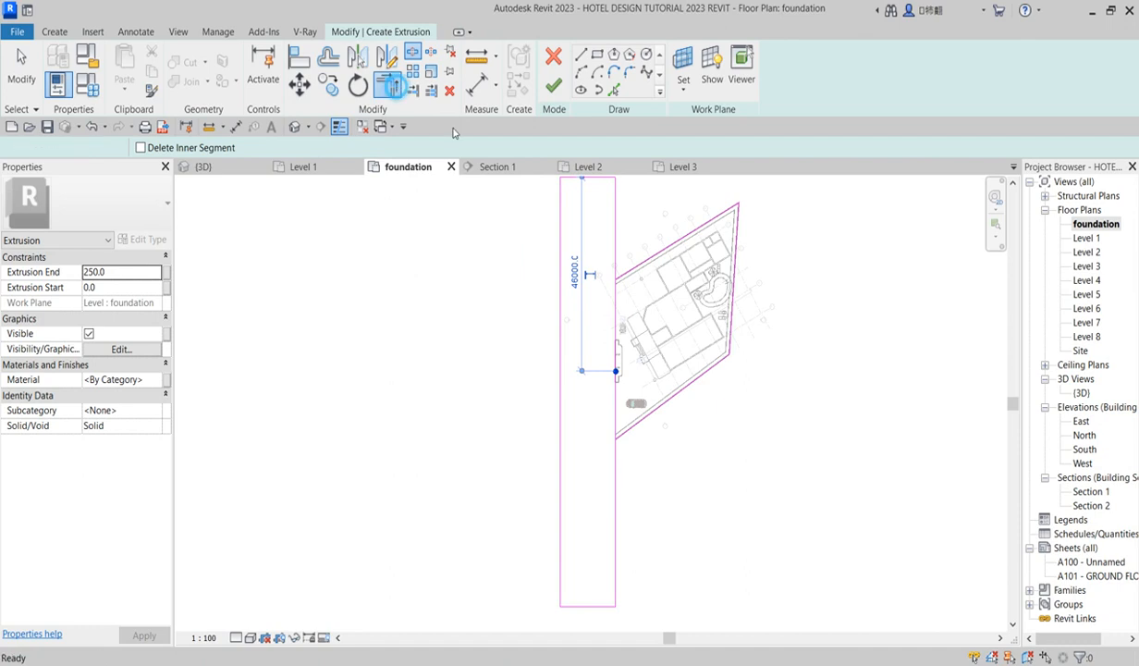
{"action": "left_click", "coordinate": [396, 89]}
{"action": "left_click", "coordinate": [645, 416]}
{"action": "left_click", "coordinate": [617, 468]}
{"action": "scroll", "coordinate": [620, 468], "scroll_direction": "down", "scroll_amount": 5}
{"action": "scroll", "coordinate": [680, 409], "scroll_direction": "up", "scroll_amount": 4}
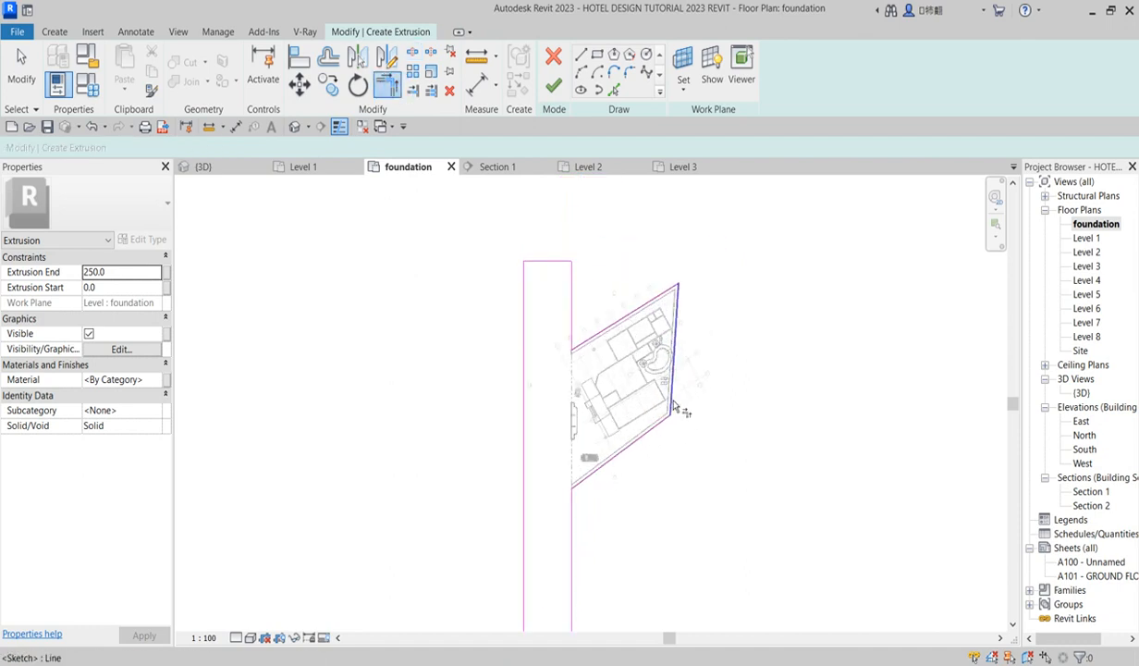
{"action": "left_click", "coordinate": [561, 92]}
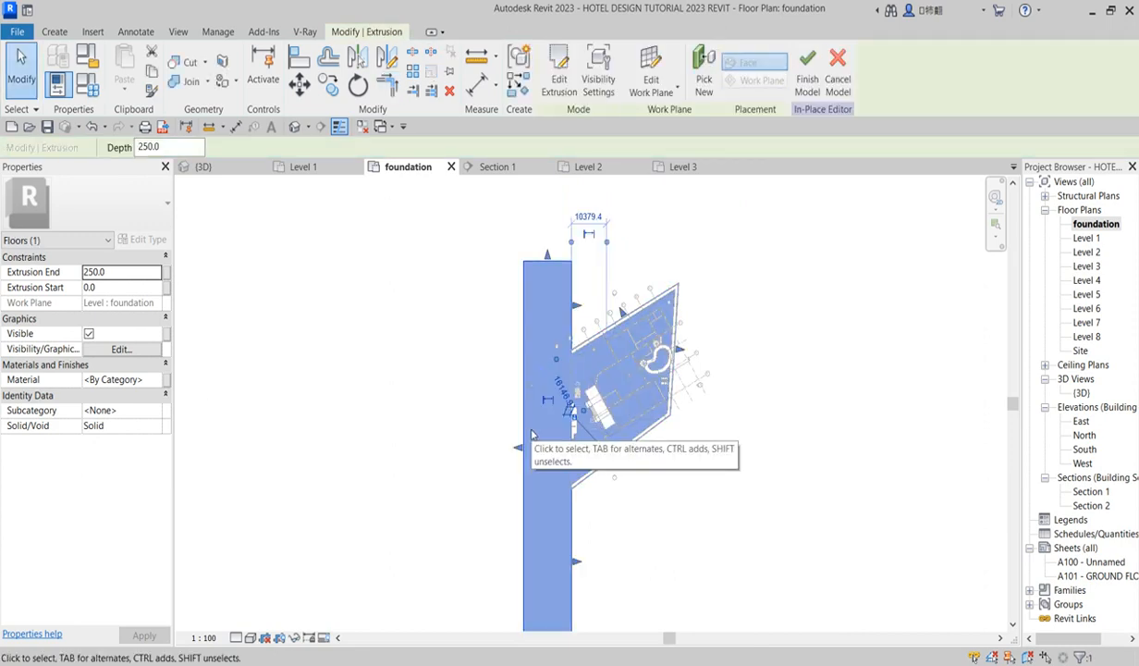
Open the material assignment of the floor extrusion and duplicate the Aluminium(13) material together with its assets.
{"action": "left_click", "coordinate": [153, 381]}
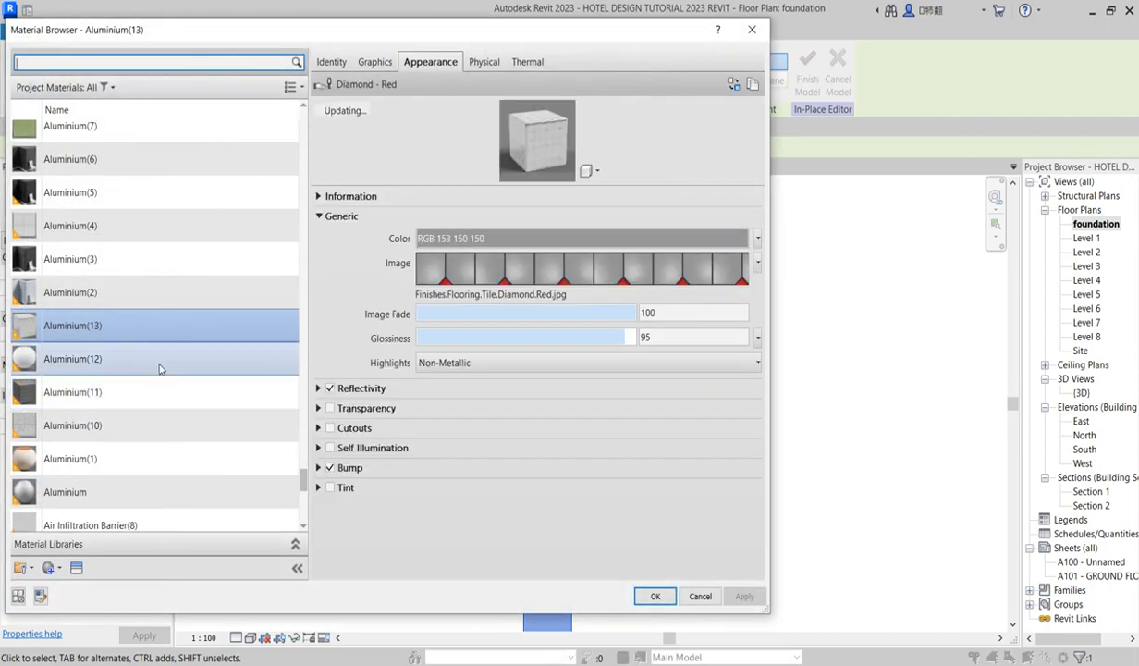
{"action": "right_click", "coordinate": [162, 321]}
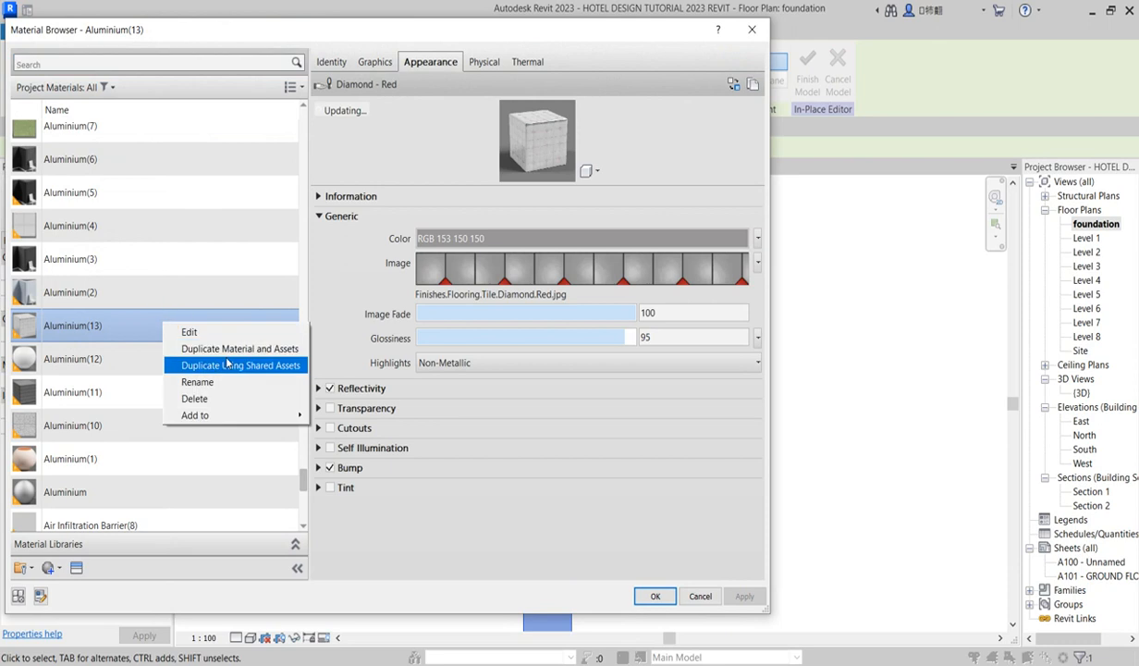
{"action": "left_click", "coordinate": [239, 349]}
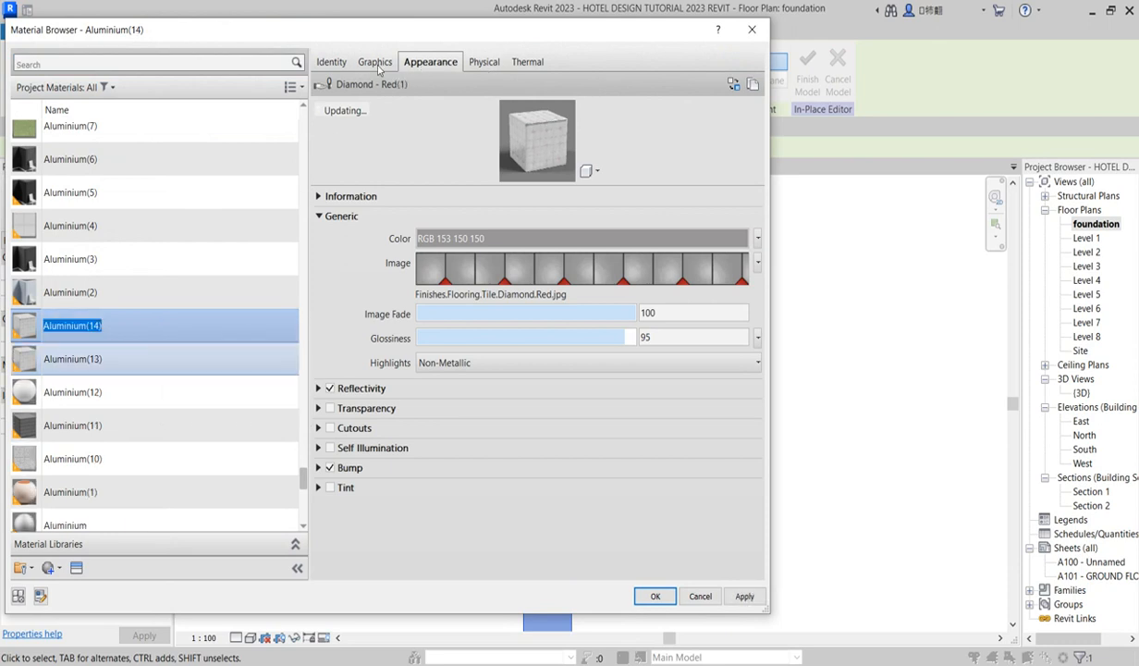
Replace the duplicated material's appearance with the Sitework asset Pavers - Square Gray-Brown and assign the material to the extrusion.
{"action": "left_click", "coordinate": [733, 85]}
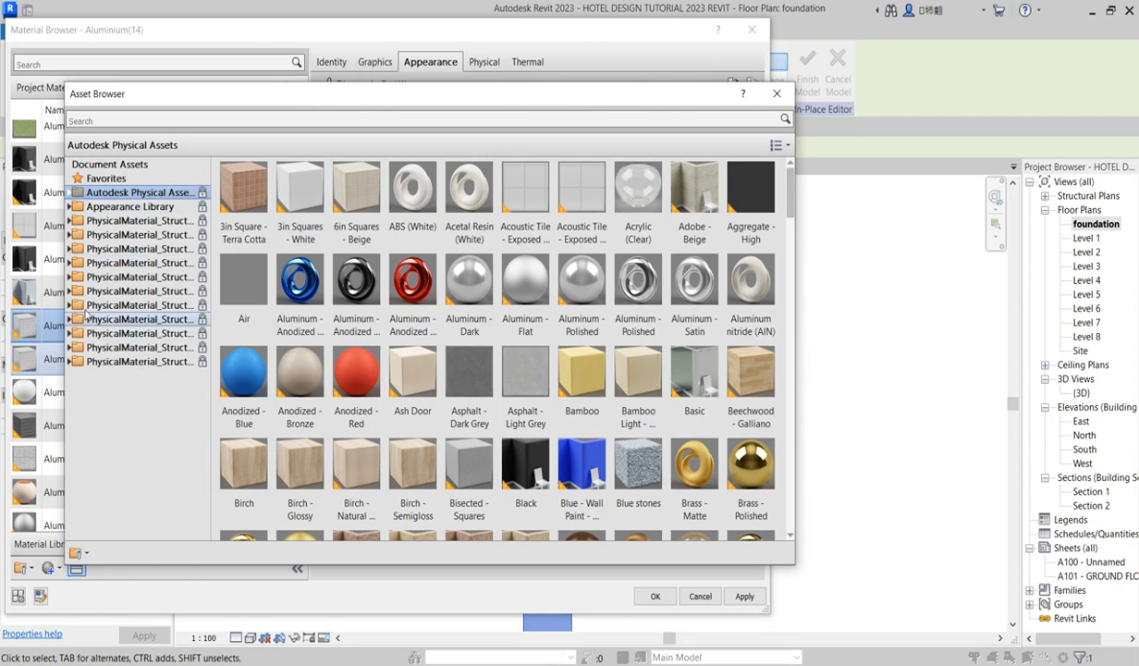
{"action": "left_click", "coordinate": [71, 206]}
{"action": "scroll", "coordinate": [109, 472], "scroll_direction": "down", "scroll_amount": 1}
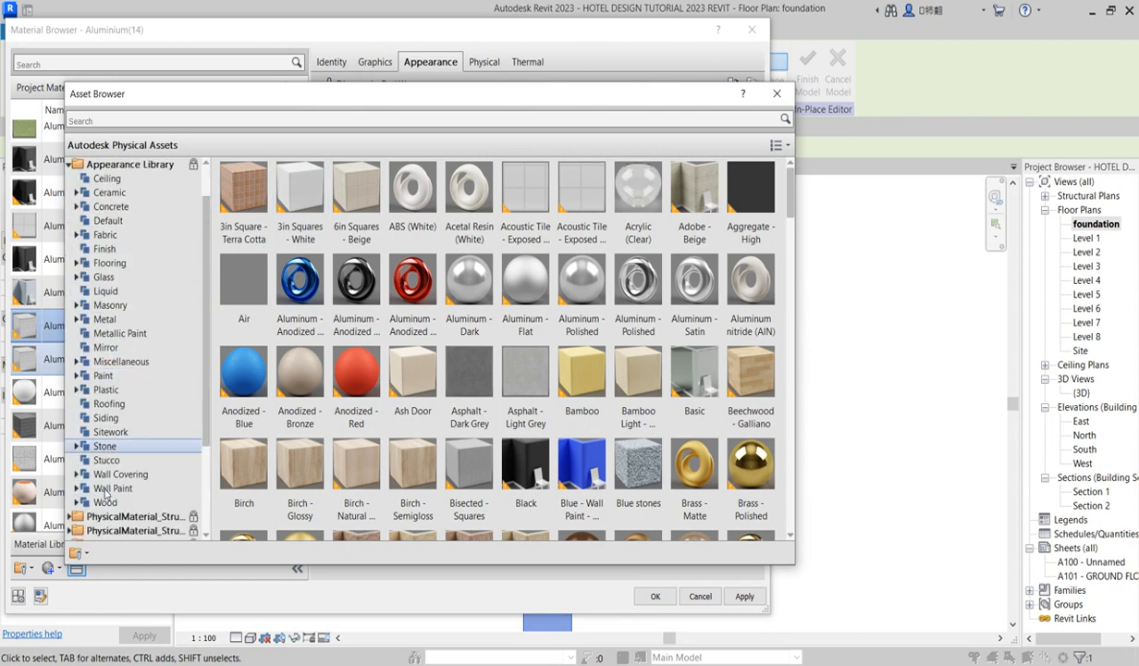
{"action": "left_click", "coordinate": [111, 432]}
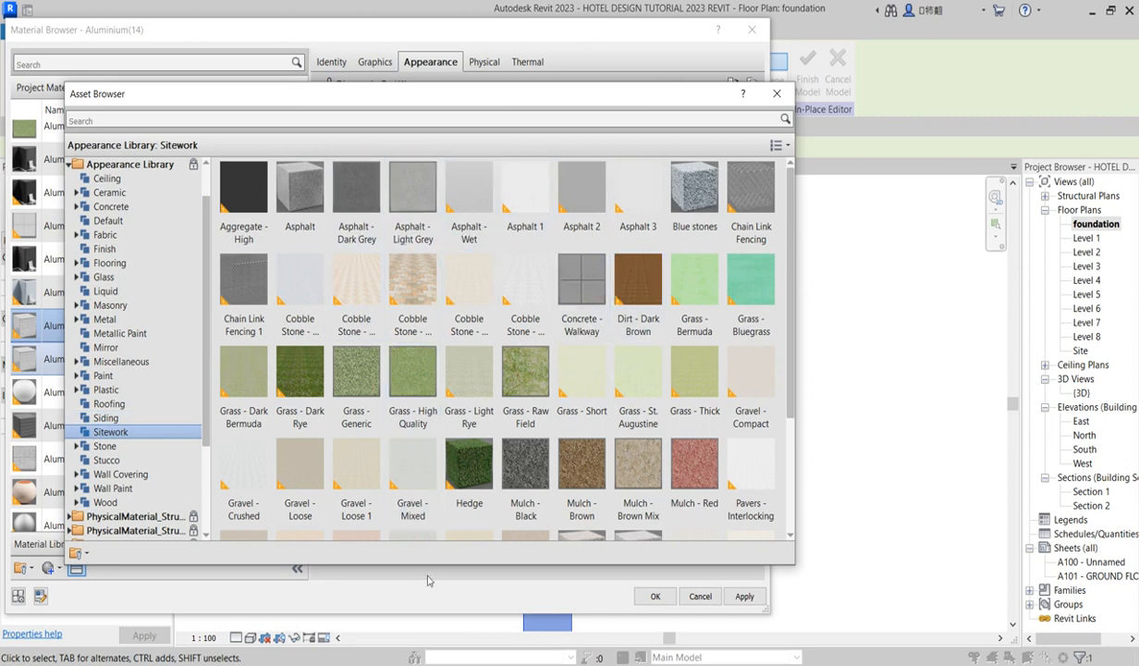
{"action": "scroll", "coordinate": [462, 416], "scroll_direction": "down", "scroll_amount": 1}
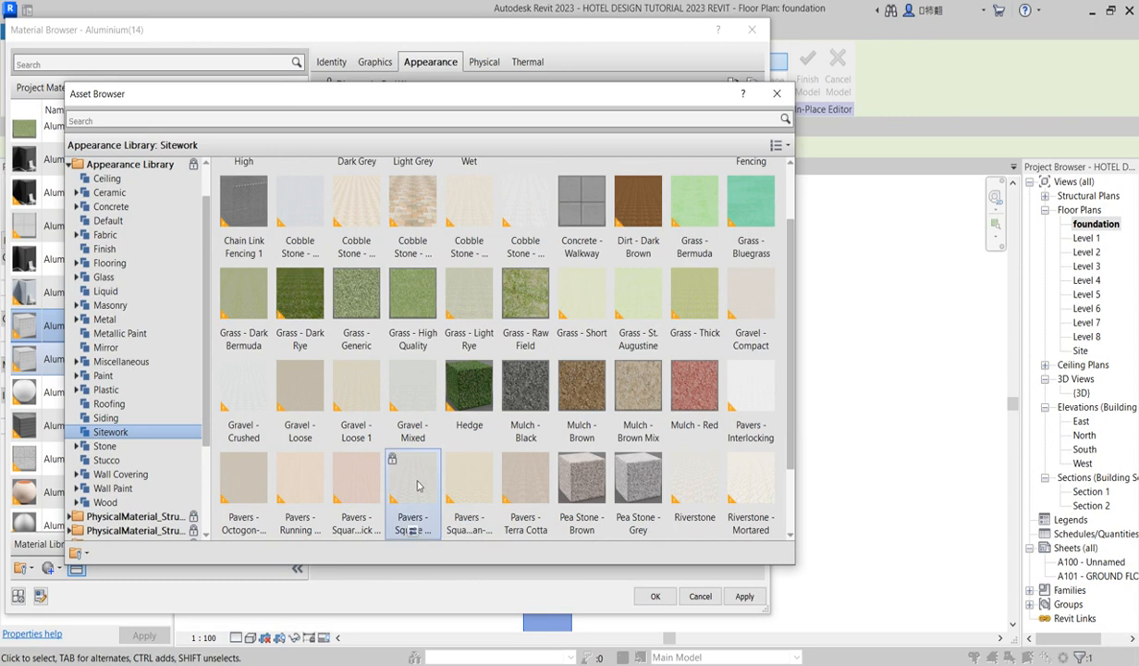
{"action": "double_click", "coordinate": [418, 482]}
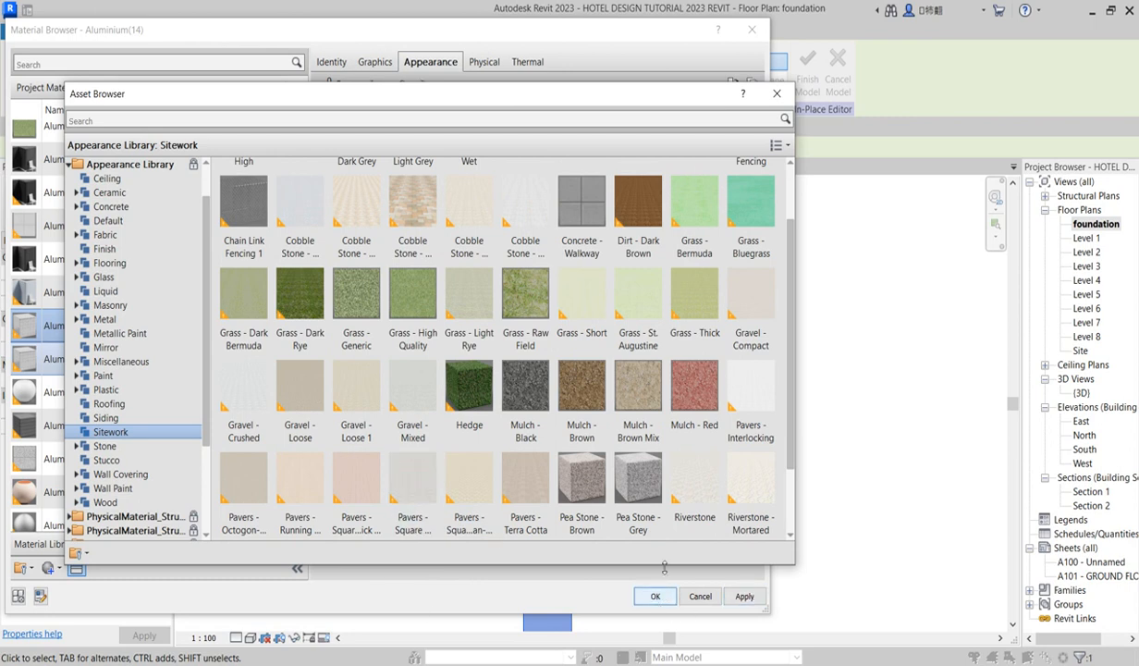
{"action": "left_click", "coordinate": [777, 94]}
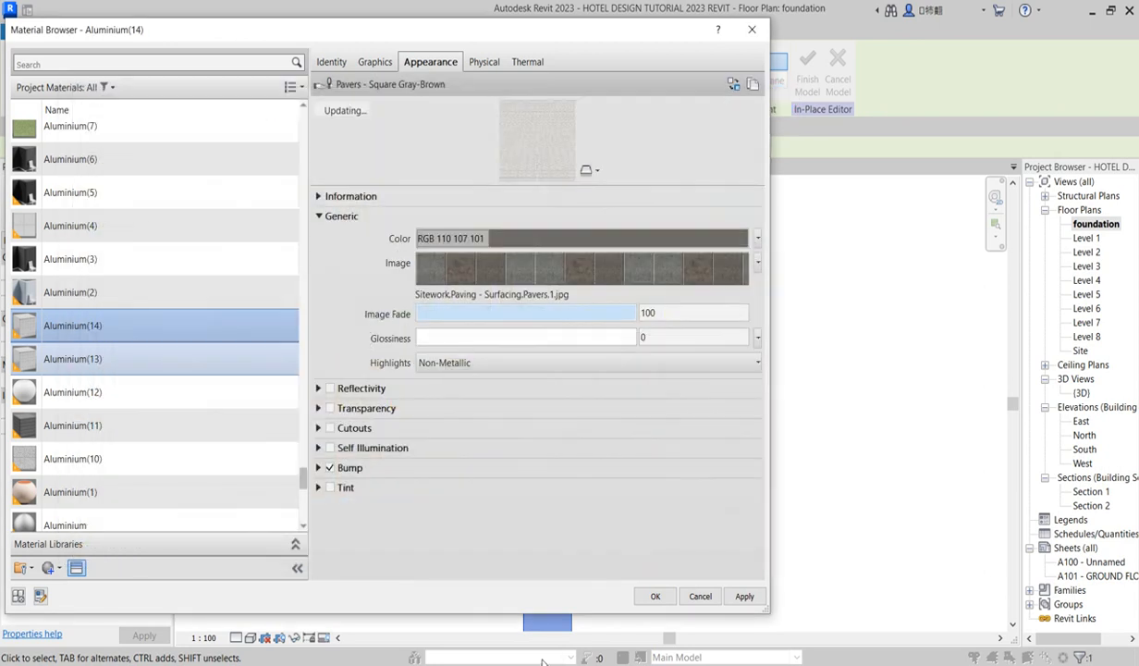
{"action": "left_click", "coordinate": [654, 596]}
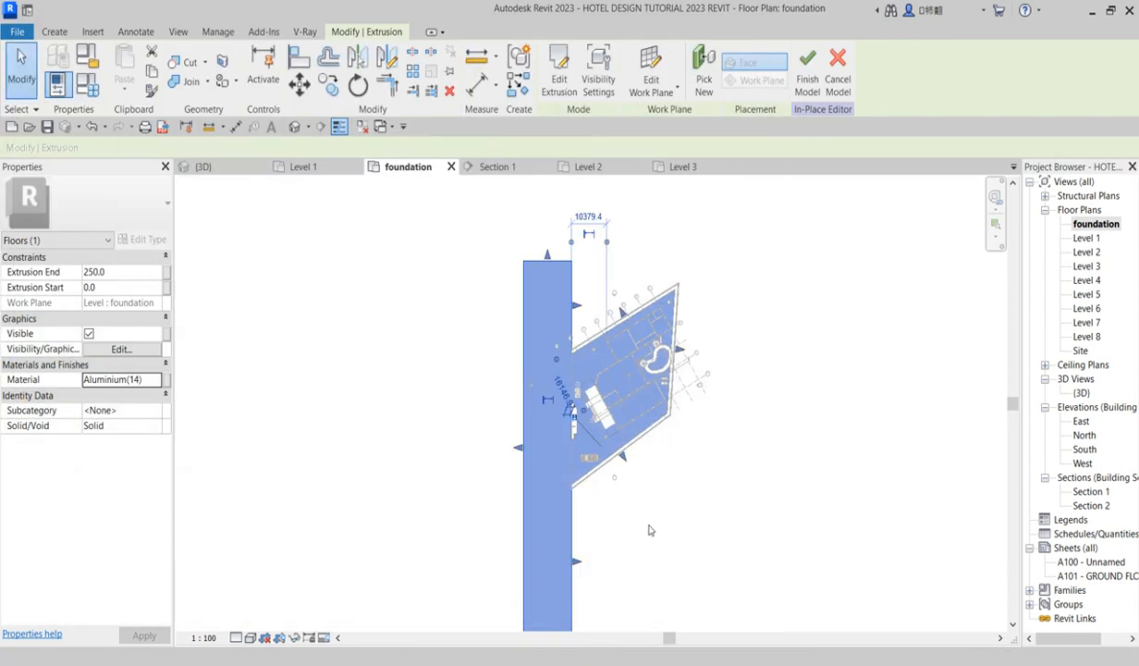
In the 3D view, select the floor extrusion and set its extrusion end to 100.
{"action": "double_click", "coordinate": [1082, 394]}
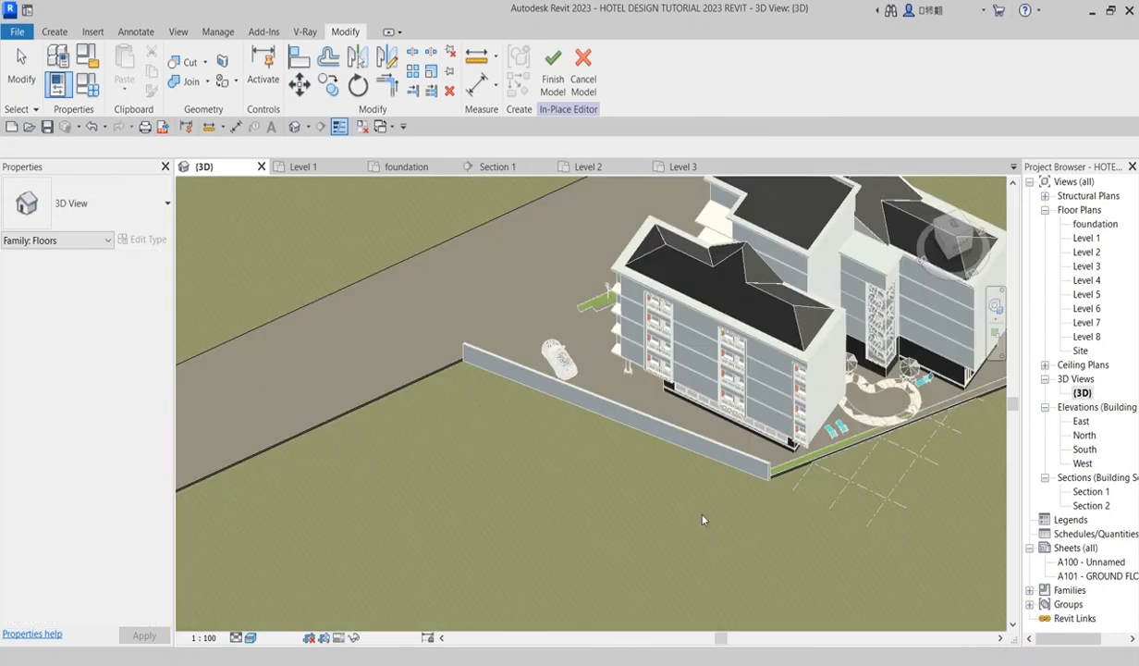
{"action": "scroll", "coordinate": [463, 384], "scroll_direction": "down", "scroll_amount": 2}
{"action": "scroll", "coordinate": [790, 368], "scroll_direction": "up", "scroll_amount": 2}
{"action": "scroll", "coordinate": [790, 368], "scroll_direction": "up", "scroll_amount": 3}
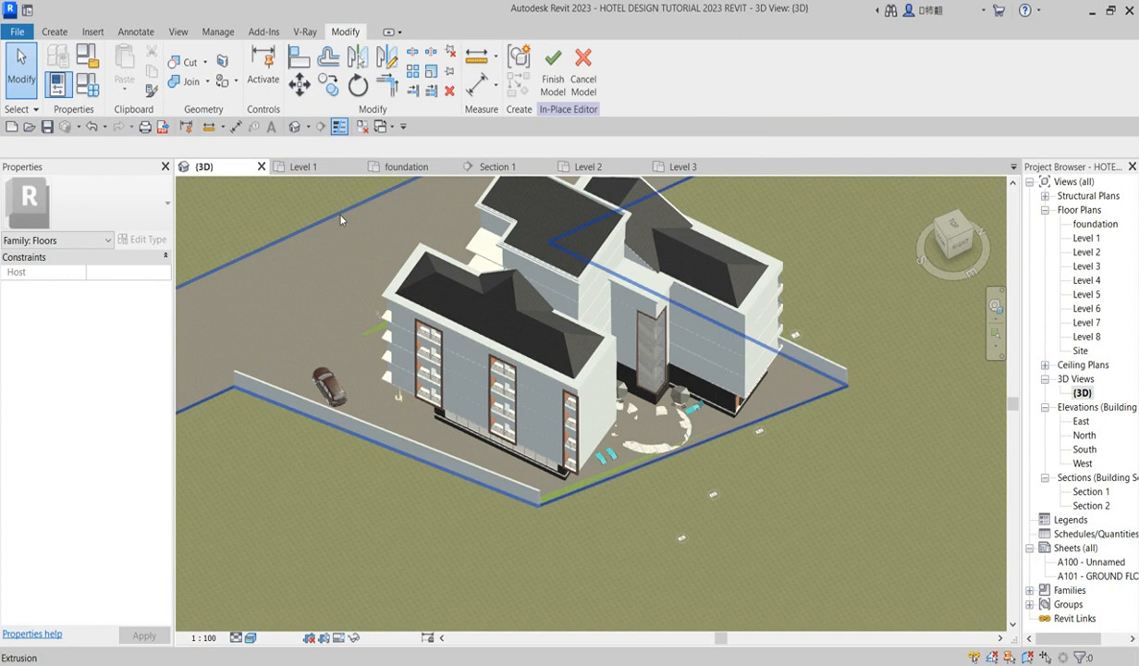
{"action": "left_click", "coordinate": [647, 446]}
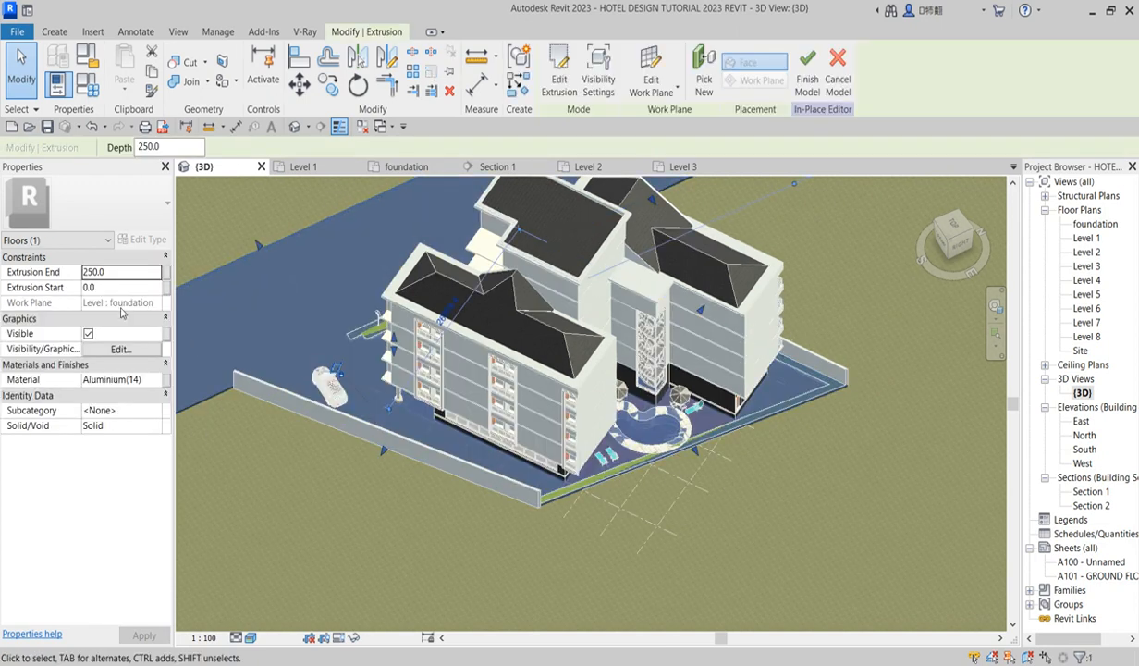
{"action": "left_click", "coordinate": [126, 274]}
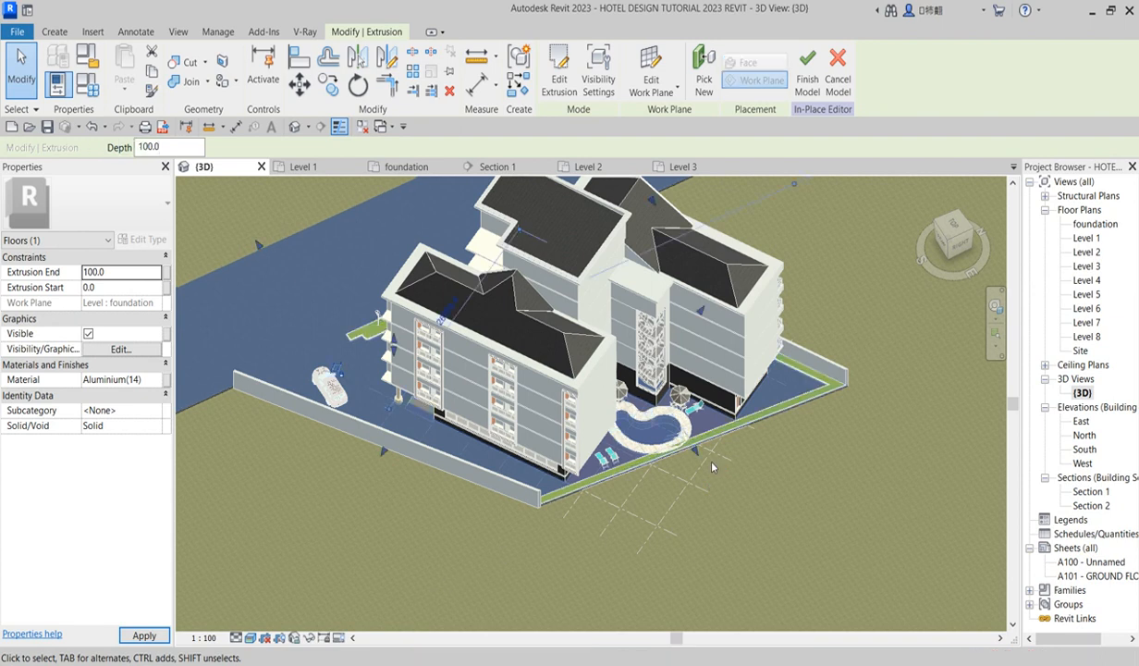
Edit the floor extrusion's sketch in the Level 1 plan, add all the curved edges of the pool outline as an opening, and finish it.
{"action": "left_click", "coordinate": [559, 69]}
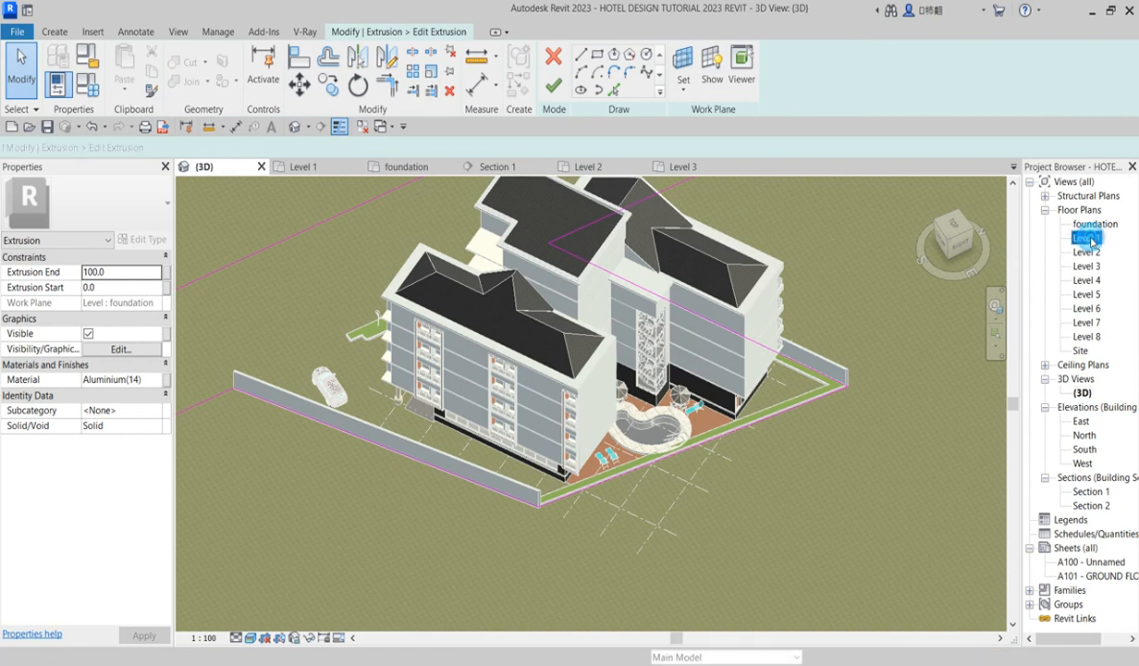
{"action": "double_click", "coordinate": [1087, 239]}
{"action": "double_click", "coordinate": [1093, 225]}
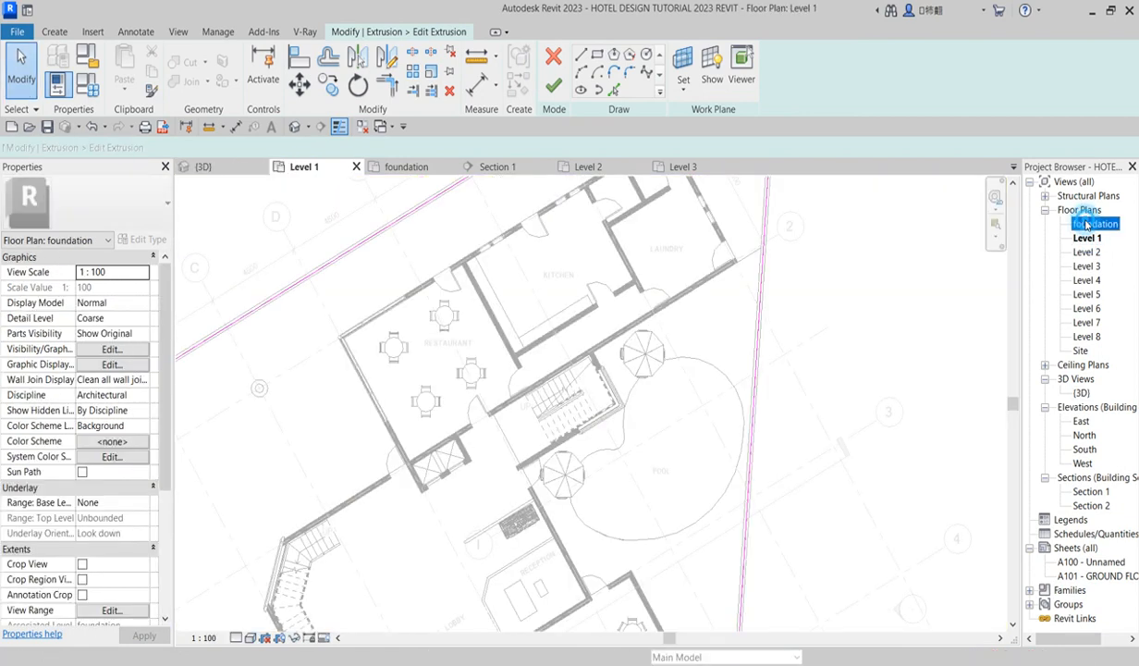
{"action": "left_click", "coordinate": [1086, 239]}
{"action": "double_click", "coordinate": [1087, 243]}
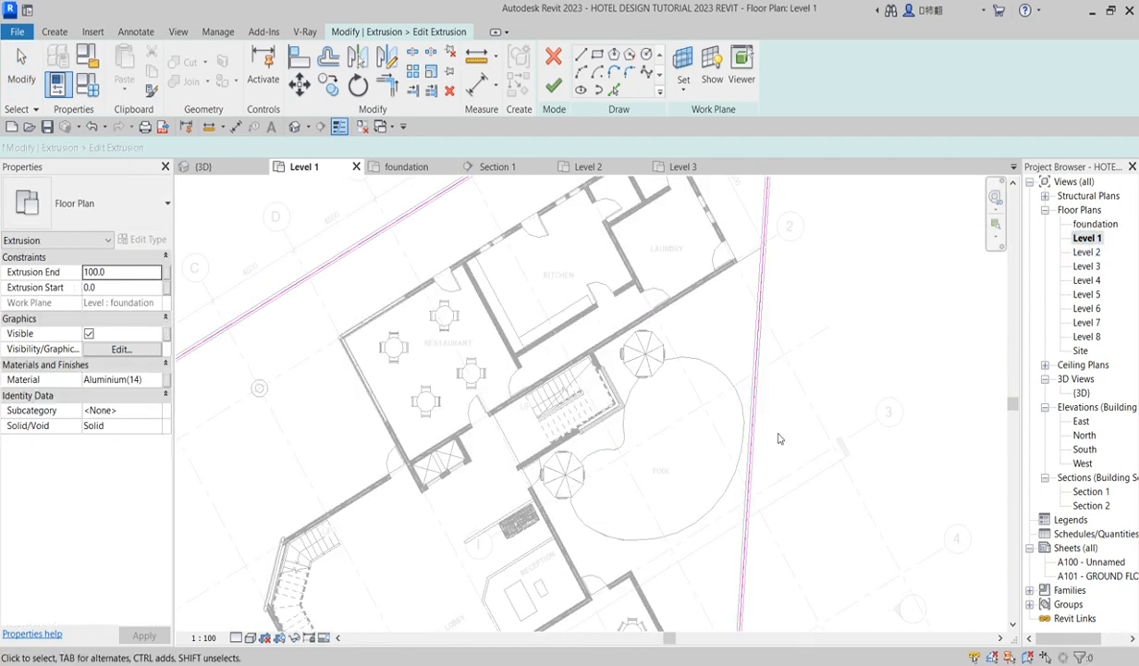
{"action": "scroll", "coordinate": [618, 414], "scroll_direction": "up", "scroll_amount": 3}
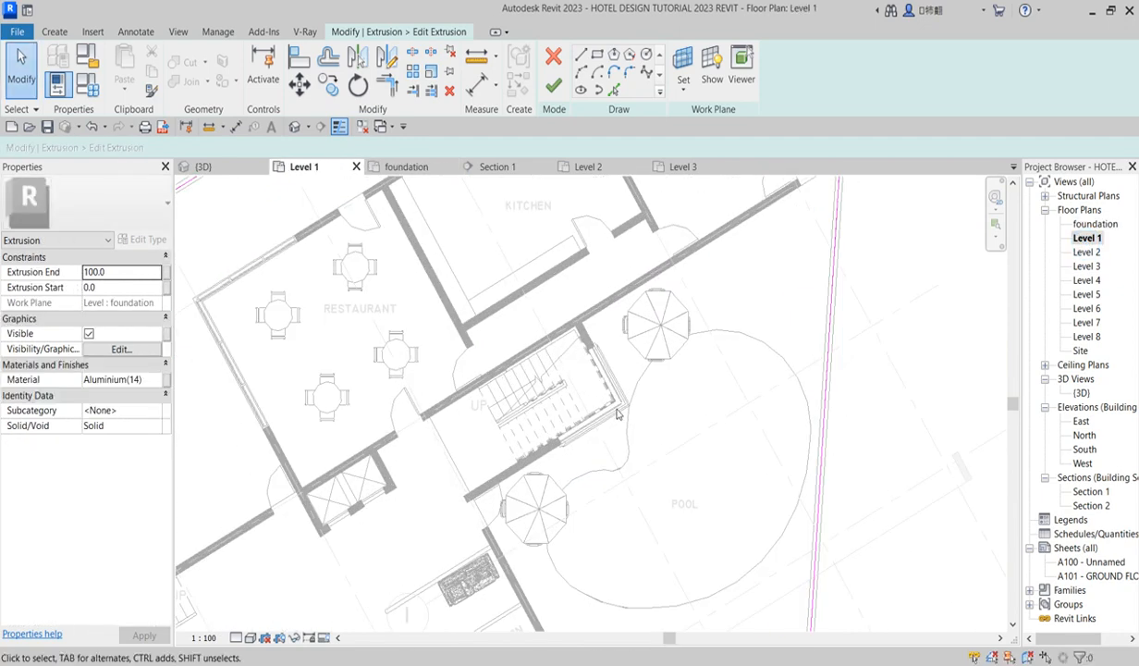
{"action": "left_click", "coordinate": [612, 90]}
{"action": "left_click", "coordinate": [730, 335]}
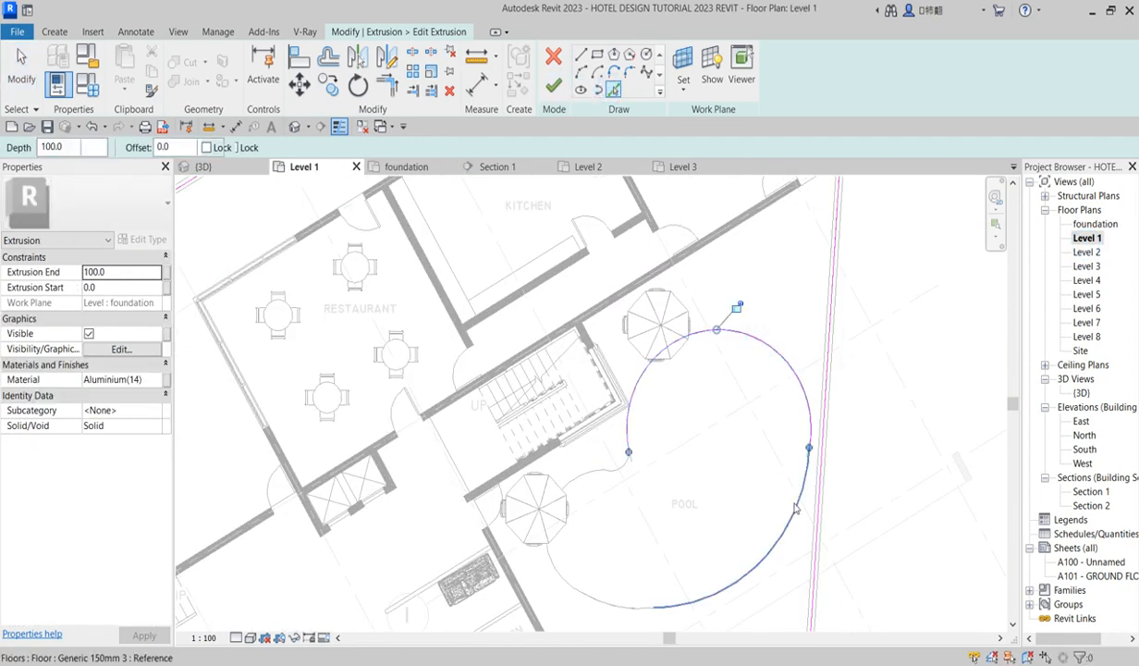
{"action": "left_click", "coordinate": [793, 503]}
{"action": "left_click", "coordinate": [600, 599]}
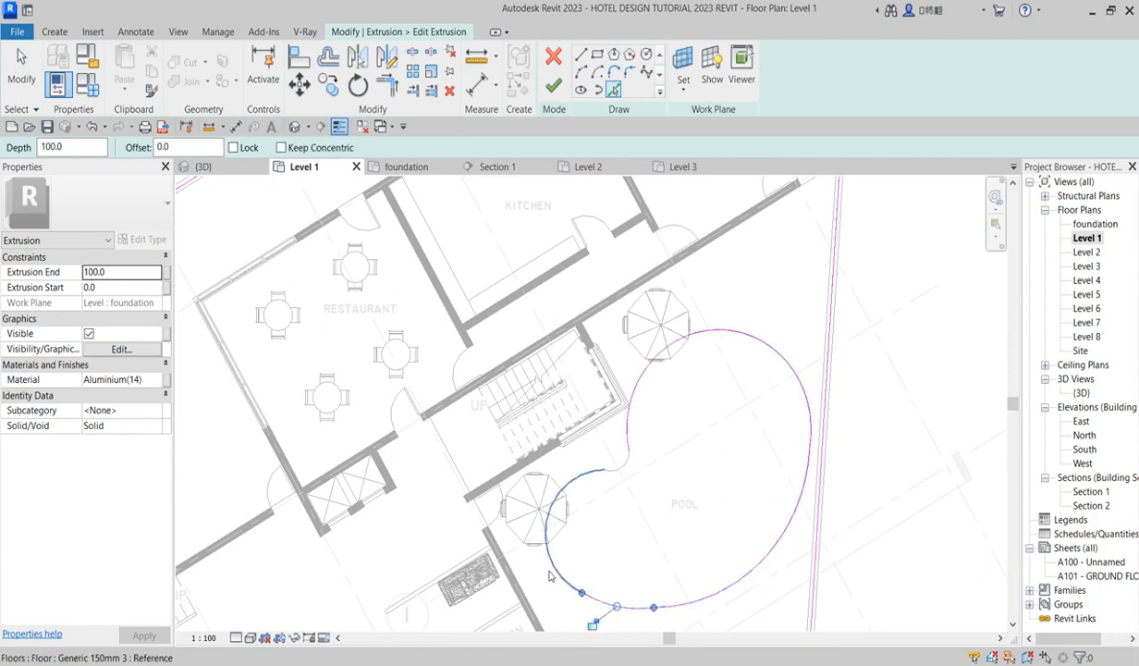
{"action": "left_click", "coordinate": [549, 571]}
{"action": "left_click", "coordinate": [615, 459]}
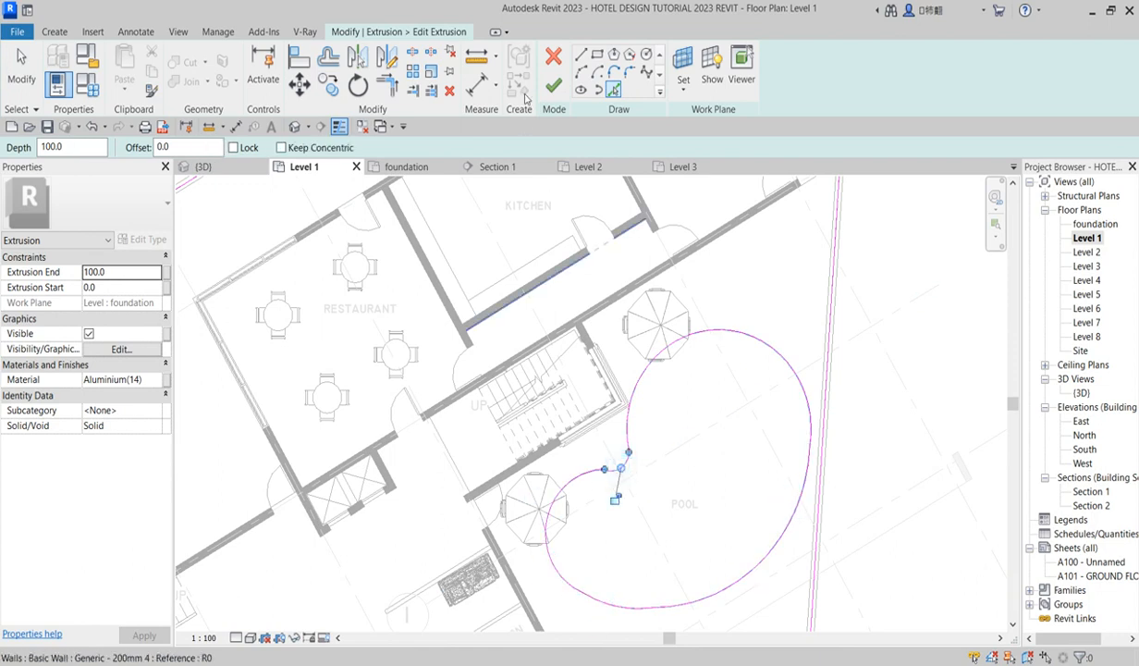
{"action": "left_click", "coordinate": [549, 87]}
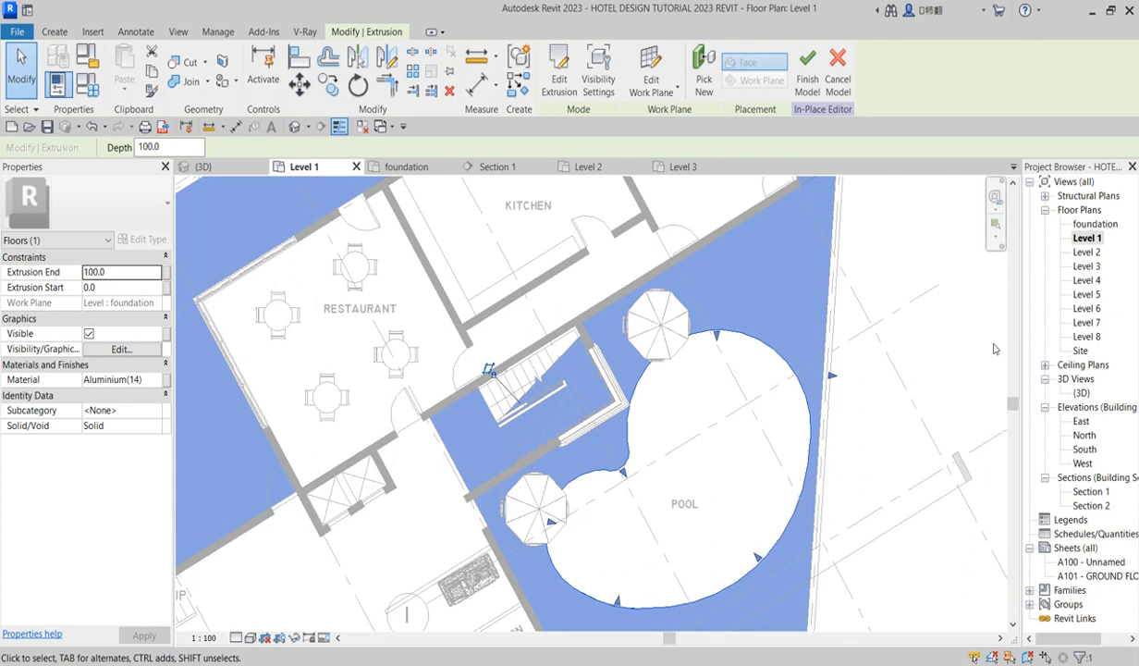
Check the floor around the pool in the 3D view and finish the in-place model.
{"action": "double_click", "coordinate": [1087, 393]}
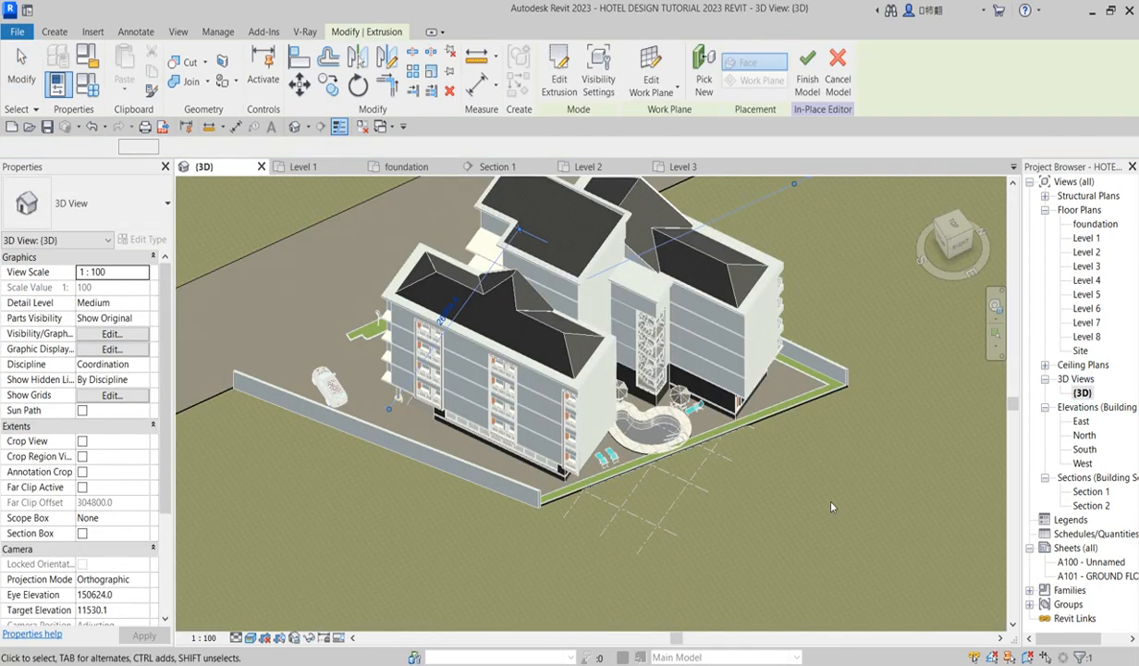
{"action": "left_click", "coordinate": [866, 411]}
{"action": "scroll", "coordinate": [865, 411], "scroll_direction": "up", "scroll_amount": 2}
{"action": "scroll", "coordinate": [794, 382], "scroll_direction": "up", "scroll_amount": 4}
{"action": "scroll", "coordinate": [862, 340], "scroll_direction": "down", "scroll_amount": 4}
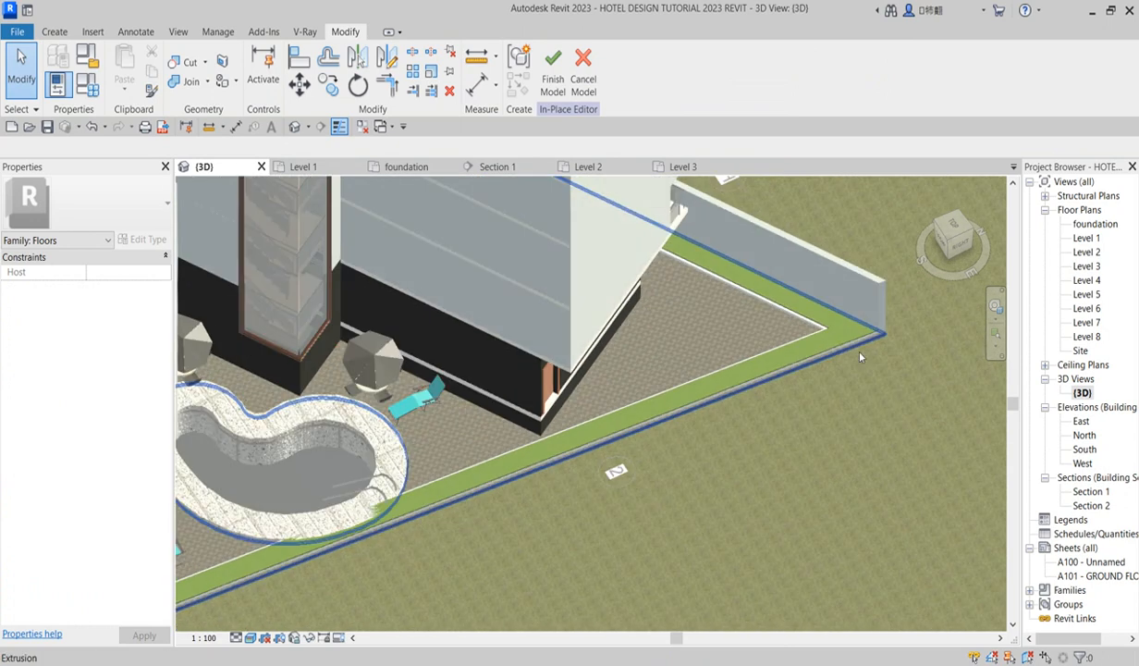
{"action": "scroll", "coordinate": [456, 476], "scroll_direction": "up", "scroll_amount": 1}
{"action": "scroll", "coordinate": [590, 438], "scroll_direction": "up", "scroll_amount": 2}
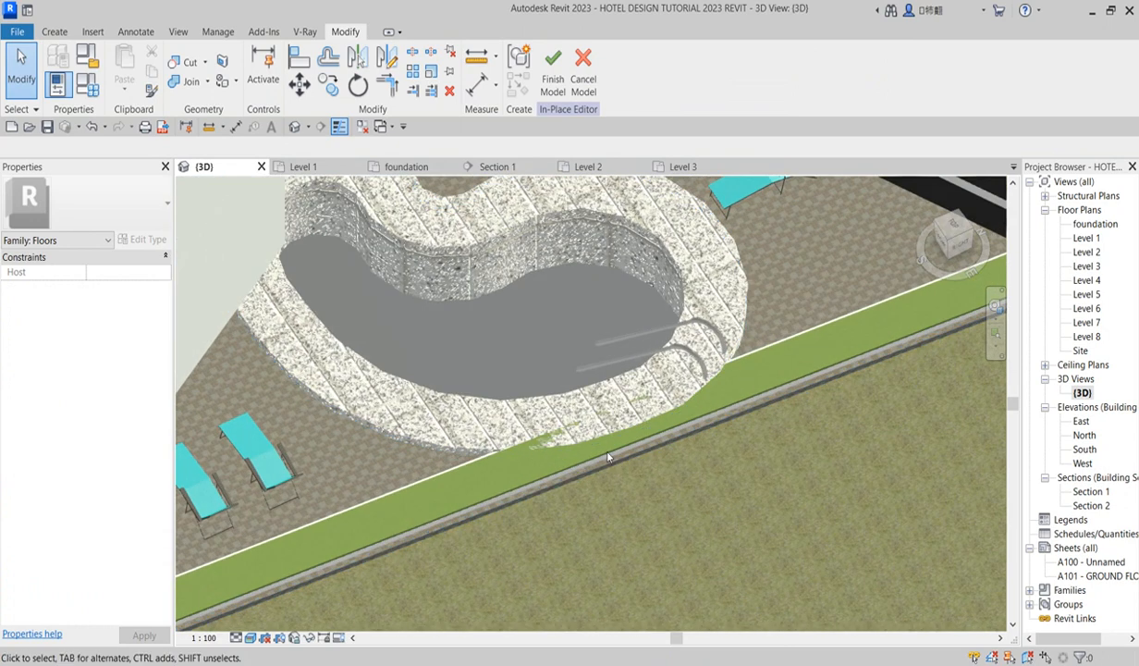
{"action": "scroll", "coordinate": [478, 555], "scroll_direction": "down", "scroll_amount": 2}
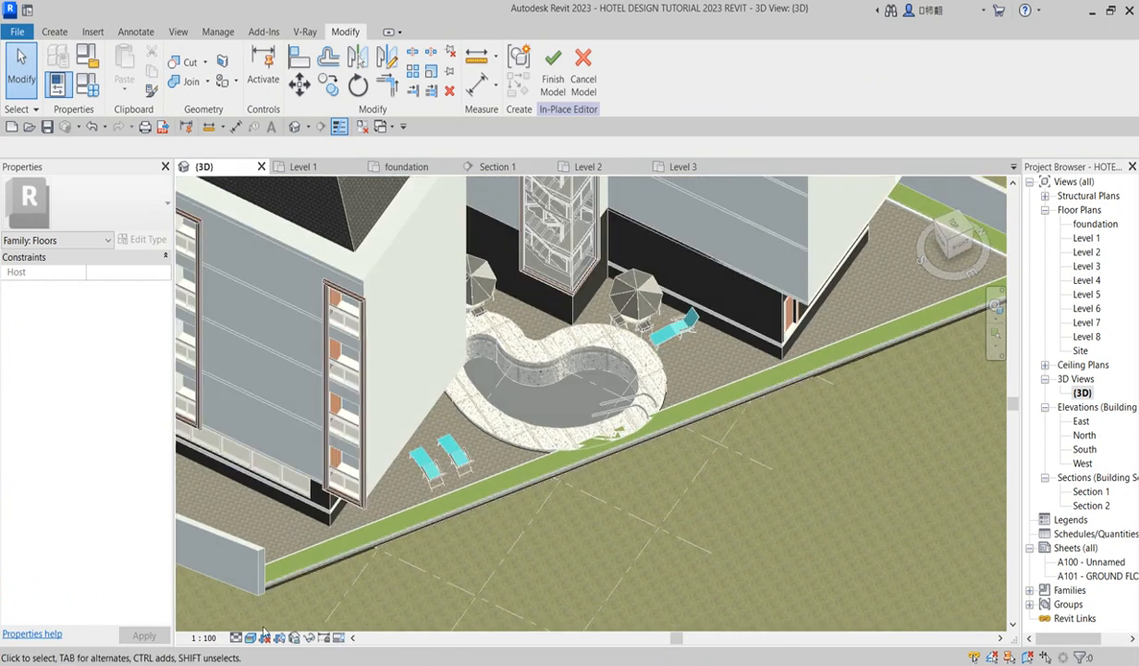
{"action": "left_click", "coordinate": [553, 72]}
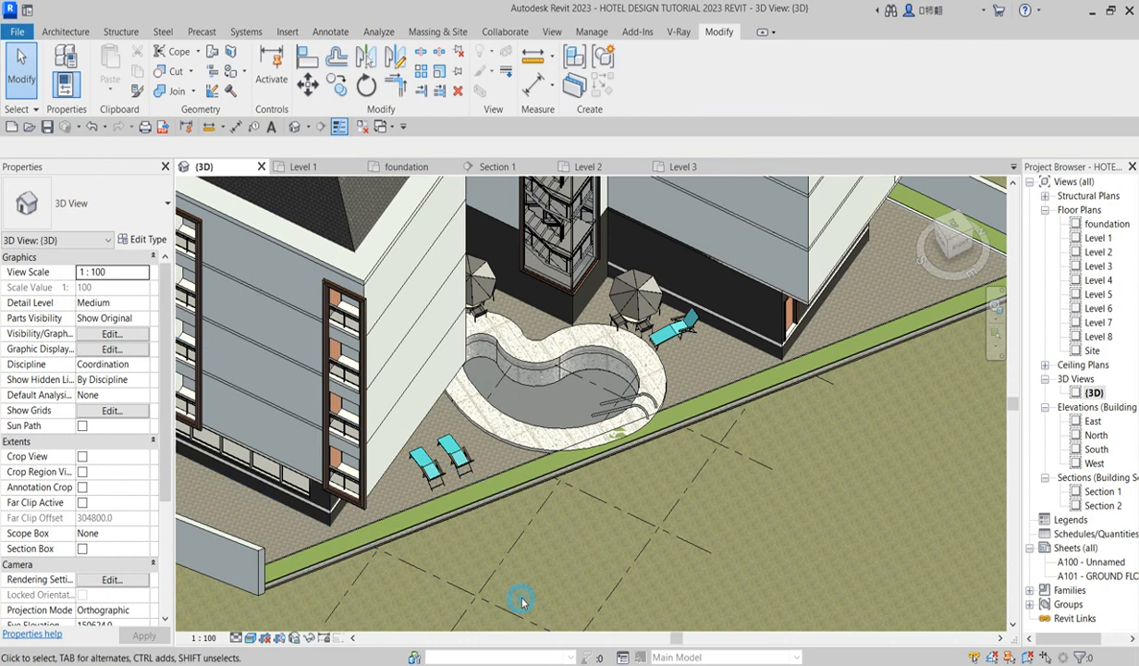
Restore the home orientation of the 3D view and enable view cropping with a visible crop region.
{"action": "scroll", "coordinate": [518, 600], "scroll_direction": "down", "scroll_amount": 3}
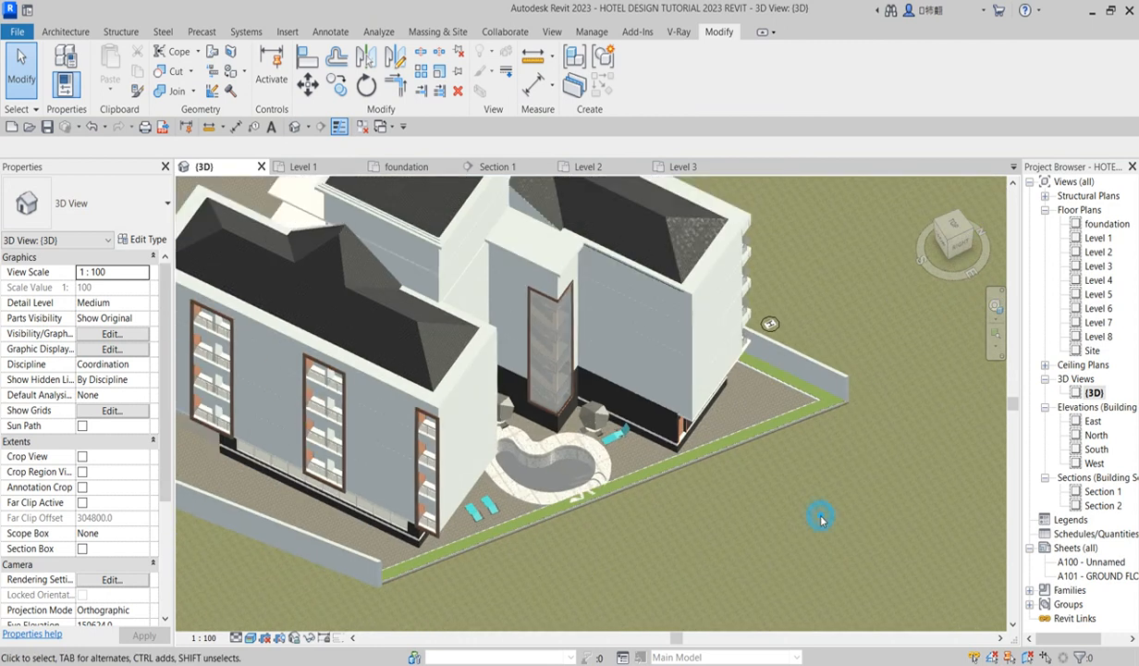
{"action": "scroll", "coordinate": [821, 520], "scroll_direction": "up", "scroll_amount": 2}
{"action": "scroll", "coordinate": [821, 521], "scroll_direction": "down", "scroll_amount": 3}
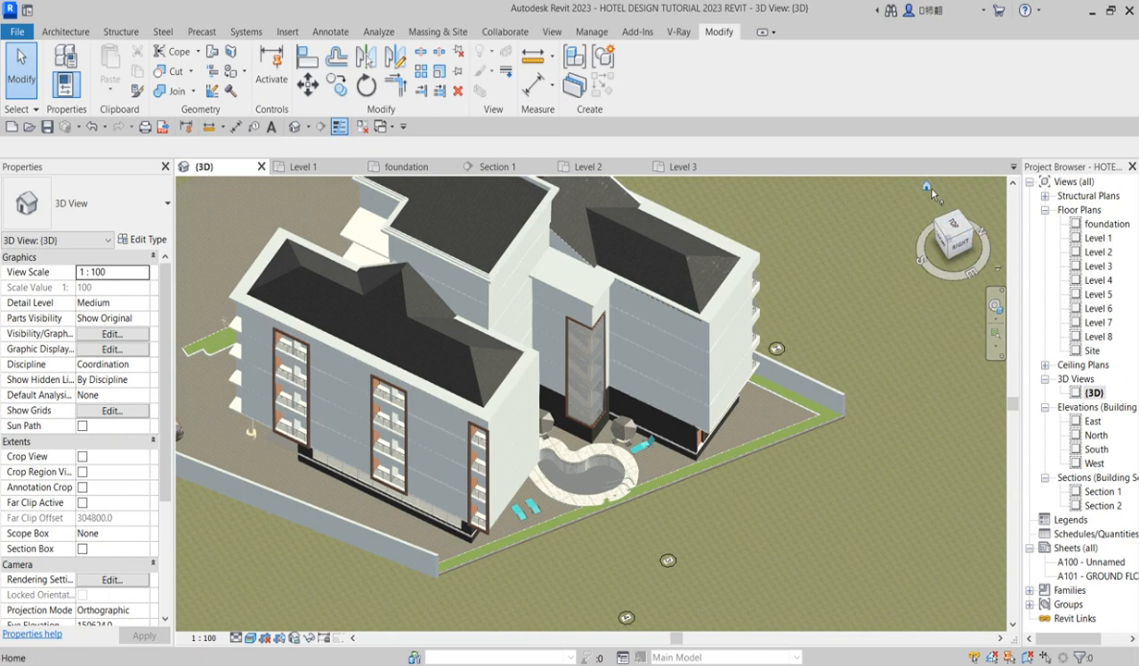
{"action": "left_click", "coordinate": [931, 190]}
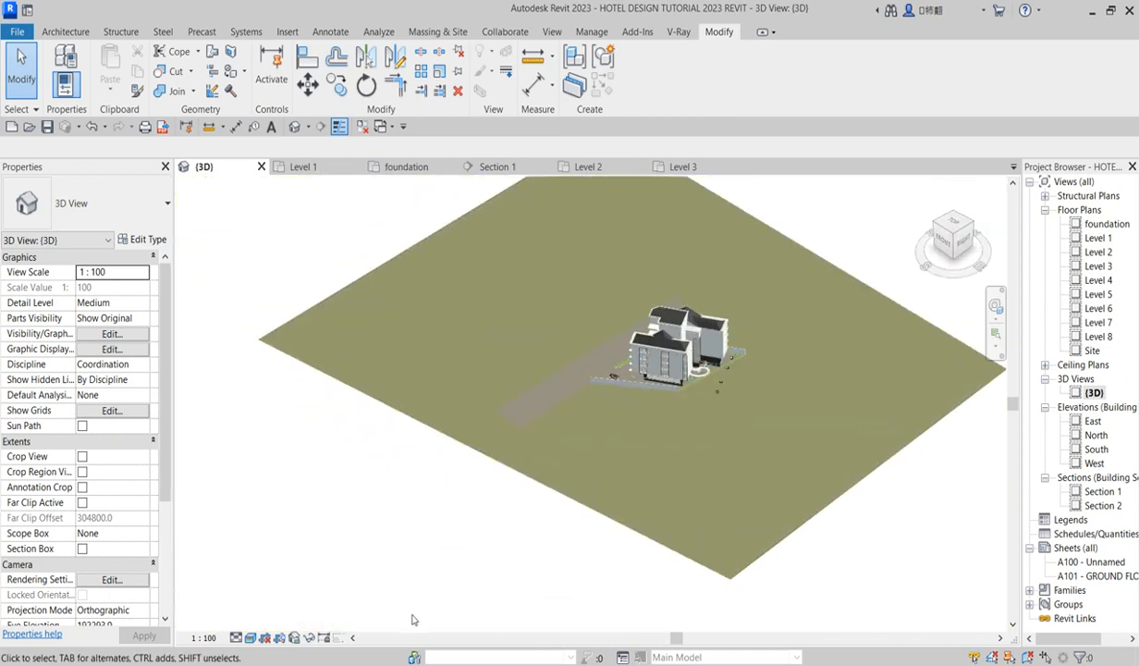
{"action": "left_click", "coordinate": [280, 639]}
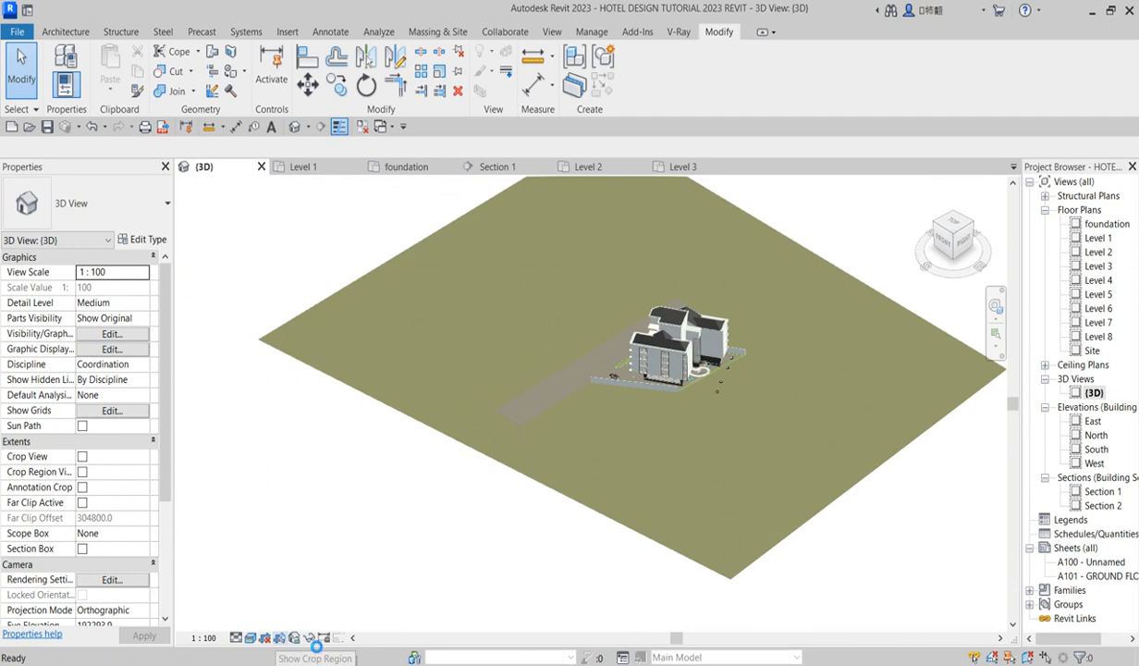
{"action": "left_click", "coordinate": [309, 638]}
{"action": "left_click", "coordinate": [309, 641]}
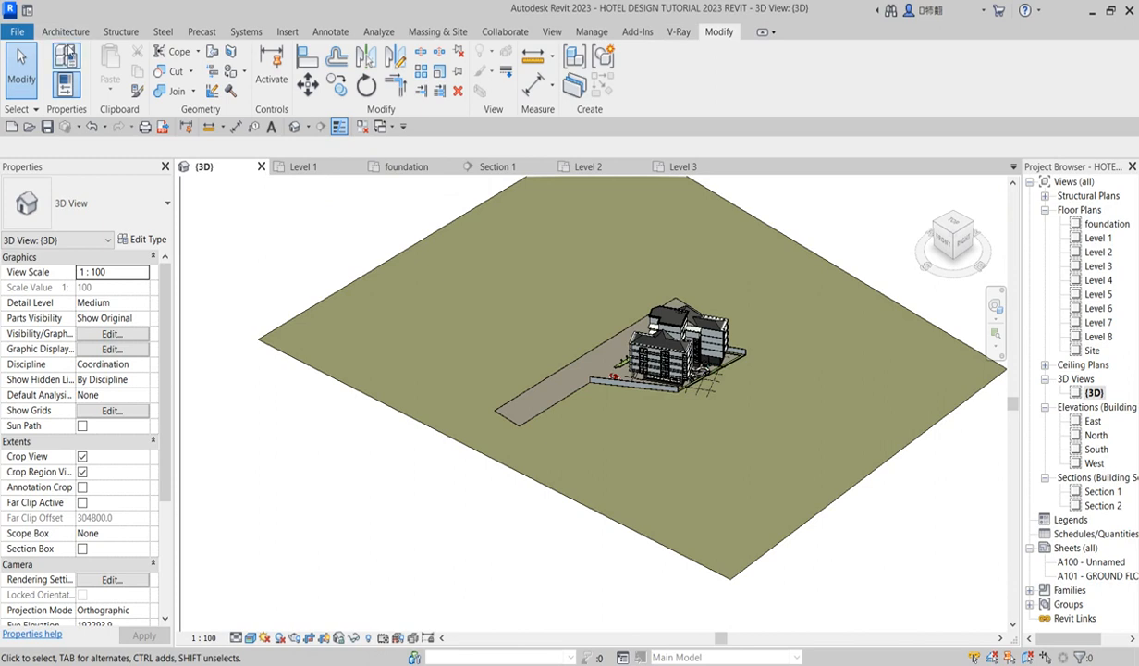
Unhide the hidden Generic - 200mm boundary wall beside the pool in the 3D view and inspect the entrance planter.
{"action": "left_click", "coordinate": [69, 32]}
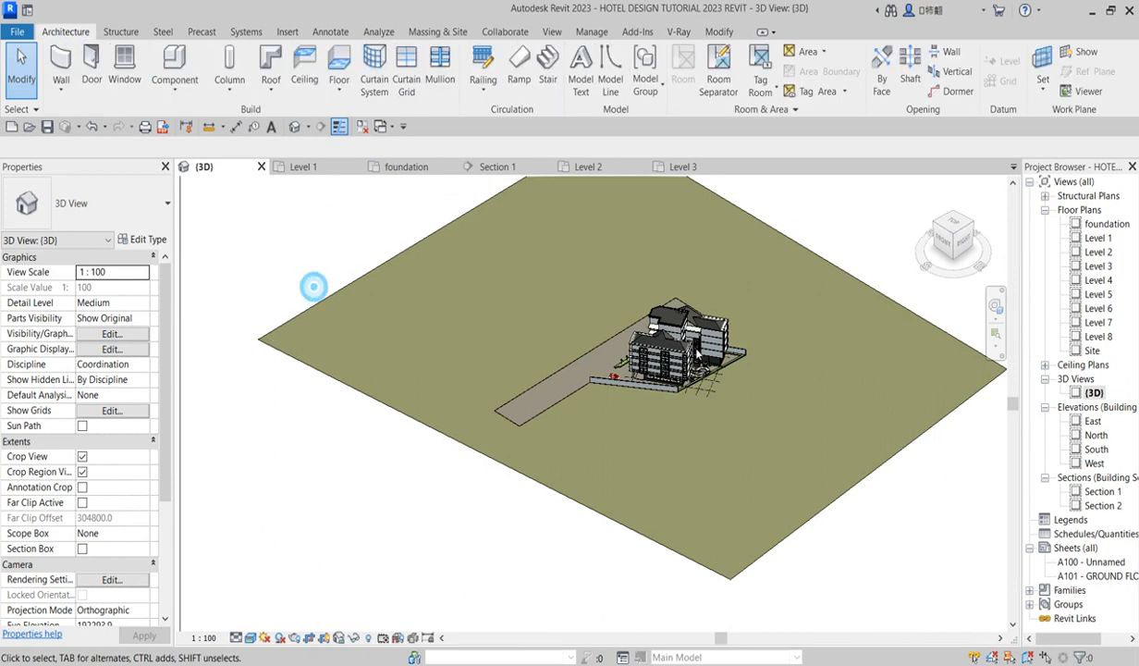
{"action": "scroll", "coordinate": [749, 370], "scroll_direction": "up", "scroll_amount": 4}
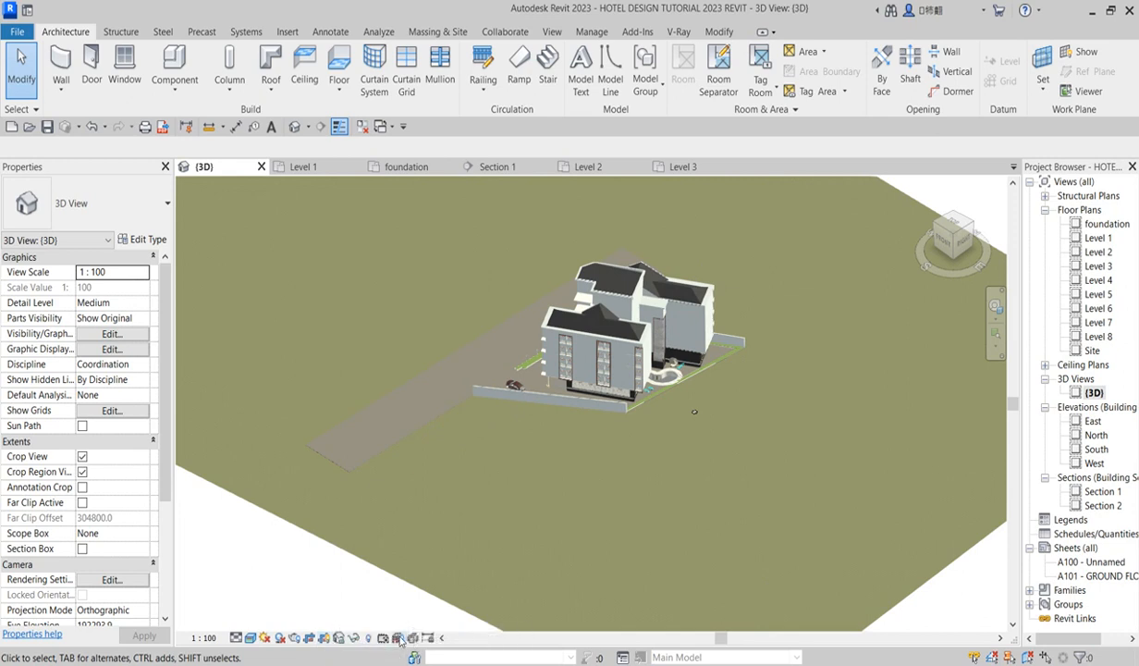
{"action": "left_click", "coordinate": [370, 641]}
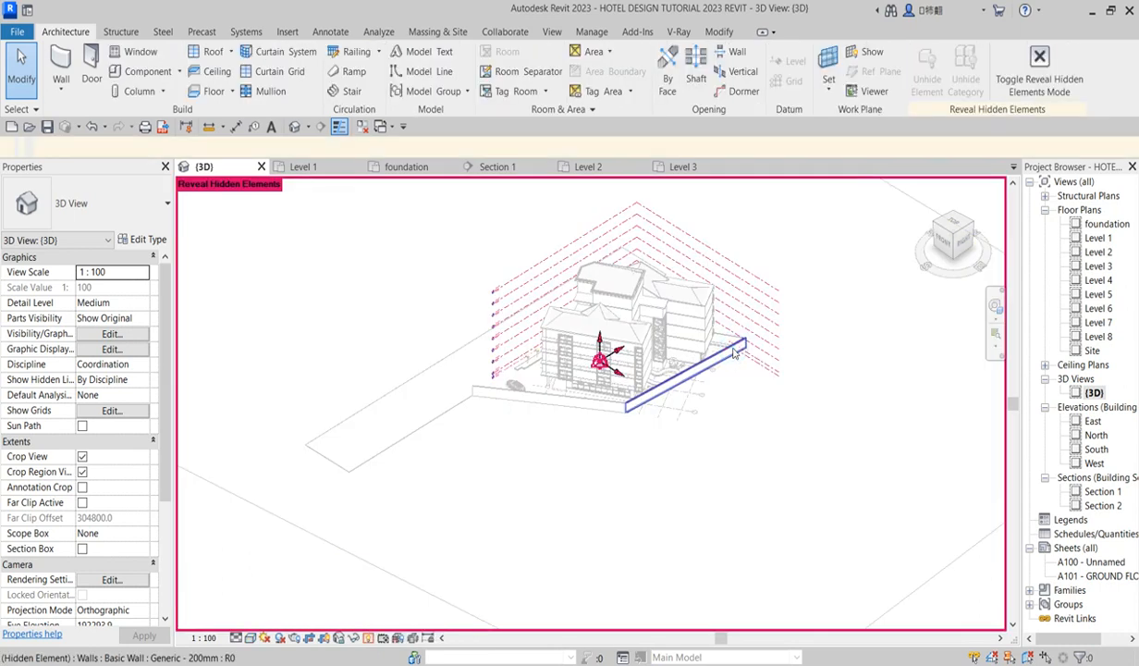
{"action": "left_click", "coordinate": [734, 352]}
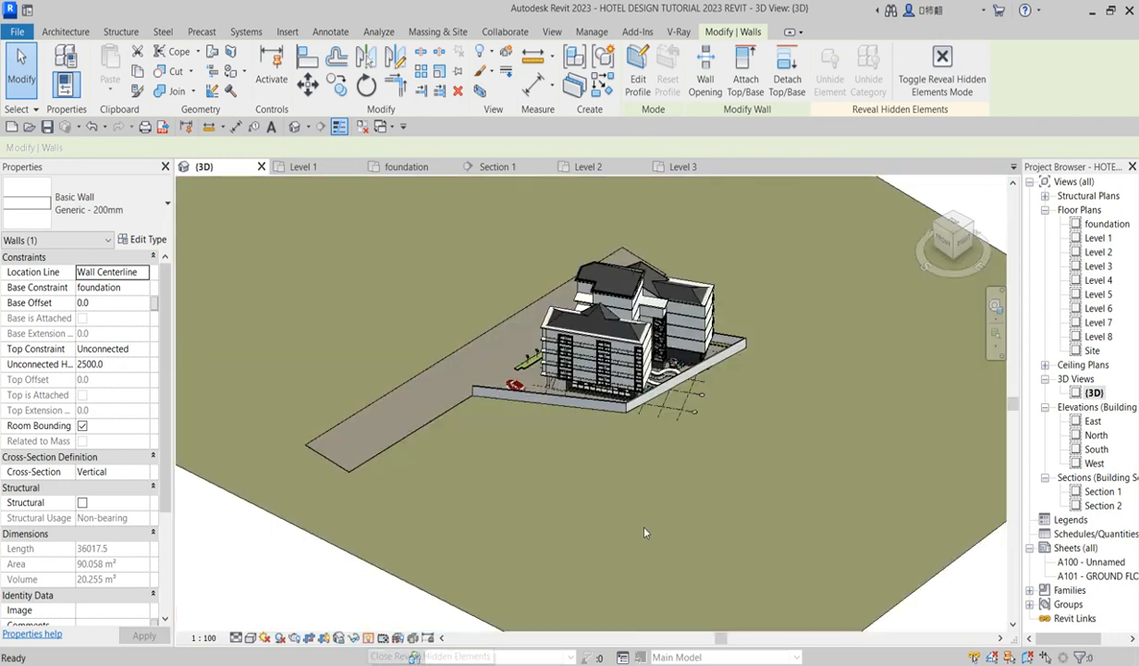
{"action": "left_click", "coordinate": [619, 507]}
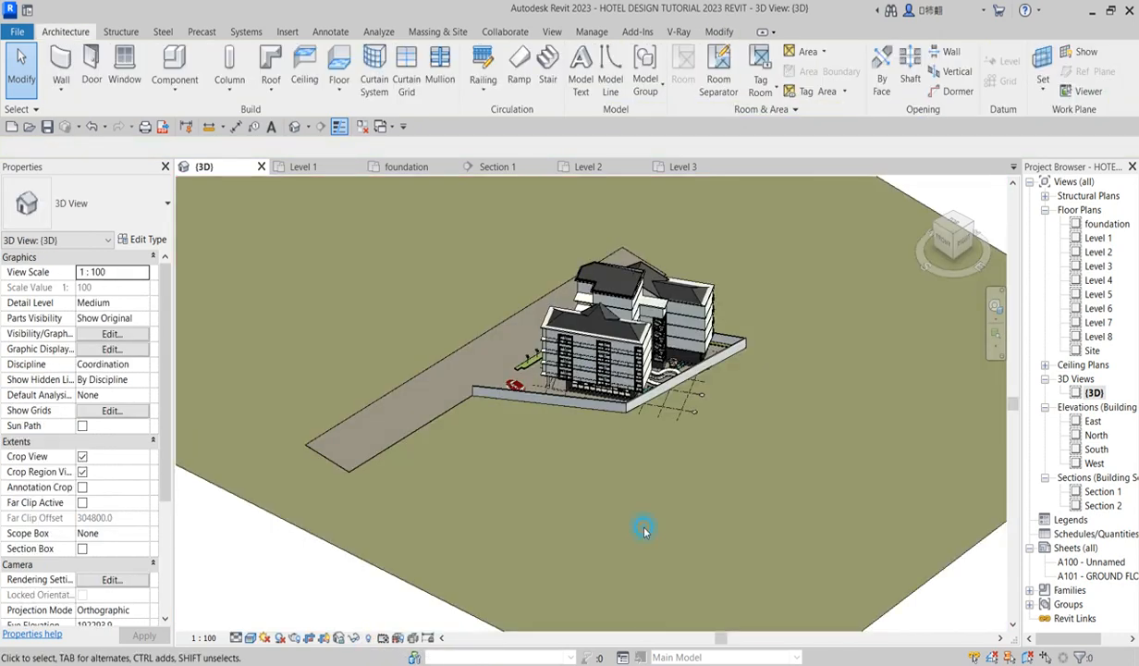
{"action": "scroll", "coordinate": [619, 413], "scroll_direction": "up", "scroll_amount": 5}
{"action": "scroll", "coordinate": [618, 410], "scroll_direction": "up", "scroll_amount": 2}
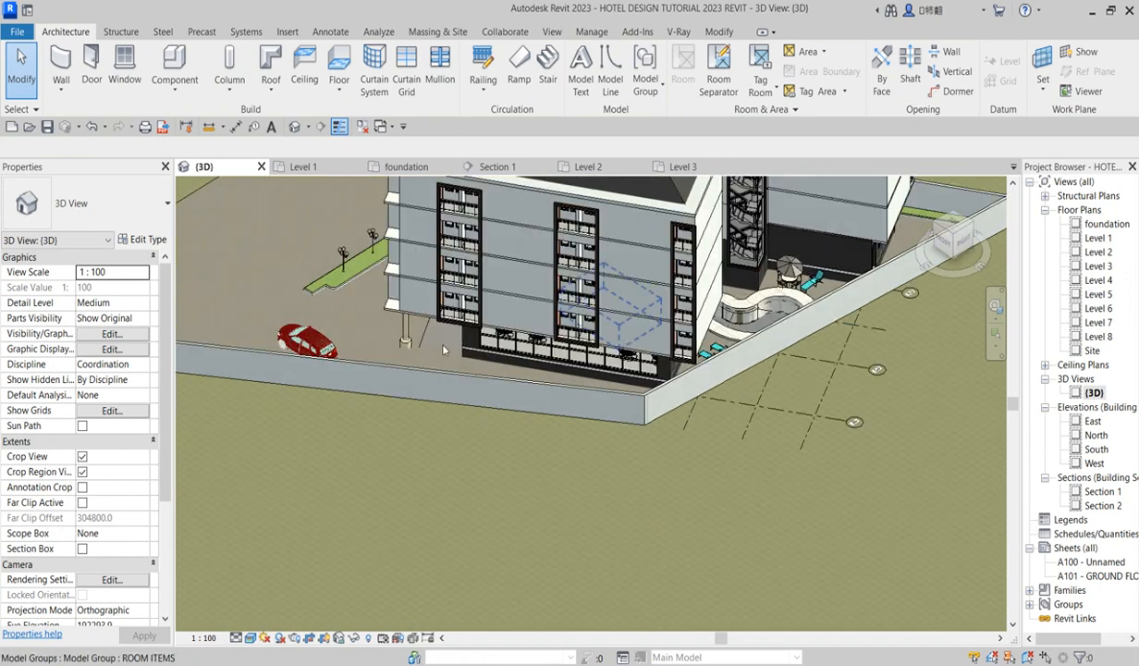
{"action": "scroll", "coordinate": [480, 499], "scroll_direction": "down", "scroll_amount": 2}
{"action": "scroll", "coordinate": [388, 372], "scroll_direction": "up", "scroll_amount": 6}
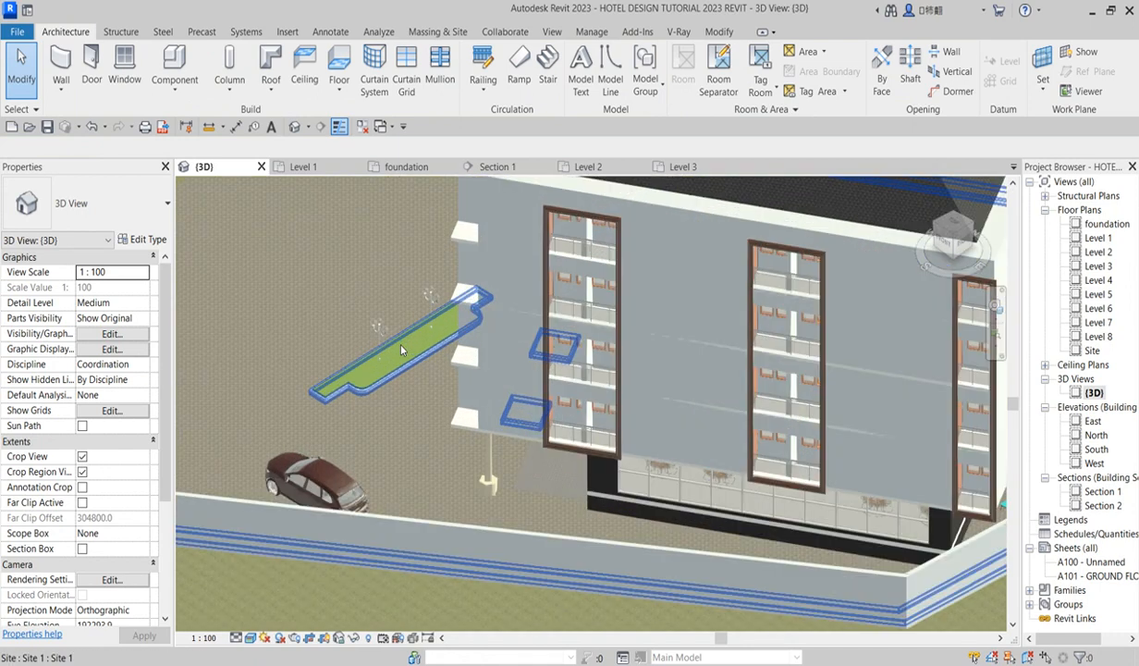
Open the foundation floor plan and choose Cuban Royal Palm - 7.5 Meters as the component to place.
{"action": "double_click", "coordinate": [1098, 237]}
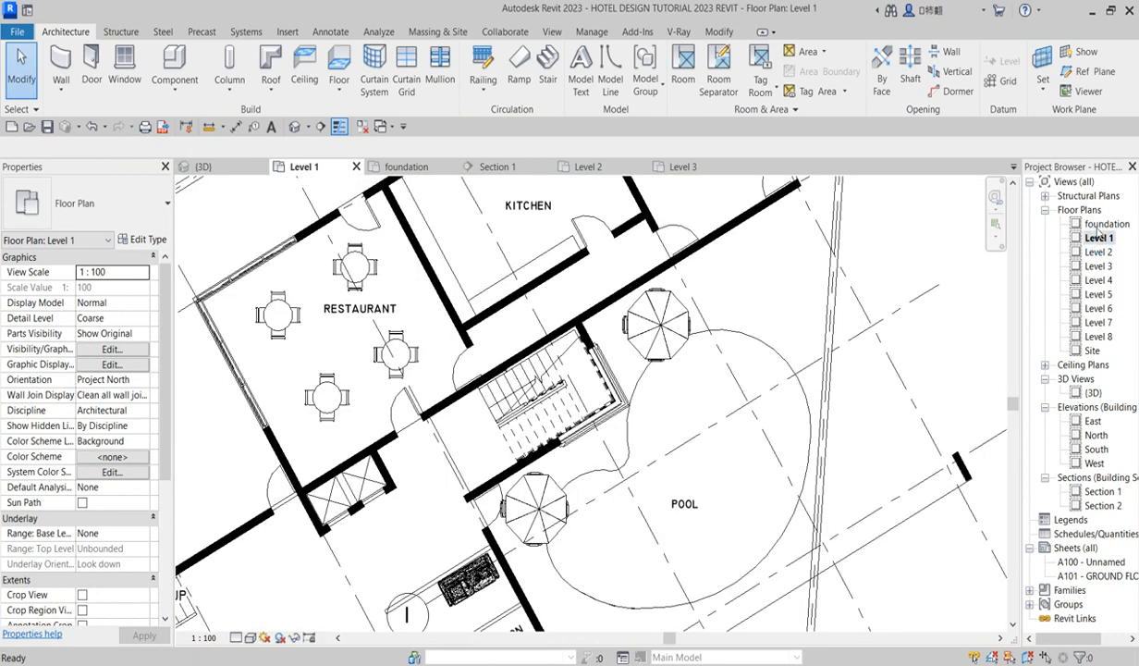
{"action": "double_click", "coordinate": [1100, 225]}
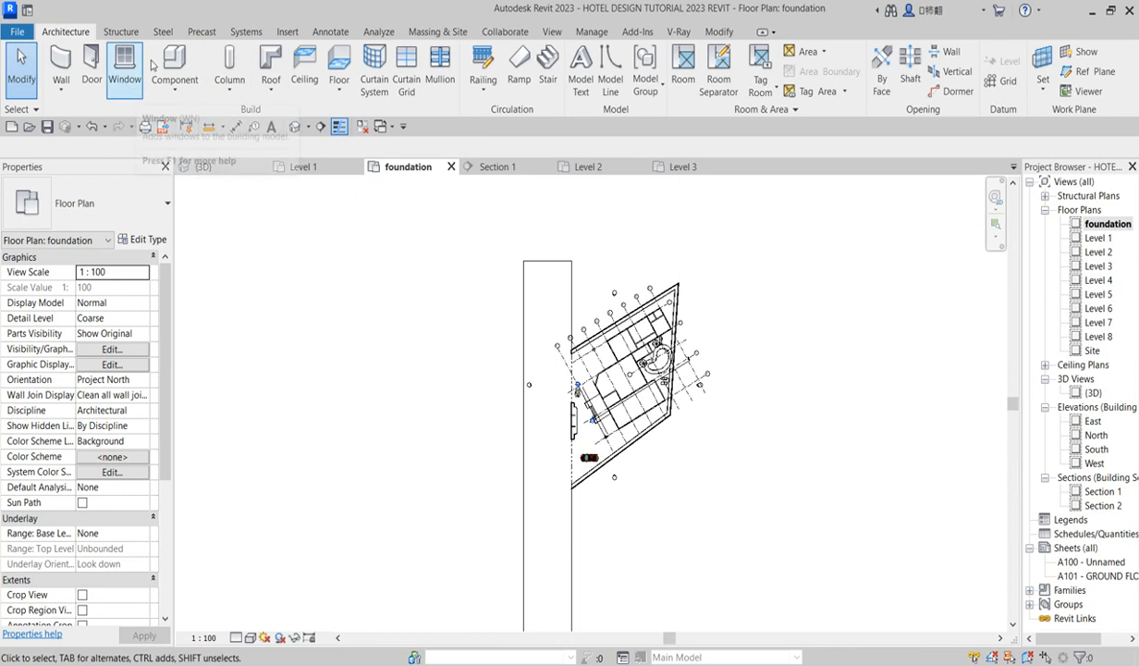
{"action": "left_click", "coordinate": [181, 70]}
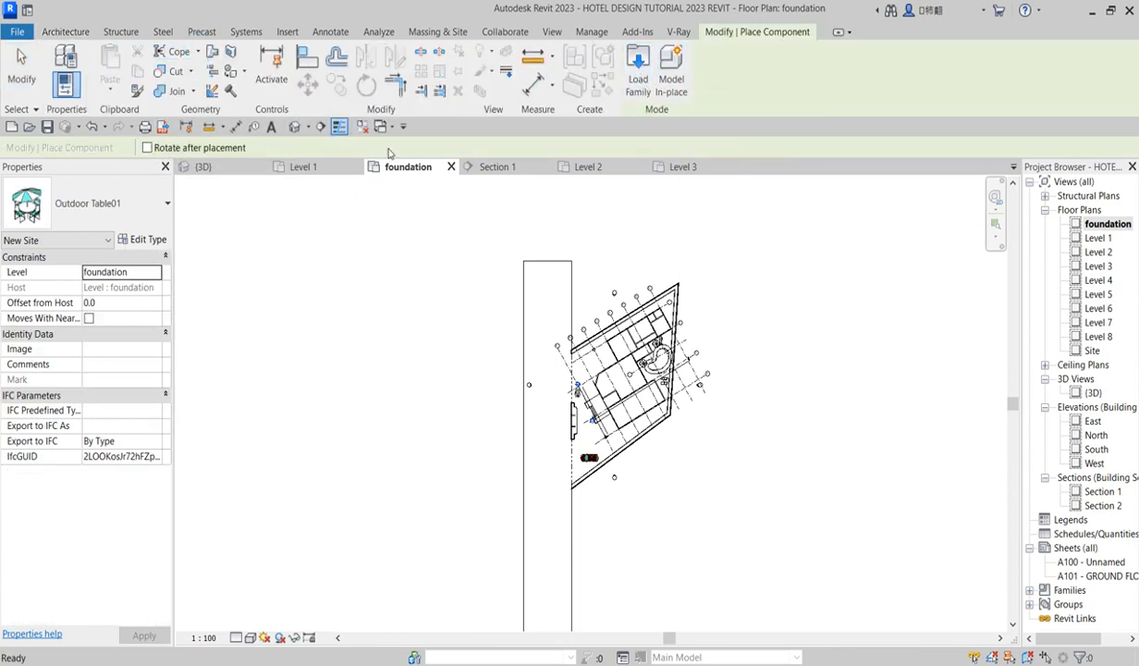
{"action": "left_click", "coordinate": [101, 203]}
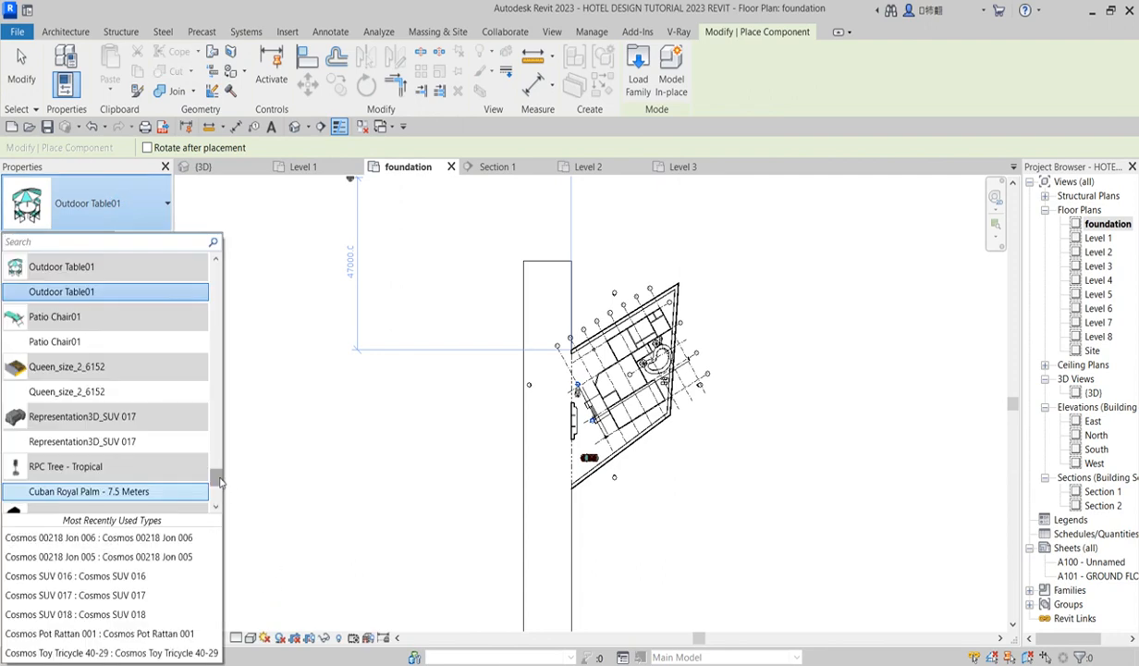
{"action": "mouse_move", "coordinate": [220, 482]}
{"action": "left_mouse_down"}
{"action": "mouse_move", "coordinate": [222, 503]}
{"action": "mouse_move", "coordinate": [237, 359]}
{"action": "mouse_move", "coordinate": [229, 279]}
{"action": "mouse_move", "coordinate": [215, 357]}
{"action": "mouse_move", "coordinate": [219, 483]}
{"action": "left_mouse_up"}
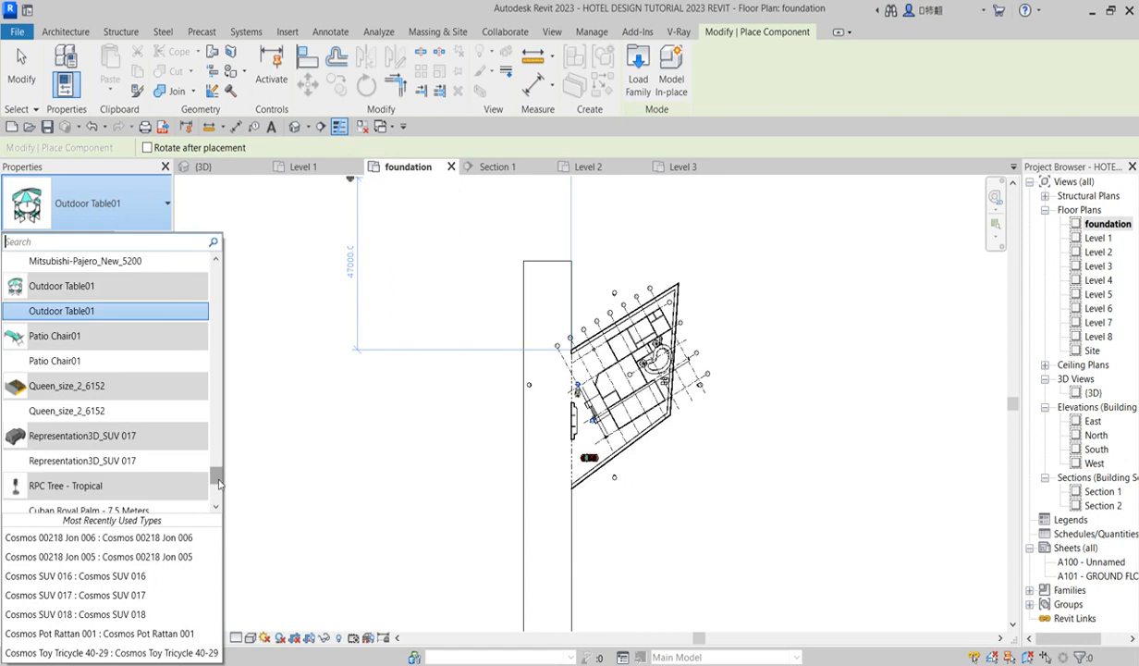
{"action": "scroll", "coordinate": [78, 486], "scroll_direction": "down", "scroll_amount": 2}
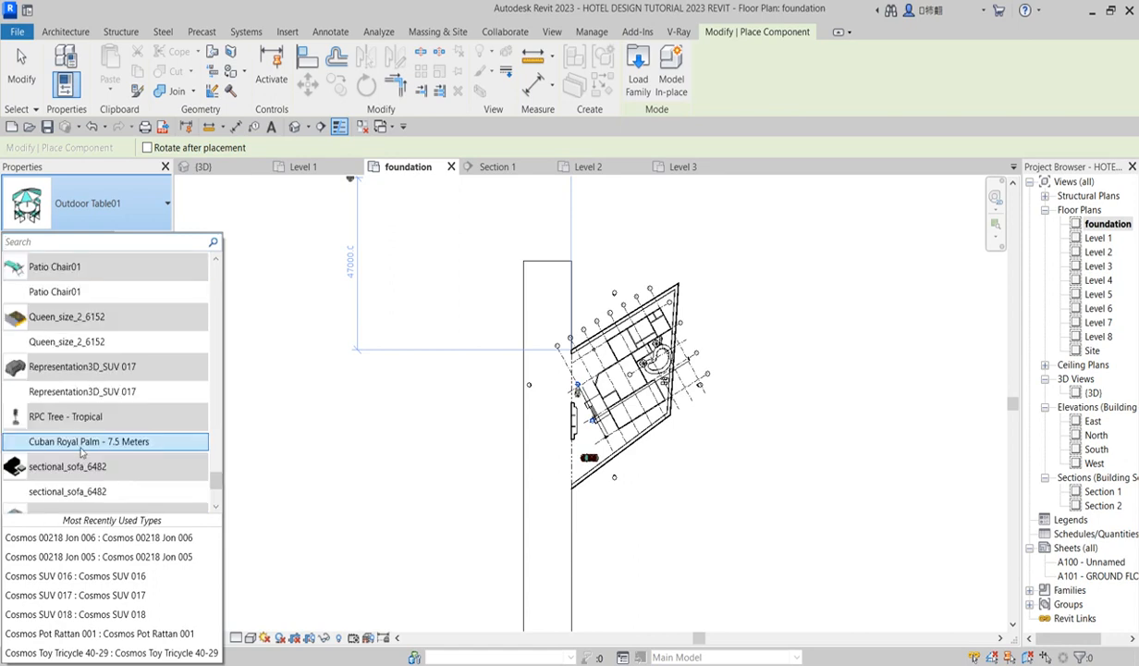
{"action": "left_click", "coordinate": [82, 443]}
Place one Cuban Royal Palm on the entrance planter and one at the upper street-side corner of the boundary wall.
{"action": "scroll", "coordinate": [568, 453], "scroll_direction": "up", "scroll_amount": 2}
{"action": "scroll", "coordinate": [568, 453], "scroll_direction": "up", "scroll_amount": 6}
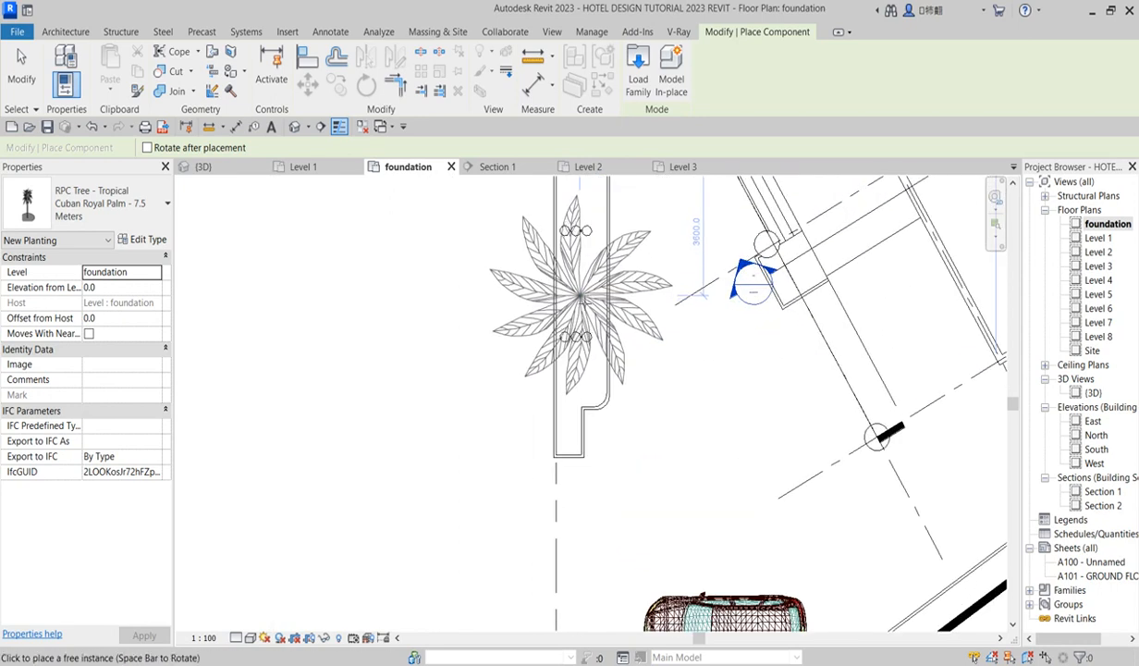
{"action": "left_click", "coordinate": [581, 300]}
{"action": "scroll", "coordinate": [571, 344], "scroll_direction": "down", "scroll_amount": 4}
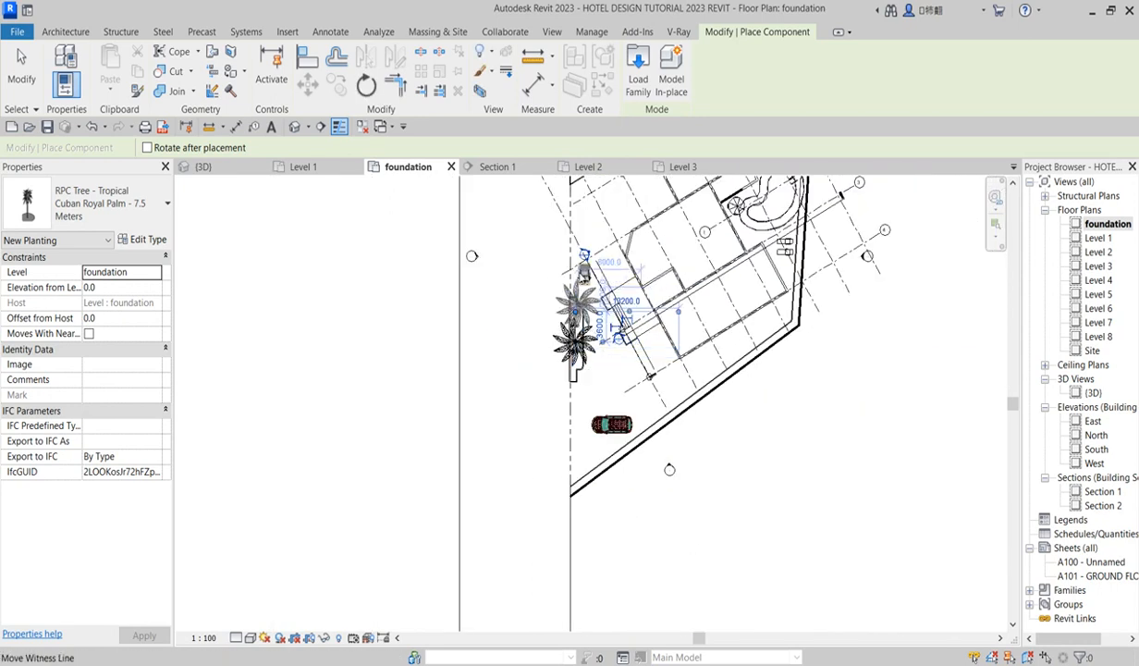
{"action": "scroll", "coordinate": [568, 261], "scroll_direction": "up", "scroll_amount": 3}
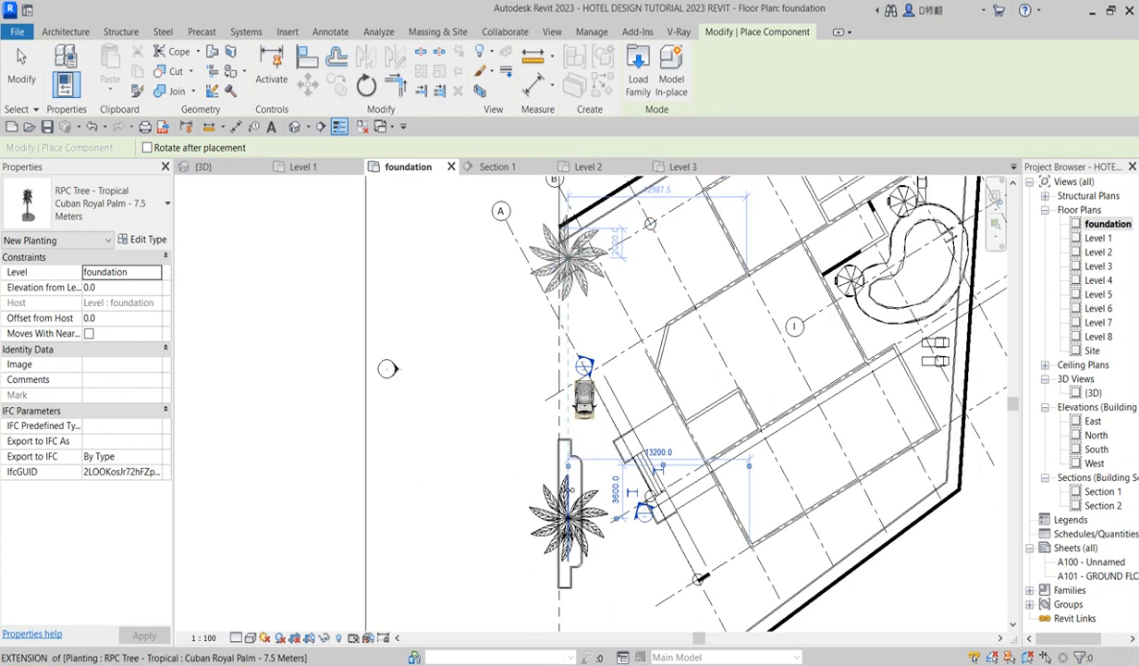
{"action": "scroll", "coordinate": [566, 257], "scroll_direction": "up", "scroll_amount": 2}
{"action": "left_click", "coordinate": [556, 218]}
Place palms at the lower street-side corner of the boundary wall and on the far street edge opposite the planter.
{"action": "scroll", "coordinate": [551, 416], "scroll_direction": "down", "scroll_amount": 4}
{"action": "scroll", "coordinate": [564, 305], "scroll_direction": "up", "scroll_amount": 4}
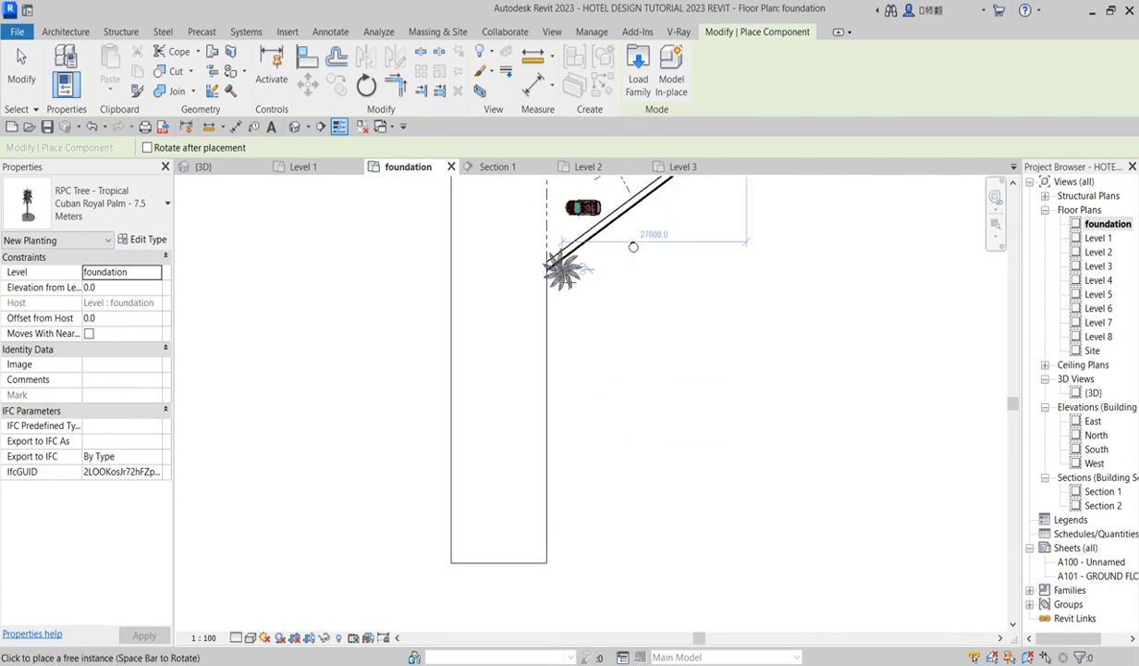
{"action": "scroll", "coordinate": [518, 421], "scroll_direction": "down", "scroll_amount": 3}
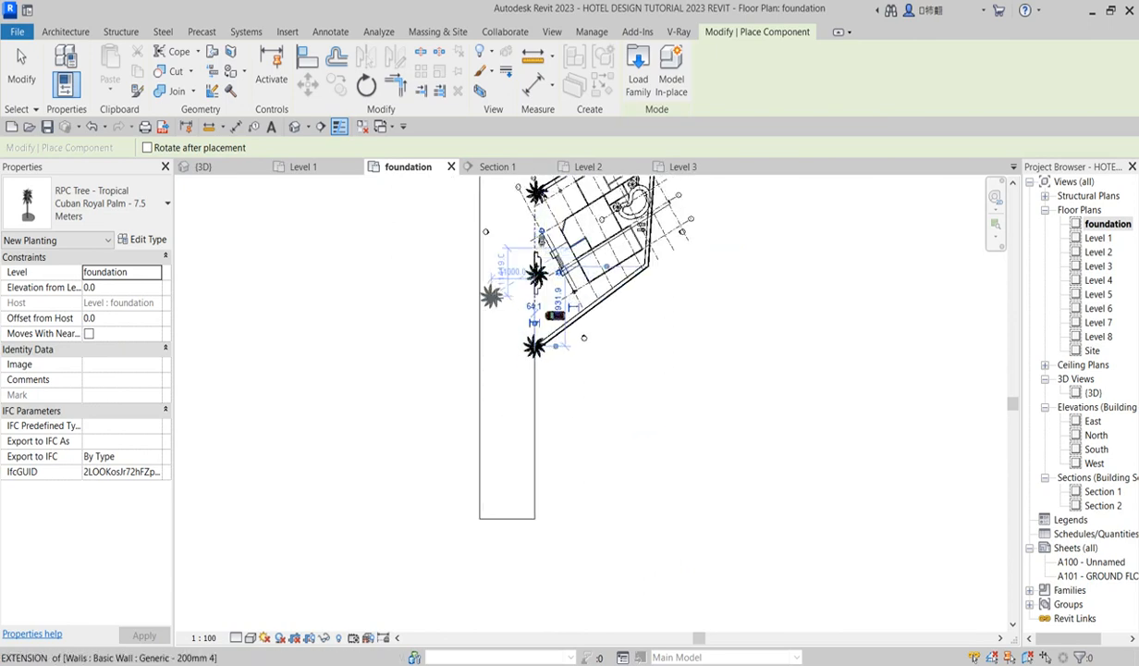
{"action": "scroll", "coordinate": [504, 292], "scroll_direction": "up", "scroll_amount": 2}
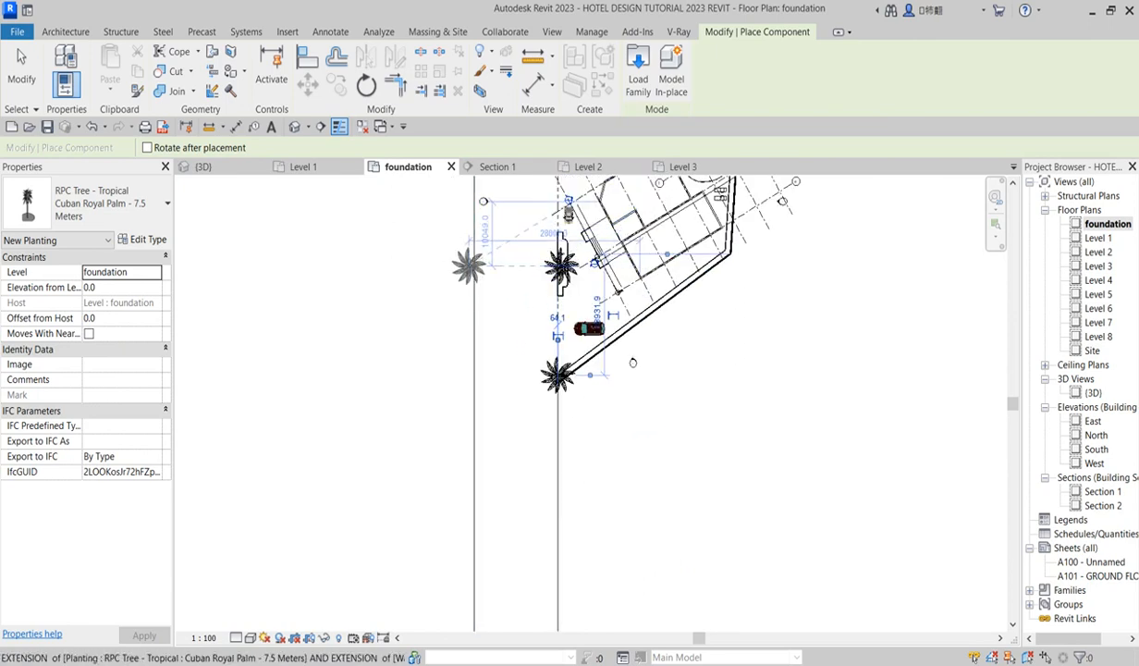
{"action": "left_click", "coordinate": [469, 268]}
{"action": "scroll", "coordinate": [485, 375], "scroll_direction": "down", "scroll_amount": 2}
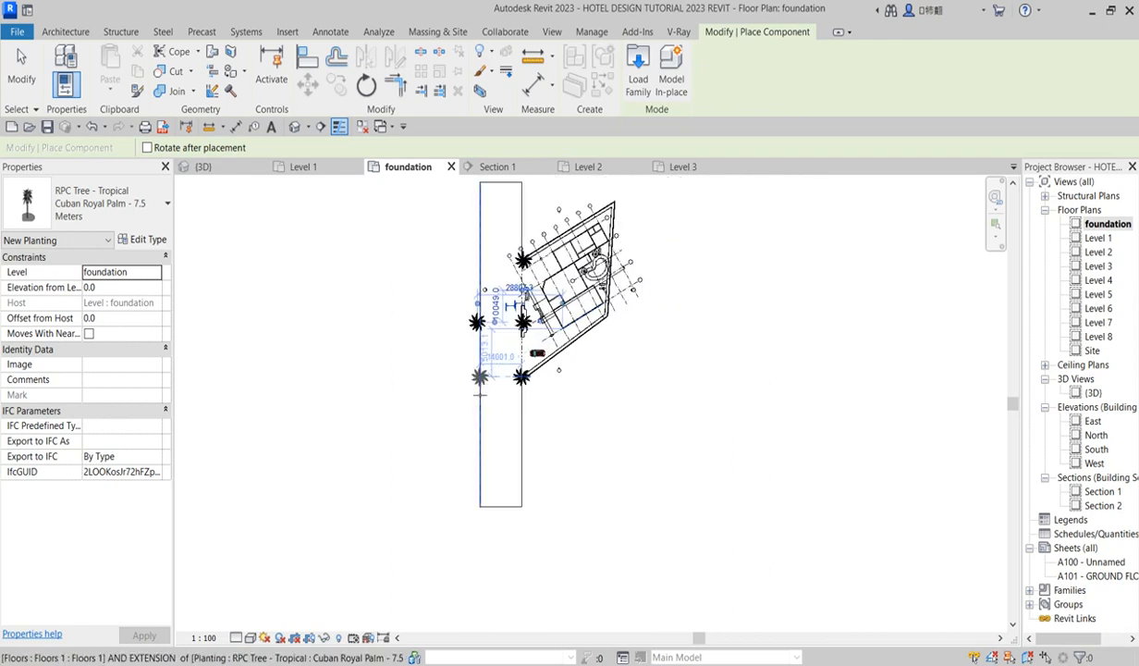
{"action": "right_click", "coordinate": [470, 356]}
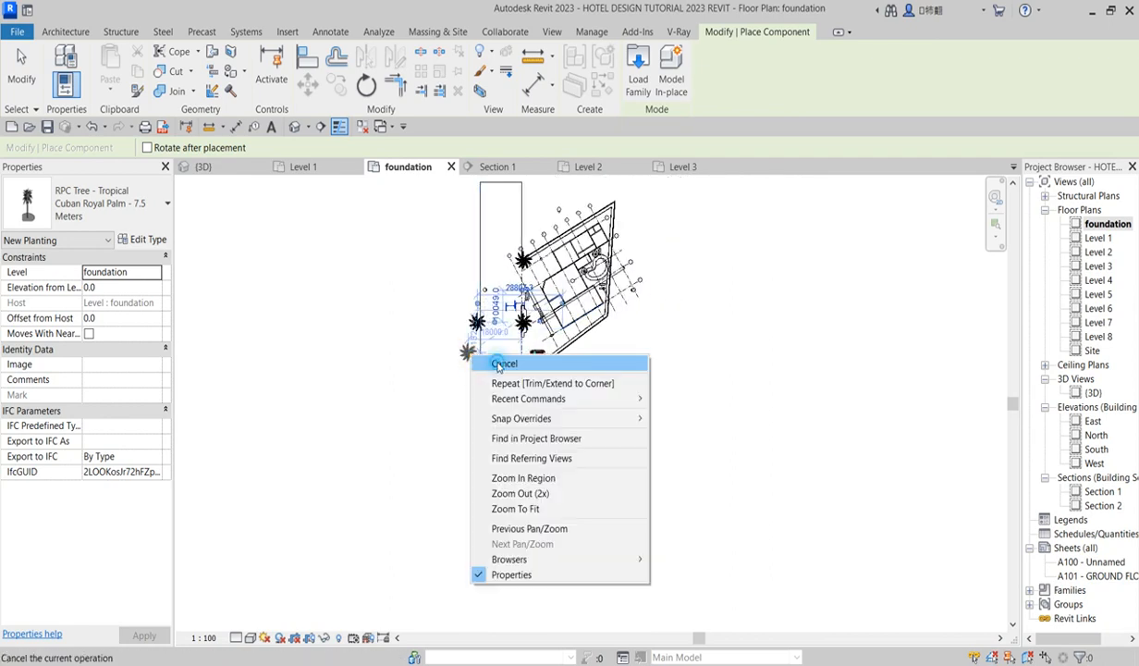
{"action": "key", "text": "Escape"}
{"action": "right_click", "coordinate": [477, 330]}
{"action": "left_click", "coordinate": [501, 344]}
{"action": "left_click", "coordinate": [478, 329]}
{"action": "left_click", "coordinate": [638, 70]}
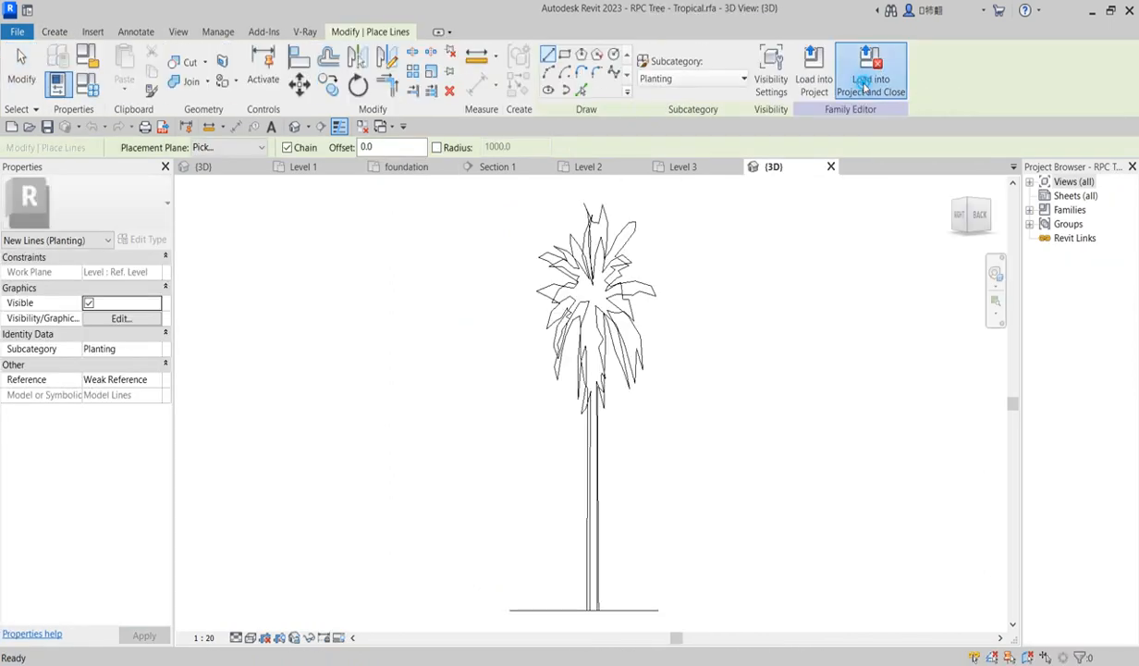
{"action": "left_click", "coordinate": [876, 72]}
{"action": "left_click", "coordinate": [546, 354]}
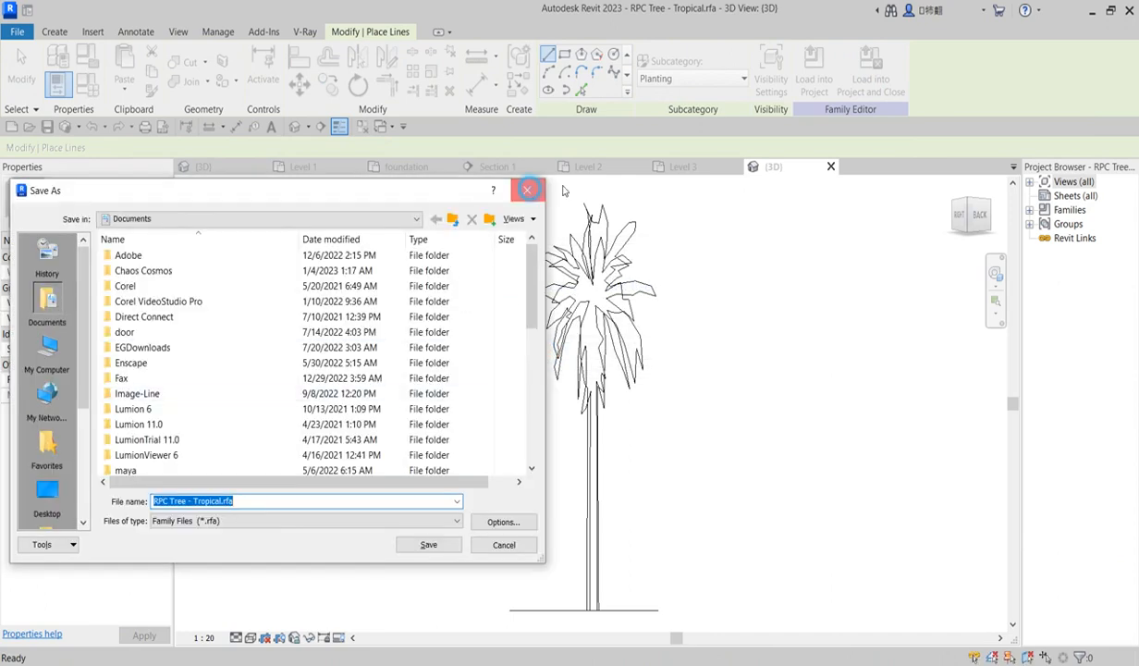
{"action": "left_click", "coordinate": [530, 191]}
{"action": "left_click", "coordinate": [874, 74]}
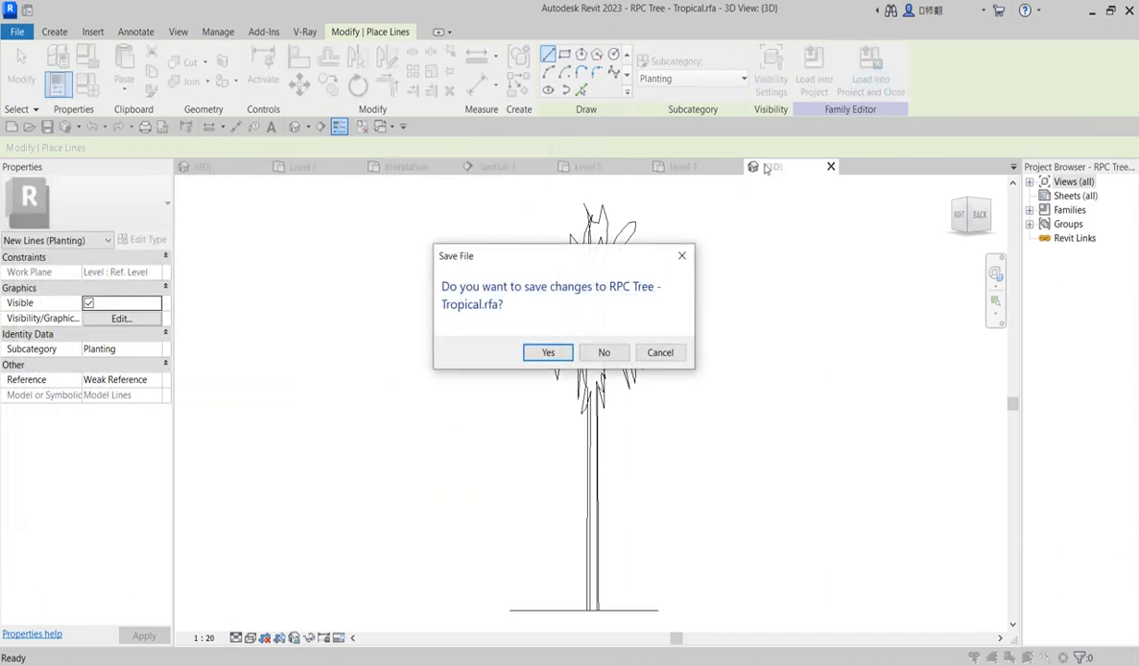
{"action": "left_click", "coordinate": [684, 257]}
{"action": "left_click", "coordinate": [812, 74]}
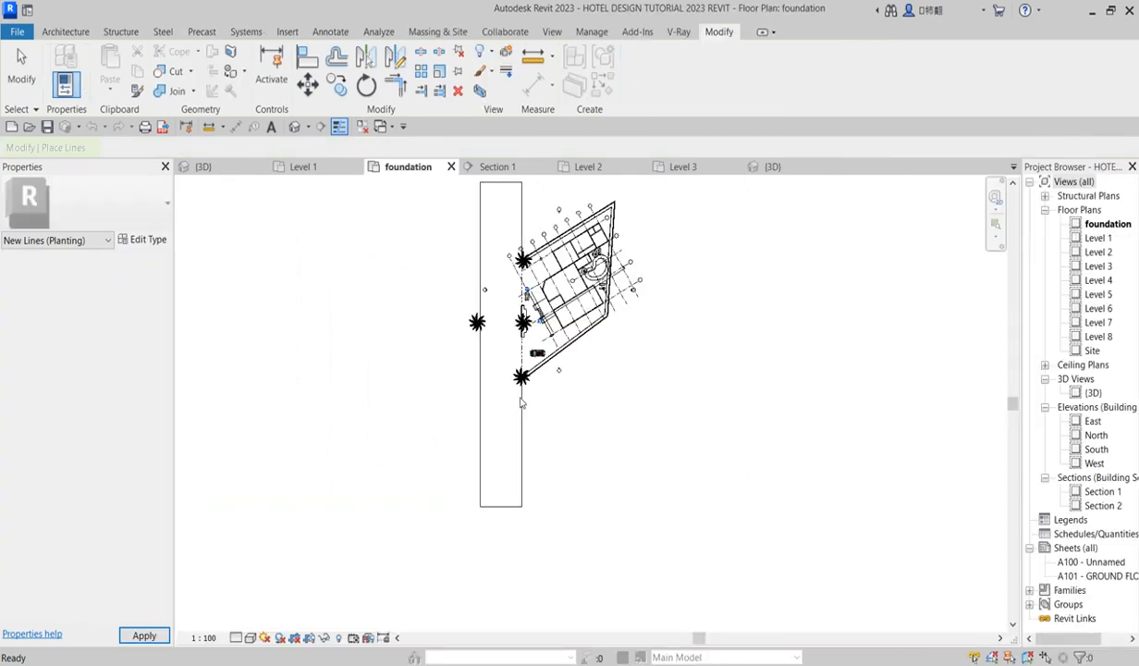
Copy the palm on the far street edge twice upward along that edge, evenly spaced.
{"action": "left_click", "coordinate": [478, 324]}
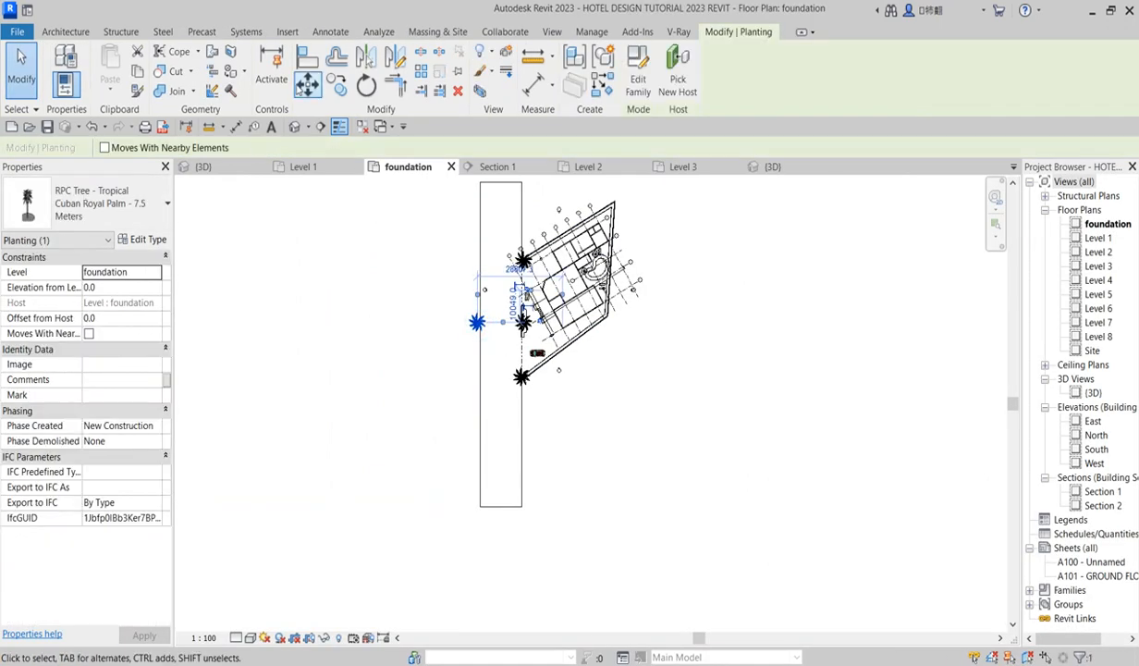
{"action": "left_click", "coordinate": [337, 85]}
{"action": "scroll", "coordinate": [481, 324], "scroll_direction": "up", "scroll_amount": 5}
{"action": "left_click", "coordinate": [512, 330]}
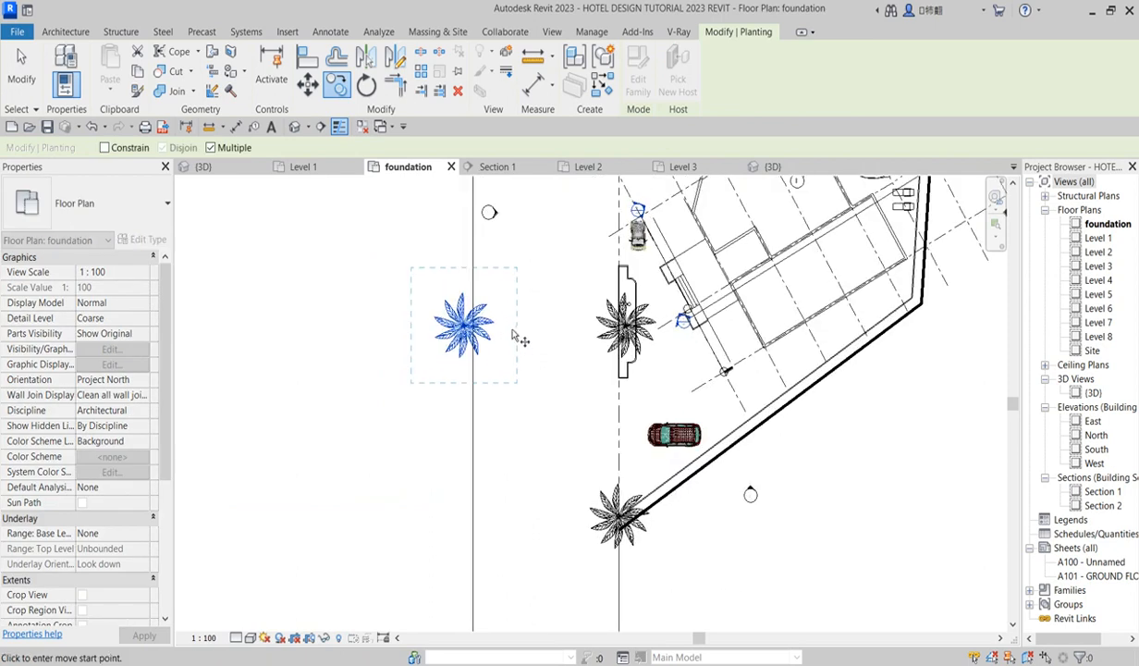
{"action": "left_click", "coordinate": [513, 256]}
{"action": "scroll", "coordinate": [493, 252], "scroll_direction": "down", "scroll_amount": 3}
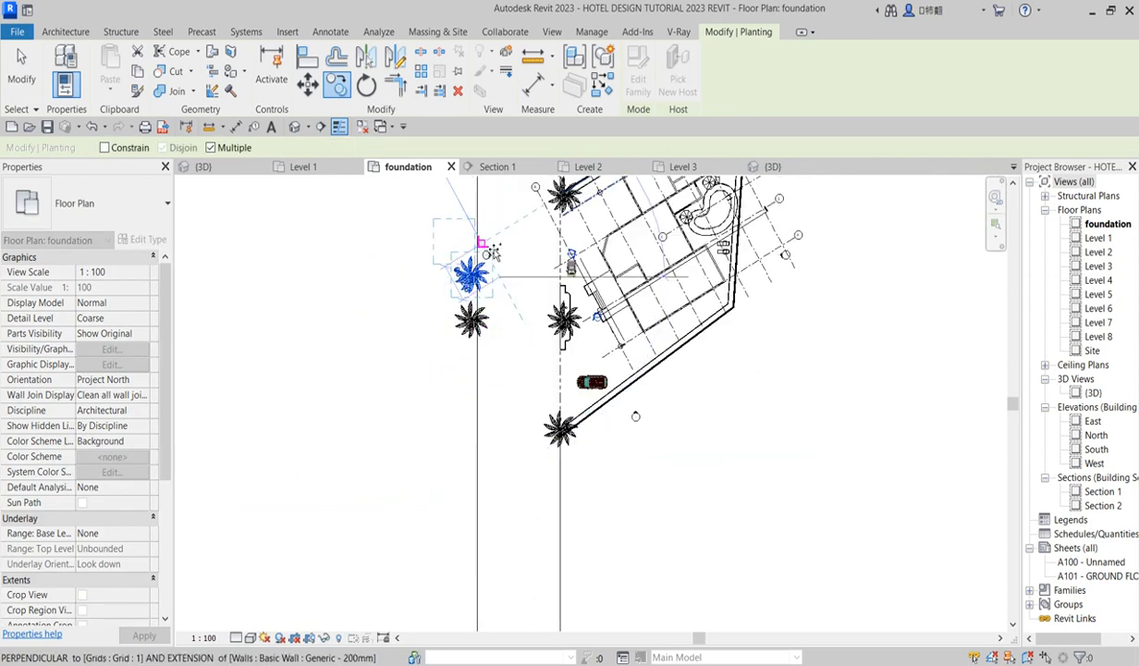
{"action": "left_click", "coordinate": [498, 230]}
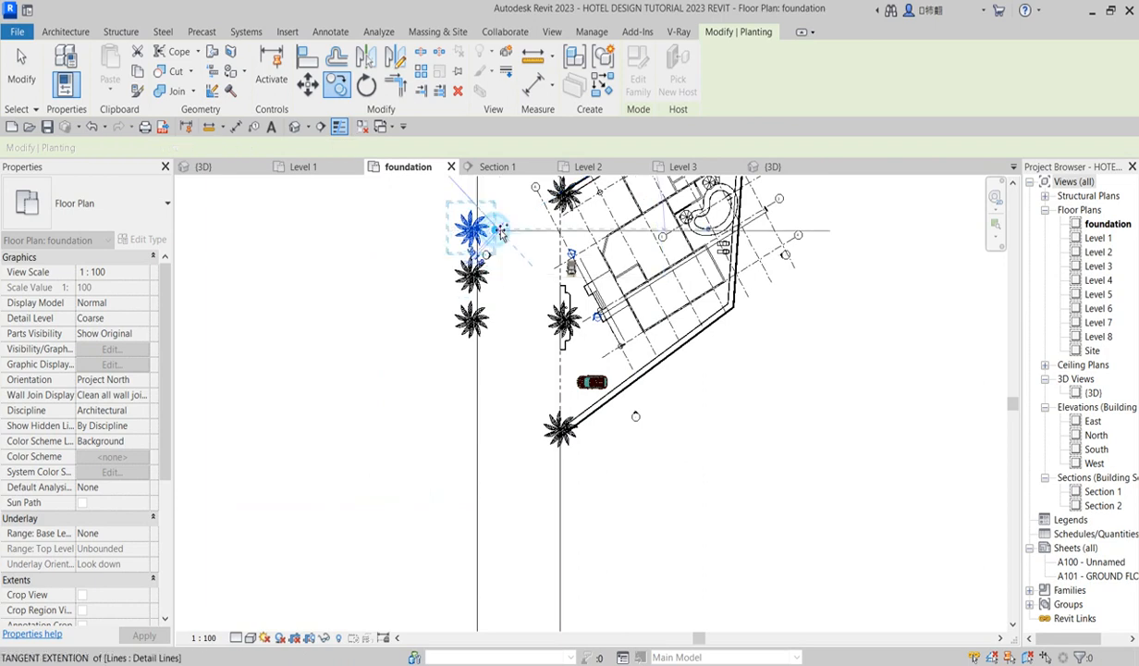
{"action": "scroll", "coordinate": [511, 246], "scroll_direction": "down", "scroll_amount": 3}
{"action": "key", "text": "Escape"}
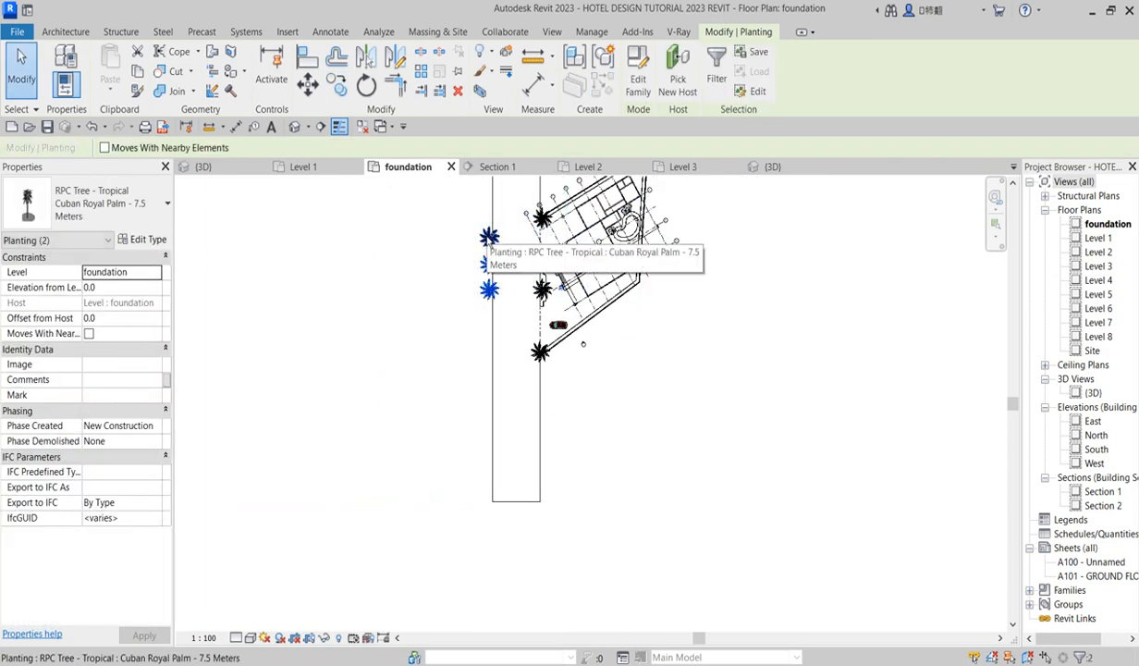
Copy the three far-side palms as a group once up and twice down to line the street edge.
{"action": "left_click", "coordinate": [488, 238], "text": "ctrl"}
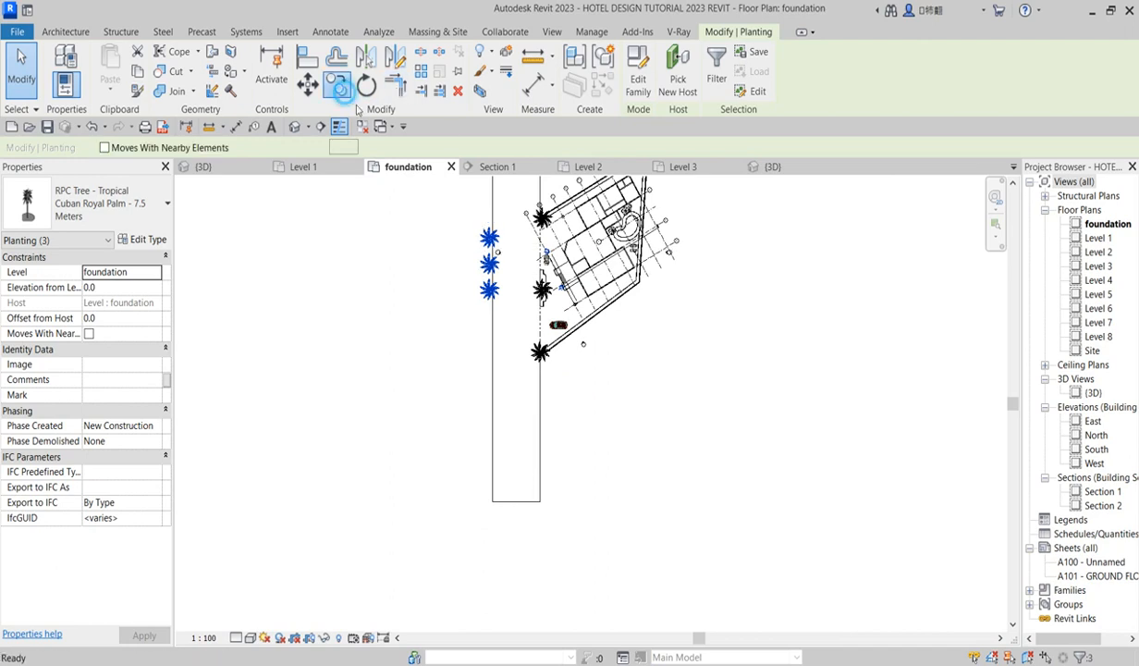
{"action": "left_click", "coordinate": [340, 91]}
{"action": "left_click", "coordinate": [492, 312]}
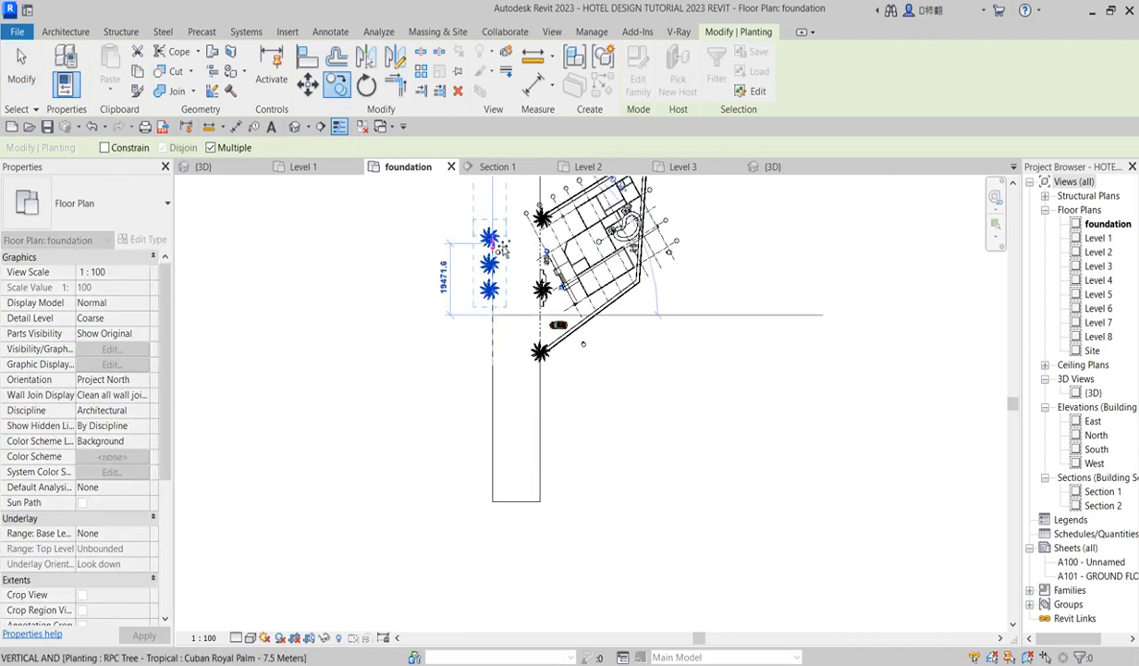
{"action": "left_click", "coordinate": [493, 228]}
{"action": "scroll", "coordinate": [489, 356], "scroll_direction": "down", "scroll_amount": 1}
{"action": "scroll", "coordinate": [491, 364], "scroll_direction": "down", "scroll_amount": 1}
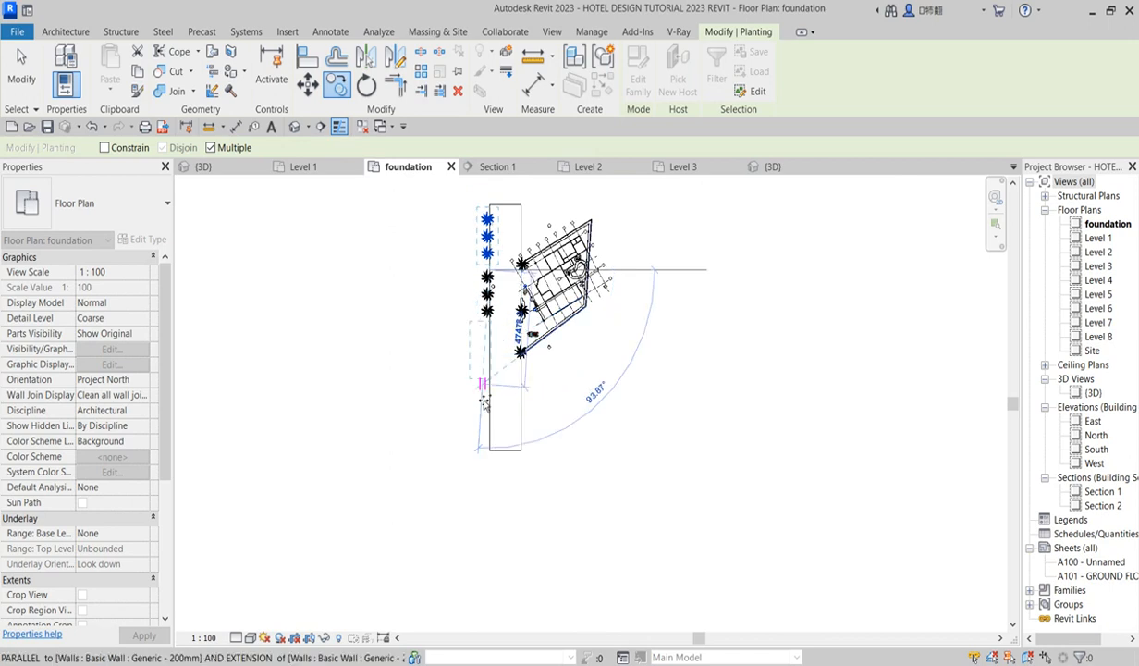
{"action": "left_click", "coordinate": [490, 374]}
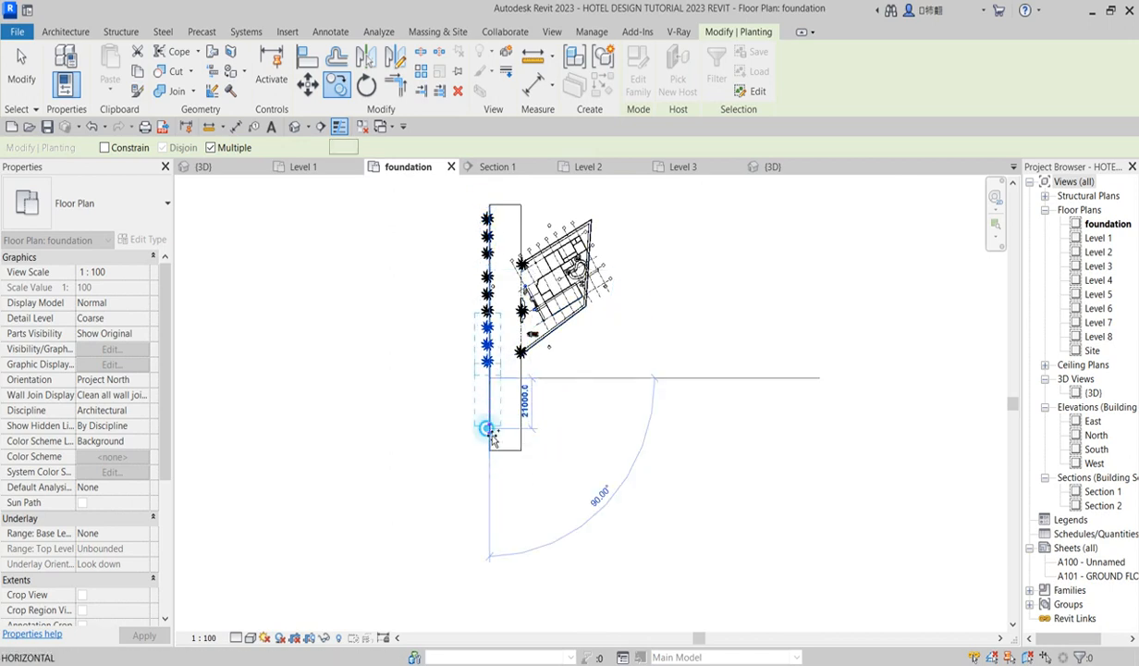
{"action": "left_click", "coordinate": [491, 431]}
{"action": "key", "text": "Escape"}
{"action": "key", "text": "Escape"}
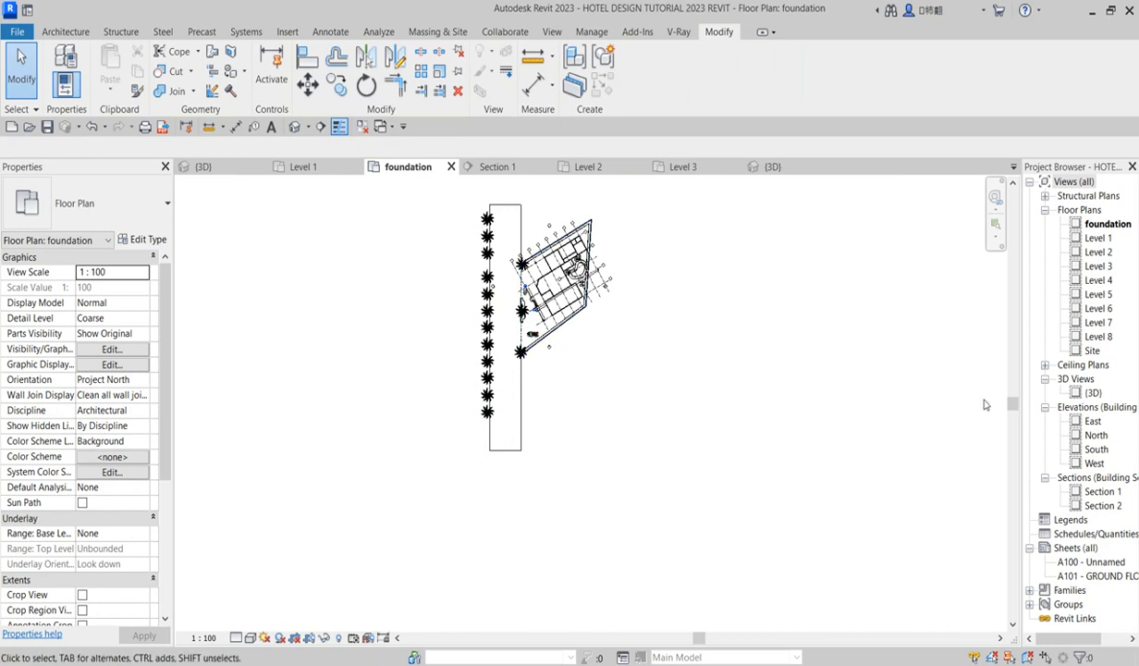
Examine the street palms, the corner palms and the entrance planter in the 3D view.
{"action": "left_click", "coordinate": [1093, 394]}
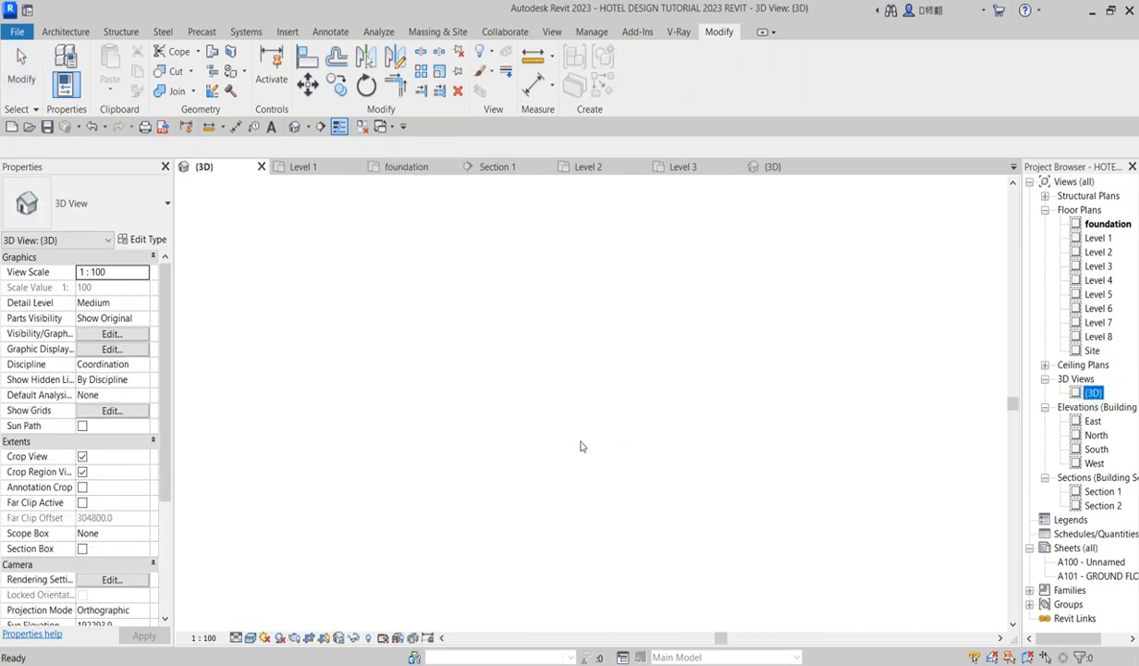
{"action": "scroll", "coordinate": [528, 420], "scroll_direction": "down", "scroll_amount": 8}
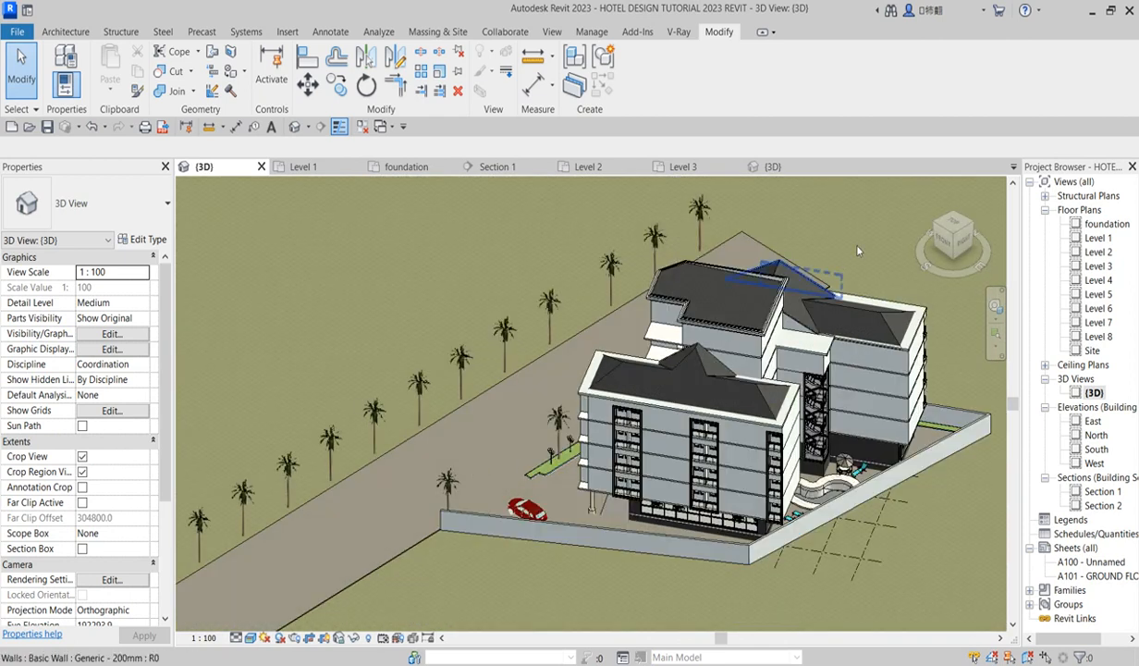
{"action": "left_click", "coordinate": [936, 226]}
{"action": "scroll", "coordinate": [605, 430], "scroll_direction": "up", "scroll_amount": 4}
{"action": "scroll", "coordinate": [605, 430], "scroll_direction": "up", "scroll_amount": 8}
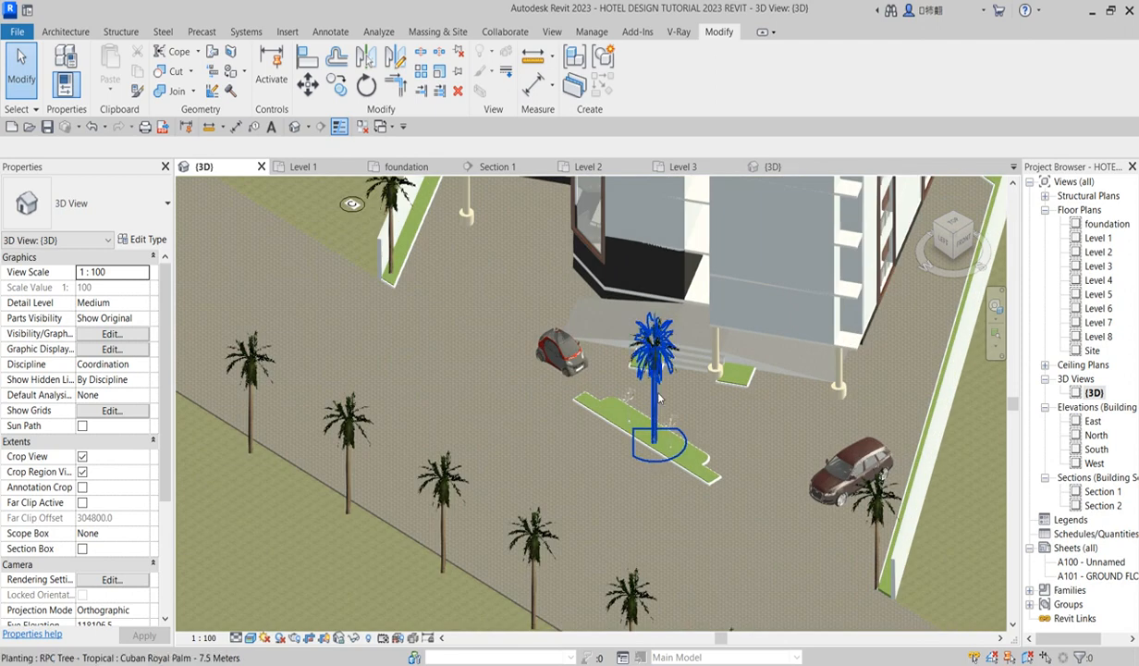
{"action": "scroll", "coordinate": [636, 388], "scroll_direction": "up", "scroll_amount": 5}
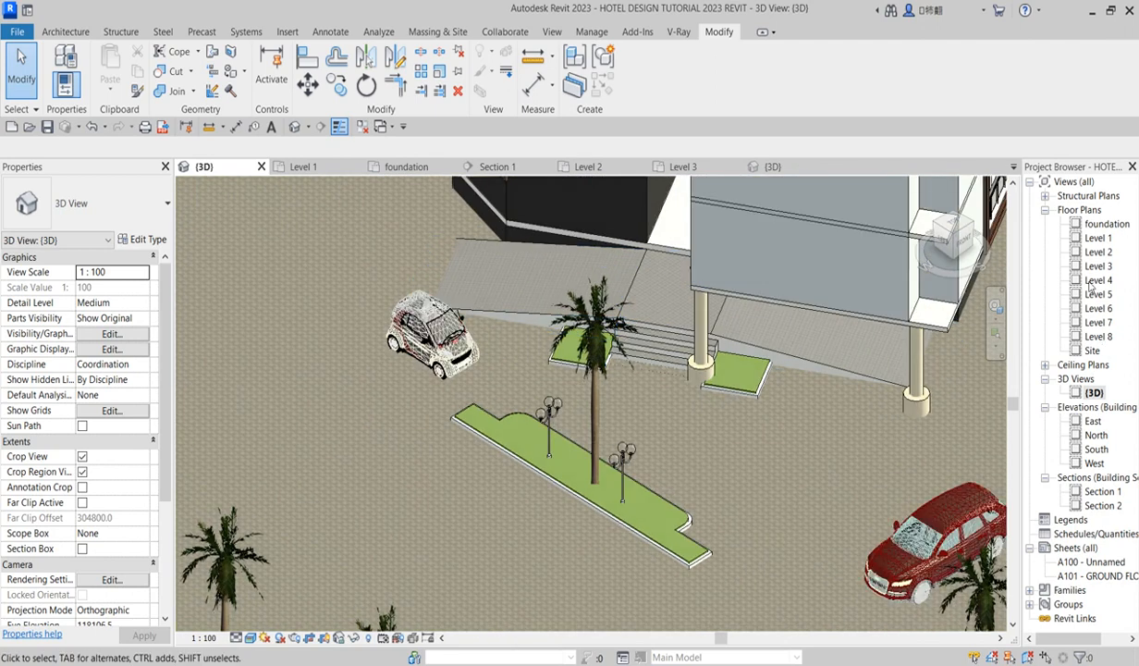
On the foundation plan, place a Street Light (3) on each of the two small planters flanking the entrance steps.
{"action": "left_click", "coordinate": [1093, 338]}
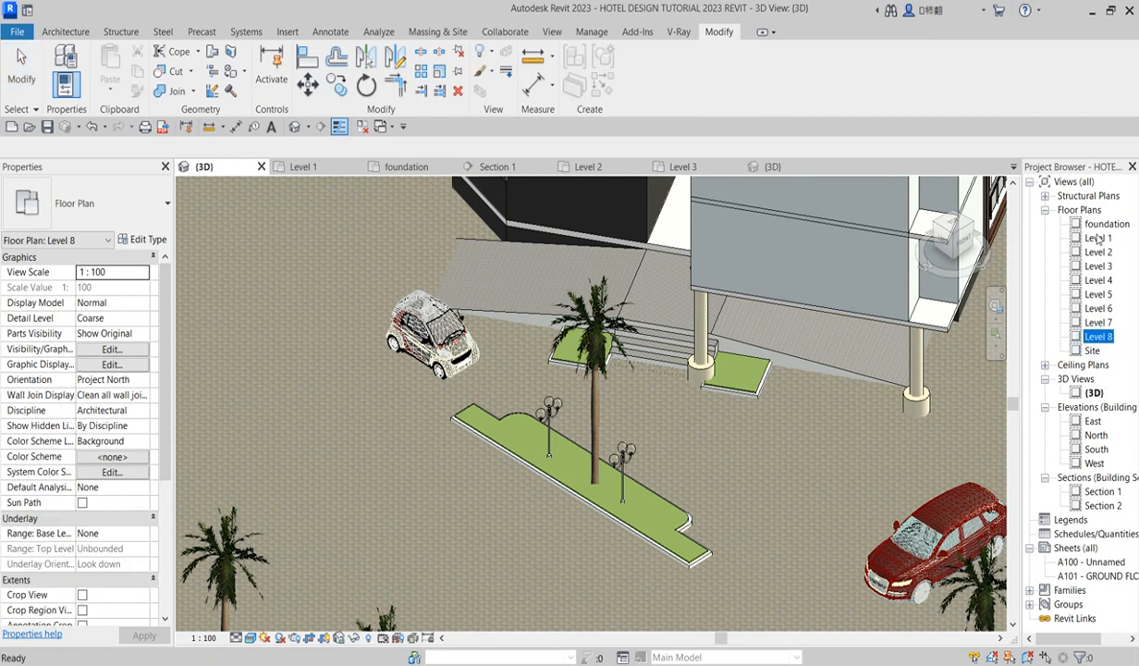
{"action": "double_click", "coordinate": [1103, 224]}
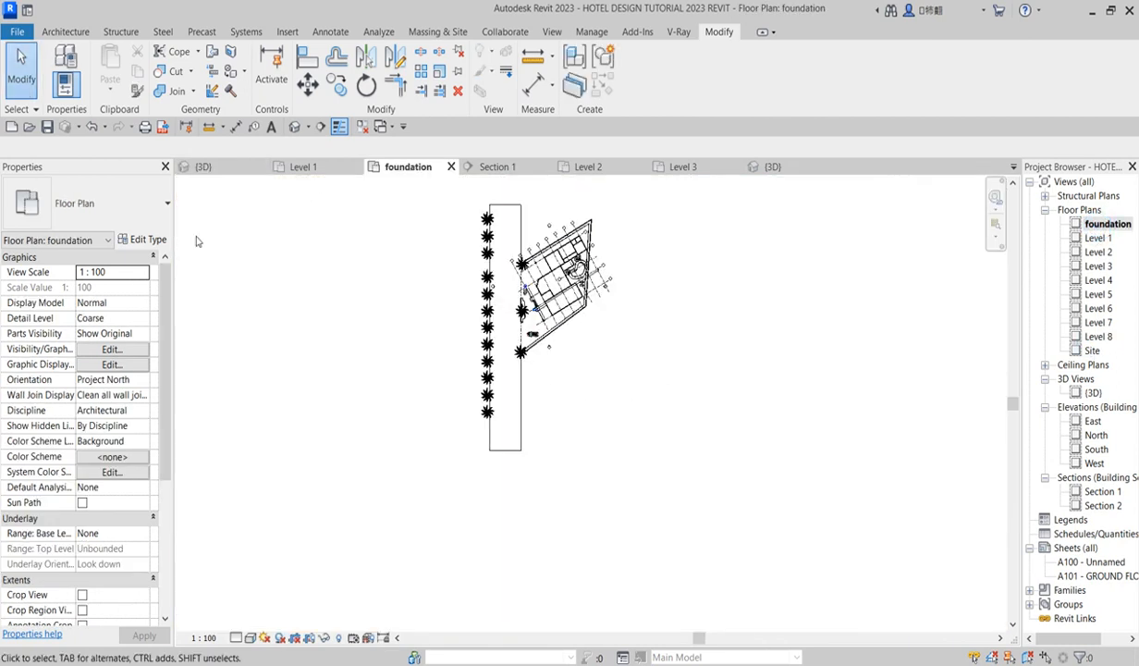
{"action": "left_click", "coordinate": [65, 31]}
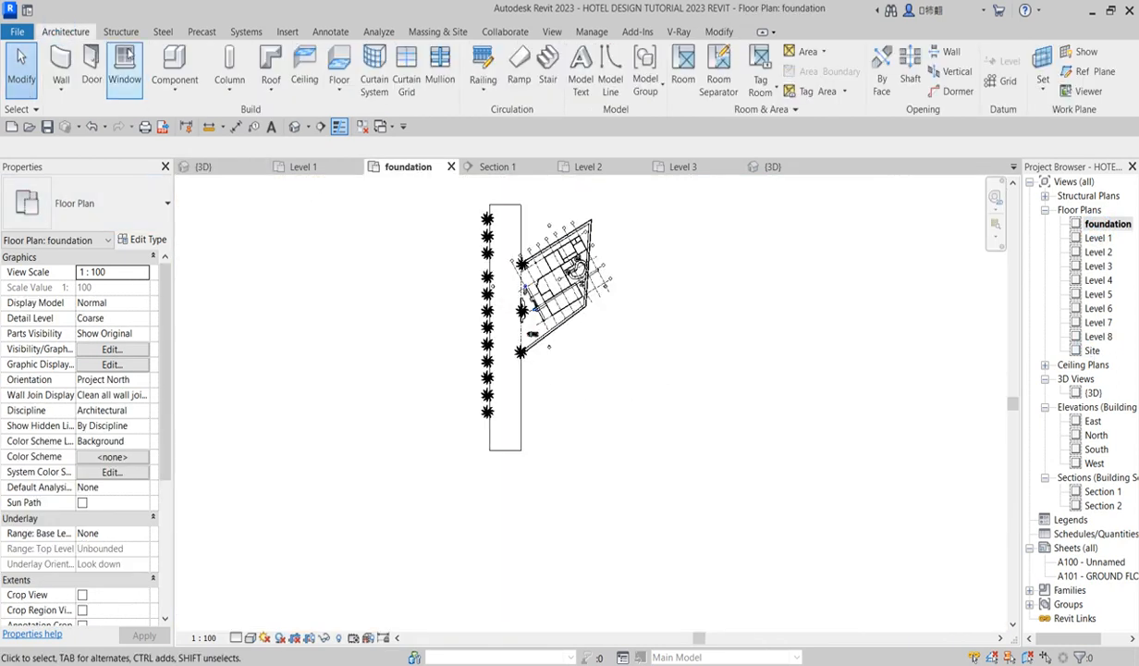
{"action": "left_click", "coordinate": [171, 69]}
{"action": "left_click", "coordinate": [120, 199]}
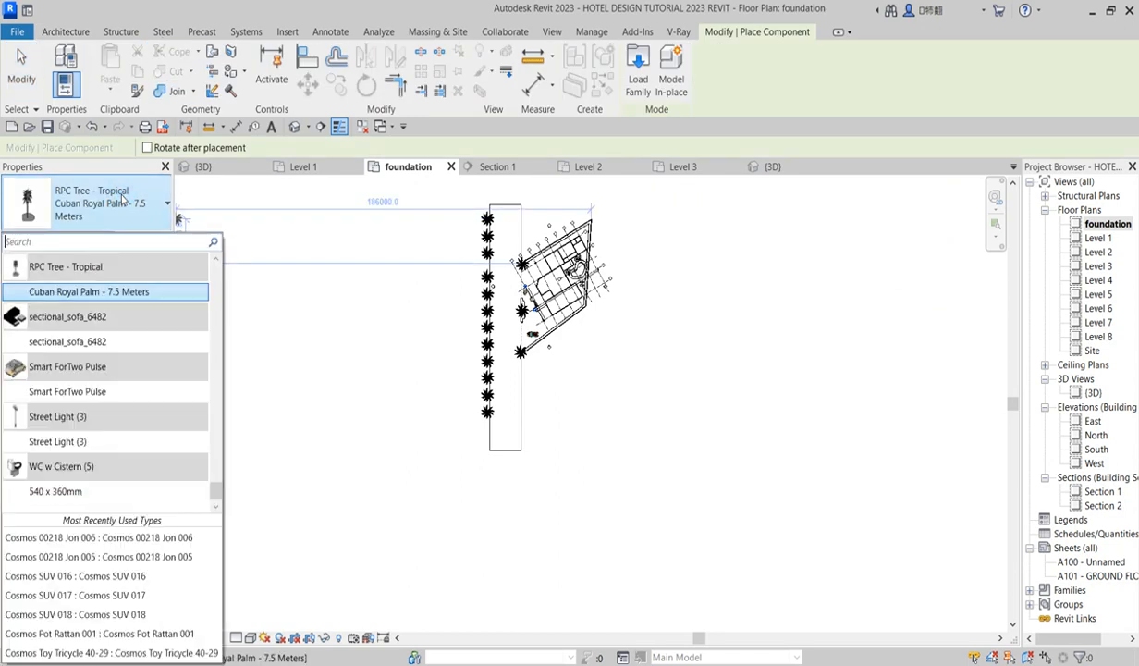
{"action": "left_click", "coordinate": [68, 442]}
{"action": "scroll", "coordinate": [532, 315], "scroll_direction": "up", "scroll_amount": 5}
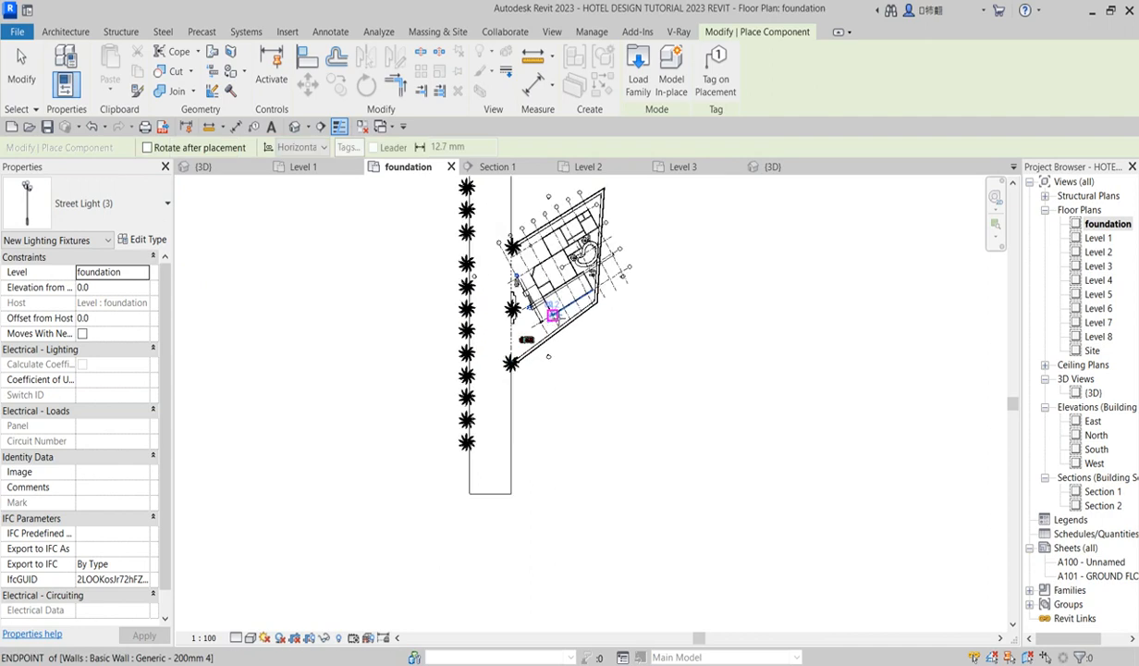
{"action": "scroll", "coordinate": [521, 321], "scroll_direction": "up", "scroll_amount": 6}
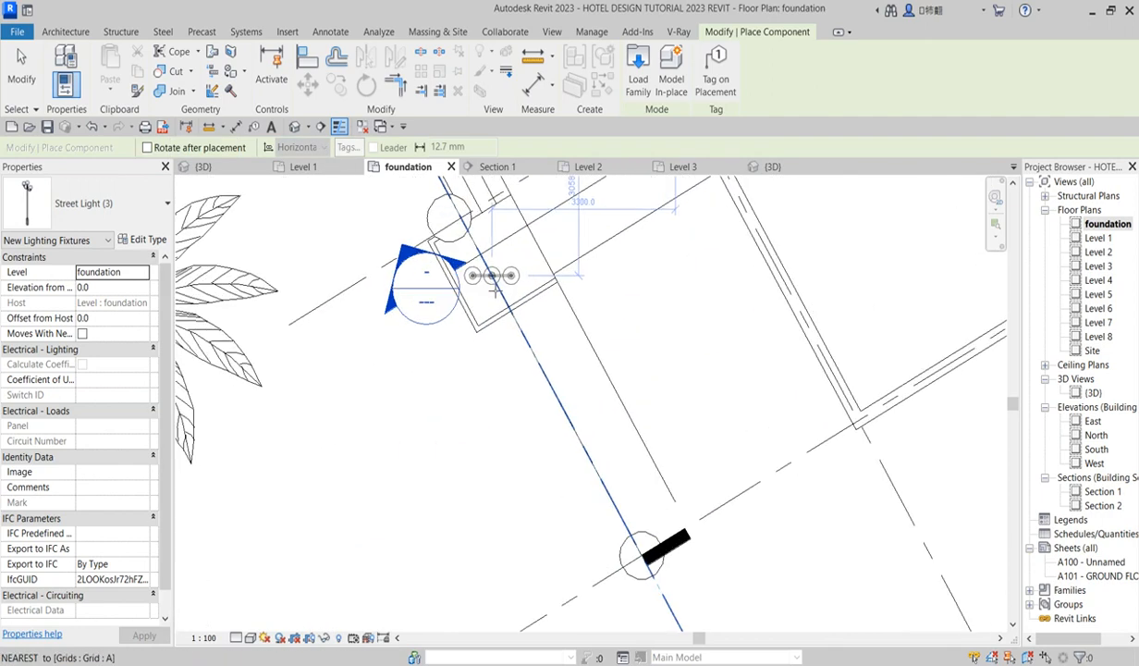
{"action": "scroll", "coordinate": [458, 462], "scroll_direction": "down", "scroll_amount": 5}
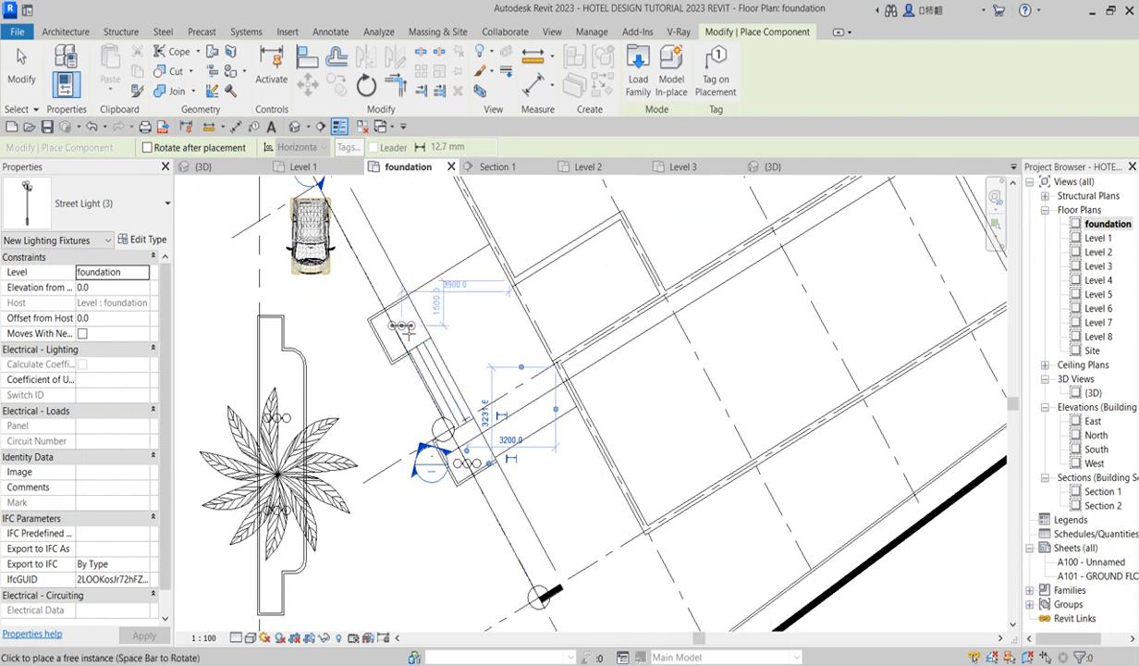
{"action": "scroll", "coordinate": [374, 471], "scroll_direction": "down", "scroll_amount": 3}
{"action": "scroll", "coordinate": [361, 481], "scroll_direction": "down", "scroll_amount": 2}
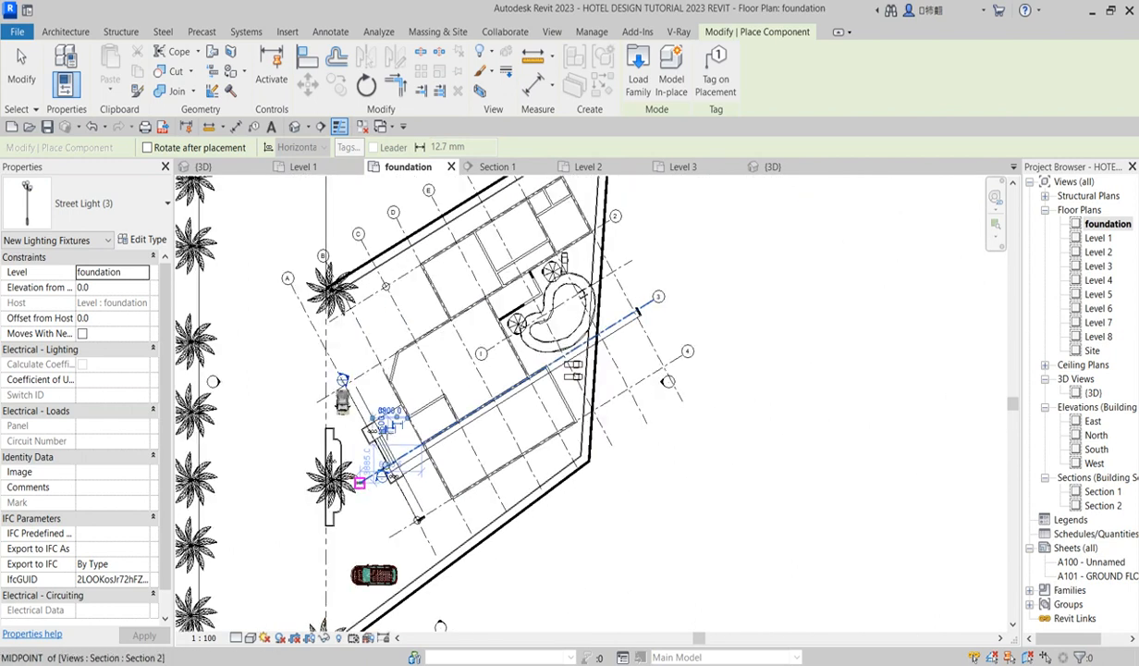
{"action": "scroll", "coordinate": [375, 476], "scroll_direction": "down", "scroll_amount": 2}
{"action": "scroll", "coordinate": [379, 434], "scroll_direction": "up", "scroll_amount": 2}
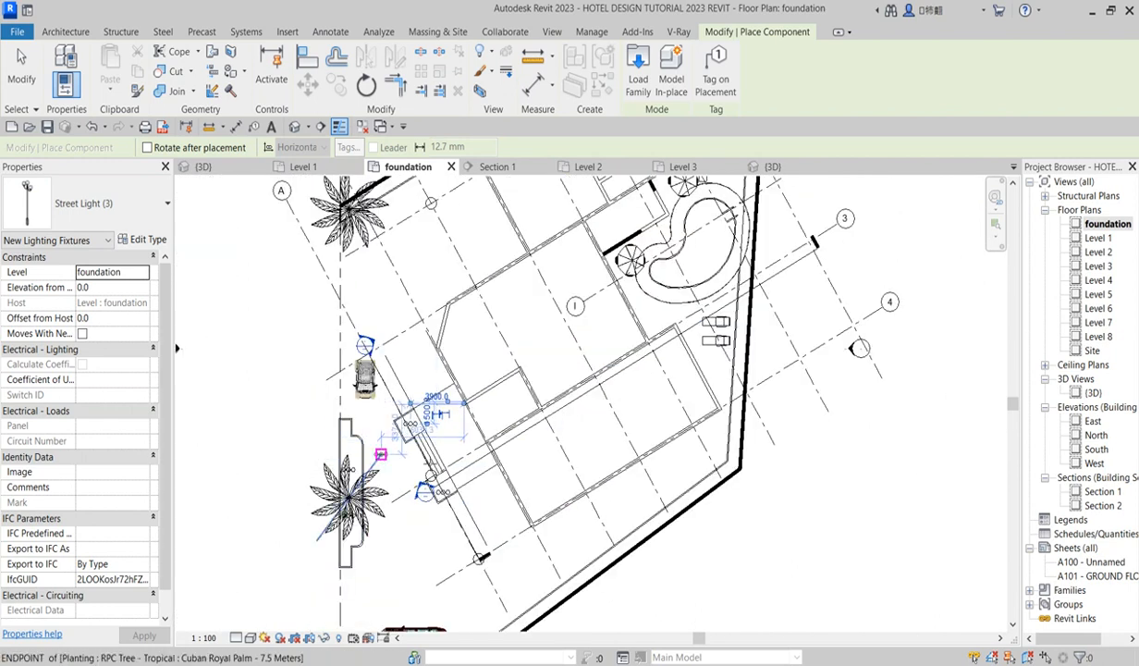
{"action": "key", "text": "Escape"}
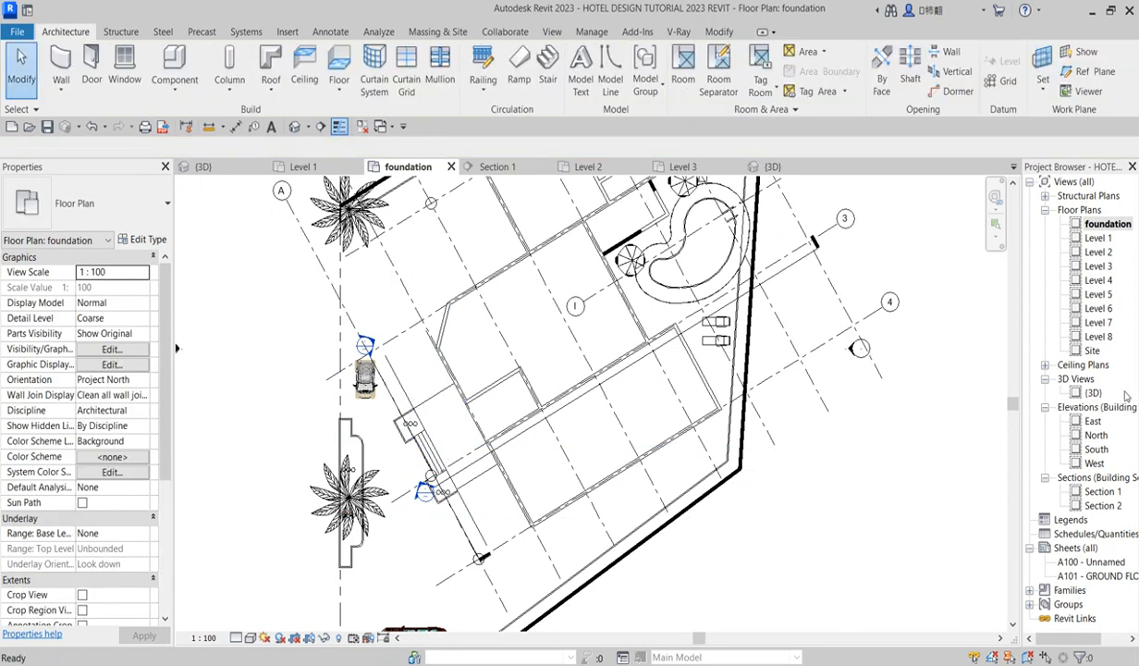
Examine the new street lights, the entrance and the palm-lined street from several angles in the 3D view.
{"action": "double_click", "coordinate": [1093, 393]}
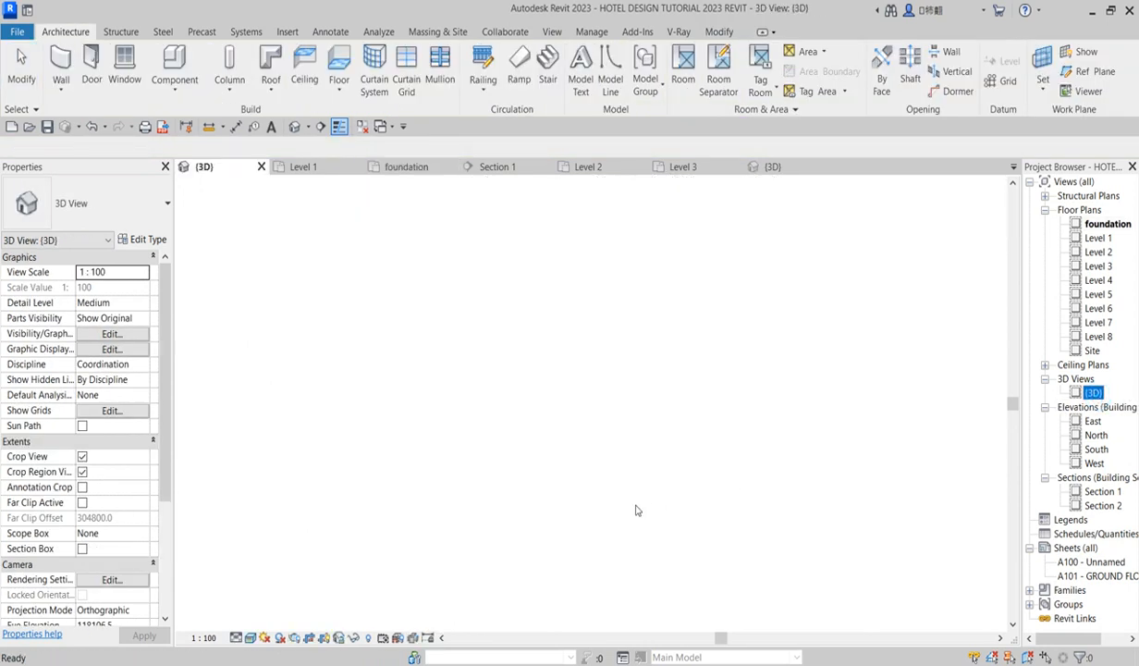
{"action": "scroll", "coordinate": [619, 530], "scroll_direction": "down", "scroll_amount": 4}
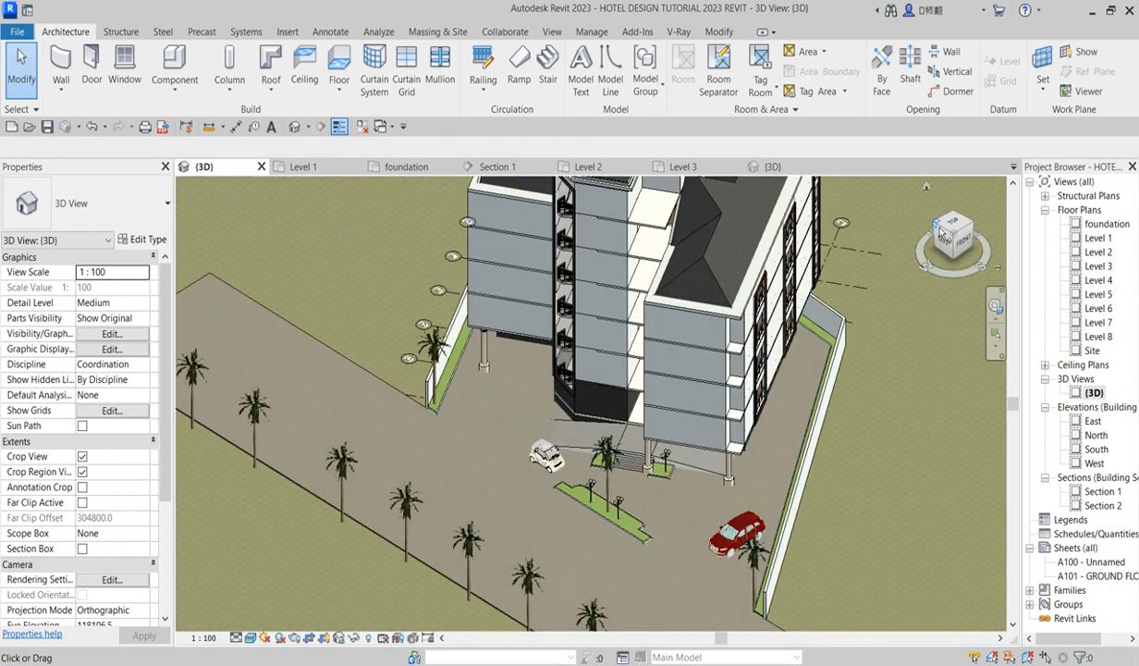
{"action": "left_click", "coordinate": [940, 234]}
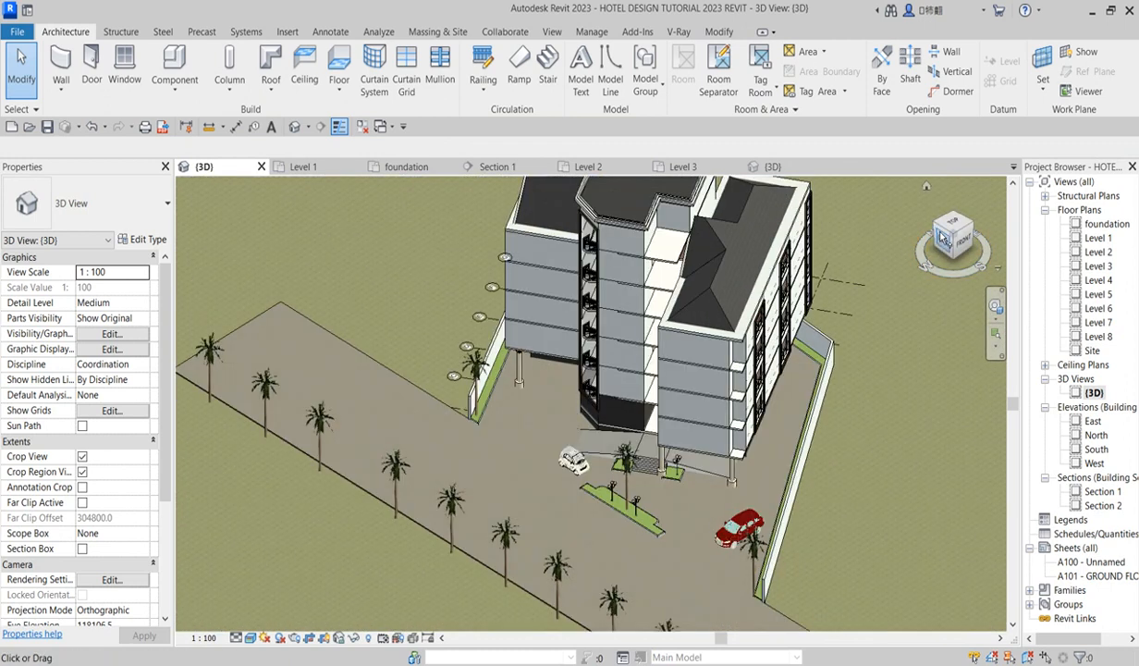
{"action": "left_click", "coordinate": [940, 230]}
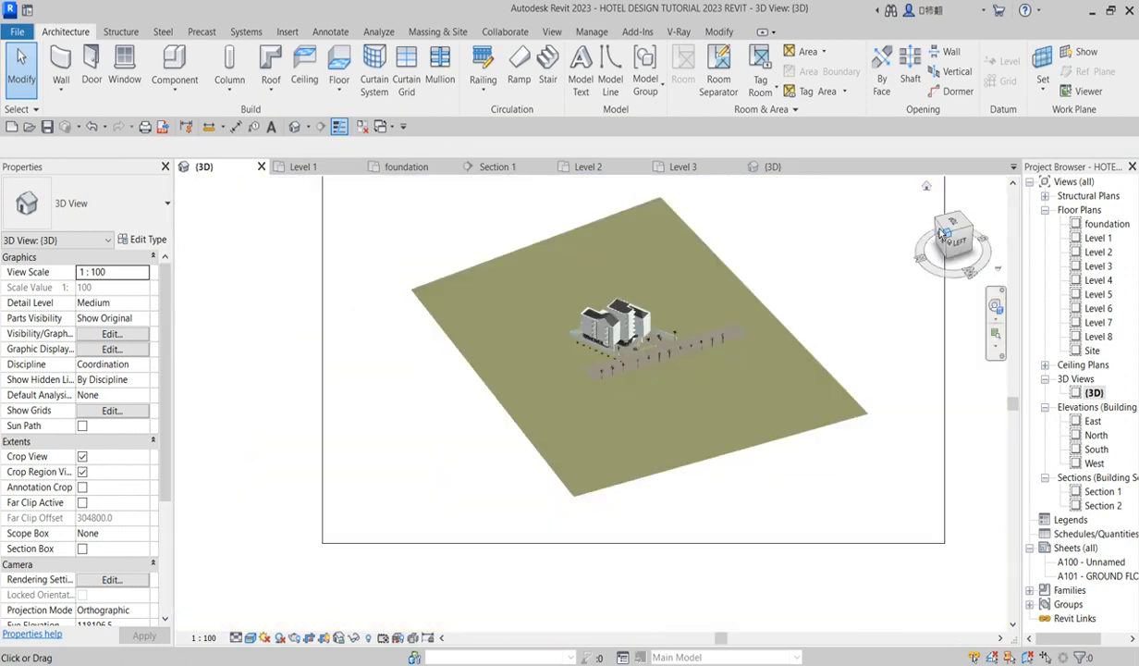
{"action": "scroll", "coordinate": [654, 408], "scroll_direction": "up", "scroll_amount": 4}
{"action": "scroll", "coordinate": [552, 448], "scroll_direction": "up", "scroll_amount": 8}
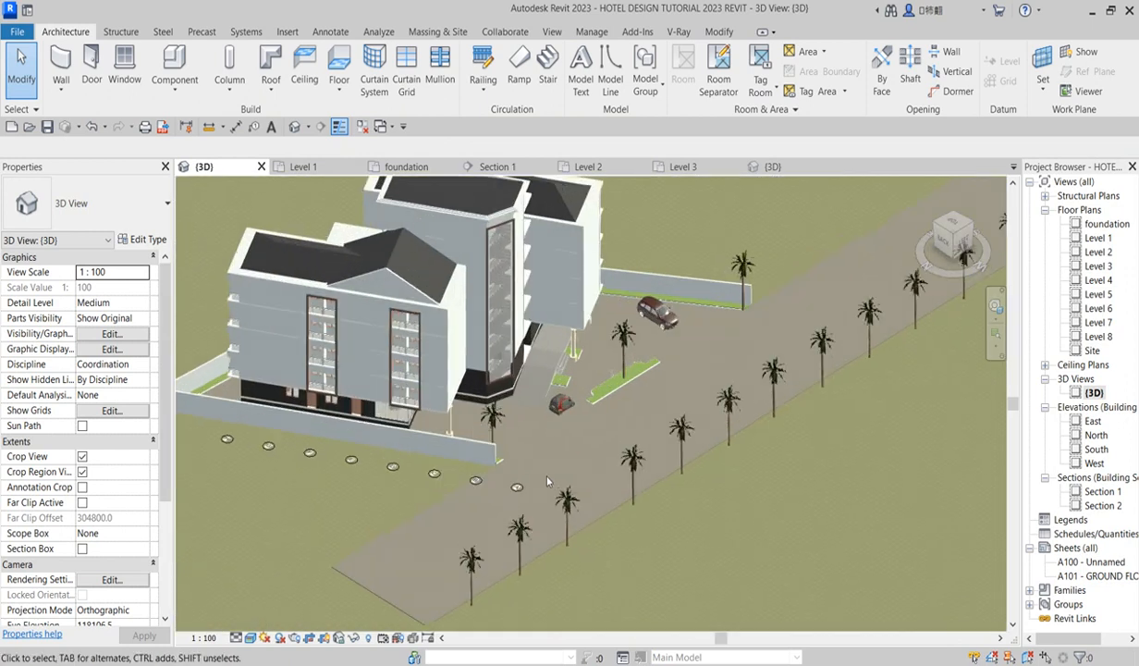
{"action": "scroll", "coordinate": [620, 377], "scroll_direction": "up", "scroll_amount": 2}
{"action": "scroll", "coordinate": [615, 382], "scroll_direction": "down", "scroll_amount": 6}
{"action": "scroll", "coordinate": [700, 284], "scroll_direction": "up", "scroll_amount": 2}
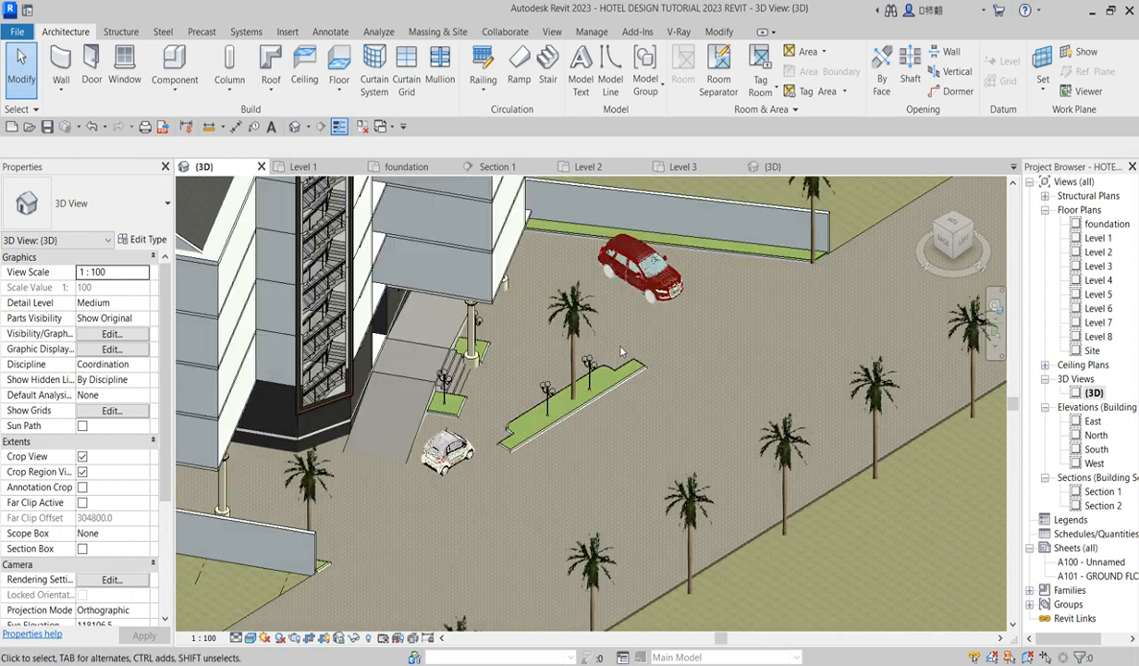
{"action": "scroll", "coordinate": [453, 444], "scroll_direction": "down", "scroll_amount": 3}
{"action": "scroll", "coordinate": [423, 445], "scroll_direction": "down", "scroll_amount": 5}
{"action": "scroll", "coordinate": [577, 390], "scroll_direction": "up", "scroll_amount": 6}
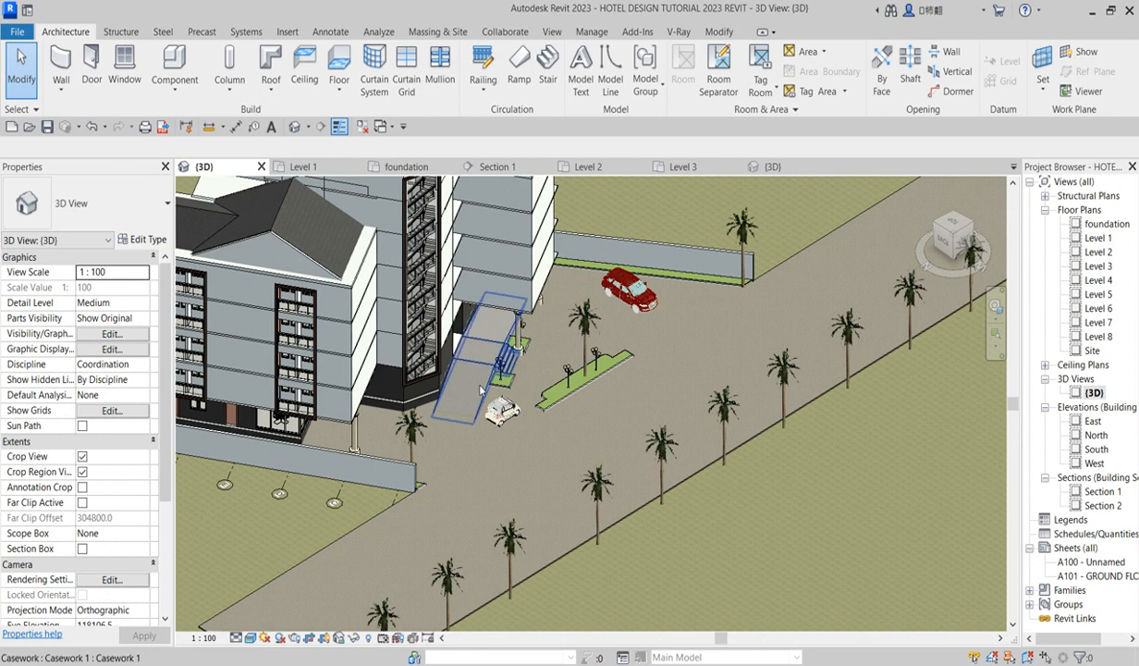
On the Level 1 plan, place a perspective camera beyond the far-side street palms, aimed across the street through the hotel.
{"action": "double_click", "coordinate": [1098, 238]}
{"action": "scroll", "coordinate": [596, 430], "scroll_direction": "down", "scroll_amount": 5}
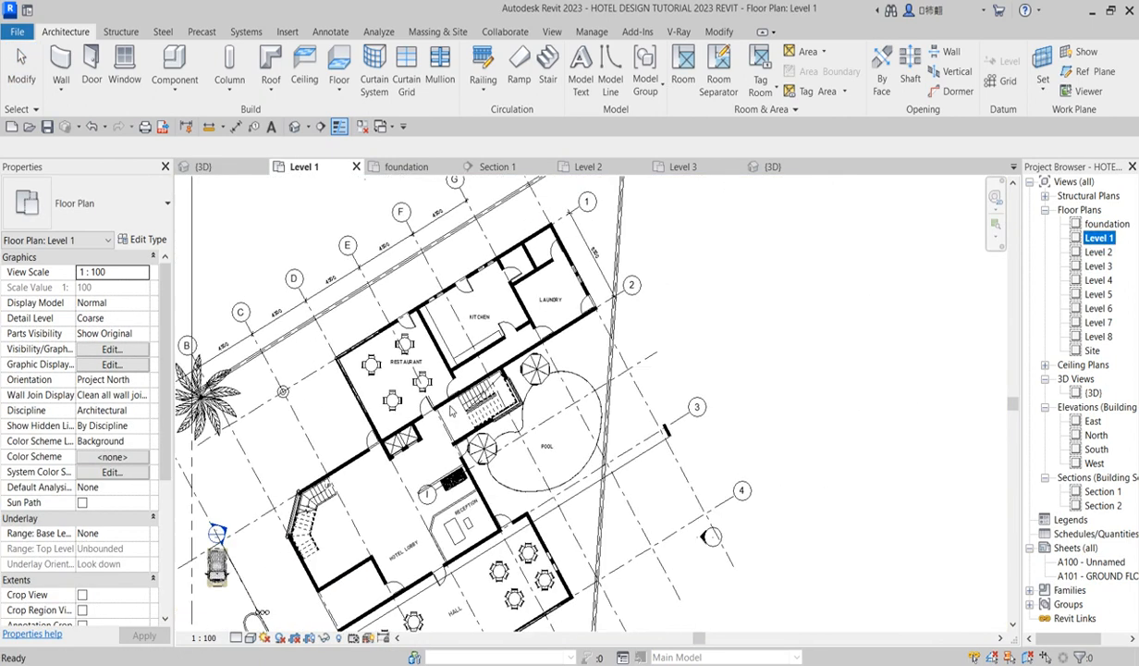
{"action": "scroll", "coordinate": [597, 430], "scroll_direction": "down", "scroll_amount": 4}
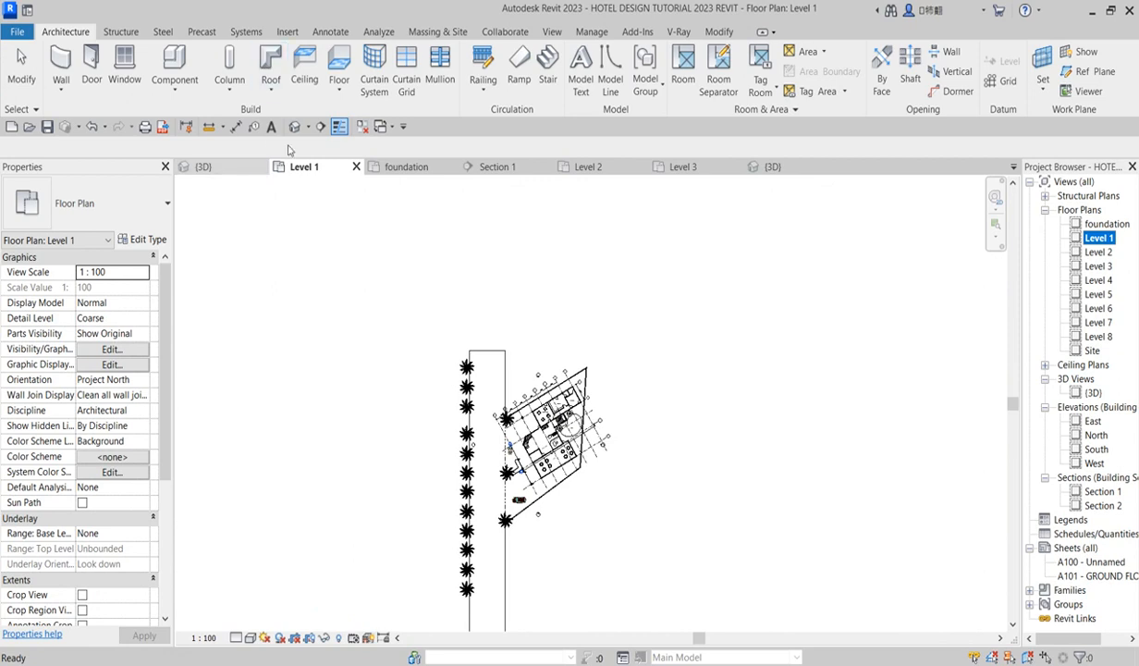
{"action": "left_click", "coordinate": [310, 128]}
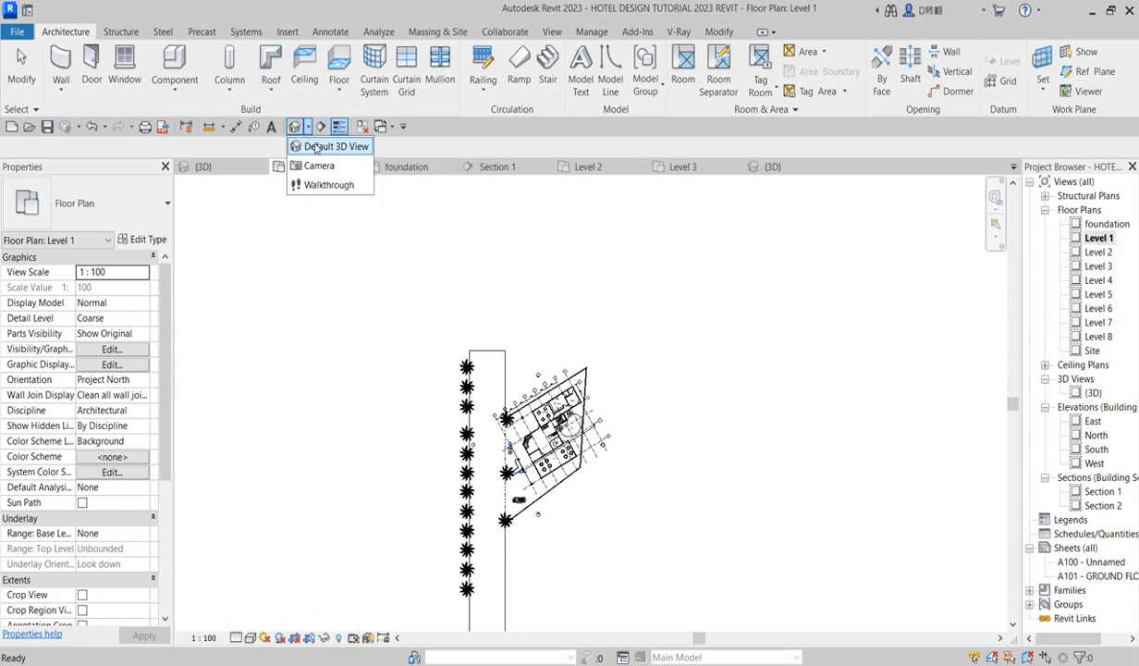
{"action": "left_click", "coordinate": [319, 163]}
{"action": "scroll", "coordinate": [503, 479], "scroll_direction": "up", "scroll_amount": 2}
{"action": "scroll", "coordinate": [482, 461], "scroll_direction": "down", "scroll_amount": 3}
{"action": "scroll", "coordinate": [472, 453], "scroll_direction": "up", "scroll_amount": 3}
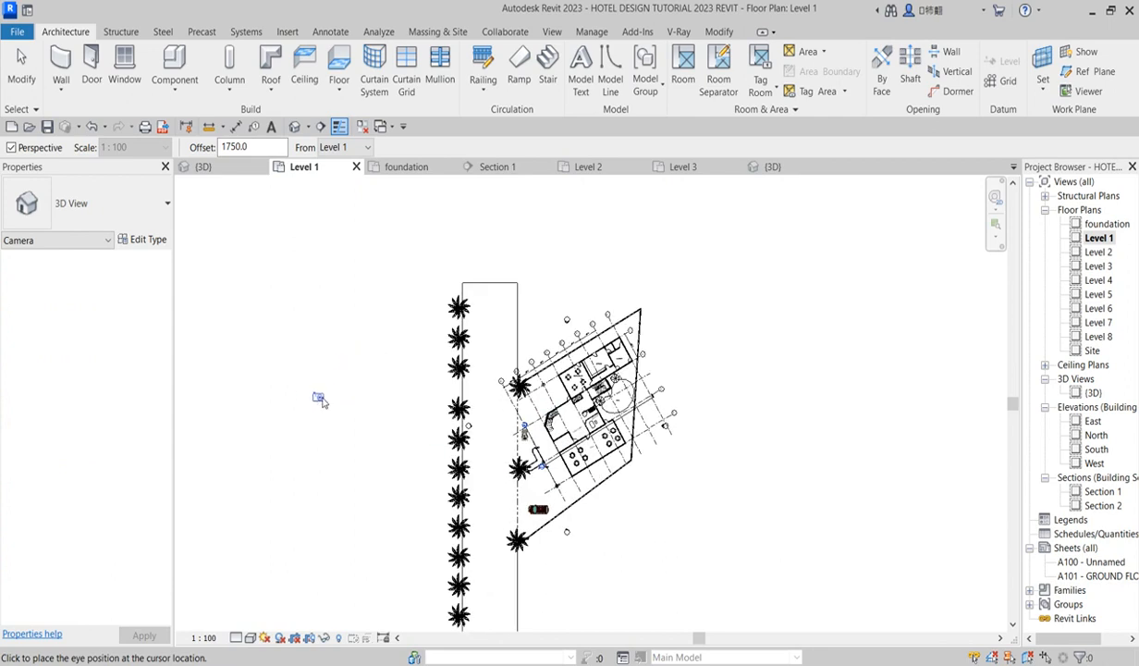
{"action": "left_click", "coordinate": [389, 380]}
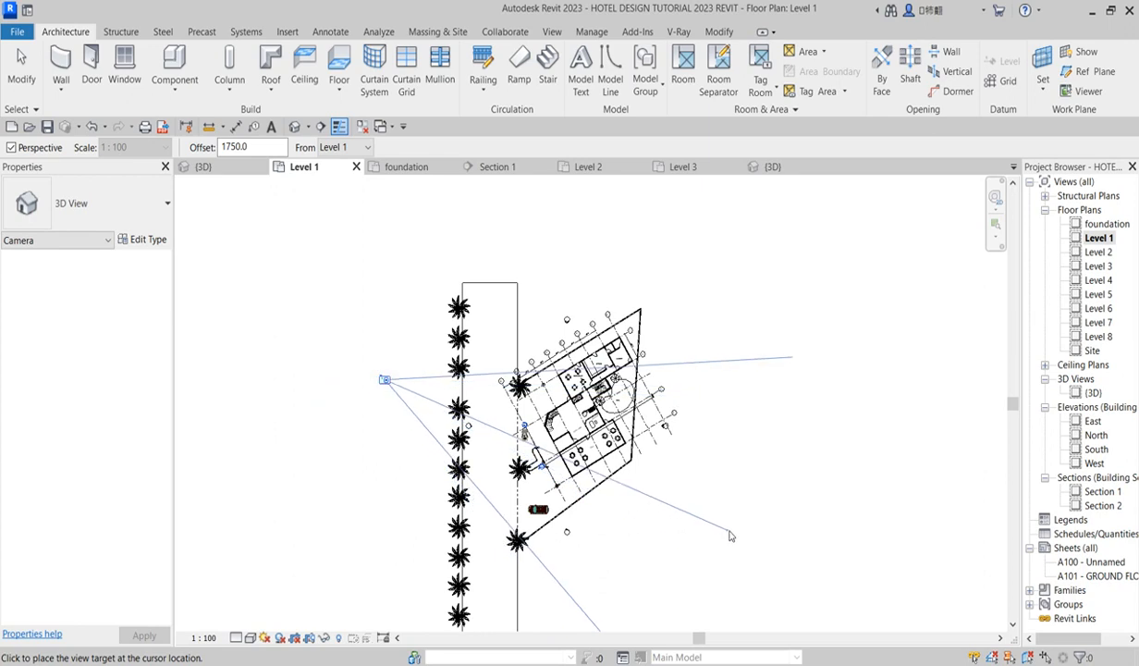
{"action": "left_click", "coordinate": [823, 514]}
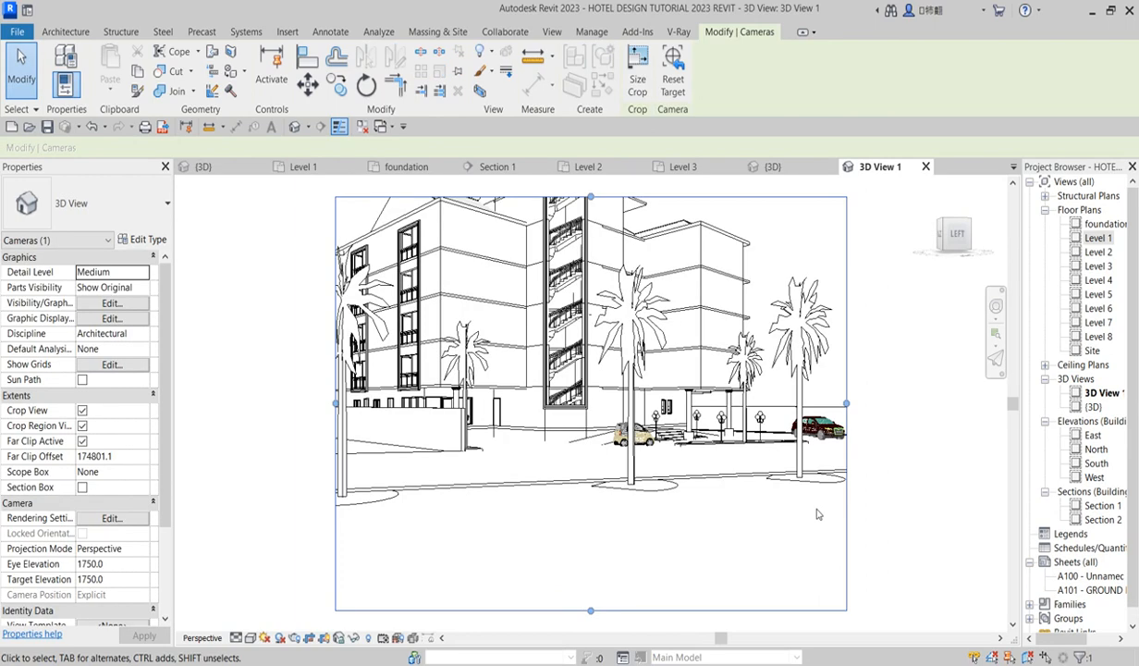
Resize the camera view's crop region to show the whole roof and the near palm, trimming the empty foreground and sides.
{"action": "scroll", "coordinate": [679, 596], "scroll_direction": "down", "scroll_amount": 3}
{"action": "left_click_drag", "start_coordinate": [666, 577], "coordinate": [680, 515]}
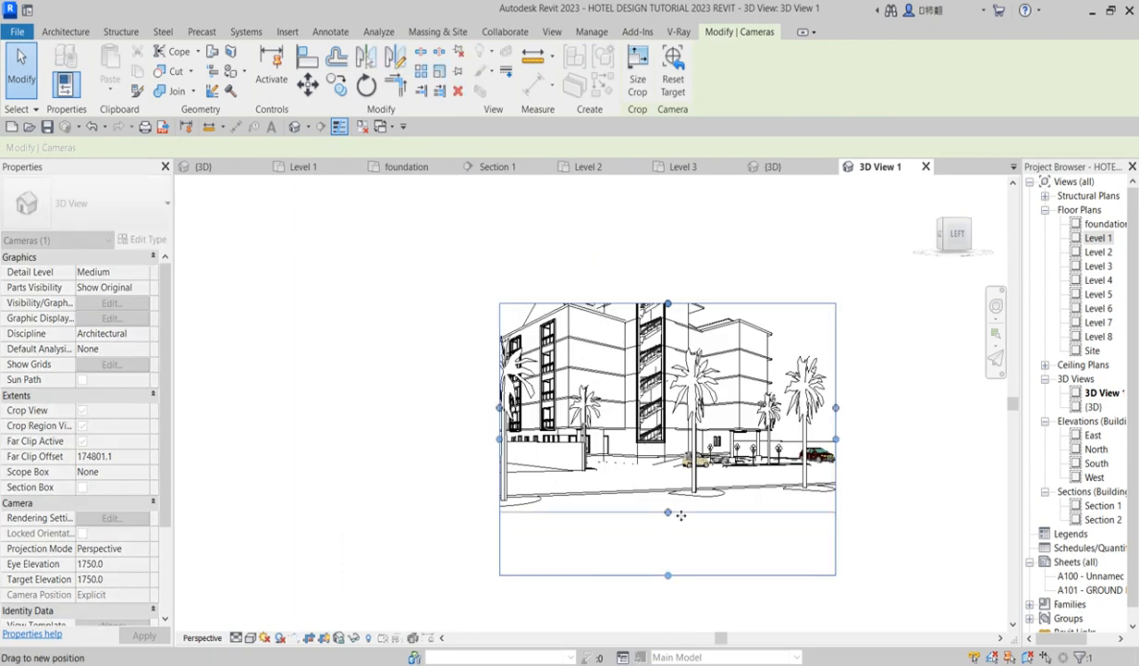
{"action": "left_click_drag", "start_coordinate": [667, 303], "coordinate": [668, 232]}
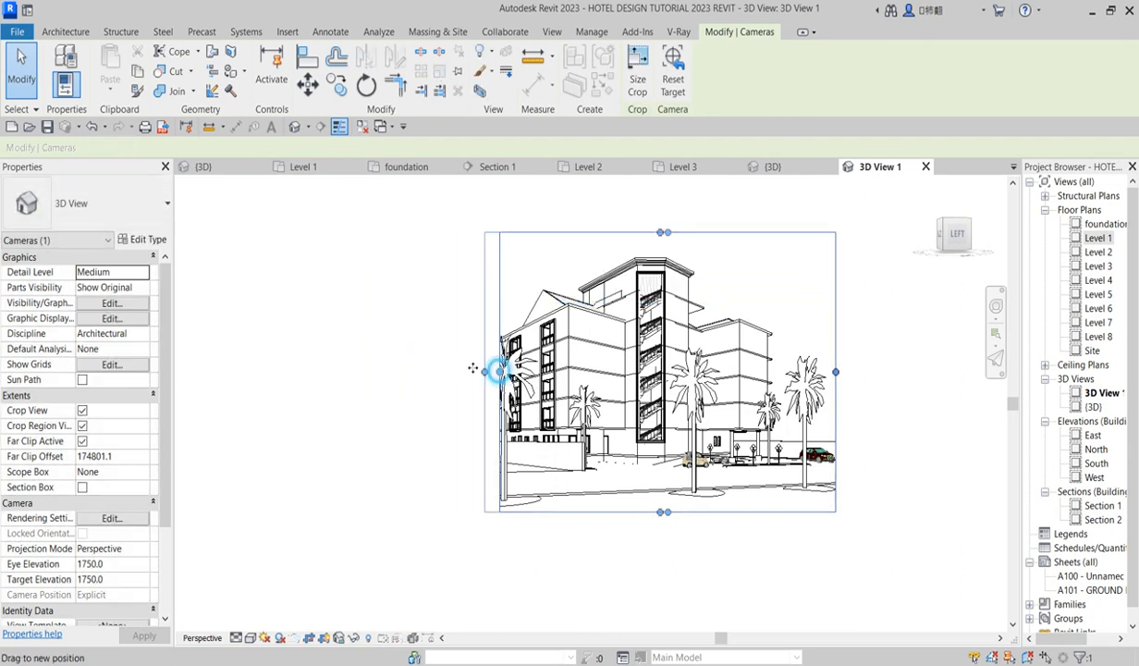
{"action": "left_click_drag", "start_coordinate": [498, 371], "coordinate": [455, 369]}
{"action": "left_click_drag", "start_coordinate": [836, 370], "coordinate": [820, 370]}
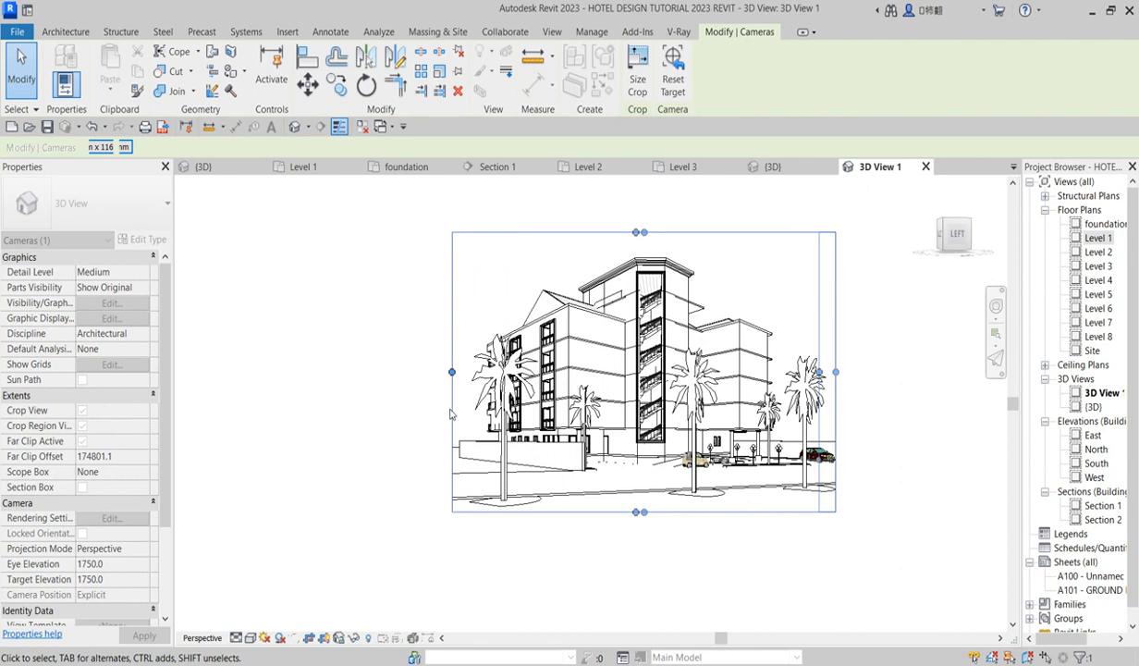
{"action": "scroll", "coordinate": [450, 412], "scroll_direction": "up", "scroll_amount": 2}
{"action": "left_click_drag", "start_coordinate": [454, 351], "coordinate": [477, 351]}
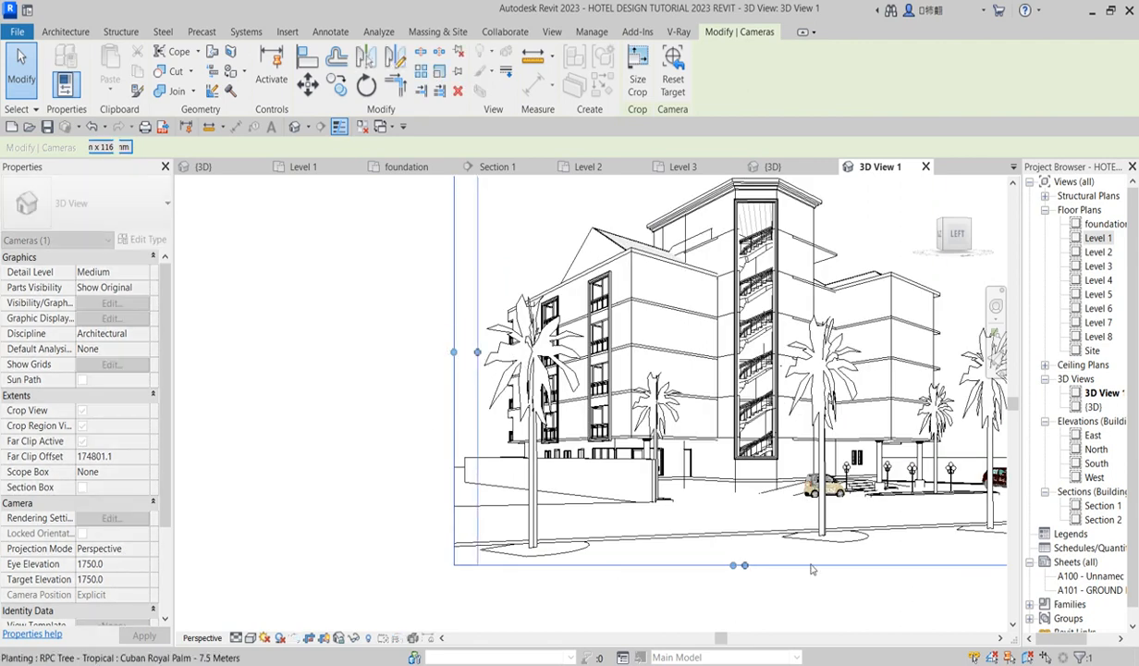
{"action": "left_click_drag", "start_coordinate": [745, 564], "coordinate": [744, 541]}
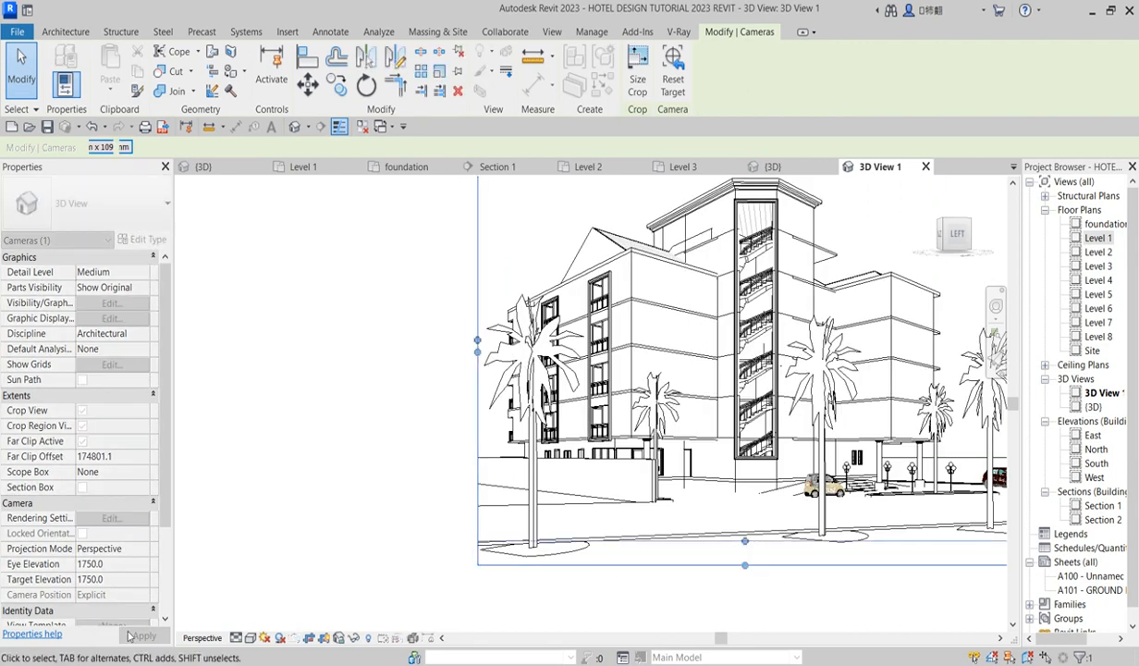
Set the camera's eye elevation and target elevation both to 500.
{"action": "left_click", "coordinate": [129, 565]}
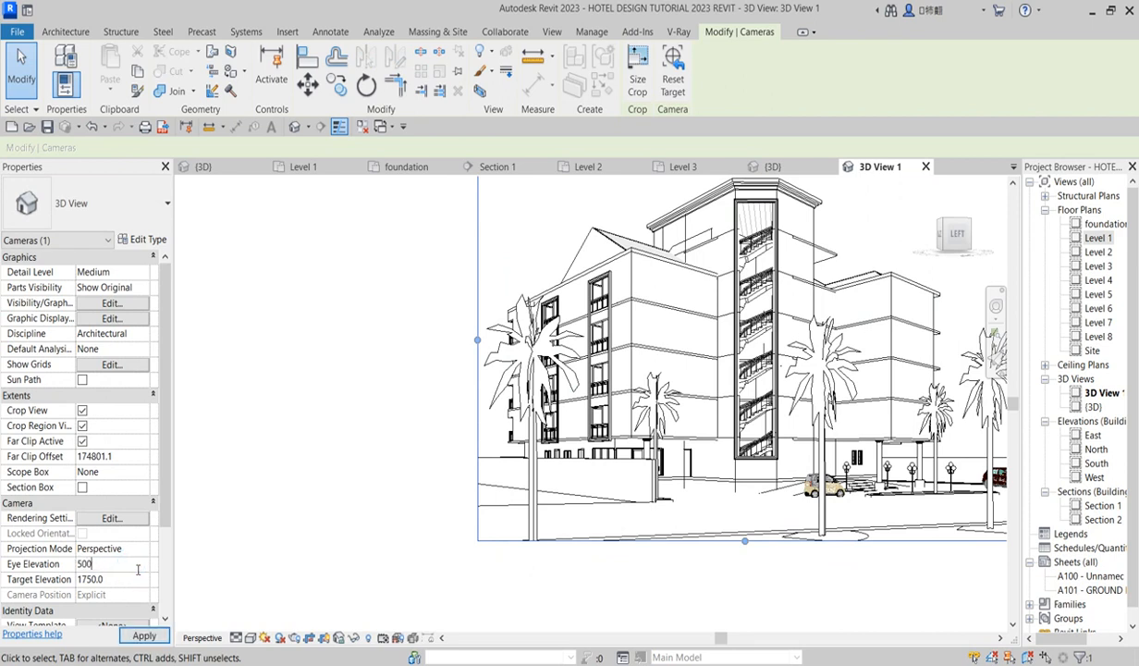
{"action": "type", "text": "500"}
{"action": "left_click", "coordinate": [128, 579]}
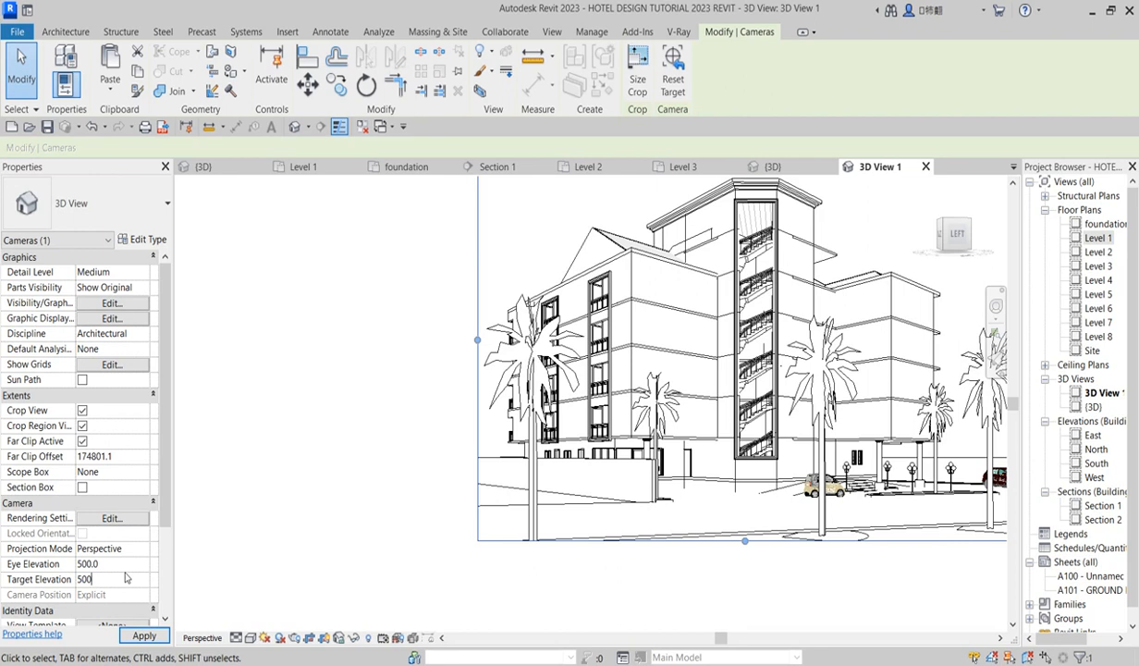
{"action": "key", "text": "Return"}
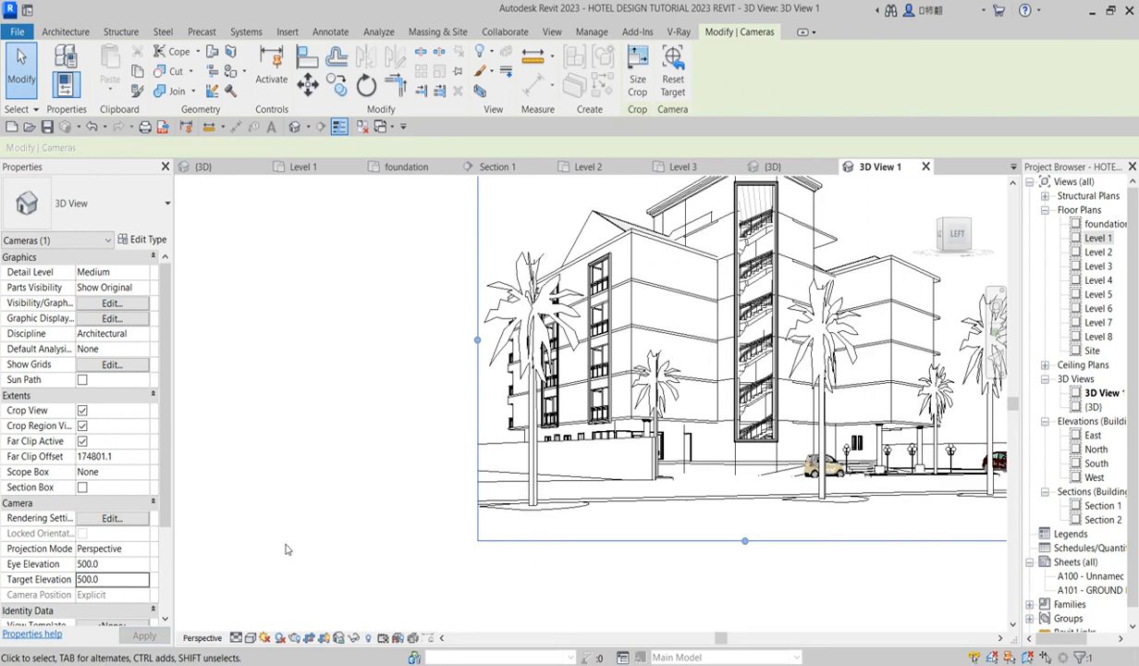
Raise the camera view's crop region above the roof to show more sky, and set the view to the Realistic visual style.
{"action": "scroll", "coordinate": [266, 575], "scroll_direction": "down", "scroll_amount": 1}
{"action": "left_click_drag", "start_coordinate": [631, 557], "coordinate": [645, 553]}
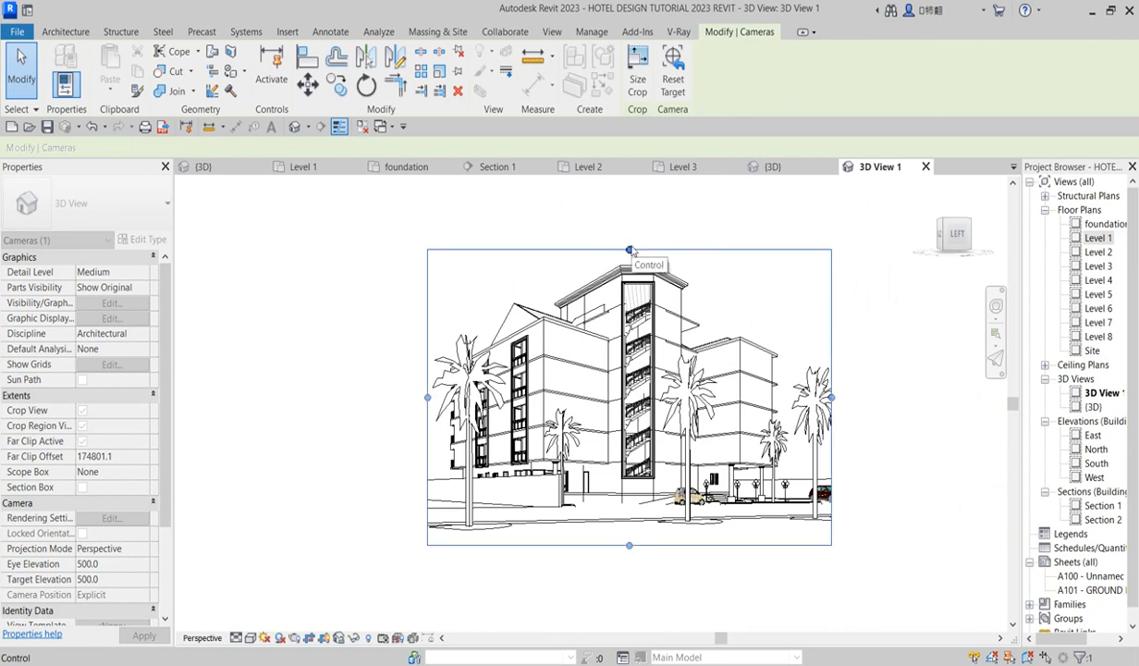
{"action": "left_click_drag", "start_coordinate": [630, 250], "coordinate": [635, 214]}
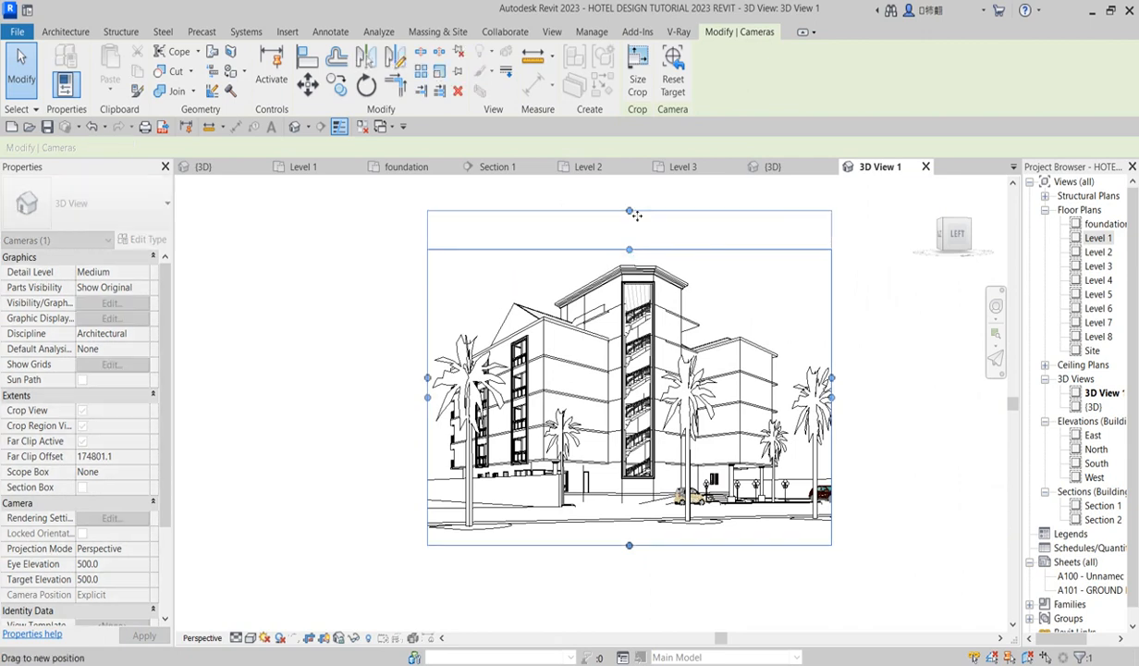
{"action": "left_click", "coordinate": [249, 637]}
{"action": "left_click", "coordinate": [268, 625]}
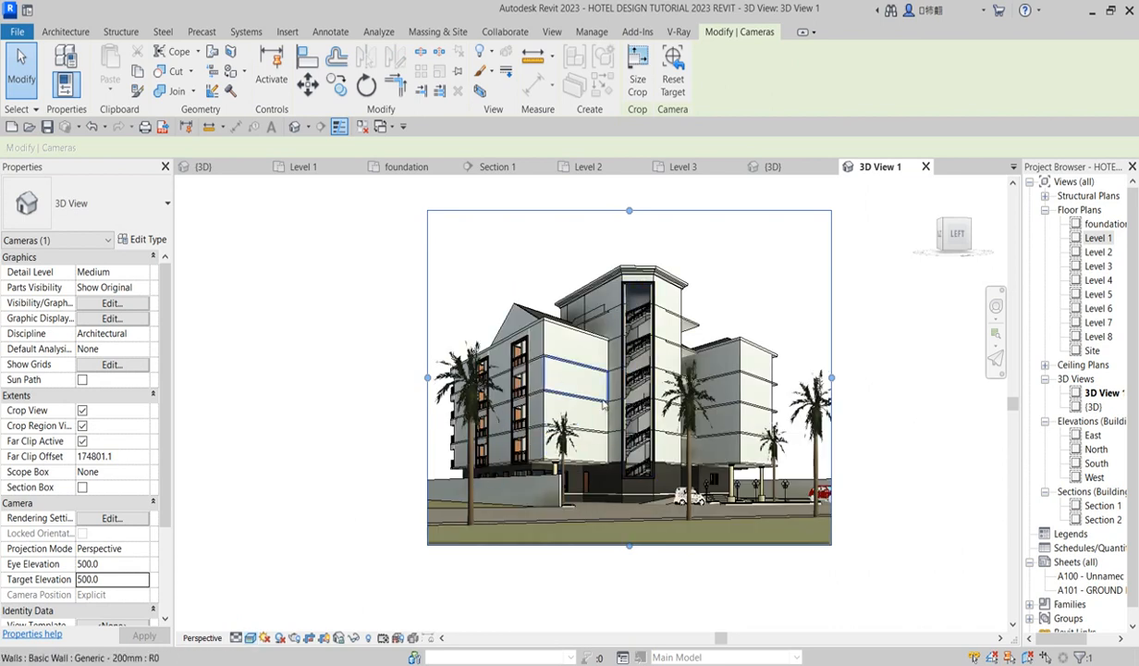
Hide the boundary wall in front of the hotel's ground floor, as an individual element in this camera view only.
{"action": "scroll", "coordinate": [560, 396], "scroll_direction": "up", "scroll_amount": 1}
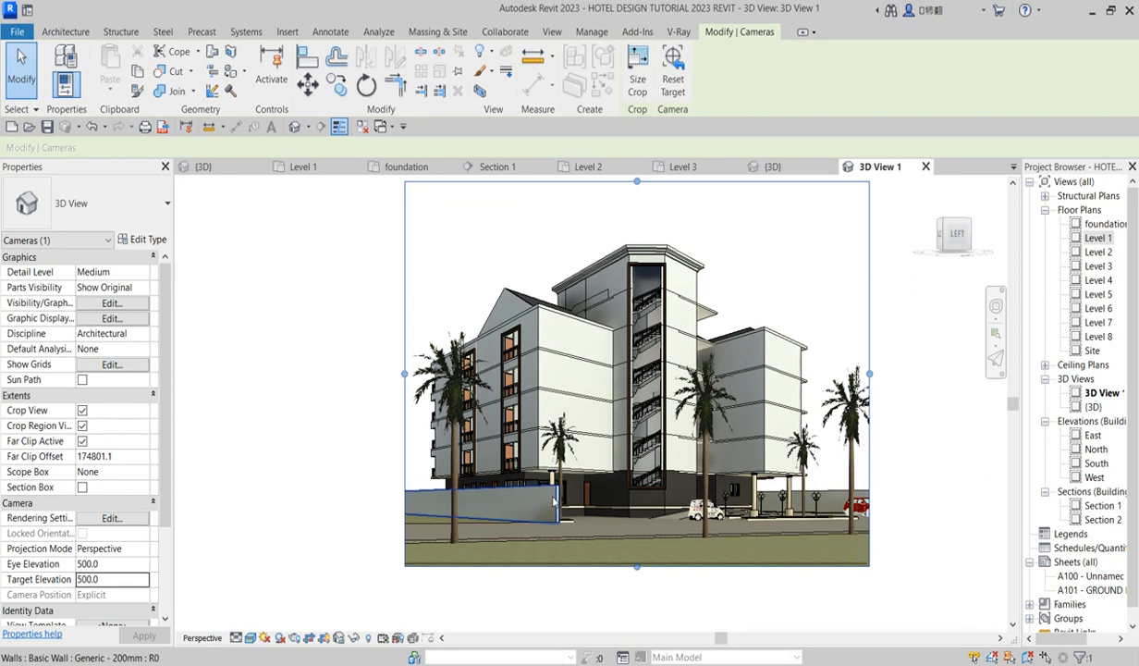
{"action": "left_click", "coordinate": [553, 499]}
{"action": "right_click", "coordinate": [555, 497]}
{"action": "mouse_move", "coordinate": [648, 199]}
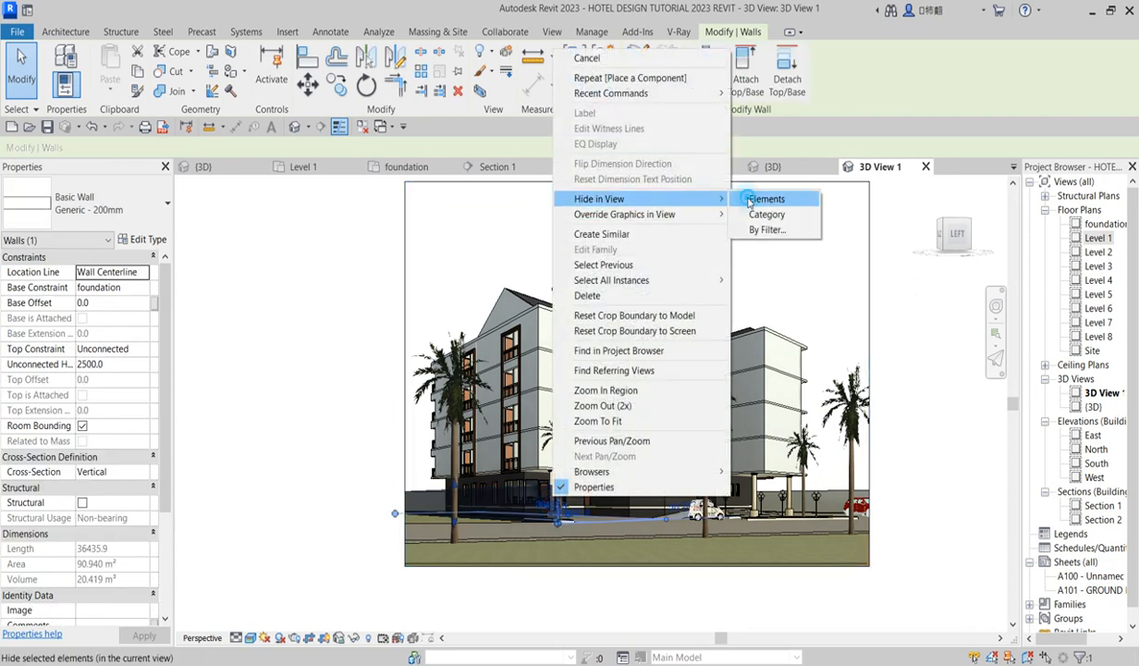
{"action": "left_click", "coordinate": [765, 198]}
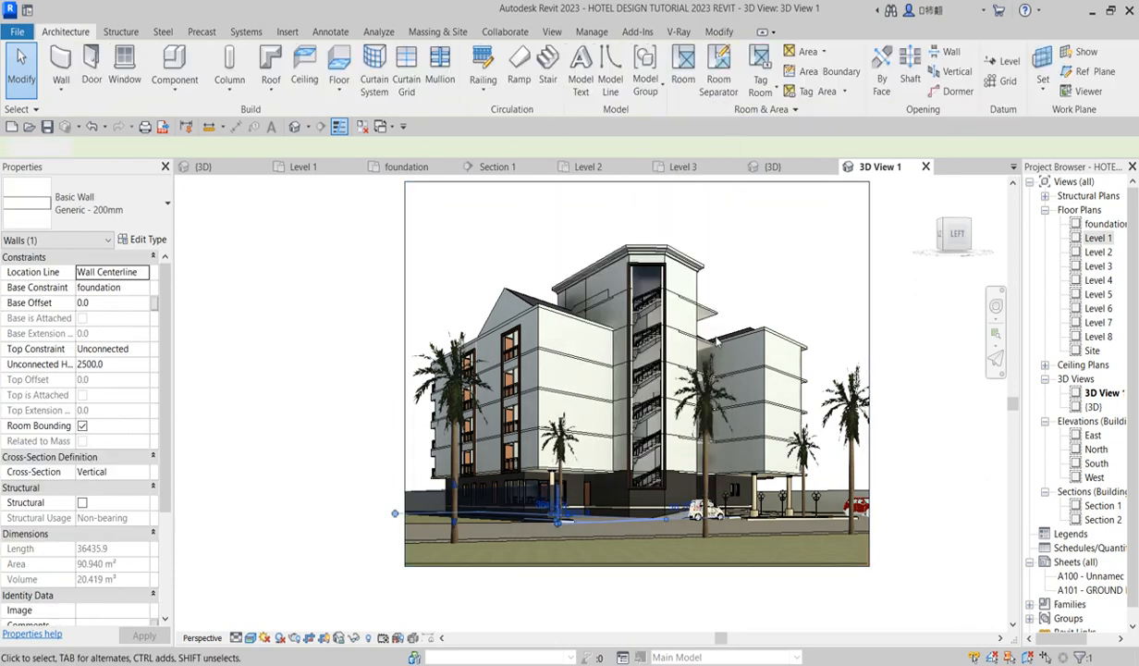
Trim the bottom of the camera view's crop region to cut away the excess grass foreground.
{"action": "left_click", "coordinate": [628, 566]}
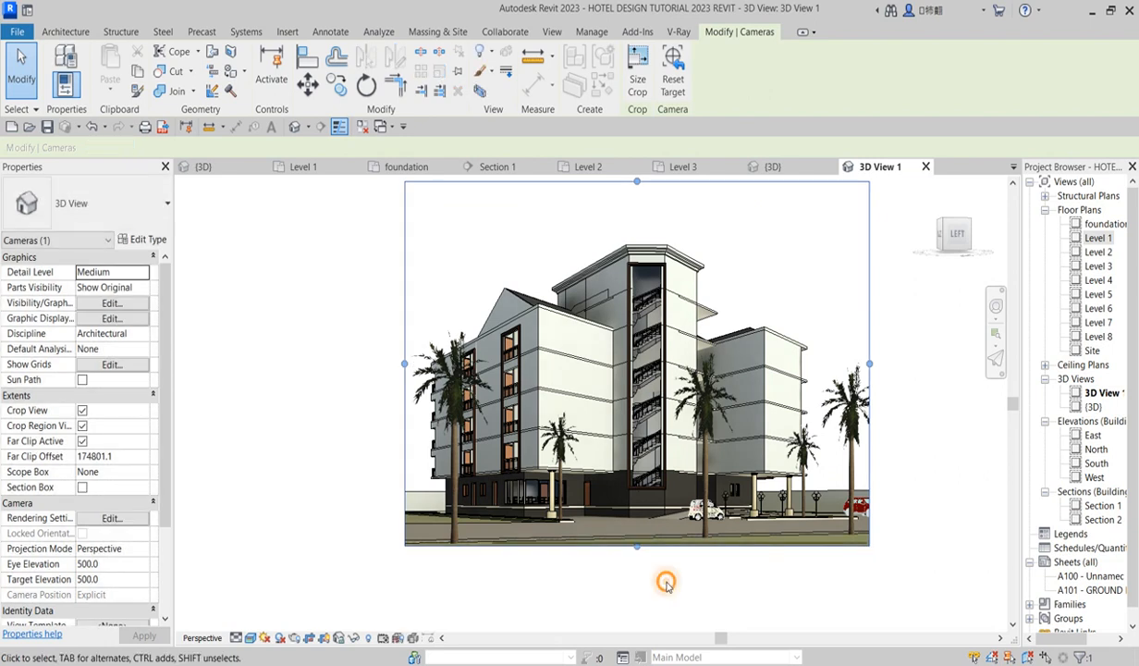
{"action": "right_click", "coordinate": [666, 585]}
{"action": "left_click", "coordinate": [737, 506]}
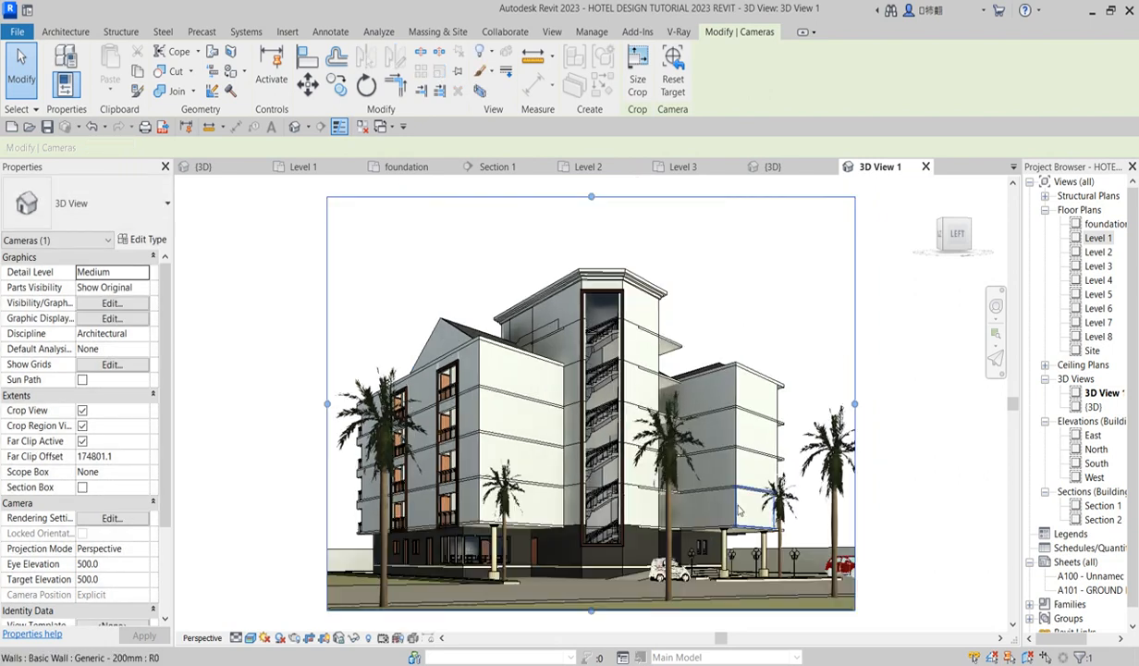
{"action": "left_click", "coordinate": [724, 256]}
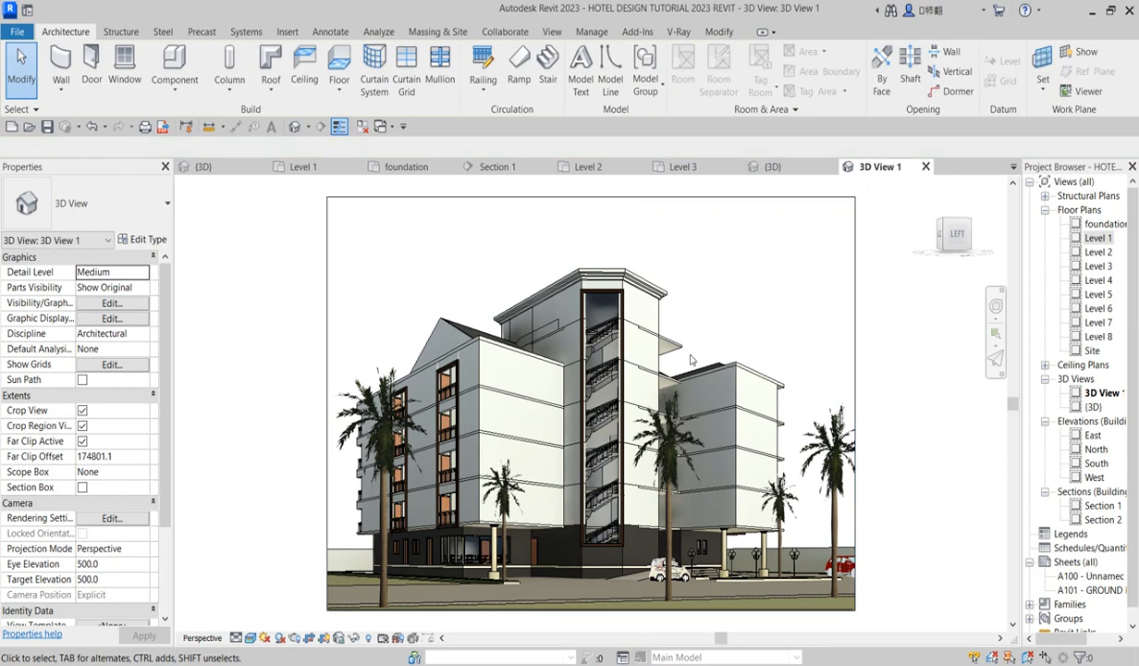
Find the unprotected terrace slab beside the stair tower and open its Level 7 floor plan.
{"action": "scroll", "coordinate": [660, 308], "scroll_direction": "up", "scroll_amount": 5}
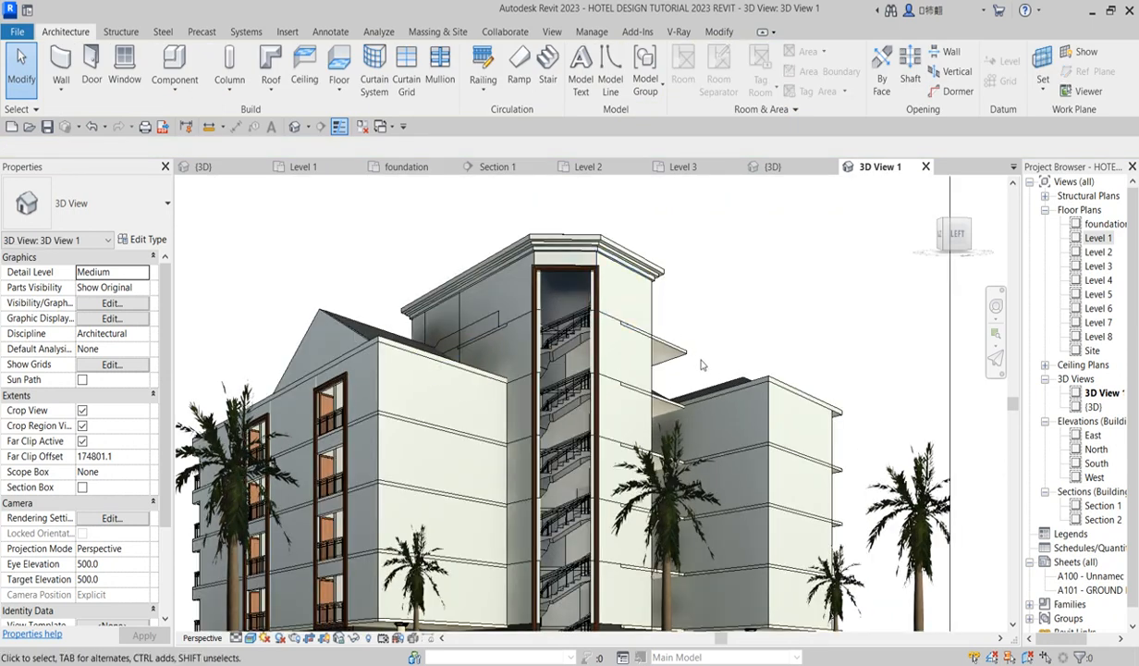
{"action": "double_click", "coordinate": [1114, 240]}
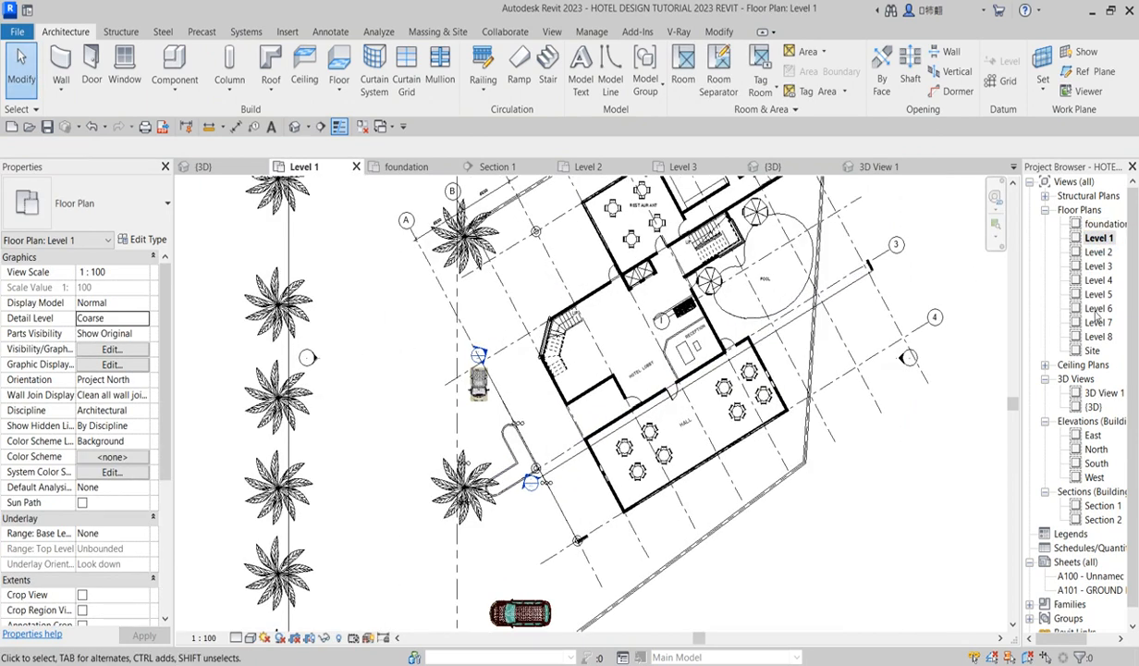
{"action": "double_click", "coordinate": [1096, 281]}
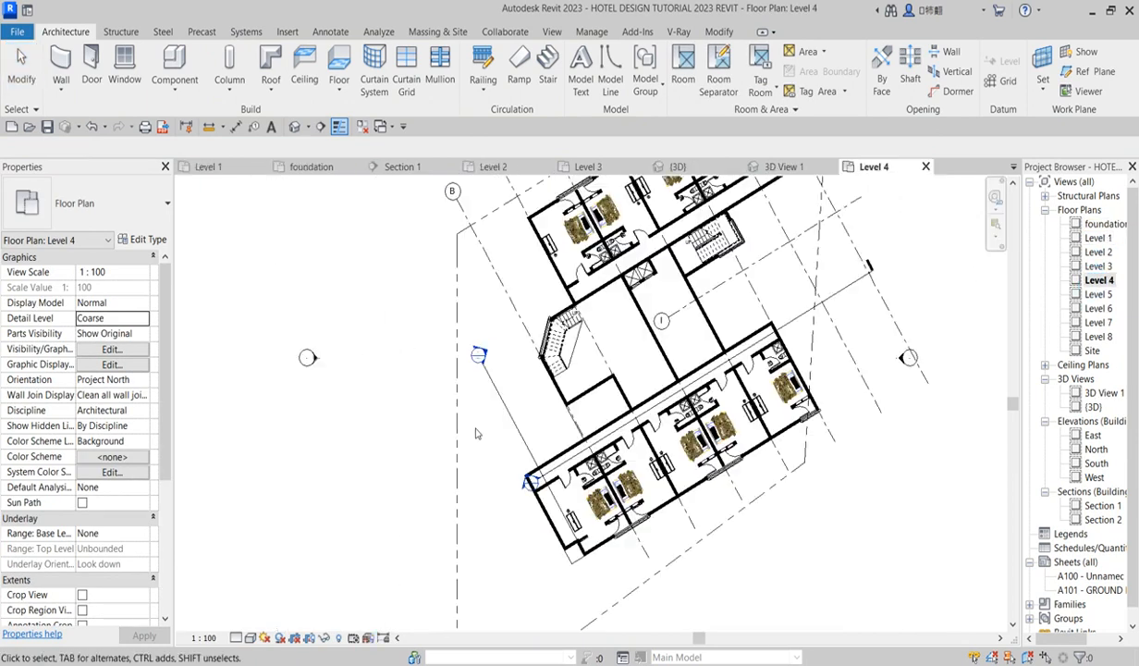
{"action": "scroll", "coordinate": [574, 444], "scroll_direction": "down", "scroll_amount": 3}
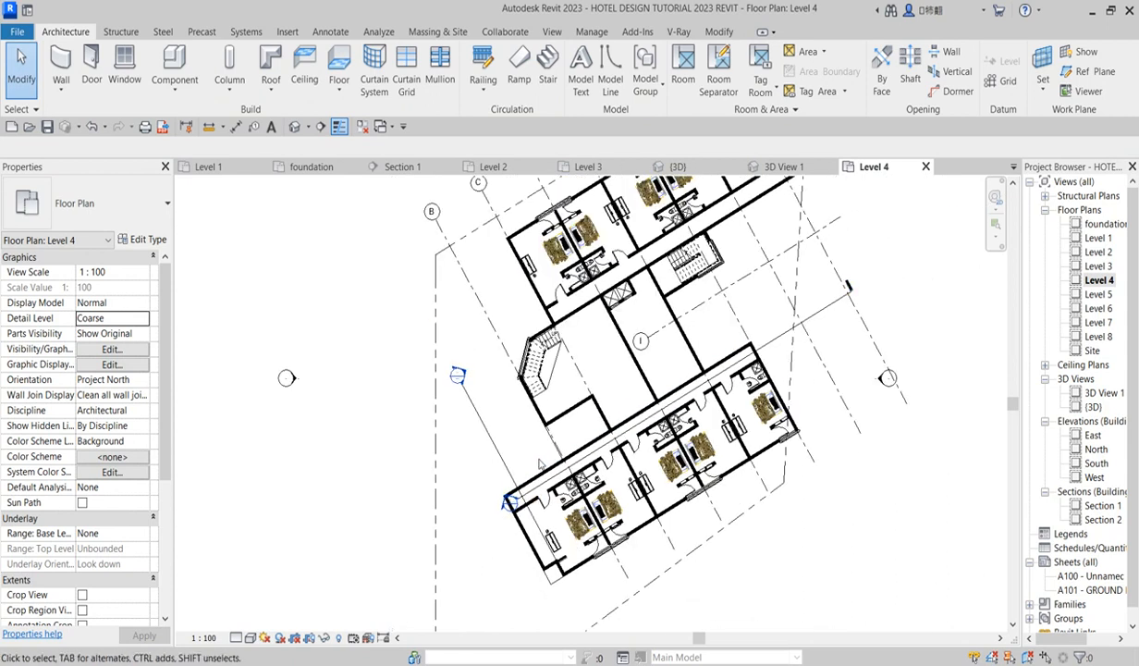
{"action": "double_click", "coordinate": [1098, 321]}
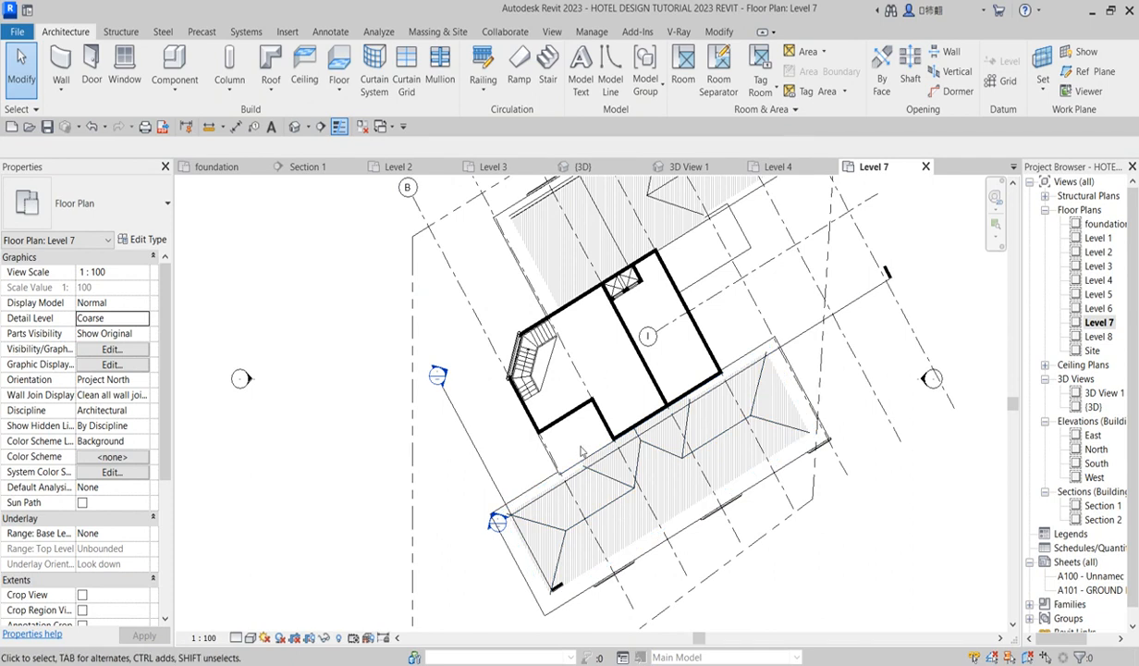
{"action": "scroll", "coordinate": [559, 481], "scroll_direction": "up", "scroll_amount": 2}
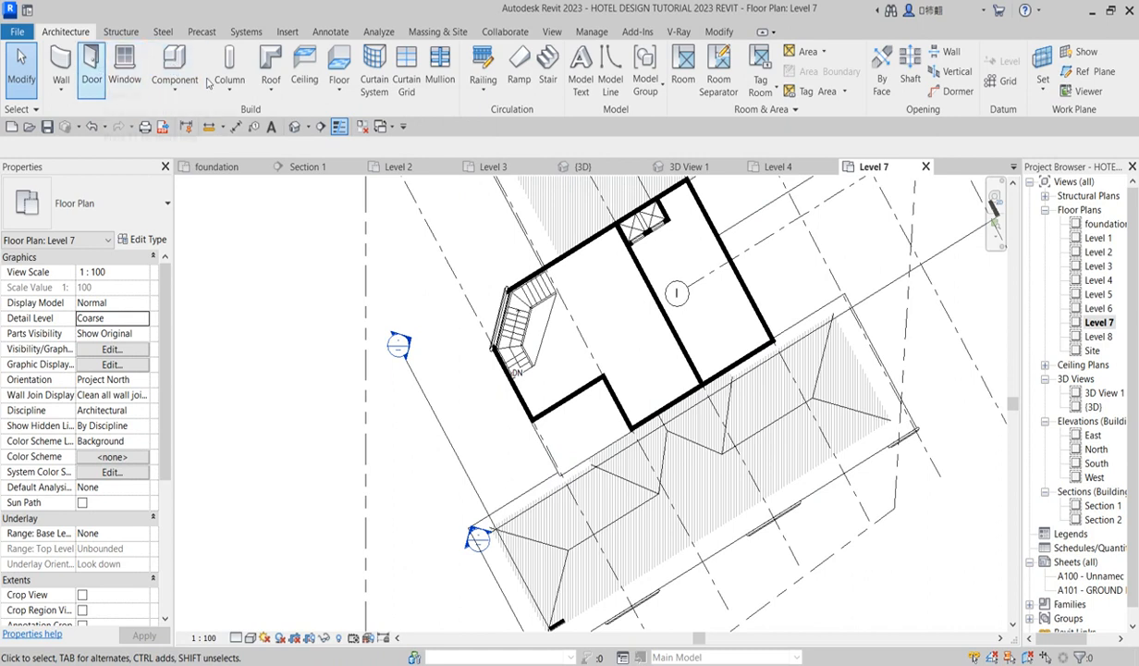
Start a railing path on Level 7 and sketch a 3000 mm segment from the stair-side wall corner along the terrace's outer edge.
{"action": "left_click", "coordinate": [495, 95]}
{"action": "left_click", "coordinate": [513, 118]}
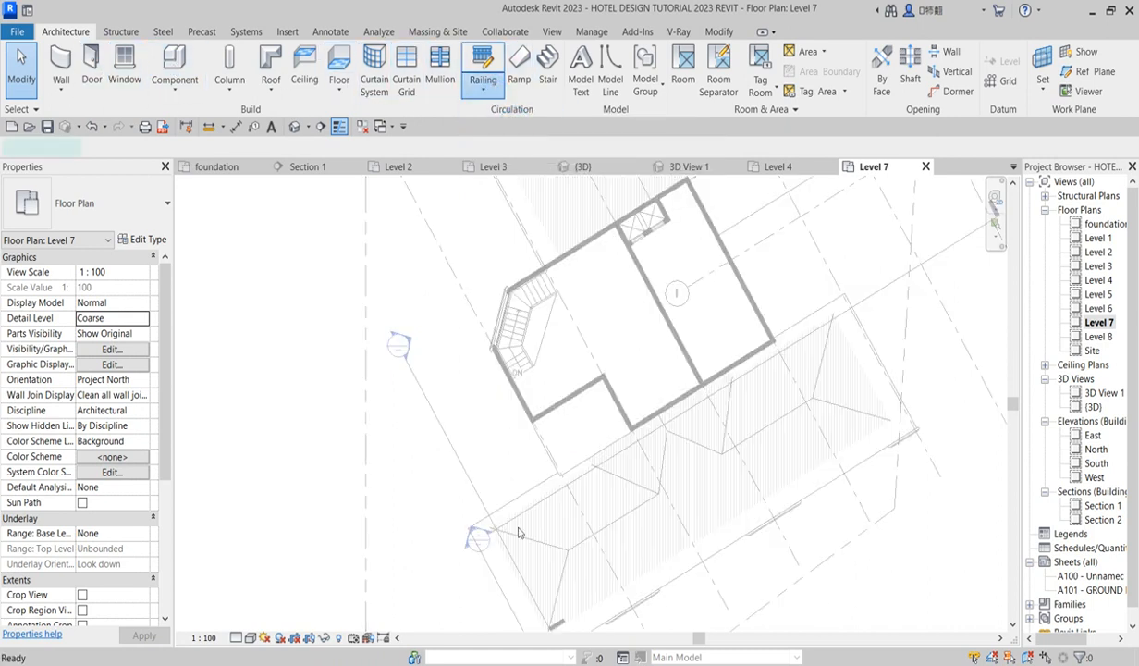
{"action": "scroll", "coordinate": [533, 468], "scroll_direction": "up", "scroll_amount": 4}
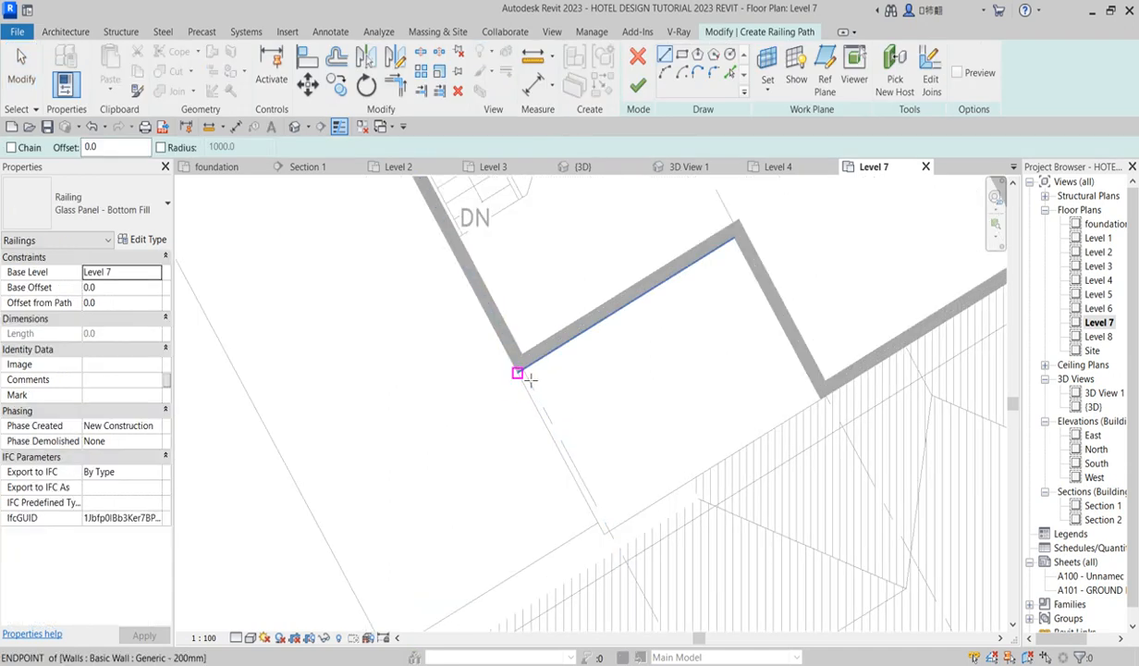
{"action": "key", "text": "Escape"}
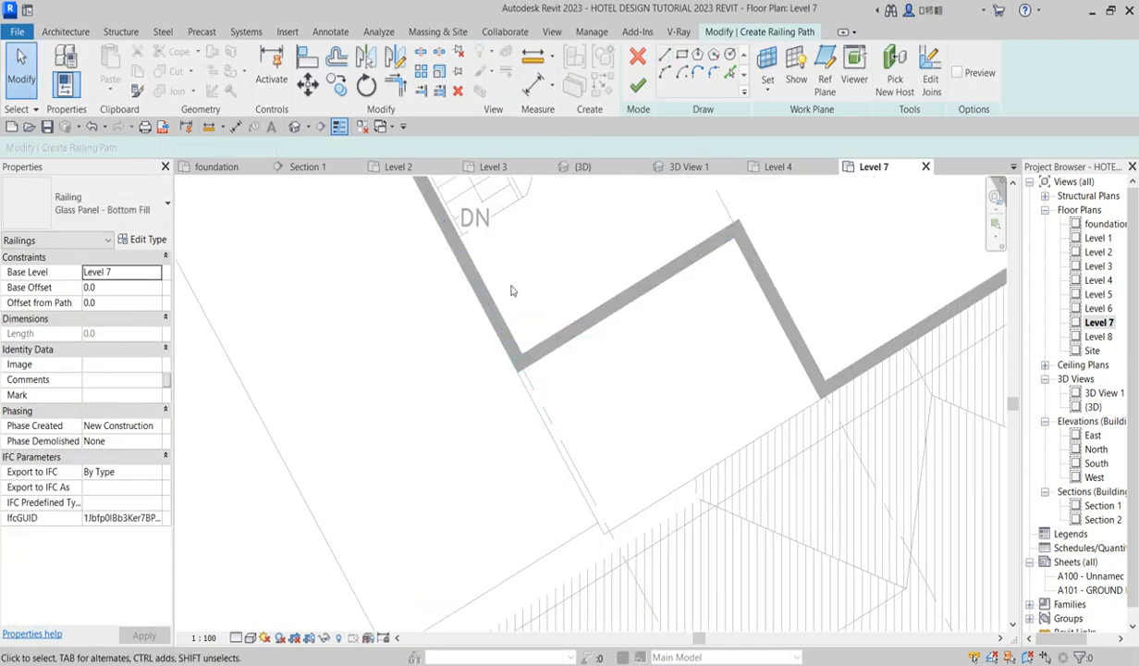
{"action": "left_click", "coordinate": [663, 56]}
{"action": "left_click", "coordinate": [526, 374]}
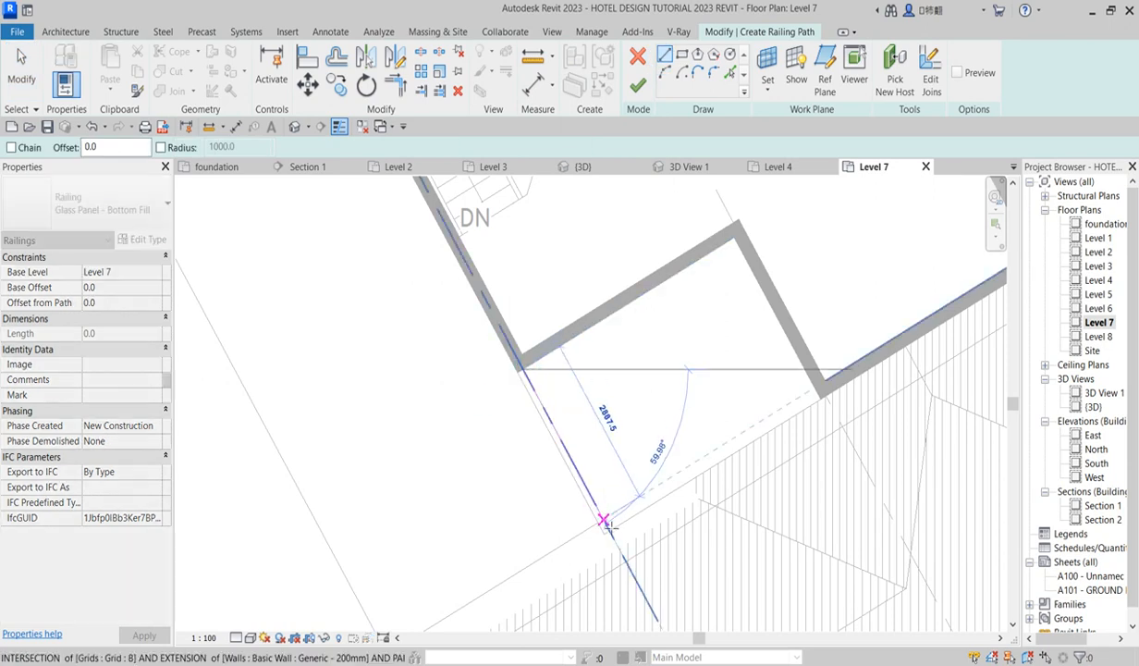
{"action": "scroll", "coordinate": [608, 527], "scroll_direction": "up", "scroll_amount": 3}
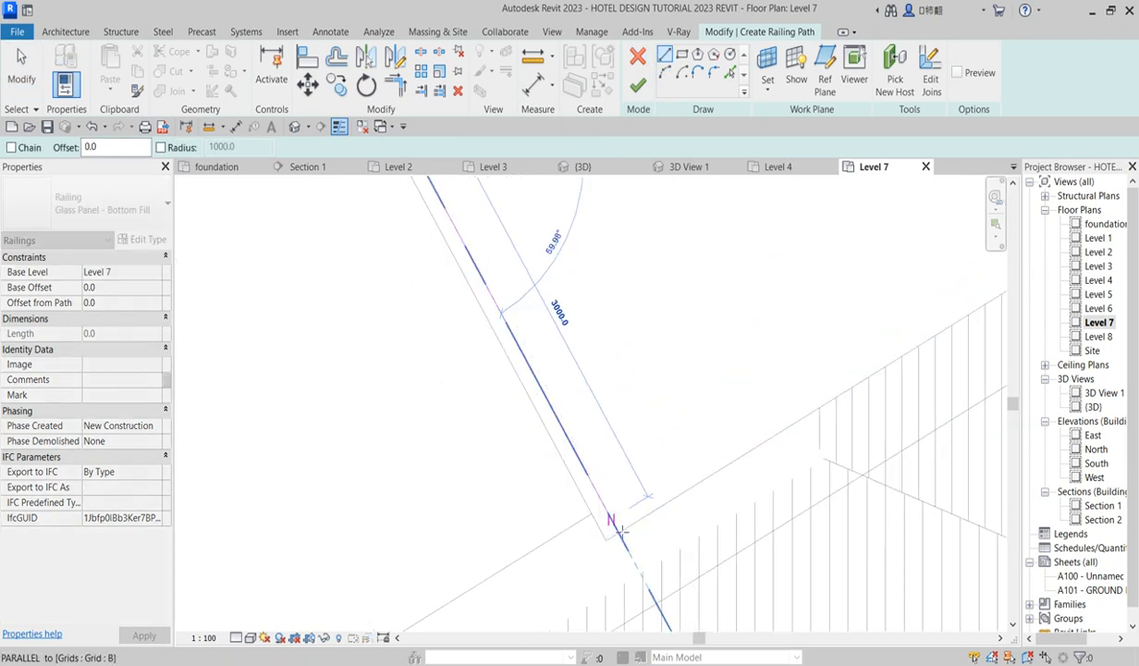
{"action": "left_click", "coordinate": [615, 525]}
Continue the railing path along the terrace's roof-side edge to the neighbouring wall corner and finish the Glass Panel - Bottom Fill railing.
{"action": "scroll", "coordinate": [591, 529], "scroll_direction": "down", "scroll_amount": 3}
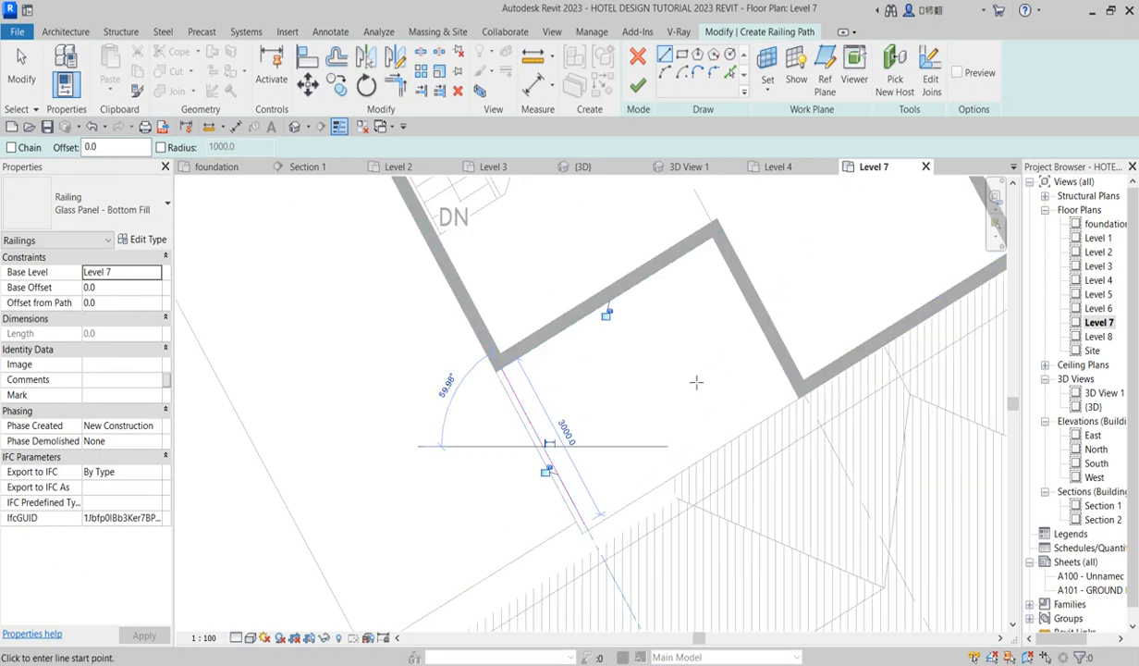
{"action": "left_click", "coordinate": [584, 526]}
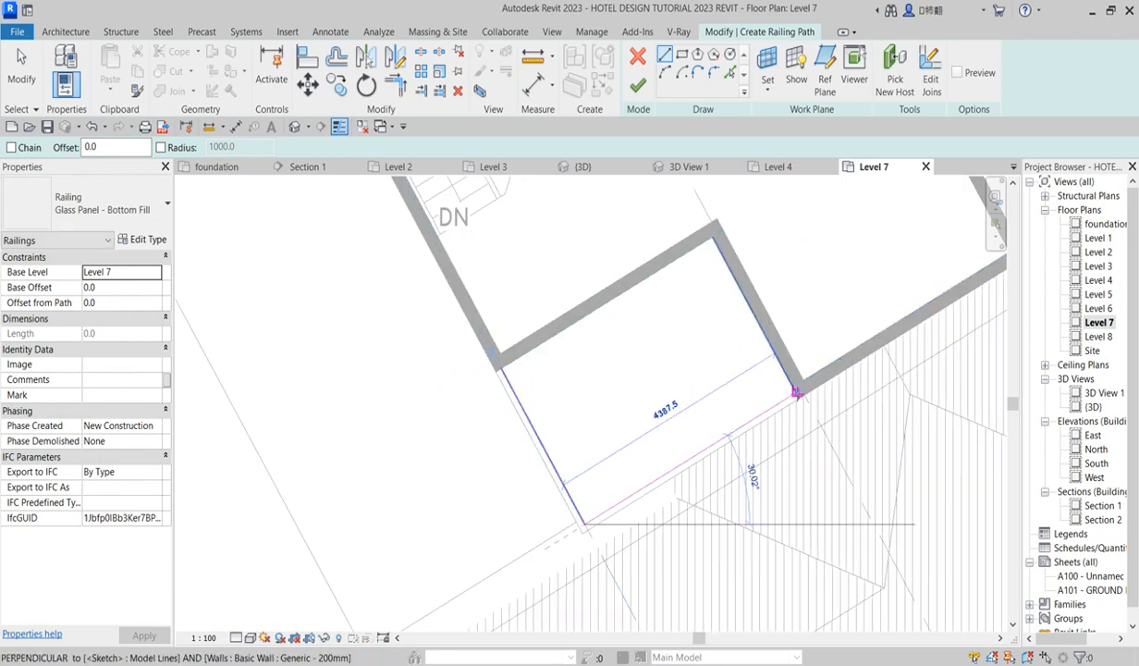
{"action": "left_click", "coordinate": [800, 394]}
{"action": "left_click", "coordinate": [647, 85]}
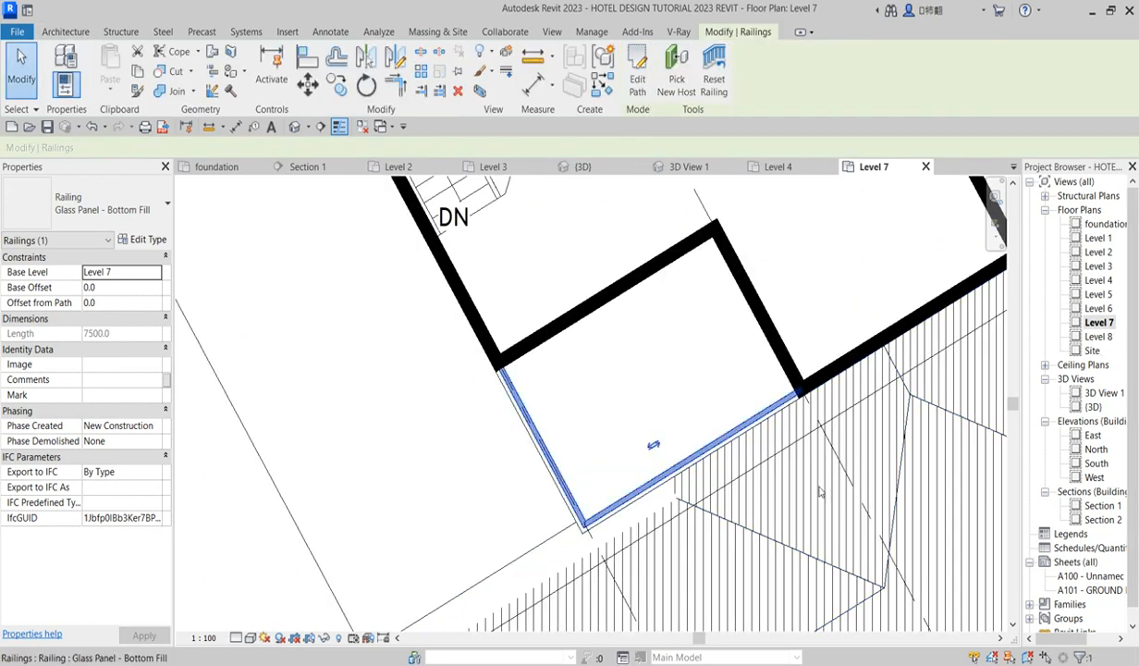
In 3D View 1, copy the new terrace railing and paste it aligned to Levels 2, 3, 4, 5 and 6.
{"action": "double_click", "coordinate": [1102, 393]}
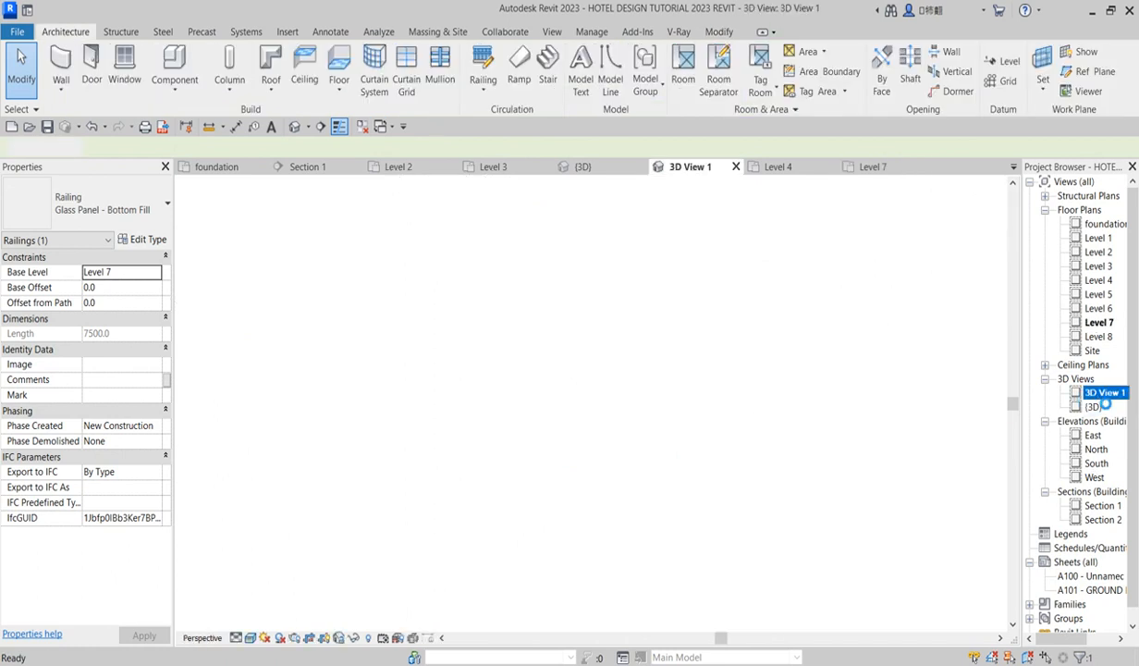
{"action": "left_click", "coordinate": [721, 264]}
{"action": "left_click", "coordinate": [677, 333]}
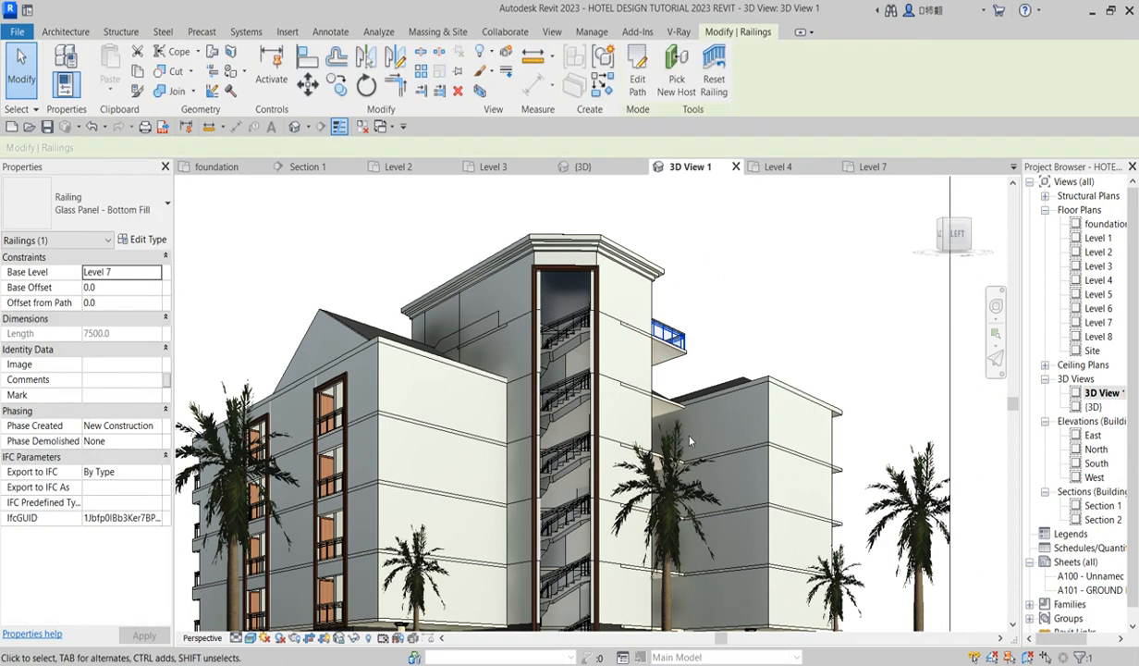
{"action": "scroll", "coordinate": [689, 499], "scroll_direction": "down", "scroll_amount": 2}
{"action": "scroll", "coordinate": [657, 550], "scroll_direction": "up", "scroll_amount": 3}
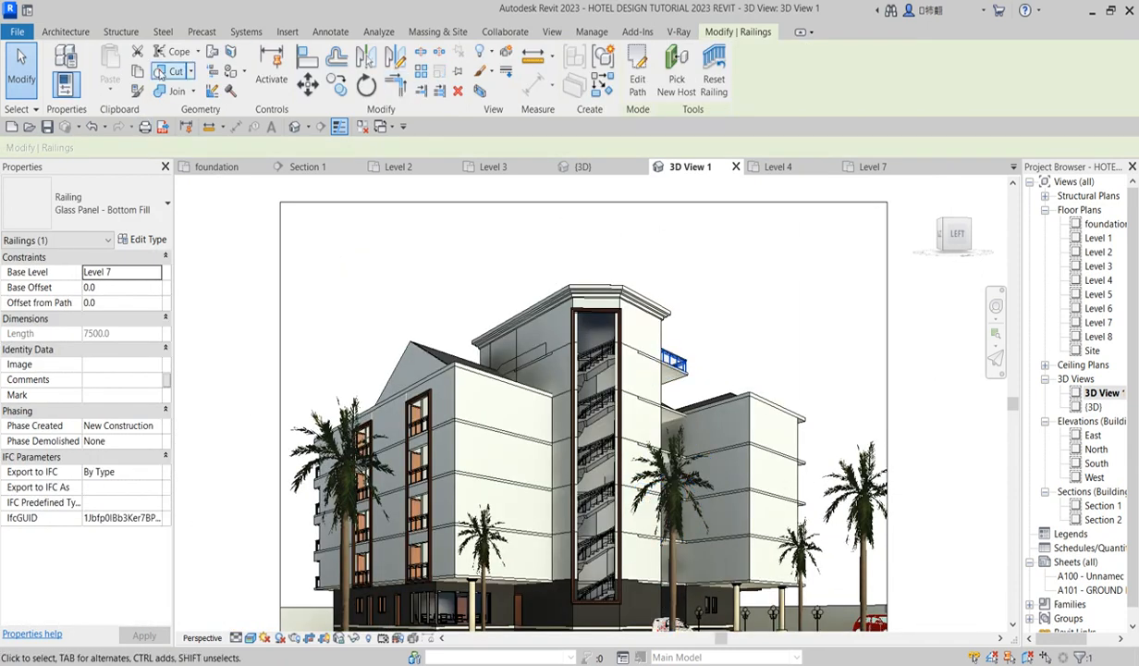
{"action": "left_click", "coordinate": [137, 72]}
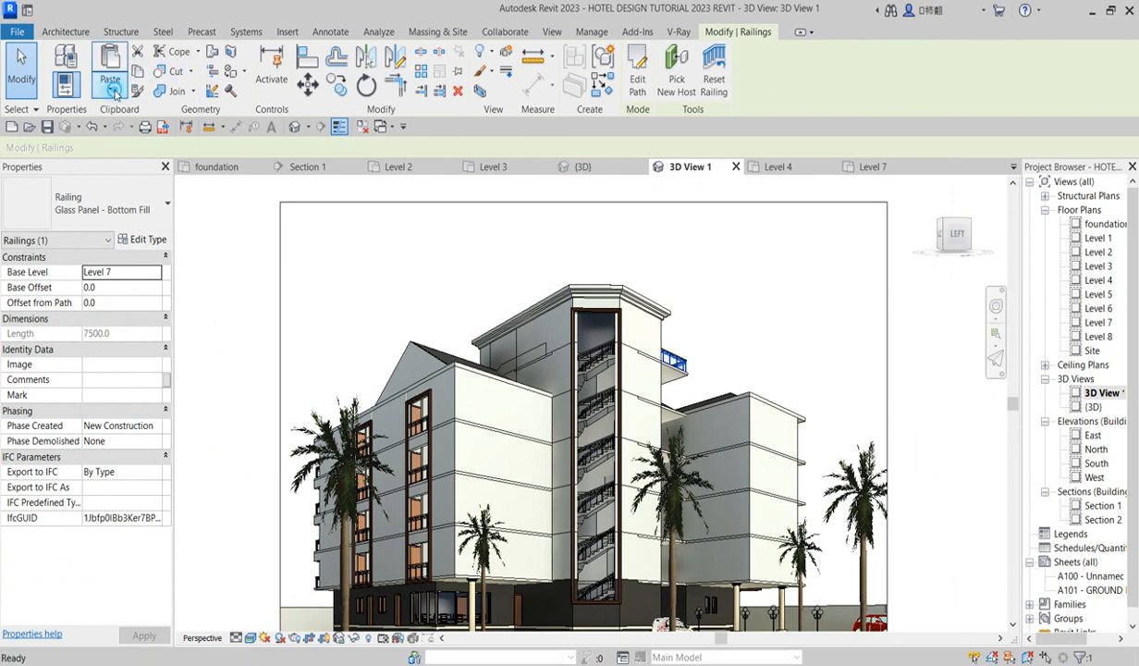
{"action": "left_click", "coordinate": [115, 94]}
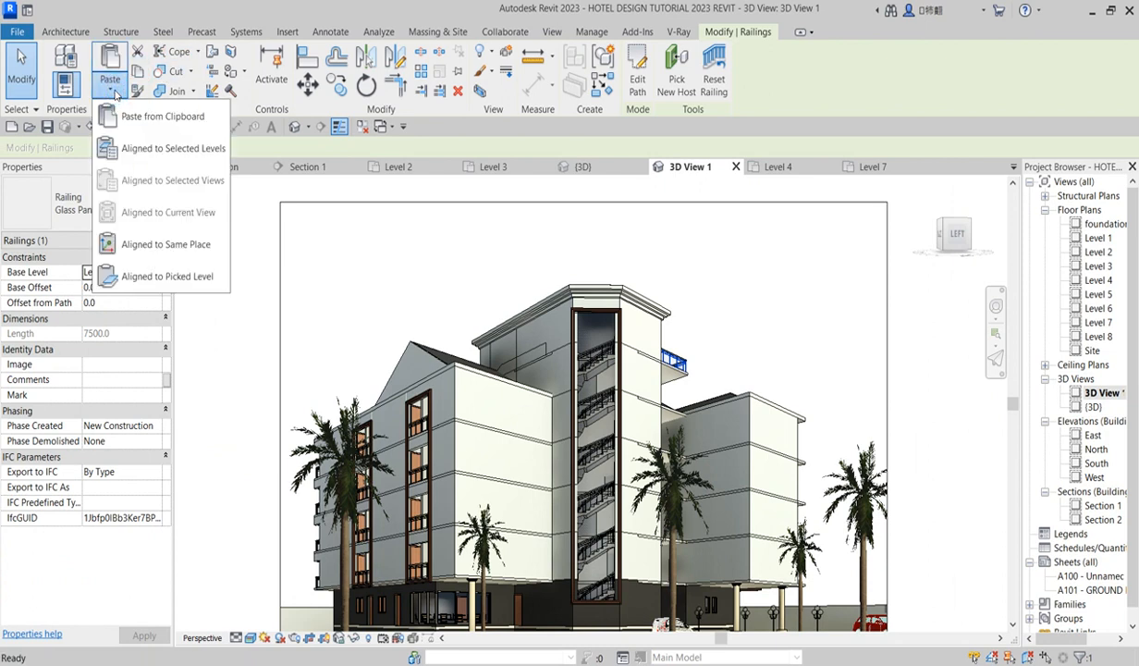
{"action": "left_click", "coordinate": [192, 149]}
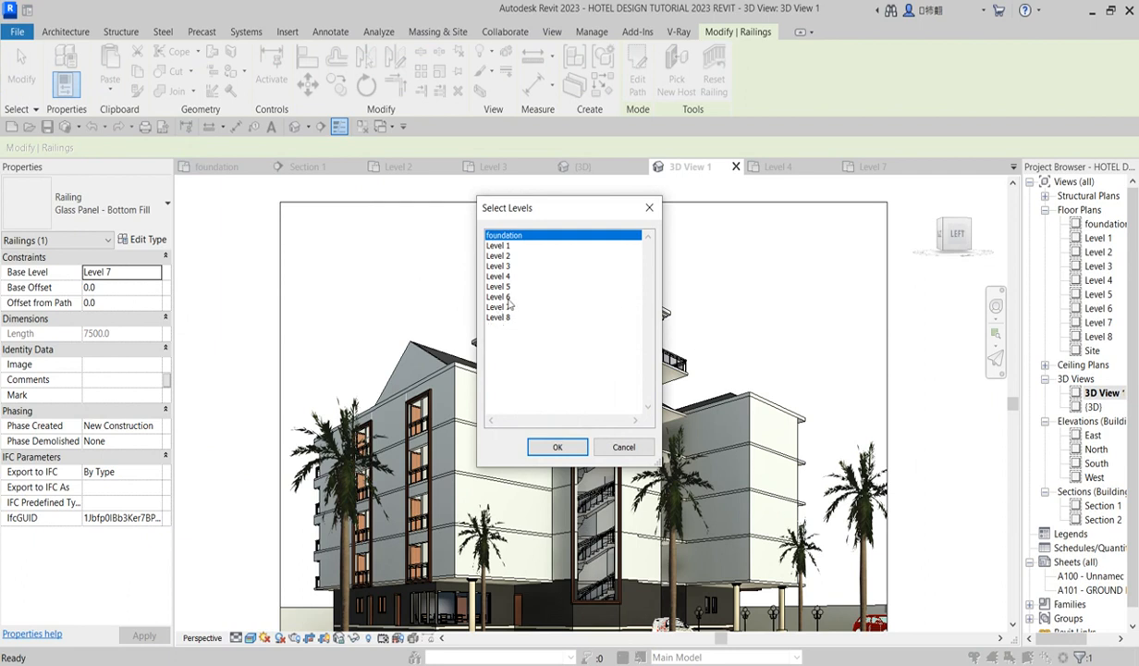
{"action": "left_click", "coordinate": [508, 297]}
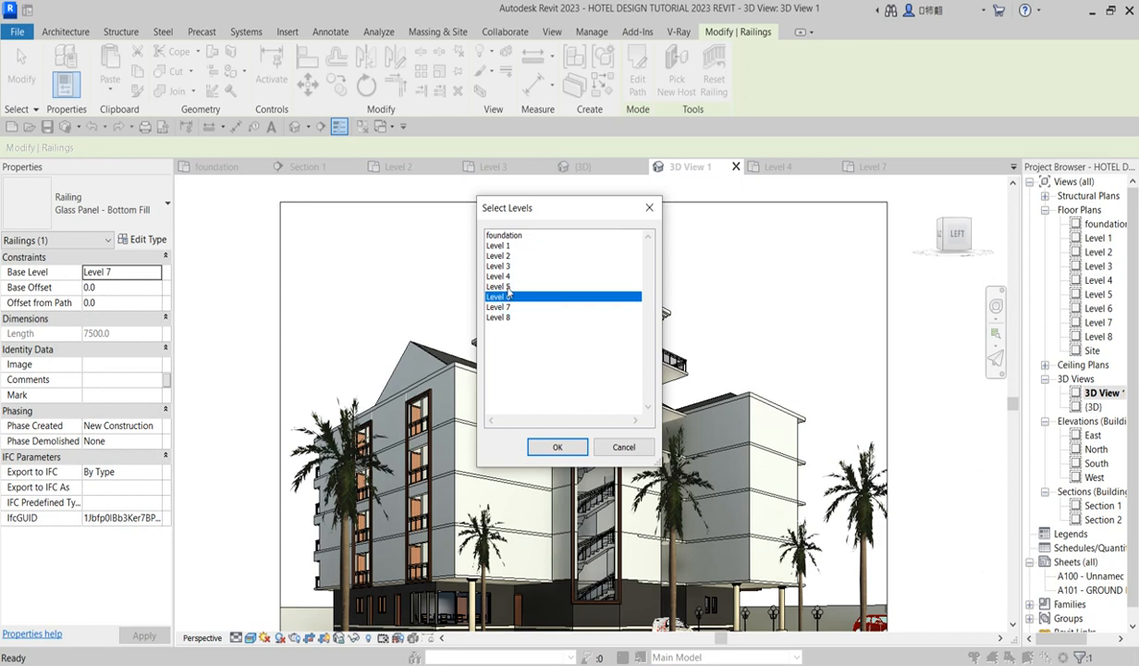
{"action": "left_click", "coordinate": [508, 288], "text": "ctrl"}
{"action": "left_click", "coordinate": [509, 277], "text": "ctrl"}
{"action": "left_click", "coordinate": [510, 267], "text": "ctrl"}
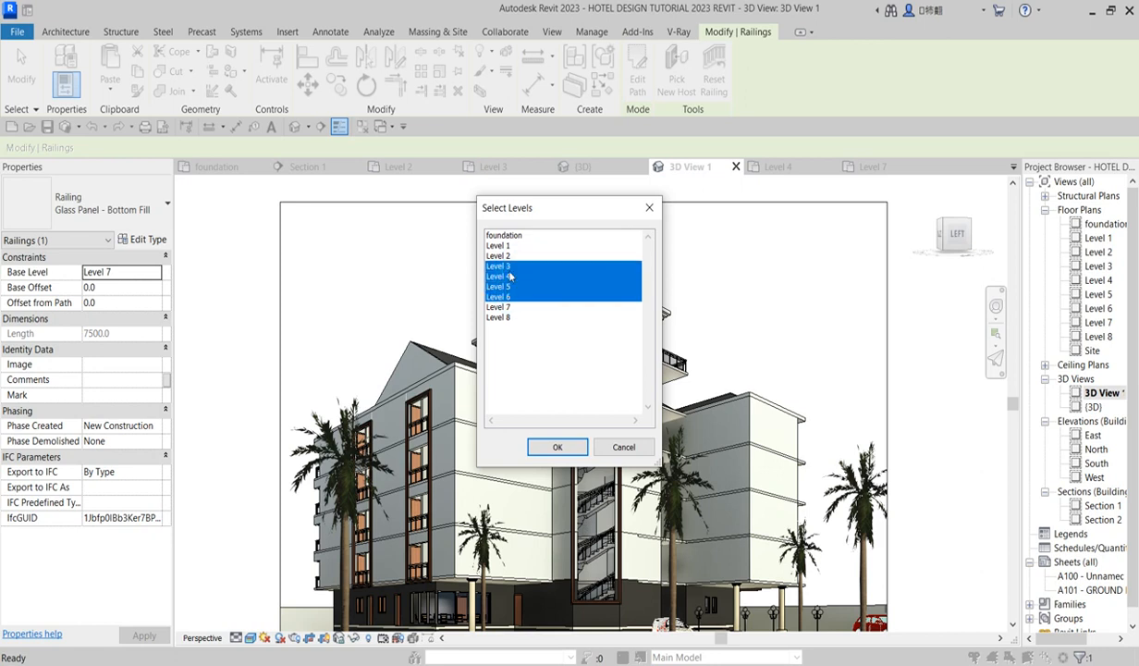
{"action": "left_click", "coordinate": [505, 256], "text": "ctrl"}
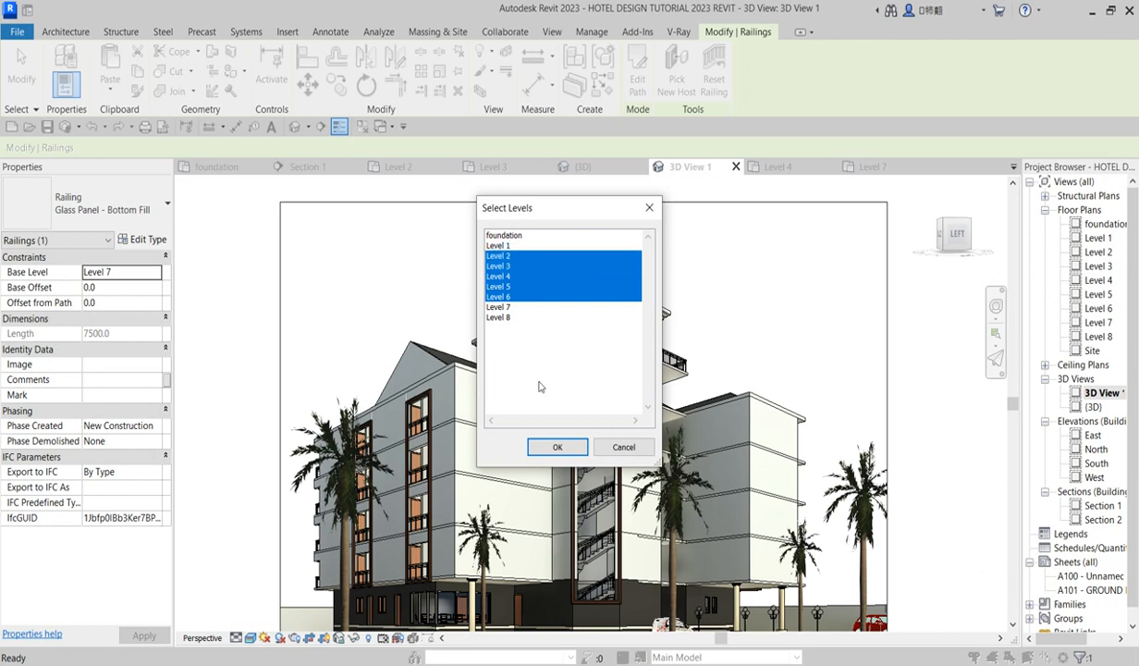
{"action": "left_click", "coordinate": [560, 450]}
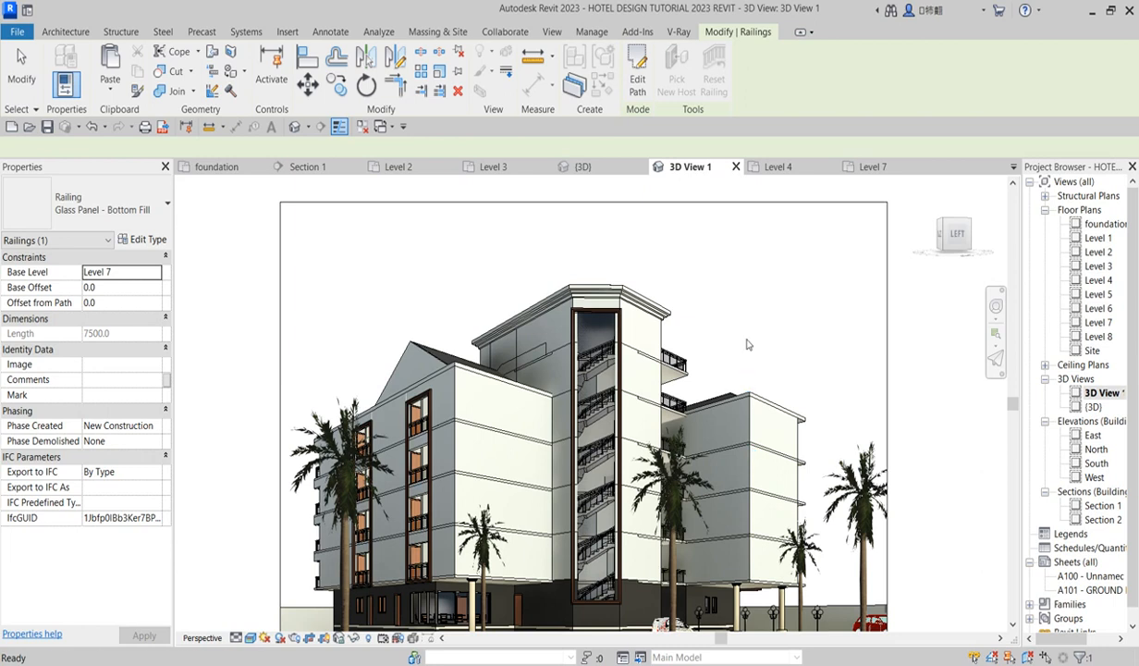
{"action": "key", "text": "Escape"}
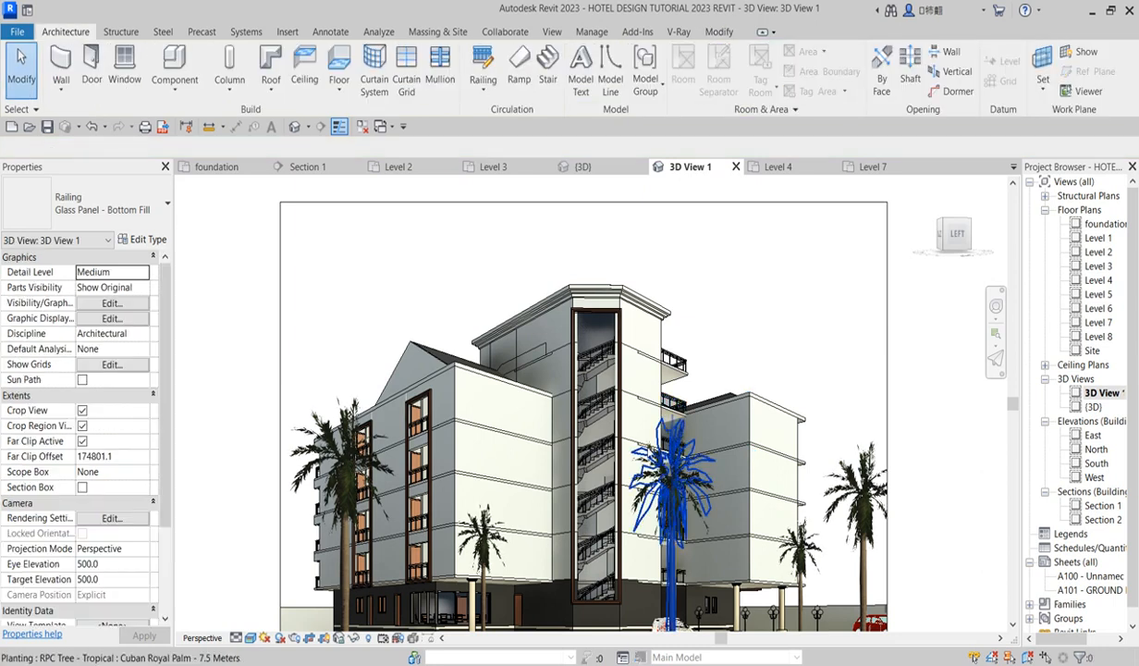
{"action": "scroll", "coordinate": [448, 319], "scroll_direction": "down", "scroll_amount": 3}
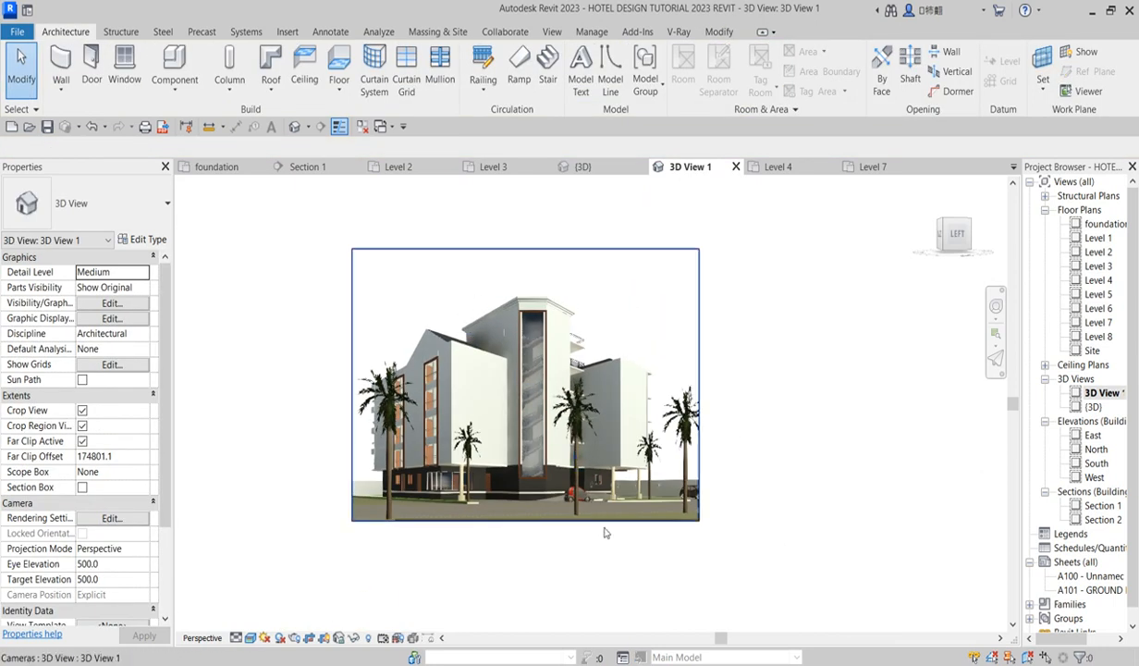
Examine the hotel's street-side facade in 3D View 1 and the matching walls around the stair tower on the Level 1 plan.
{"action": "scroll", "coordinate": [584, 509], "scroll_direction": "up", "scroll_amount": 3}
{"action": "scroll", "coordinate": [592, 259], "scroll_direction": "up", "scroll_amount": 3}
{"action": "middle_click_drag", "start_coordinate": [605, 238], "coordinate": [583, 285], "text": "shift"}
{"action": "scroll", "coordinate": [363, 447], "scroll_direction": "down", "scroll_amount": 5}
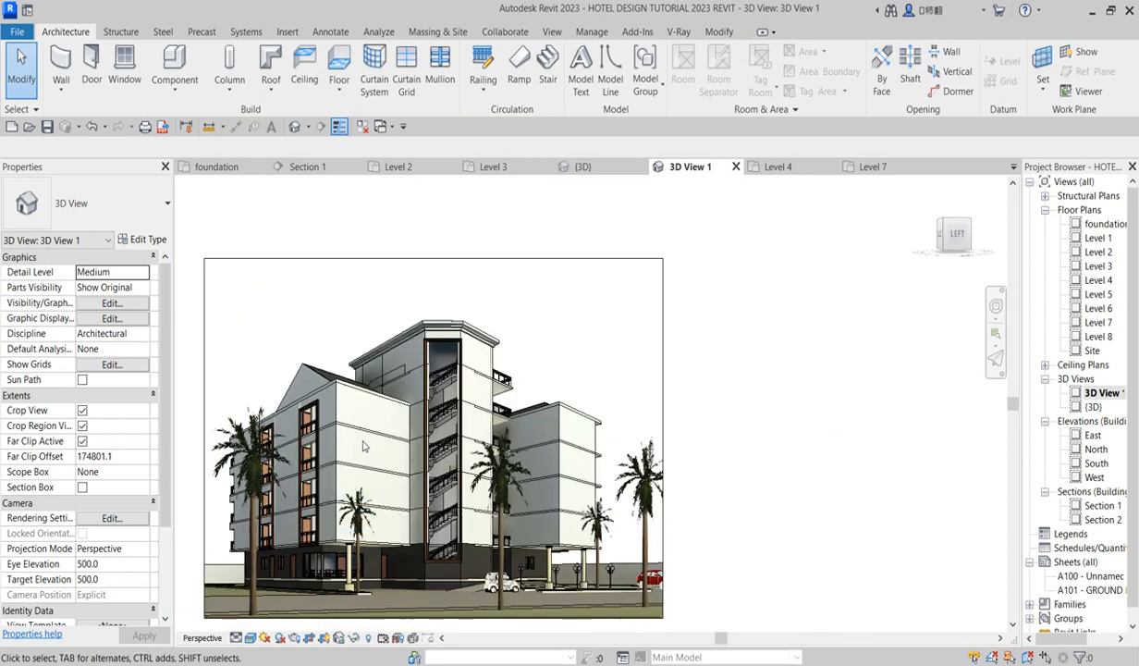
{"action": "scroll", "coordinate": [363, 447], "scroll_direction": "up", "scroll_amount": 2}
{"action": "scroll", "coordinate": [379, 461], "scroll_direction": "down", "scroll_amount": 3}
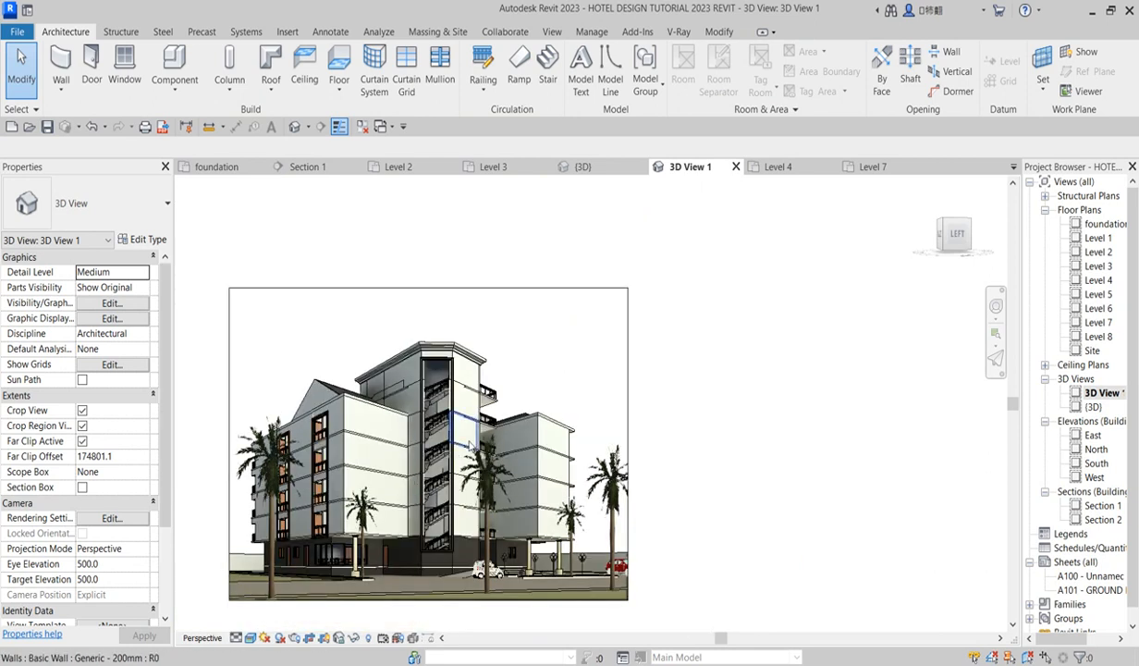
{"action": "scroll", "coordinate": [470, 438], "scroll_direction": "up", "scroll_amount": 1}
{"action": "double_click", "coordinate": [1098, 239]}
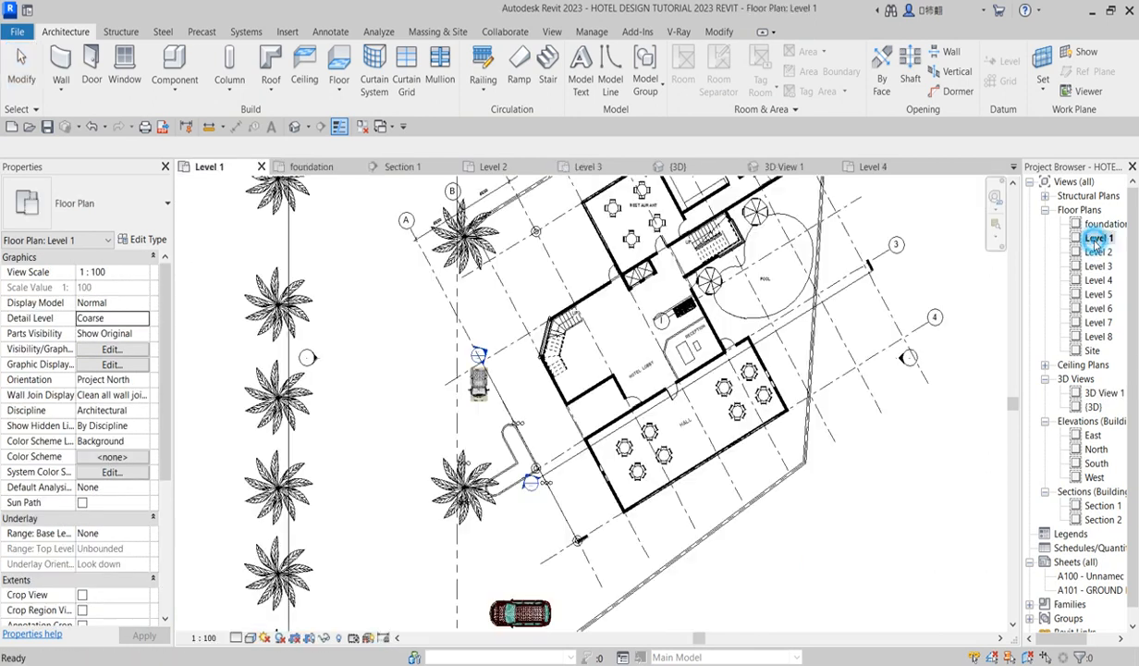
{"action": "scroll", "coordinate": [621, 244], "scroll_direction": "up", "scroll_amount": 2}
{"action": "scroll", "coordinate": [623, 244], "scroll_direction": "up", "scroll_amount": 2}
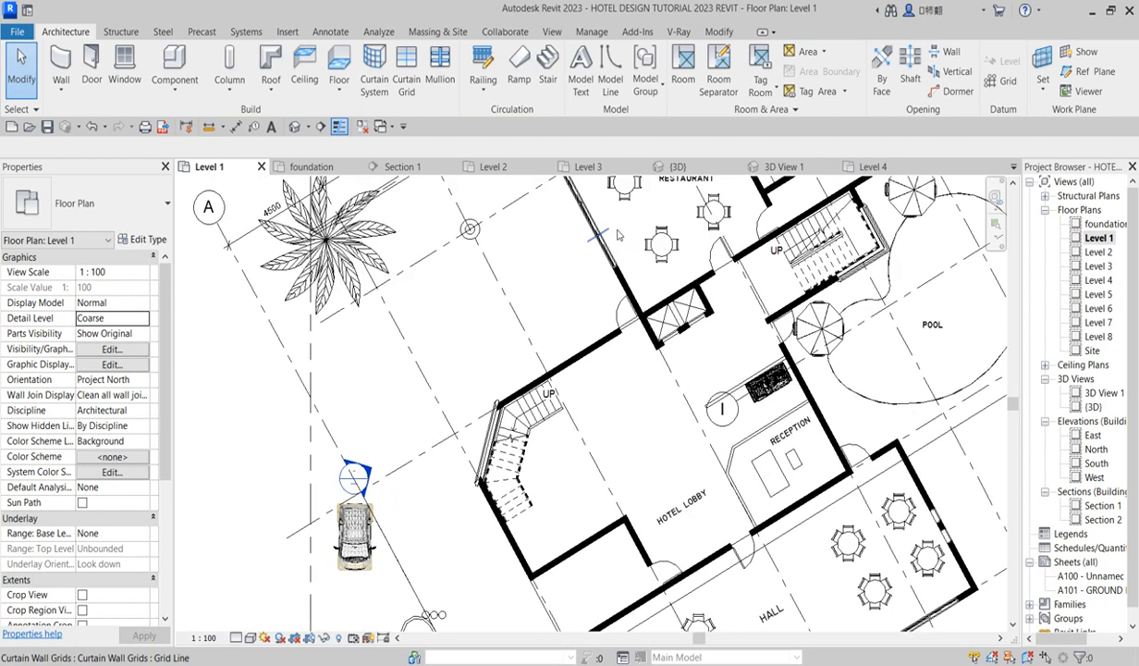
{"action": "scroll", "coordinate": [555, 314], "scroll_direction": "down", "scroll_amount": 1}
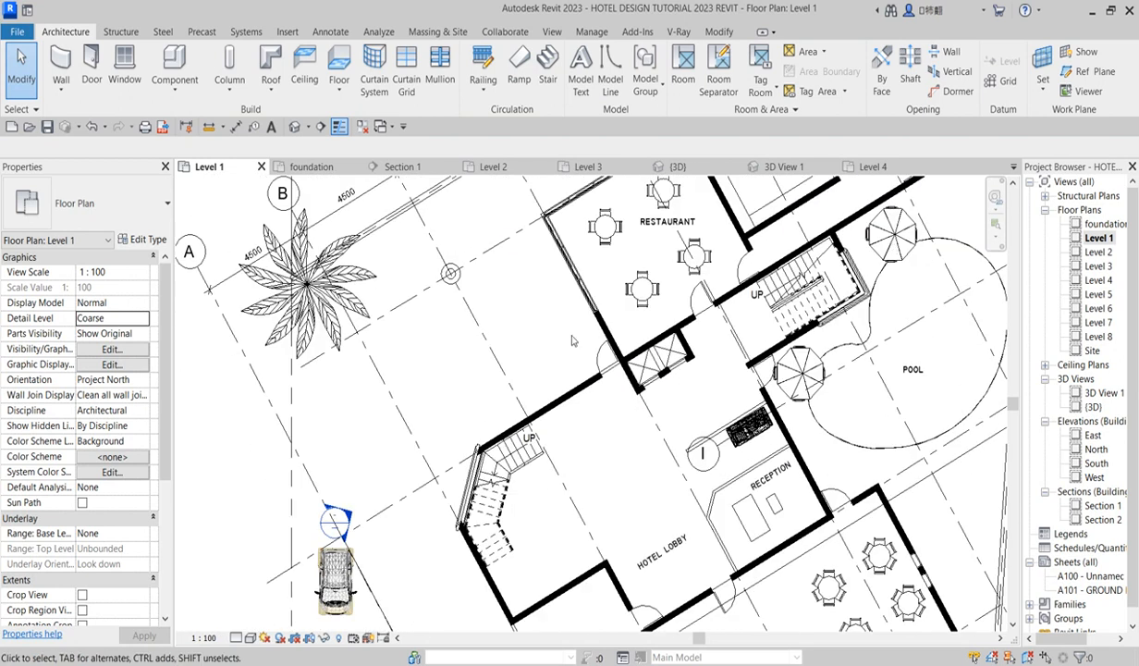
On the Level 2 floor plan, start an in-place model in the Casework category named Casework 2.
{"action": "double_click", "coordinate": [1097, 251]}
{"action": "scroll", "coordinate": [662, 417], "scroll_direction": "down", "scroll_amount": 3}
{"action": "scroll", "coordinate": [1076, 344], "scroll_direction": "down", "scroll_amount": 1}
{"action": "scroll", "coordinate": [805, 398], "scroll_direction": "down", "scroll_amount": 6}
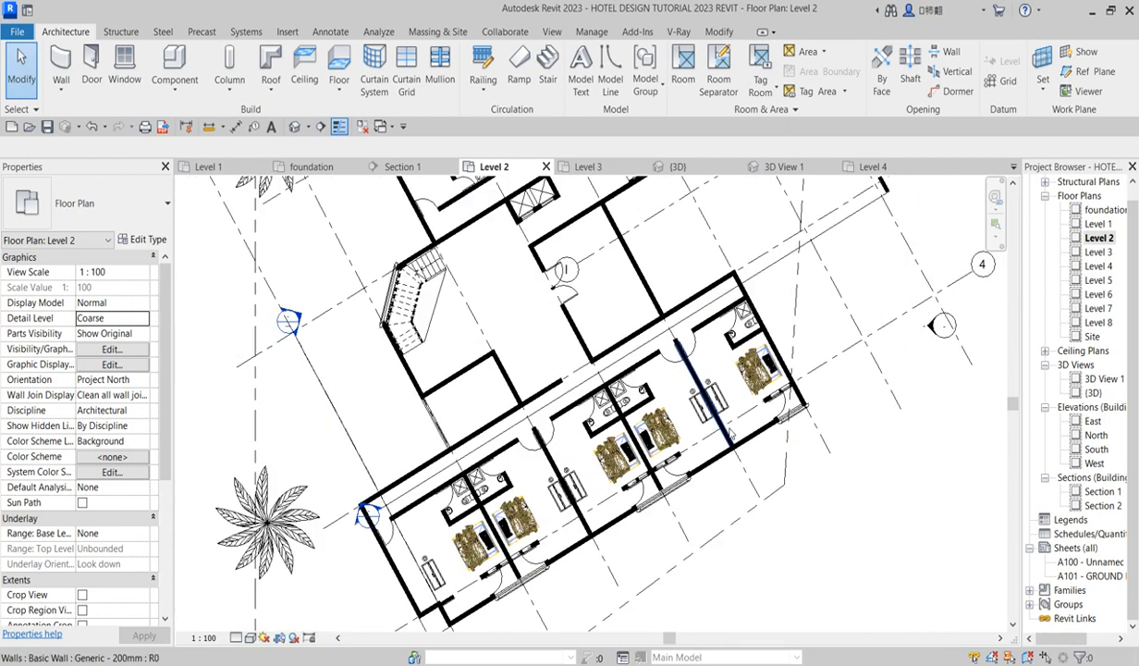
{"action": "left_click", "coordinate": [172, 79]}
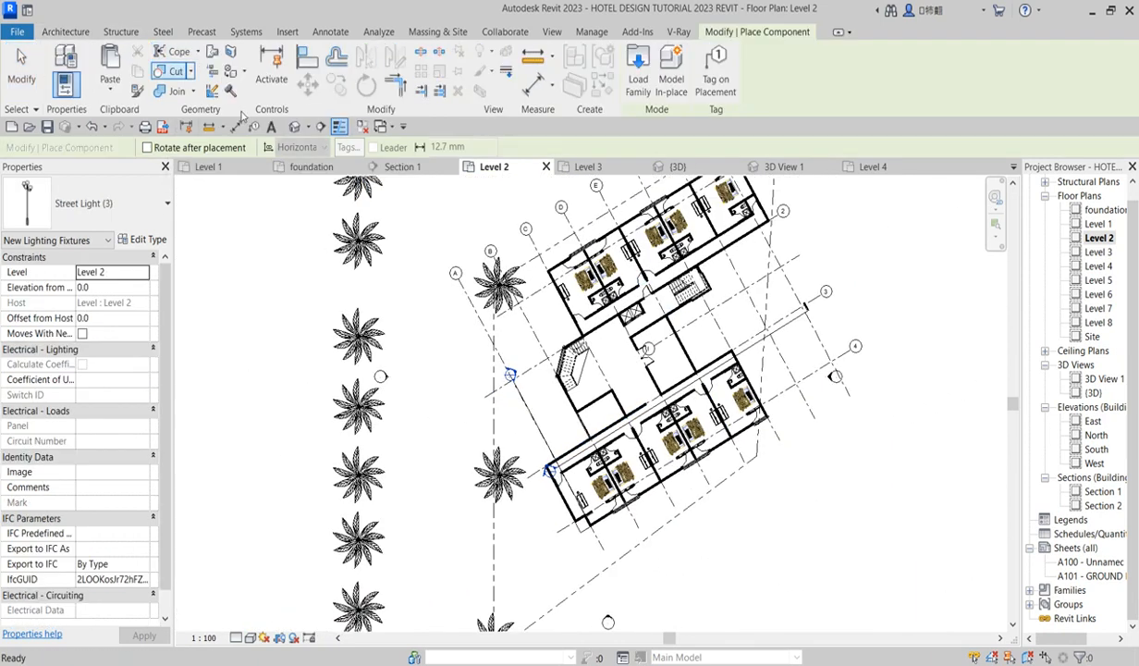
{"action": "left_click", "coordinate": [671, 69]}
{"action": "left_click", "coordinate": [517, 277]}
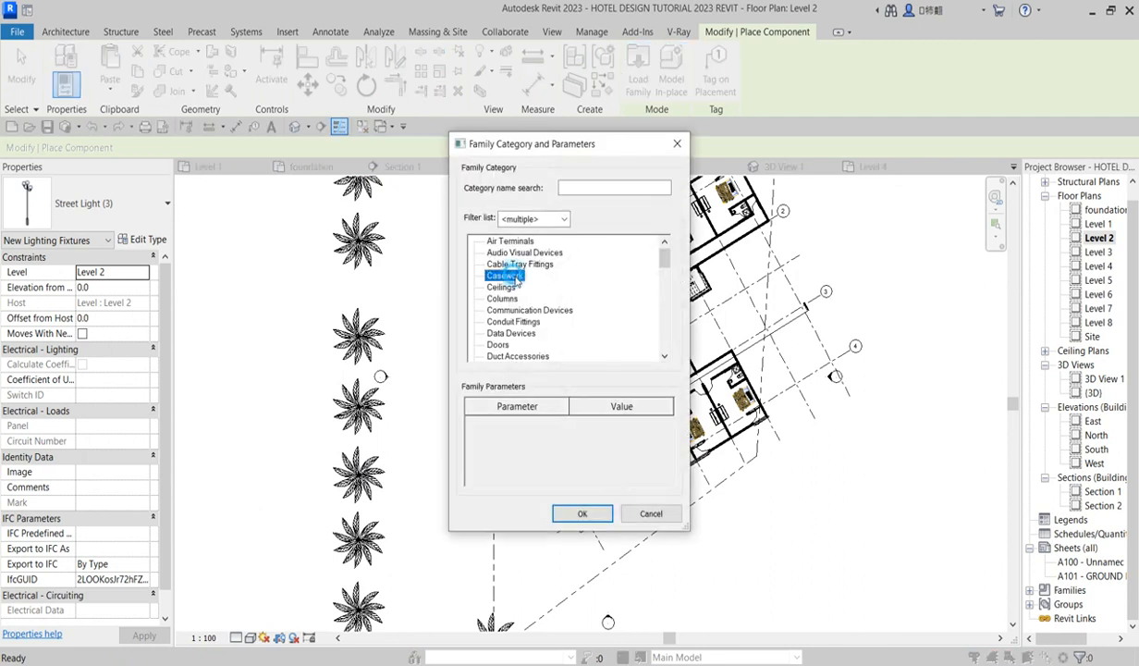
{"action": "left_click", "coordinate": [581, 513]}
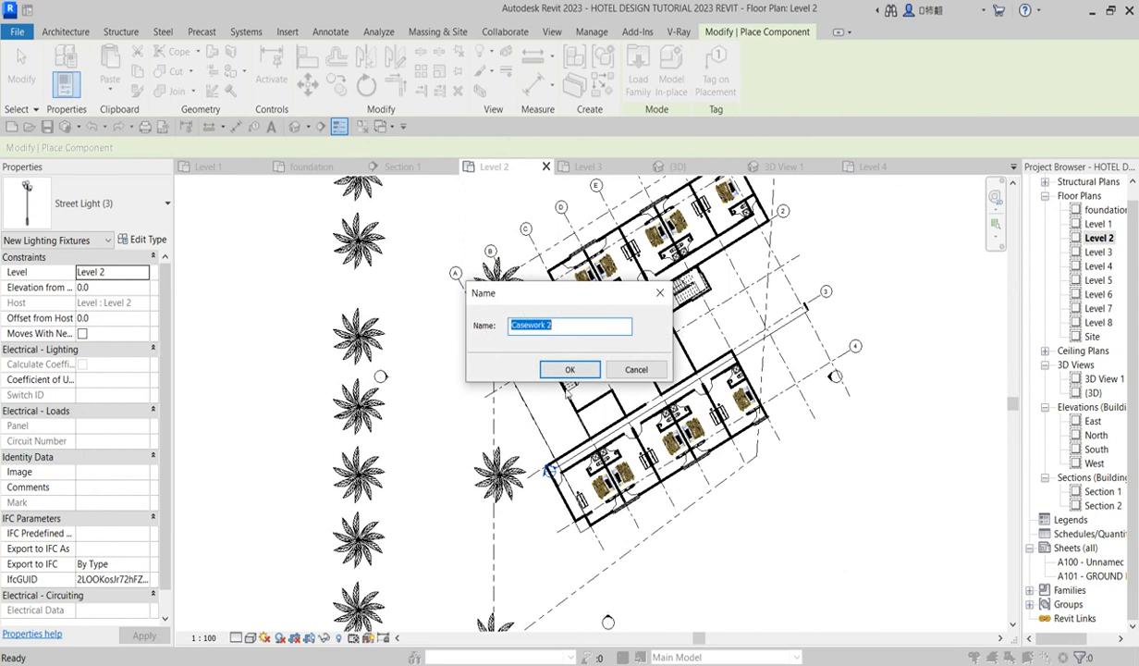
{"action": "left_click", "coordinate": [571, 370]}
Start an extrusion and sketch a closed rectangle 3400 mm long and 200 mm deep along the street-side wall above the stair tower.
{"action": "scroll", "coordinate": [568, 289], "scroll_direction": "up", "scroll_amount": 5}
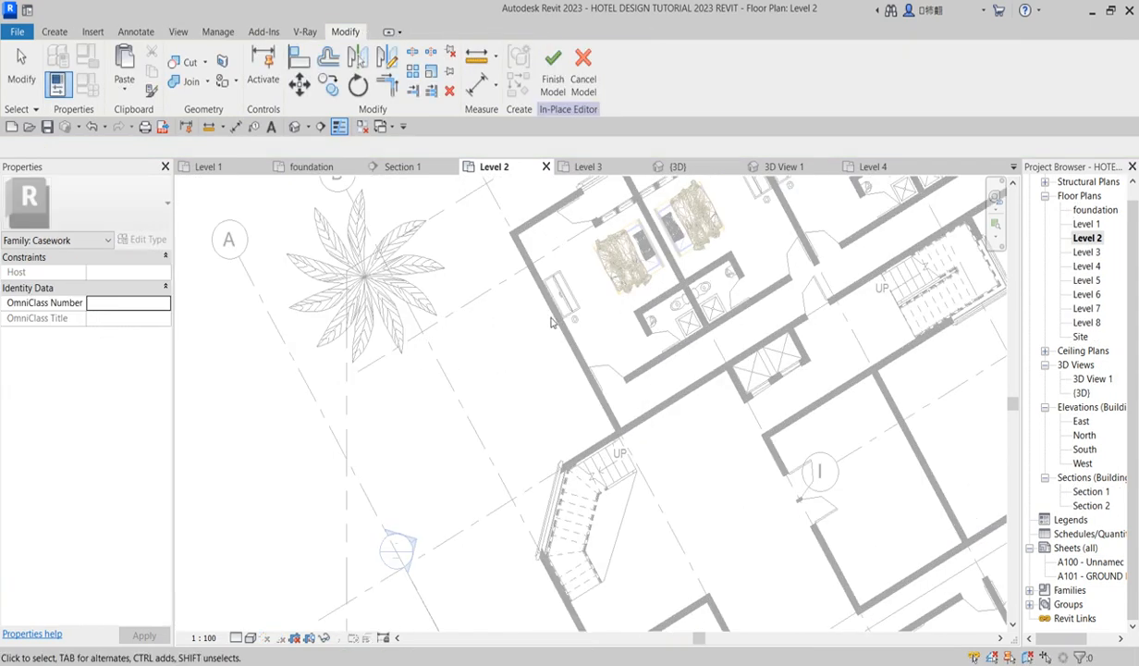
{"action": "left_click", "coordinate": [54, 31]}
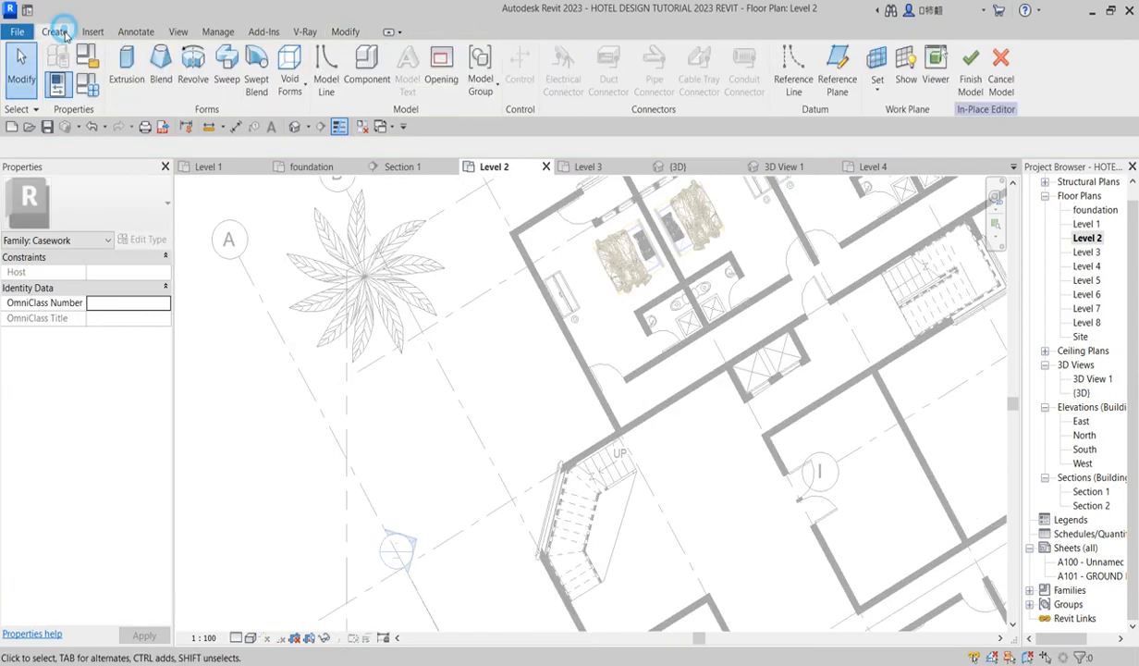
{"action": "left_click", "coordinate": [113, 79]}
{"action": "scroll", "coordinate": [559, 277], "scroll_direction": "up", "scroll_amount": 5}
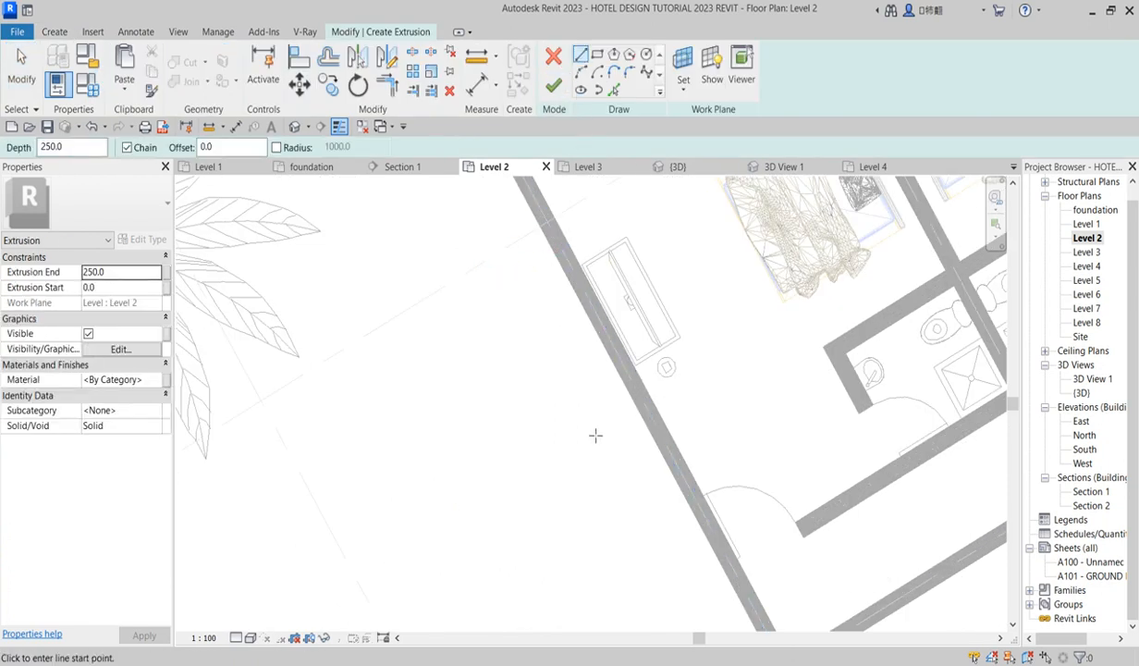
{"action": "scroll", "coordinate": [567, 308], "scroll_direction": "up", "scroll_amount": 2}
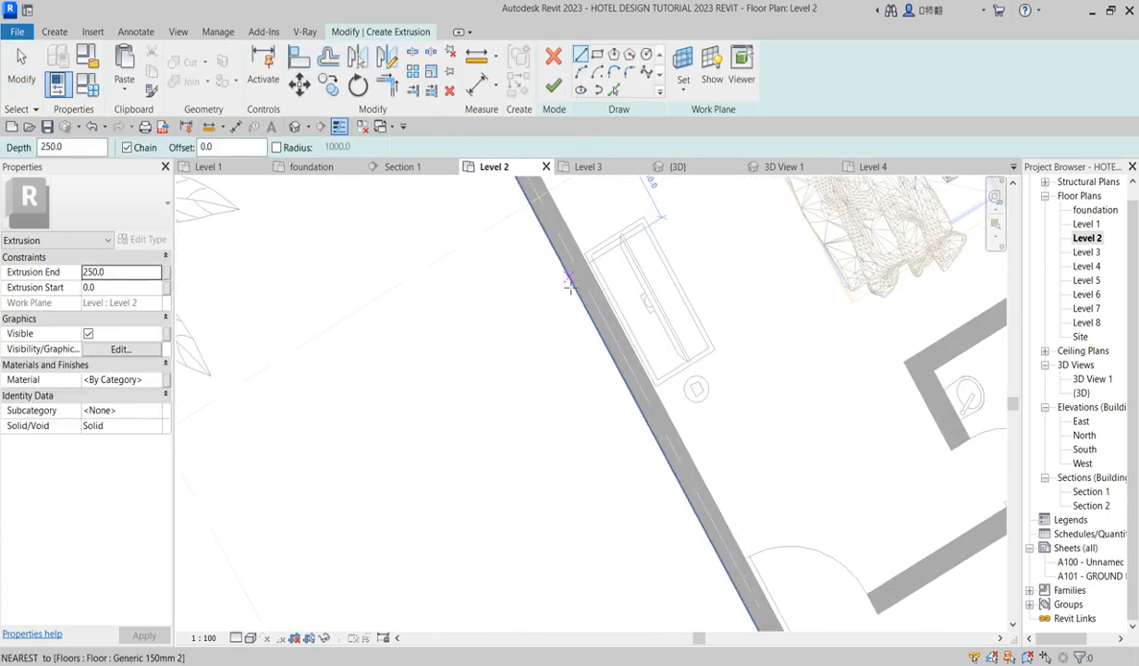
{"action": "left_click", "coordinate": [561, 280]}
{"action": "scroll", "coordinate": [605, 286], "scroll_direction": "down", "scroll_amount": 5}
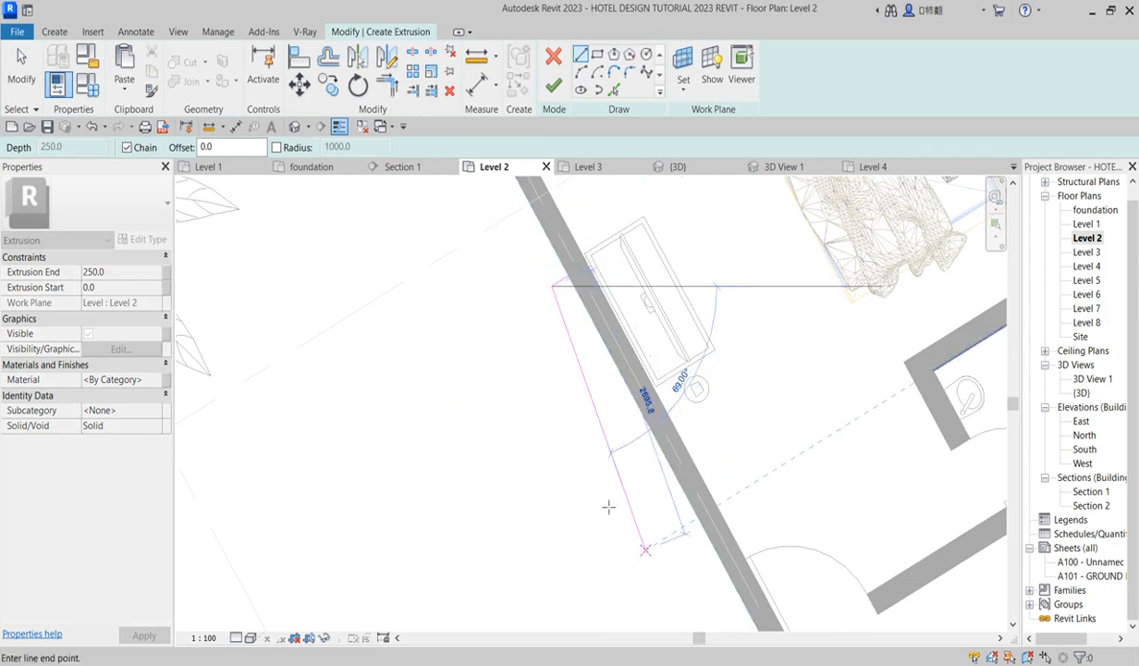
{"action": "scroll", "coordinate": [664, 535], "scroll_direction": "up", "scroll_amount": 5}
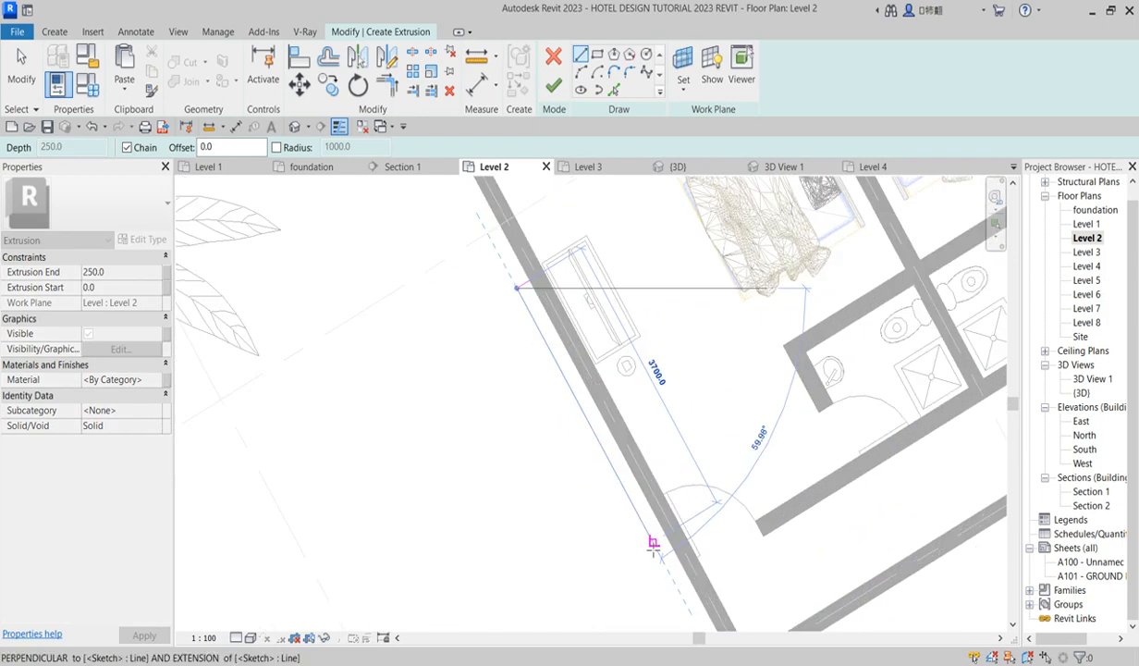
{"action": "left_click", "coordinate": [645, 522]}
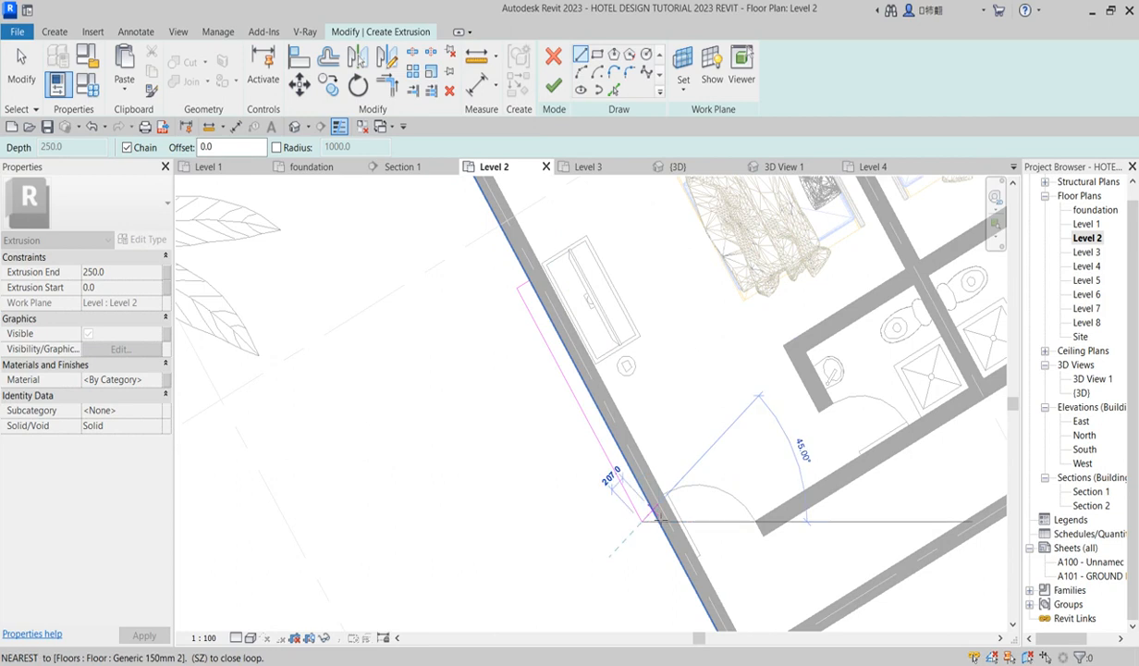
{"action": "scroll", "coordinate": [660, 520], "scroll_direction": "up", "scroll_amount": 3}
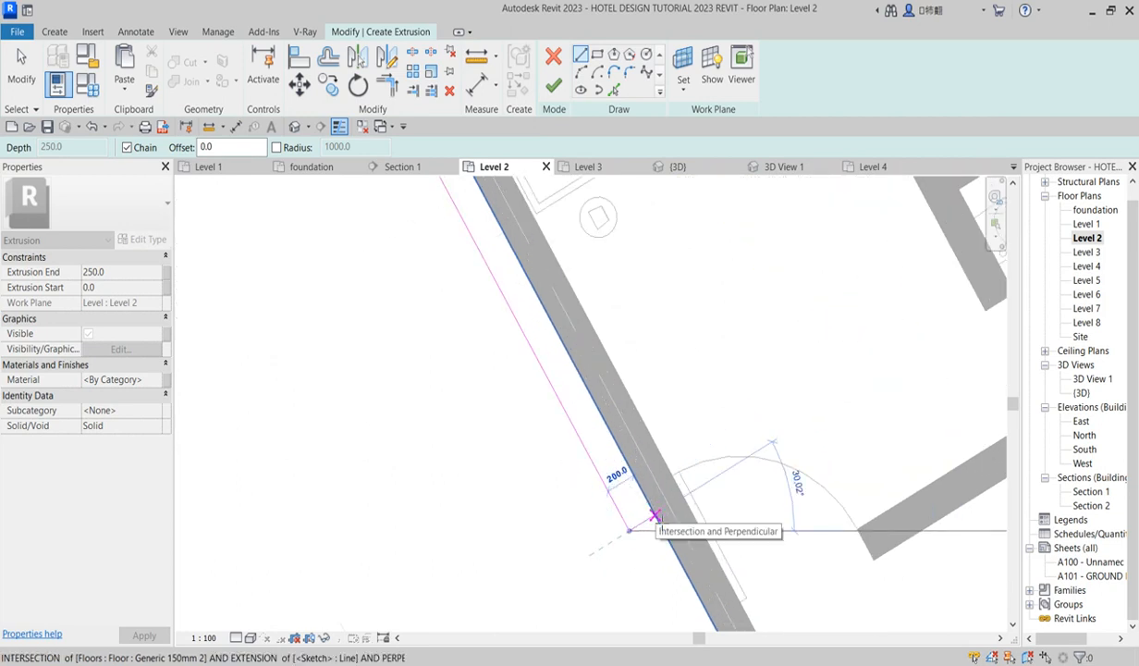
{"action": "scroll", "coordinate": [658, 523], "scroll_direction": "down", "scroll_amount": 3}
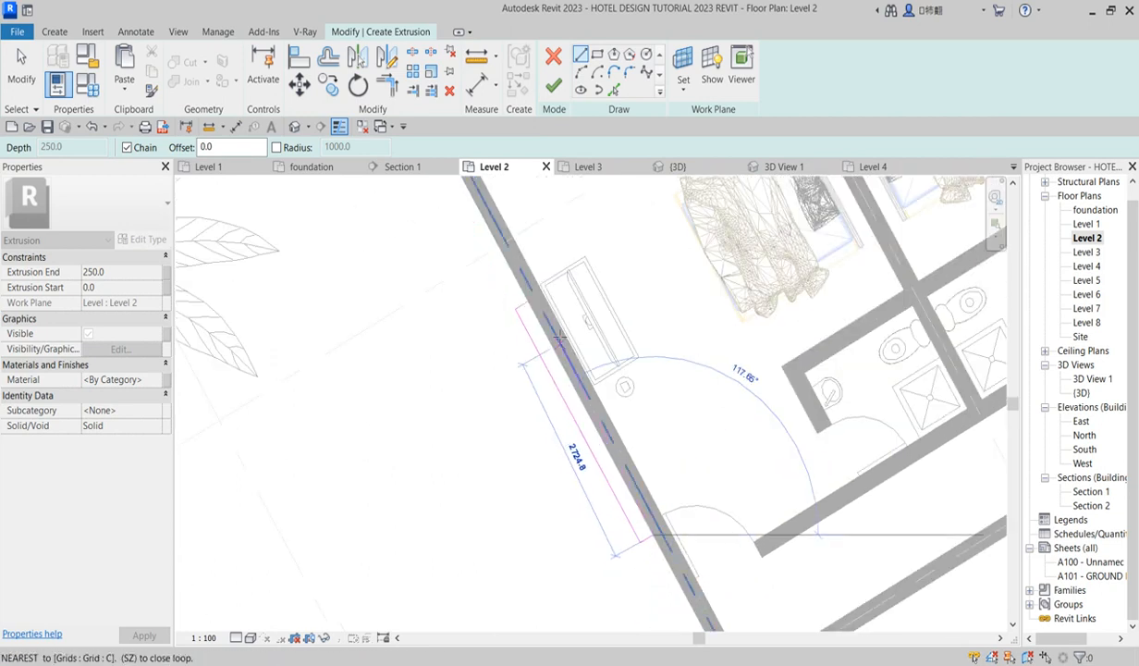
{"action": "left_click", "coordinate": [527, 302]}
{"action": "key", "text": "Escape"}
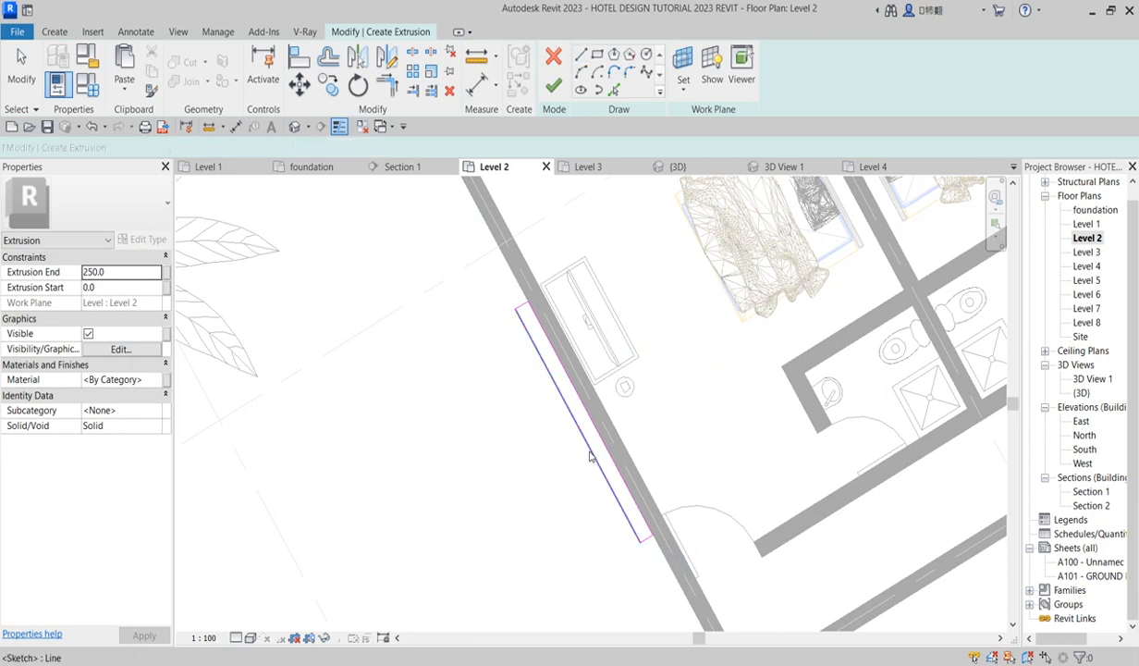
Nudge the rectangle's outer long line towards the wall until the profile is about 90 mm deep.
{"action": "left_click", "coordinate": [592, 451]}
{"action": "scroll", "coordinate": [592, 453], "scroll_direction": "up", "scroll_amount": 3}
{"action": "key", "text": "Right"}
{"action": "key", "text": "Right"}
{"action": "key", "text": "Right"}
{"action": "key", "text": "Right"}
{"action": "key", "text": "Right"}
{"action": "key", "text": "Right"}
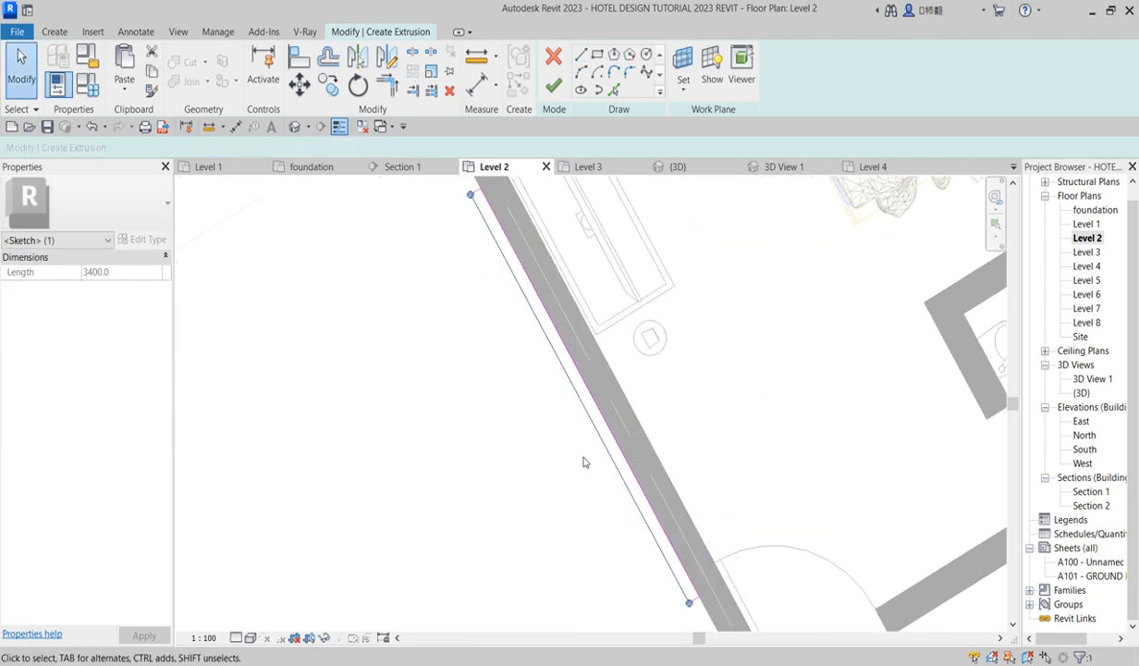
Check the whole four-line profile against the wall and finish the extrusion sketch with a 250 mm depth.
{"action": "scroll", "coordinate": [545, 453], "scroll_direction": "down", "scroll_amount": 5}
{"action": "scroll", "coordinate": [552, 458], "scroll_direction": "down", "scroll_amount": 2}
{"action": "scroll", "coordinate": [555, 572], "scroll_direction": "up", "scroll_amount": 5}
{"action": "scroll", "coordinate": [590, 473], "scroll_direction": "down", "scroll_amount": 1}
{"action": "scroll", "coordinate": [600, 485], "scroll_direction": "down", "scroll_amount": 3}
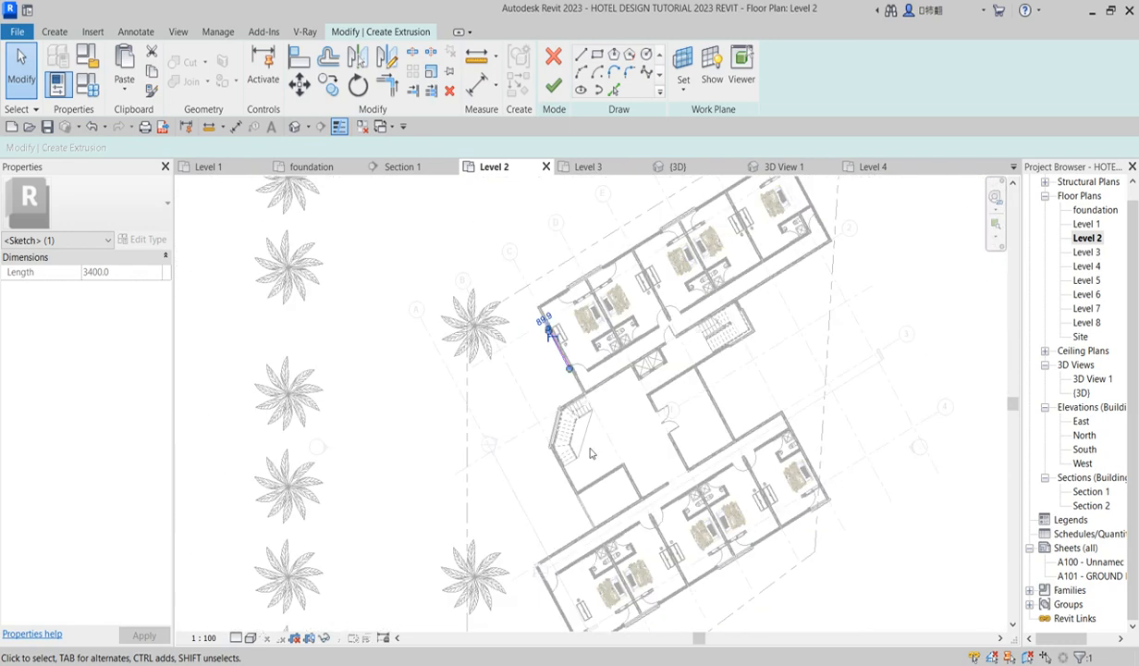
{"action": "left_click", "coordinate": [536, 371]}
{"action": "scroll", "coordinate": [532, 337], "scroll_direction": "up", "scroll_amount": 2}
{"action": "left_click_drag", "start_coordinate": [546, 312], "coordinate": [607, 401]}
{"action": "left_click", "coordinate": [492, 360]}
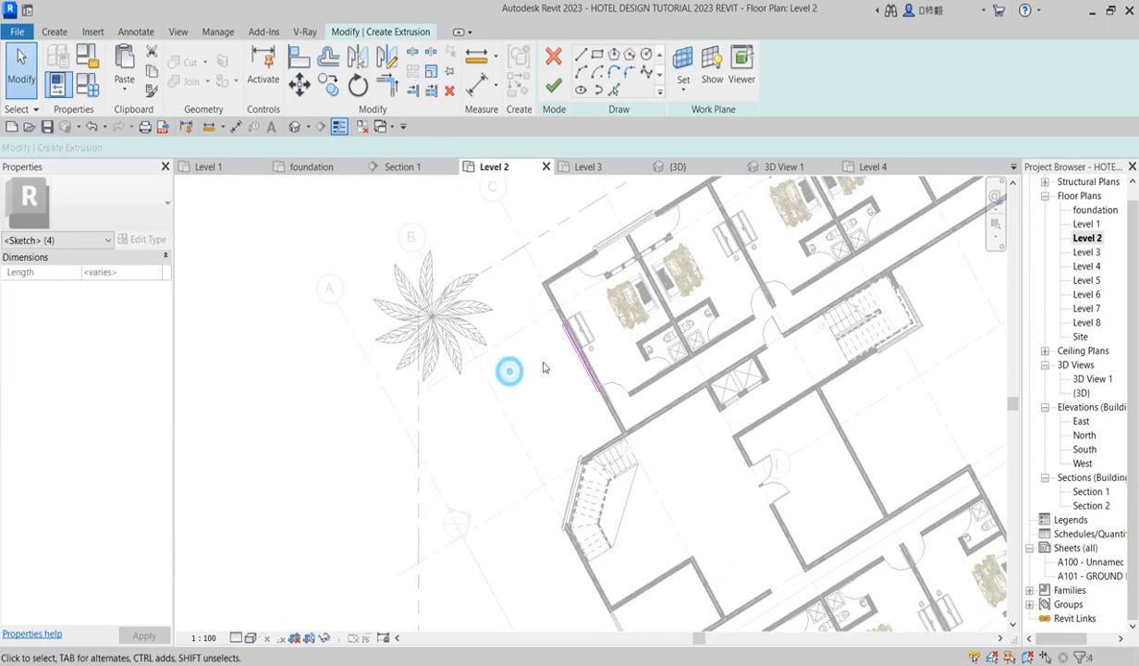
{"action": "left_click", "coordinate": [557, 89]}
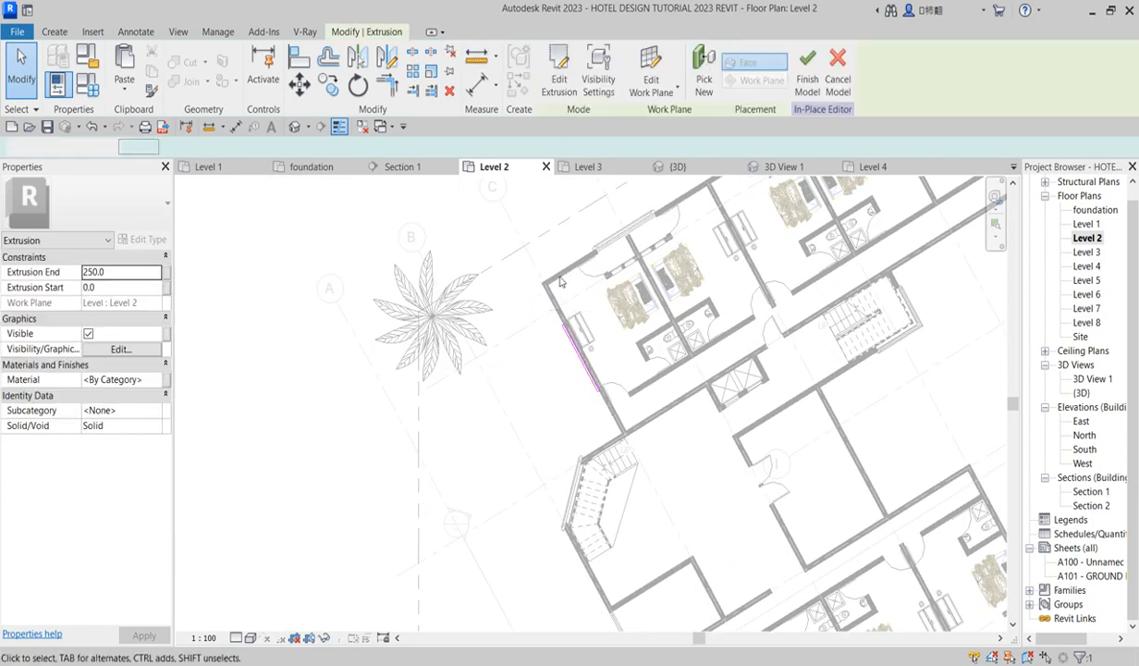
Go through the building elevations and open the West elevation, which faces the wall carrying the new extrusion.
{"action": "double_click", "coordinate": [1083, 449]}
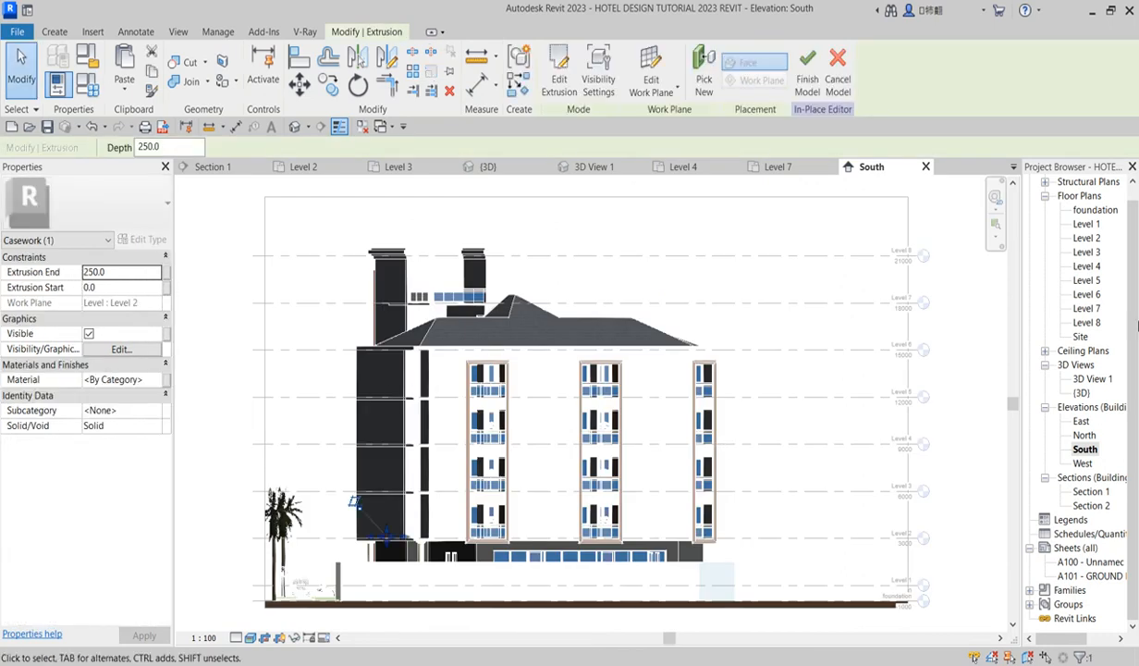
{"action": "double_click", "coordinate": [1081, 420]}
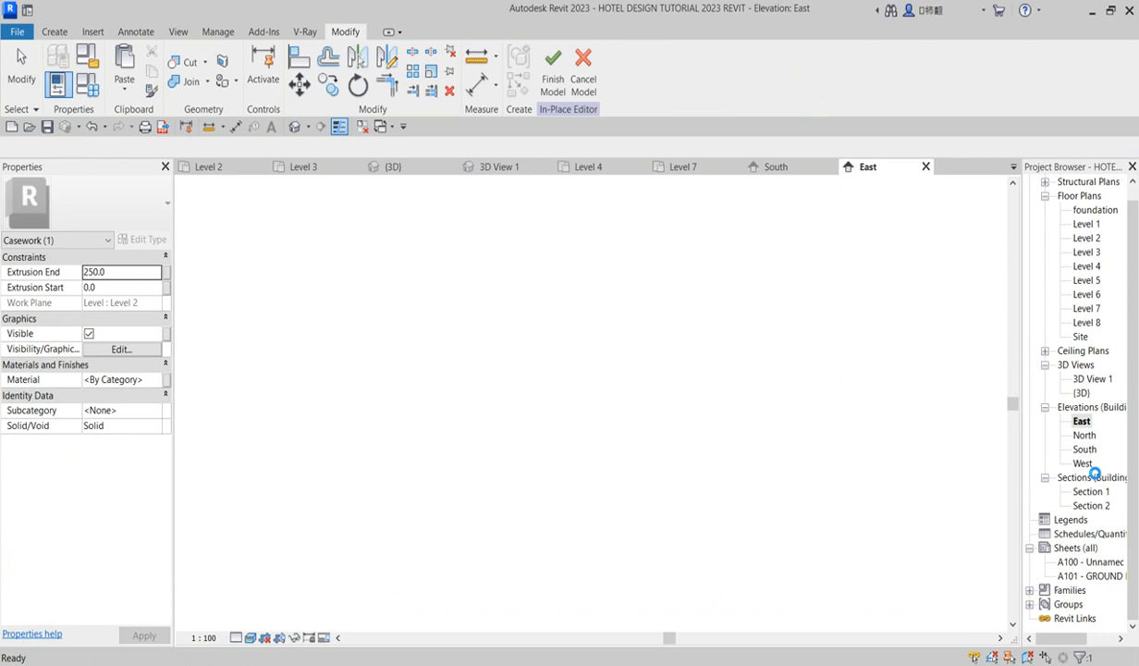
{"action": "double_click", "coordinate": [1083, 464]}
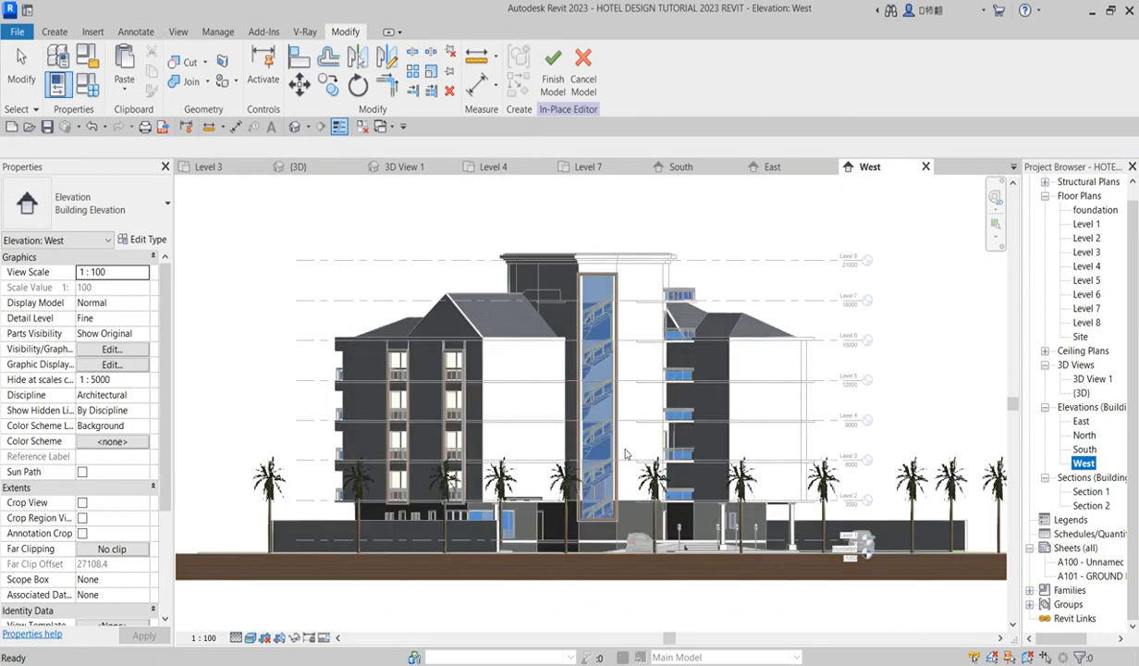
{"action": "scroll", "coordinate": [528, 434], "scroll_direction": "up", "scroll_amount": 3}
{"action": "scroll", "coordinate": [478, 529], "scroll_direction": "up", "scroll_amount": 3}
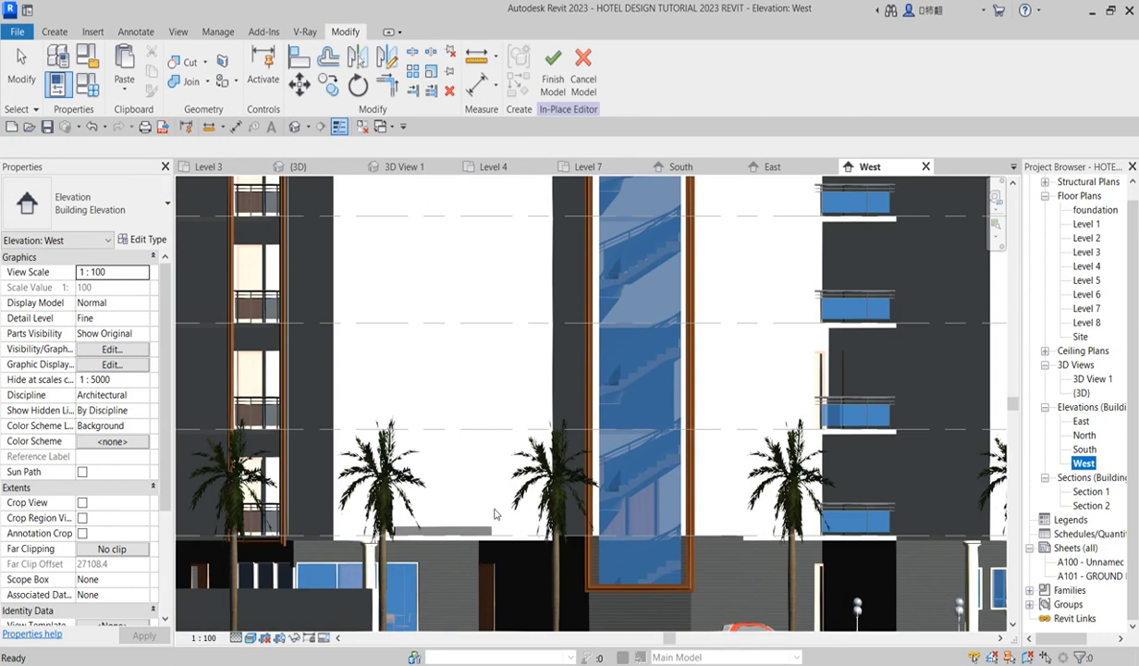
Stretch the casework extrusion upward from Level 2 to just below Level 6, with an extrusion end of about 11470 mm.
{"action": "left_click", "coordinate": [476, 532]}
{"action": "left_click", "coordinate": [443, 521]}
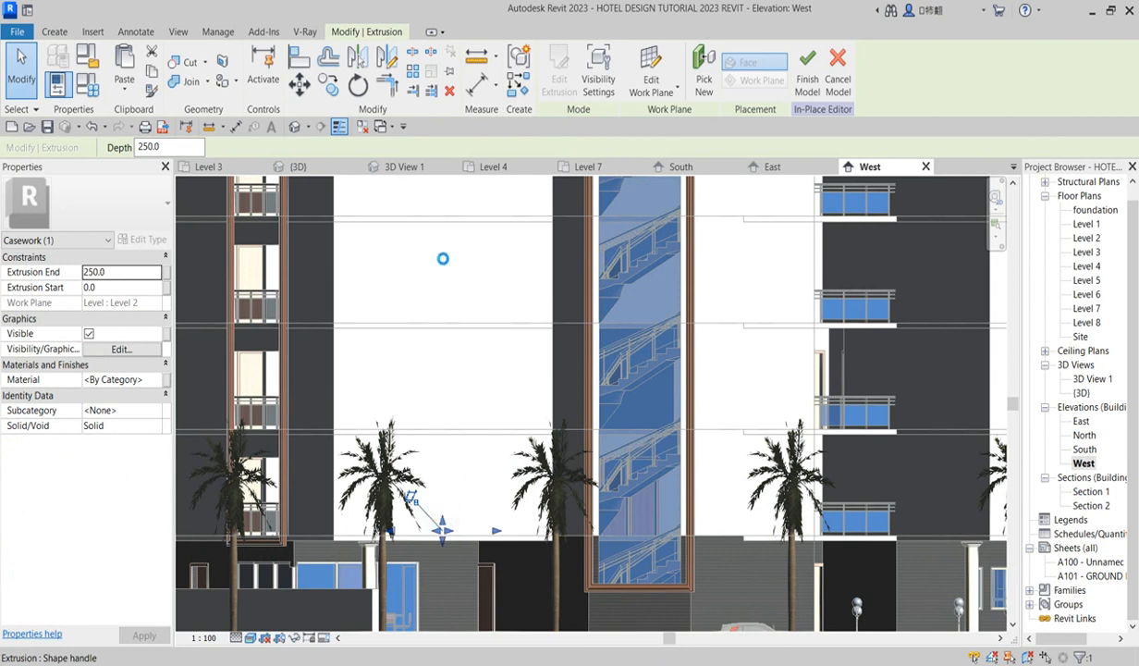
{"action": "left_click_drag", "start_coordinate": [443, 259], "coordinate": [436, 248]}
{"action": "scroll", "coordinate": [497, 413], "scroll_direction": "down", "scroll_amount": 2}
{"action": "left_click_drag", "start_coordinate": [464, 316], "coordinate": [464, 317]}
{"action": "scroll", "coordinate": [464, 316], "scroll_direction": "up", "scroll_amount": 3}
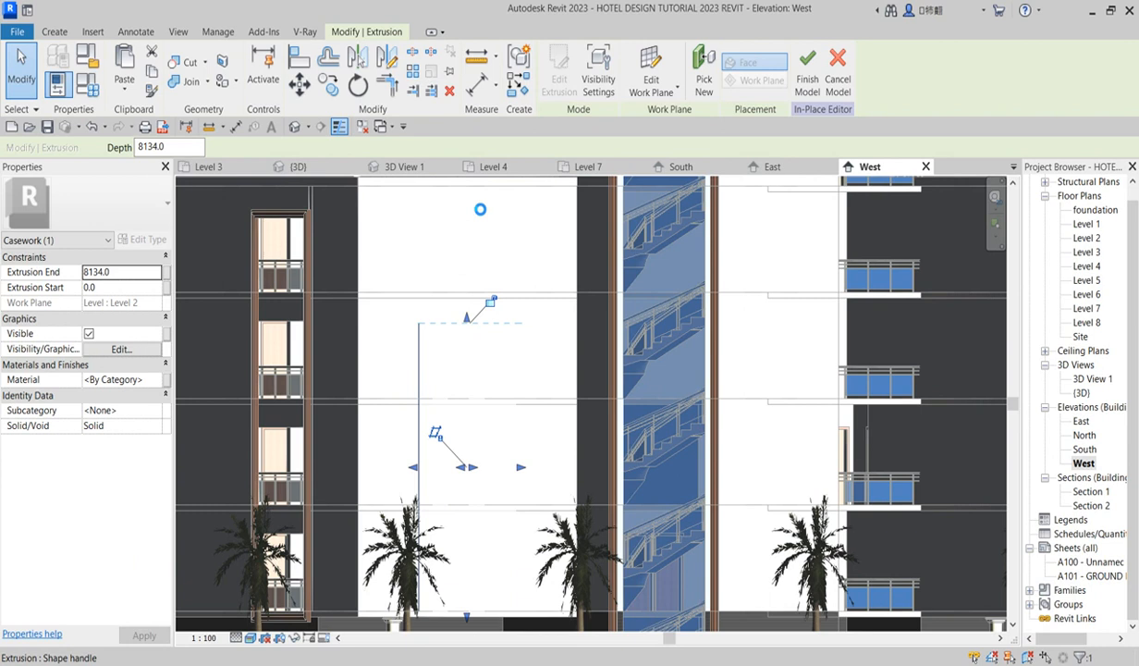
{"action": "left_click_drag", "start_coordinate": [480, 209], "coordinate": [466, 199]}
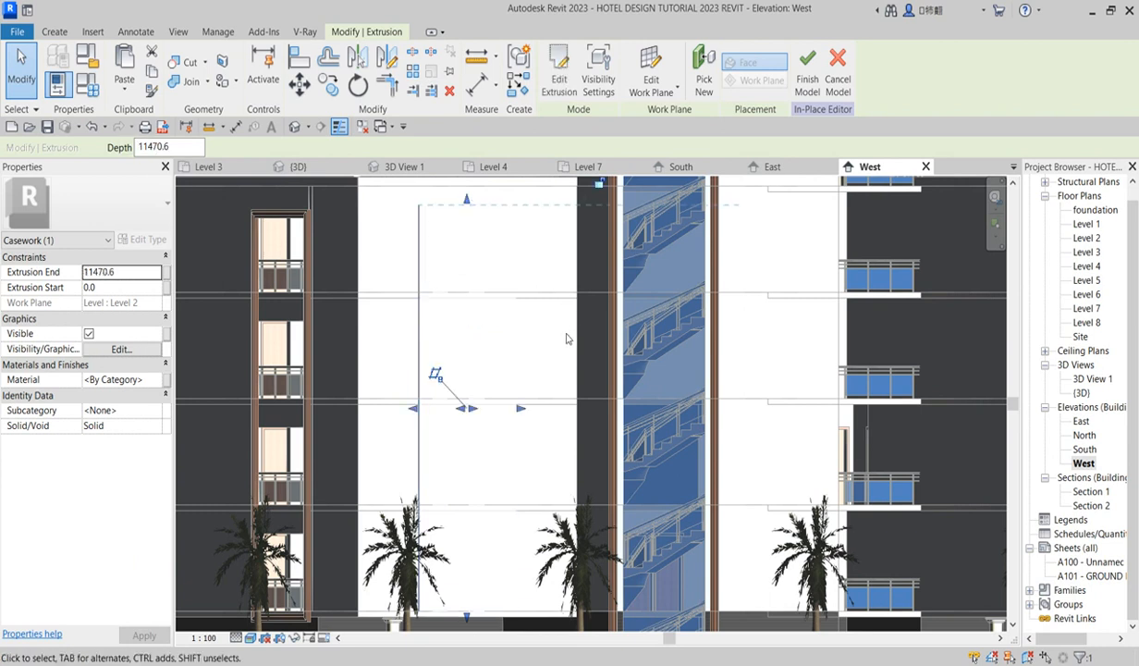
{"action": "left_click", "coordinate": [568, 339]}
{"action": "scroll", "coordinate": [537, 333], "scroll_direction": "down", "scroll_amount": 5}
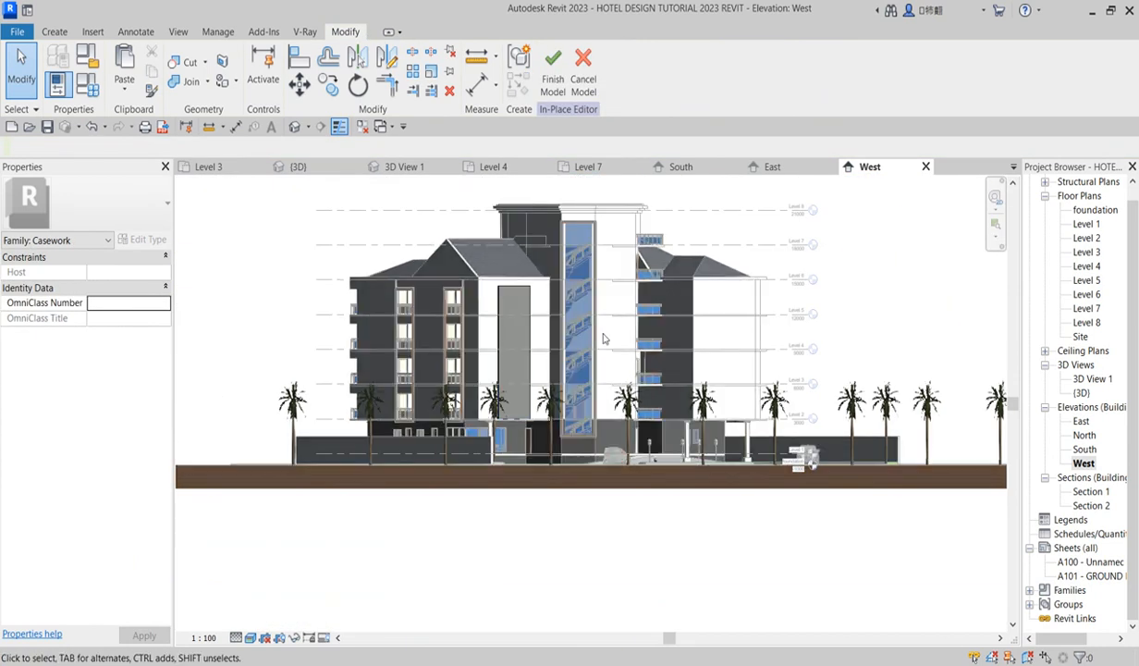
Review the tall wall panel's proportions in the West elevation and finish the in-place casework model.
{"action": "scroll", "coordinate": [653, 309], "scroll_direction": "up", "scroll_amount": 3}
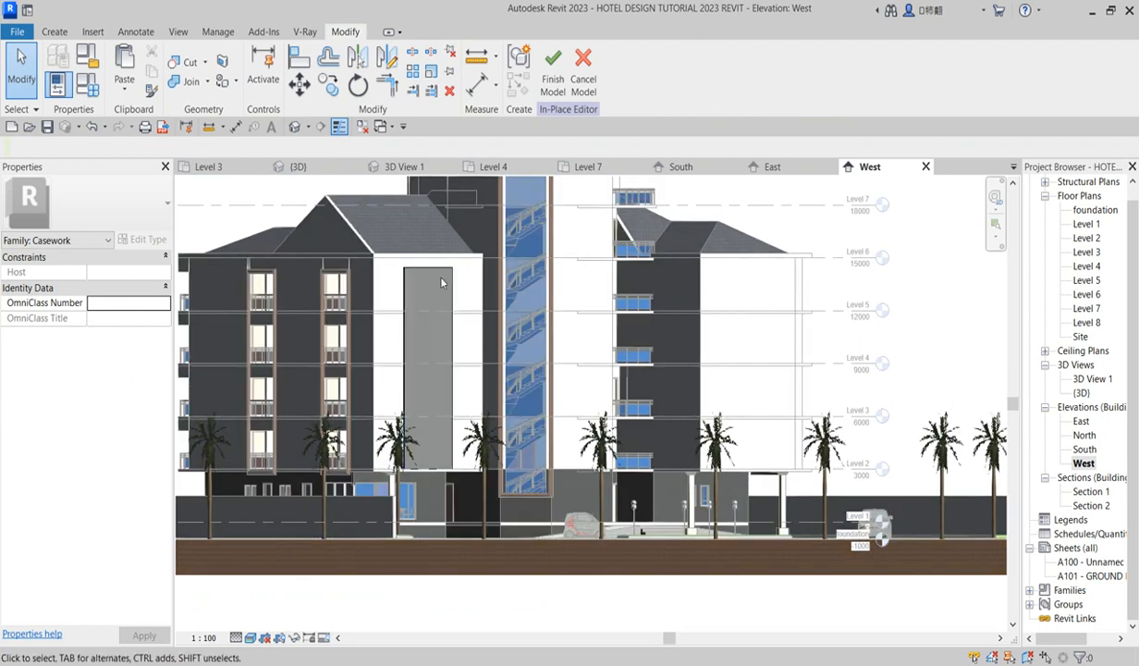
{"action": "scroll", "coordinate": [537, 537], "scroll_direction": "down", "scroll_amount": 4}
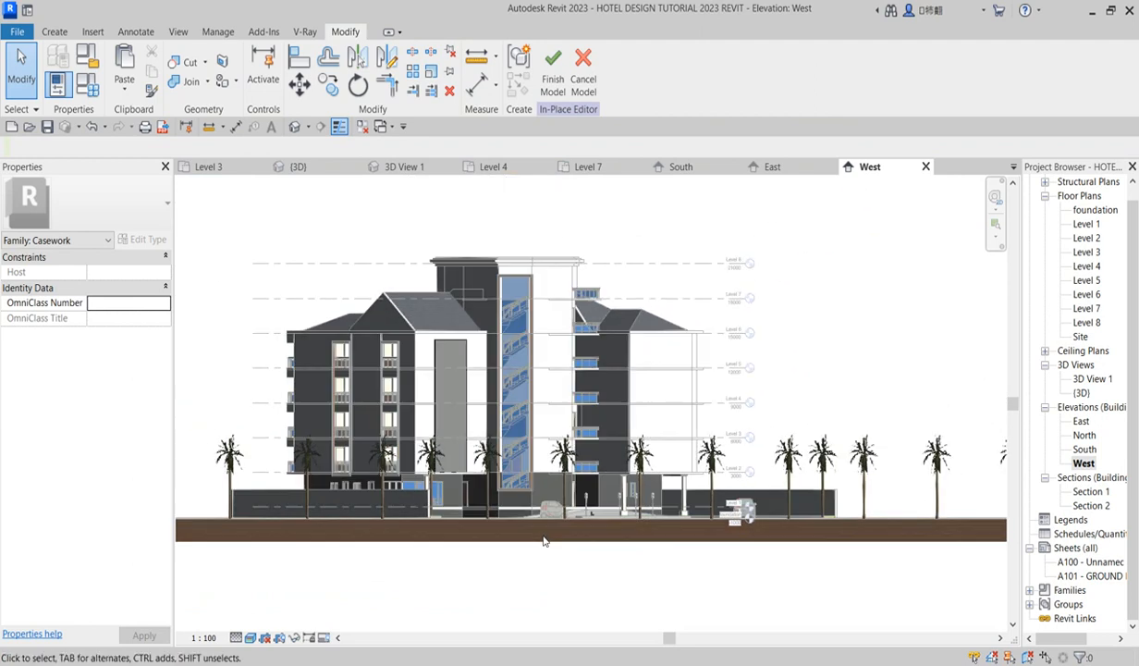
{"action": "scroll", "coordinate": [637, 552], "scroll_direction": "up", "scroll_amount": 5}
{"action": "scroll", "coordinate": [638, 552], "scroll_direction": "down", "scroll_amount": 3}
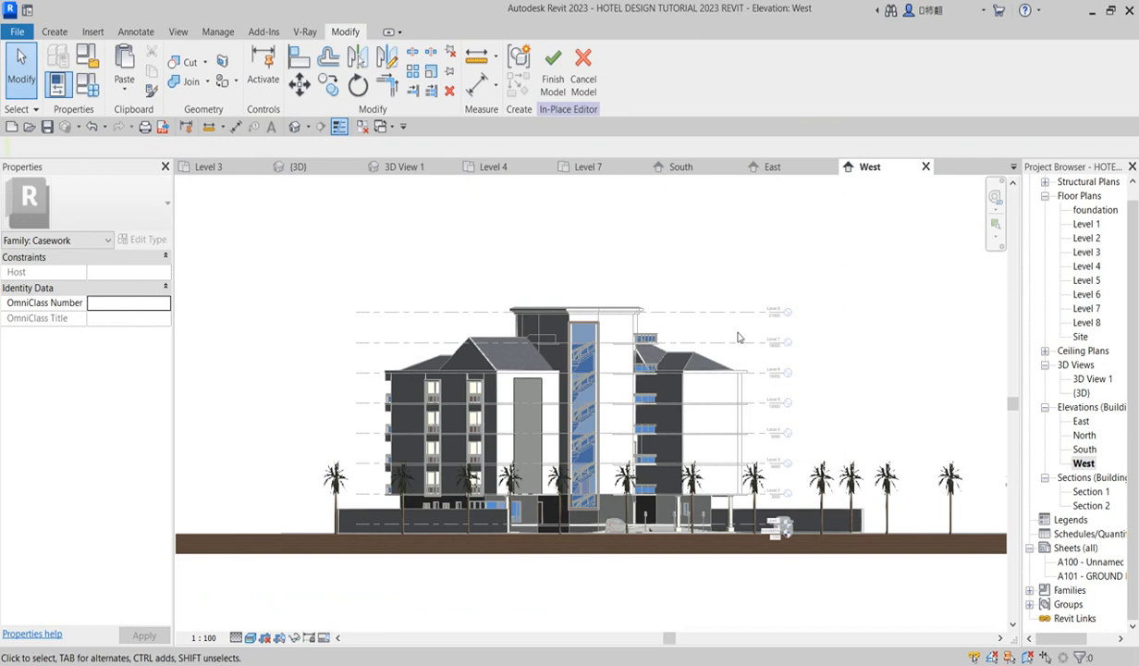
{"action": "left_click", "coordinate": [552, 66]}
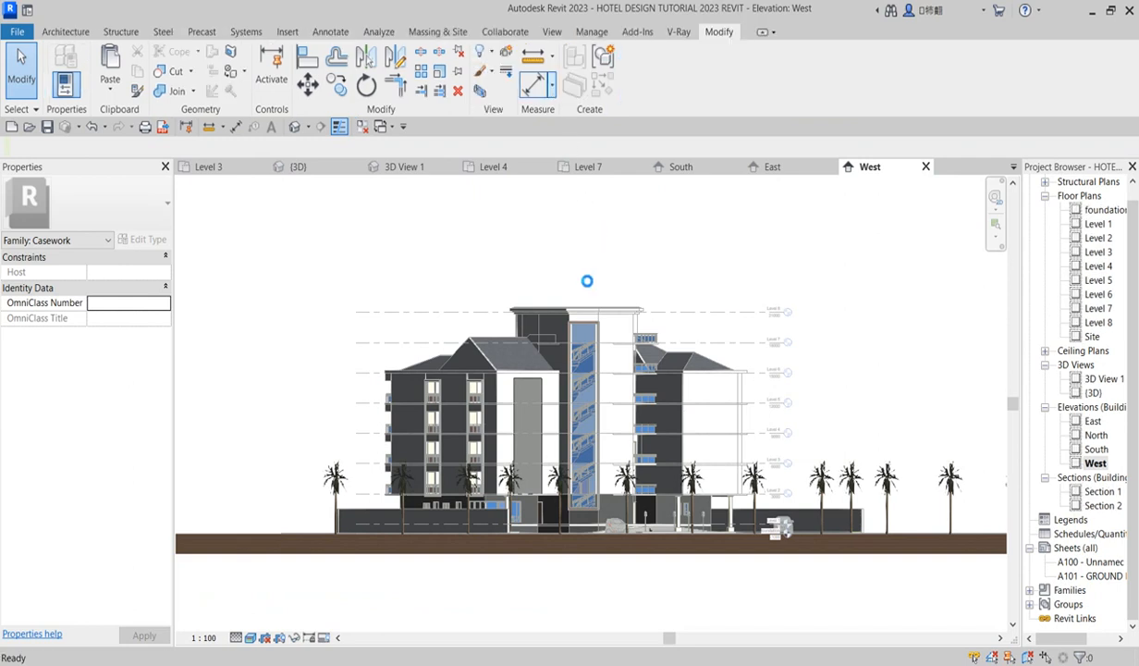
Set the West elevation's visual style to Hidden Line and fit the whole elevation in view.
{"action": "left_click", "coordinate": [428, 589]}
{"action": "scroll", "coordinate": [429, 593], "scroll_direction": "down", "scroll_amount": 2}
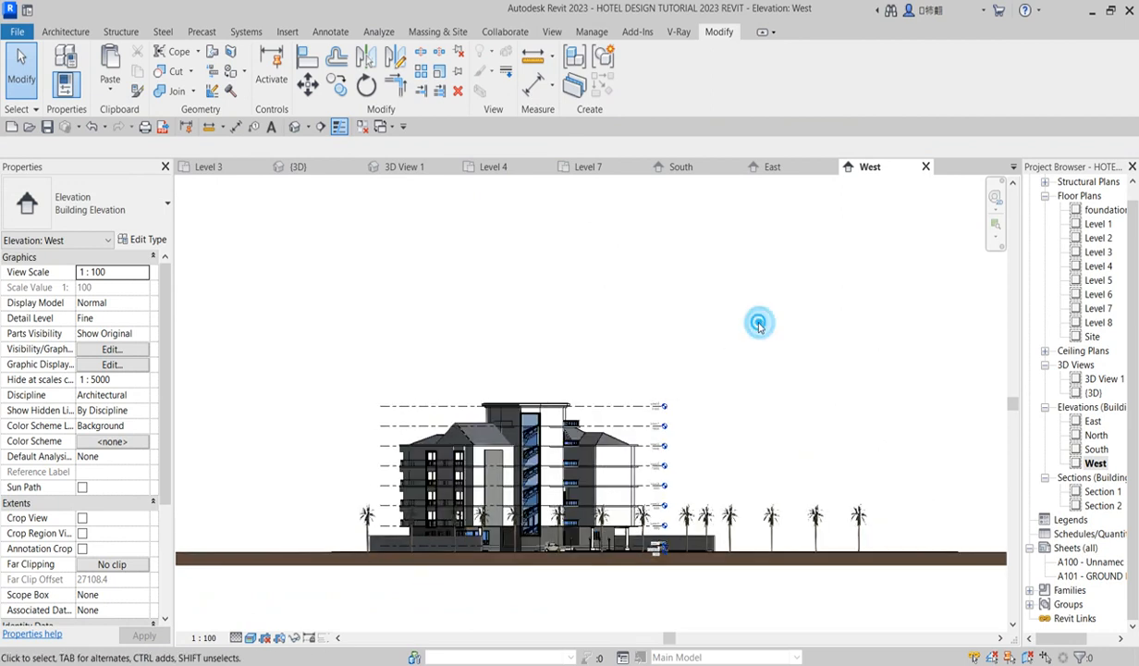
{"action": "scroll", "coordinate": [731, 315], "scroll_direction": "down", "scroll_amount": 2}
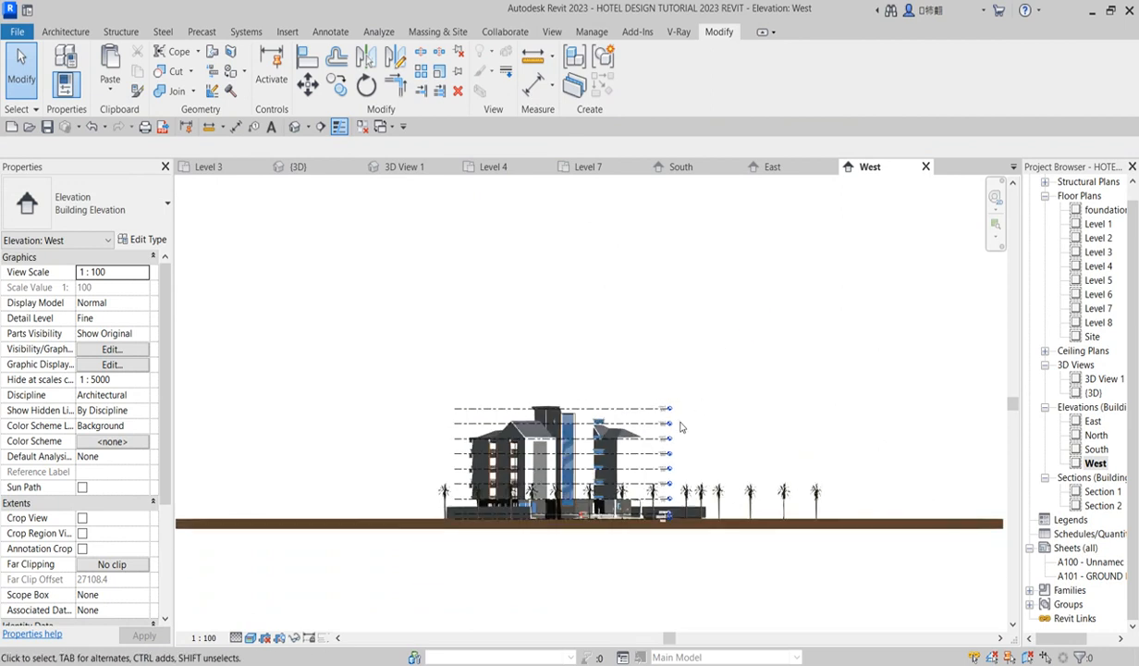
{"action": "left_click", "coordinate": [250, 638]}
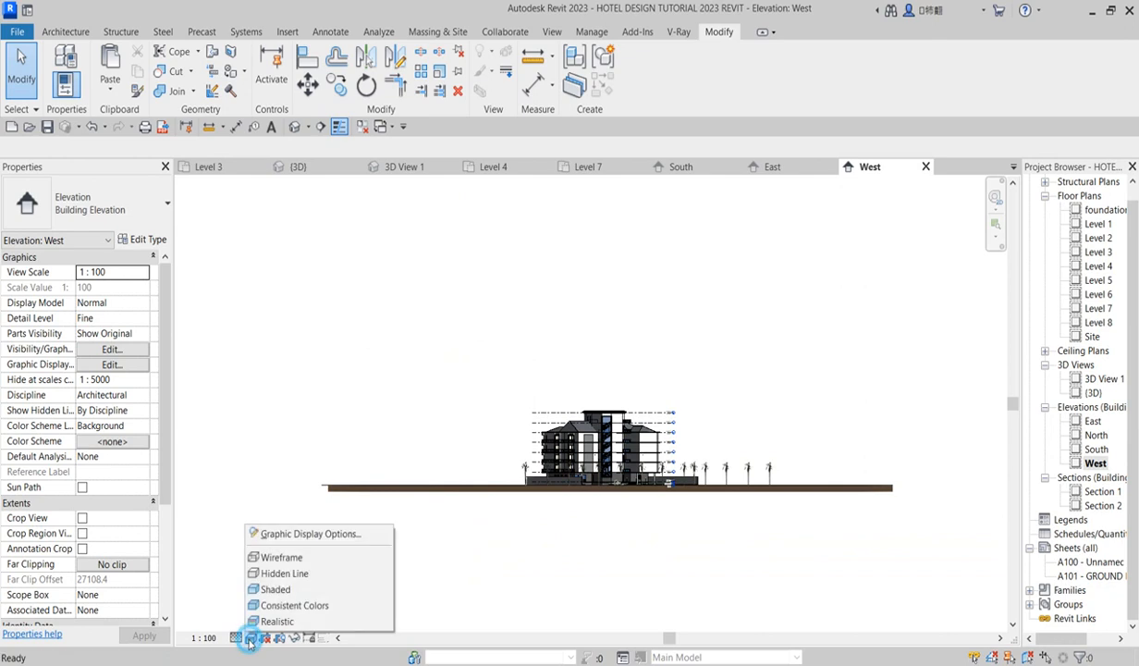
{"action": "left_click", "coordinate": [288, 577]}
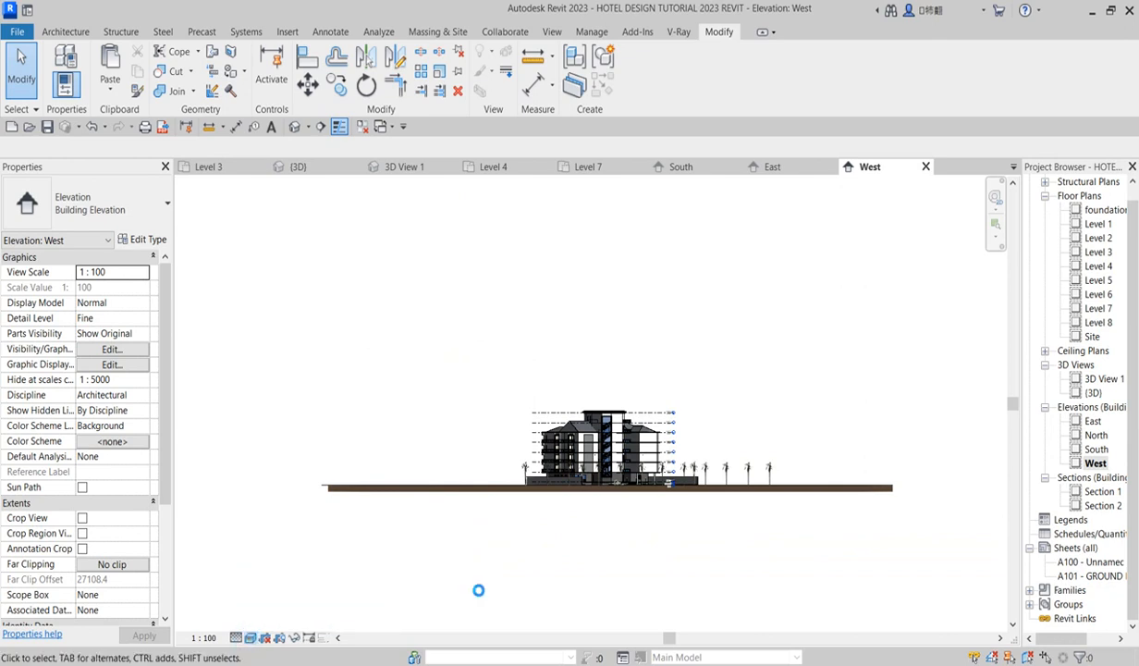
{"action": "scroll", "coordinate": [684, 454], "scroll_direction": "up", "scroll_amount": 3}
{"action": "right_click", "coordinate": [728, 424]}
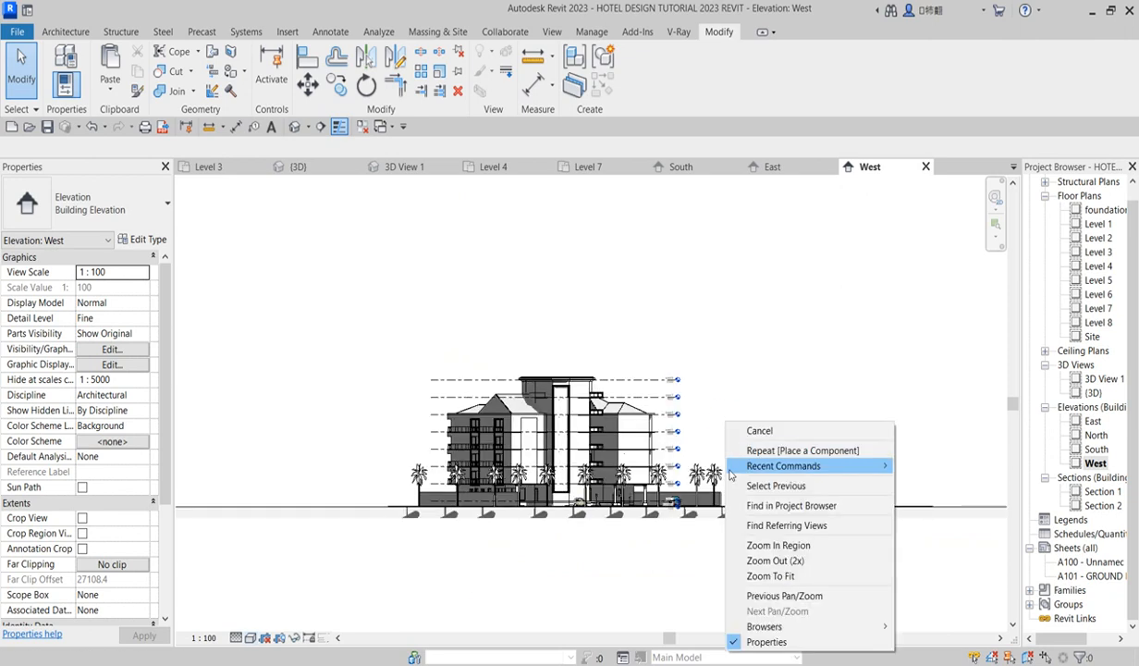
{"action": "left_click", "coordinate": [784, 577]}
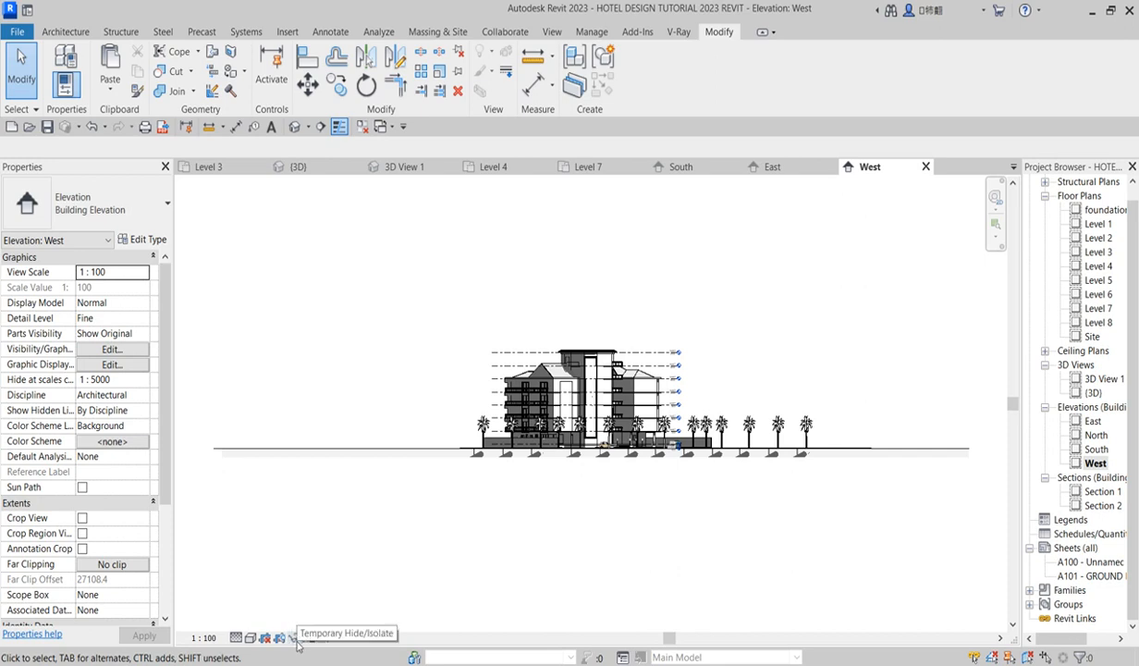
Show the West elevation's crop region and resize its top and side edges to frame the hotel building.
{"action": "left_click", "coordinate": [296, 639]}
{"action": "left_click", "coordinate": [311, 642]}
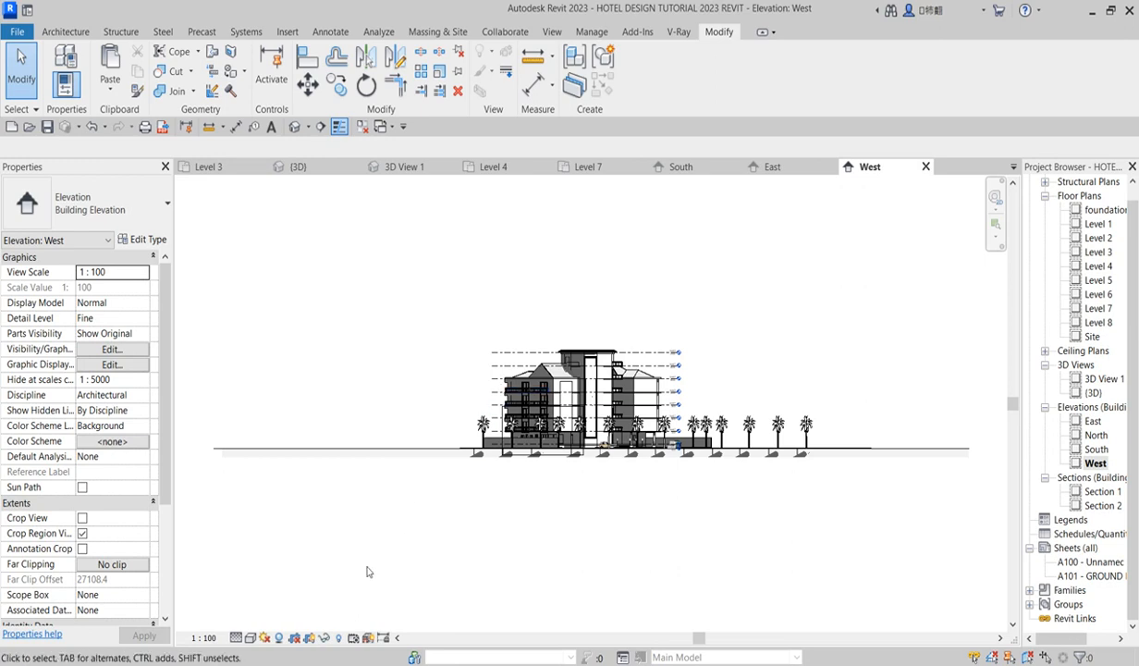
{"action": "left_click", "coordinate": [488, 405]}
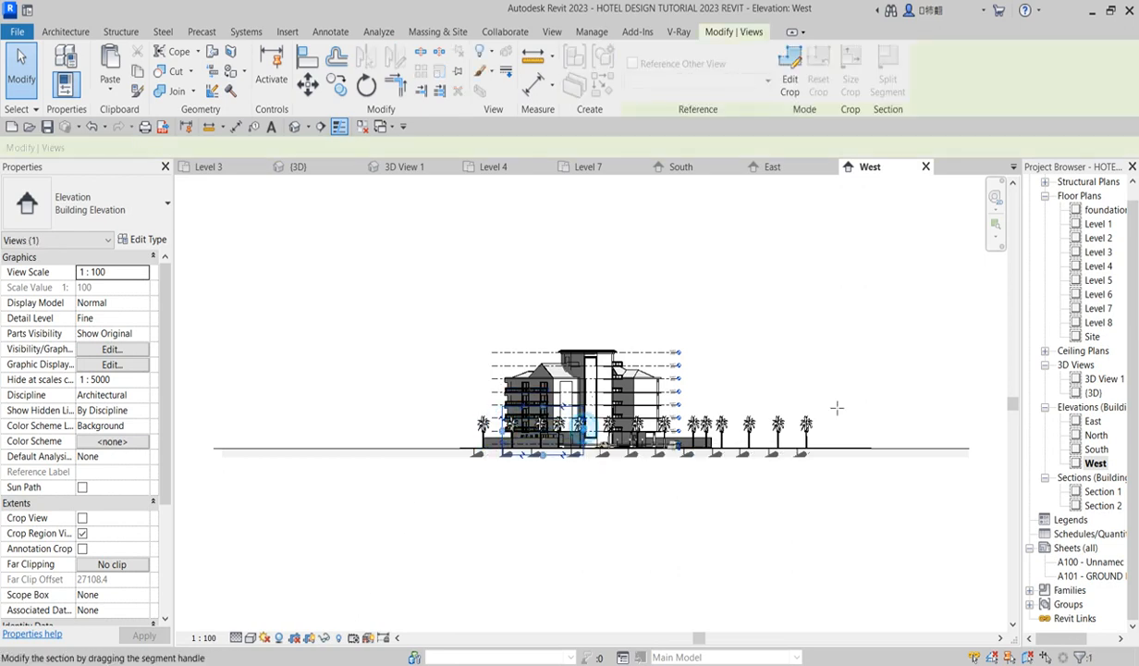
{"action": "left_click", "coordinate": [691, 418]}
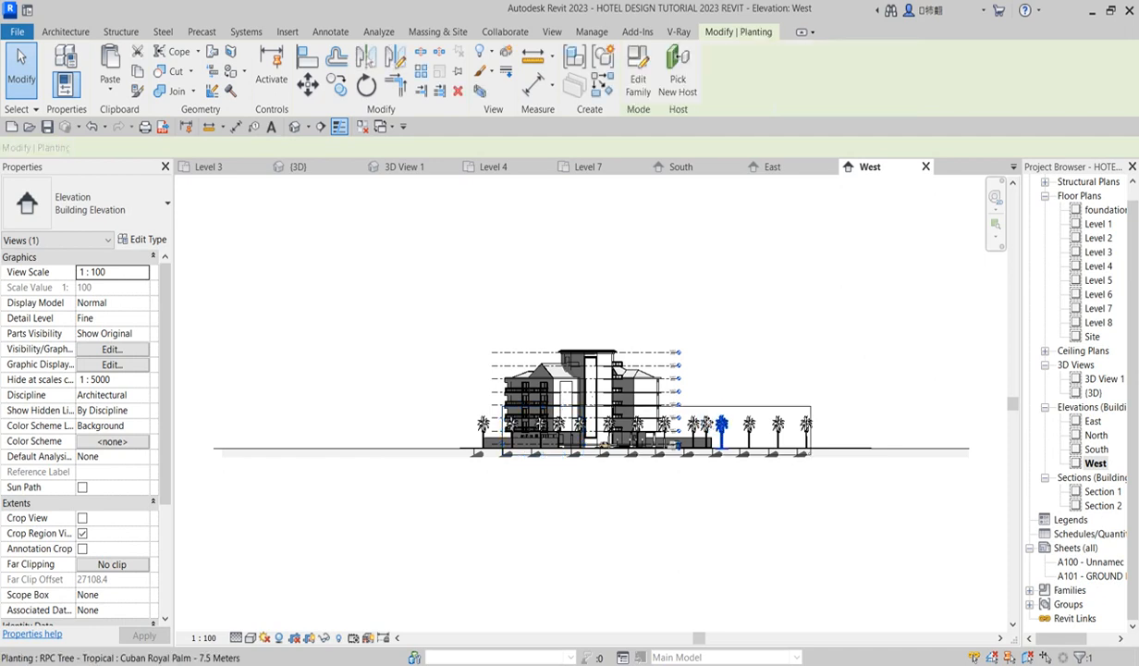
{"action": "left_click", "coordinate": [738, 392]}
{"action": "left_click_drag", "start_coordinate": [658, 408], "coordinate": [656, 331]}
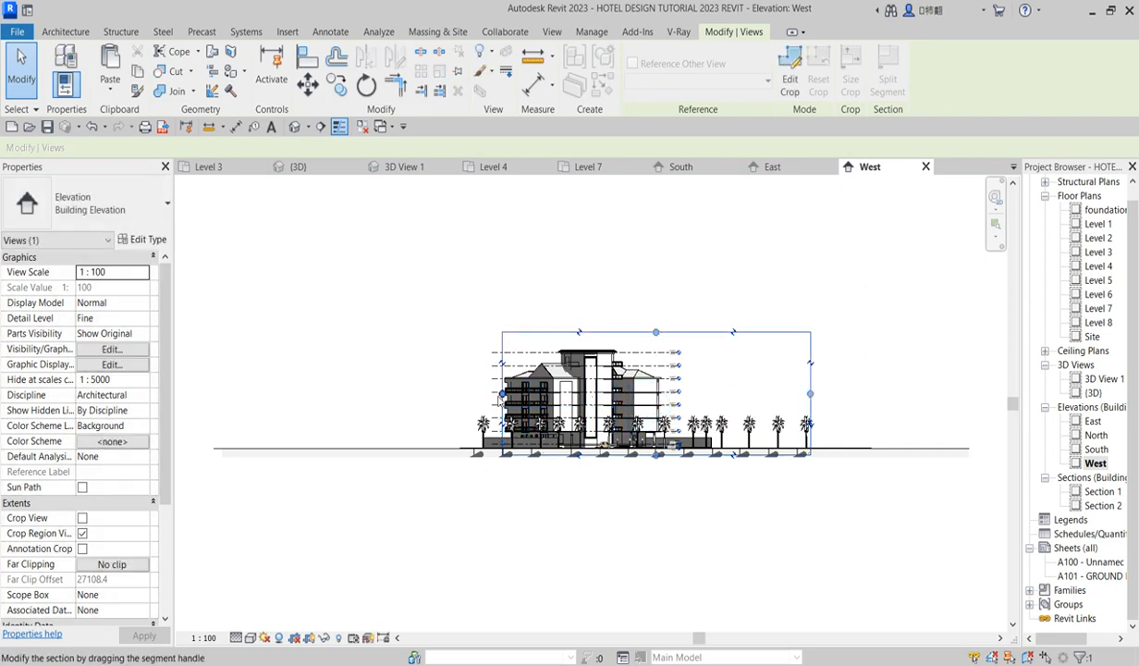
{"action": "left_click_drag", "start_coordinate": [467, 394], "coordinate": [466, 394]}
{"action": "left_click_drag", "start_coordinate": [811, 395], "coordinate": [678, 397]}
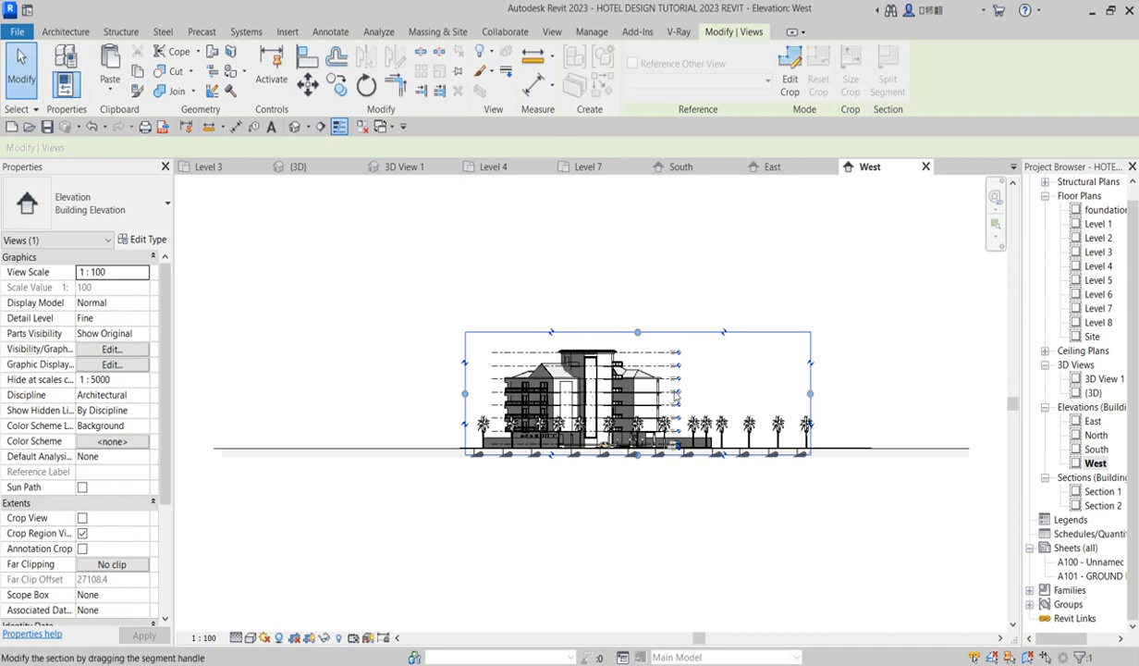
{"action": "left_click", "coordinate": [732, 340]}
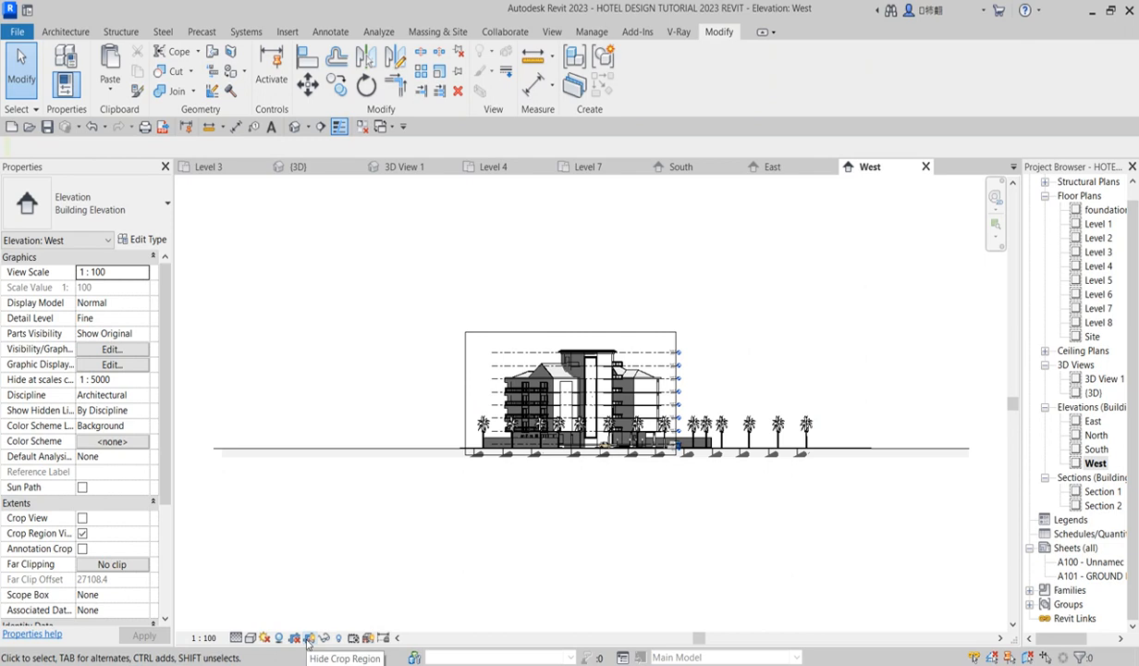
Crop the West elevation to the resized frame, fit it in view, and set the visual style to Realistic.
{"action": "right_click", "coordinate": [429, 603]}
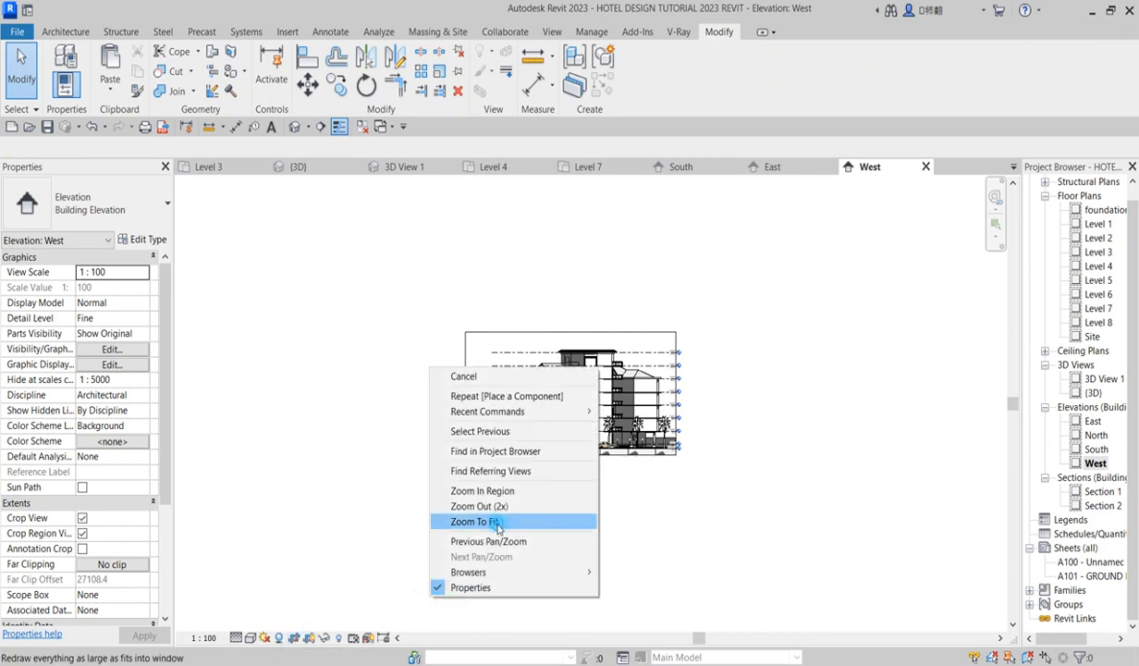
{"action": "left_click", "coordinate": [496, 523]}
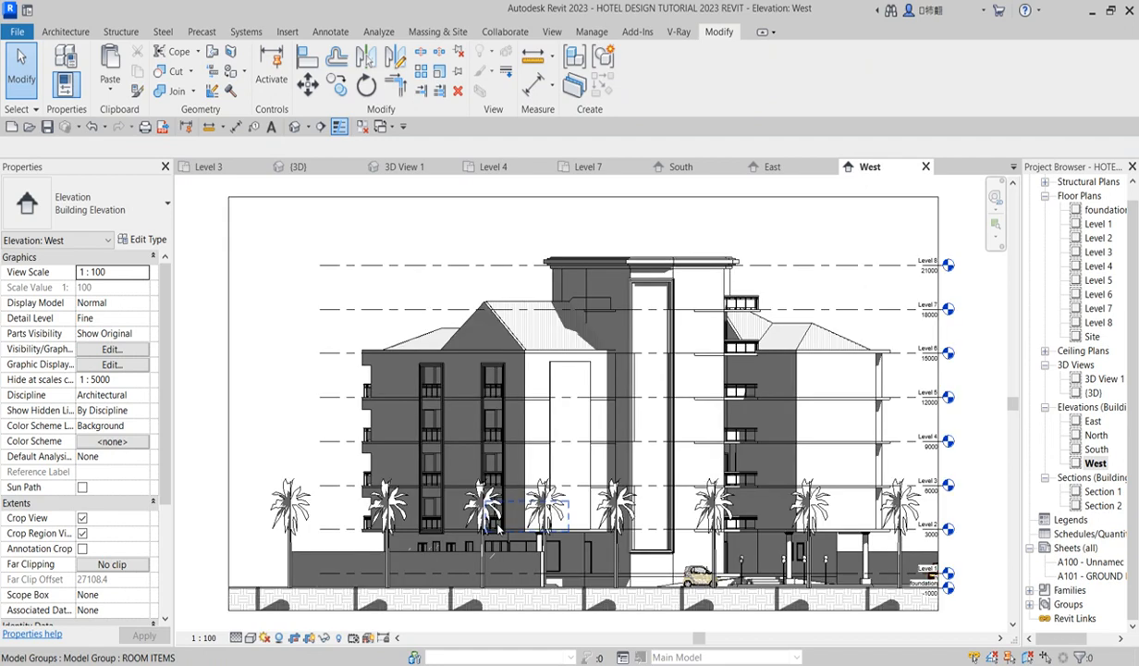
{"action": "left_click", "coordinate": [249, 637]}
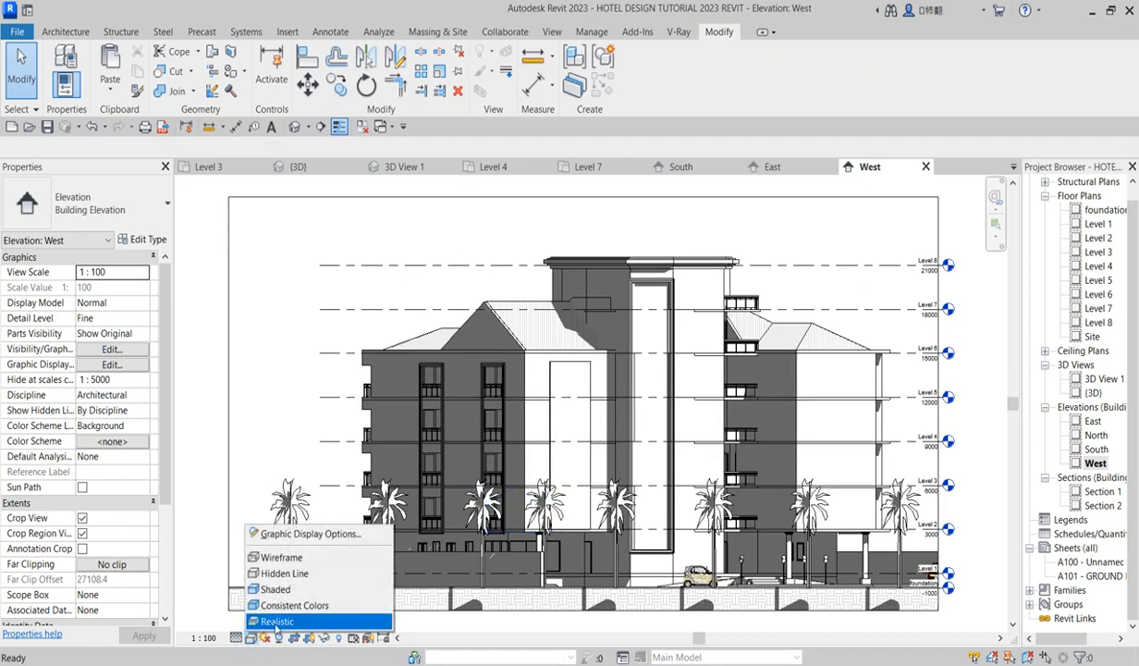
{"action": "left_click", "coordinate": [276, 621]}
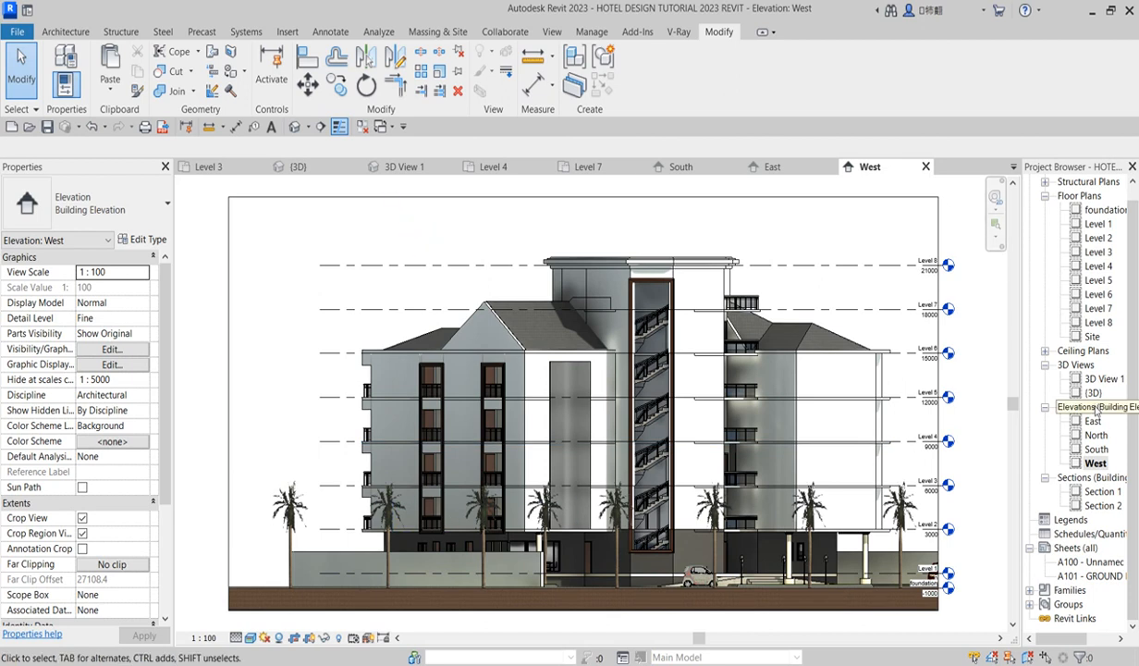
Open 3D View 1 and examine the new tall wall panel beside the stair tower in perspective.
{"action": "double_click", "coordinate": [1099, 379]}
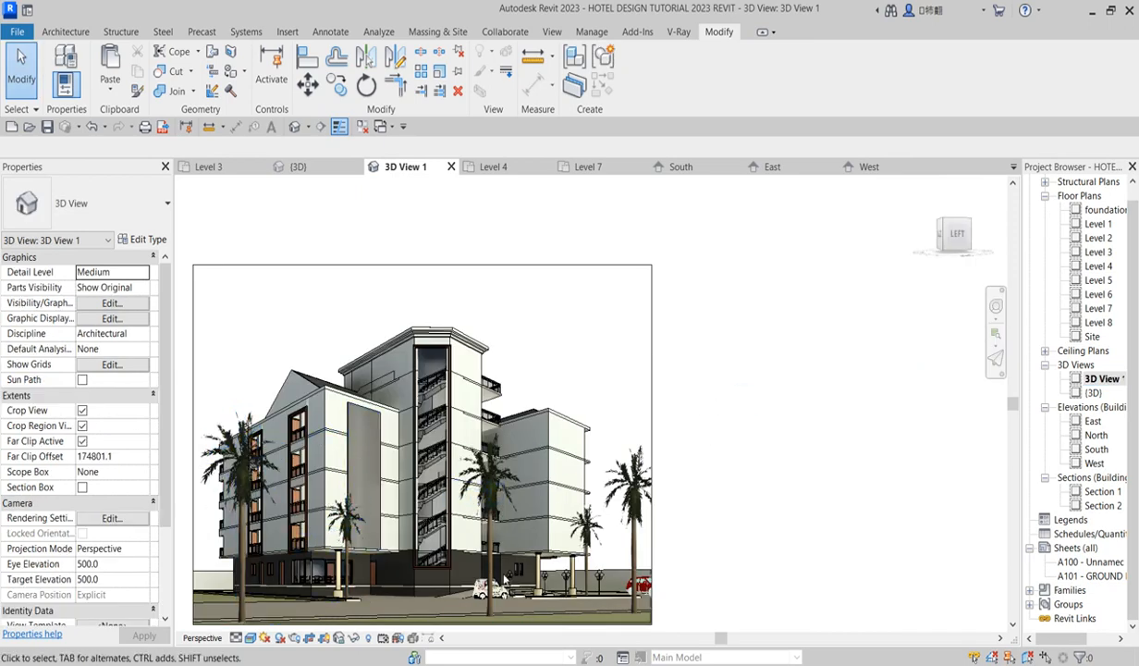
{"action": "scroll", "coordinate": [507, 587], "scroll_direction": "up", "scroll_amount": 2}
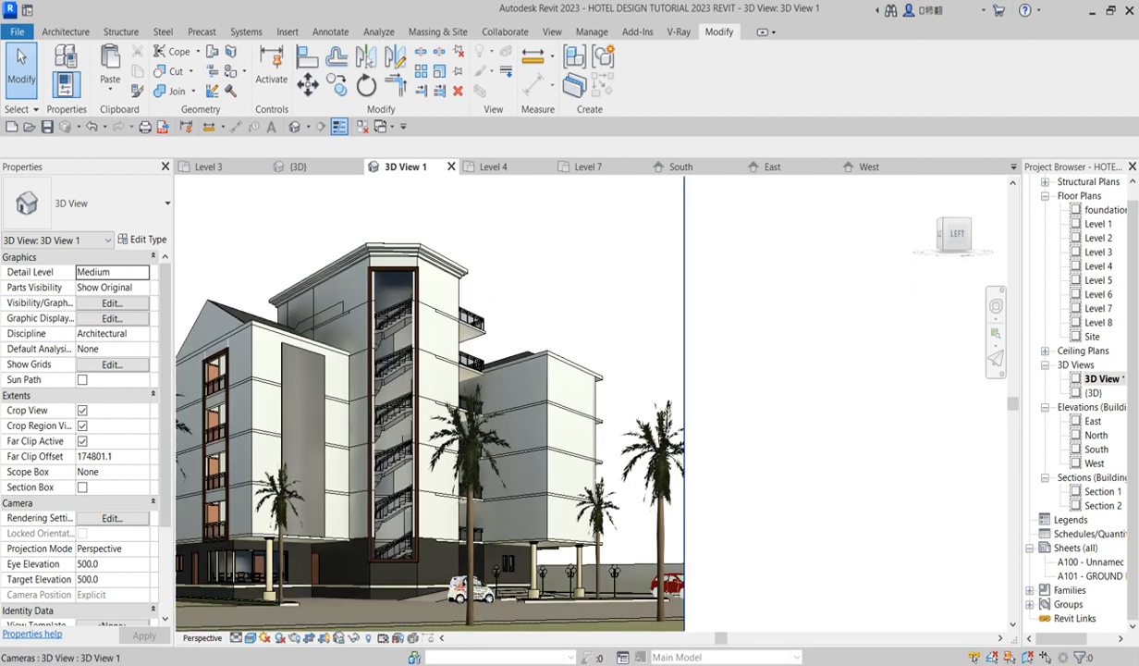
{"action": "scroll", "coordinate": [767, 393], "scroll_direction": "down", "scroll_amount": 2}
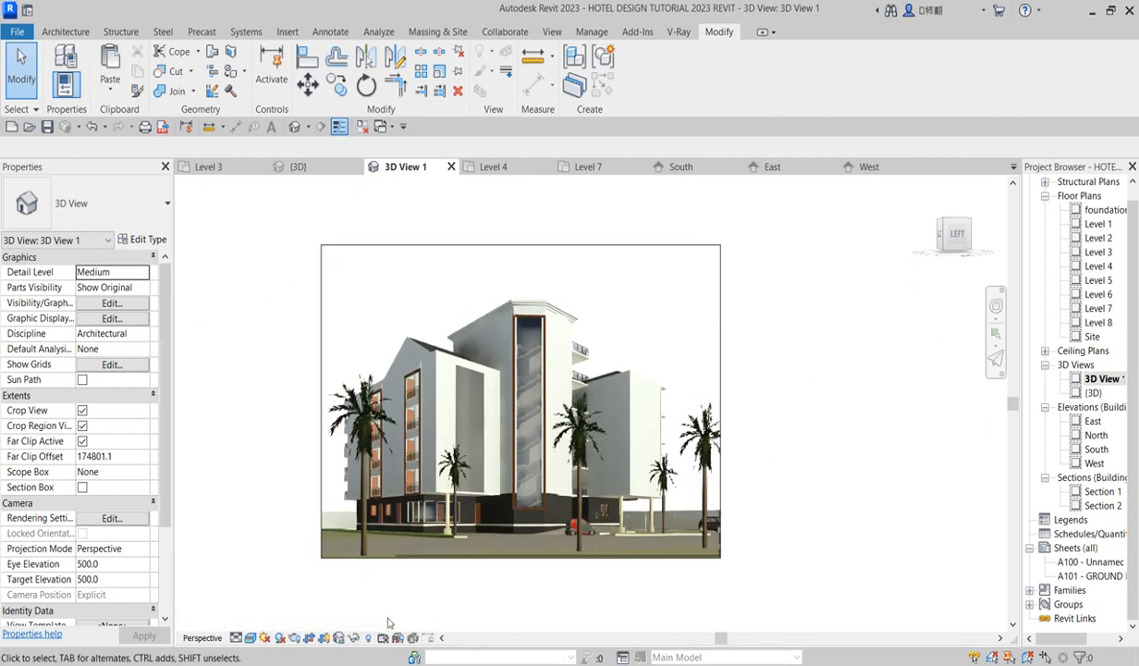